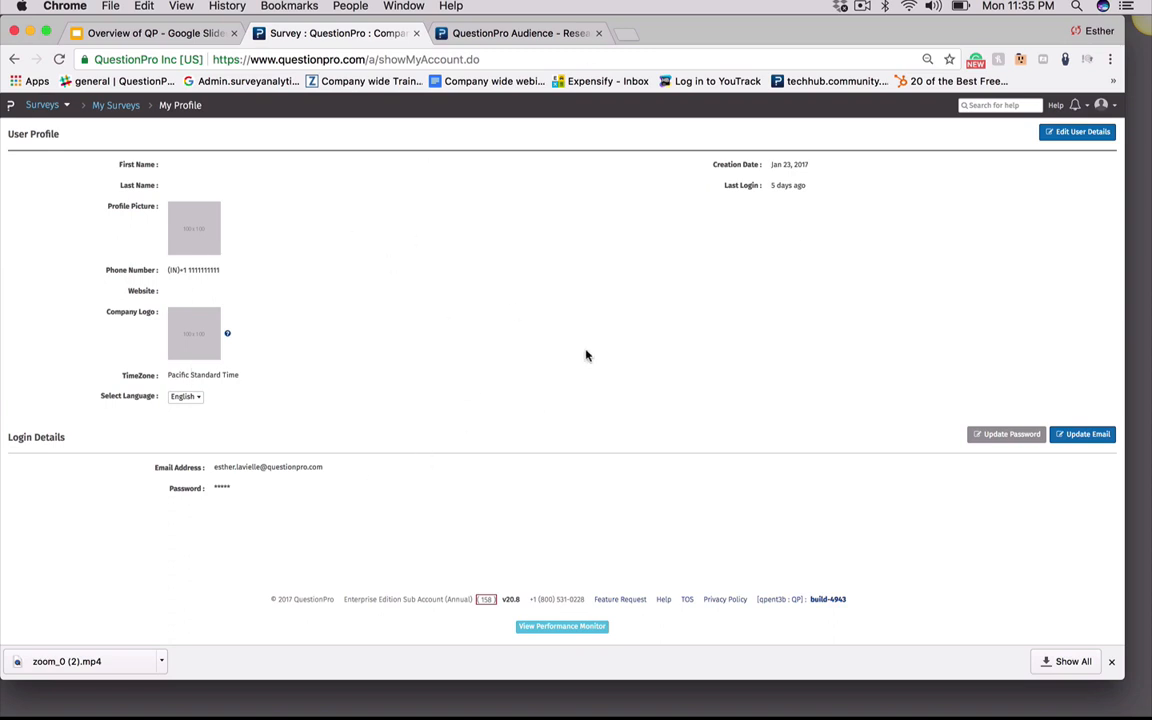
Open the My Account page from the profile menu and review the license details
left_click(1101, 104)
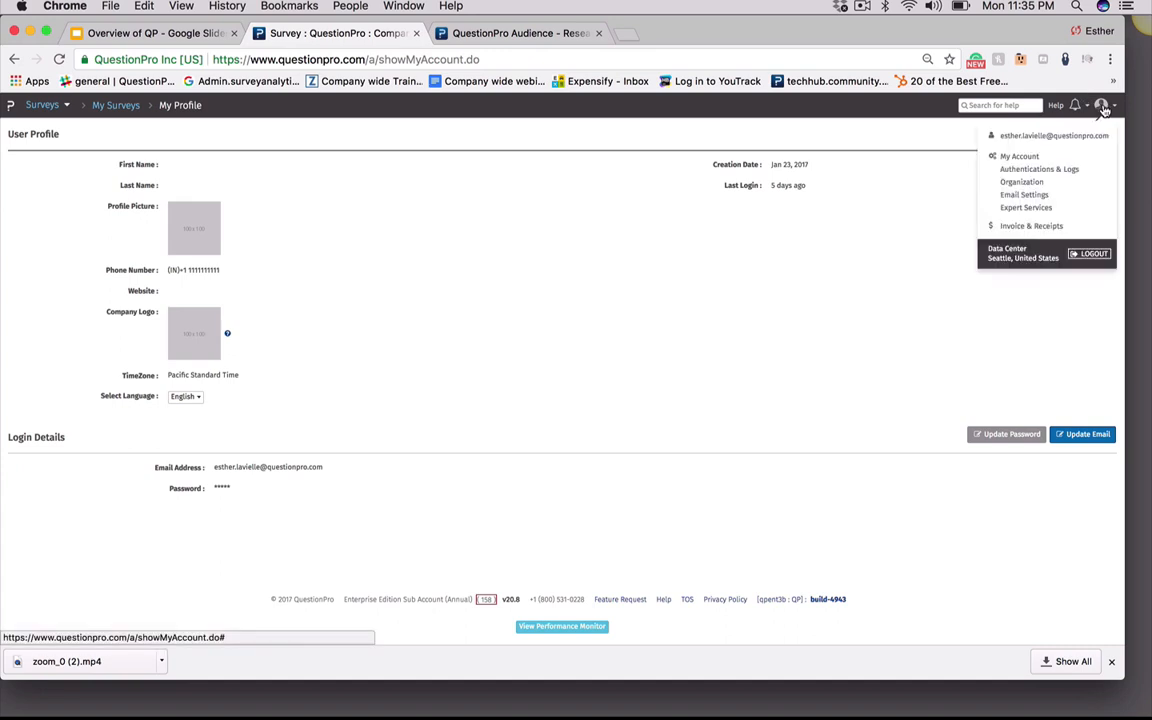
left_click(1016, 162)
left_click(1016, 162)
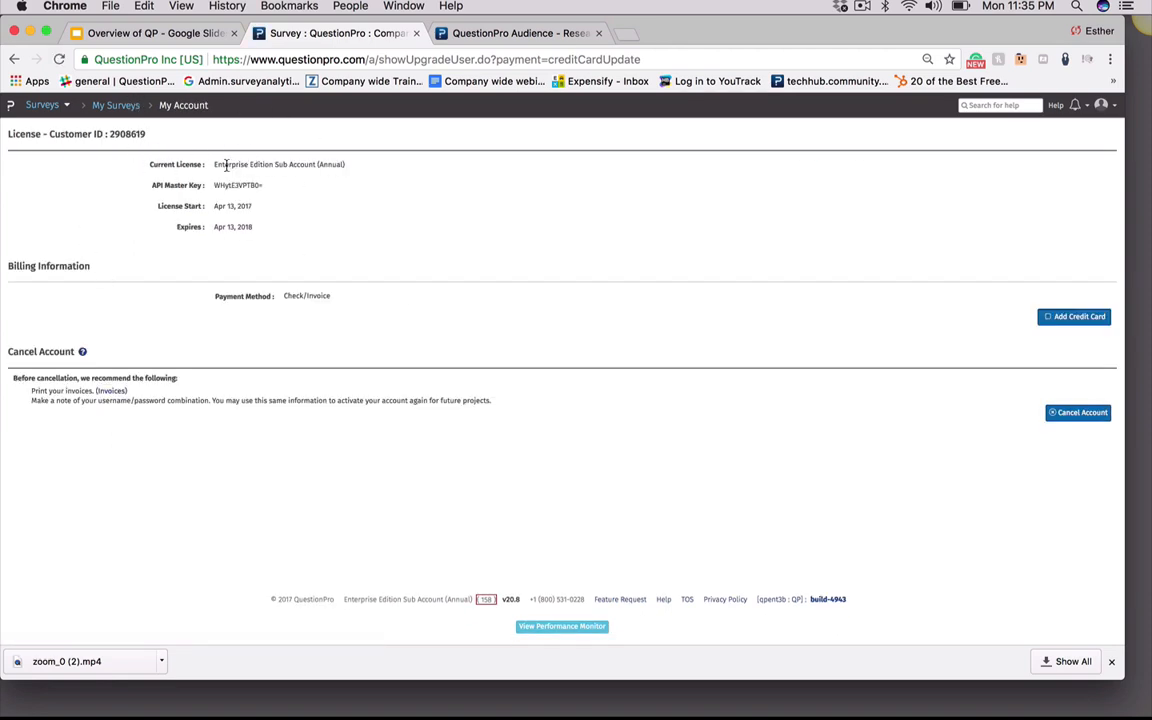
left_click_drag(224, 164, 316, 177)
left_click(316, 178)
Visit the Expert Services page and the Invoices & Receipts page from the account menu
left_click(1101, 105)
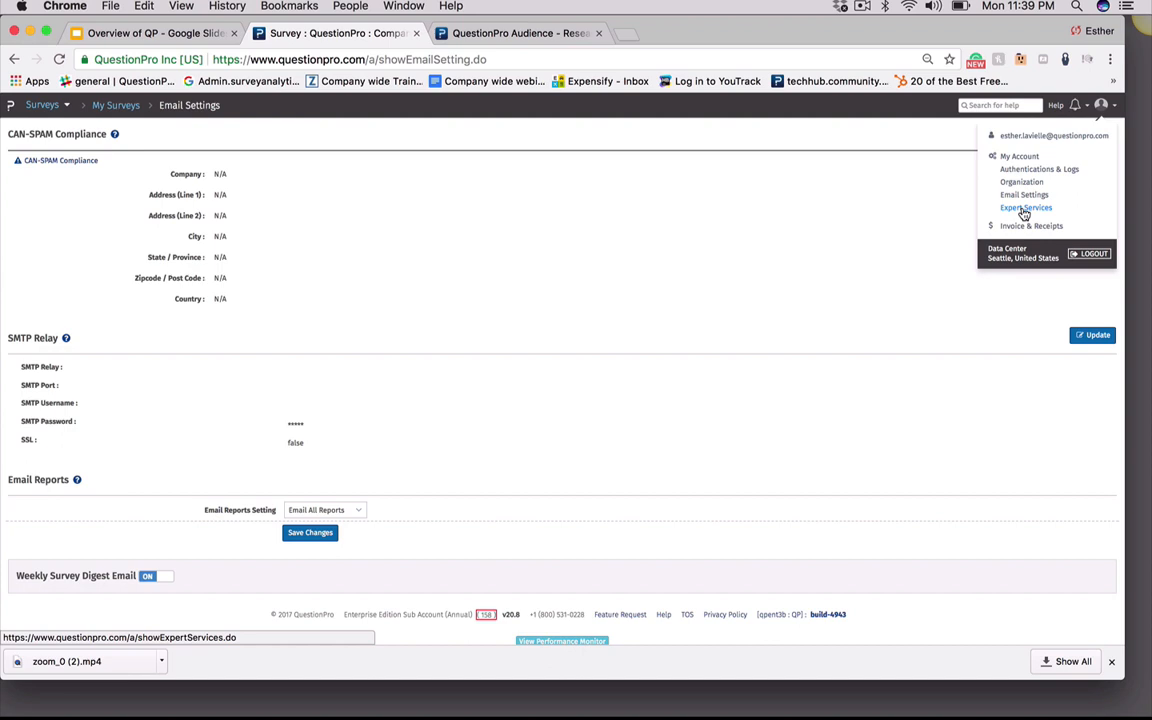
left_click(1024, 210)
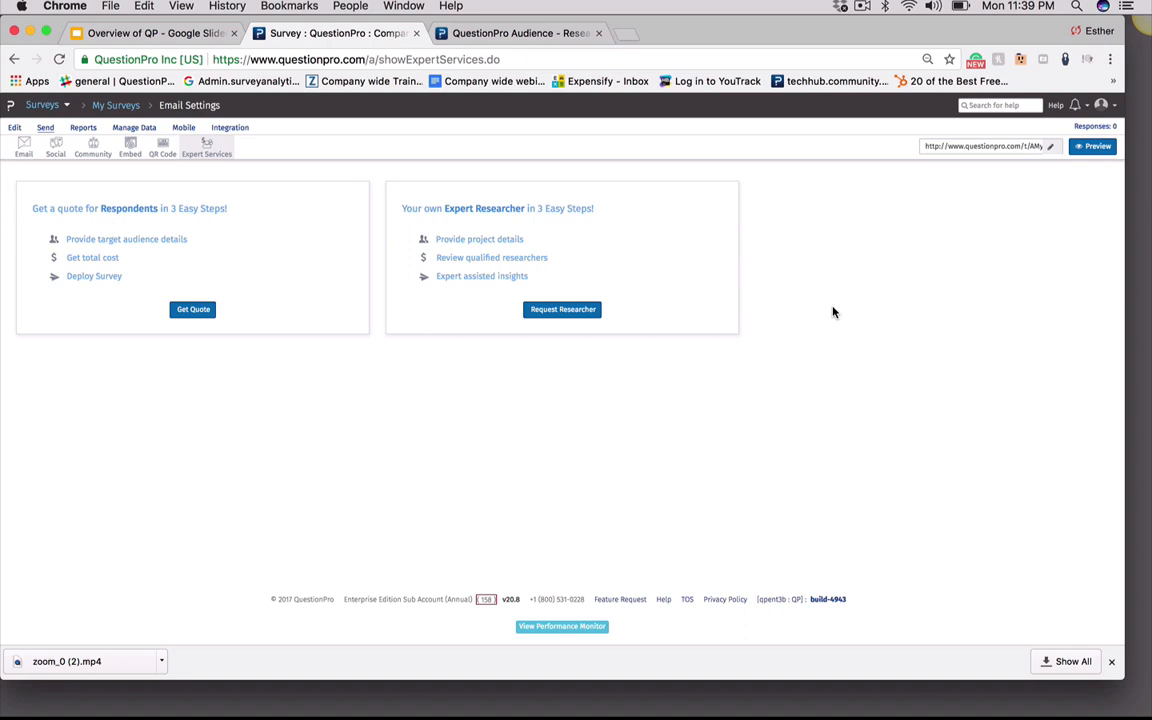
left_click(1102, 108)
left_click(1020, 227)
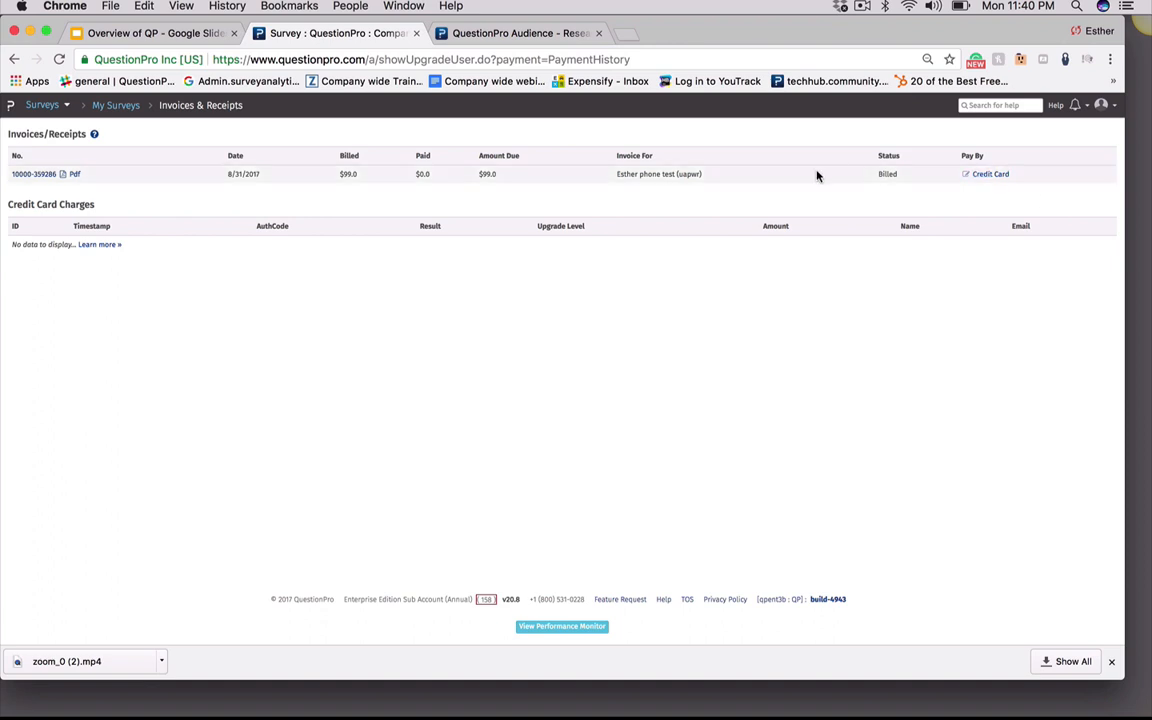
left_click(1112, 108)
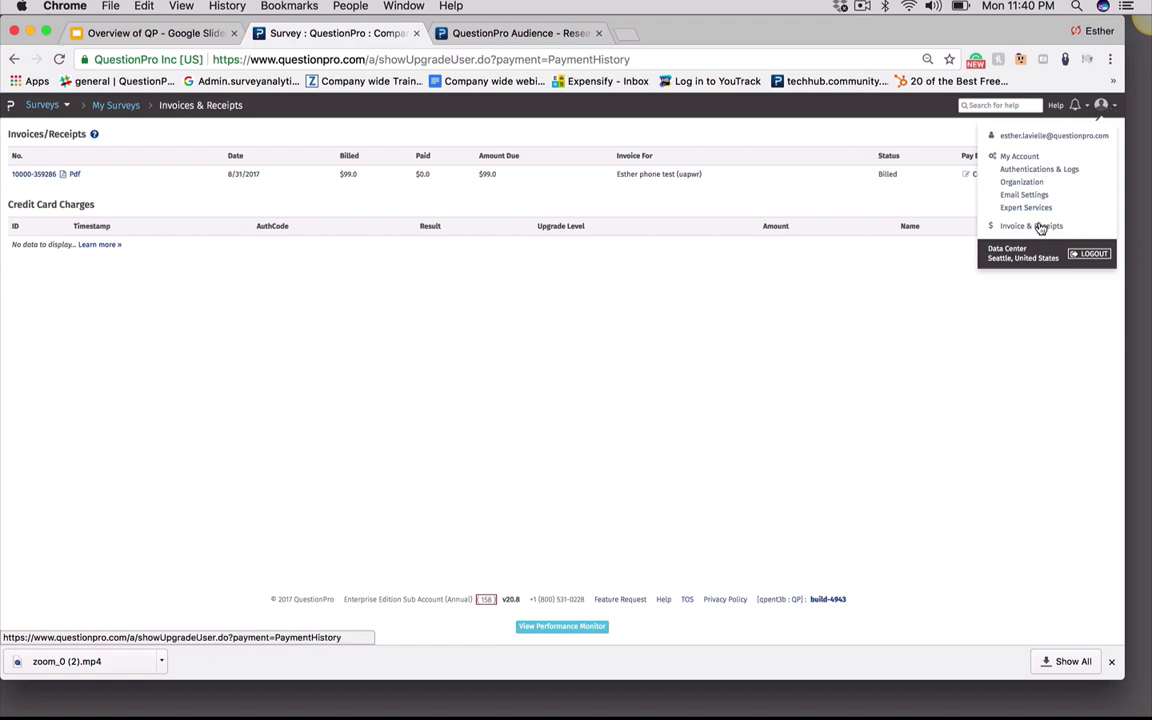
left_click(1038, 307)
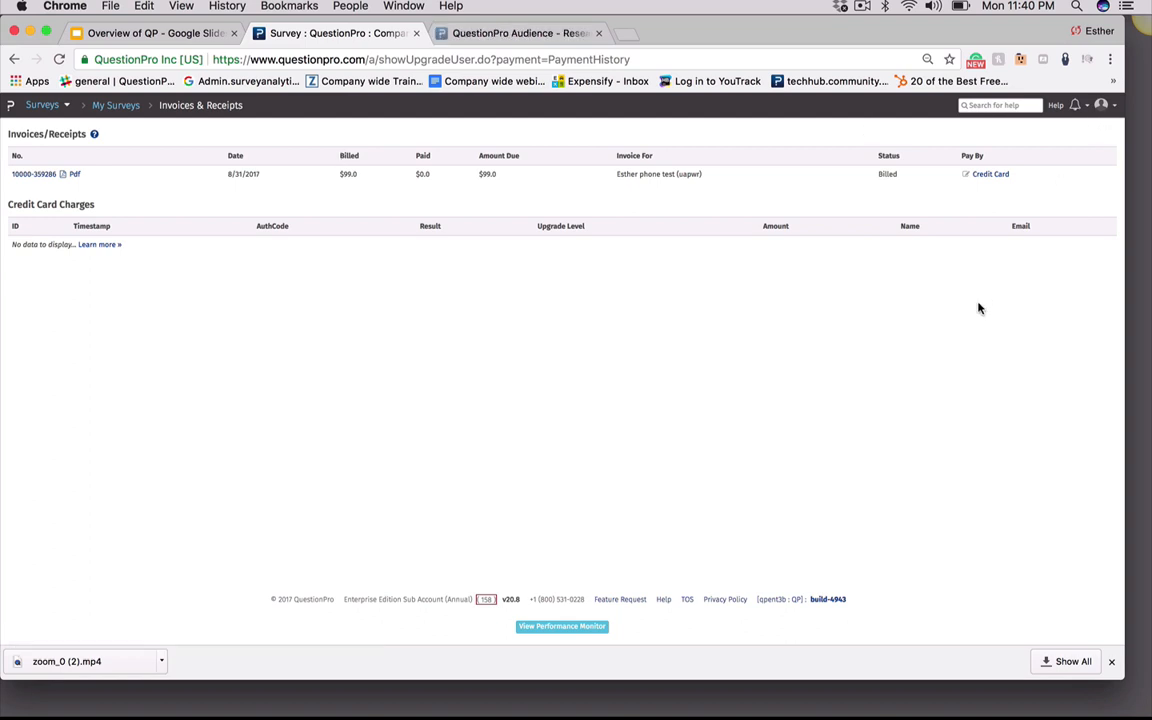
Create a new survey from scratch named Test 2
left_click(44, 108)
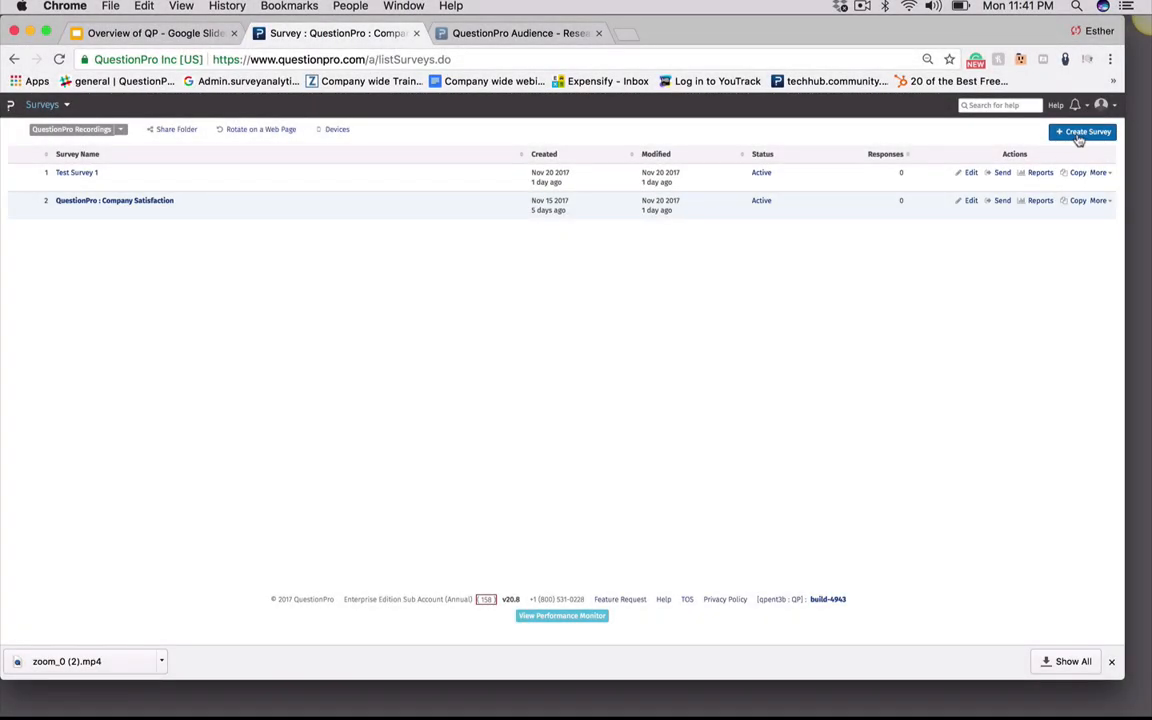
left_click(1078, 131)
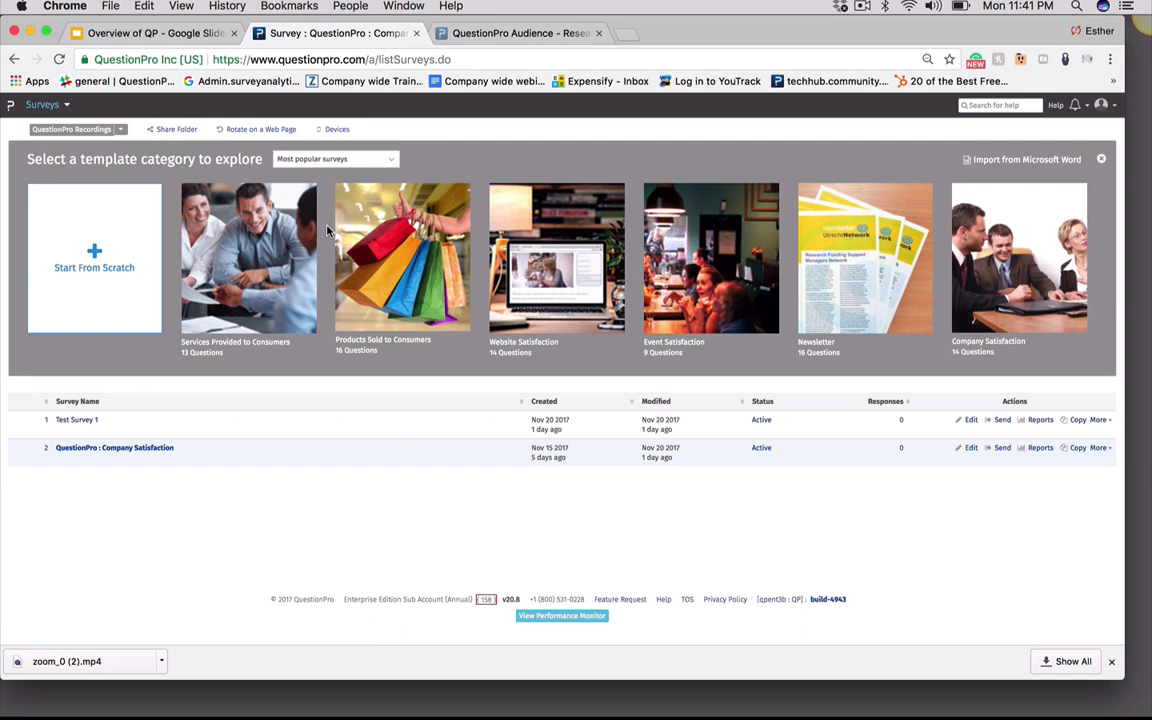
mouse_move(988, 299)
left_click(391, 164)
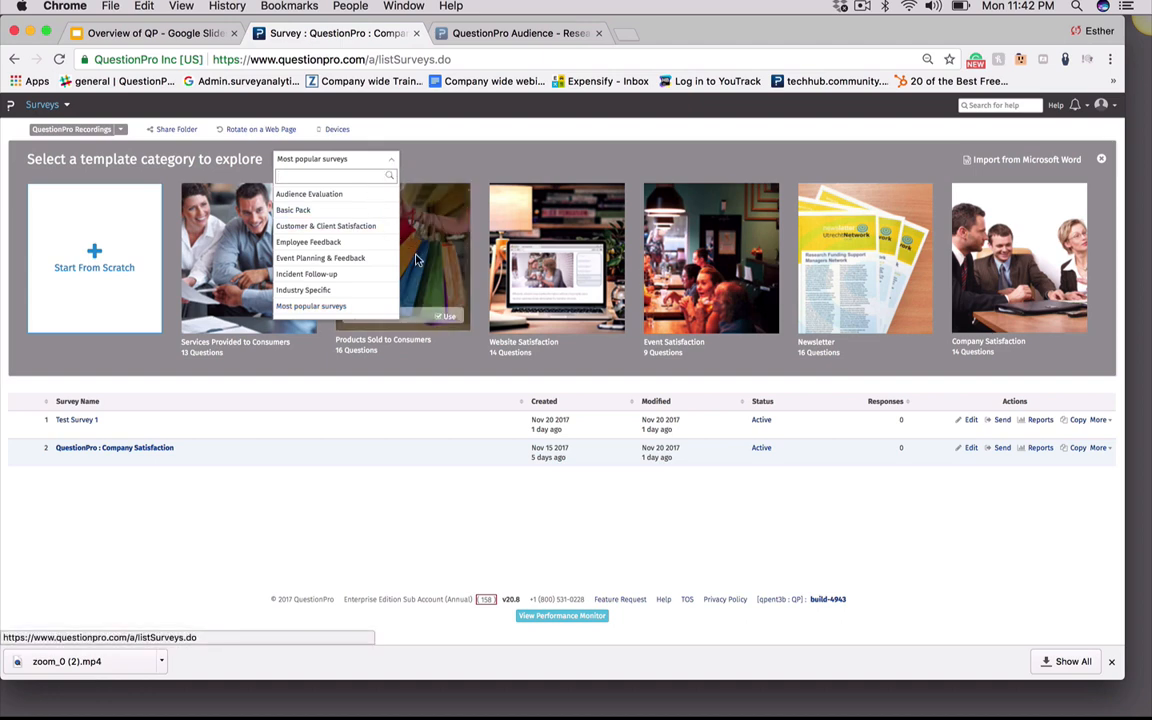
left_click(472, 169)
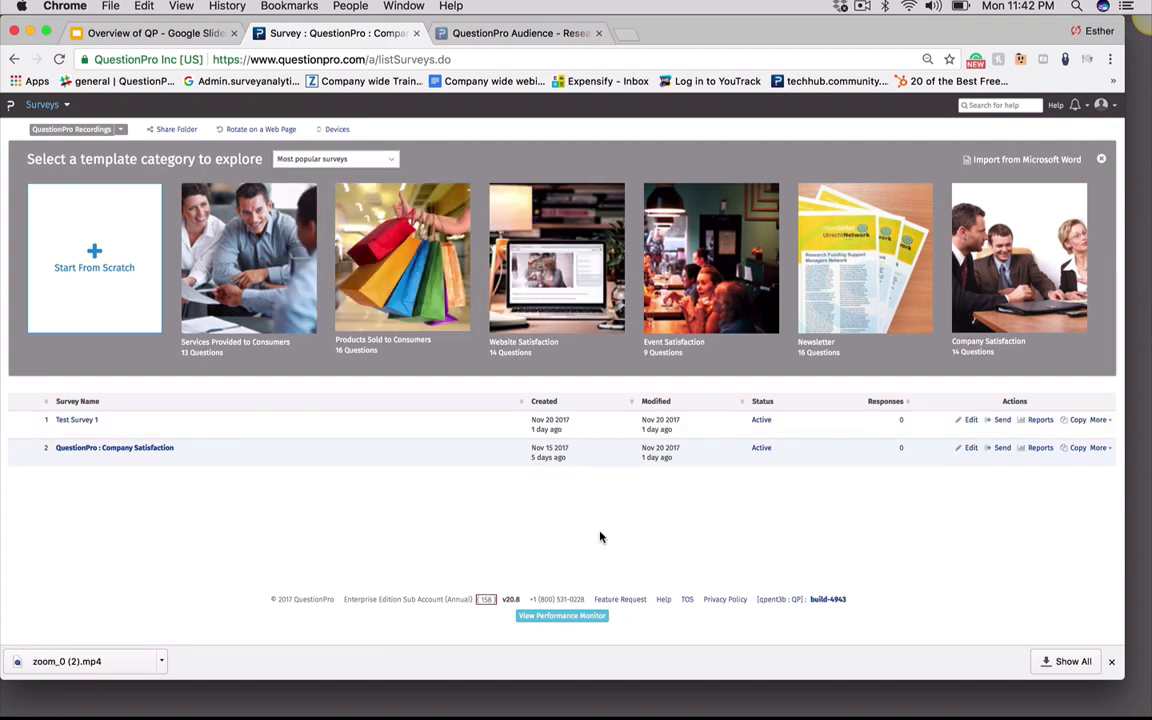
left_click(94, 257)
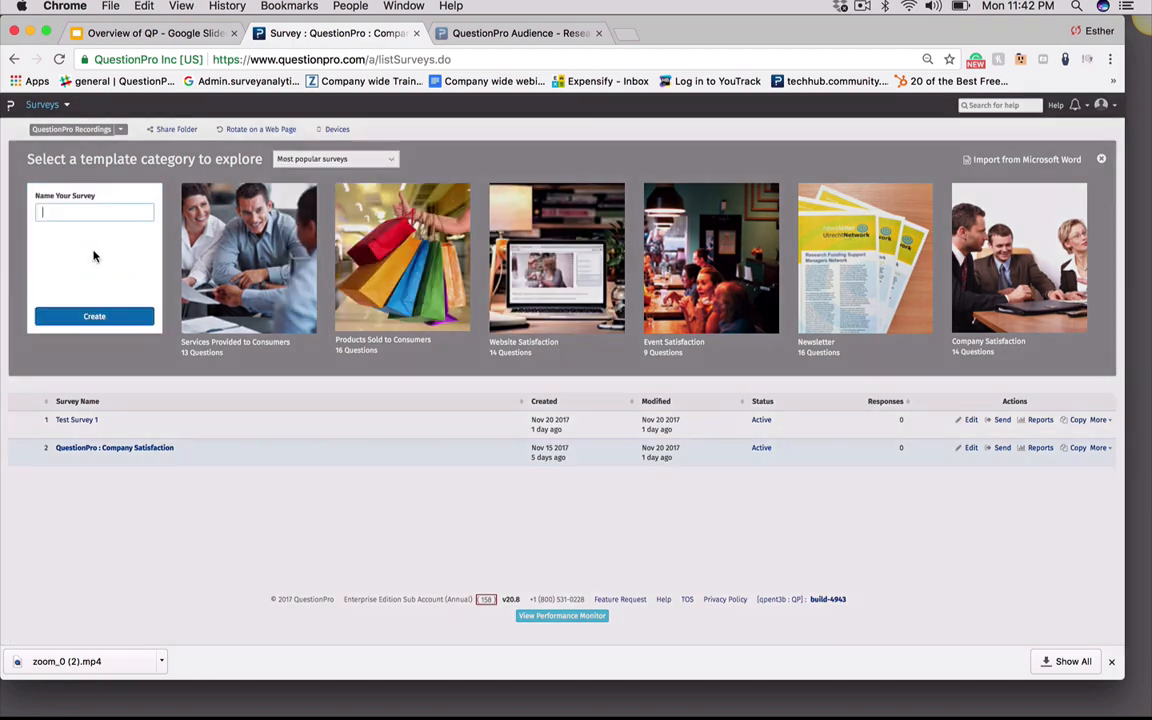
left_click(94, 210)
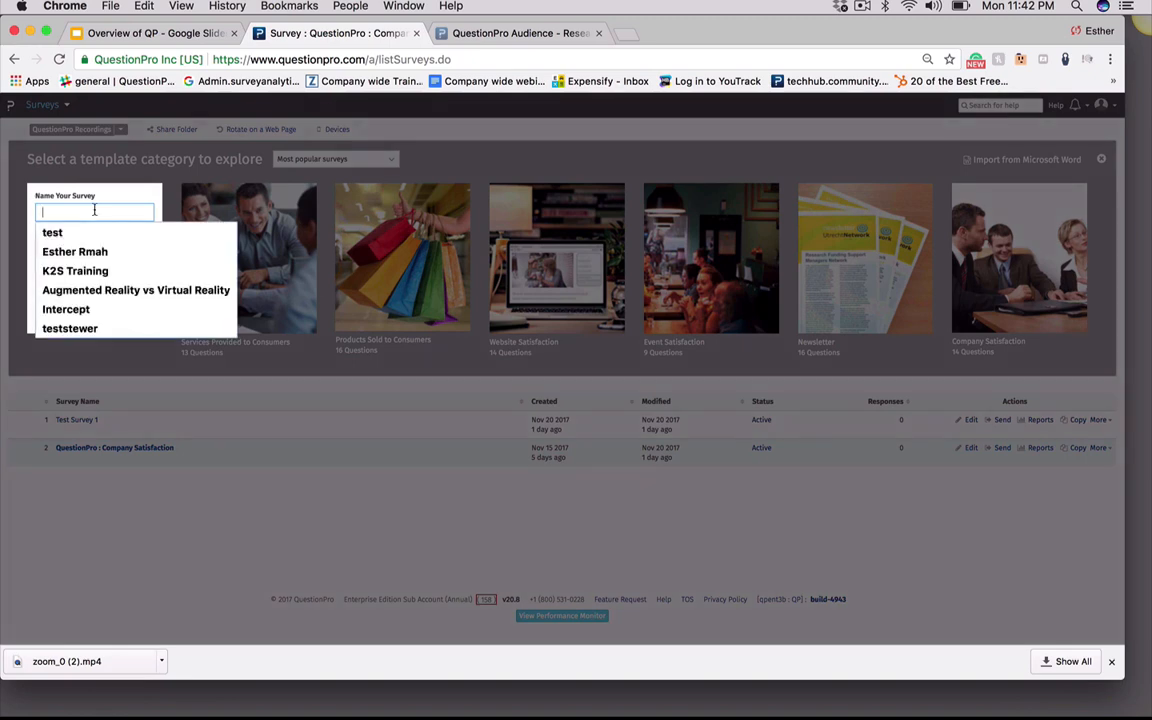
type("Test 2")
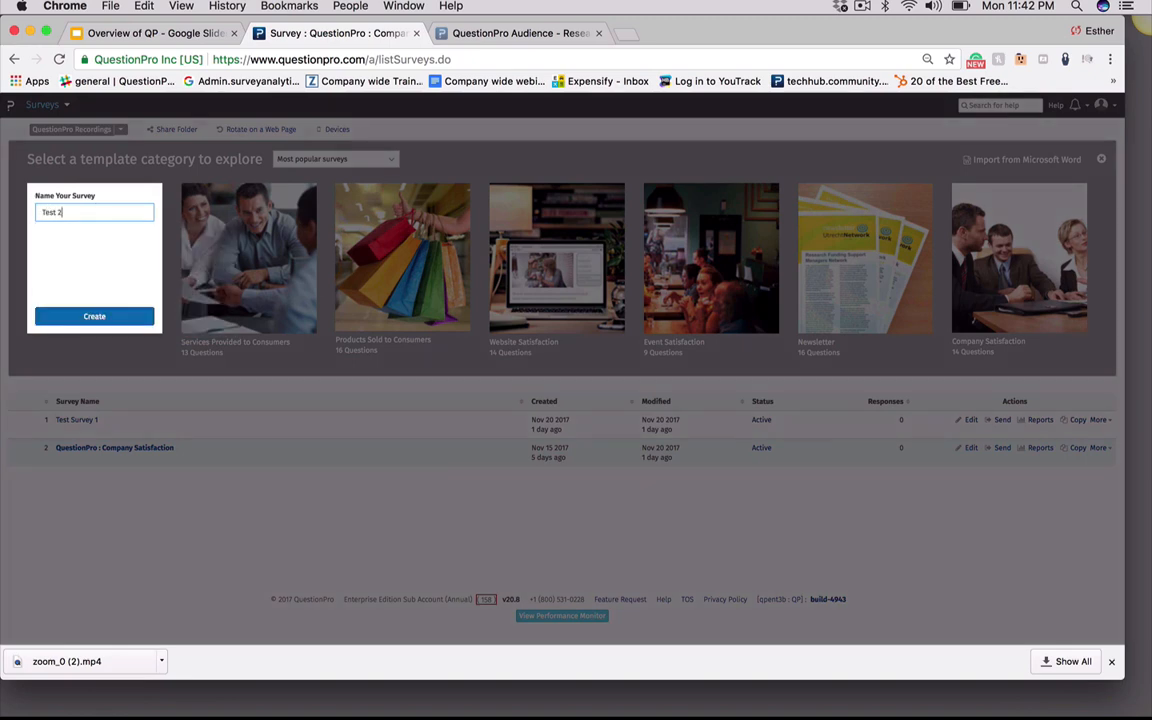
left_click(70, 316)
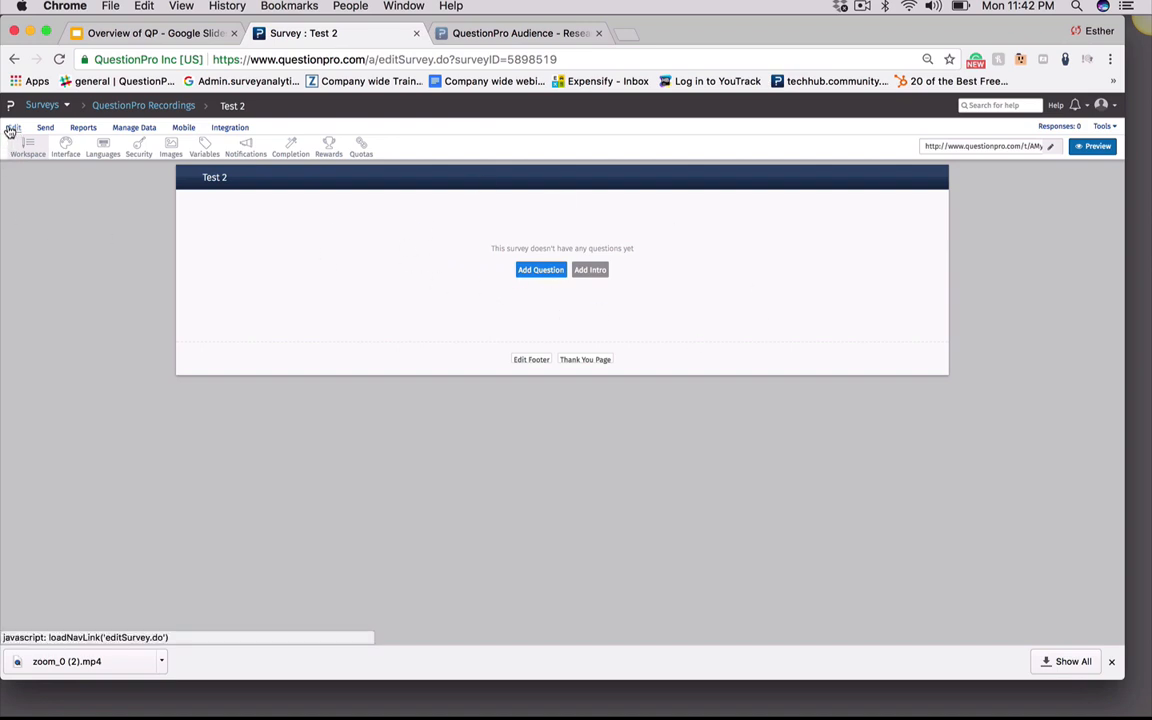
Add the default intro to the survey and insert a Select One multiple choice question below it
left_click(590, 271)
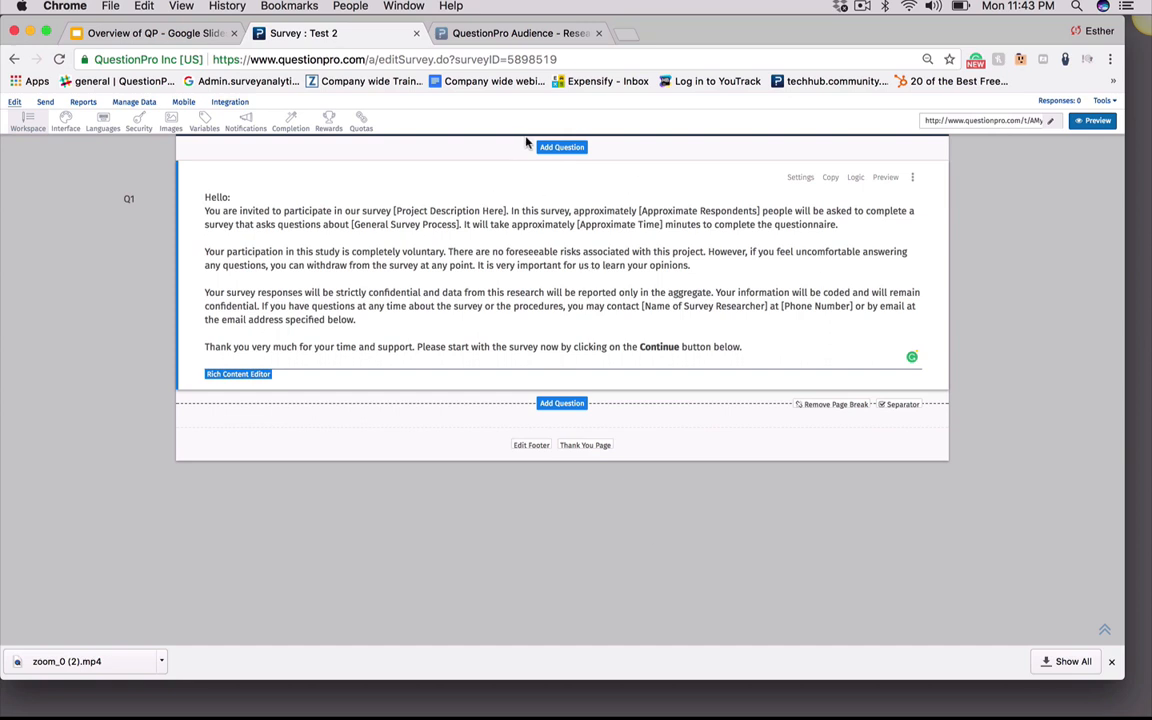
left_click(562, 404)
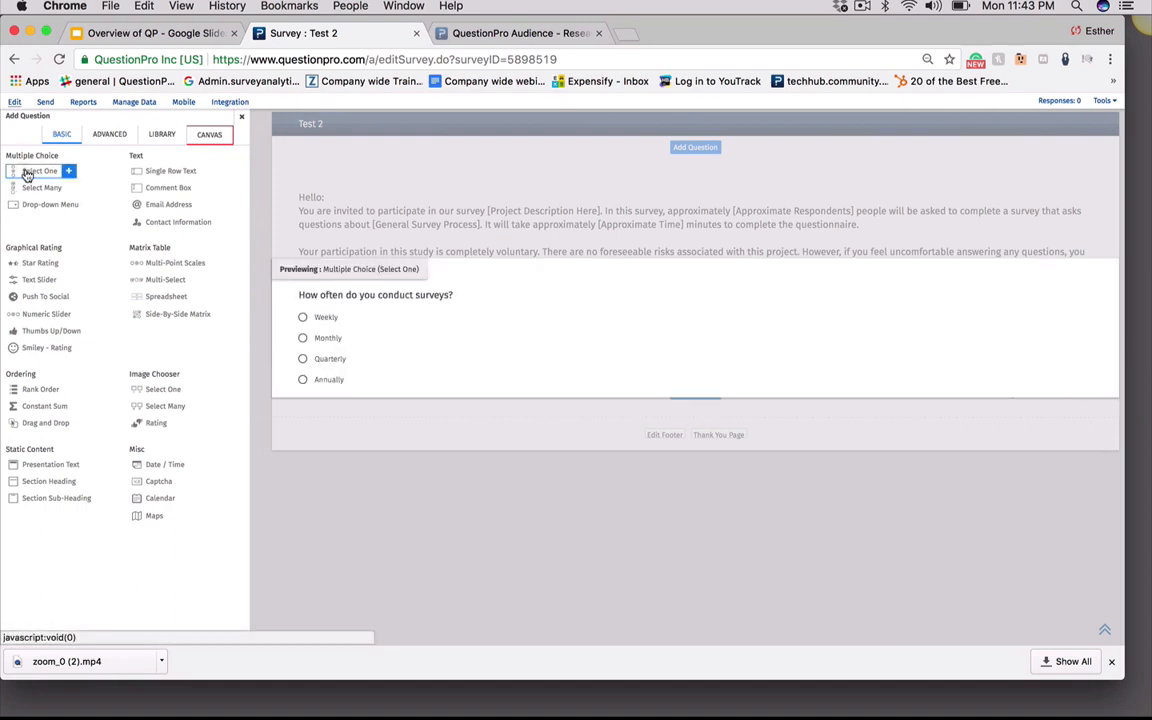
mouse_move(30, 297)
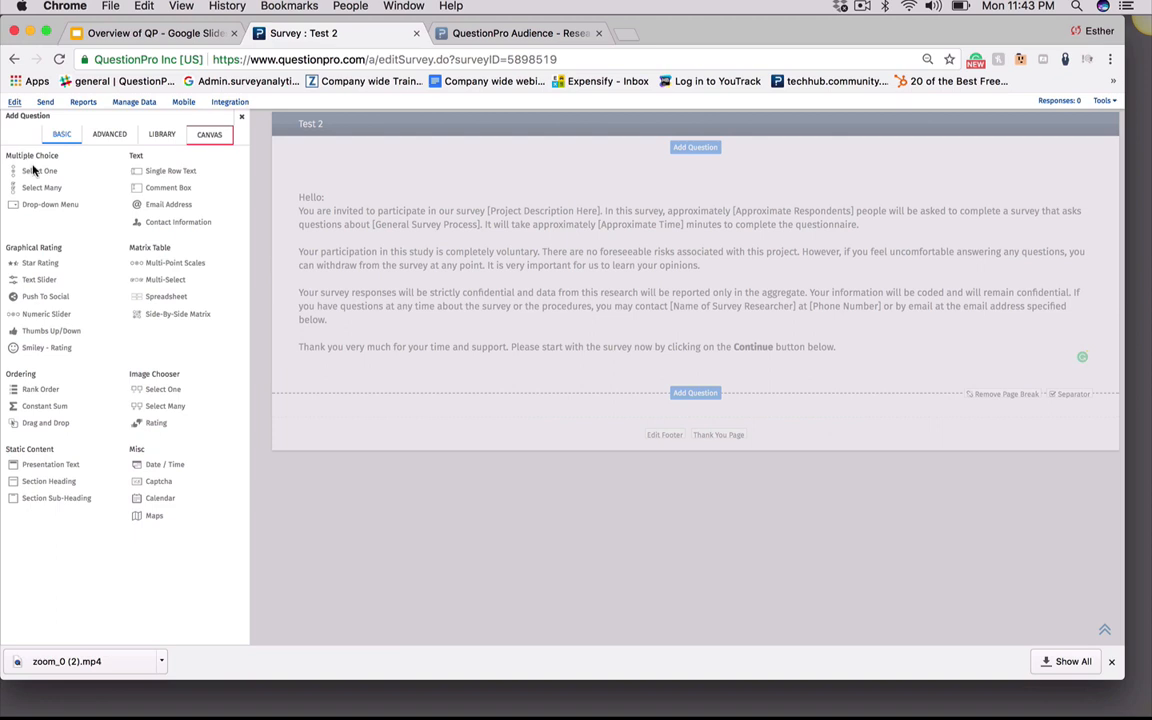
mouse_move(43, 177)
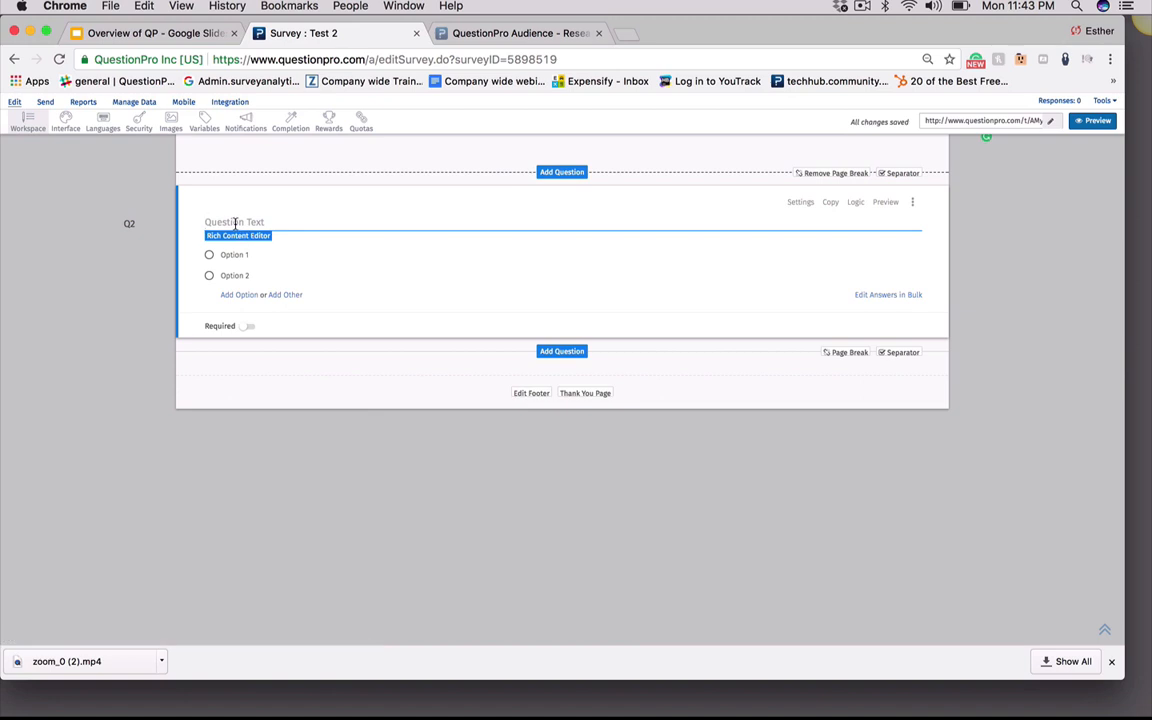
Set the new question's text to Testing?
type("Test ing")
key("BackSpace")
key("BackSpace")
key("BackSpace")
key("BackSpace")
type("ing?")
left_click(234, 254)
left_click(238, 276)
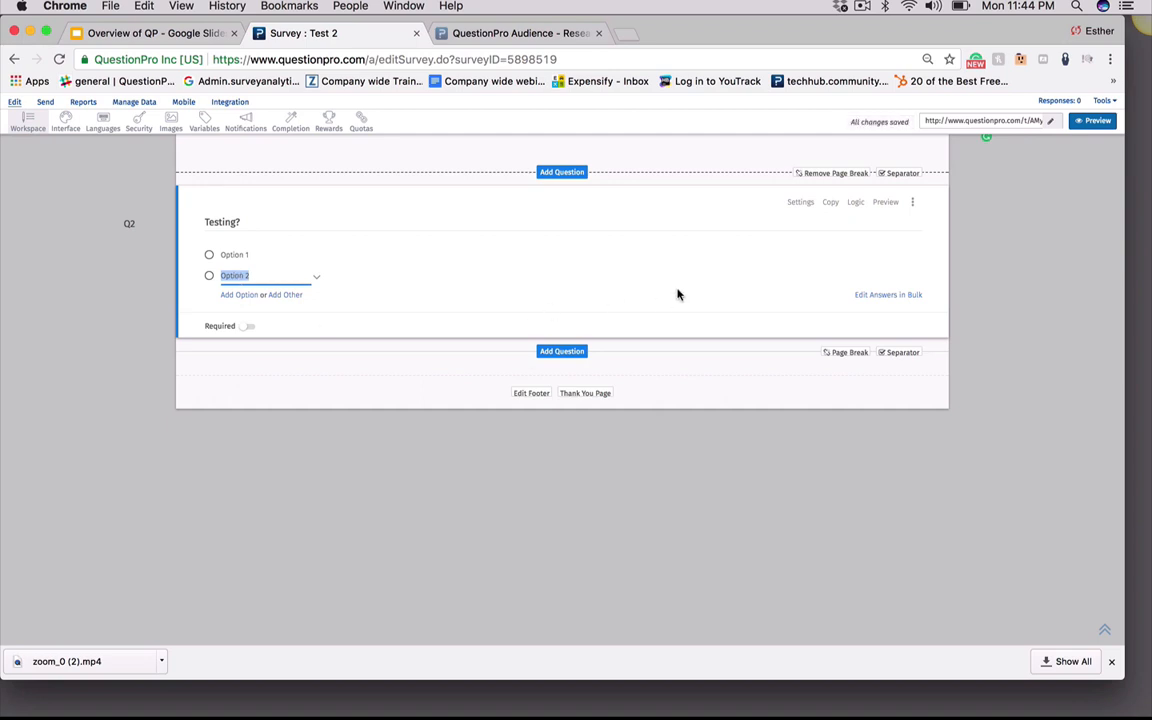
Bulk-edit the answers to the Yes / No scale, enable the Other option, and save
left_click(887, 297)
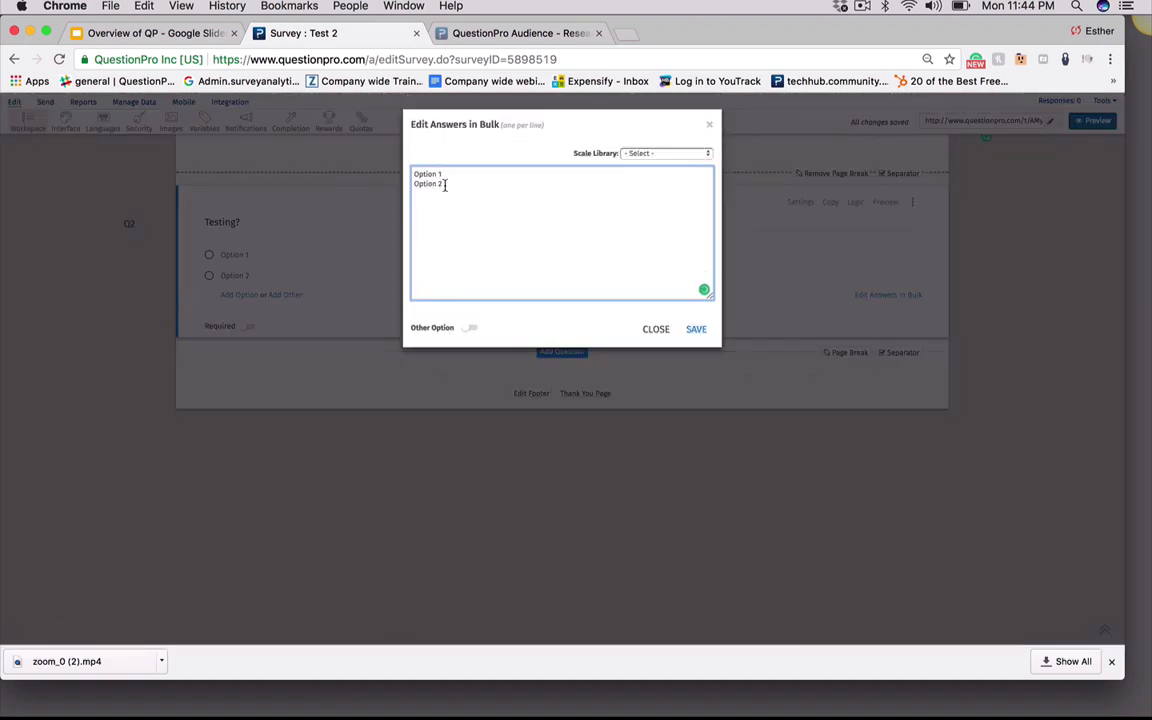
left_click_drag(442, 184, 388, 163)
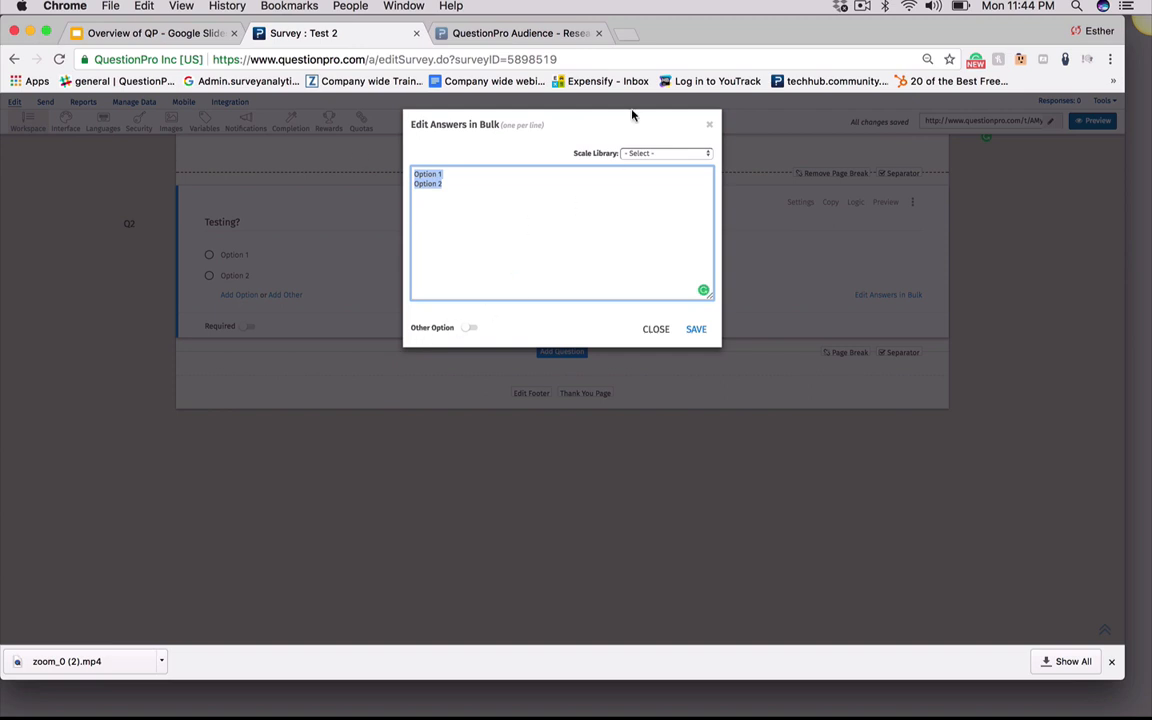
left_click(670, 155)
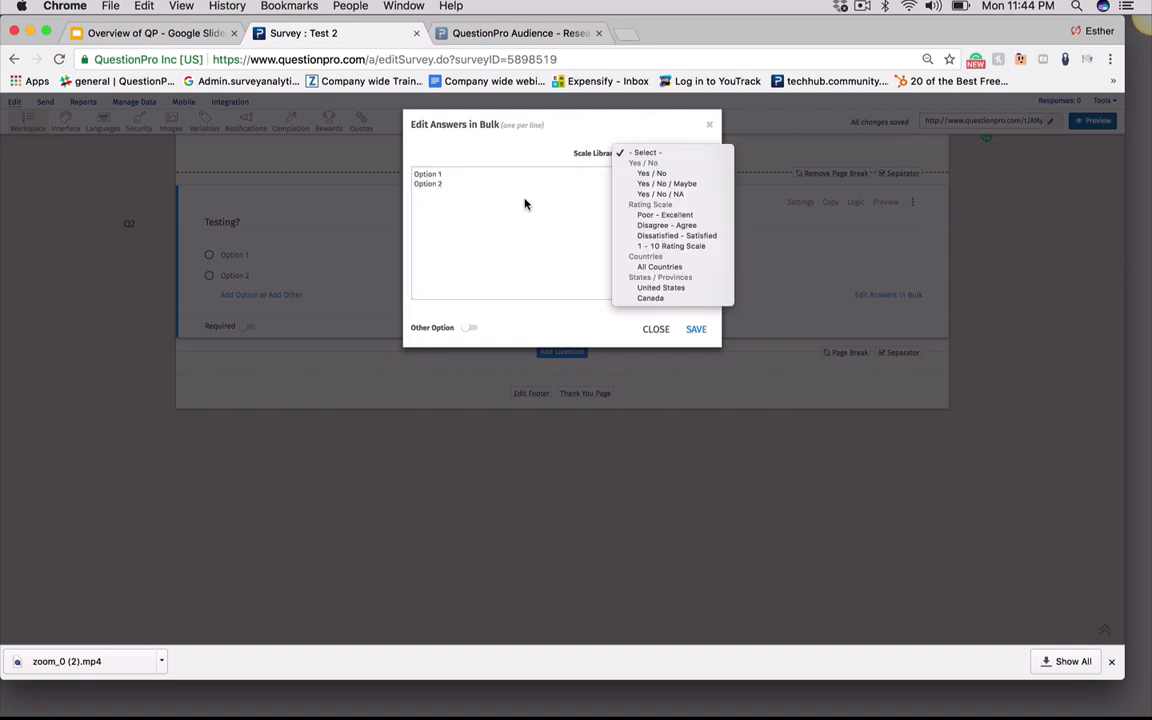
left_click(651, 174)
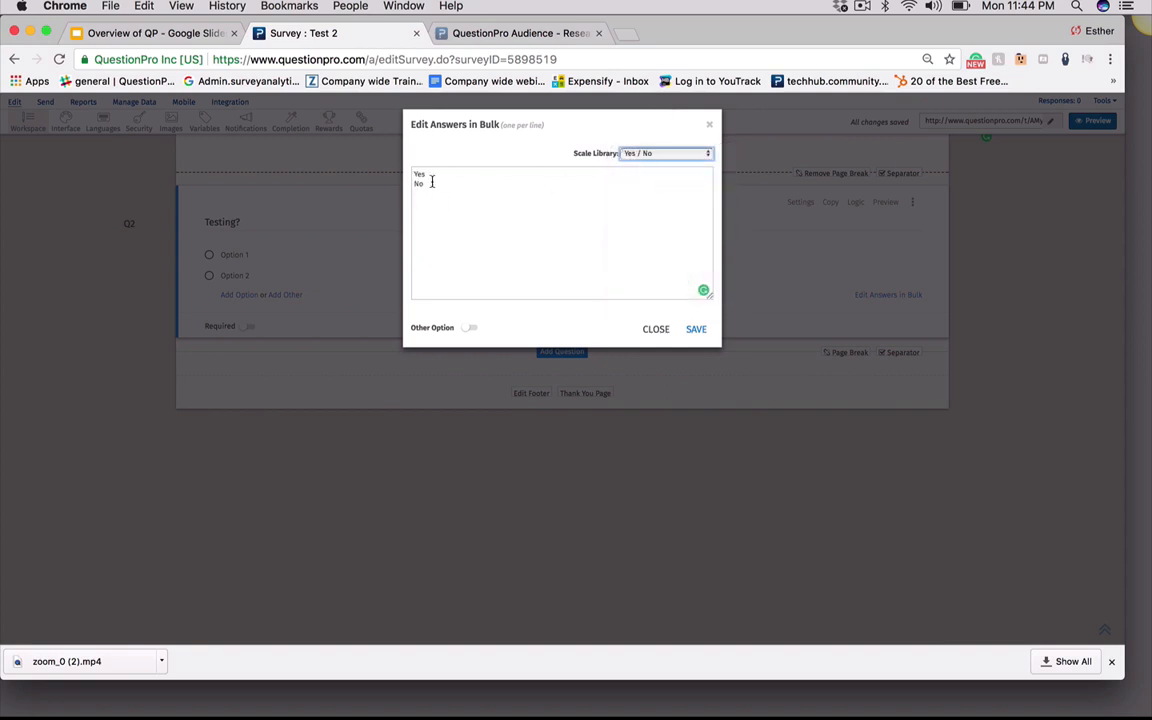
left_click(653, 154)
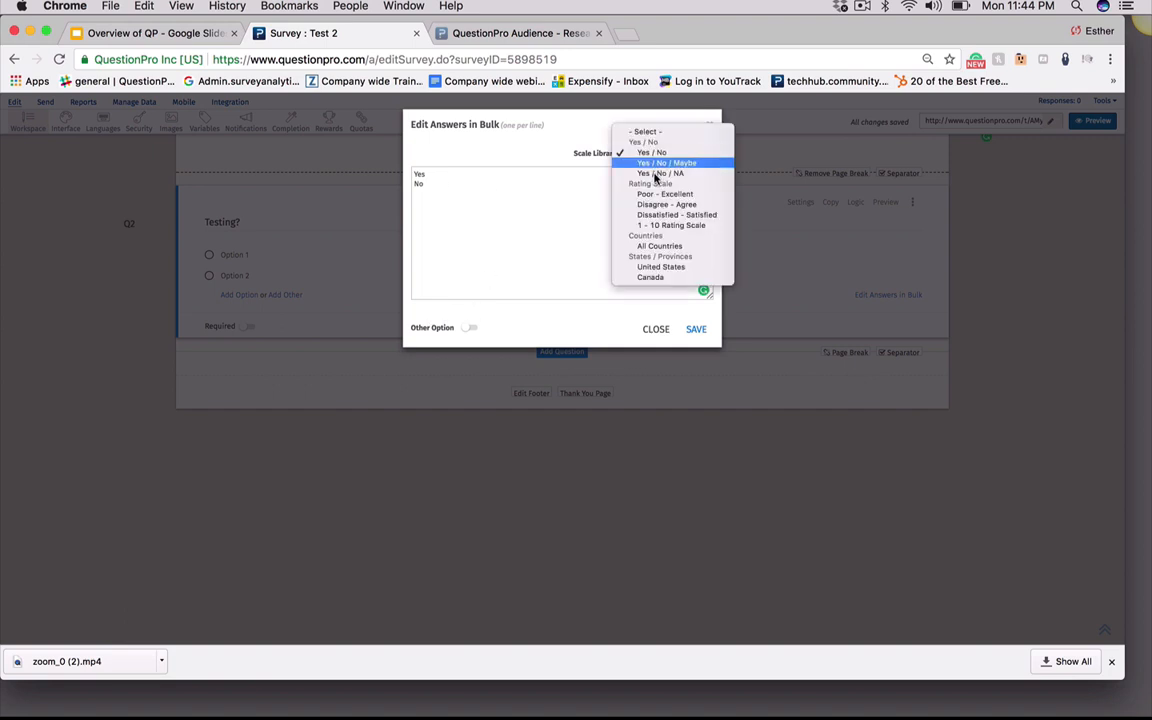
left_click(537, 147)
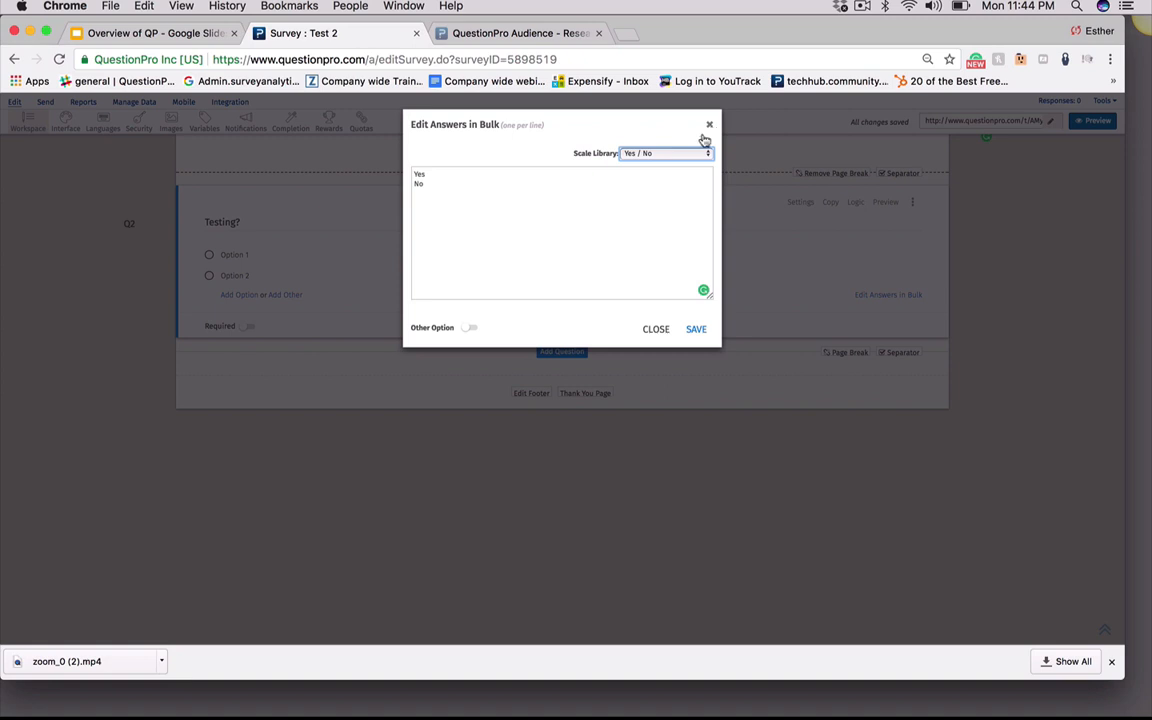
left_click(470, 329)
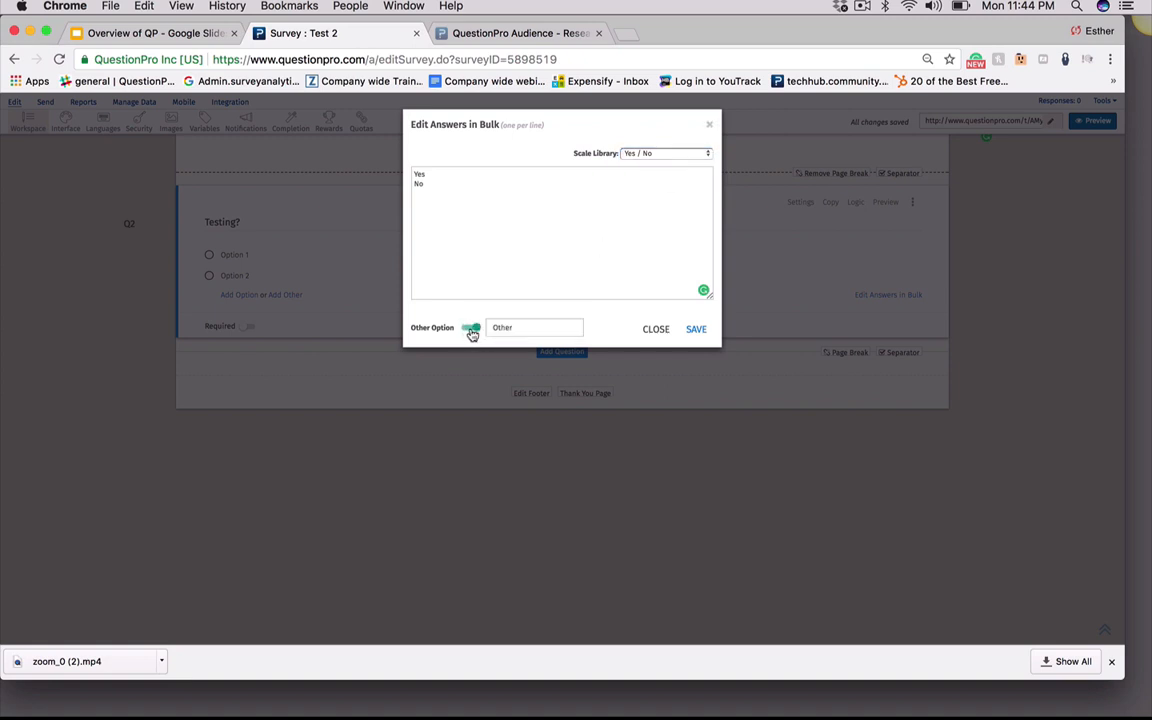
left_click(514, 327)
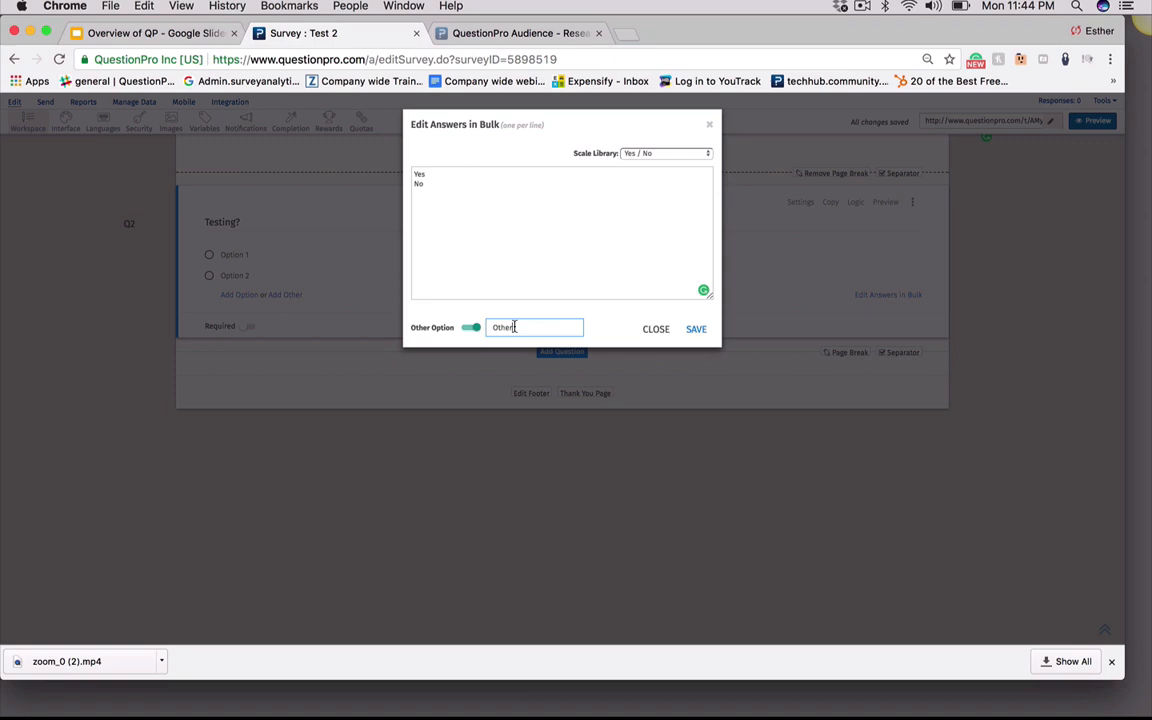
left_click(697, 330)
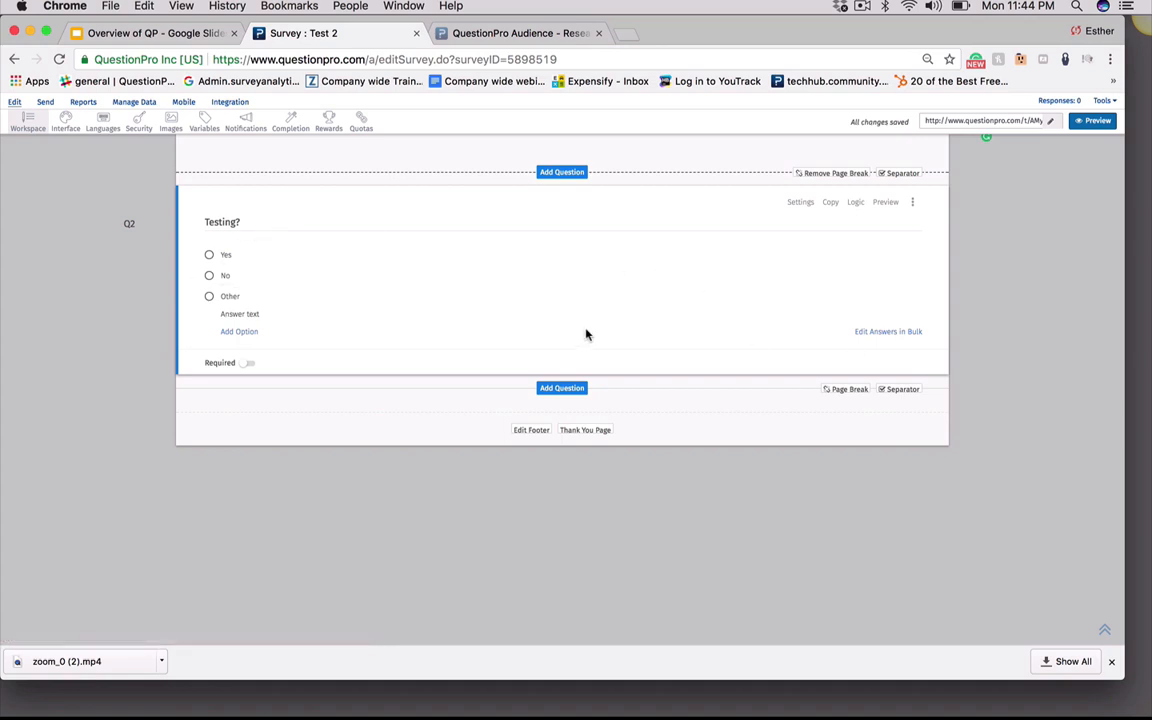
Open the add-question panel and preview the available question types
left_click(558, 389)
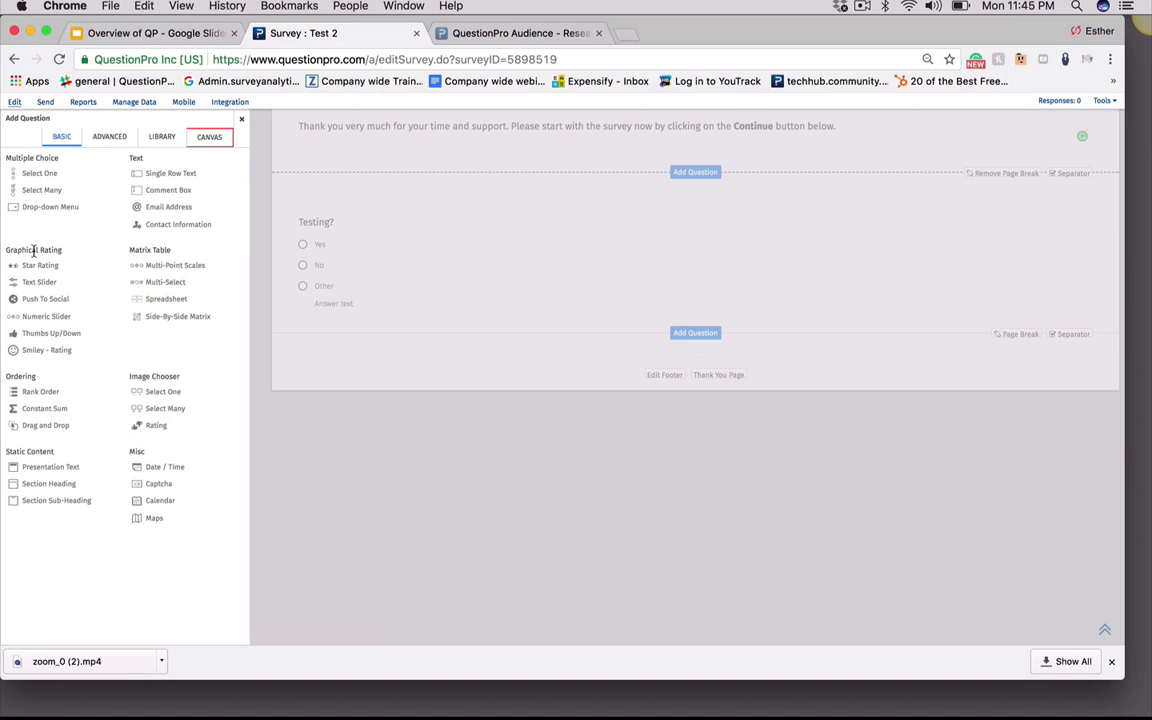
mouse_move(30, 266)
mouse_move(41, 289)
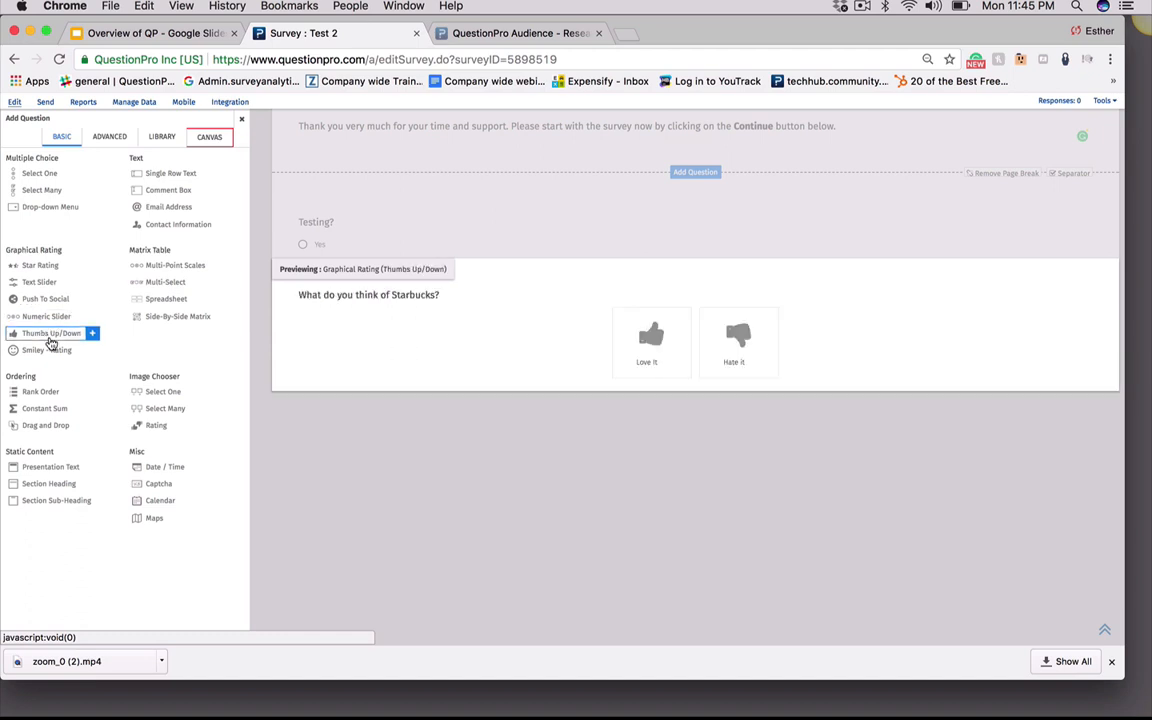
mouse_move(57, 360)
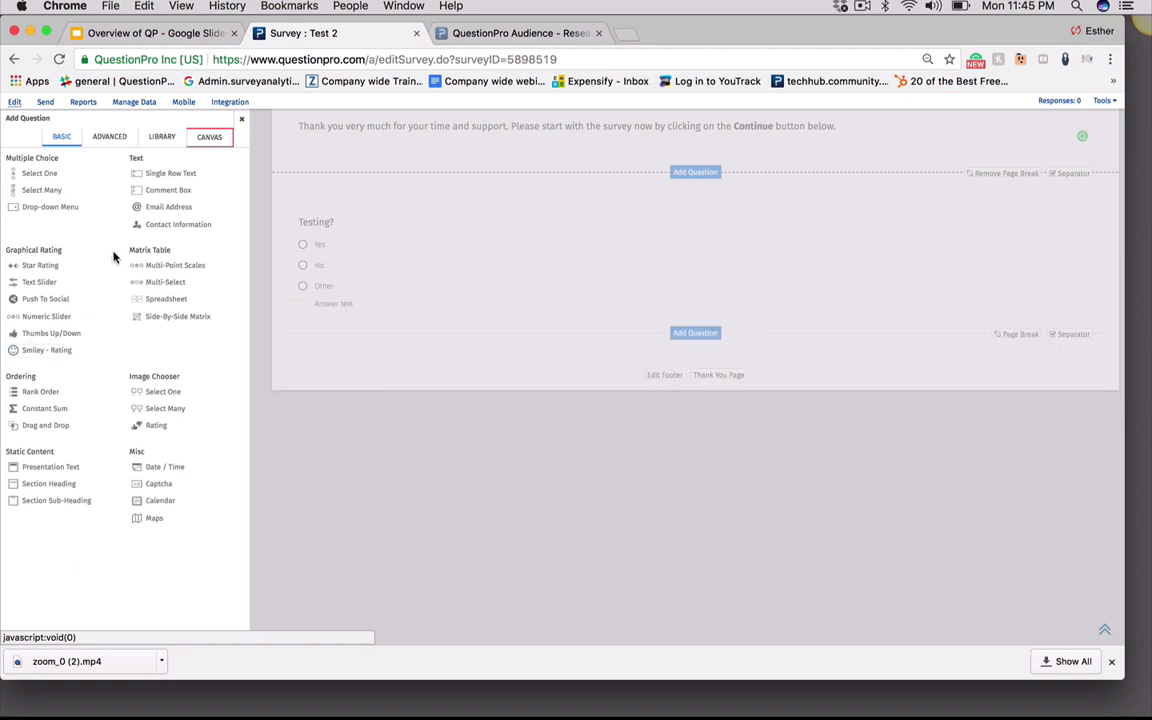
mouse_move(162, 271)
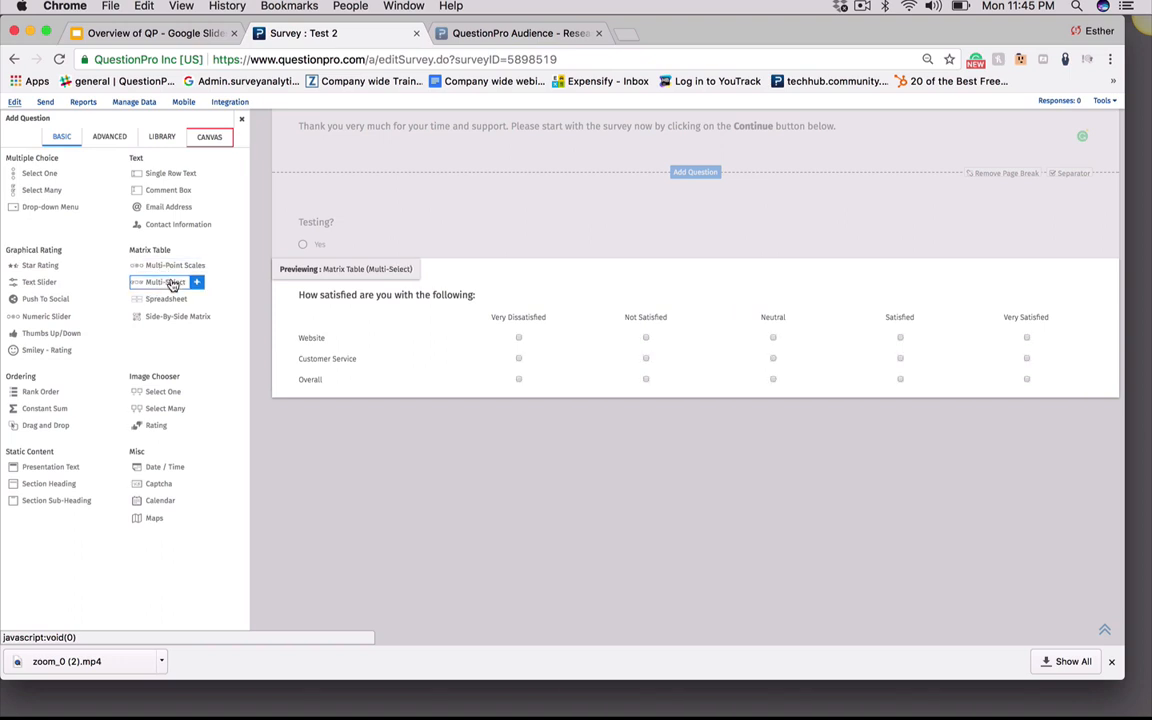
mouse_move(175, 304)
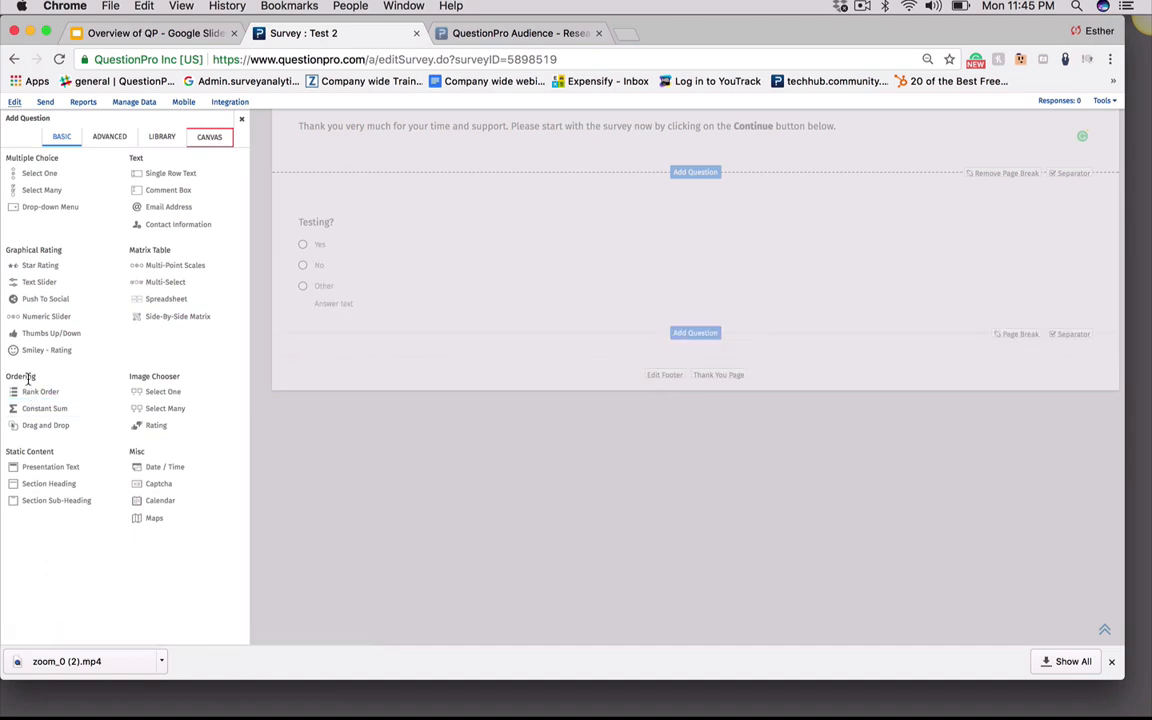
mouse_move(40, 396)
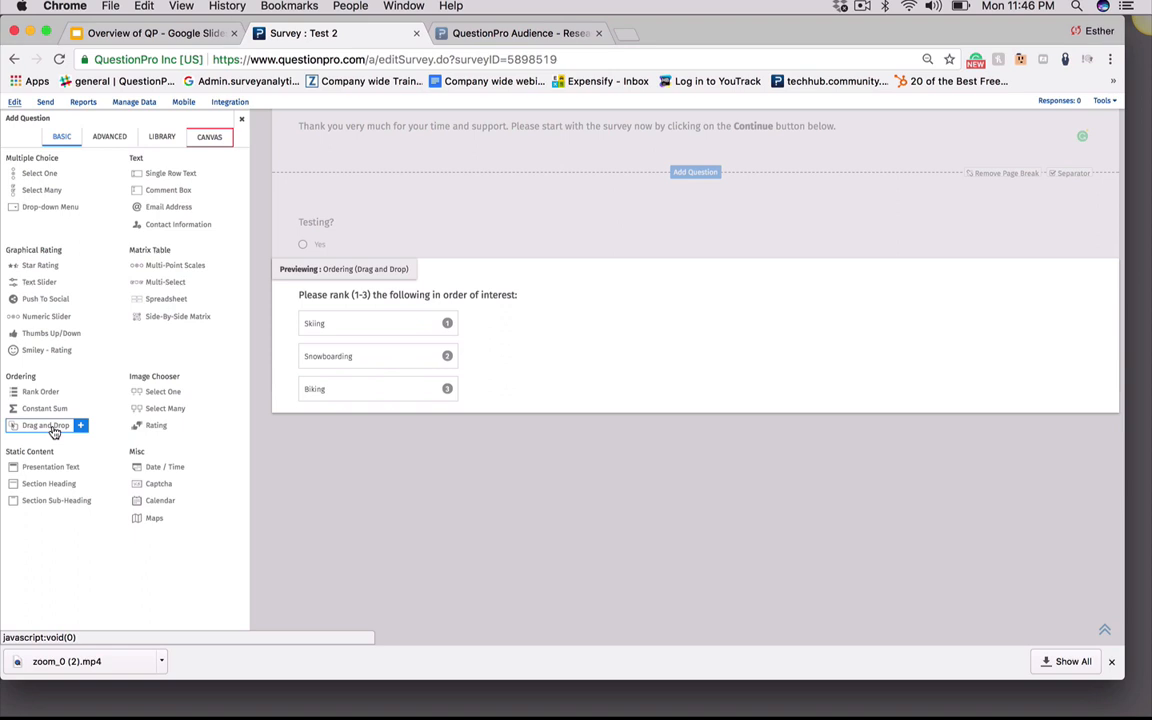
Browse the Basic and Advanced question types and preview examples such as Drag and Drop, Van Westendorp and QR Code Reader
mouse_move(158, 393)
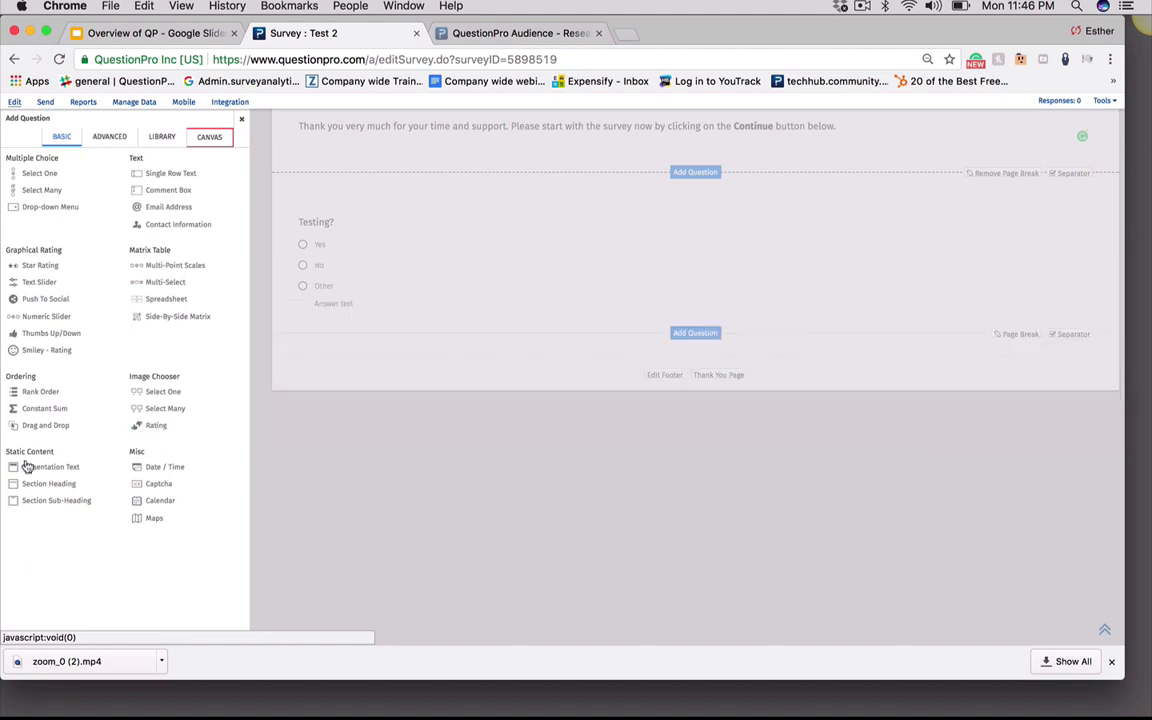
mouse_move(52, 467)
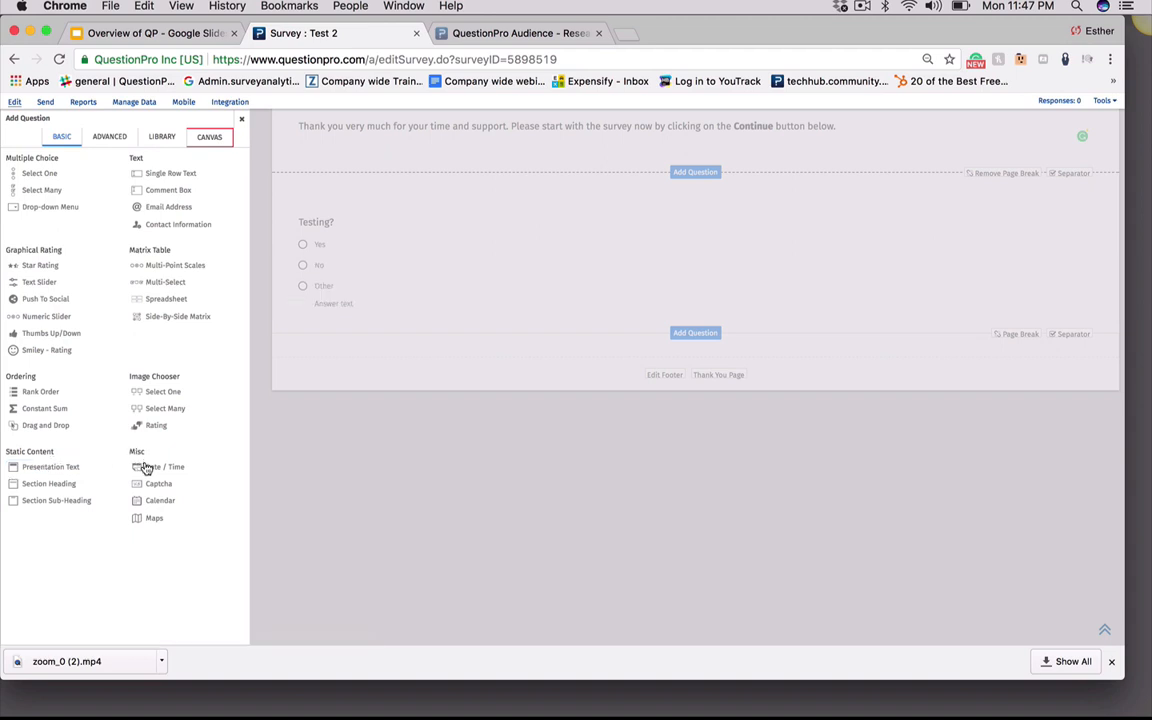
mouse_move(152, 473)
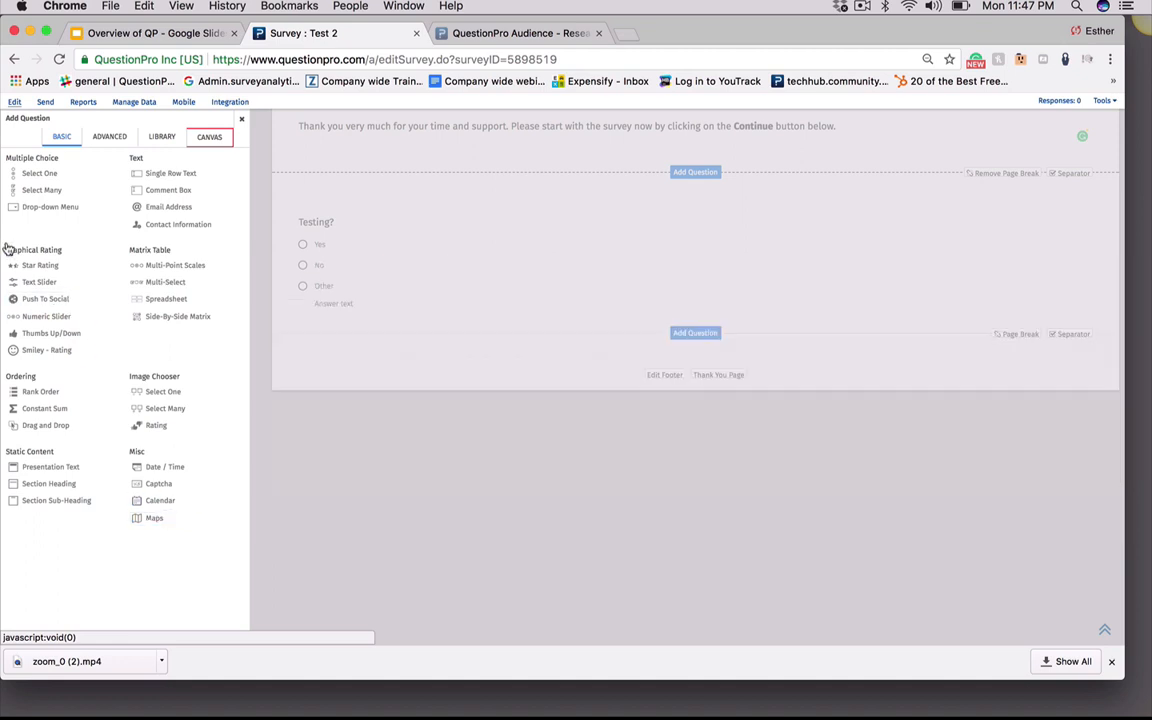
left_click(107, 140)
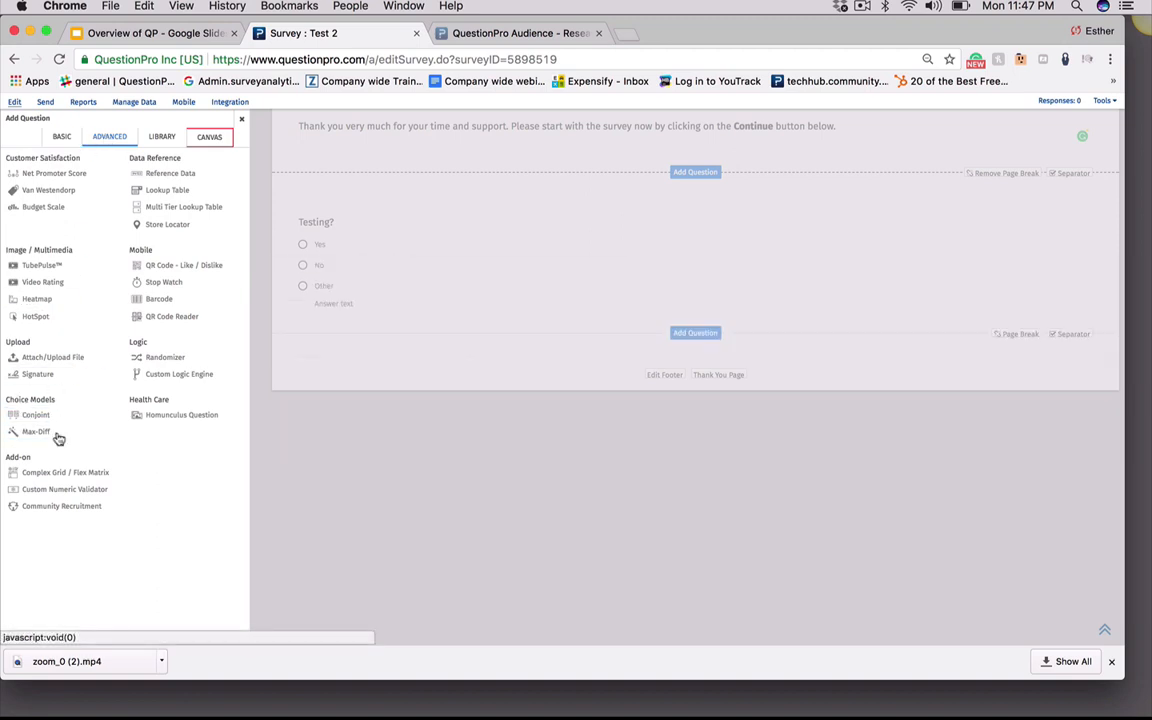
mouse_move(64, 441)
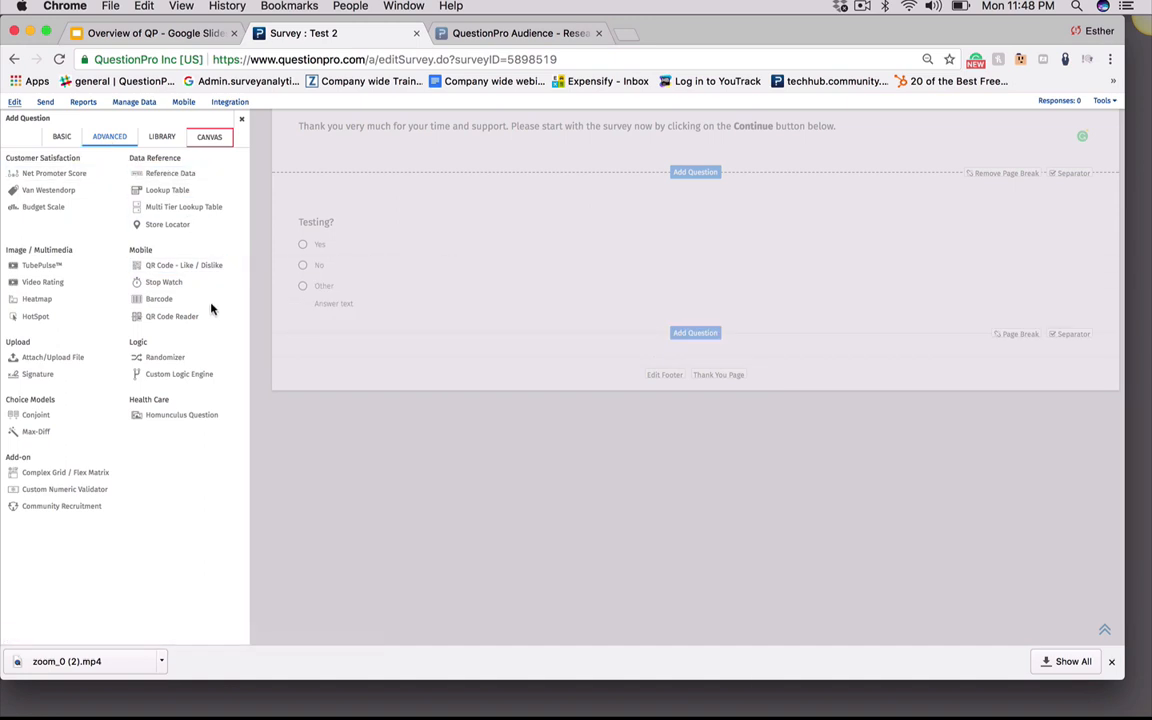
mouse_move(62, 177)
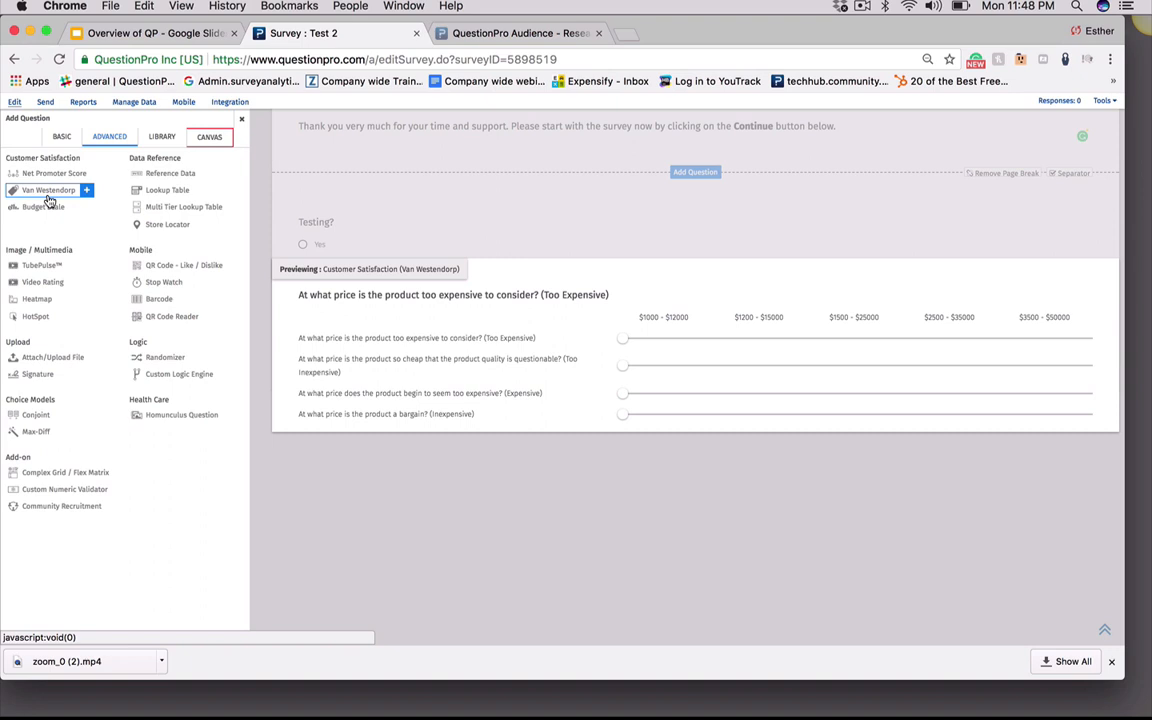
mouse_move(52, 212)
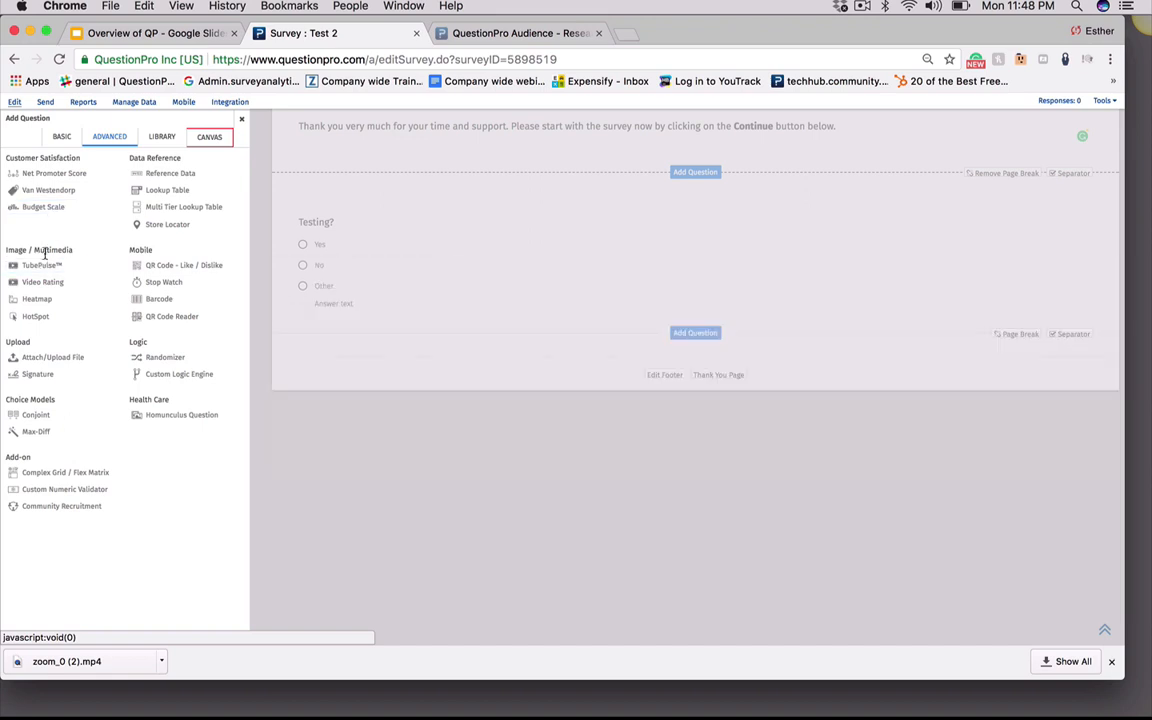
mouse_move(48, 265)
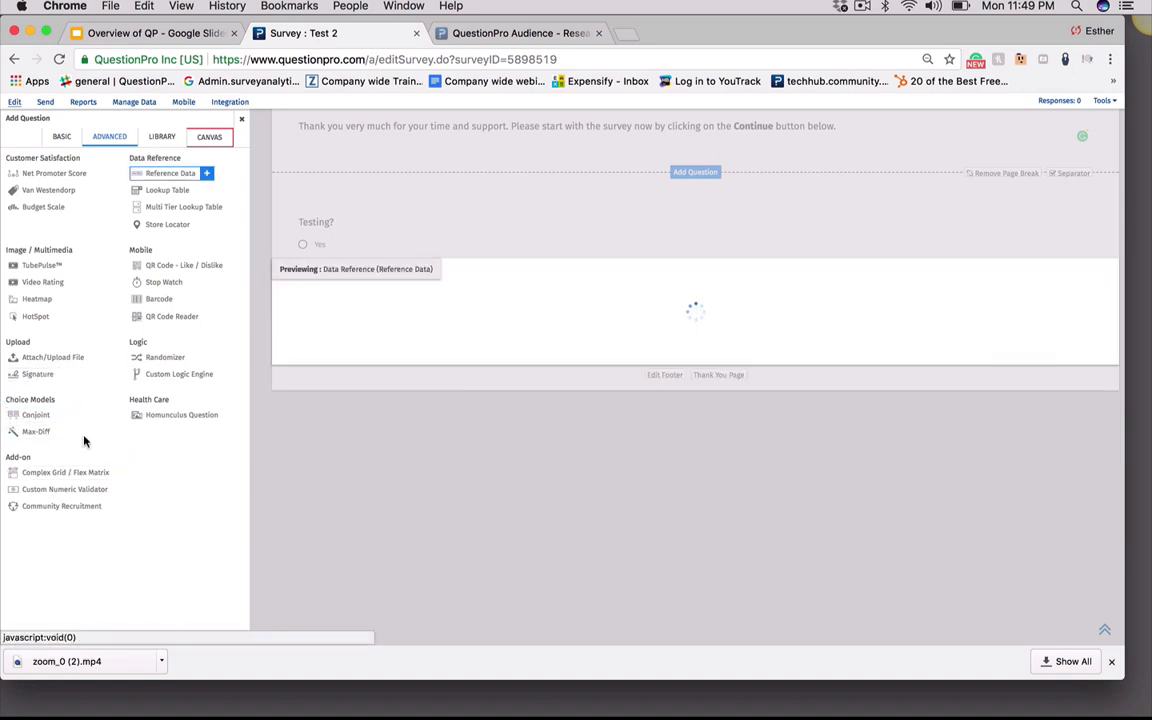
mouse_move(36, 477)
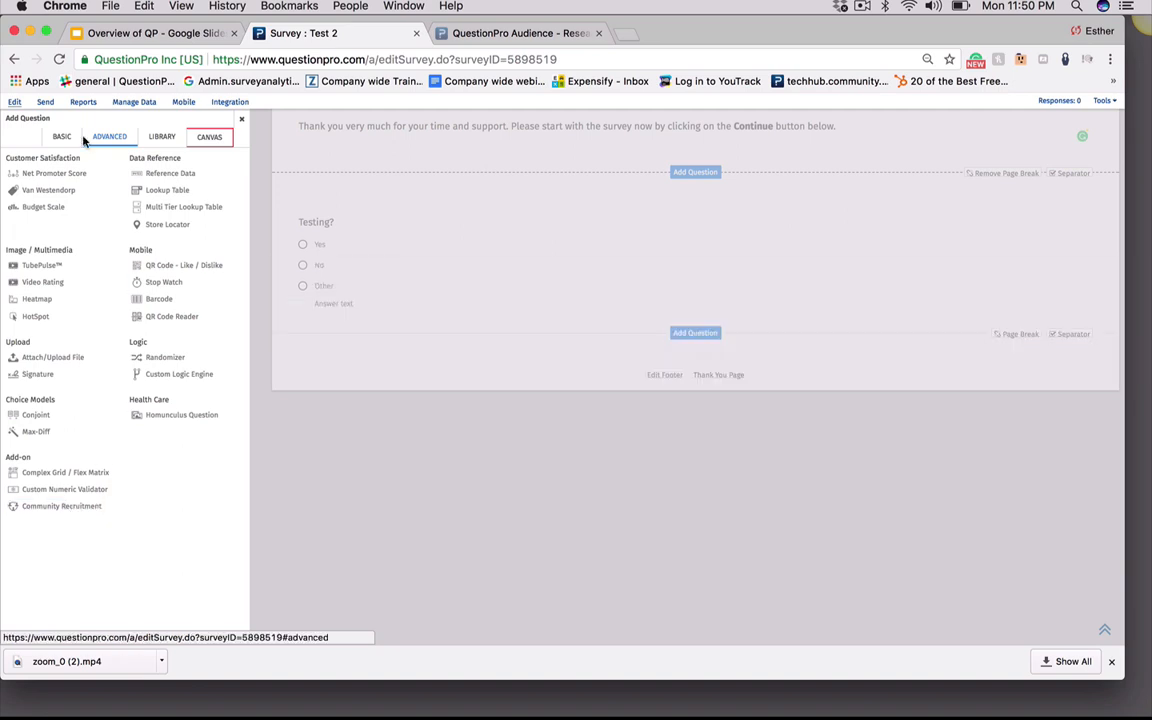
mouse_move(166, 177)
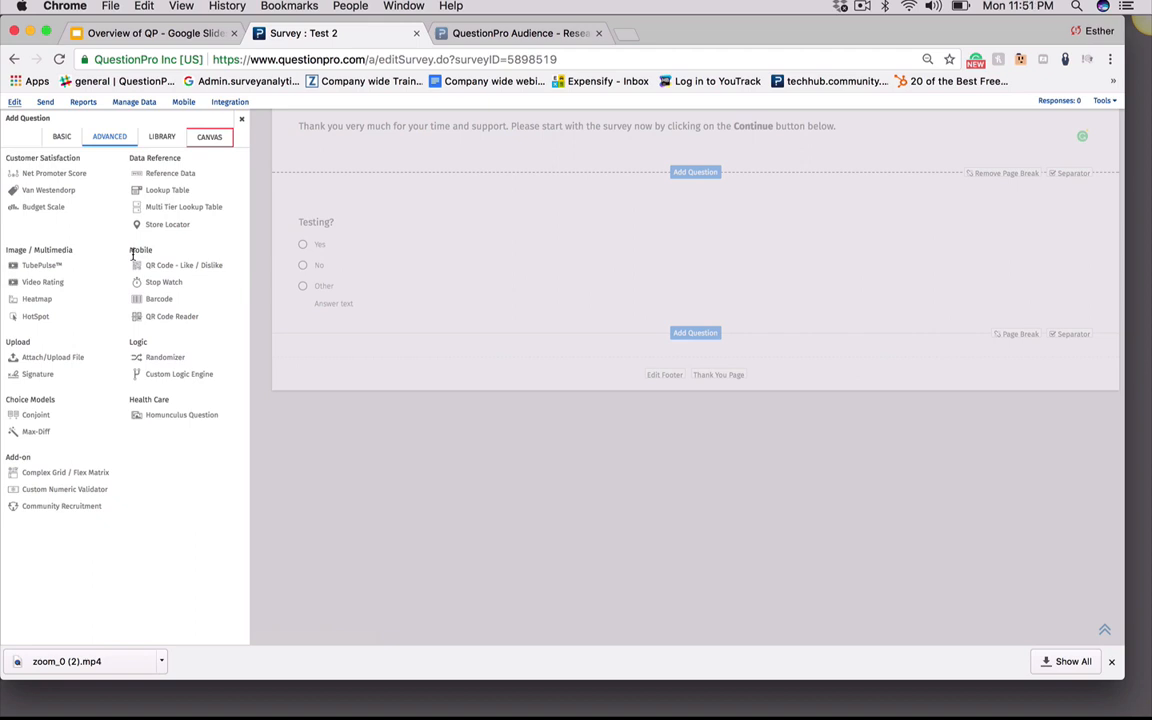
mouse_move(165, 270)
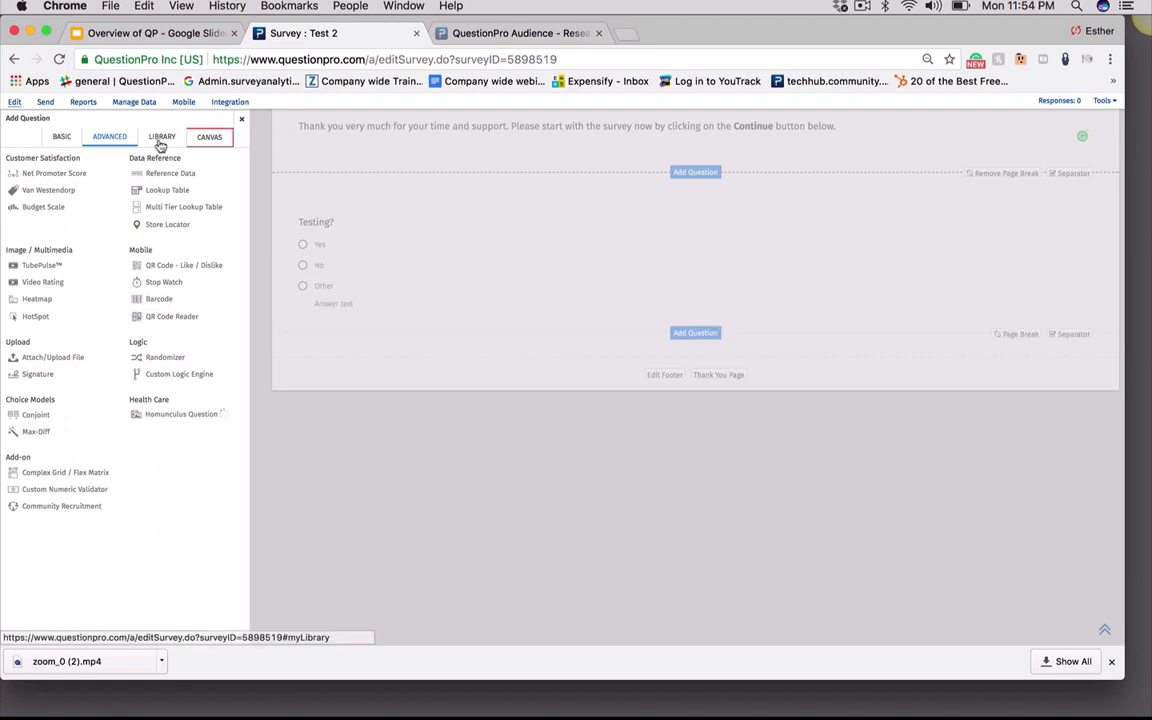
Open the question library's My Surveys list and choose the QuestionPro : Company Satisfaction survey as the source
left_click(161, 140)
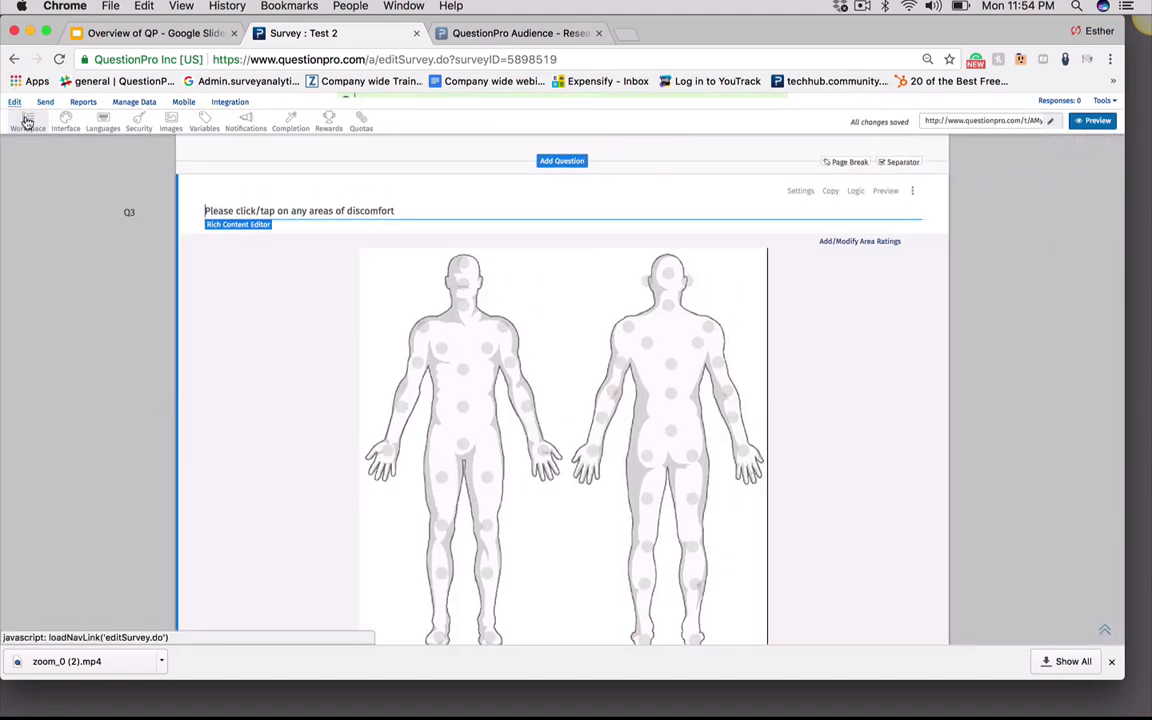
left_click(562, 161)
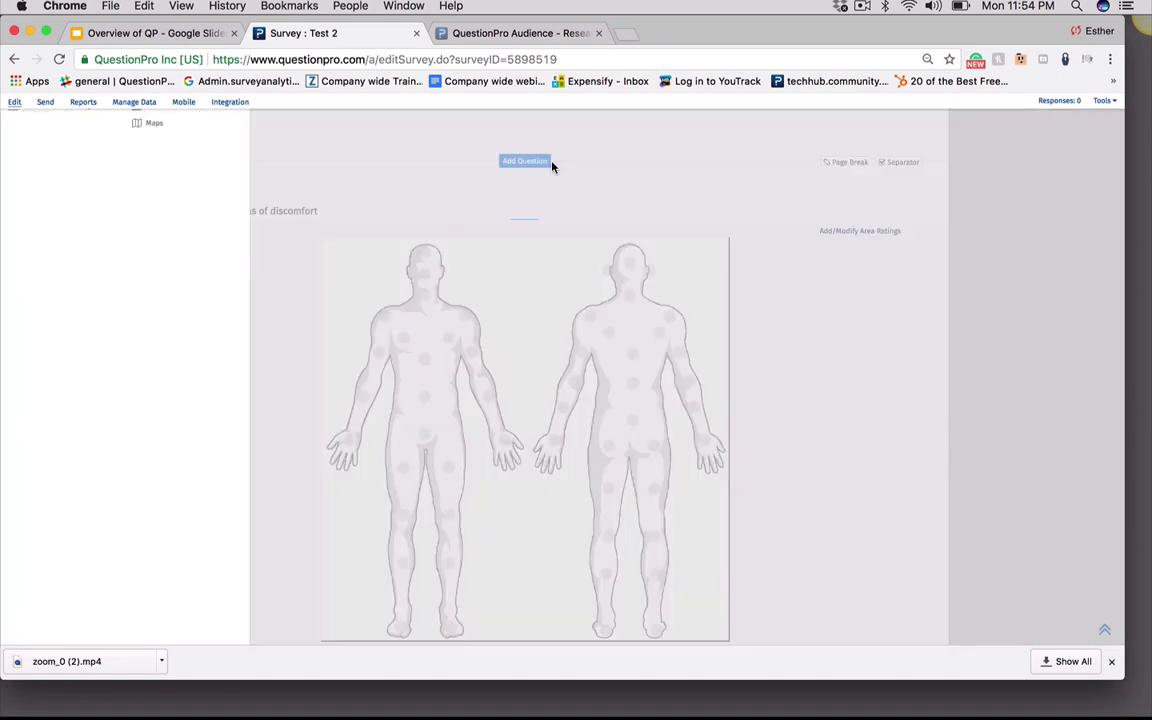
left_click(157, 139)
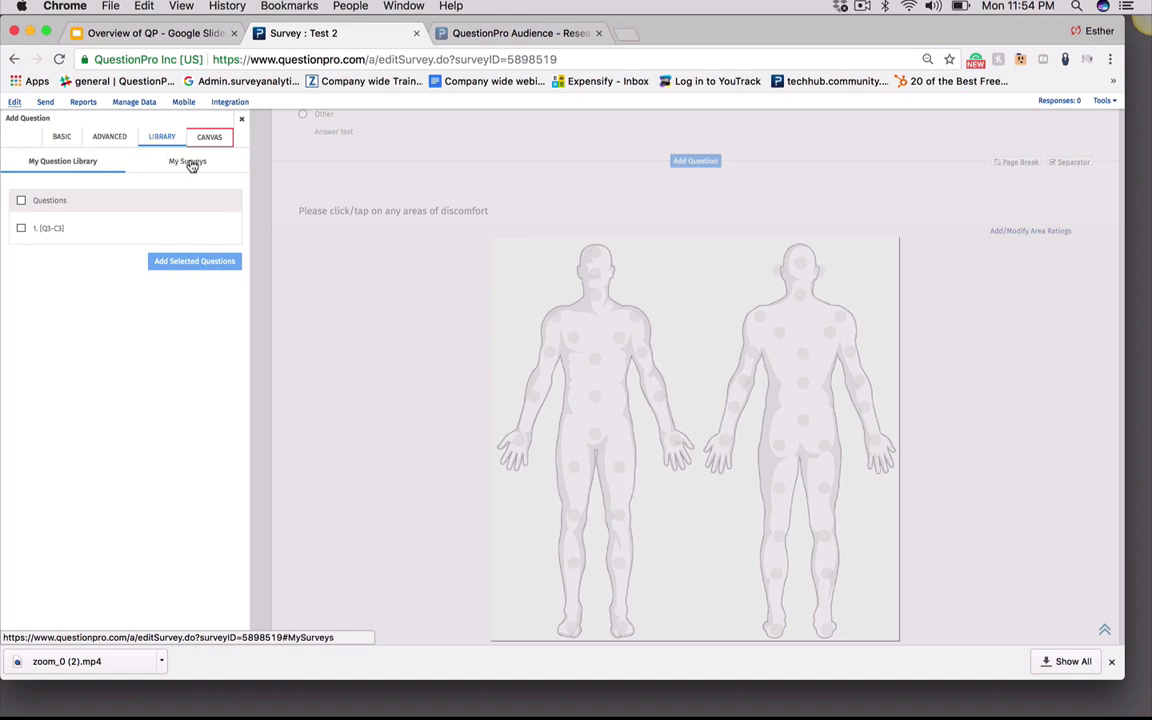
left_click(190, 163)
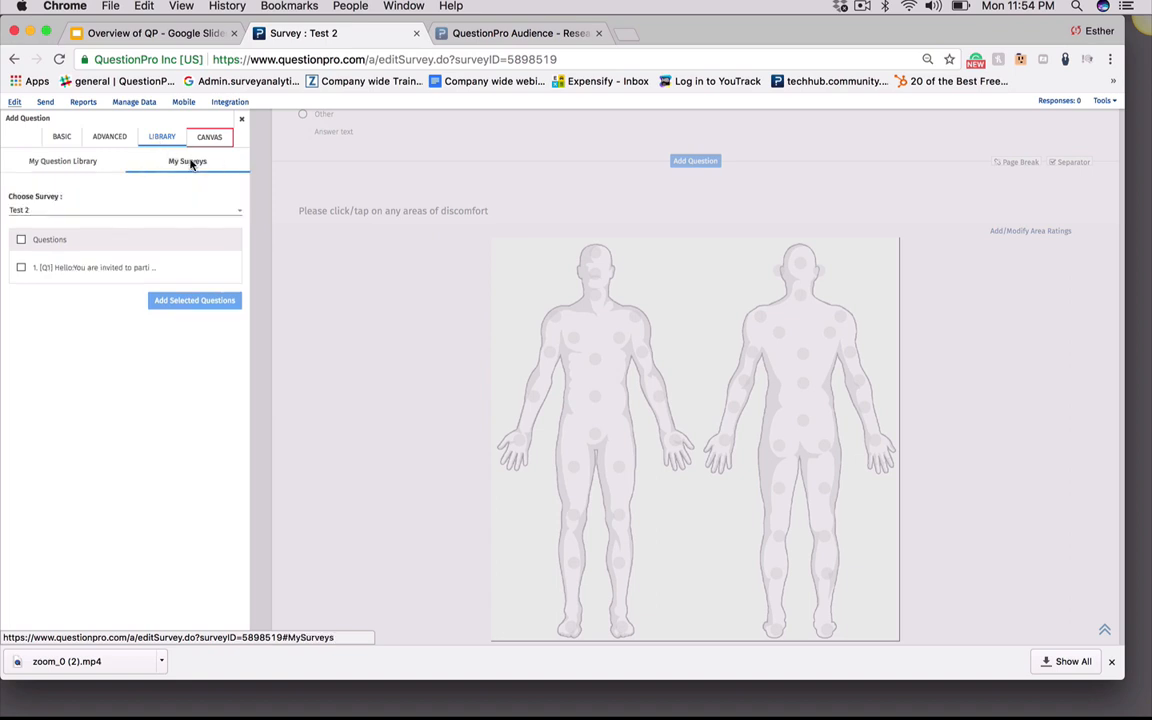
left_click(177, 217)
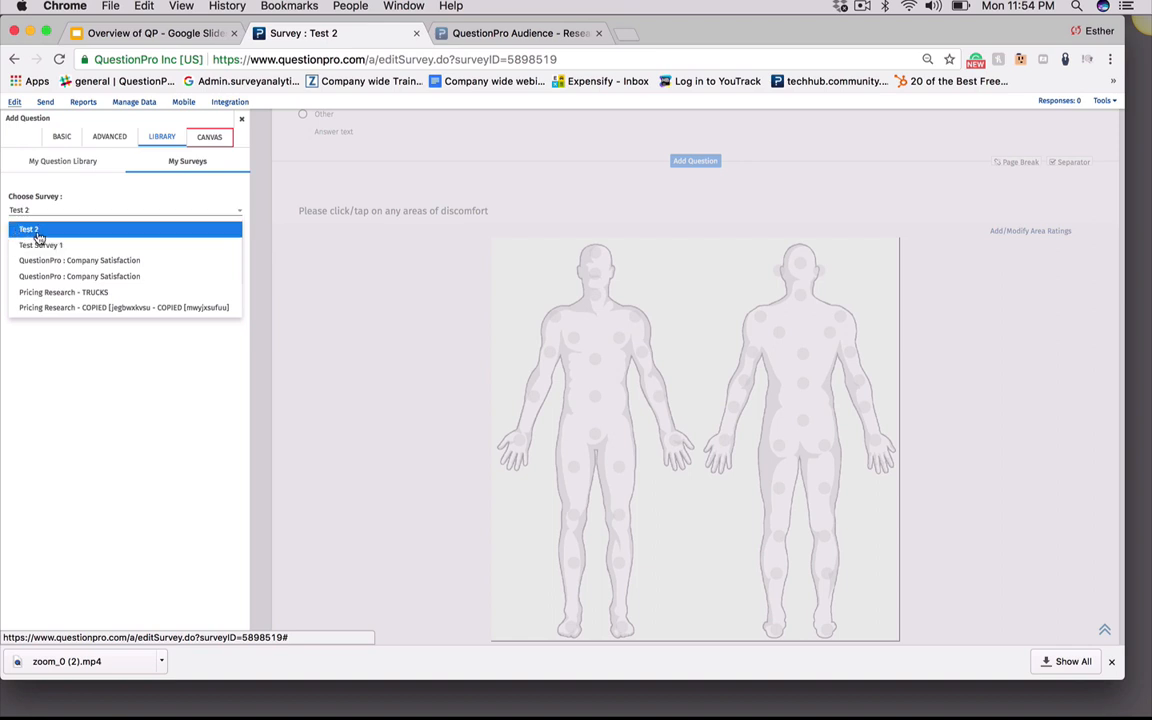
left_click(69, 262)
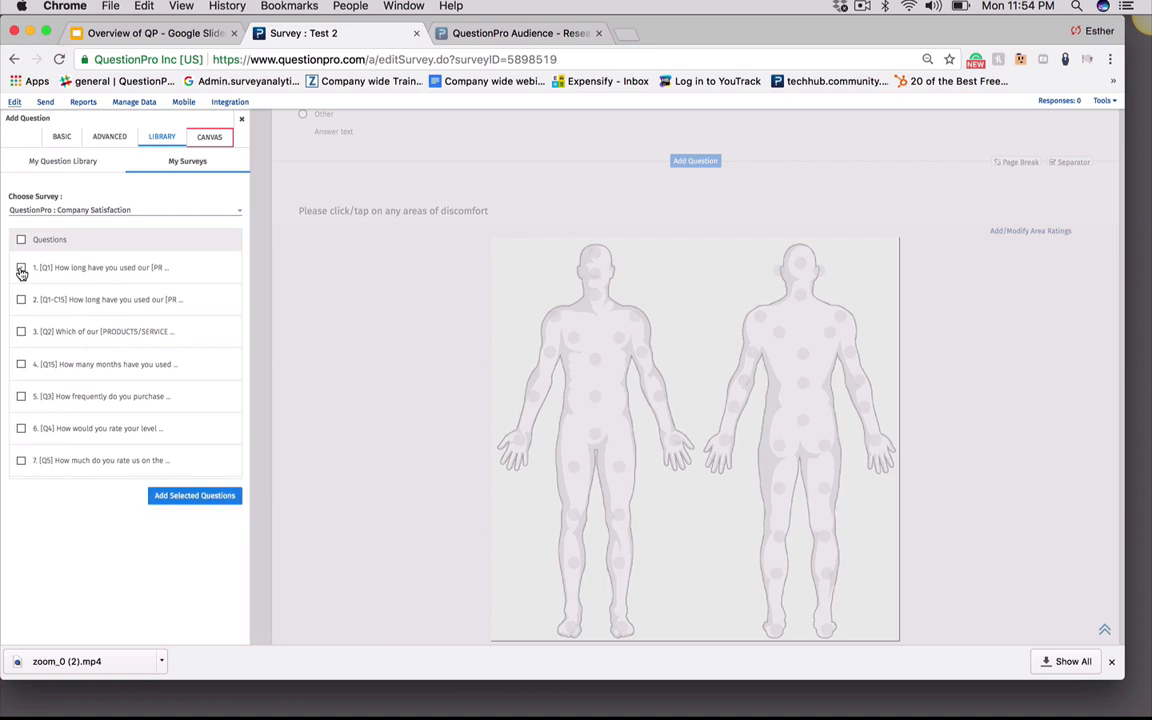
Select the first six questions of that survey and add them to the current survey
left_click(21, 267)
left_click(21, 299)
left_click(21, 331)
left_click(21, 366)
left_click(21, 430)
left_click(21, 397)
left_click(181, 502)
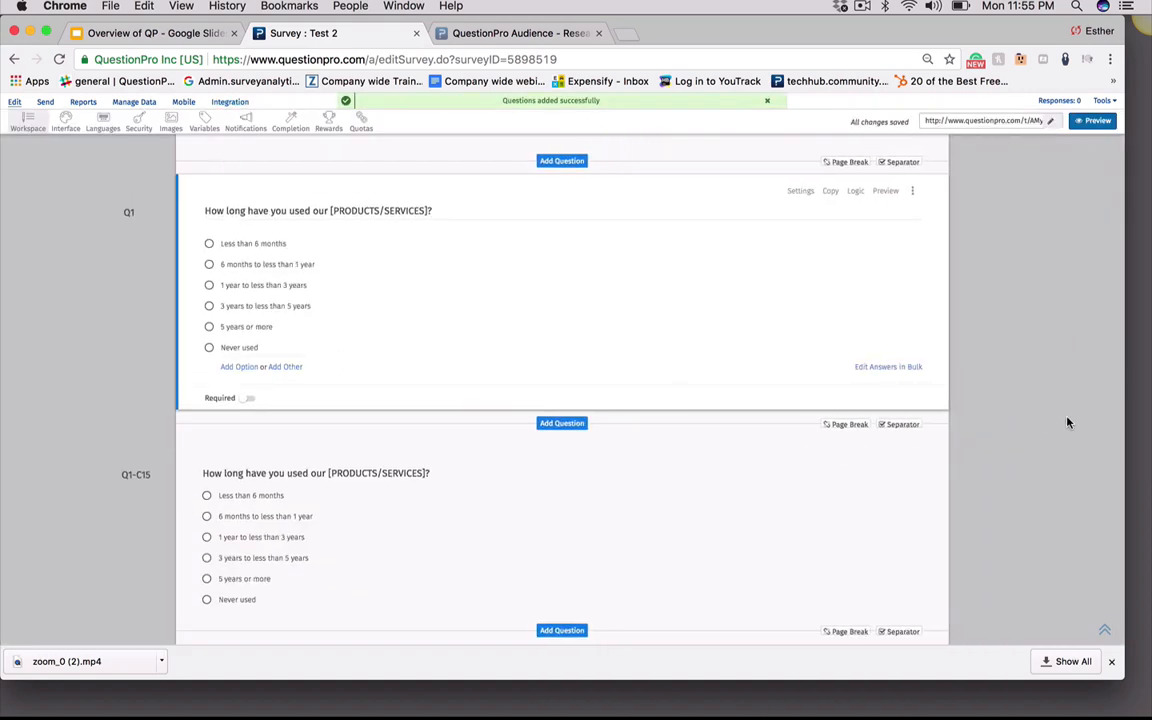
Open the QuestionPro : Company Satisfaction survey from the surveys list and open the first question's logic options
scroll(1065, 416, "down", 1)
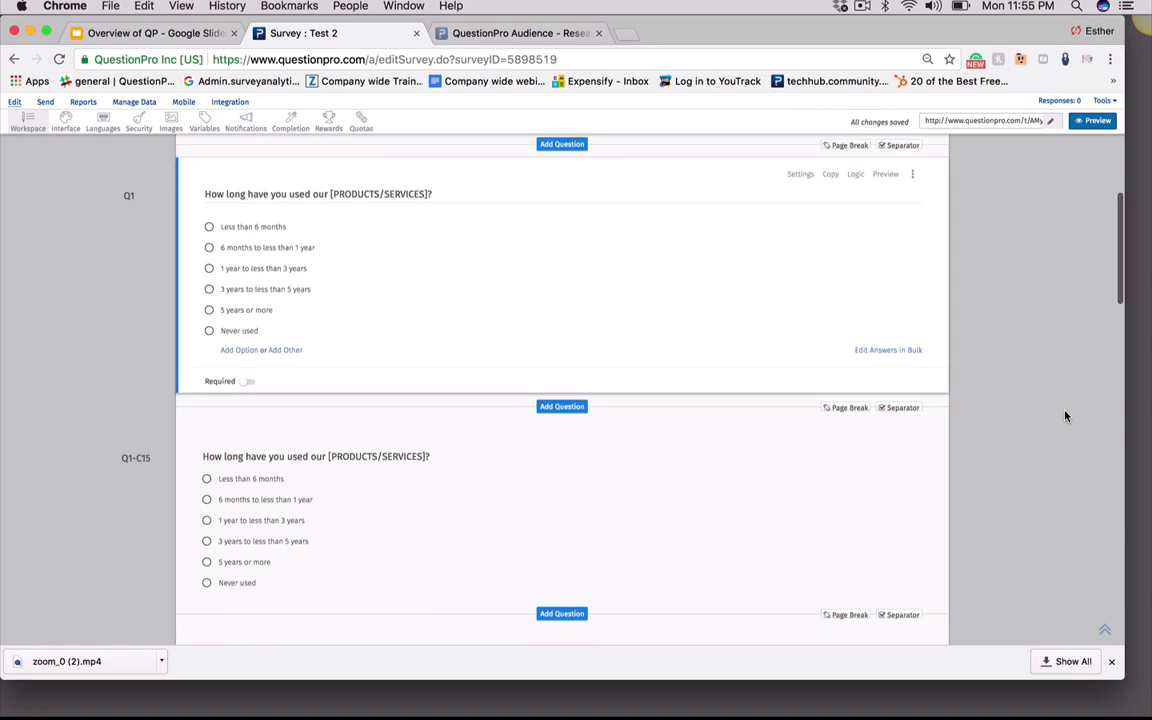
scroll(1065, 416, "down", 8)
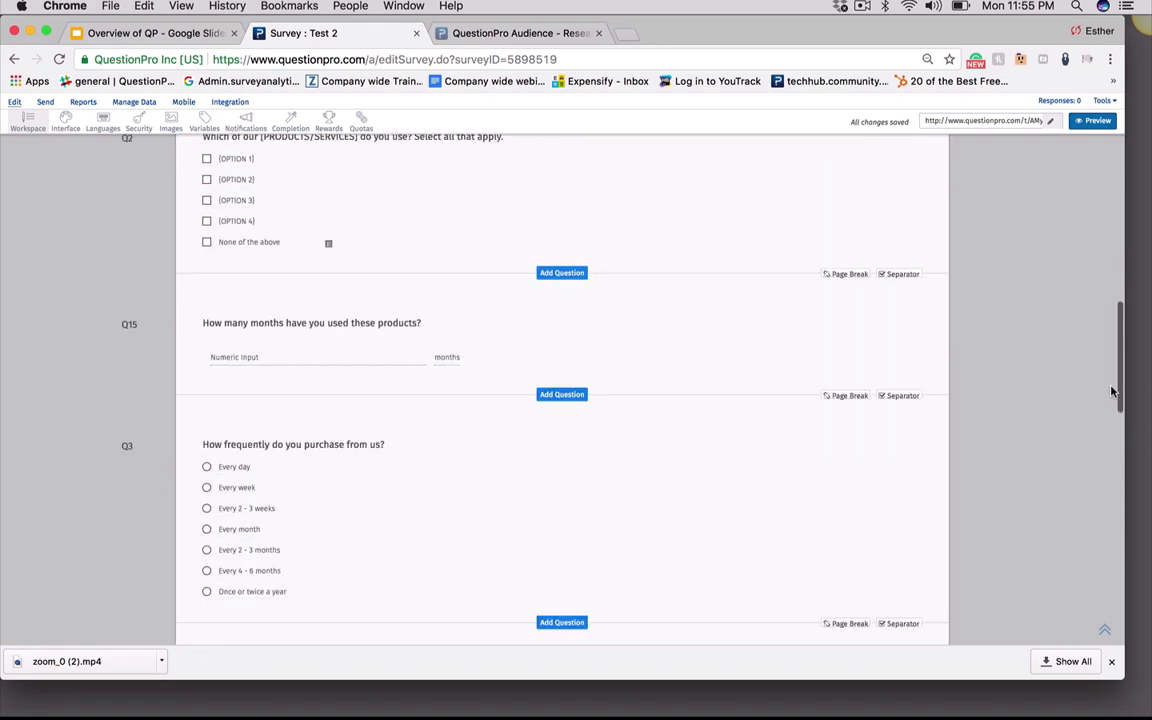
left_click_drag(1118, 352, 859, 63)
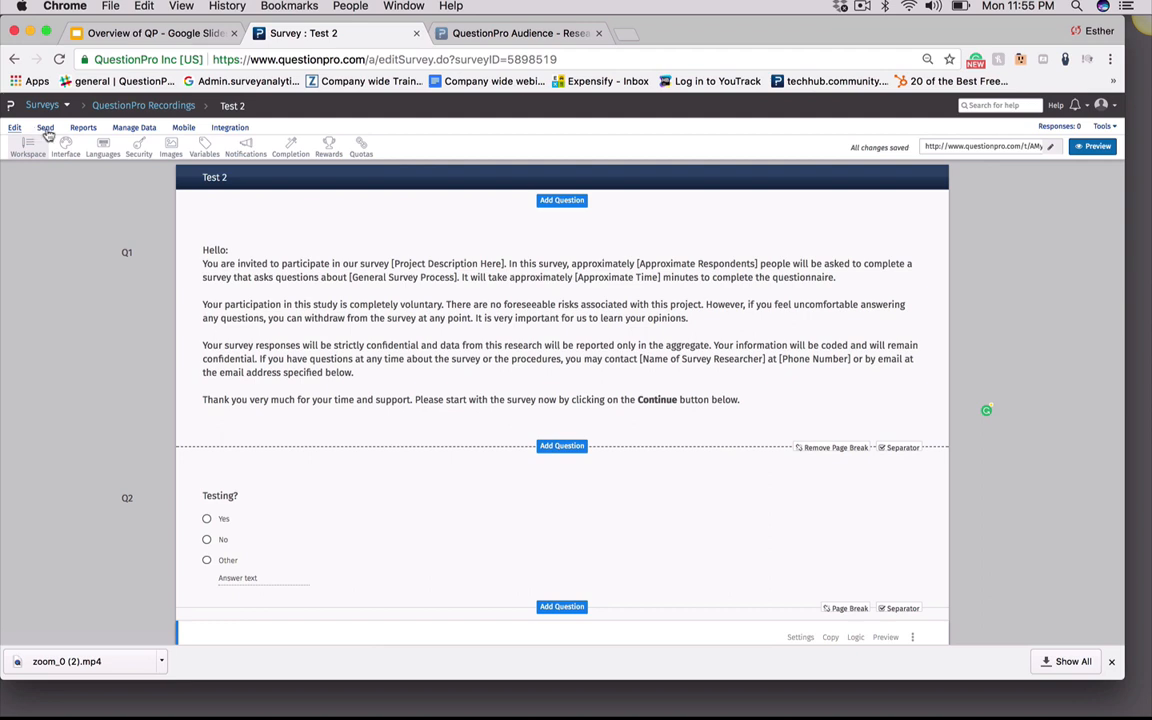
left_click(106, 108)
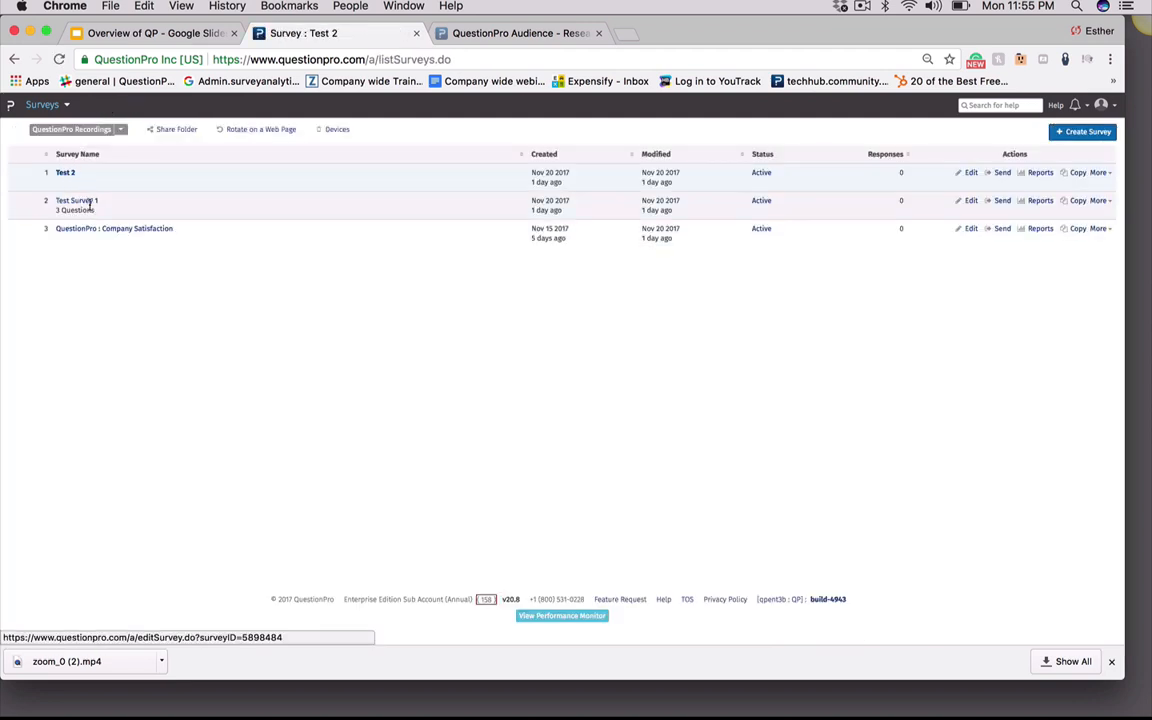
left_click(130, 231)
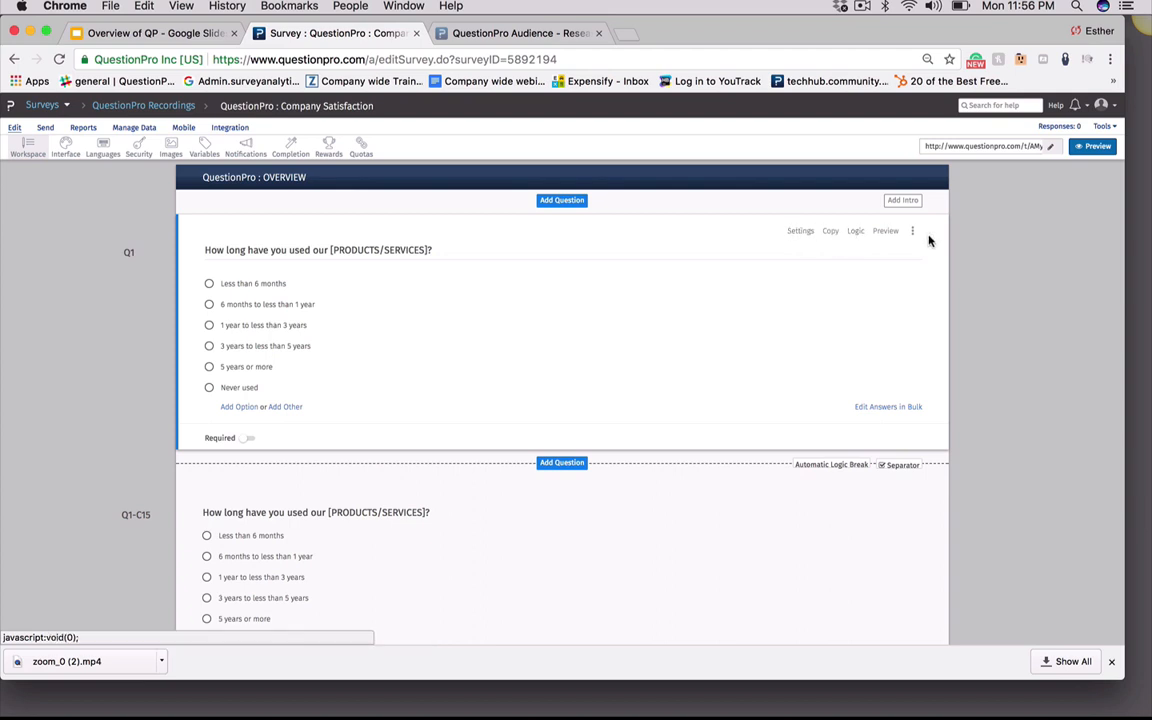
left_click(856, 234)
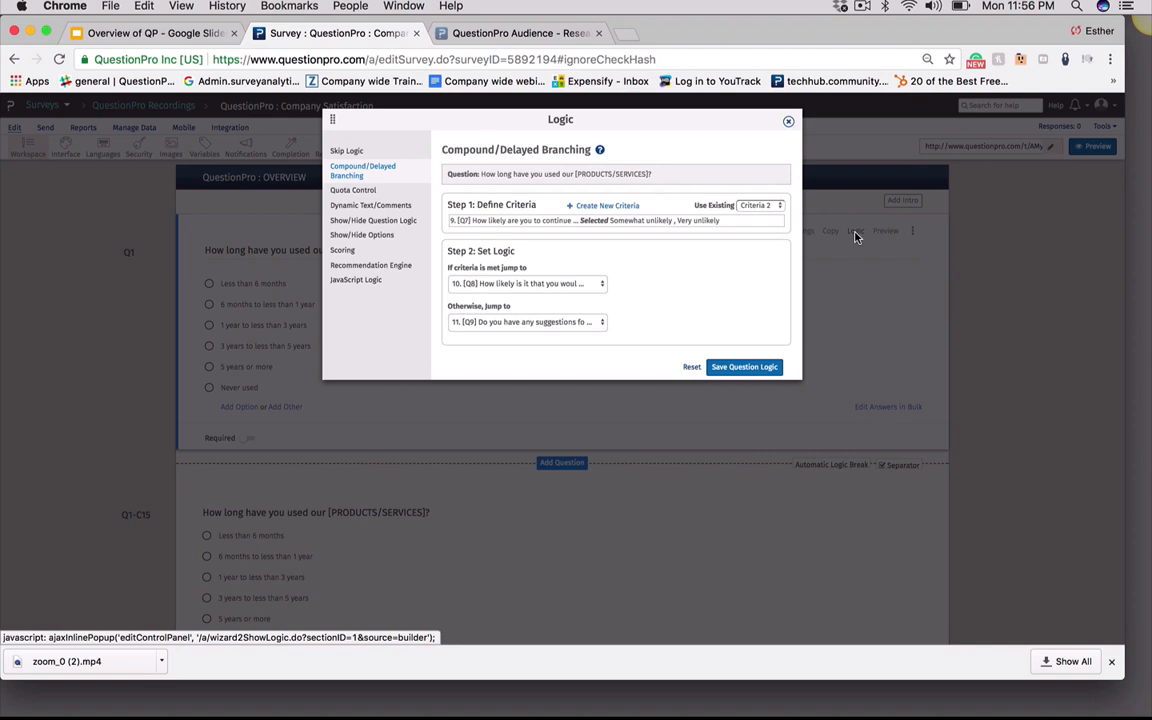
left_click(345, 150)
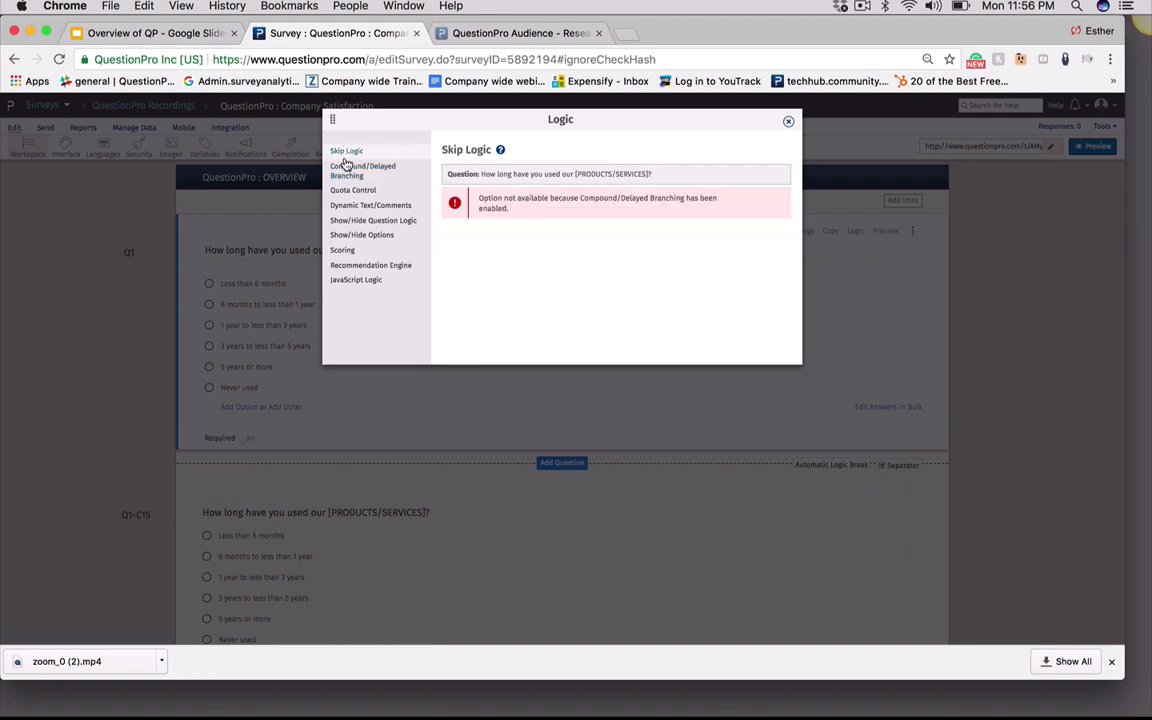
left_click(350, 170)
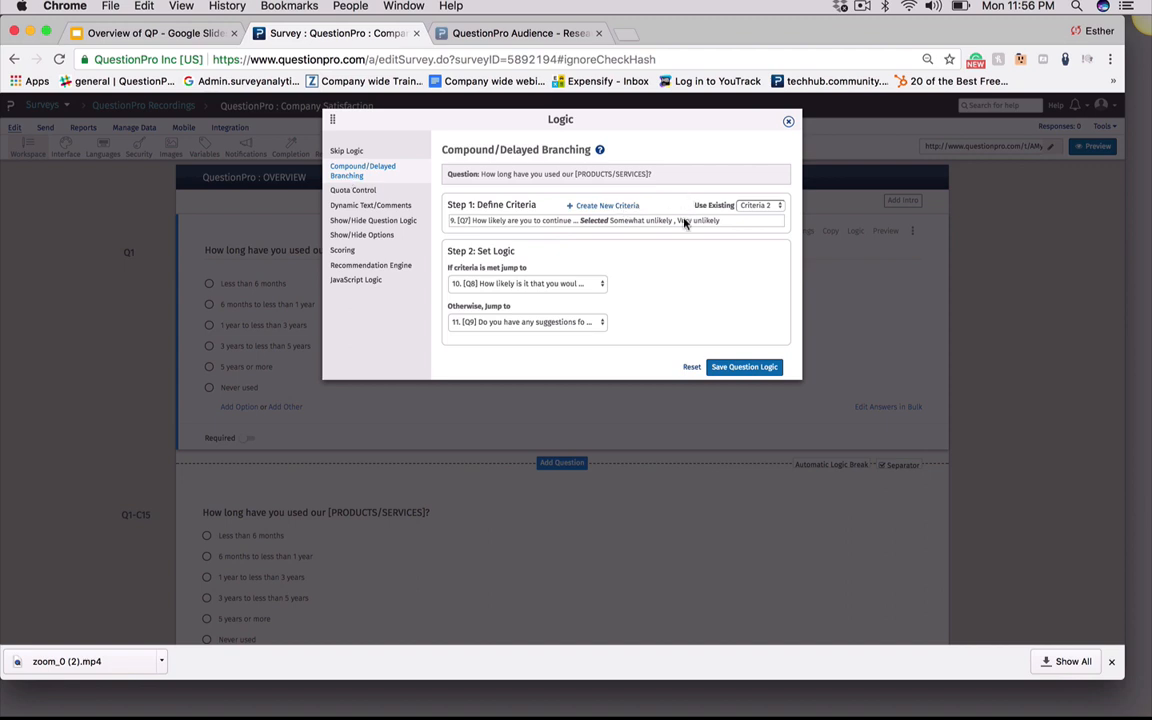
Examine the first question's Compound/Delayed Branching criteria and its jump-to destinations
left_click_drag(531, 220, 692, 222)
left_click(738, 226)
left_click_drag(527, 223, 689, 221)
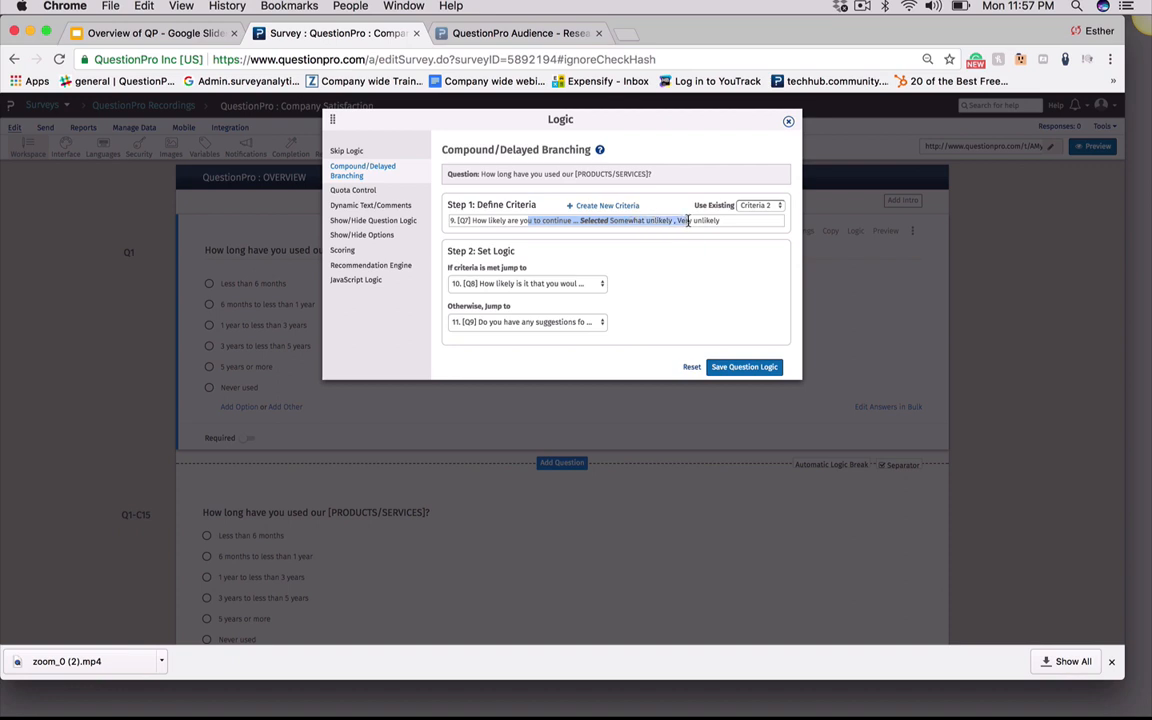
left_click(712, 221)
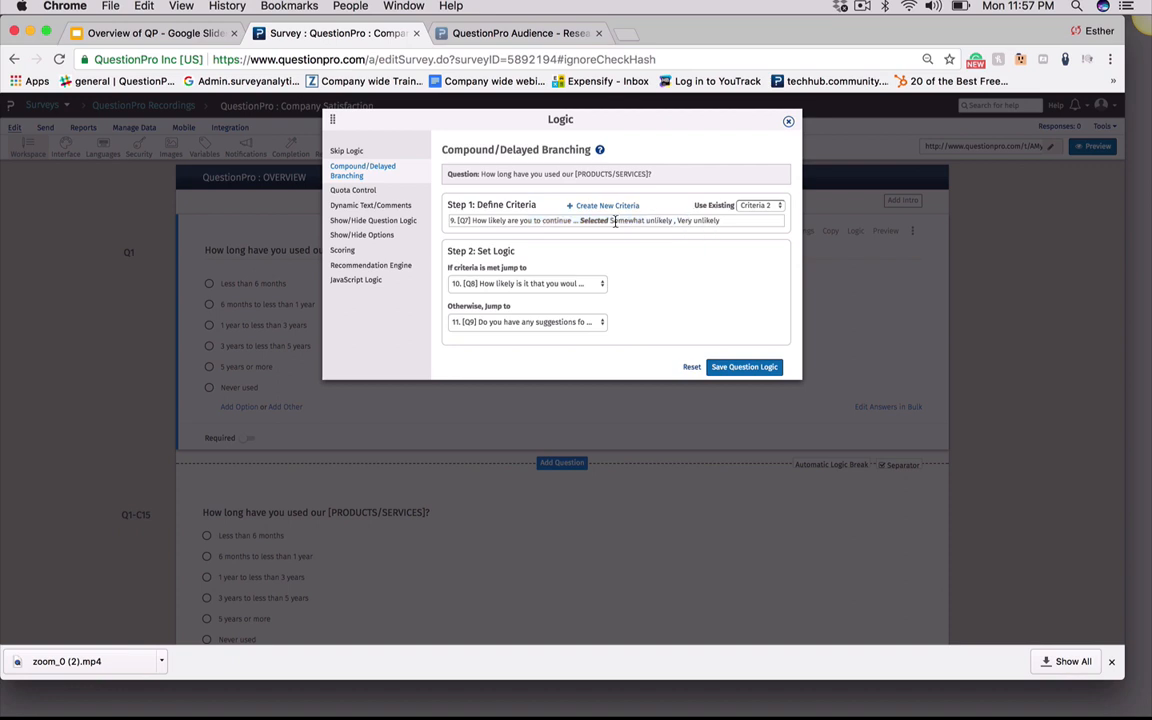
left_click_drag(615, 222, 722, 221)
left_click(700, 270)
left_click(479, 285)
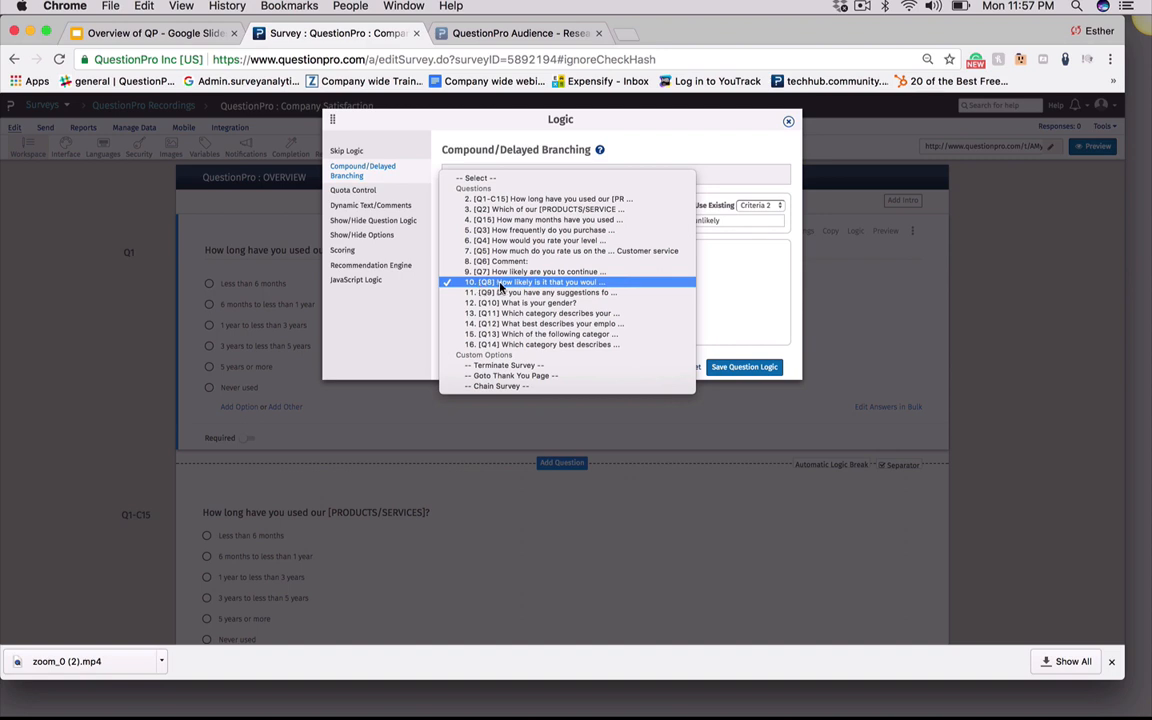
left_click(501, 287)
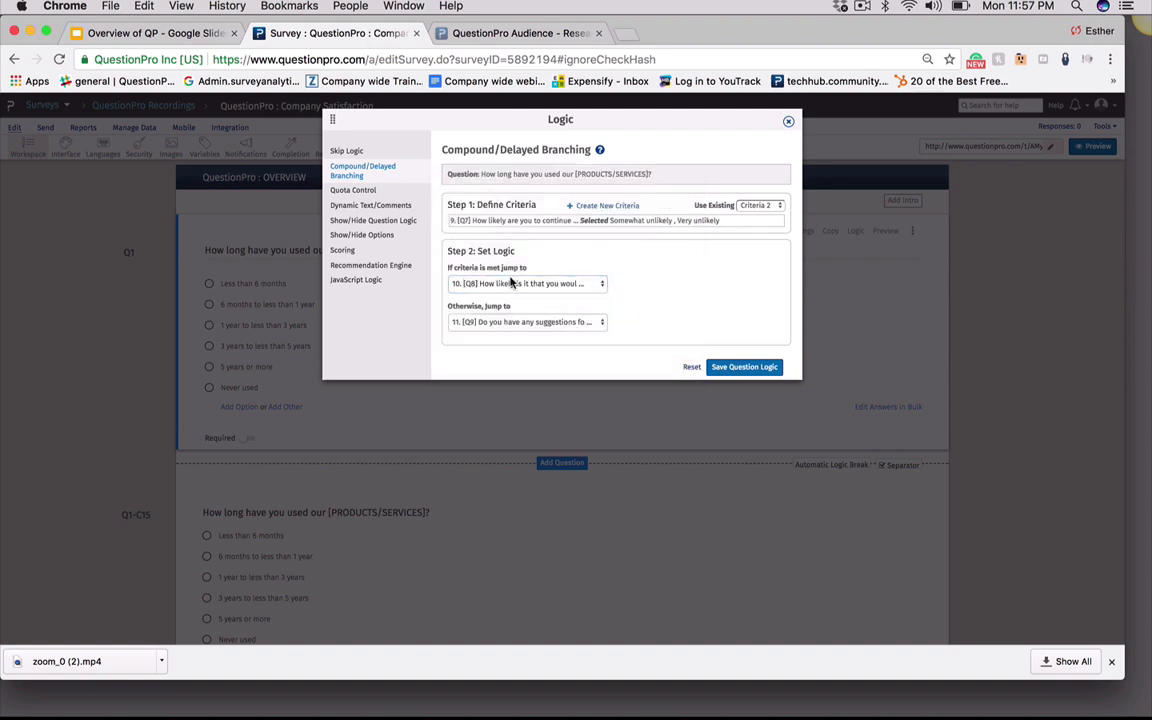
left_click(545, 325)
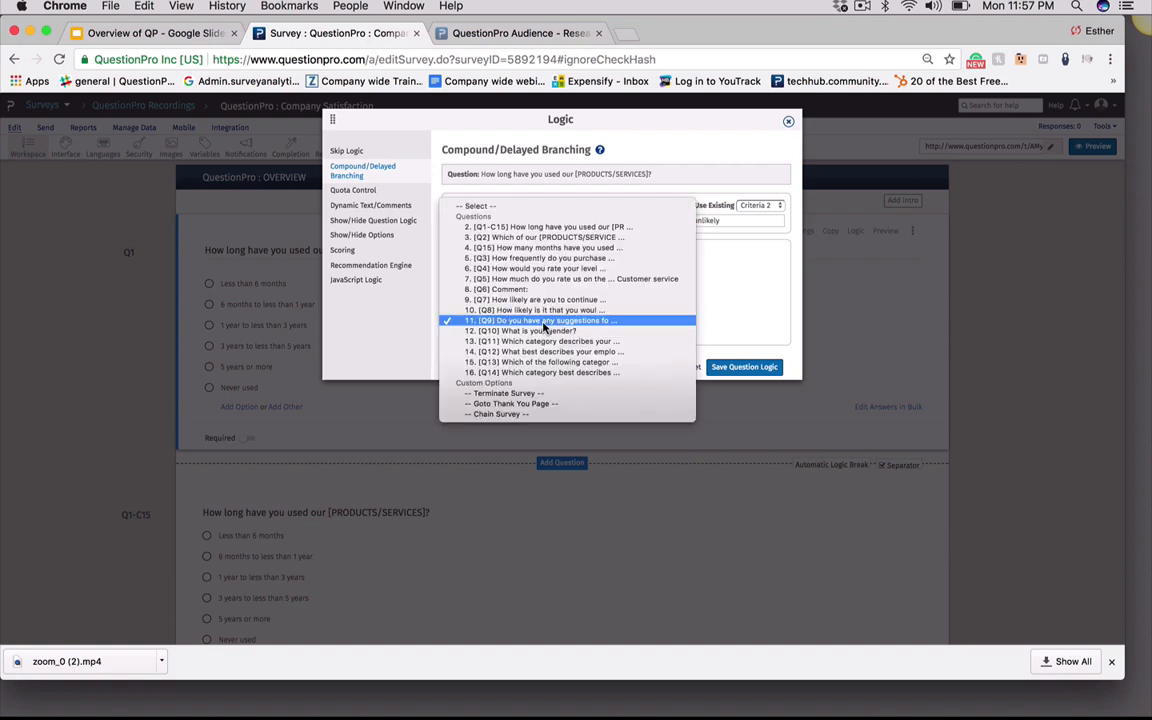
left_click(544, 322)
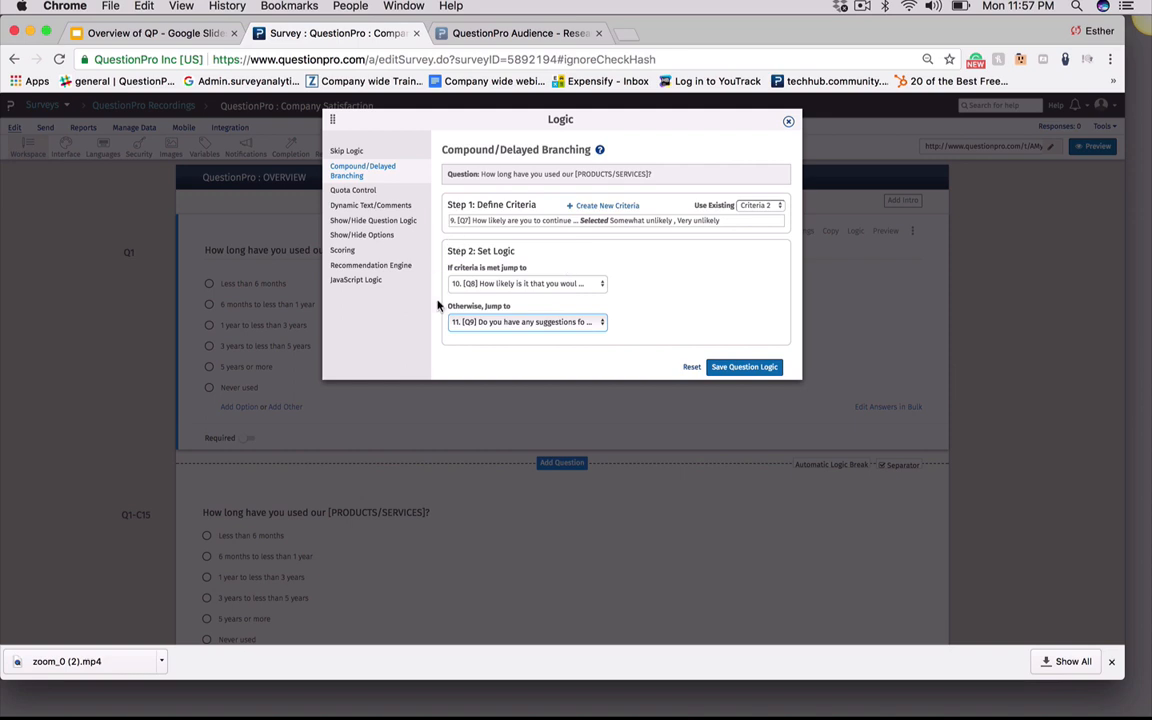
left_click(490, 325)
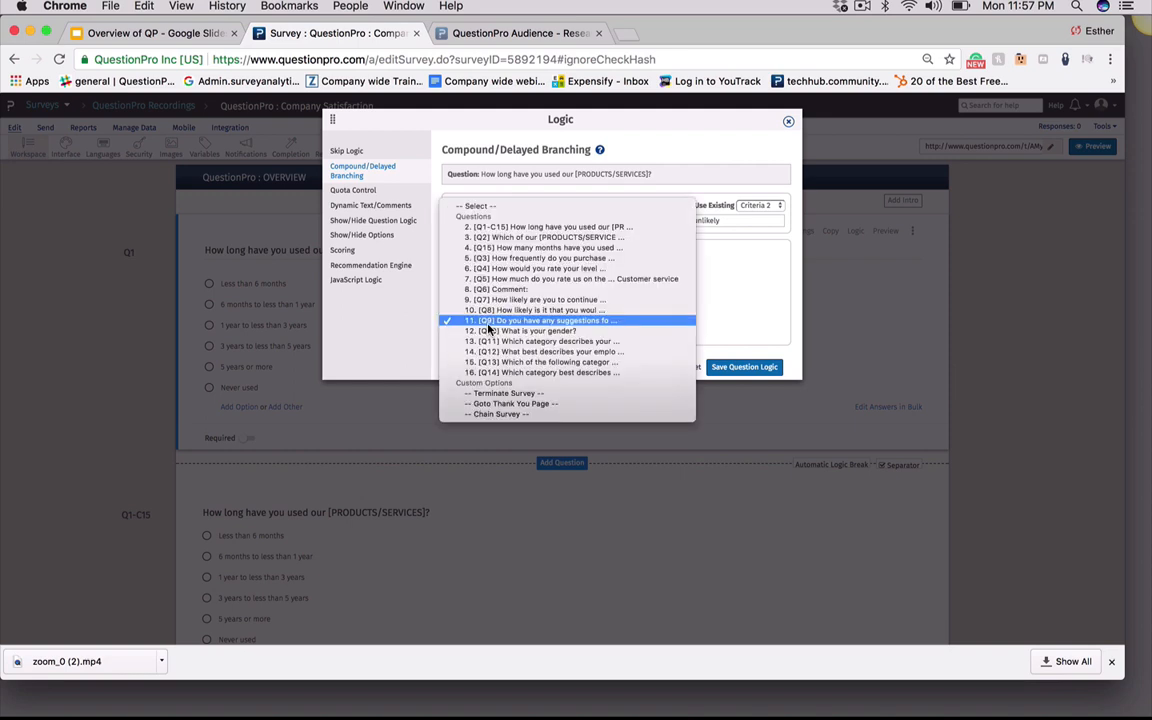
left_click(488, 323)
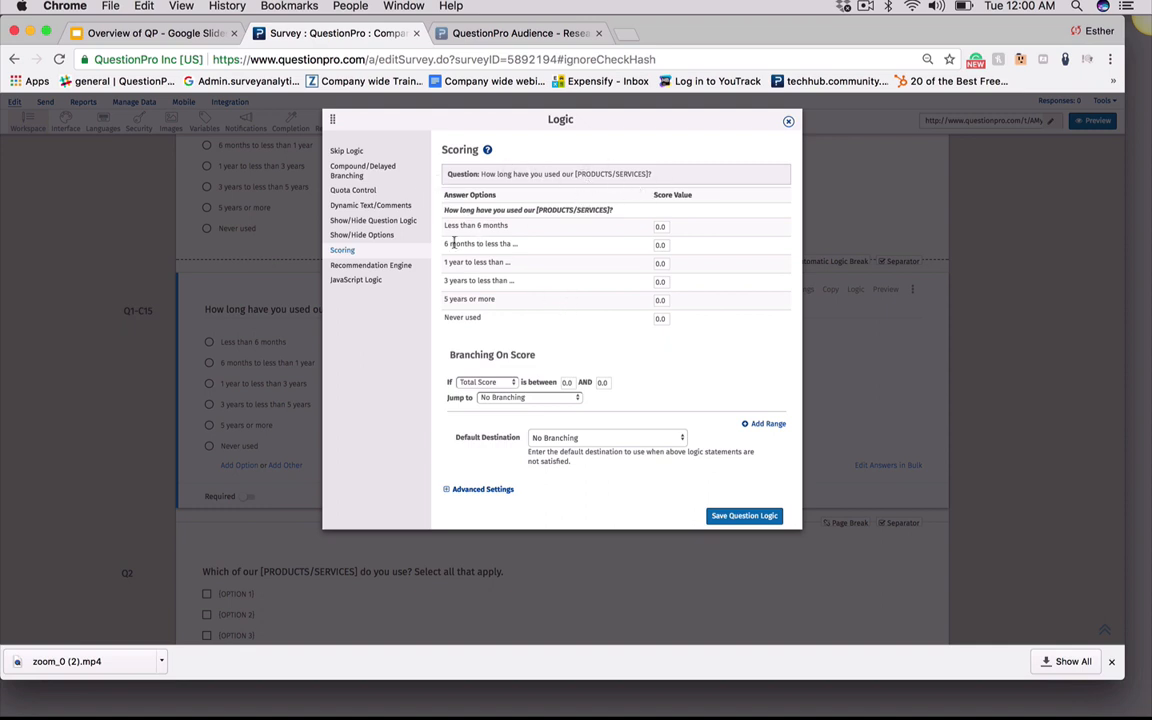
Set the score value for the Less than 6 months answer to 10 in the question's scoring
left_click(667, 228)
type("10")
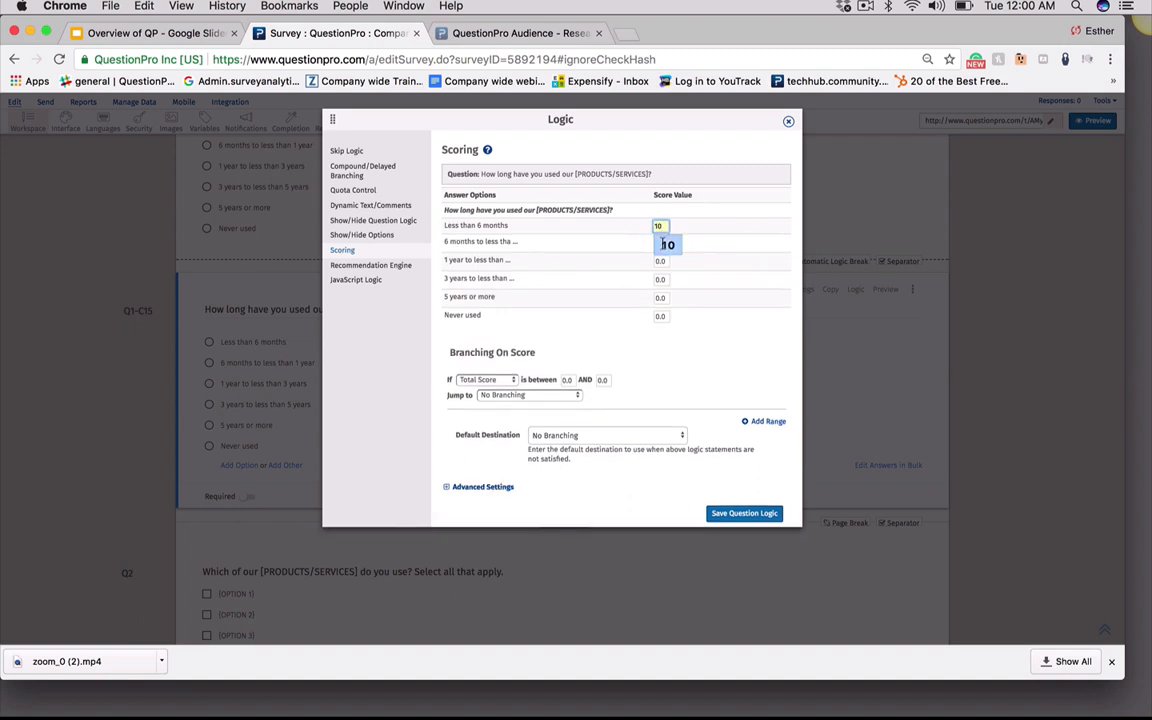
Set the score value for the 6 months to less than 1 year answer to 10
left_click(665, 243)
type("0")
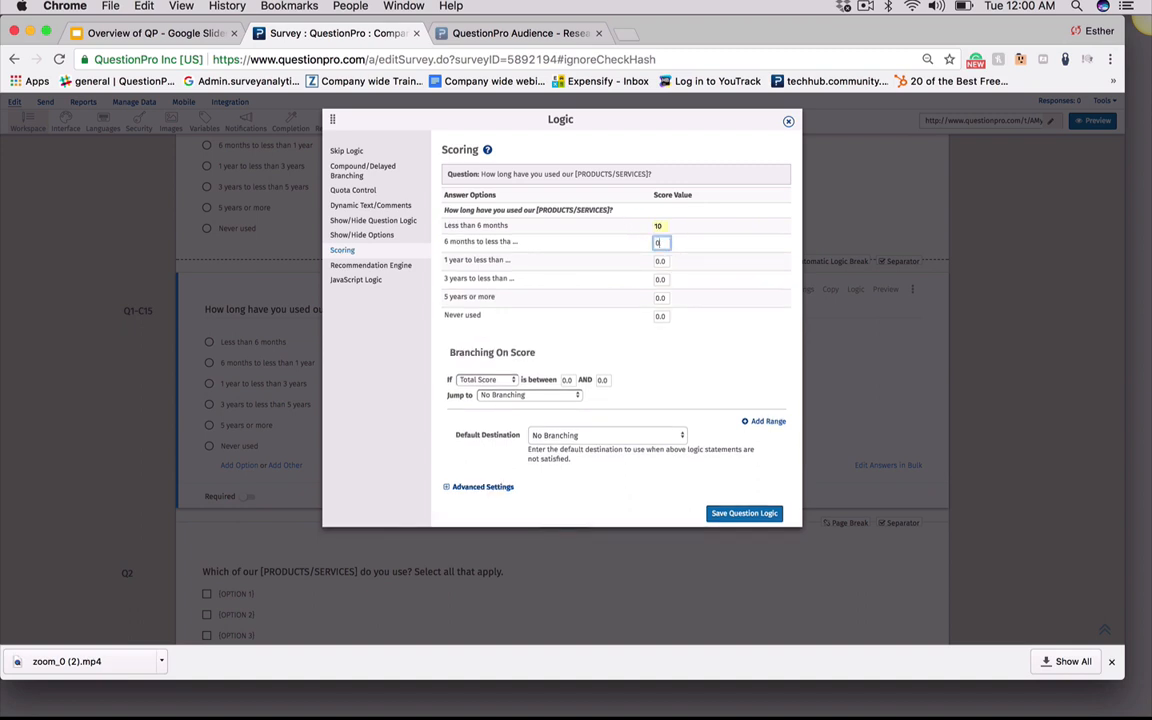
type("10")
left_click(686, 334)
Change the Branching On Score condition from Total Score to Question Score
left_click(502, 384)
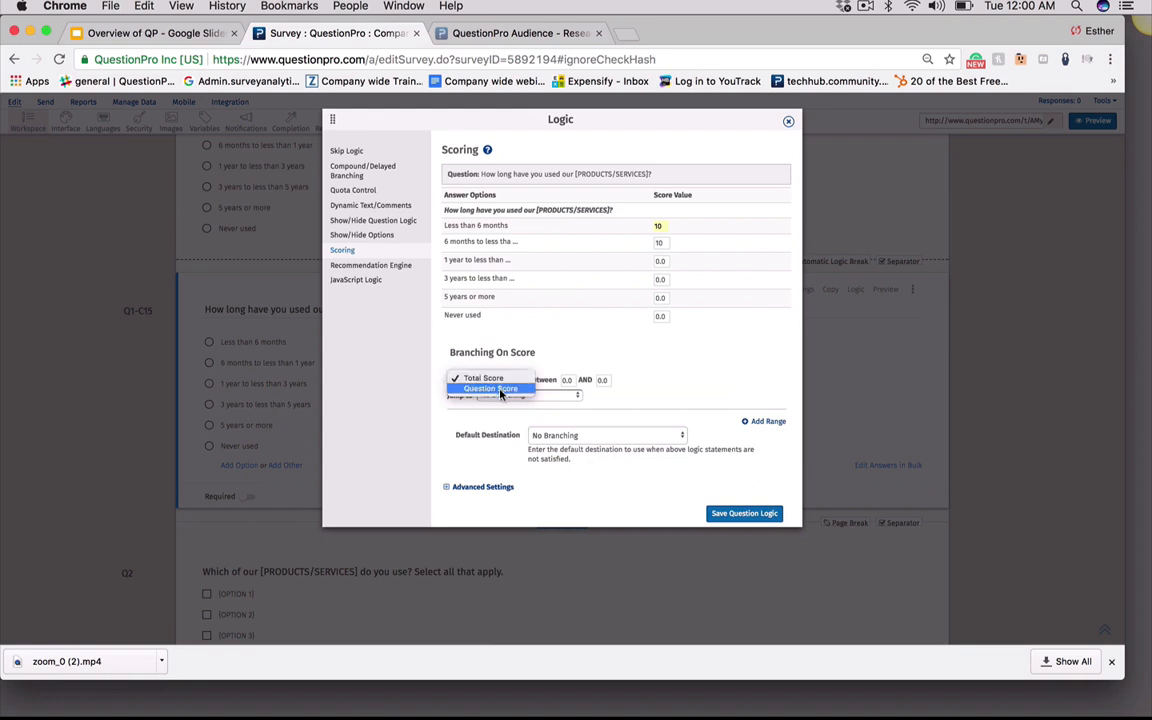
left_click(497, 391)
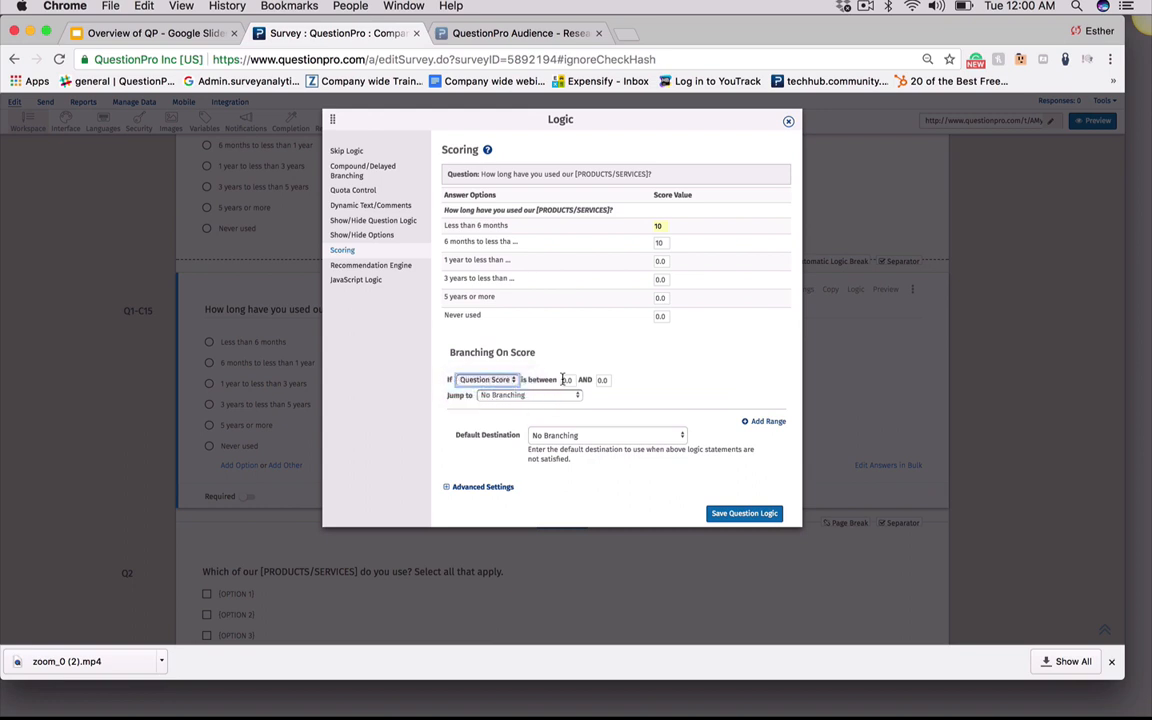
left_click(566, 380)
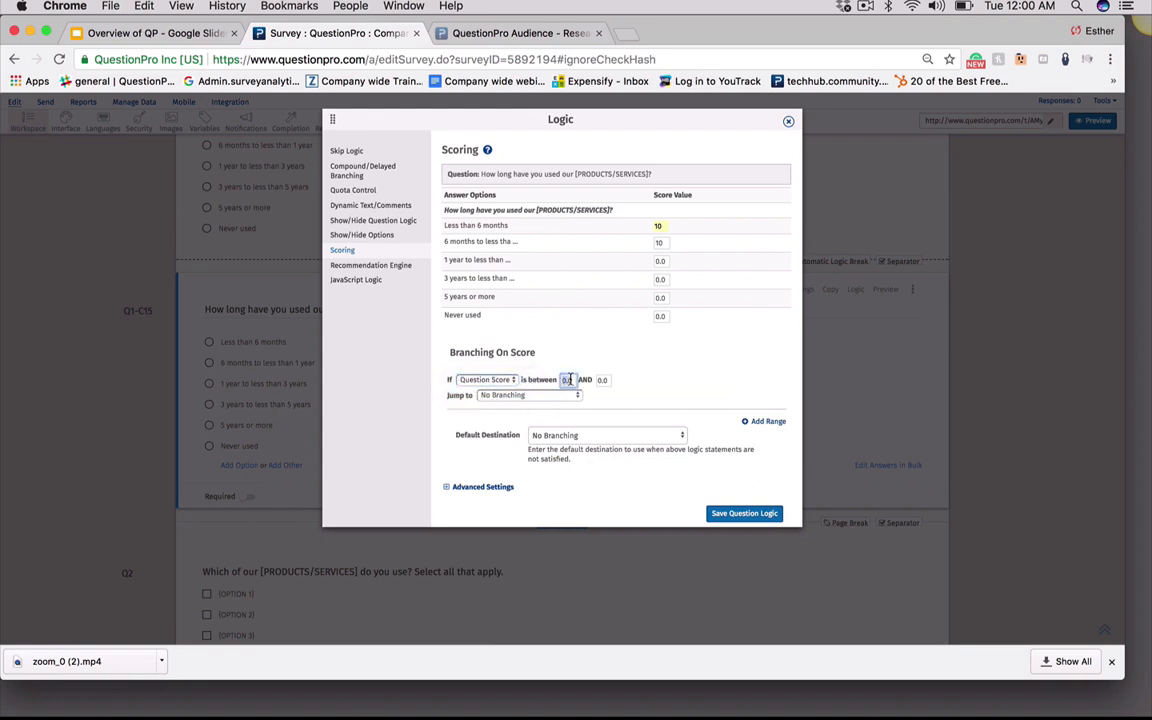
left_click(603, 380)
Add a second score range to the Branching On Score rules
left_click(518, 395)
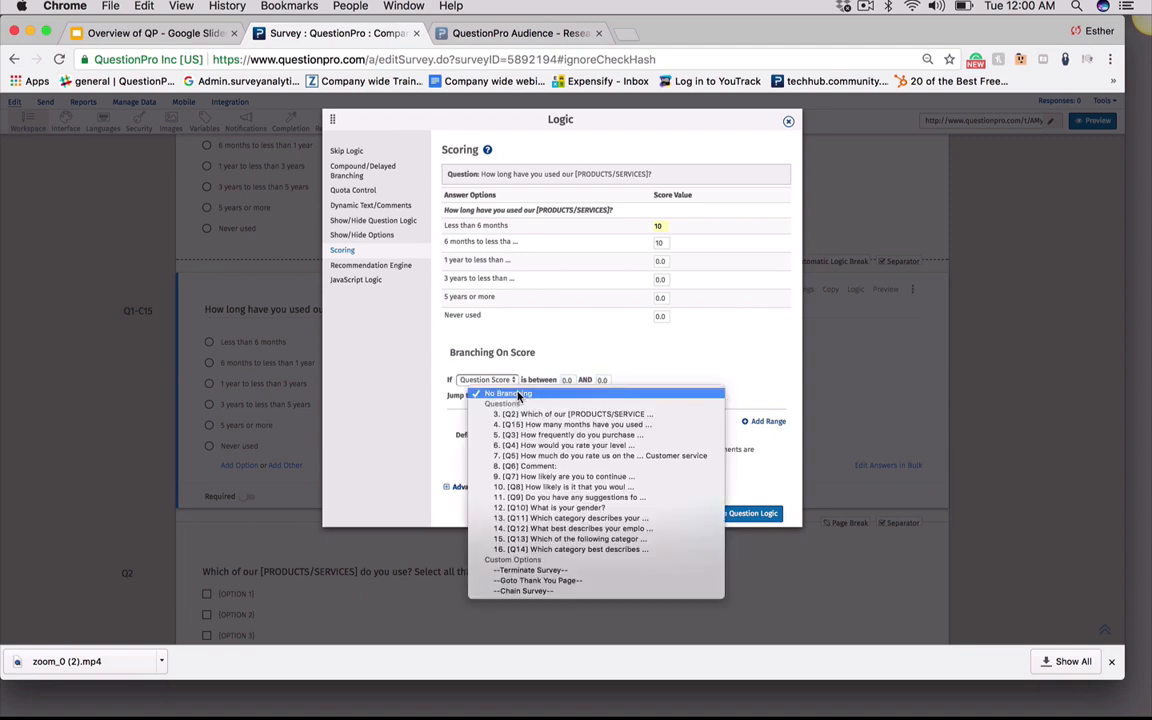
left_click(667, 336)
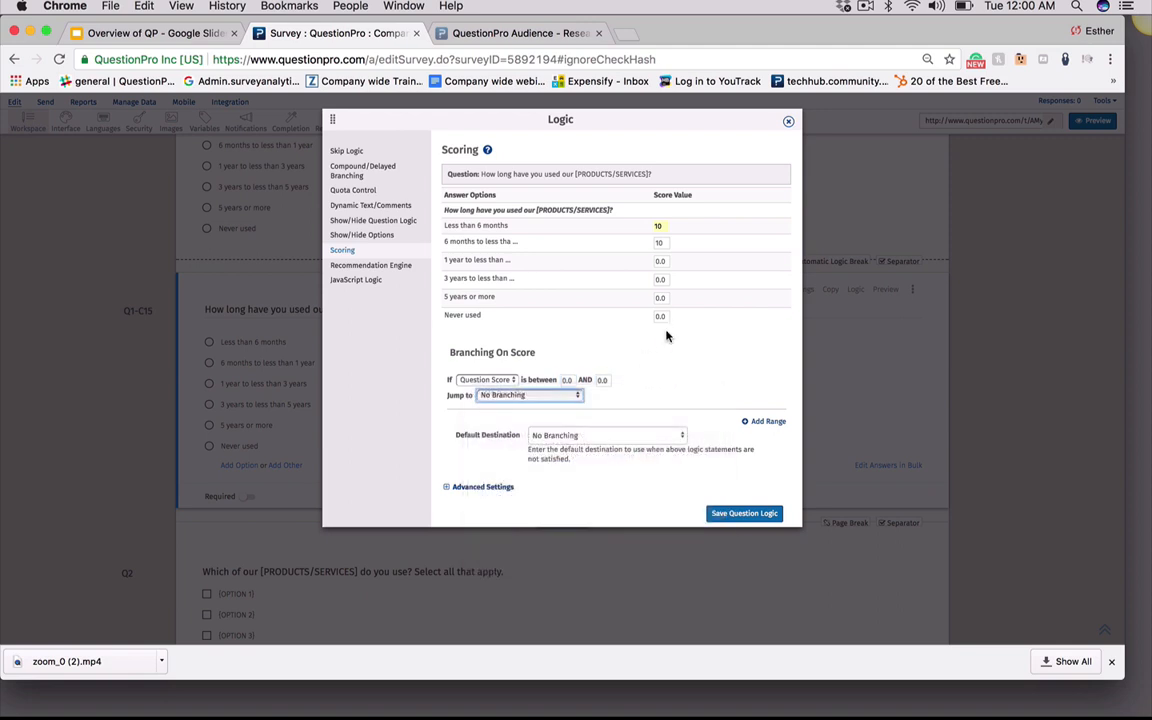
left_click(631, 437)
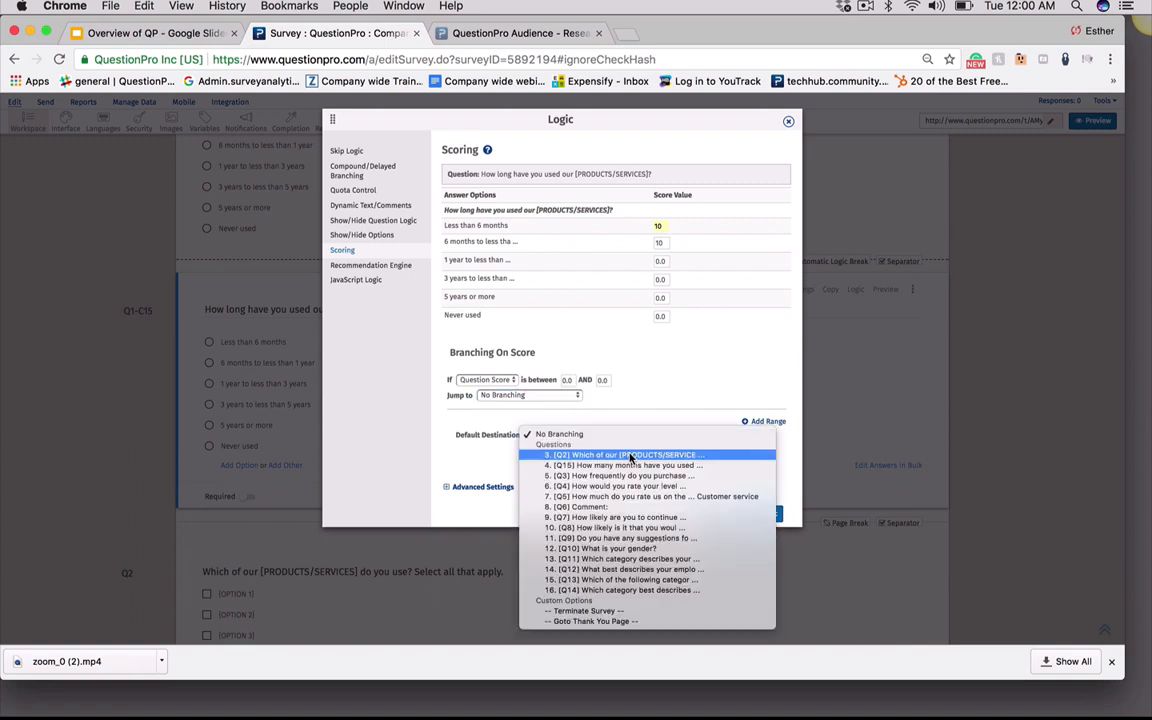
left_click(411, 412)
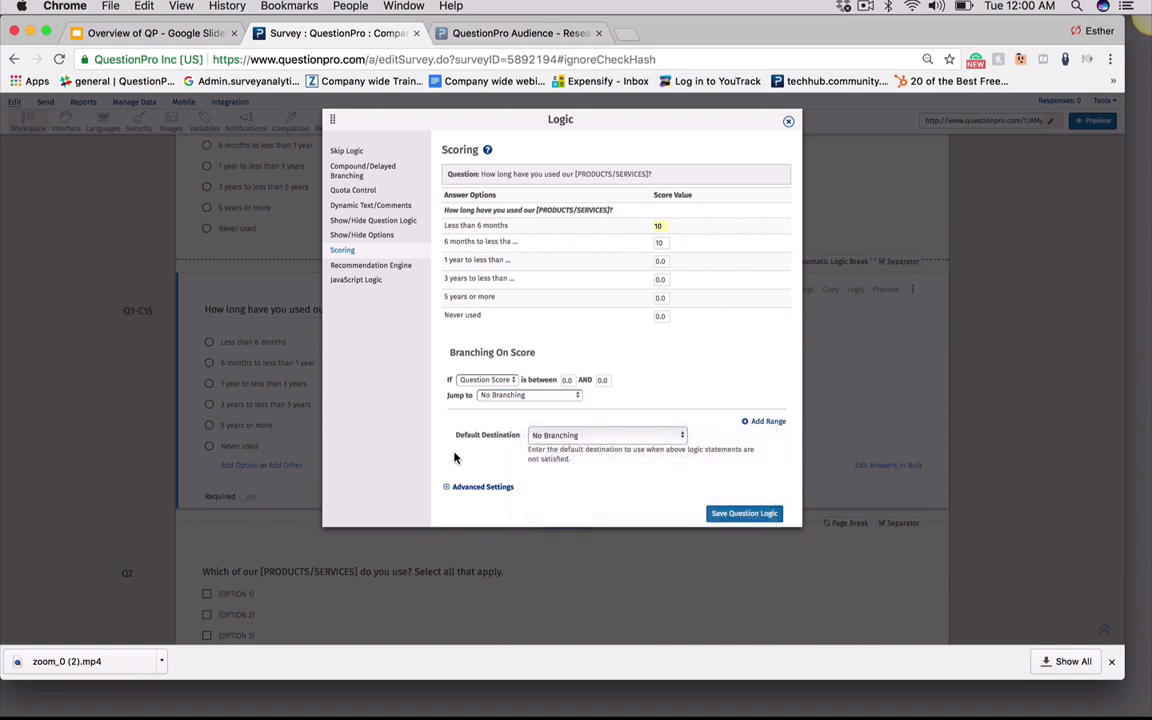
left_click(761, 424)
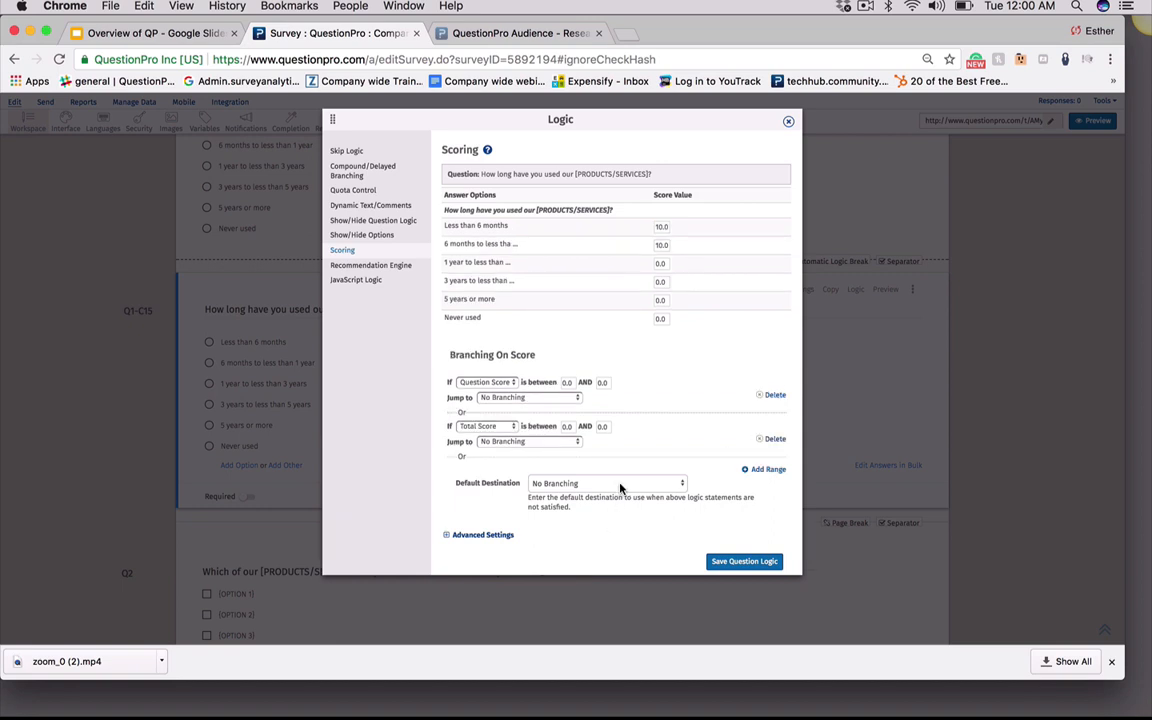
left_click(588, 484)
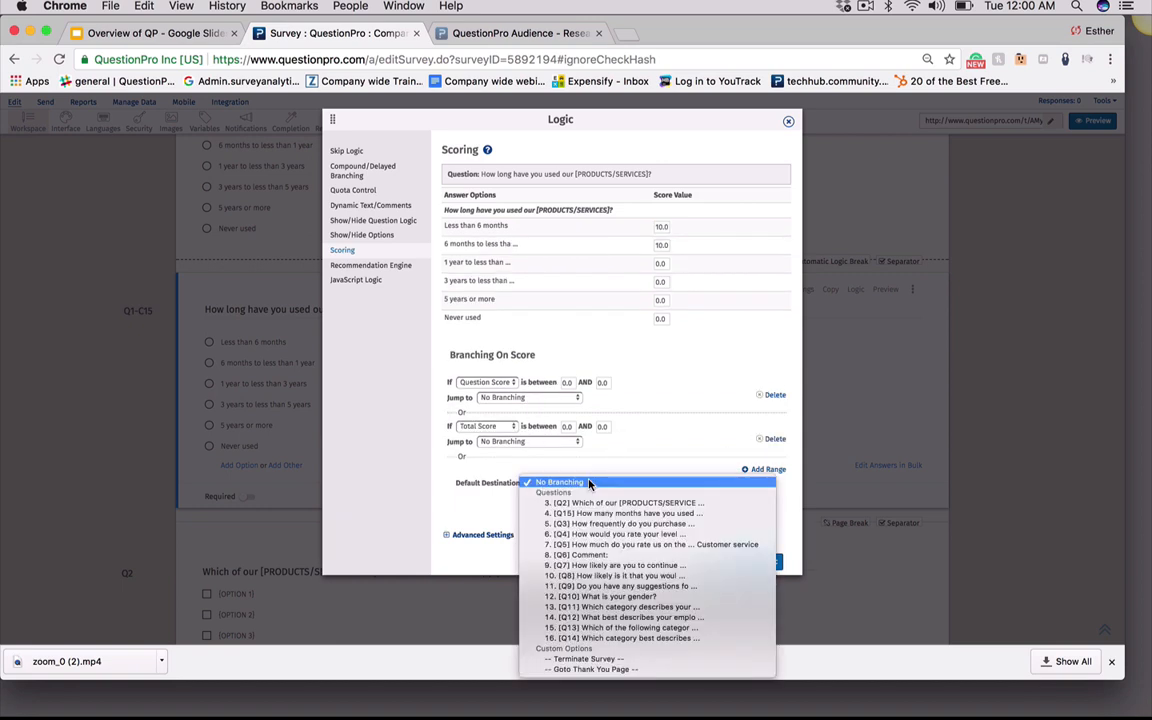
left_click(589, 484)
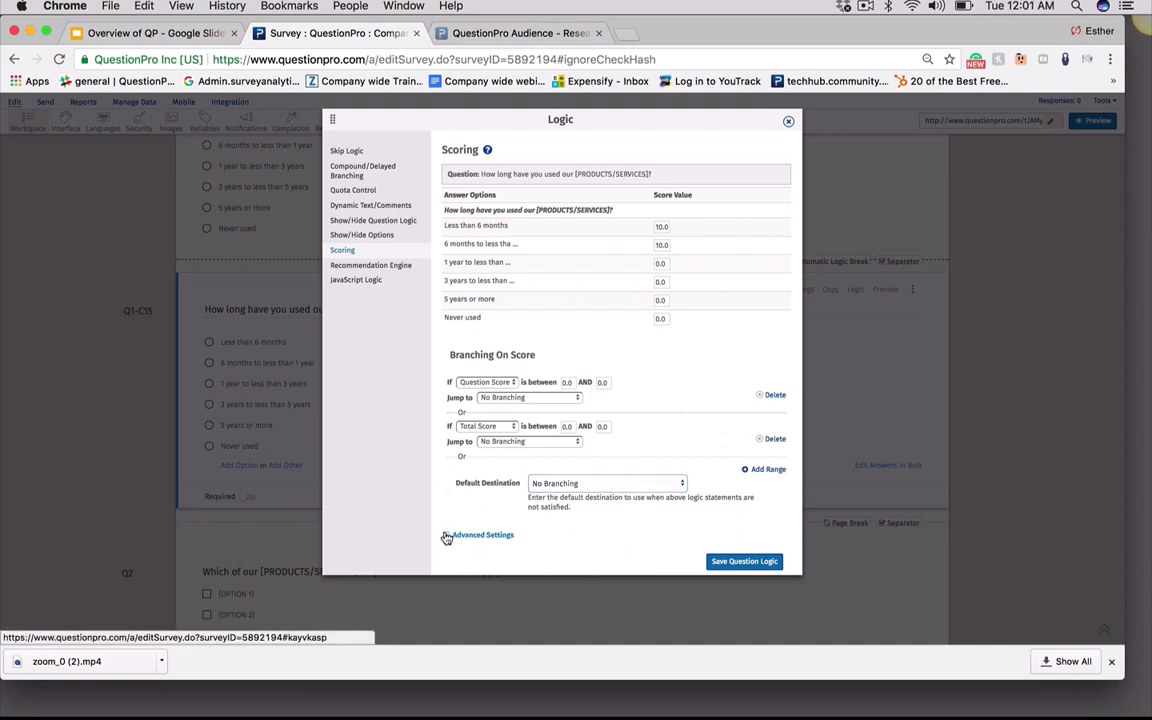
Expand the scoring's Advanced Settings and examine the Section Scoring Store in options
left_click(478, 535)
scroll(592, 545, "down", 1)
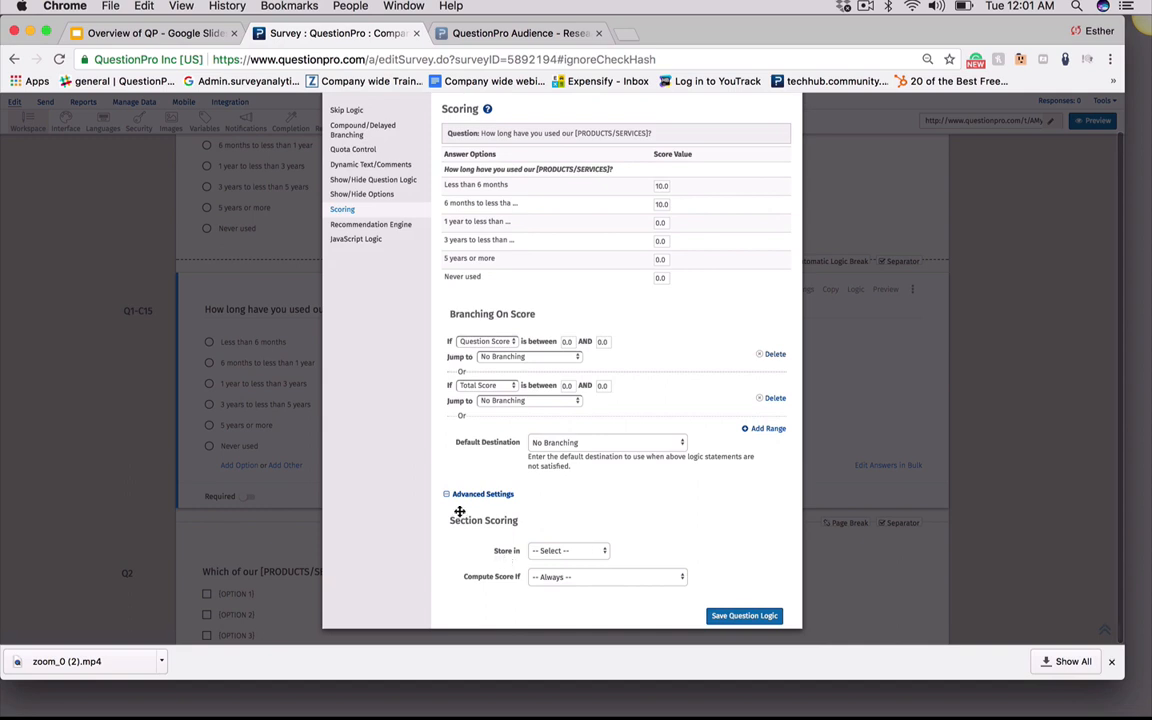
left_click(539, 553)
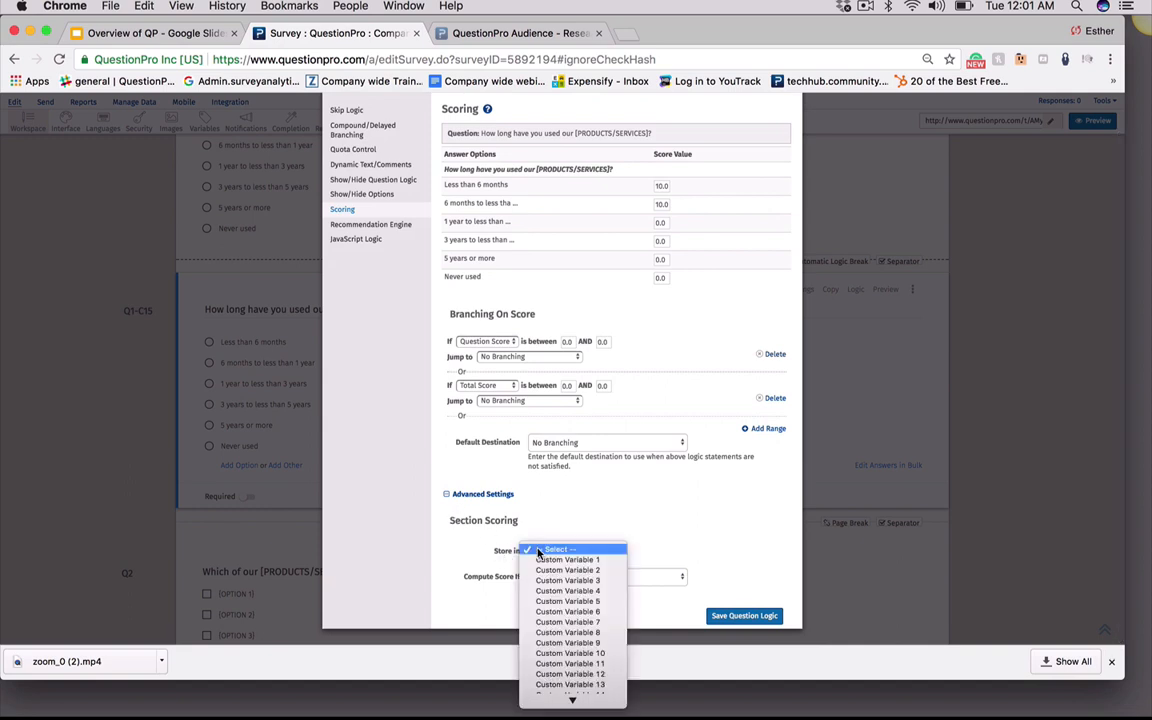
left_click(549, 553)
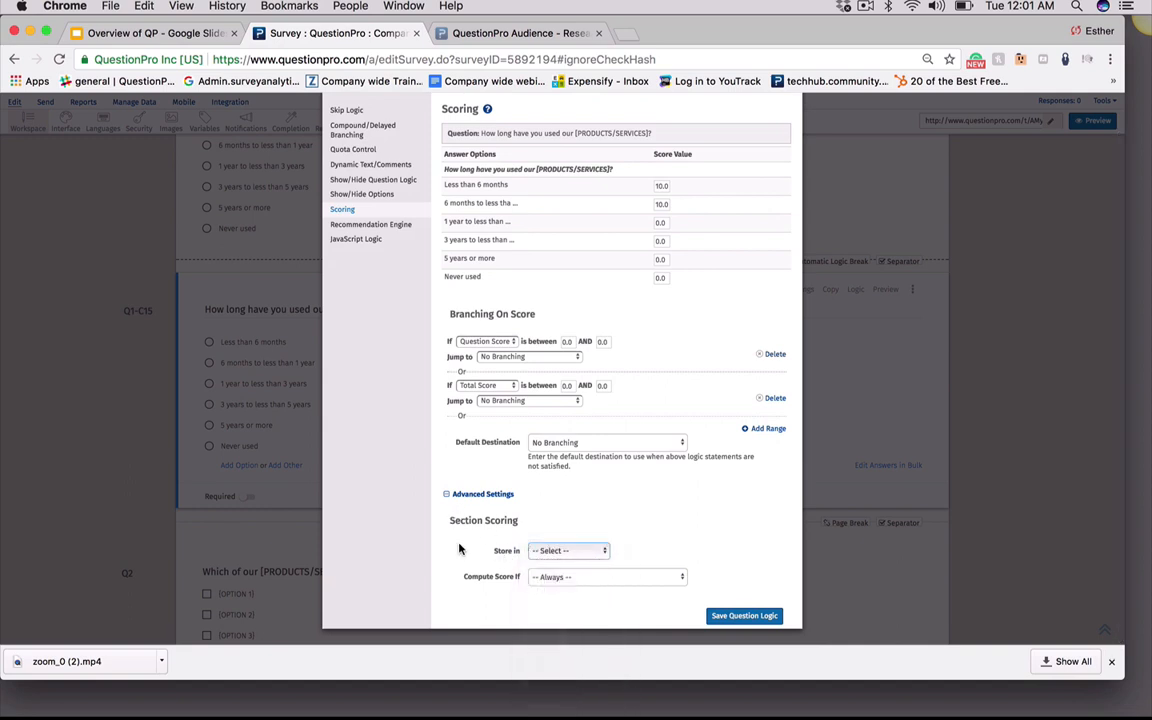
left_click(551, 556)
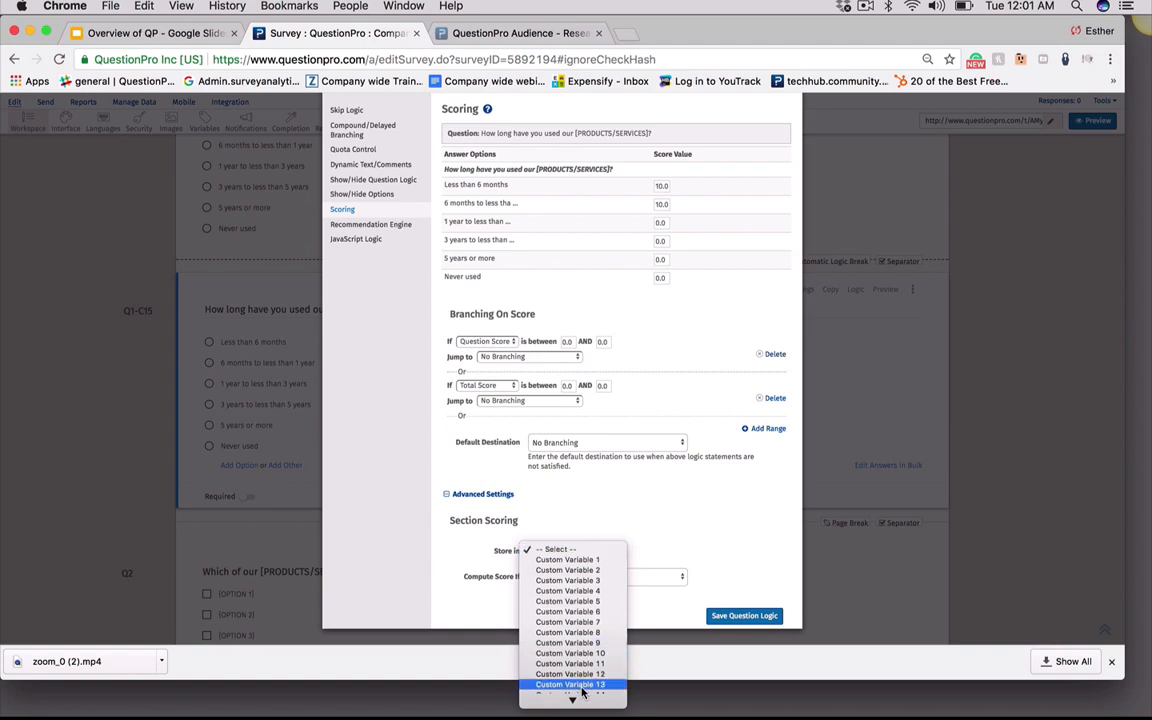
mouse_move(574, 701)
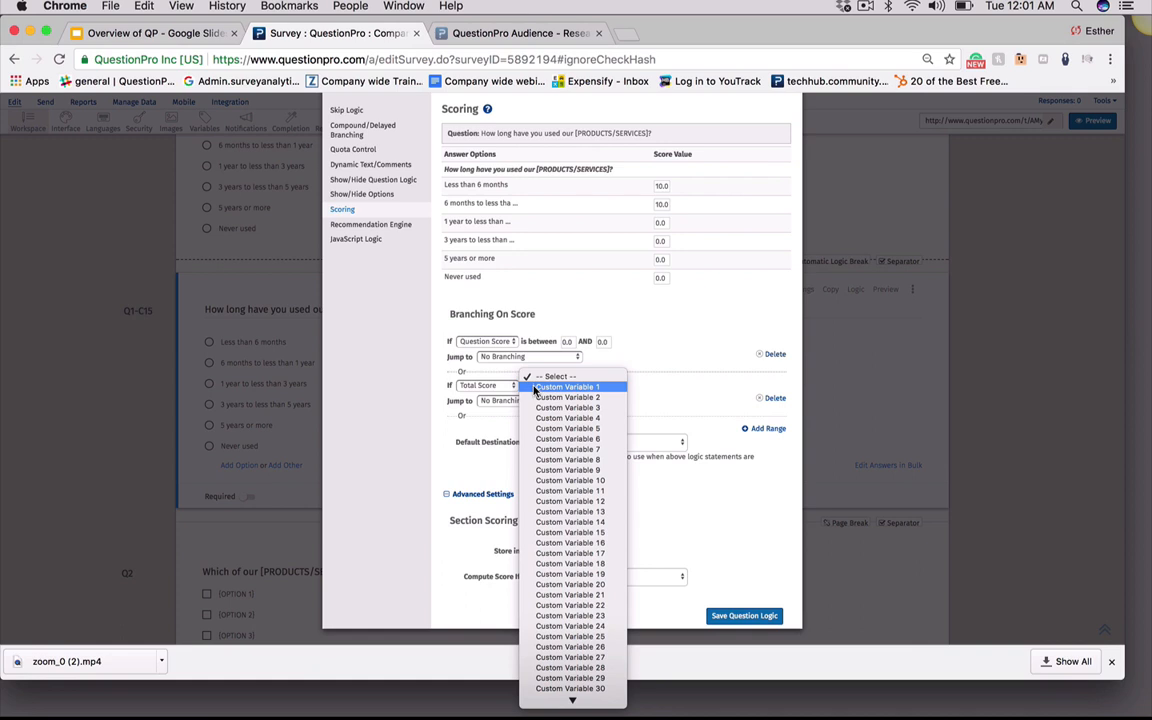
left_click(726, 543)
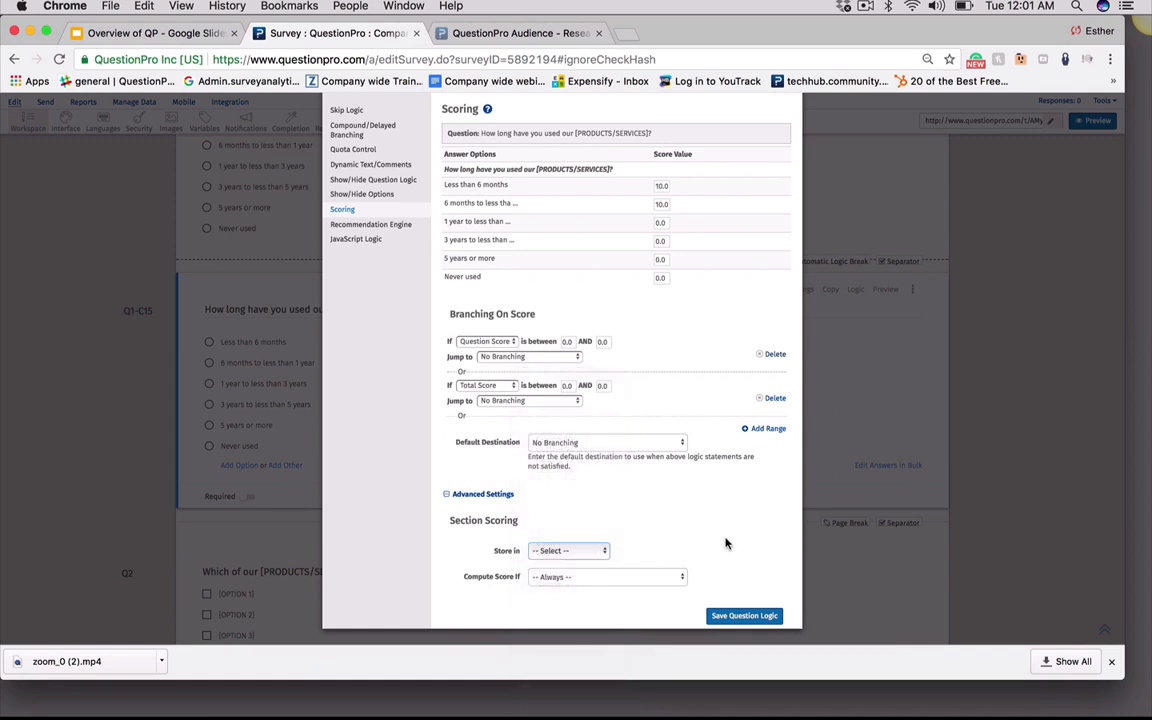
Set Compute Score If to the How long have you used our [PRODUCTS/SERVICES]? question, then close the Logic dialog
left_click(555, 580)
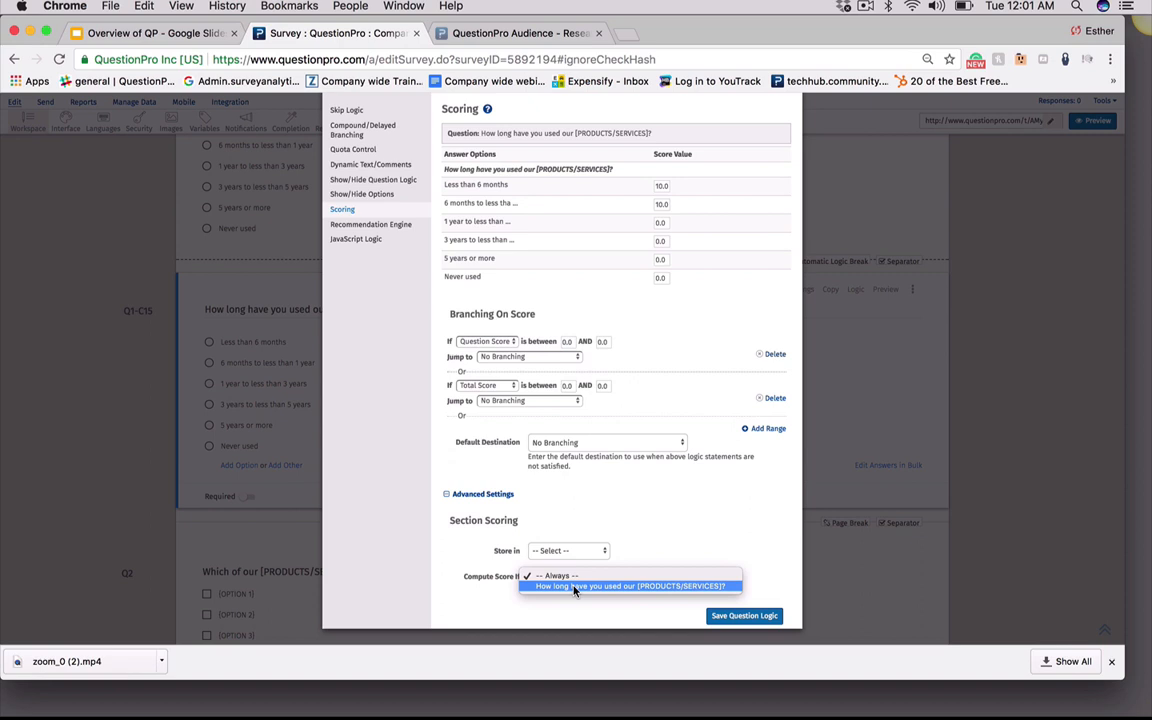
left_click(472, 579)
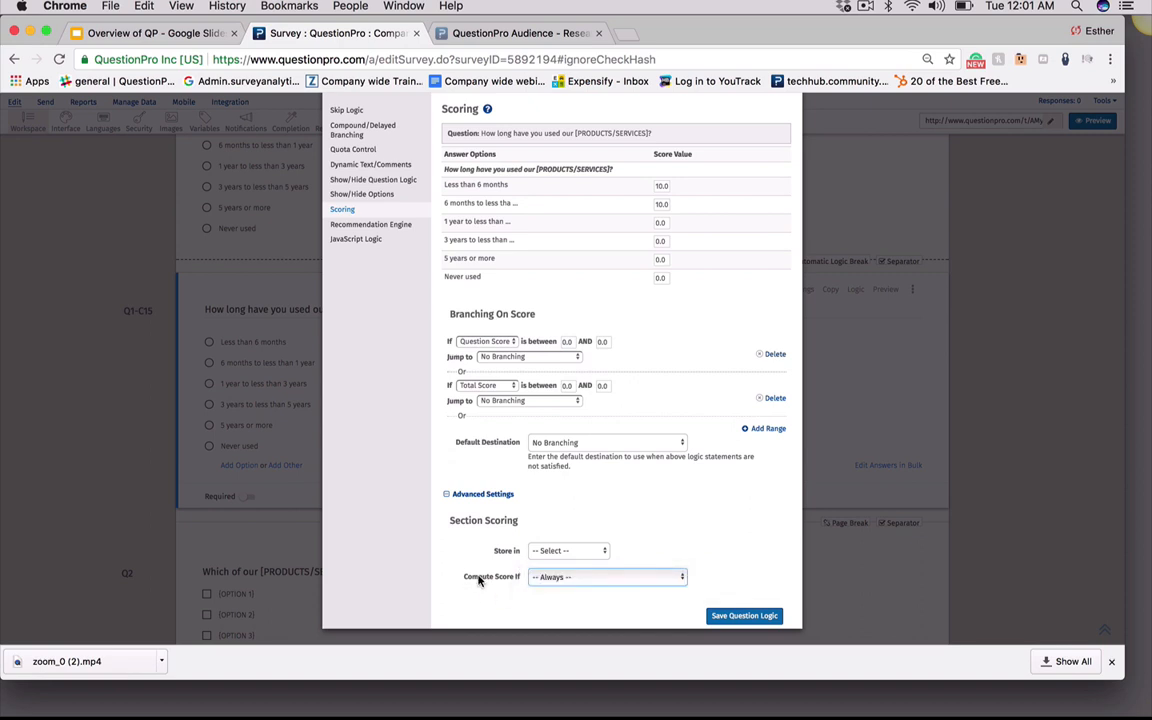
left_click_drag(470, 578, 511, 581)
left_click(569, 591)
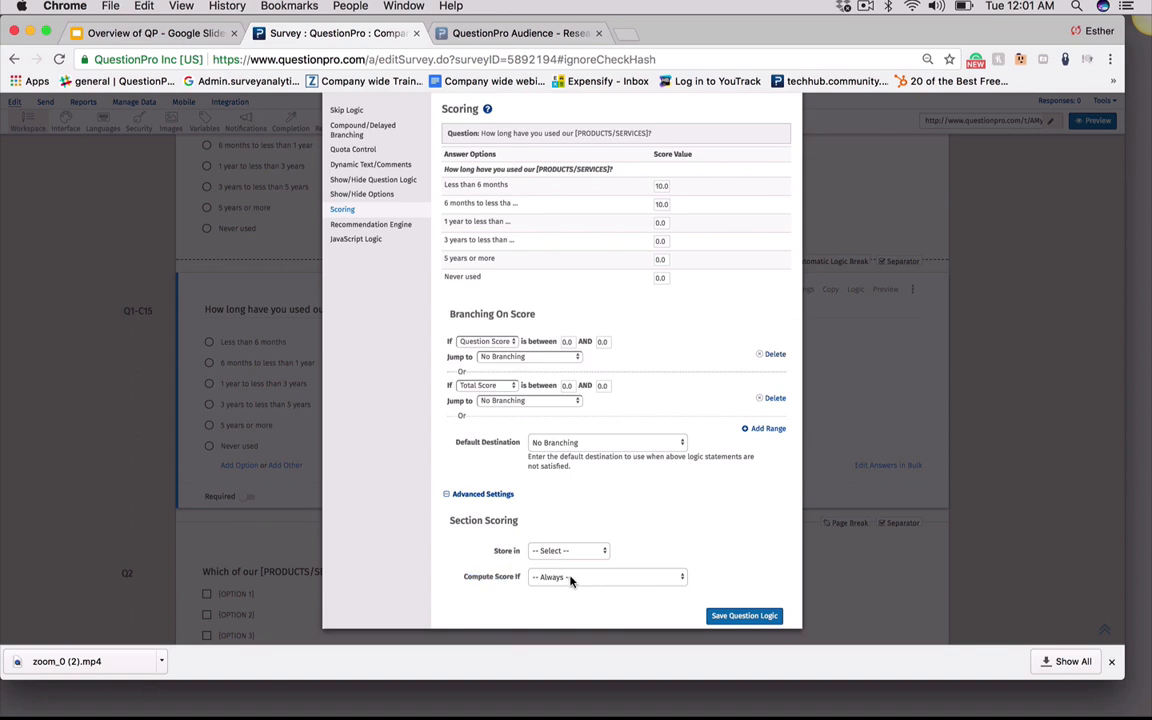
left_click(572, 580)
left_click(578, 590)
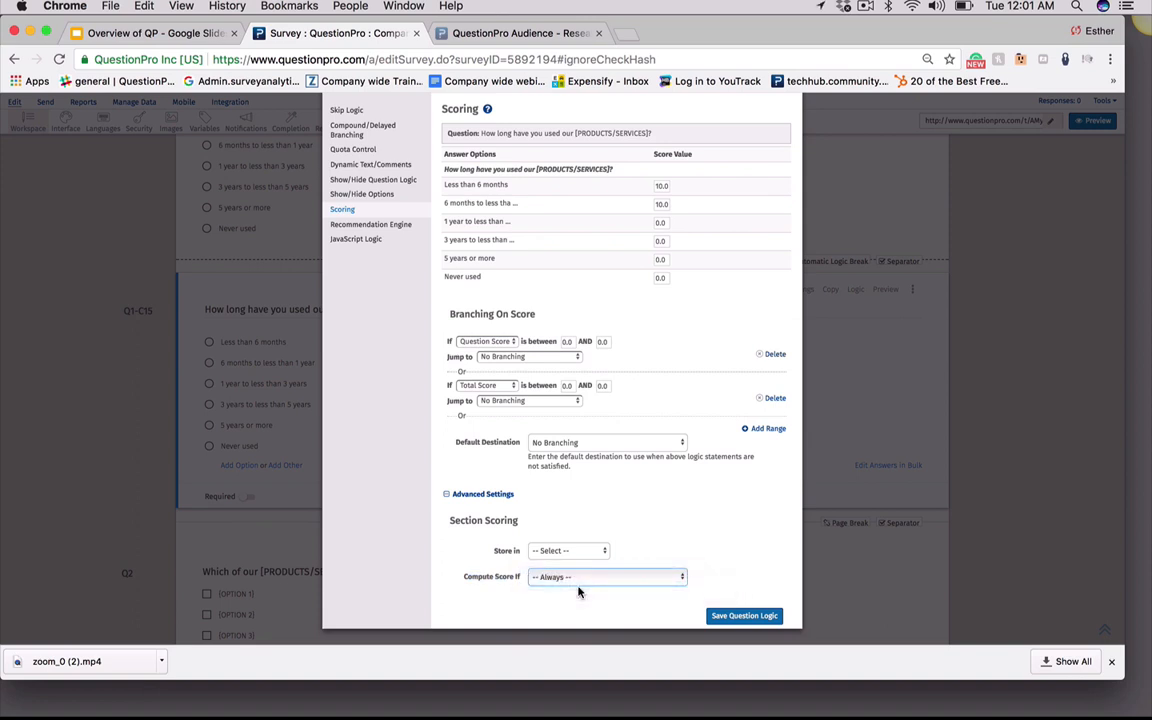
left_click(610, 601)
left_click_drag(610, 601, 565, 602)
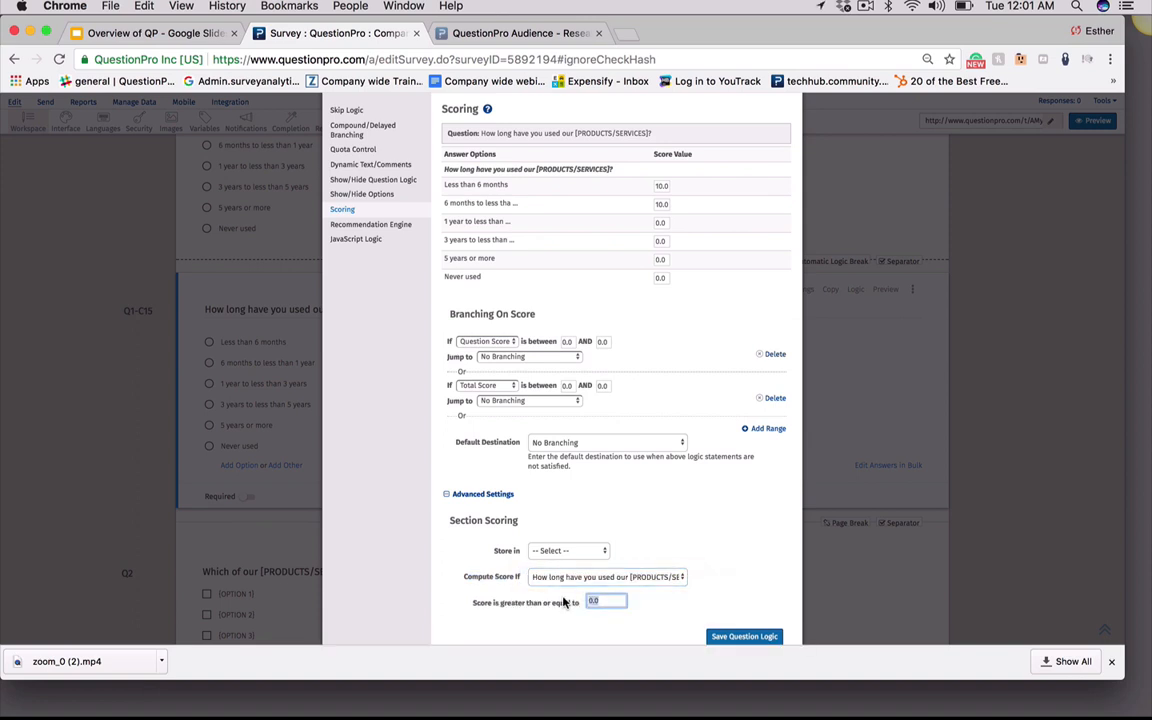
left_click(447, 494)
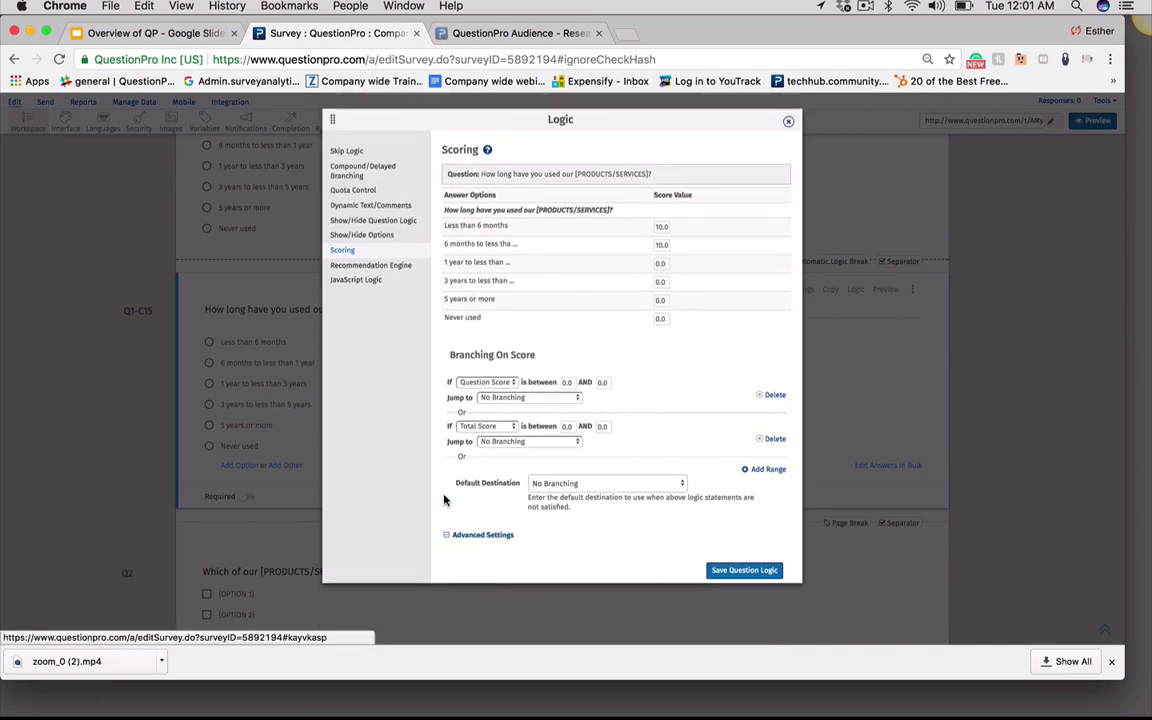
left_click(788, 123)
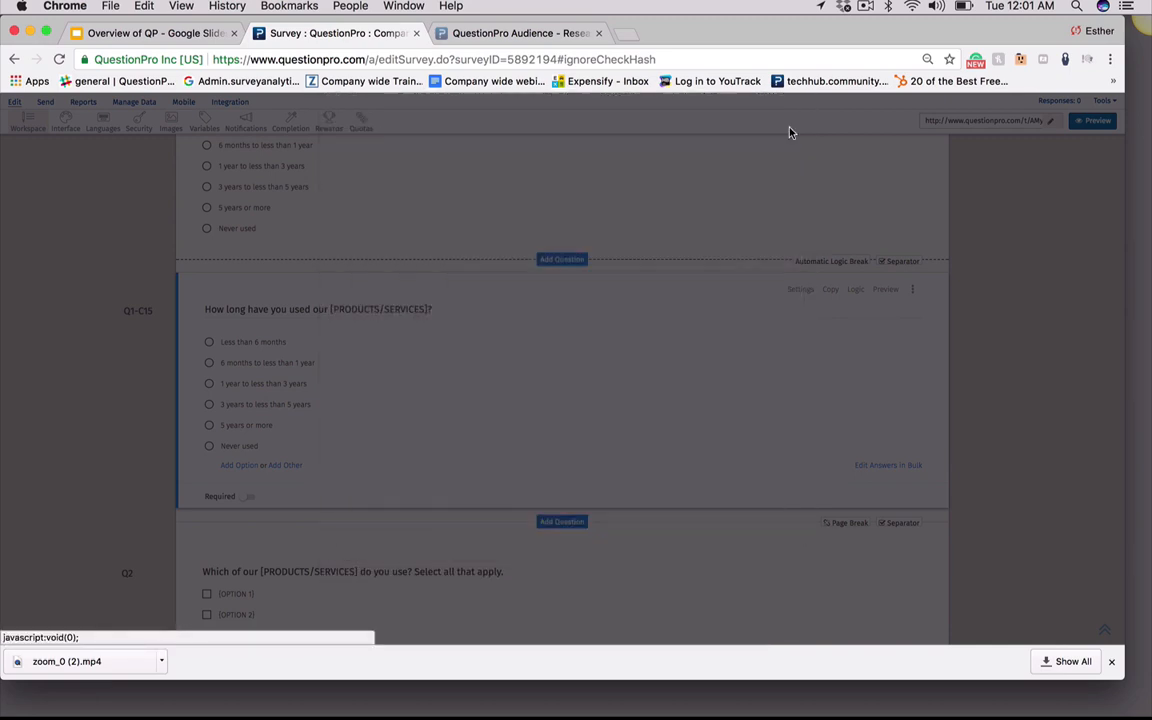
left_click(866, 7)
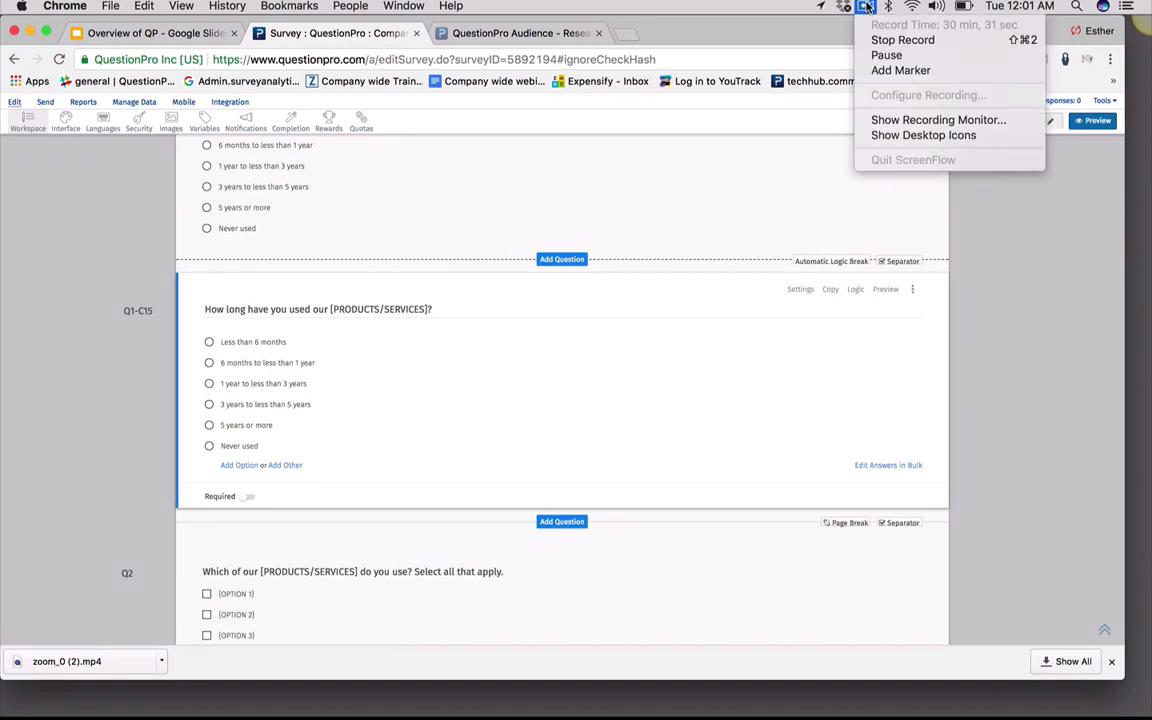
left_click(886, 55)
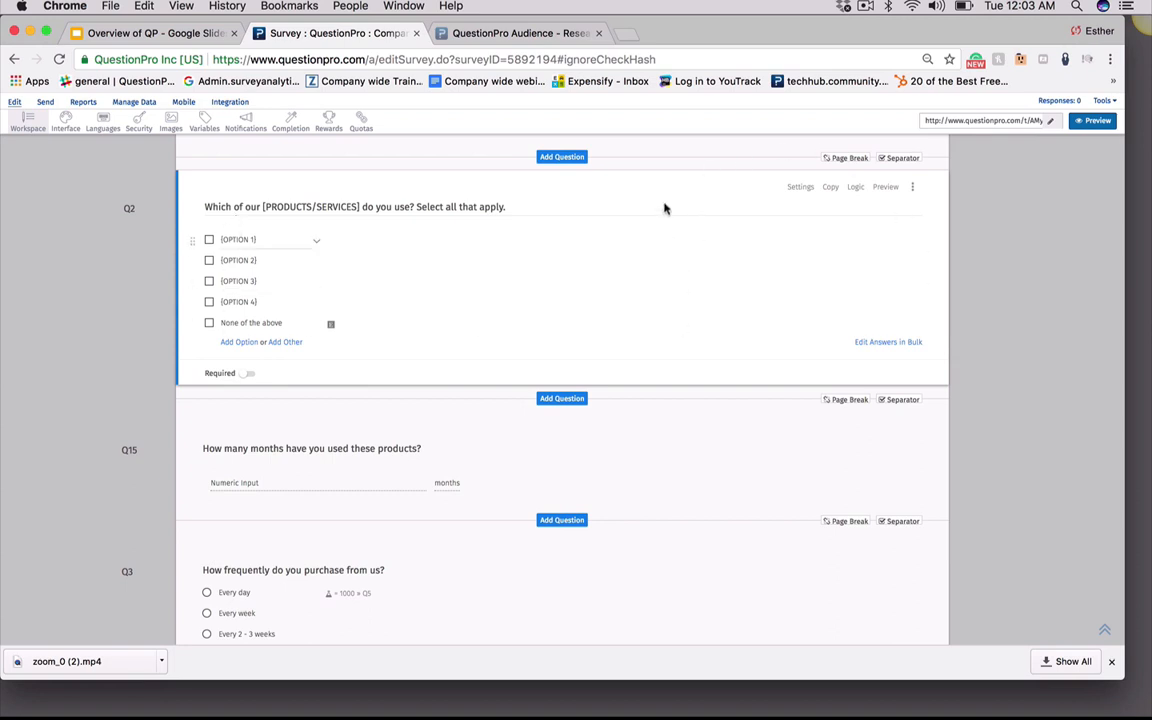
Open Q2's settings and switch its question layout to Horizontal and back to Vertical
left_click(800, 190)
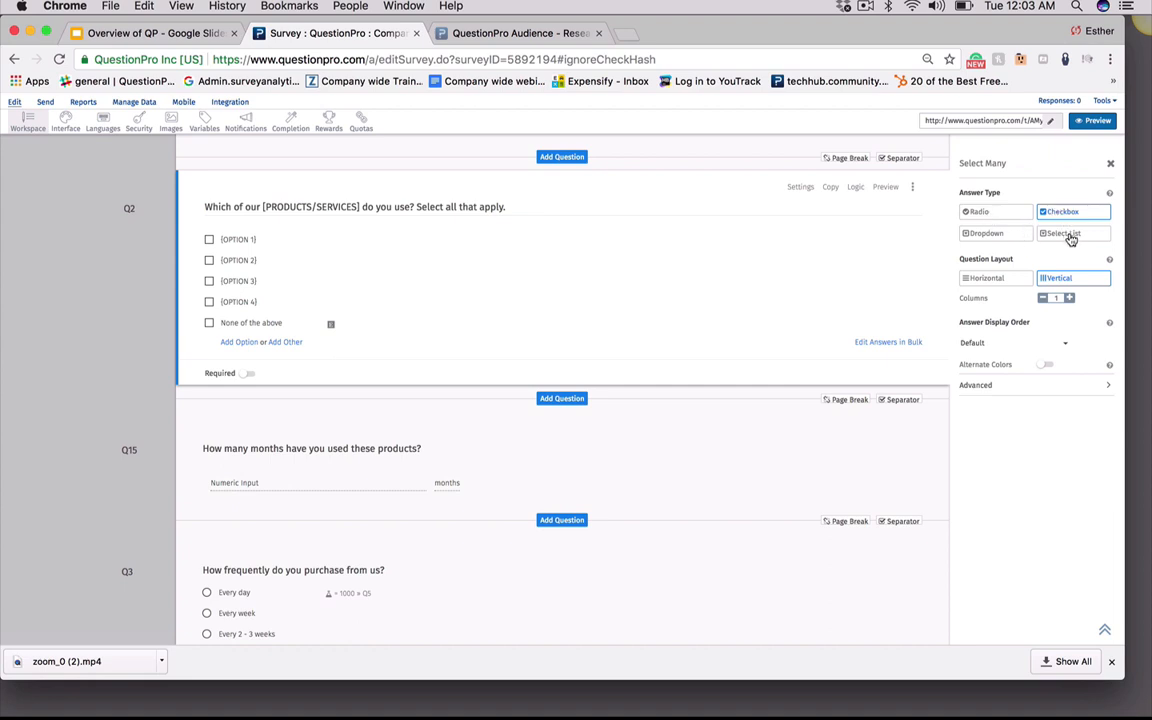
left_click(995, 283)
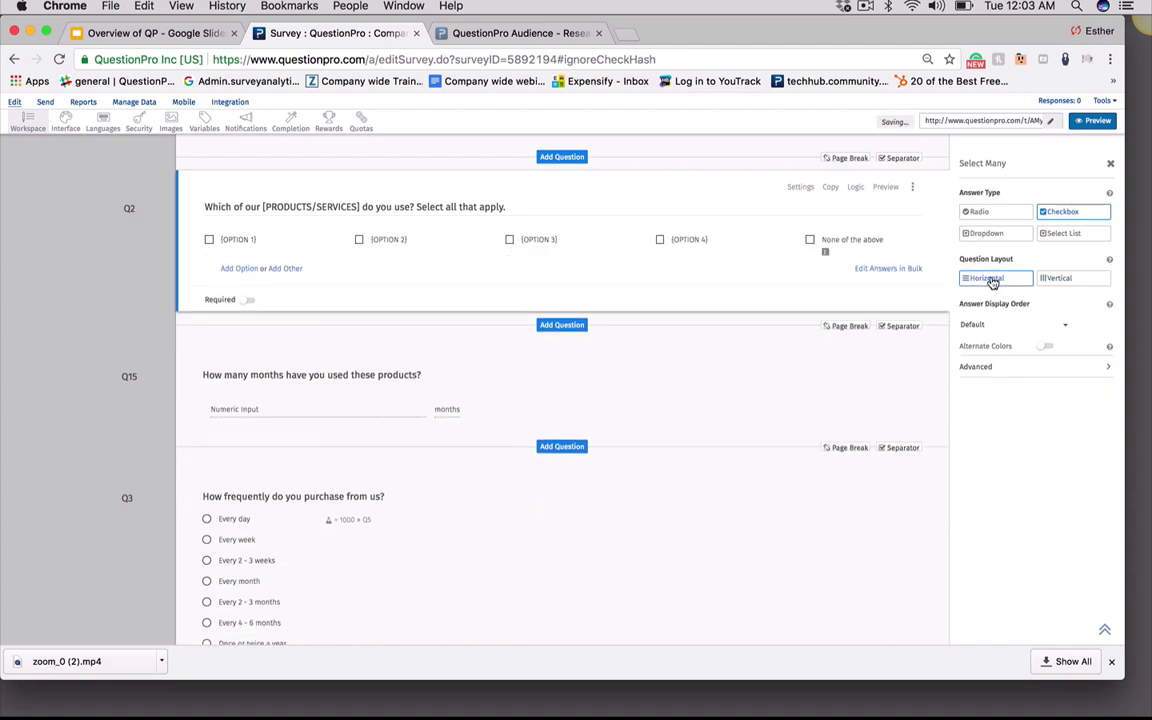
left_click(1052, 281)
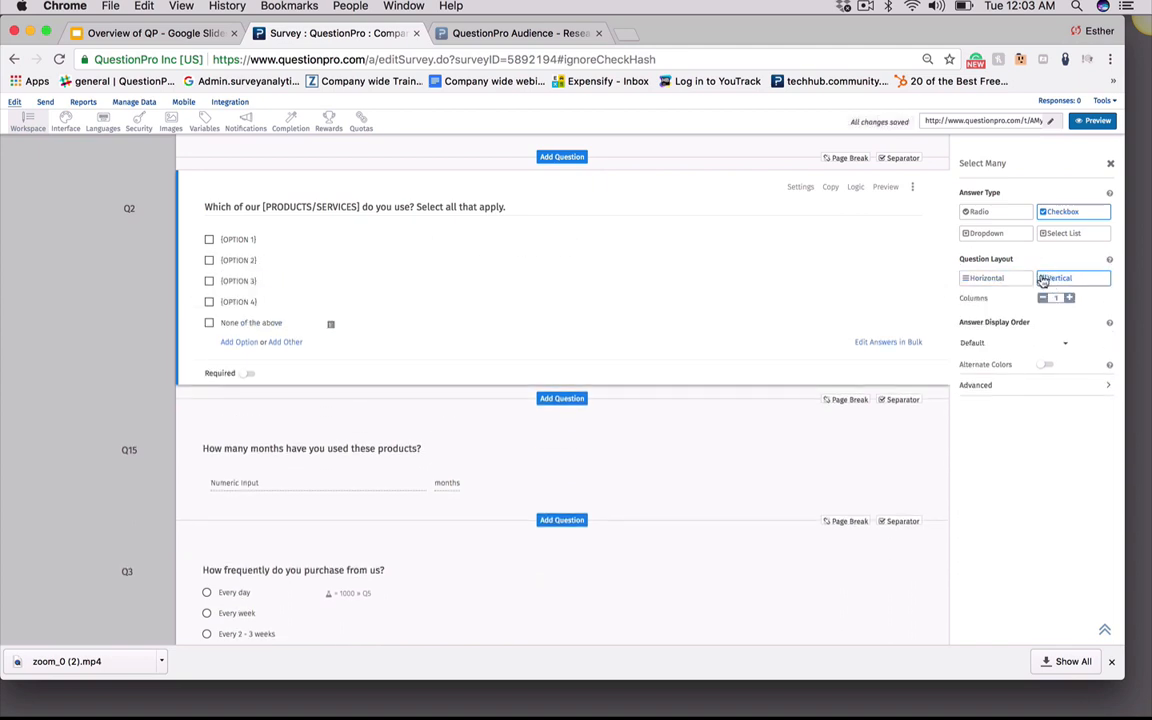
Turn on Alternate Colors for Q2's answer options
left_click(991, 344)
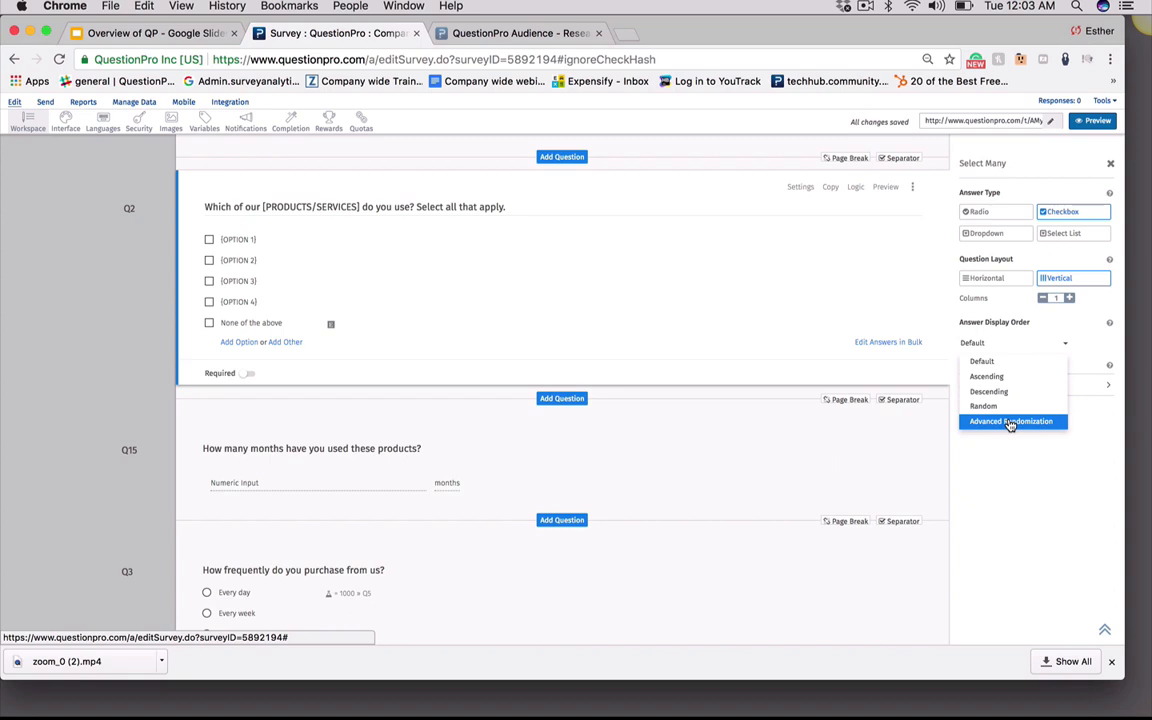
left_click(1031, 458)
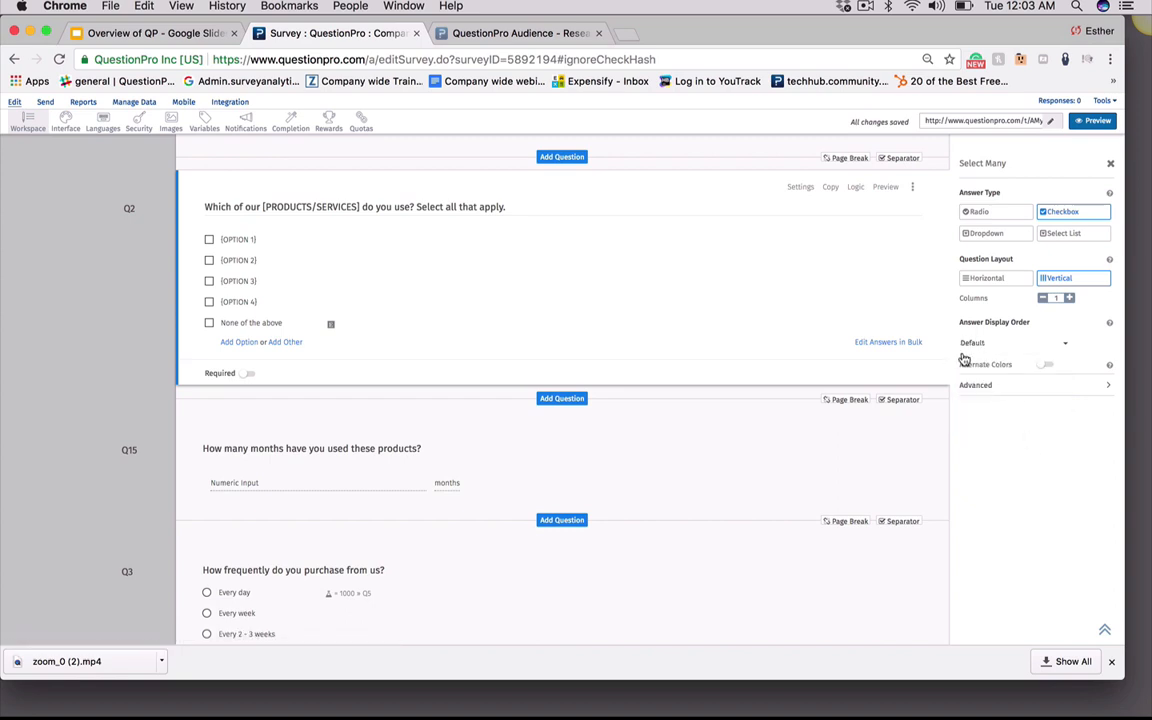
left_click(1047, 366)
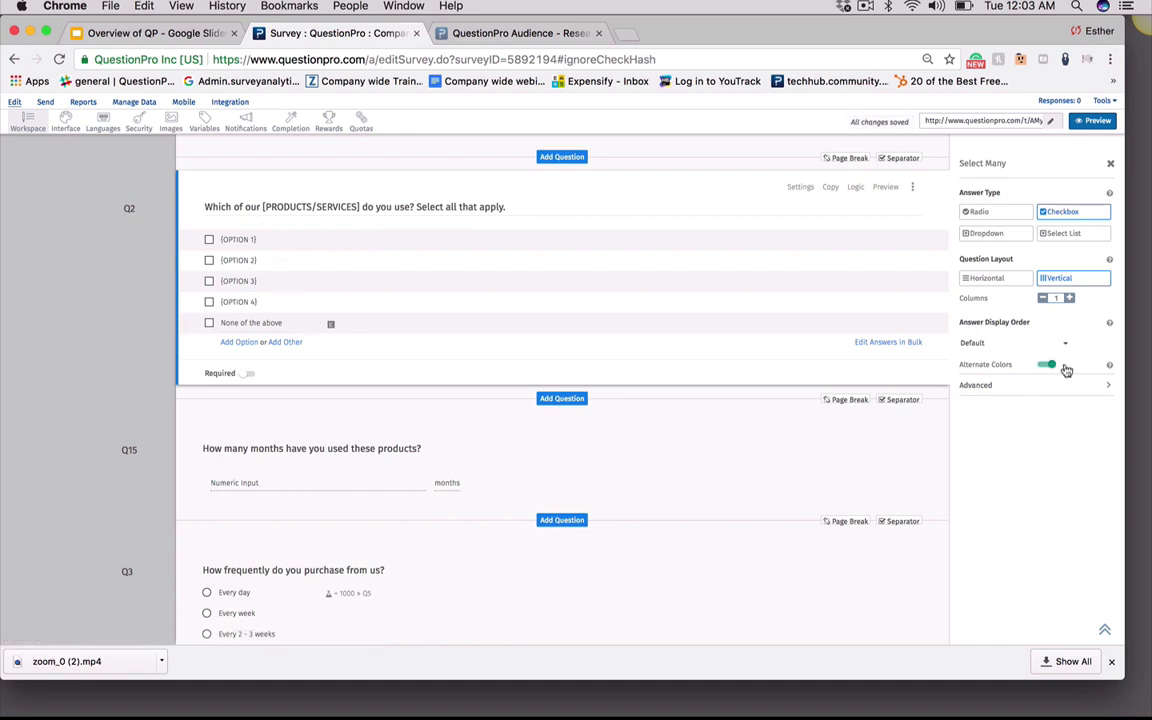
Expand Q2's Advanced settings and check the video source options
left_click(1103, 389)
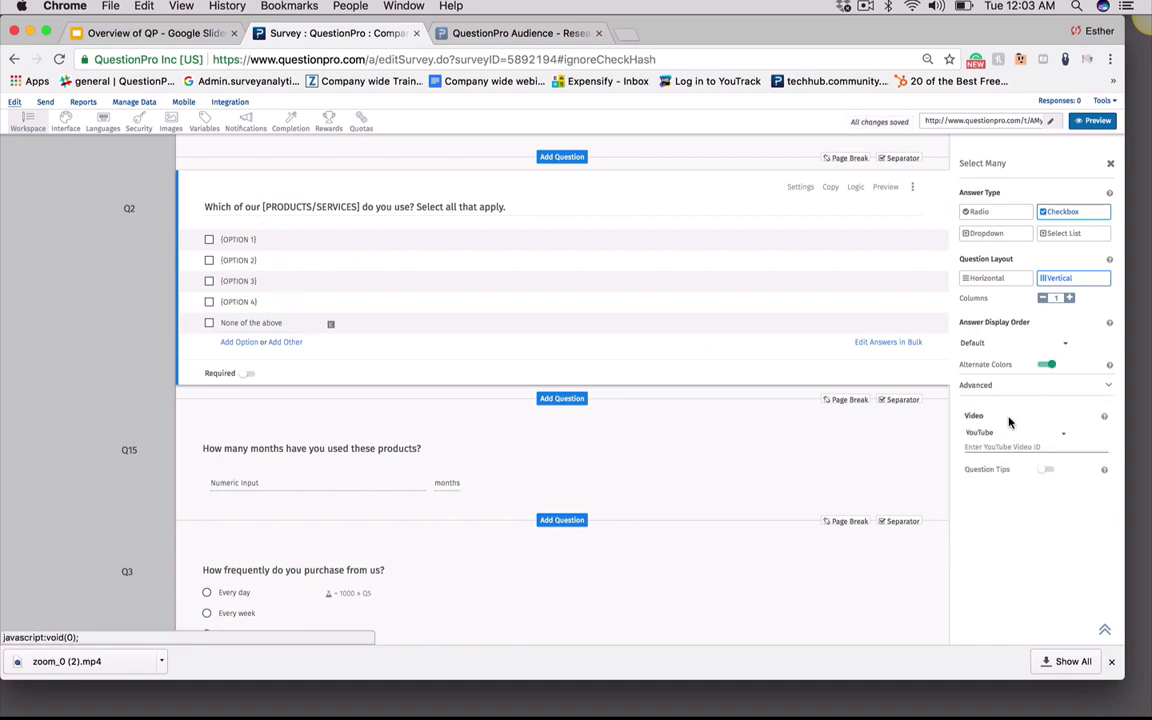
left_click(1066, 436)
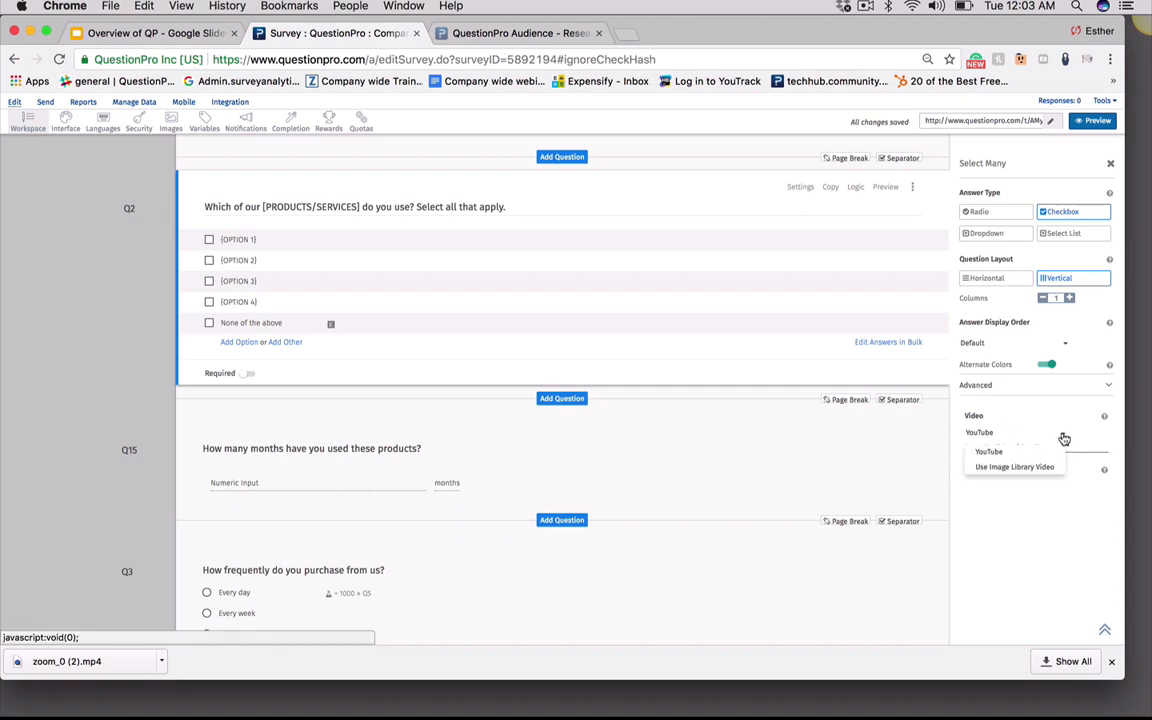
left_click(1064, 439)
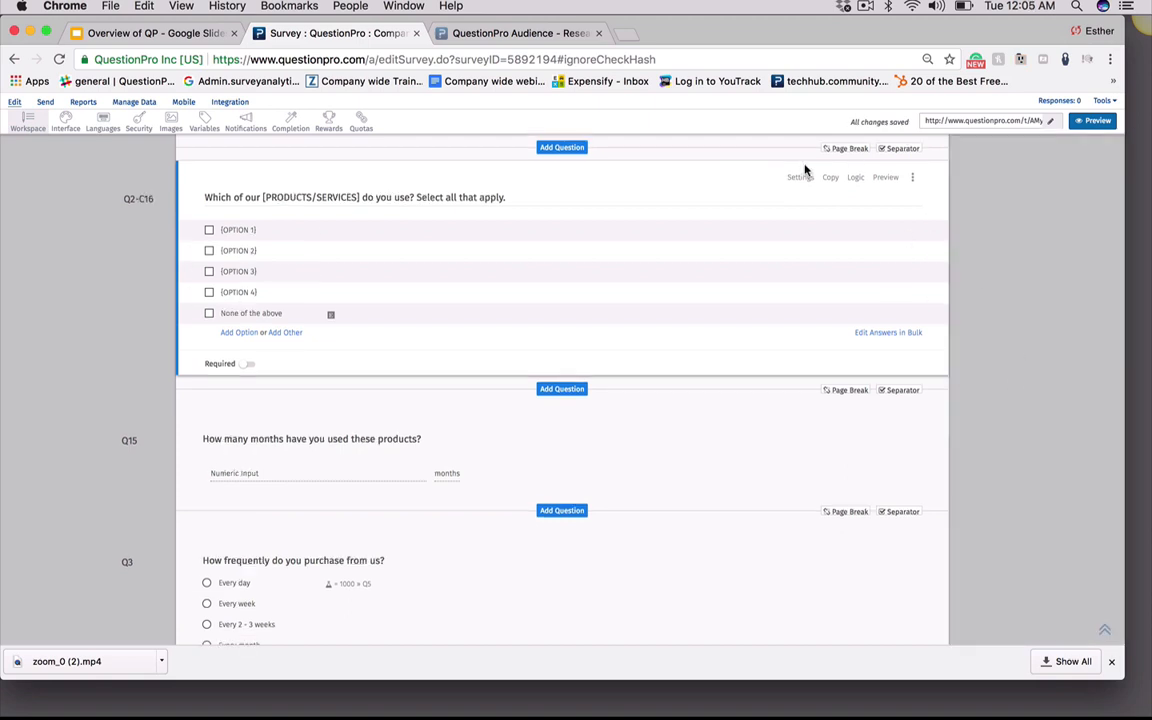
Open Q2's reorder dialog, pick Q7 as the target and check the Before/After placement, then close it without moving
left_click(913, 178)
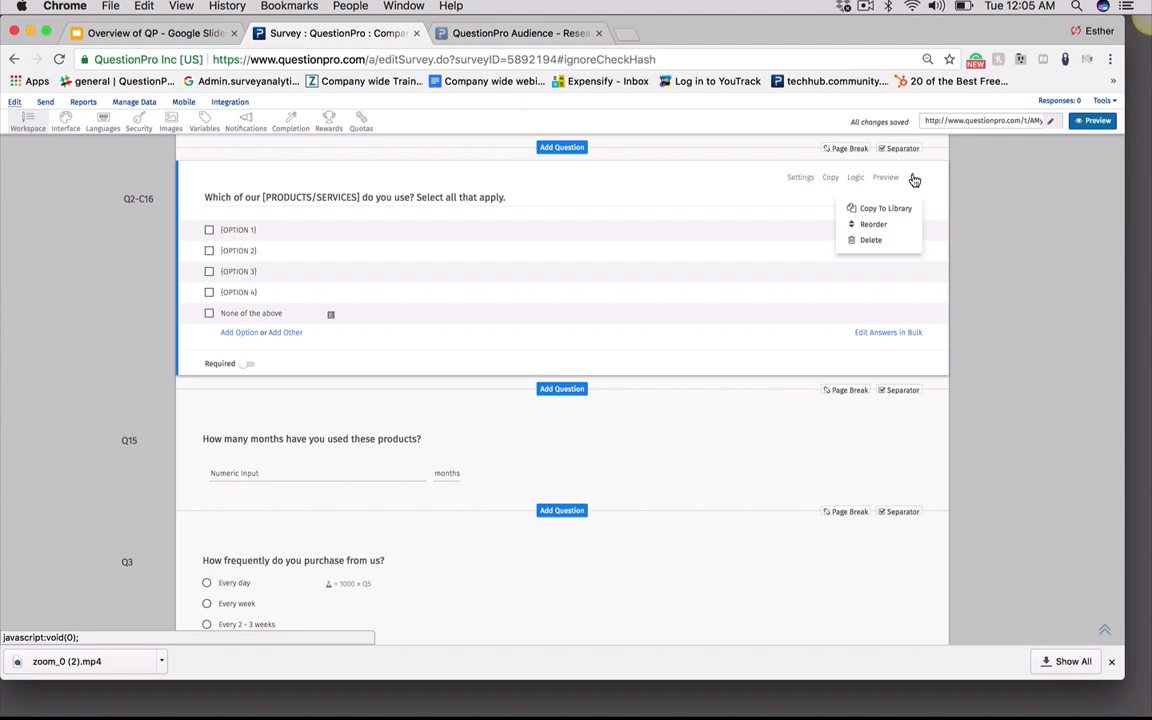
left_click(874, 225)
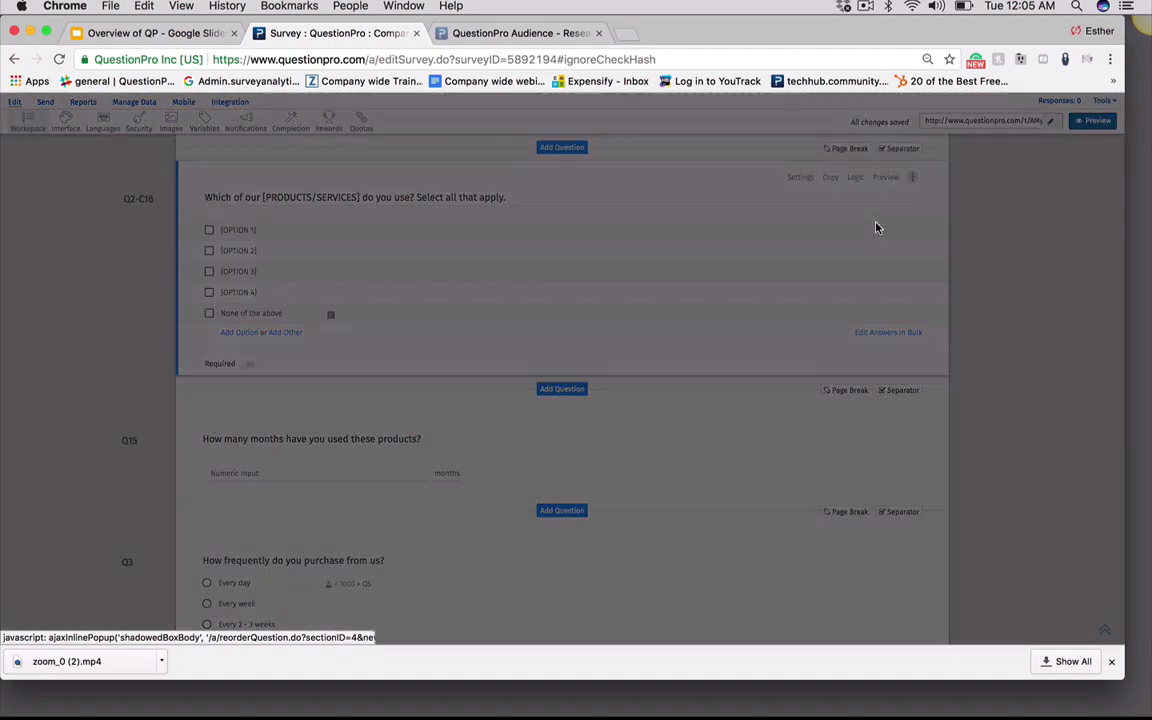
left_click(452, 352)
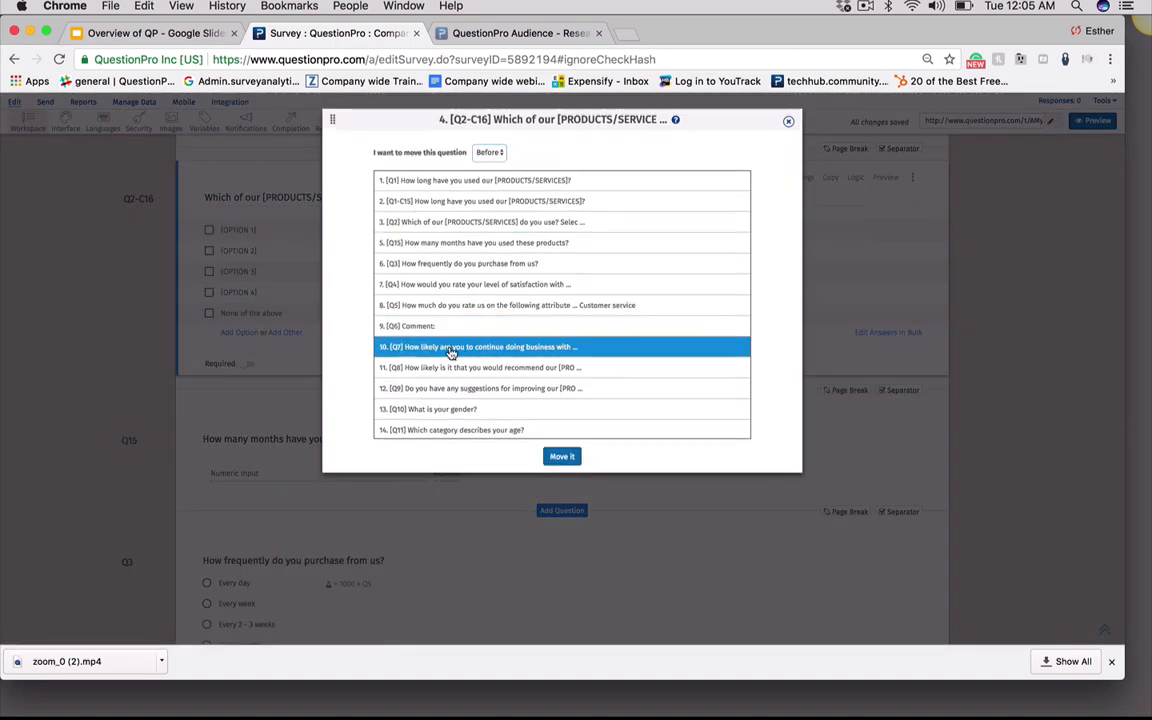
left_click(496, 154)
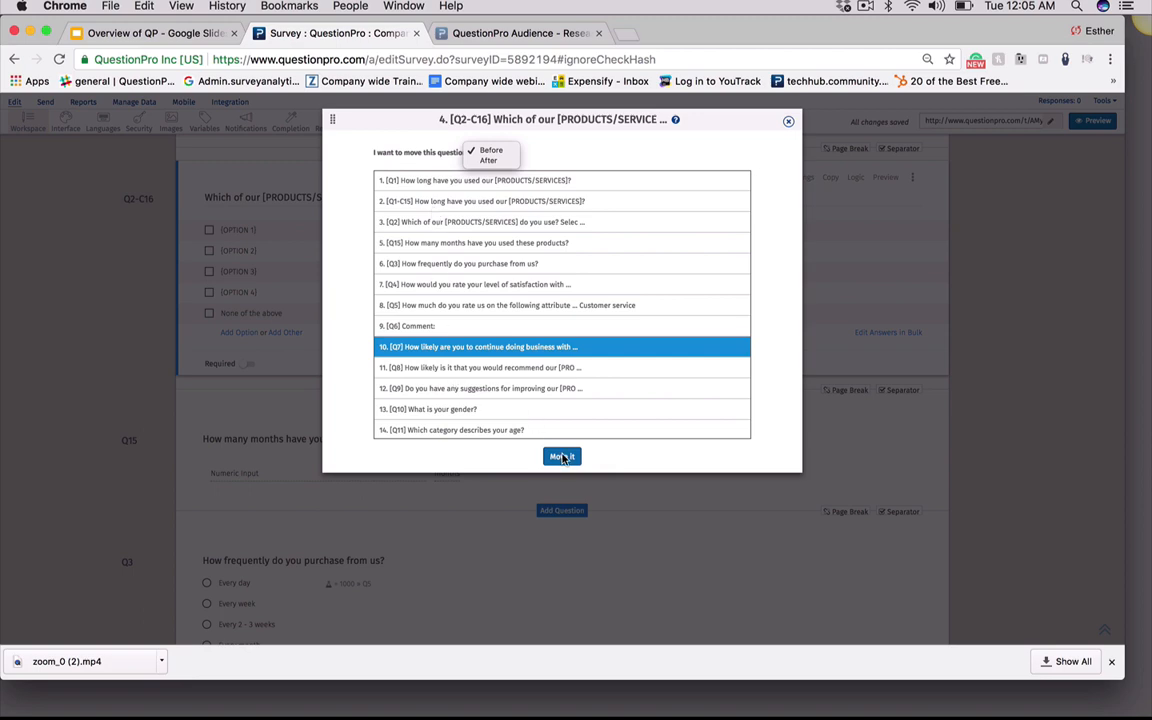
left_click(775, 244)
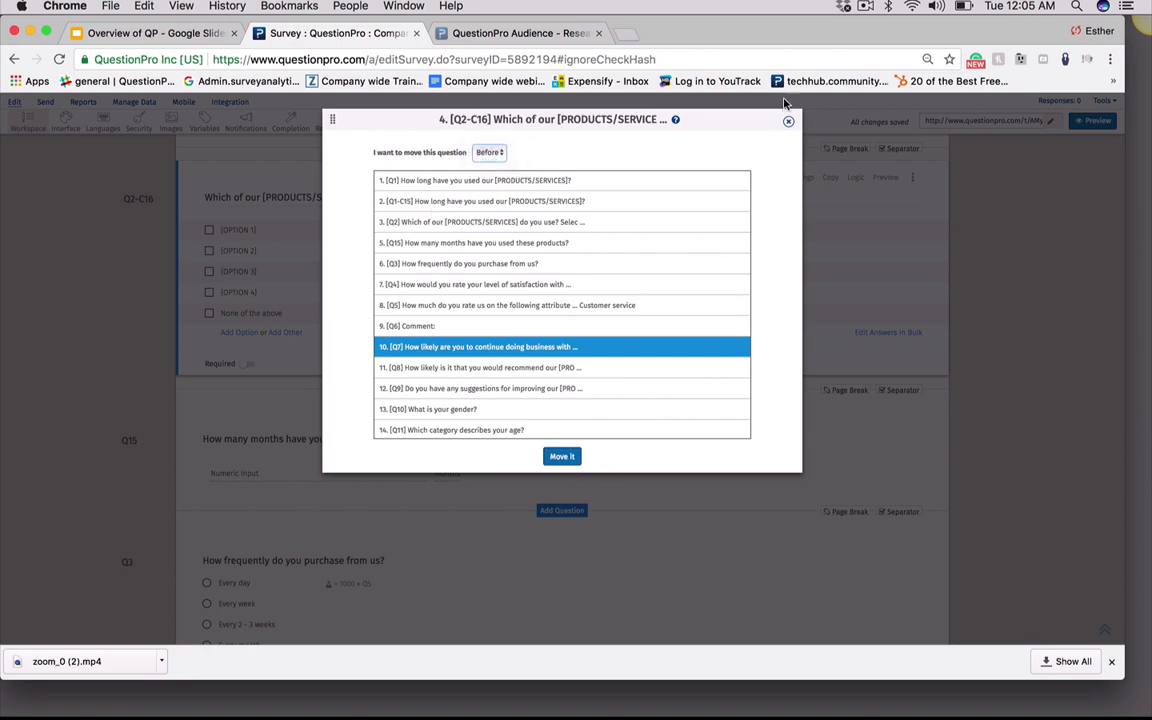
left_click(788, 121)
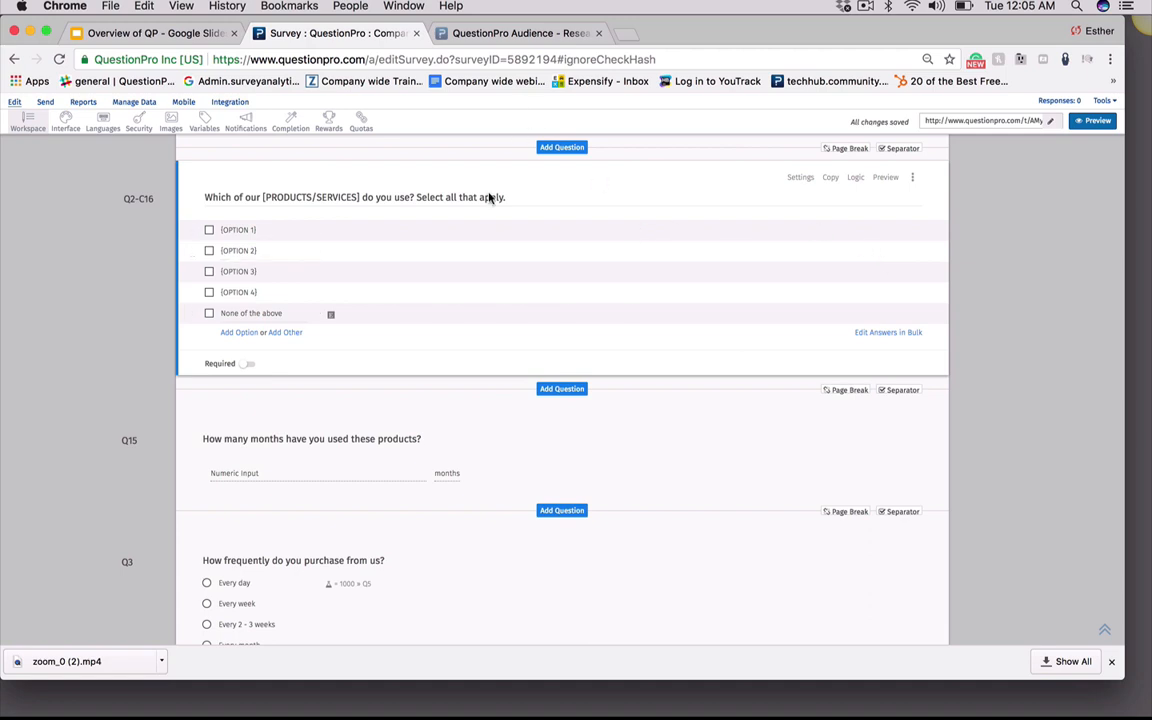
Turn on Required for Q2, check its Select At Most limit options, then turn Required off again
left_click(253, 366)
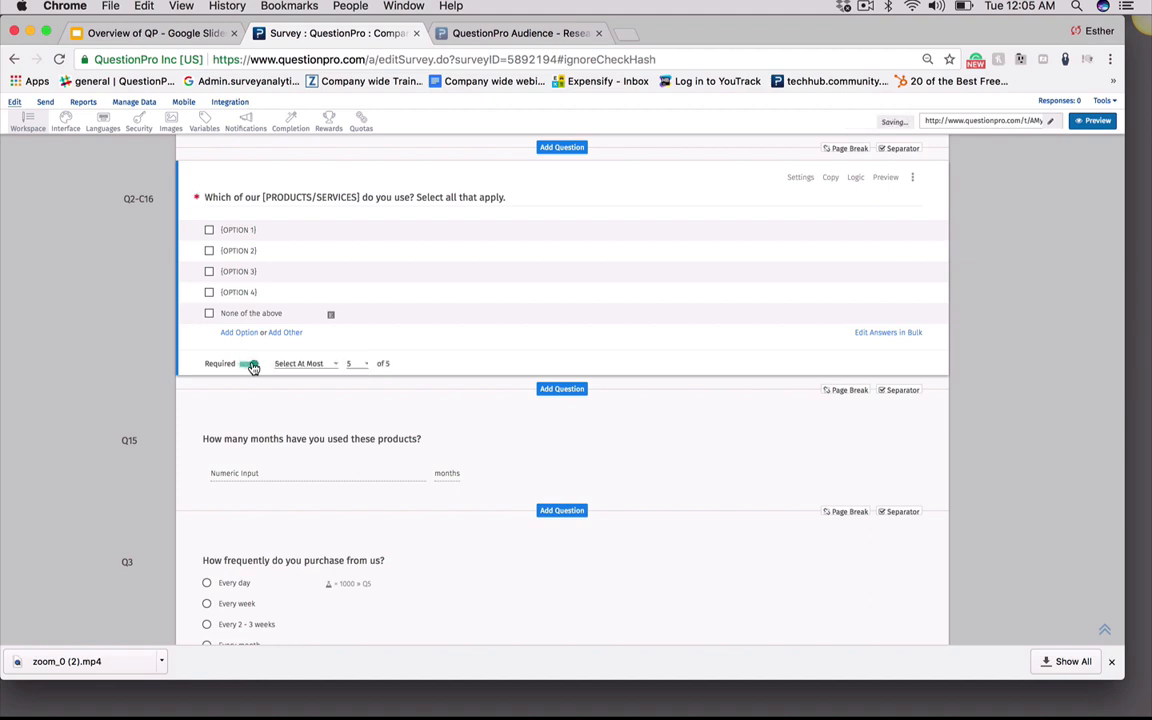
left_click(313, 366)
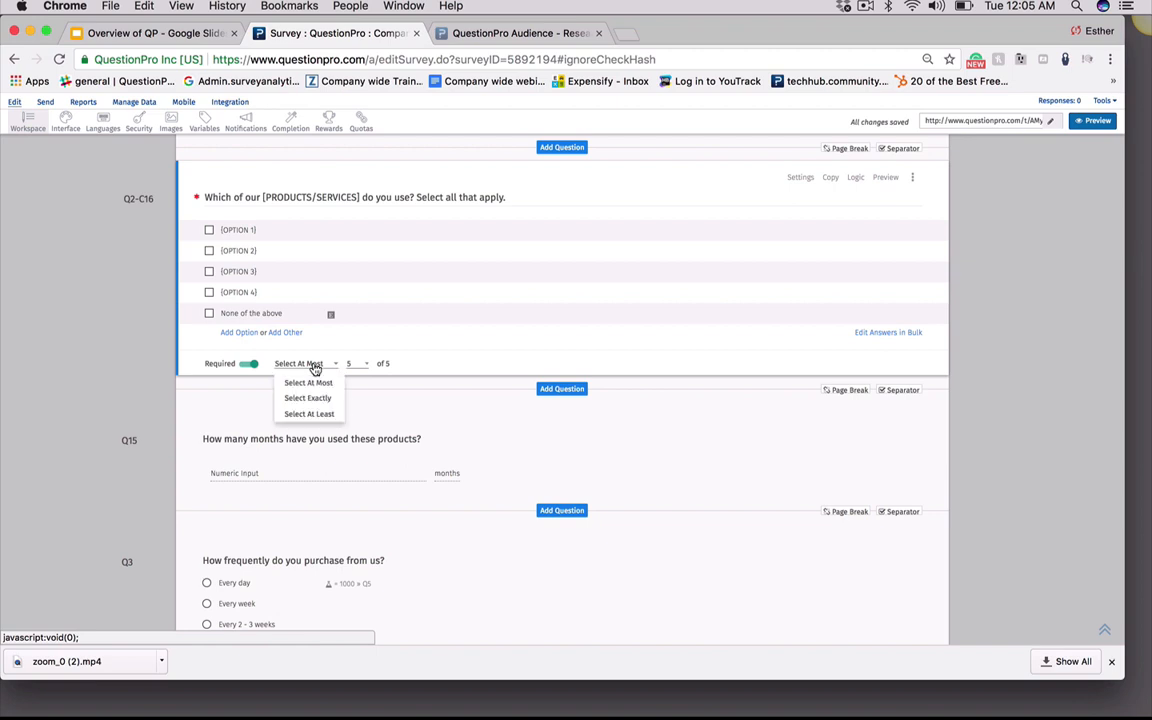
left_click(313, 367)
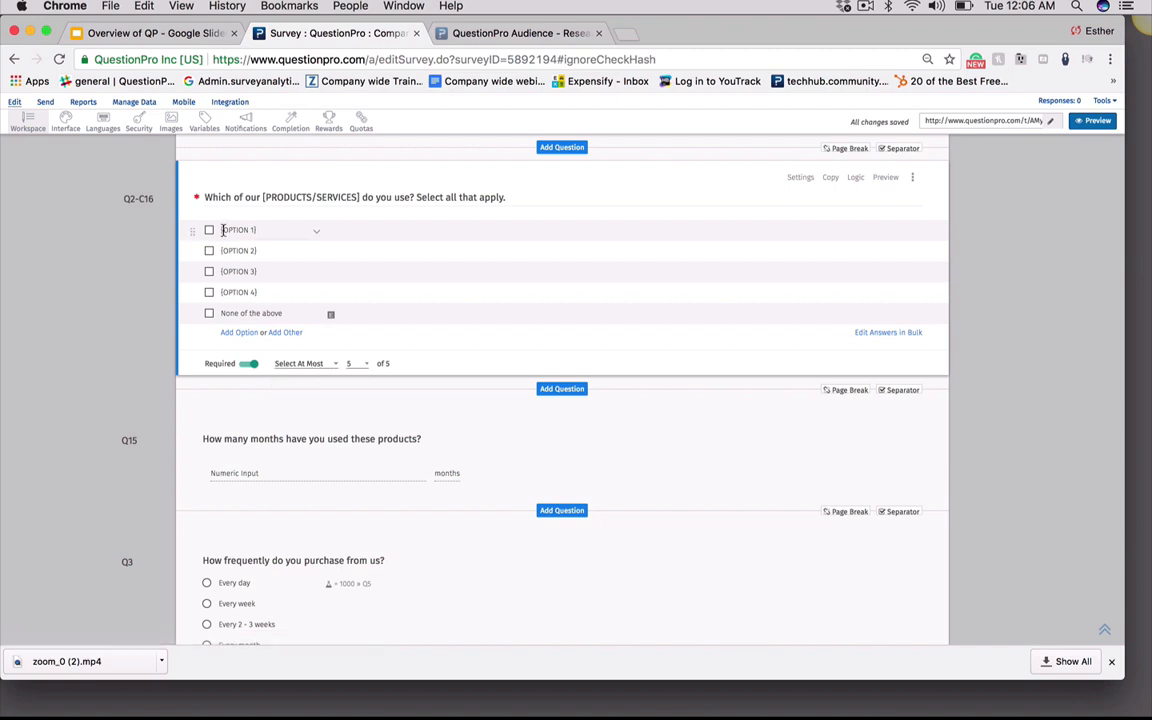
left_click(313, 366)
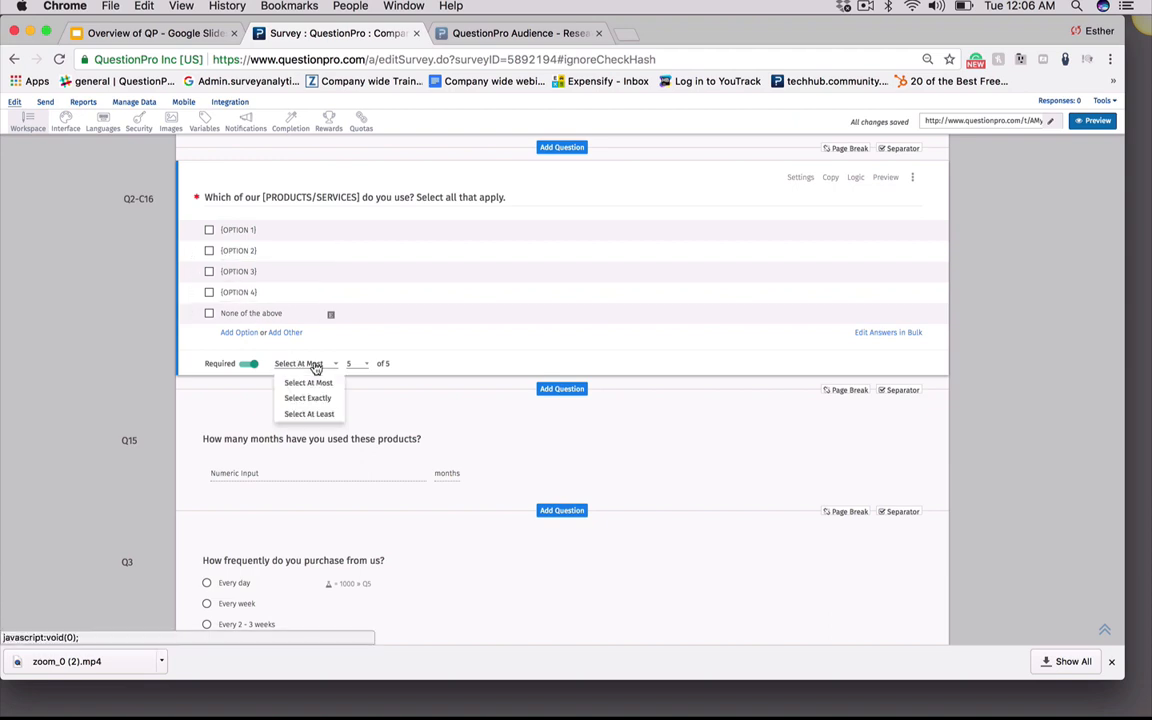
left_click(365, 366)
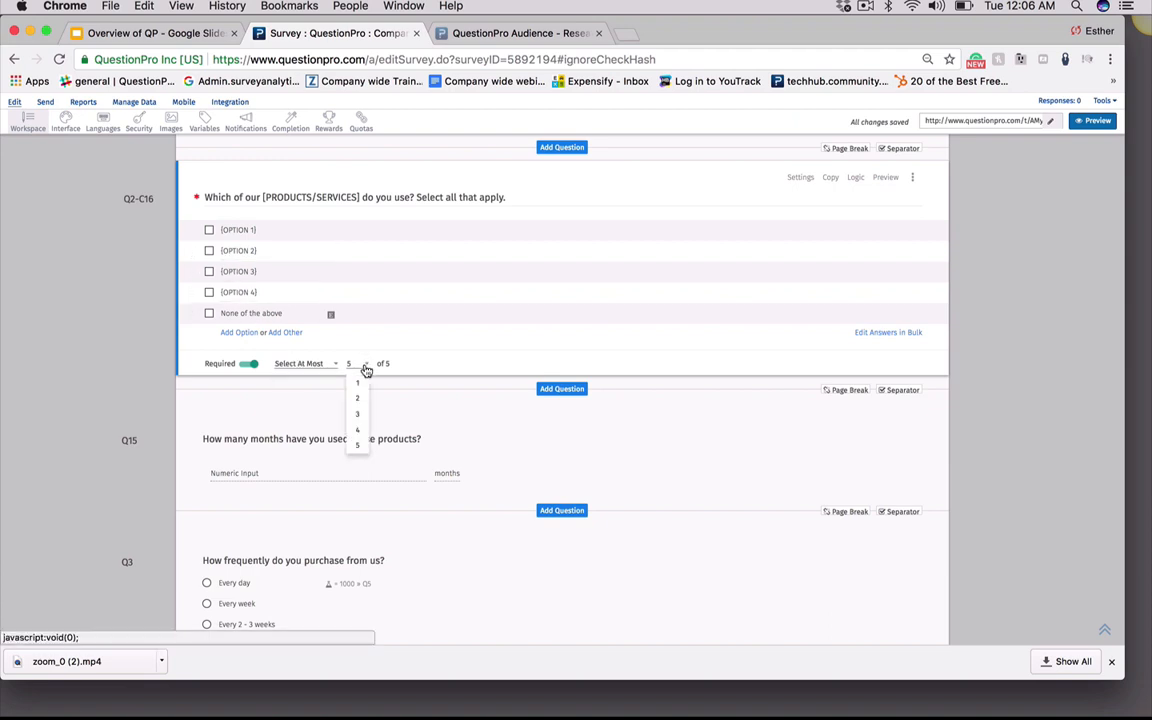
left_click(364, 368)
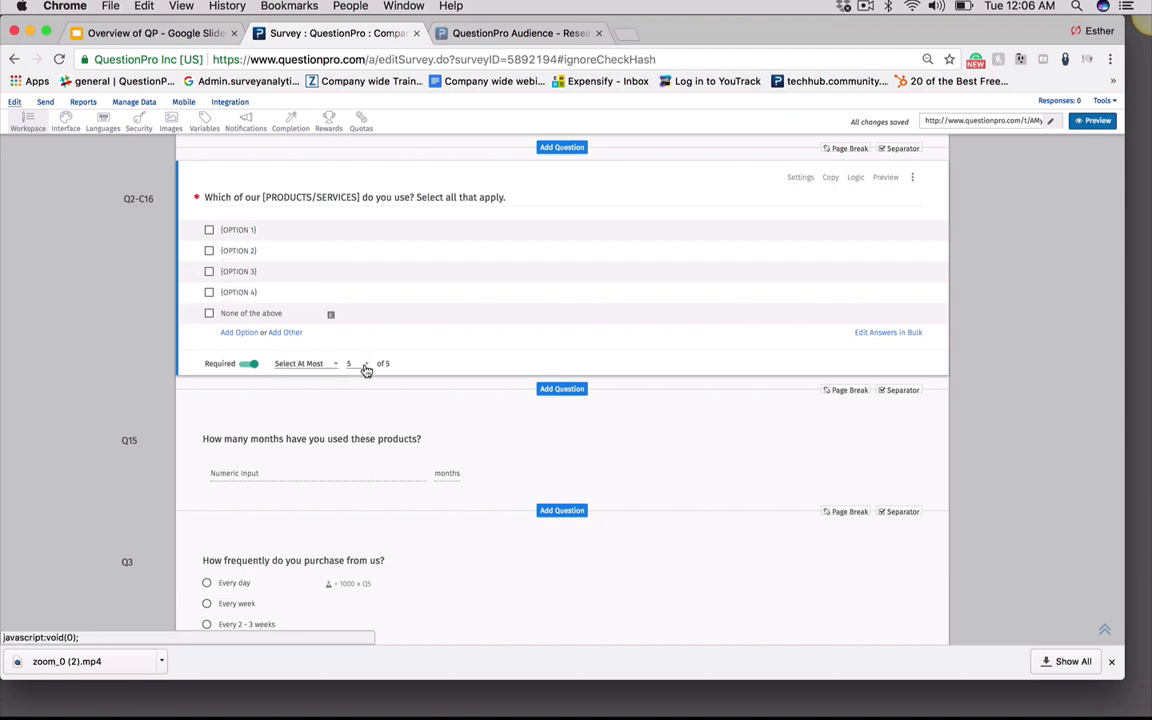
left_click(250, 365)
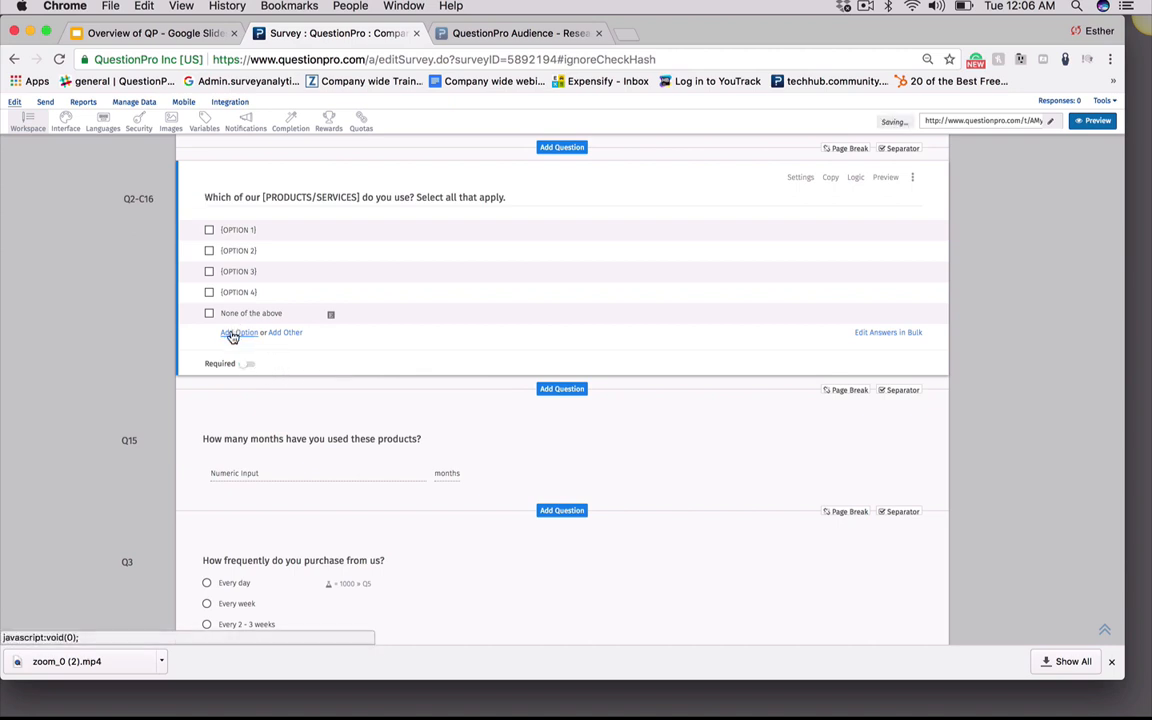
Add an Other answer option to Q2 and view its option menu
left_click(285, 333)
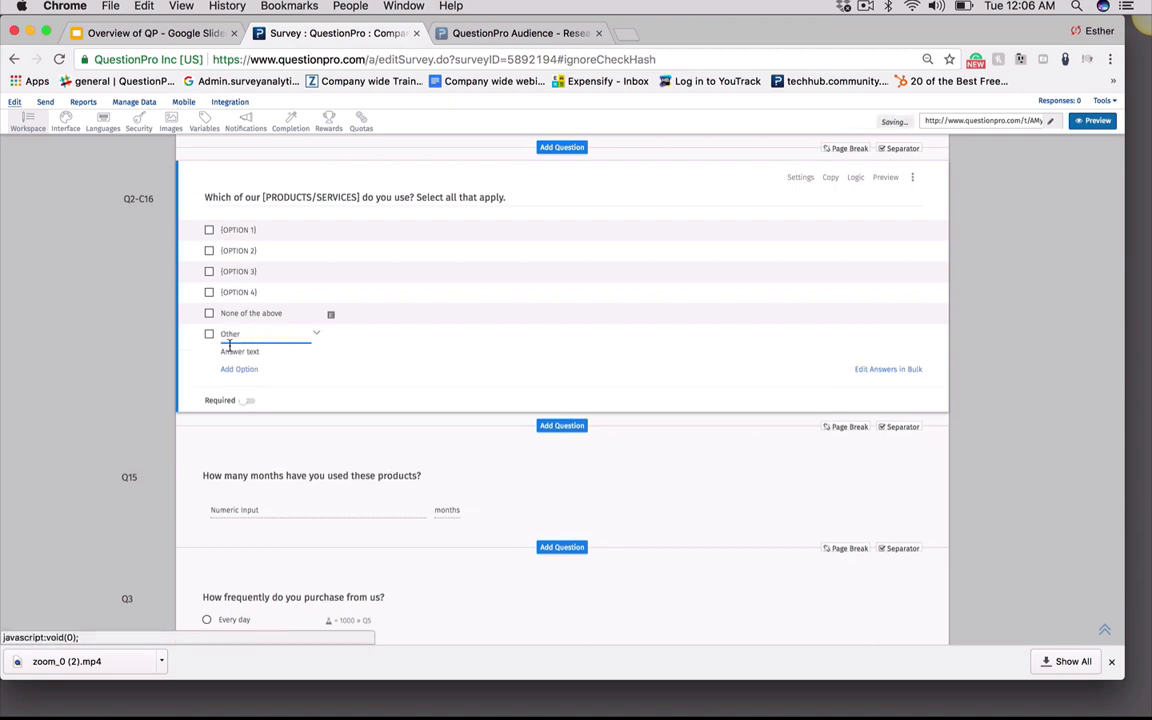
left_click(318, 336)
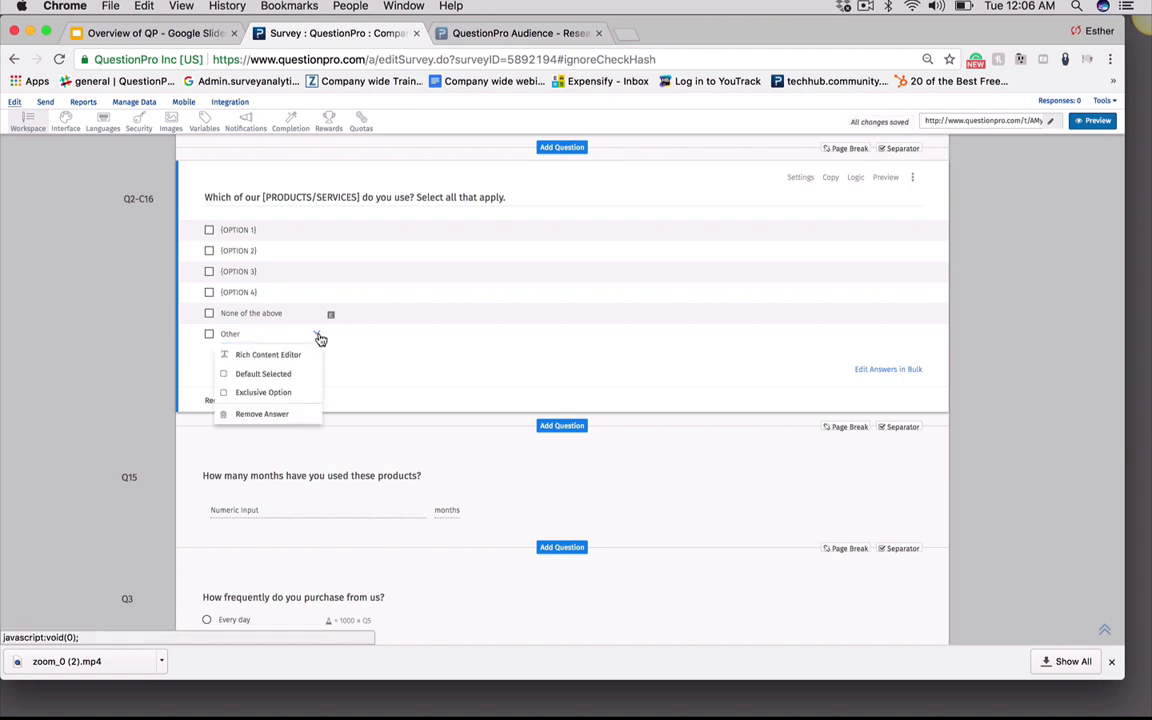
left_click(372, 362)
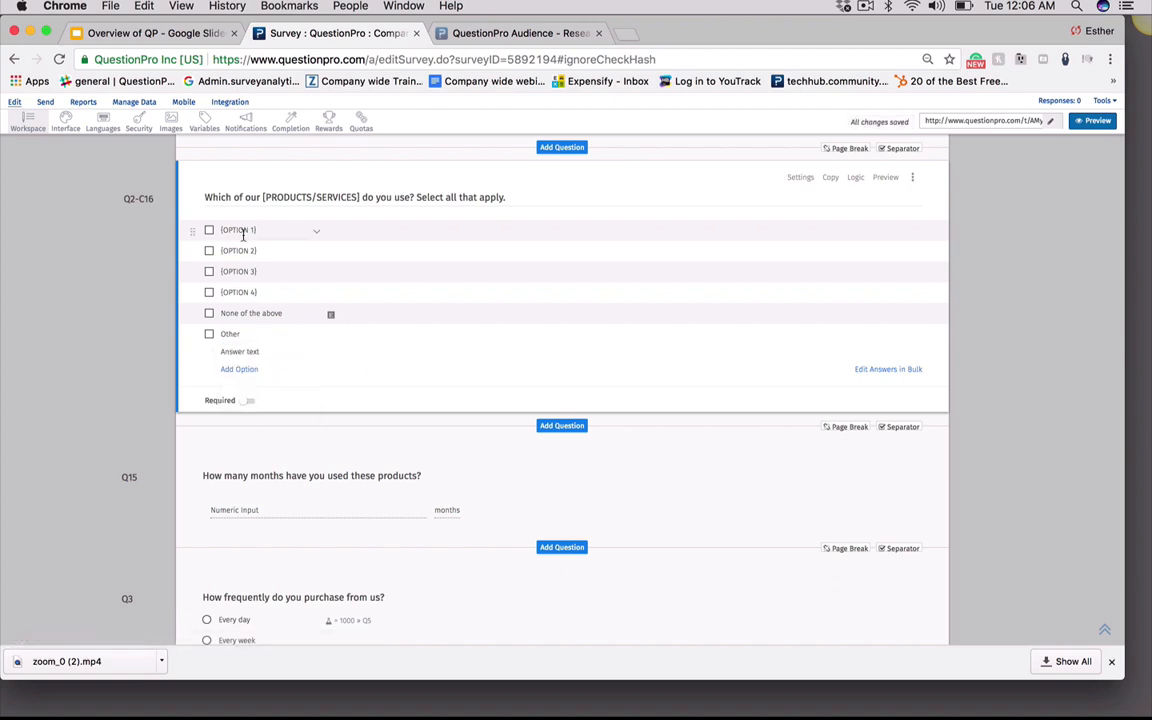
left_click(318, 236)
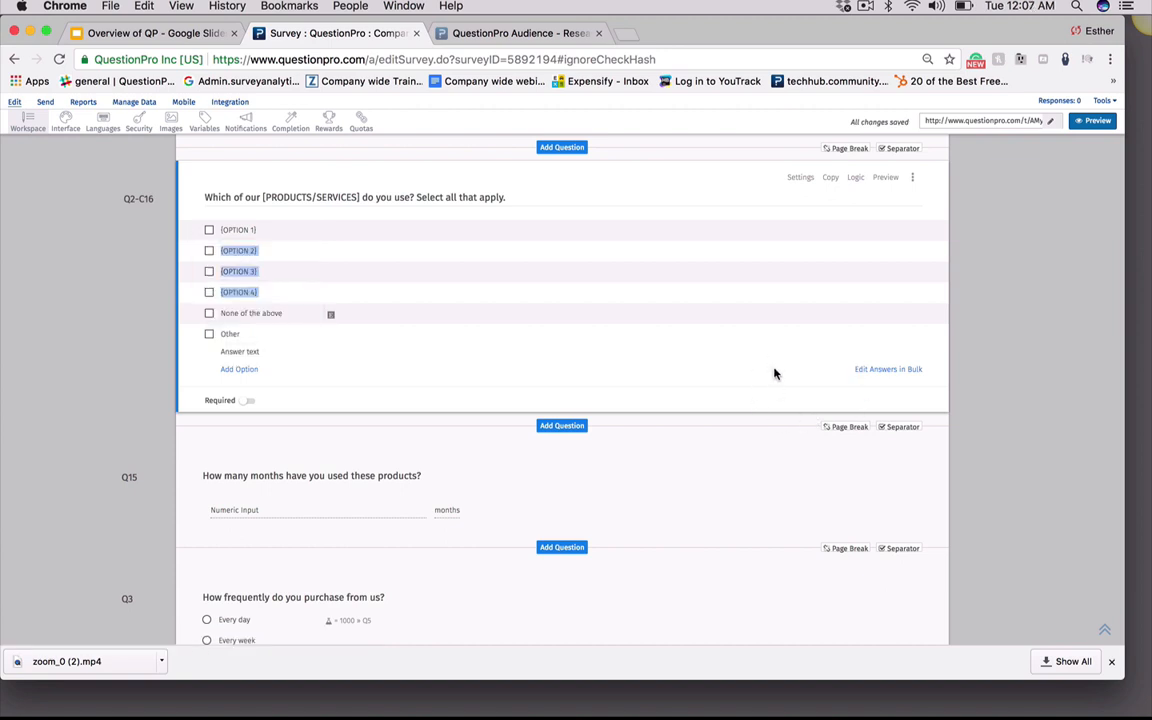
left_click(845, 437)
left_click(865, 7)
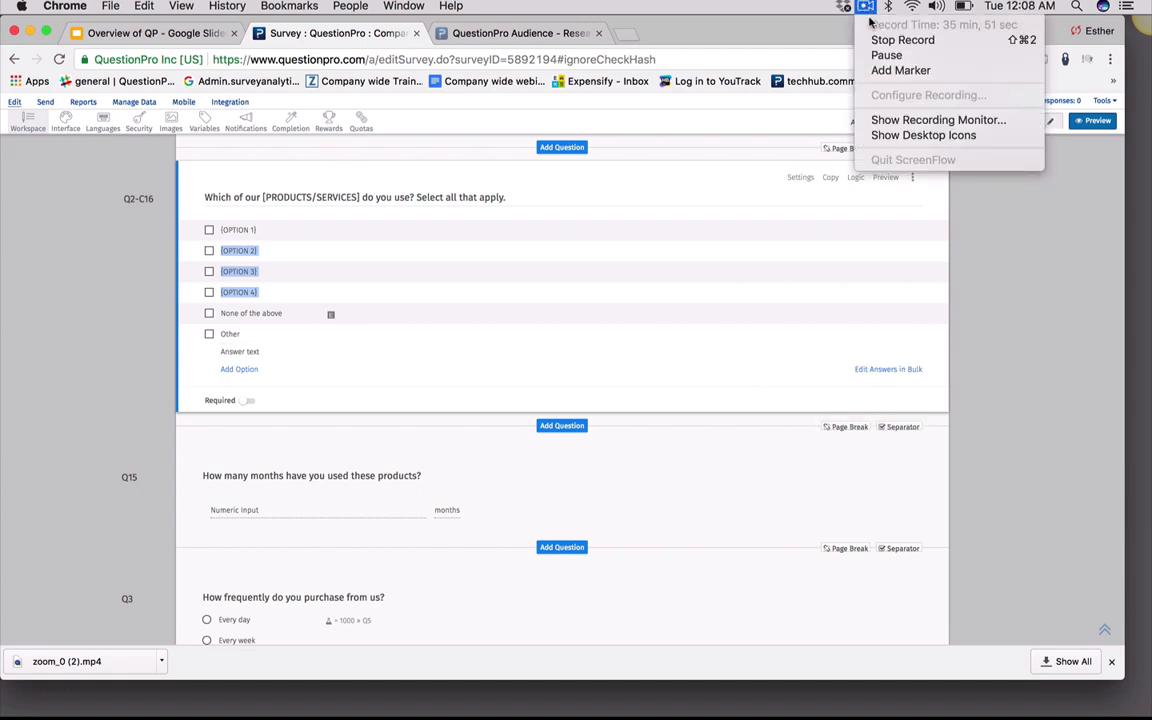
left_click(890, 56)
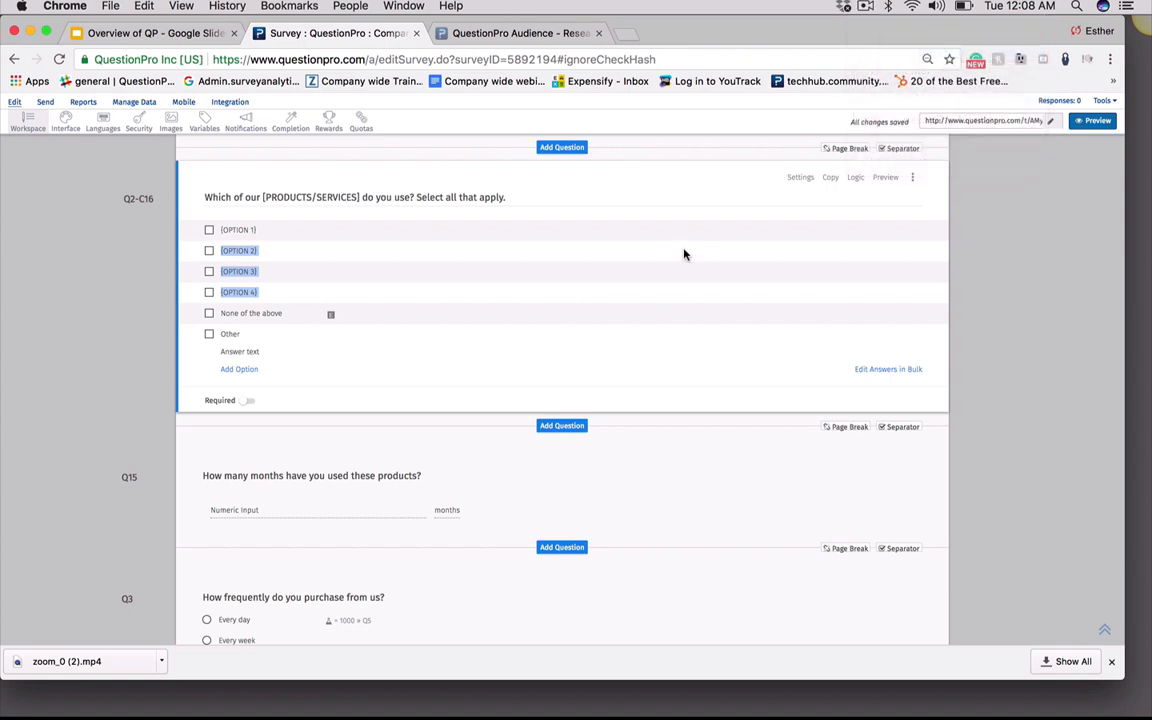
Open the survey's Interface settings and look through the Download and More menus
left_click(64, 121)
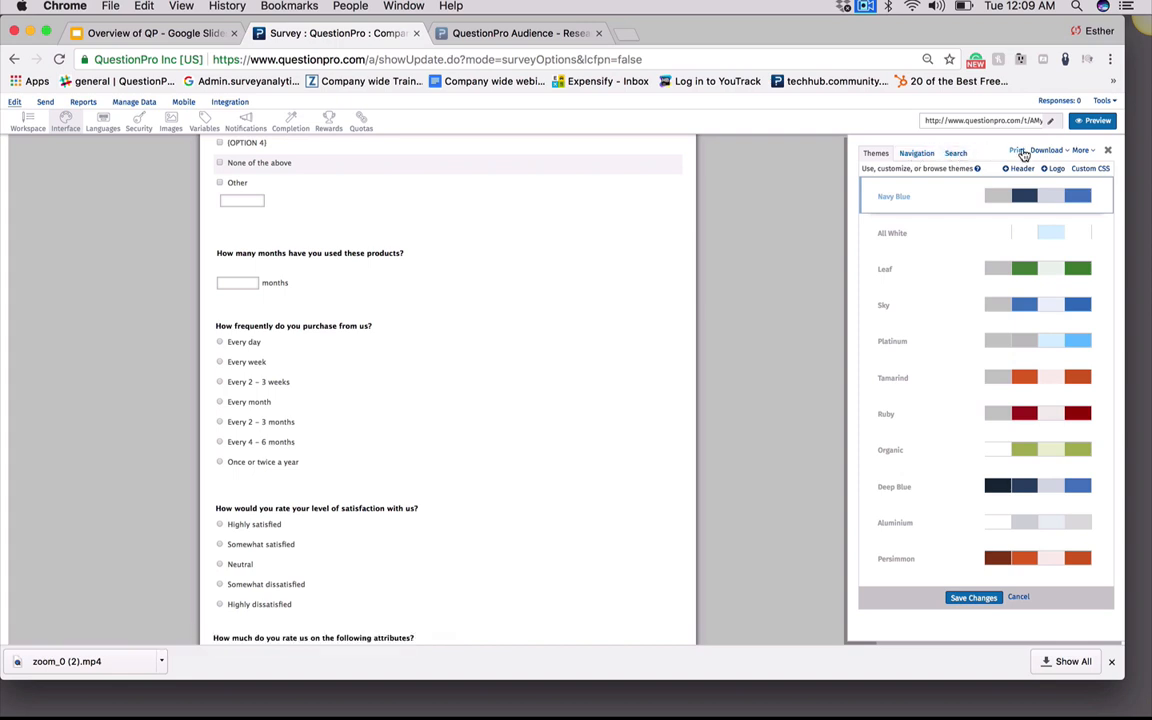
left_click(1067, 152)
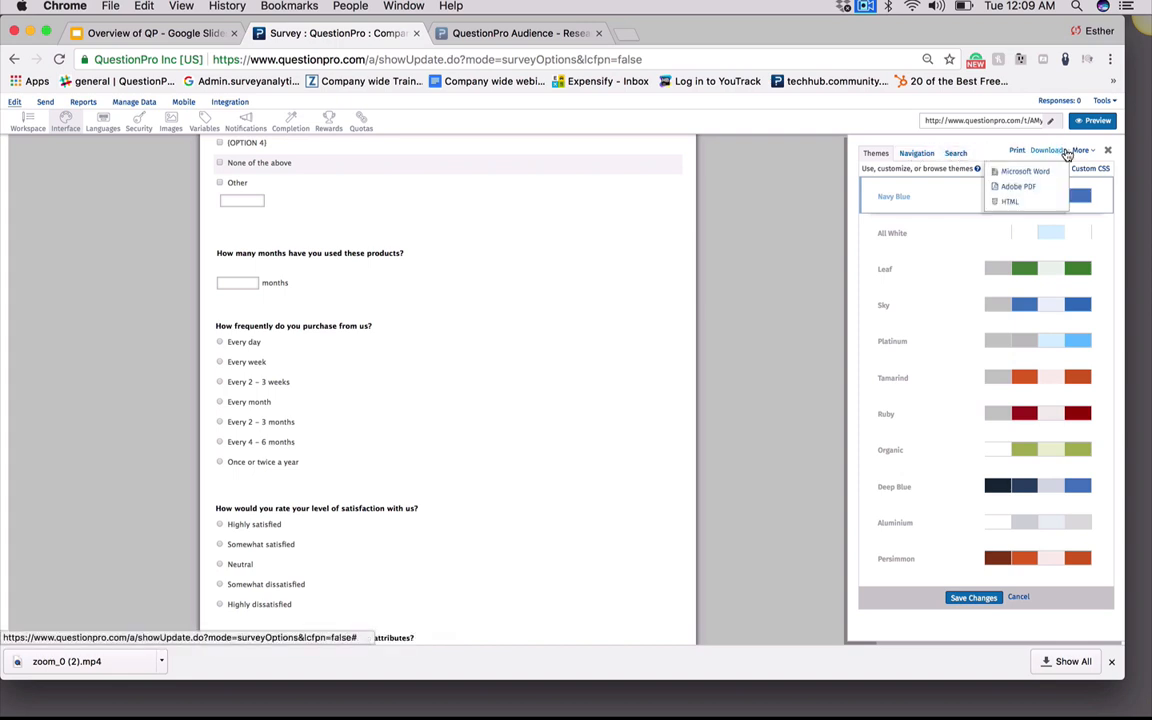
left_click(1087, 151)
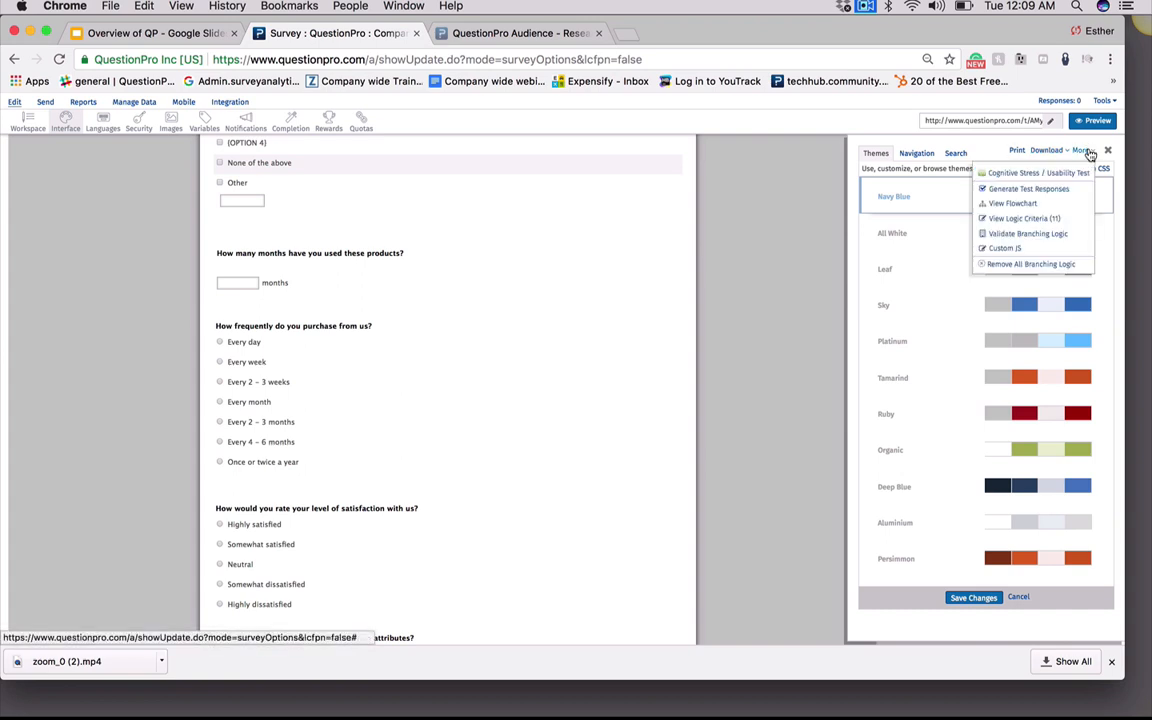
left_click(984, 148)
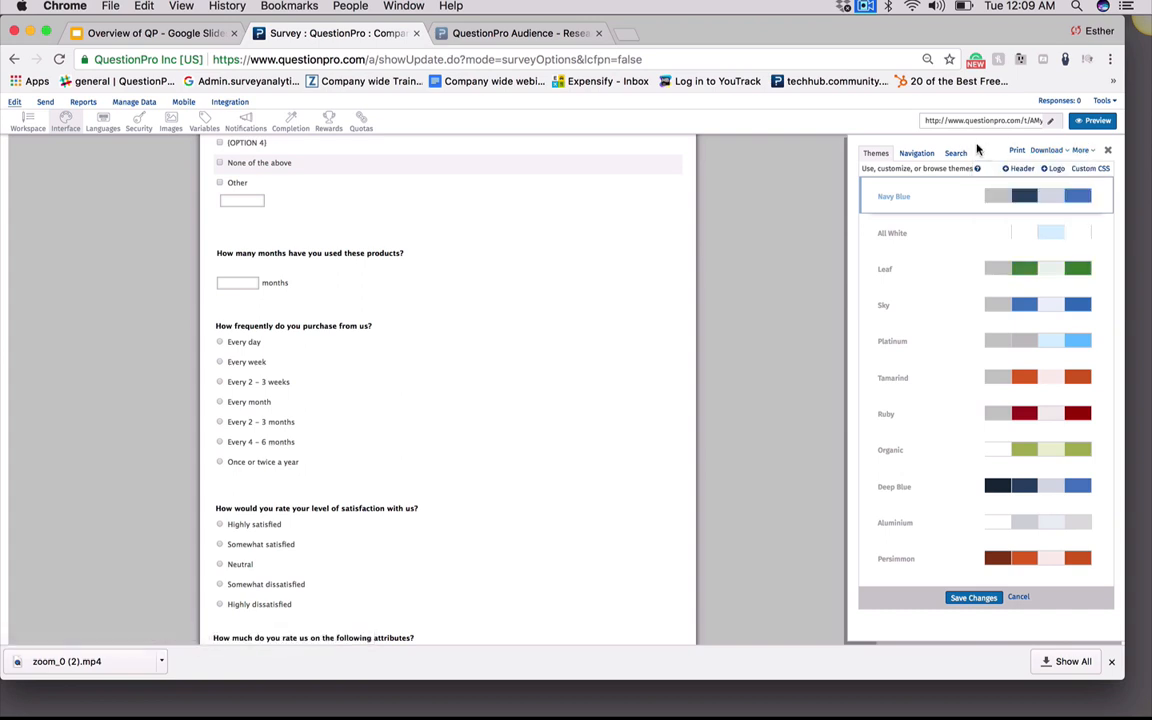
Preview several themes and apply the Chive theme to the survey, saving the changes
left_click(936, 239)
left_click(934, 272)
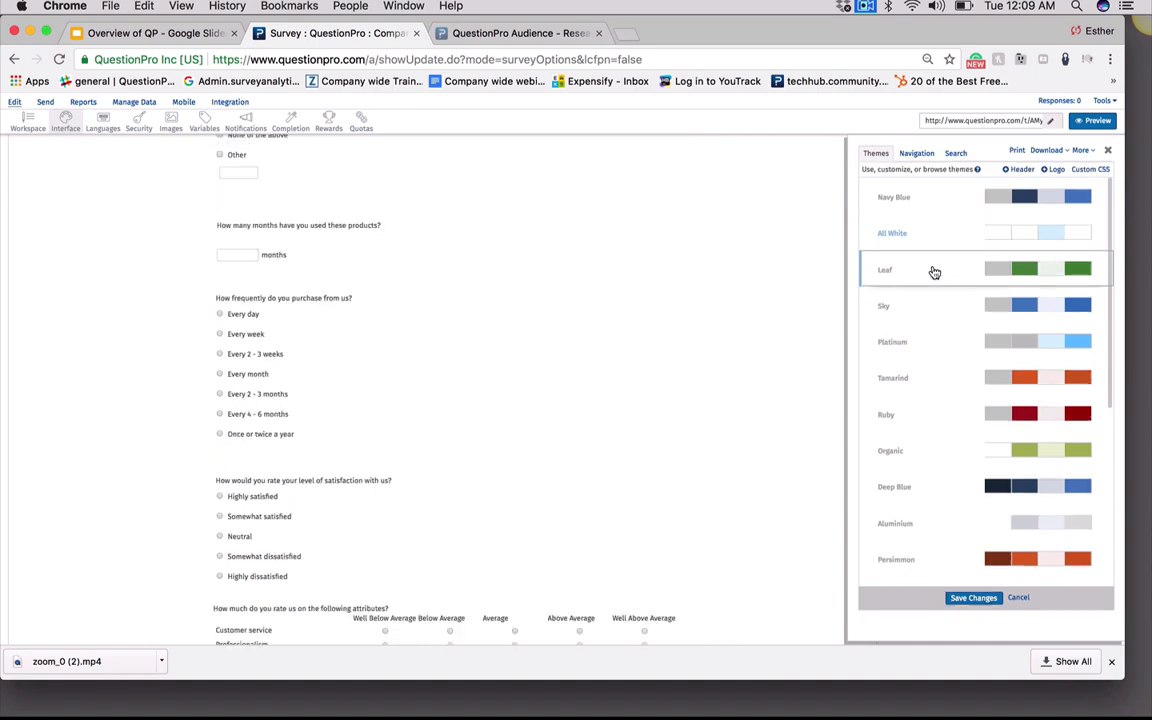
left_click(941, 304)
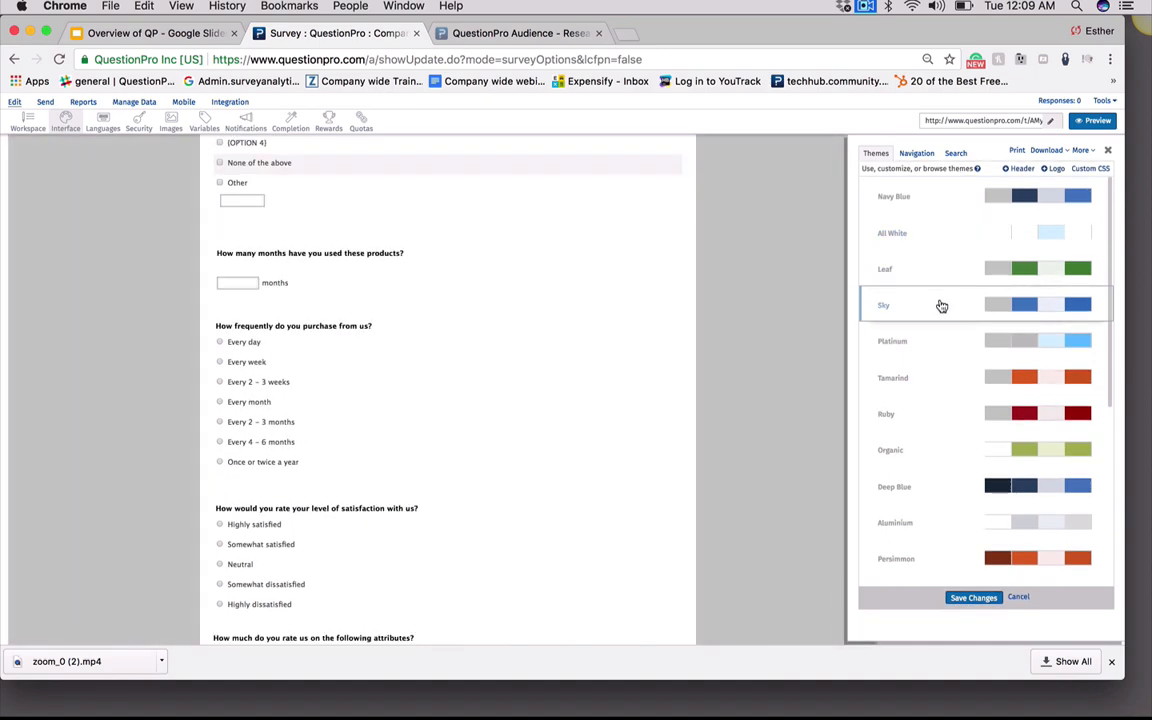
left_click(946, 340)
left_click(946, 379)
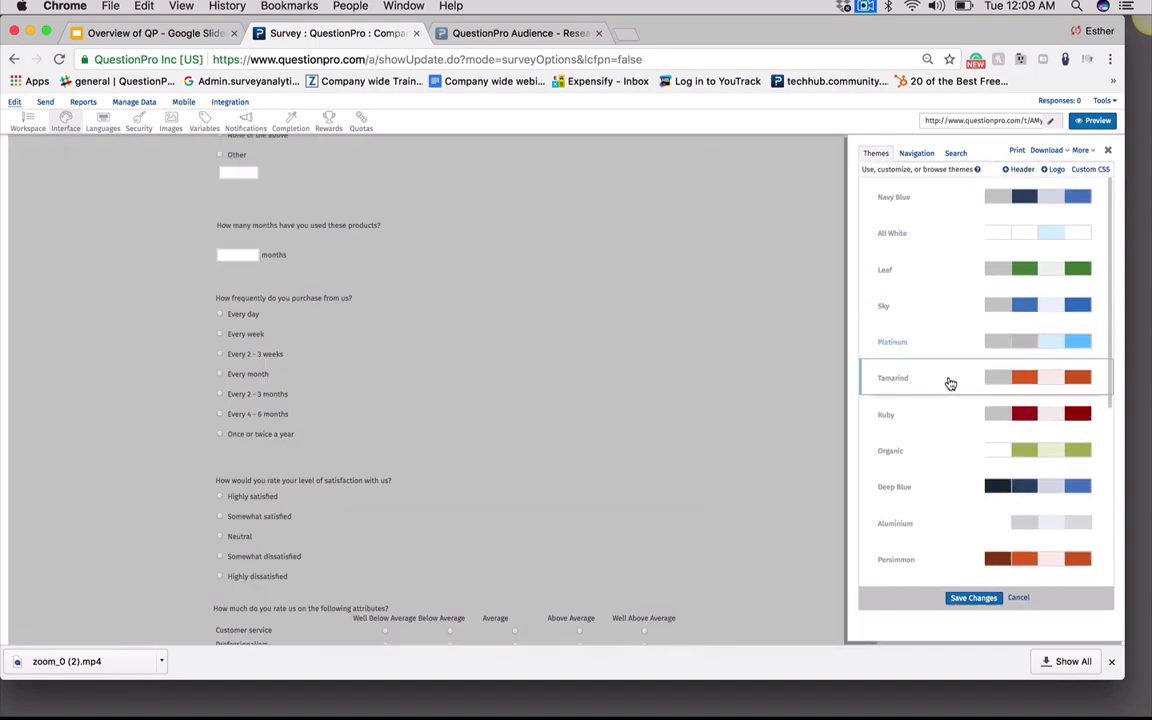
left_click(952, 417)
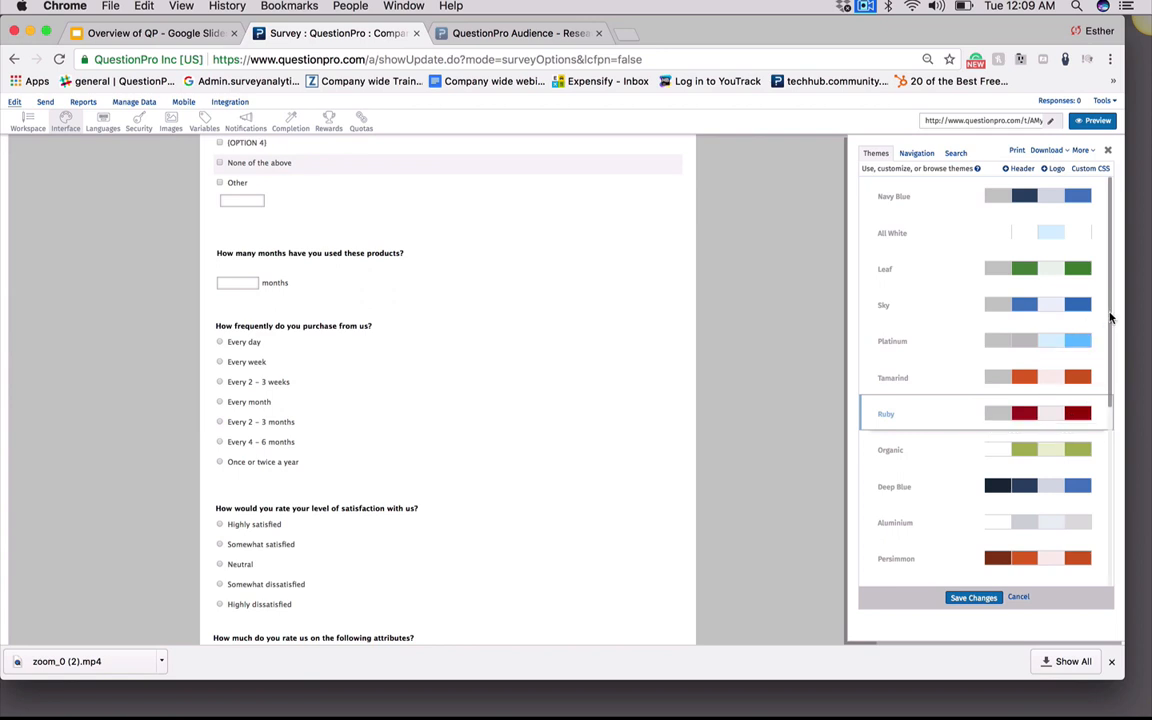
left_click_drag(1108, 320, 1120, 397)
scroll(1050, 400, "down", 5)
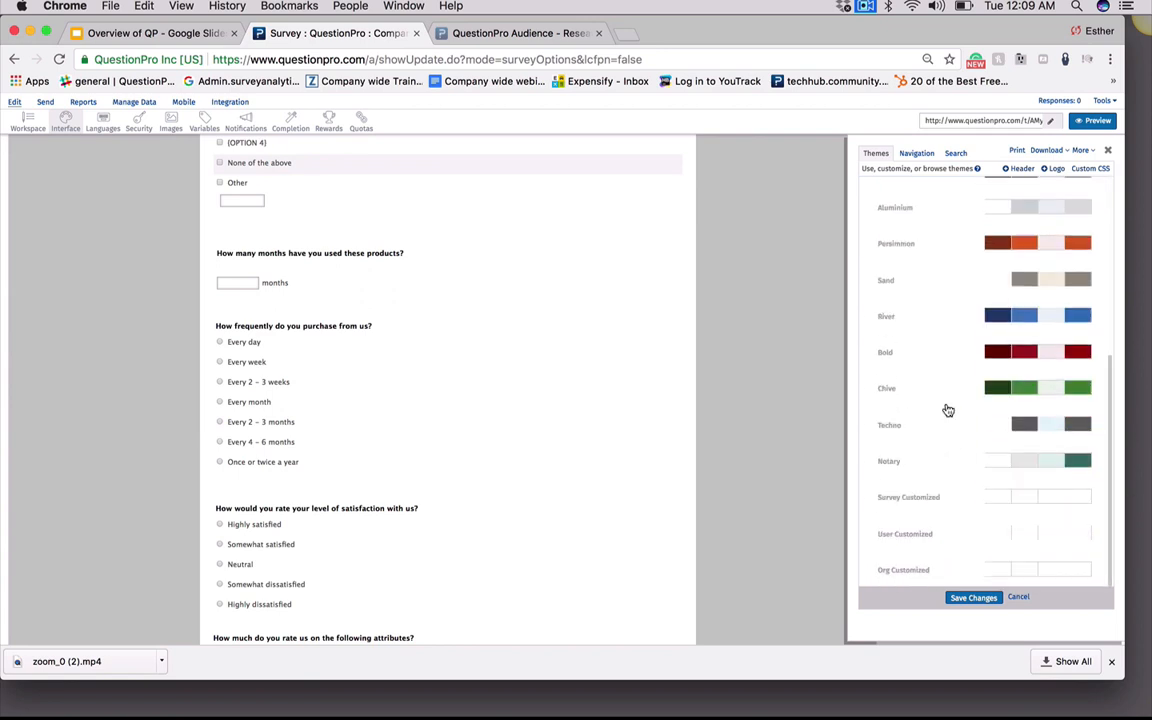
left_click(932, 390)
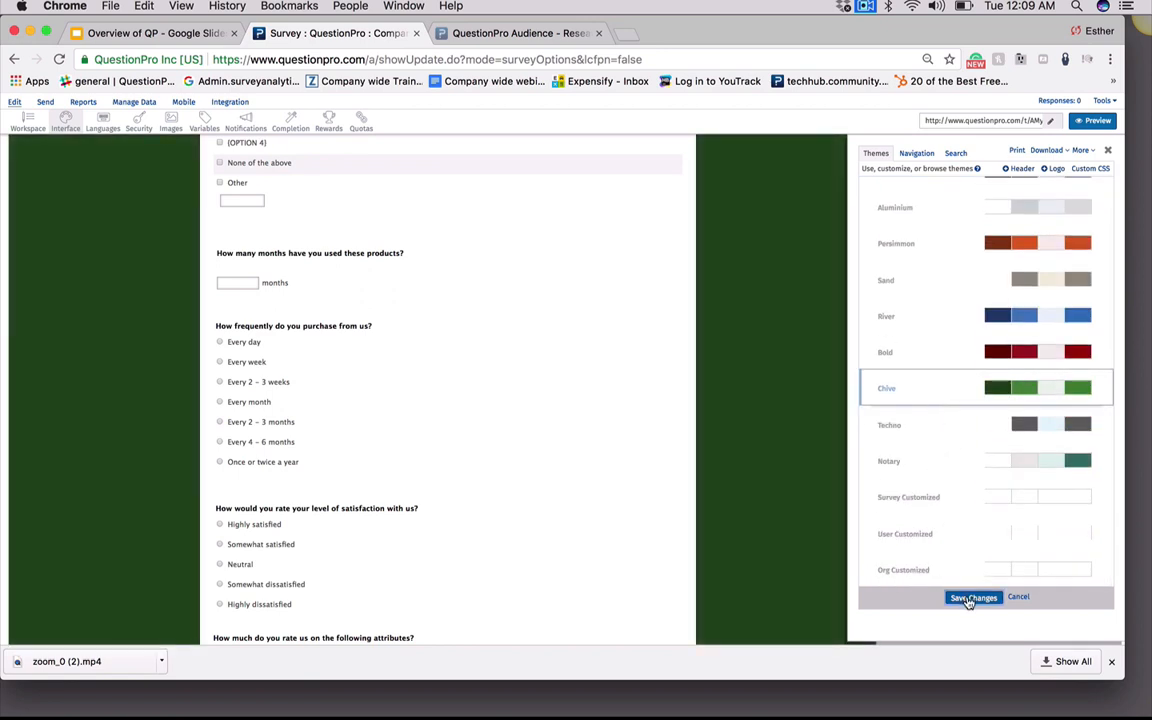
left_click(970, 598)
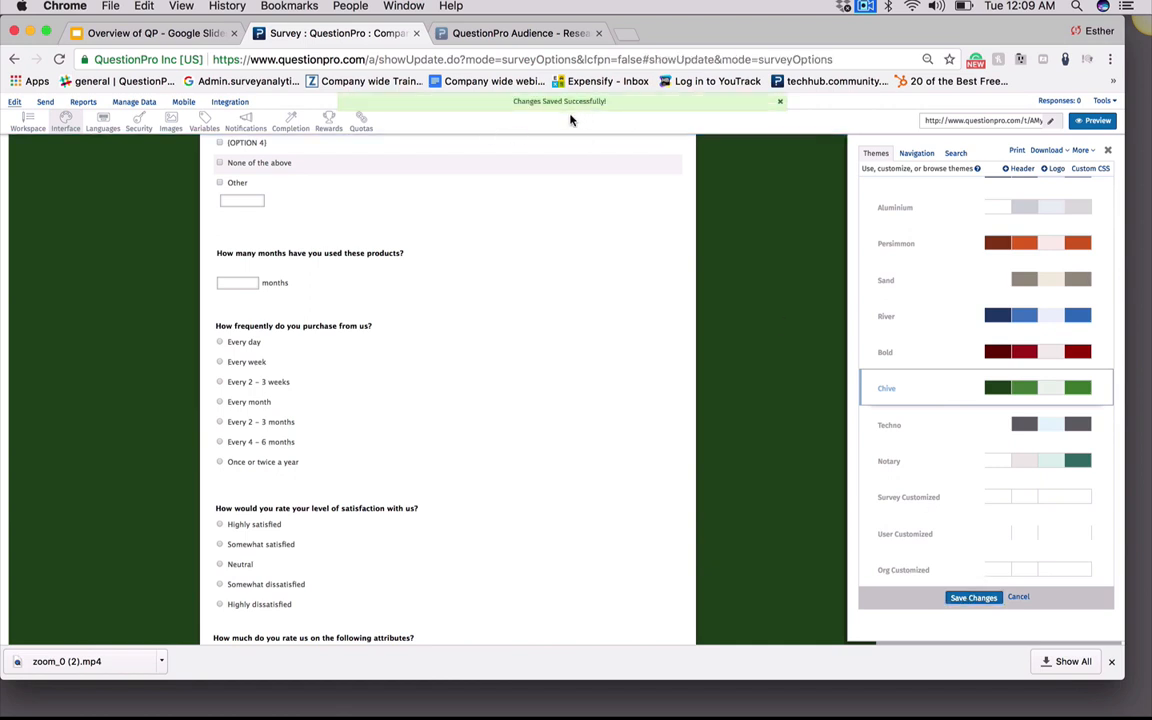
Open the Navigation settings and set the Progress Bar Location to Top Center
left_click(909, 155)
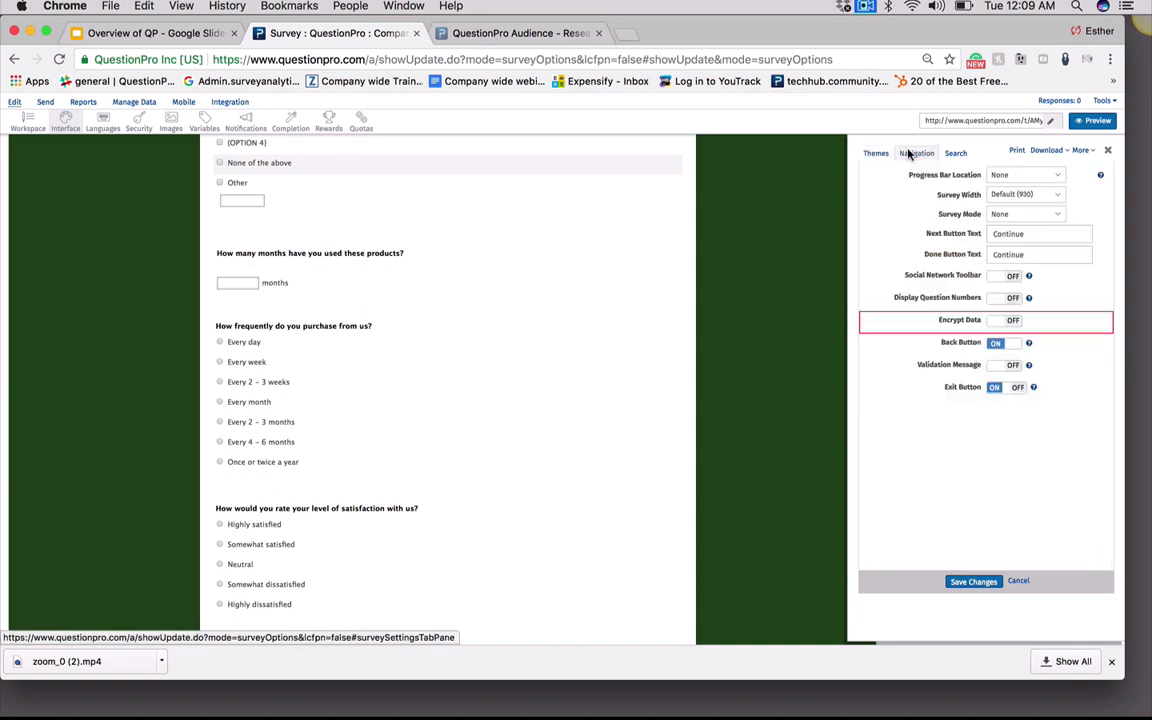
left_click(1025, 176)
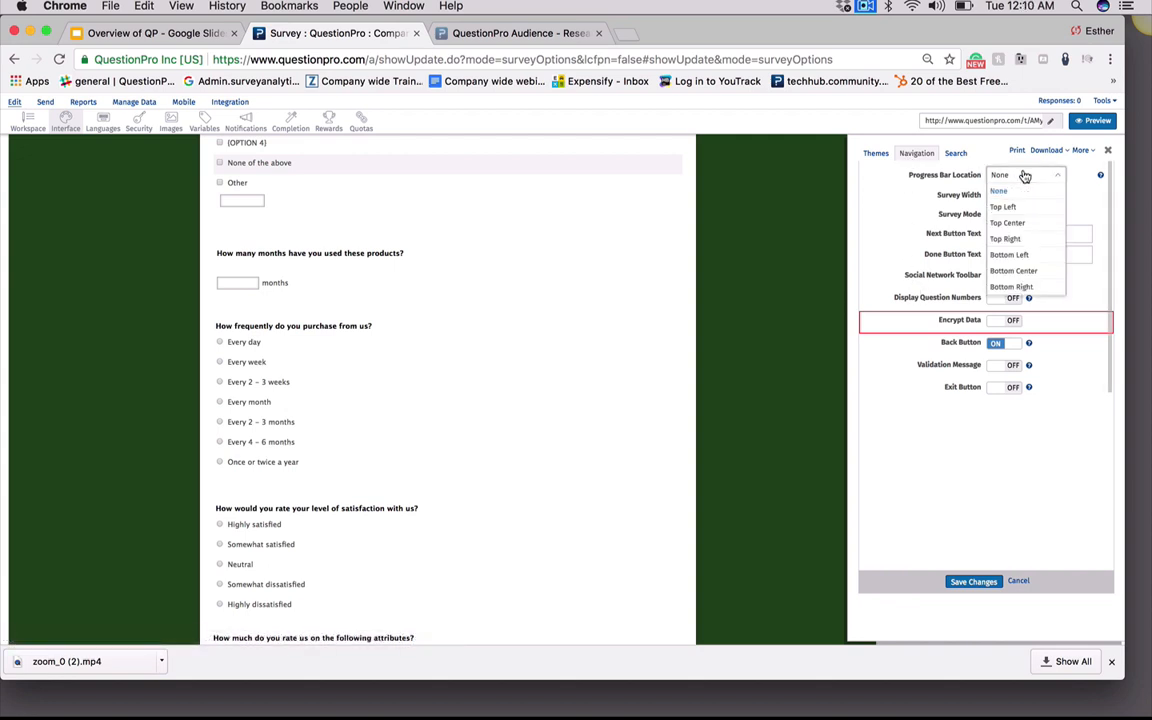
left_click(1018, 223)
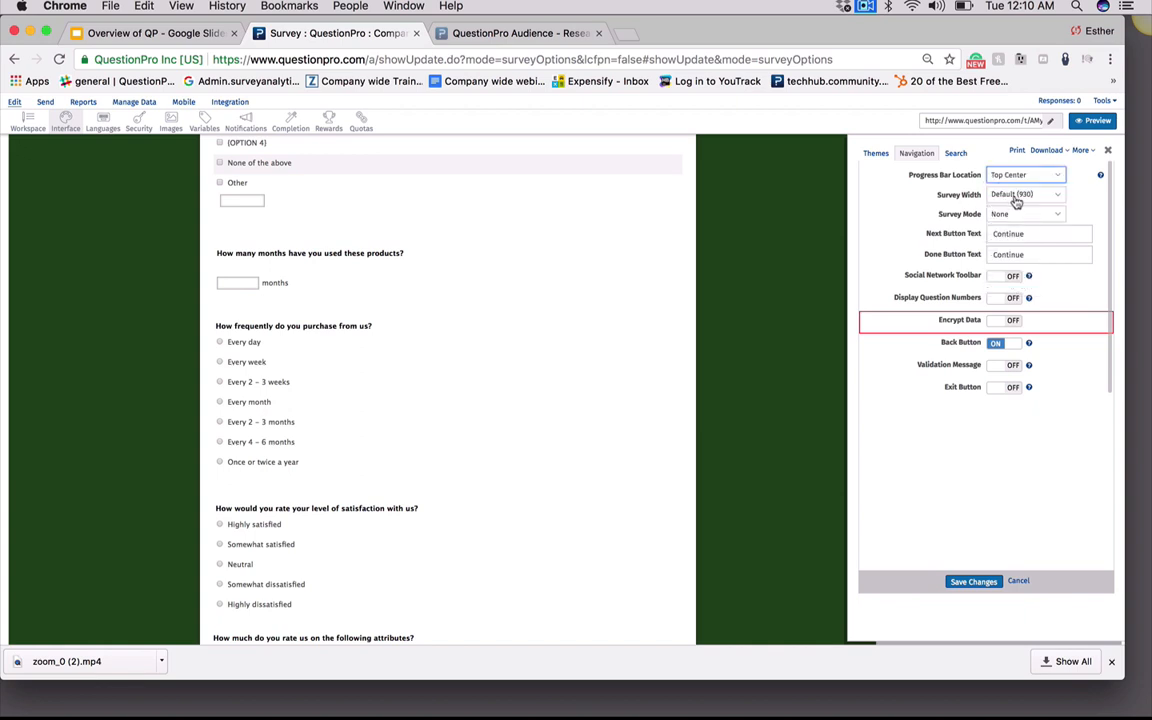
Set the Survey Width to 850
left_click(1014, 196)
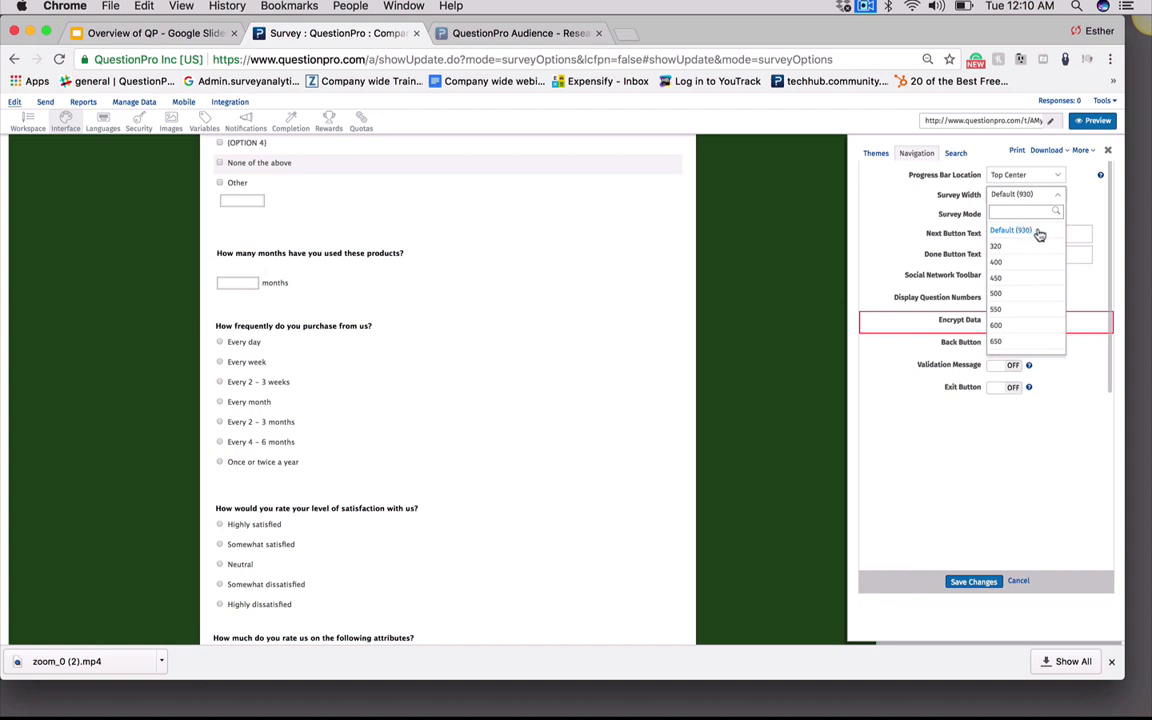
scroll(1020, 340, "down", 1)
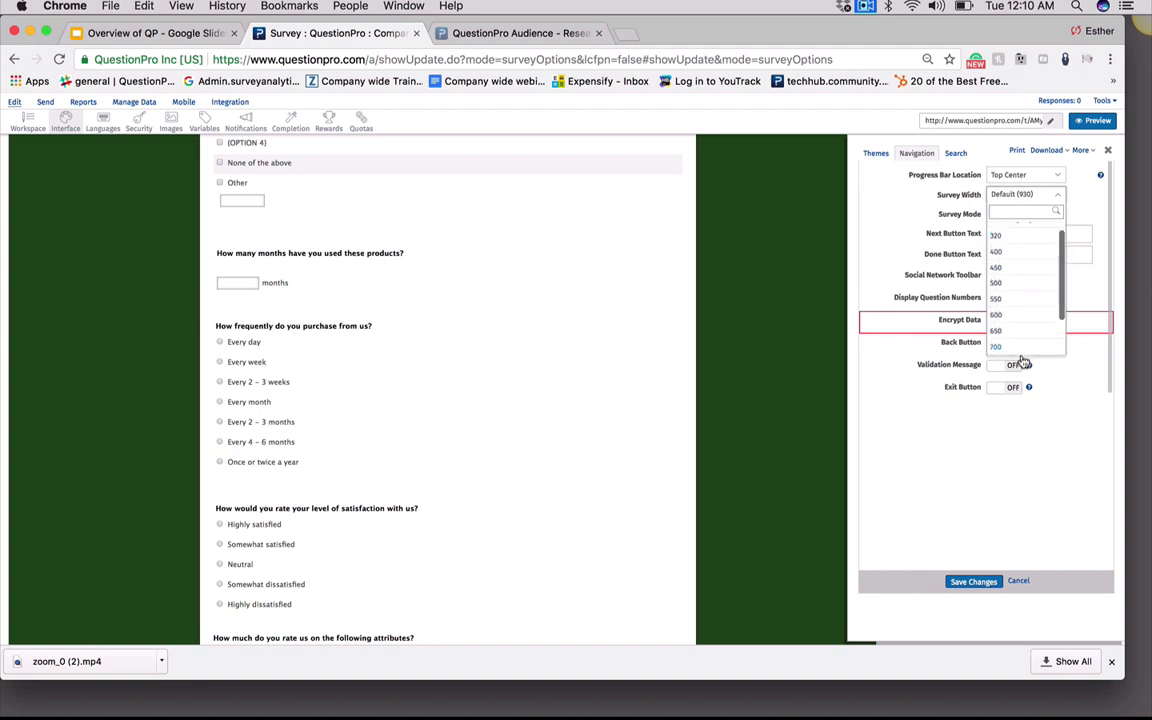
left_click(996, 330)
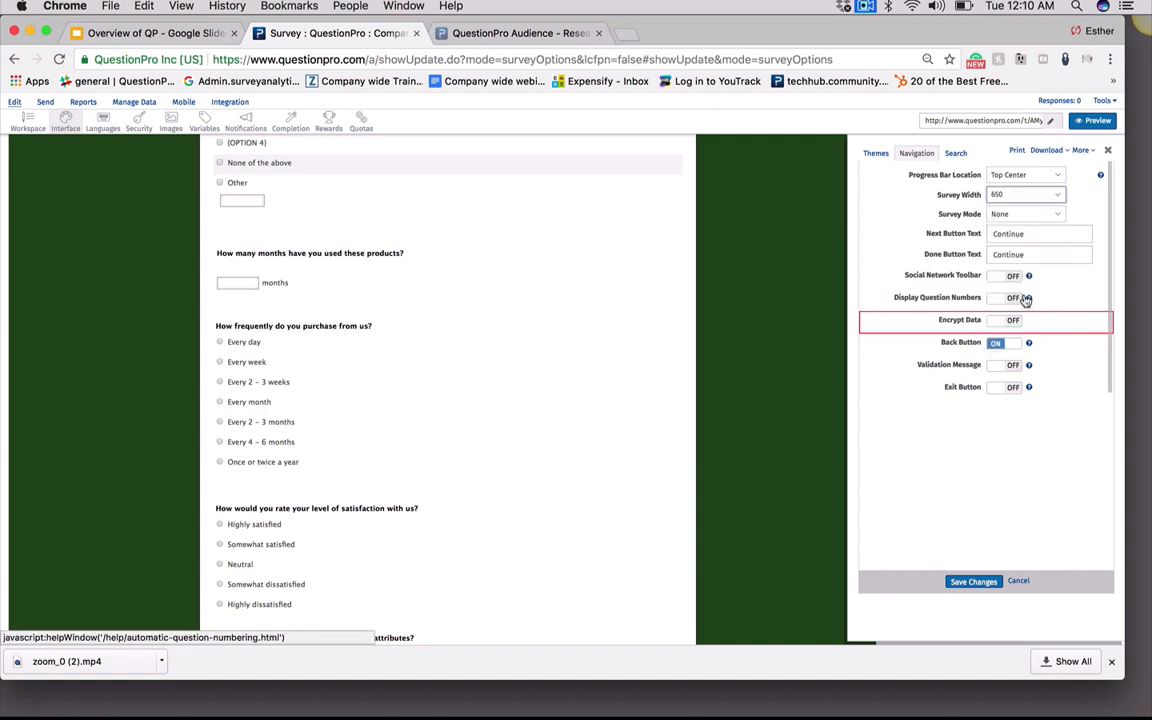
left_click(1055, 194)
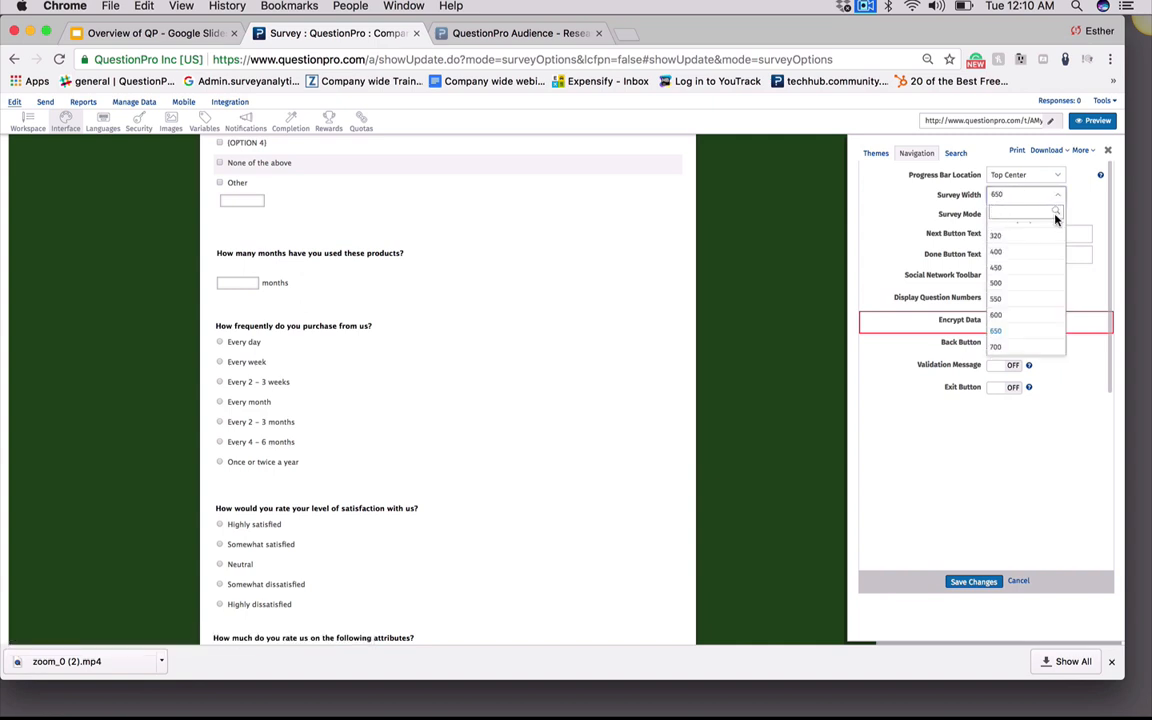
scroll(1021, 296, "up", 1)
left_click_drag(1061, 256, 1070, 331)
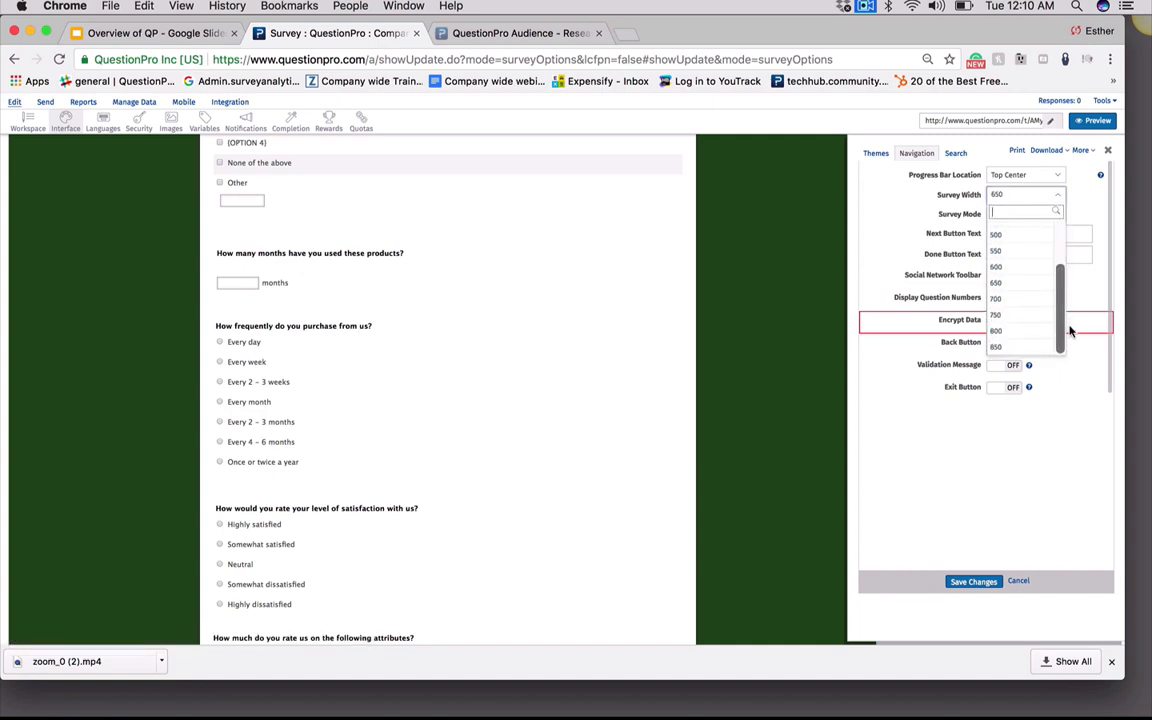
left_click(1003, 350)
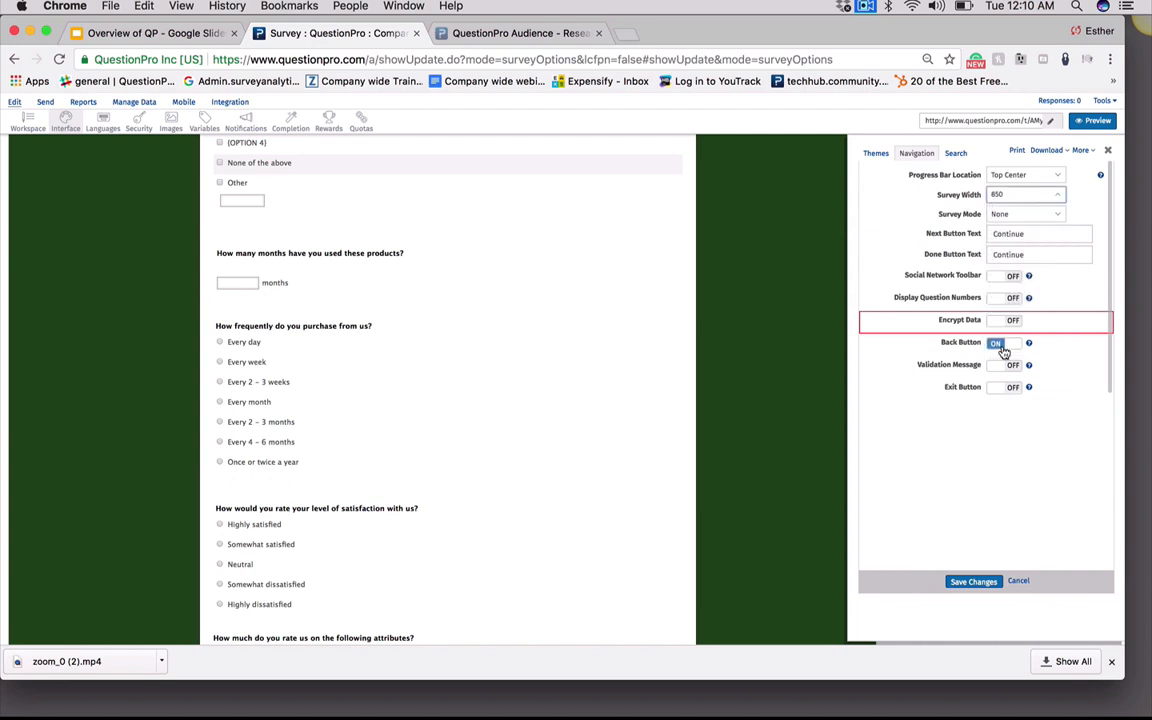
Examine the Survey Mode options and the Next Button Text field
left_click(1030, 215)
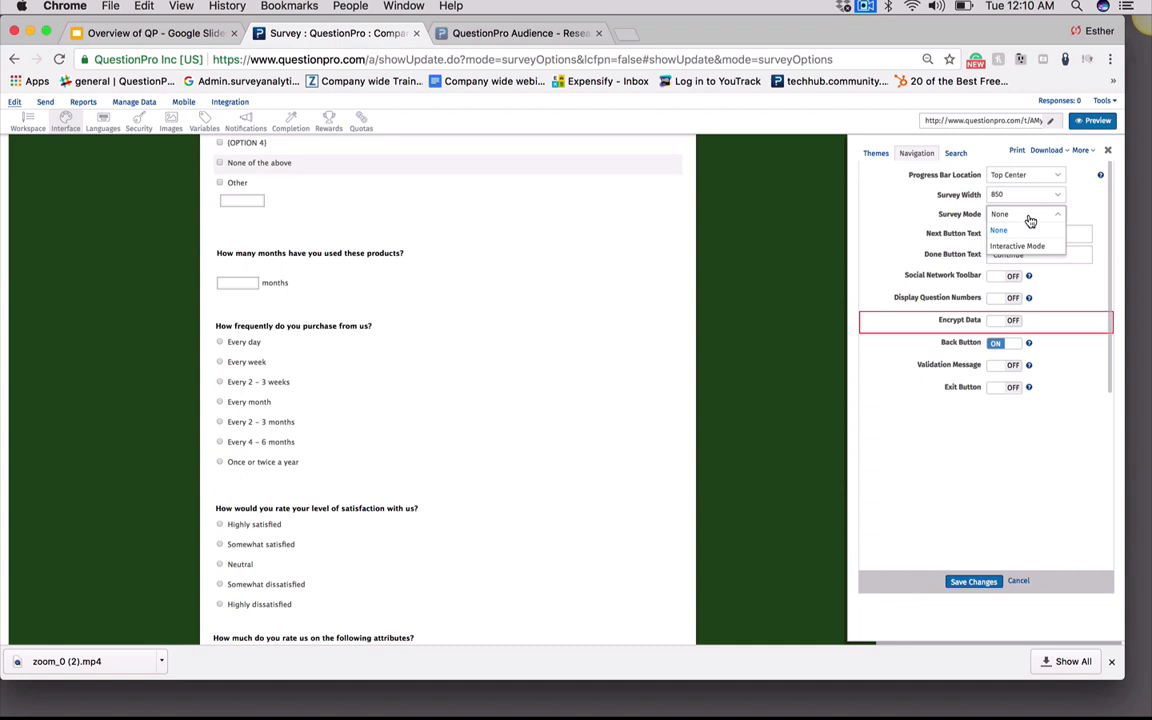
left_click(1070, 453)
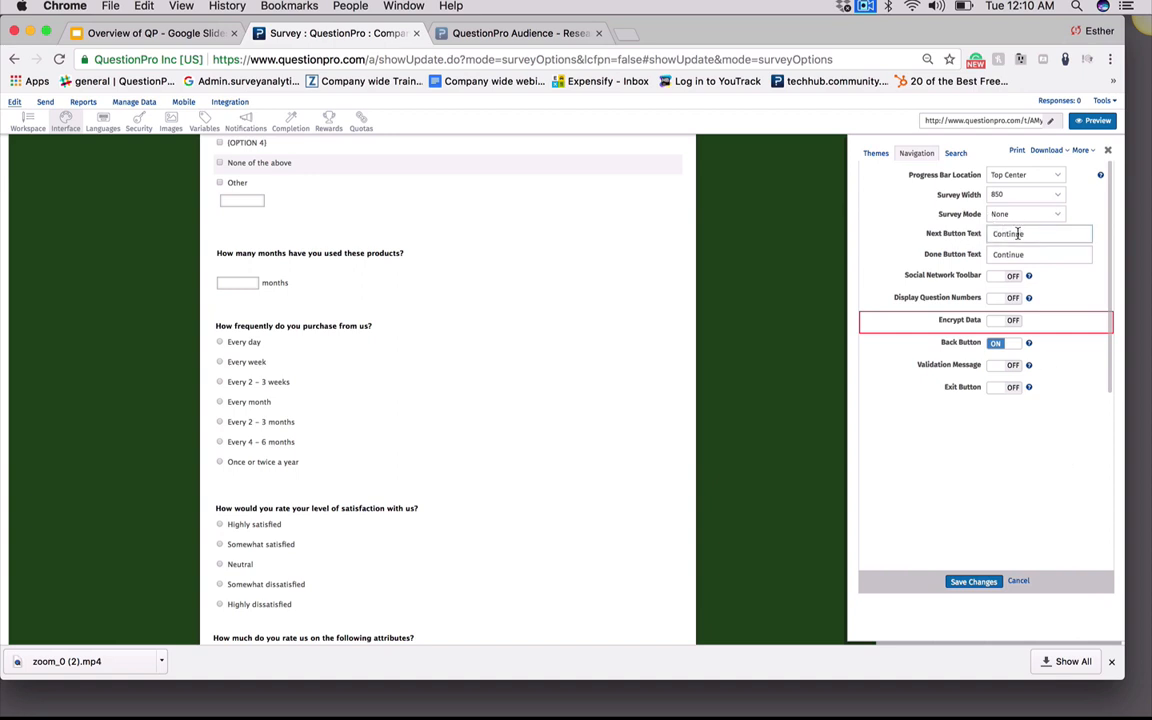
left_click_drag(1018, 233, 983, 238)
left_click(1049, 232)
left_click(1039, 260)
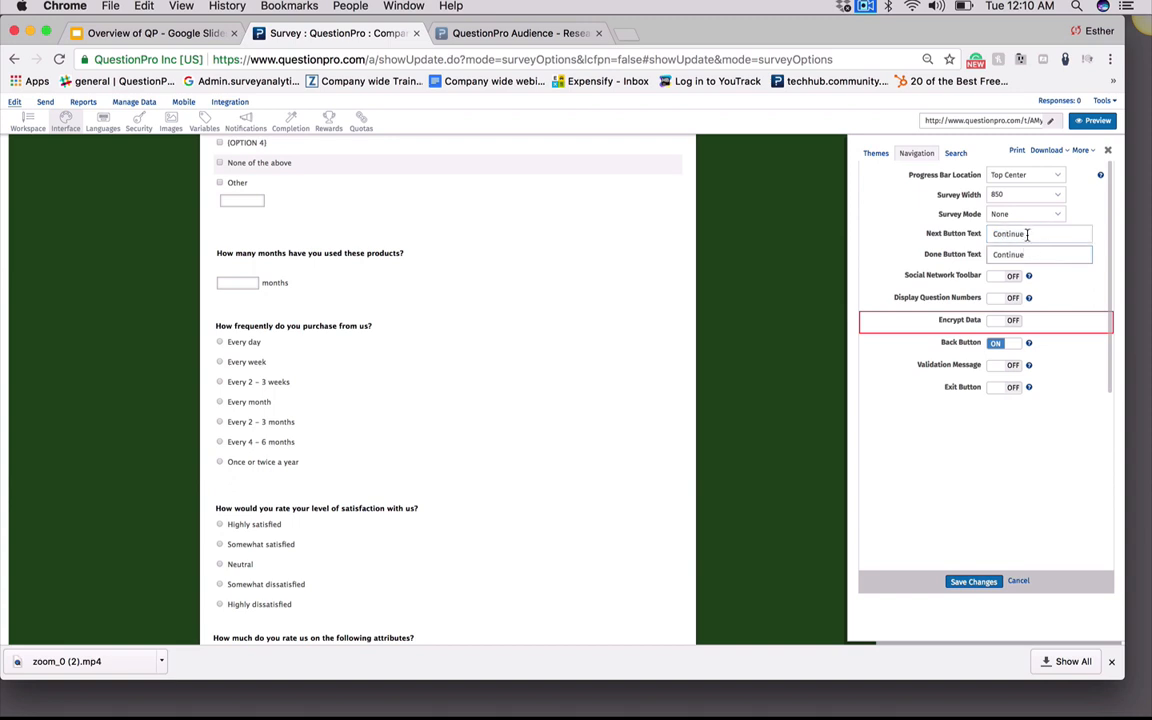
Turn the Social Network Toolbar and Display Question Numbers on and off again
left_click(1047, 277)
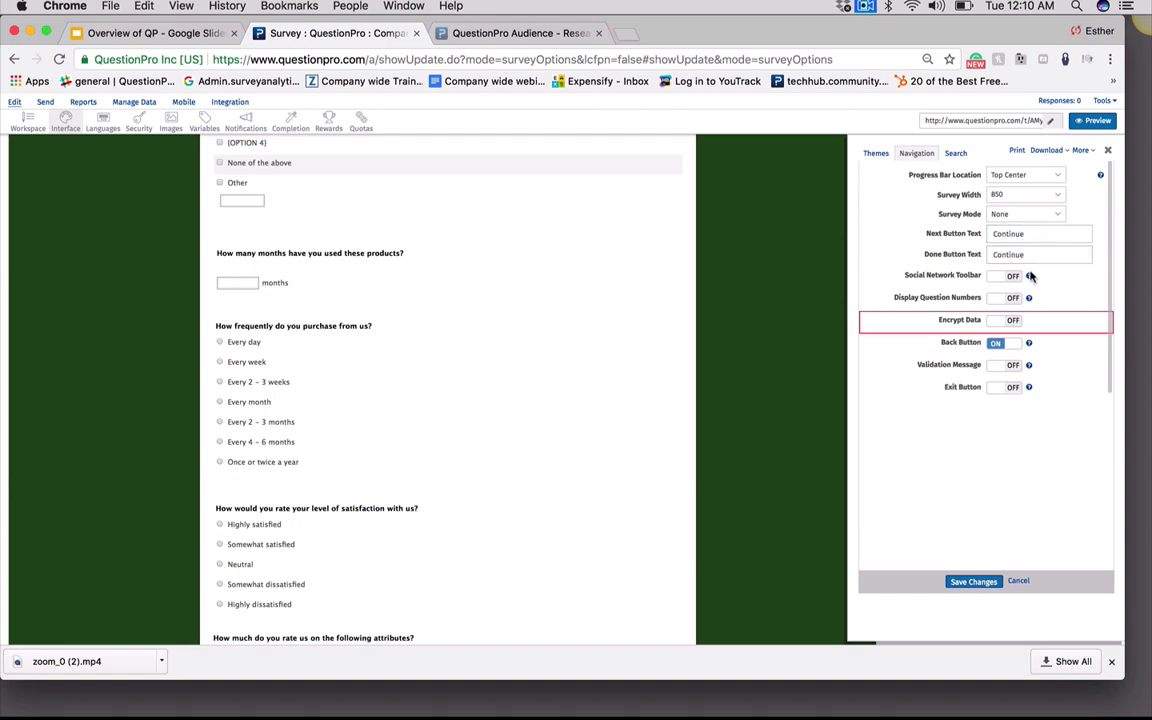
left_click(996, 277)
left_click(996, 277)
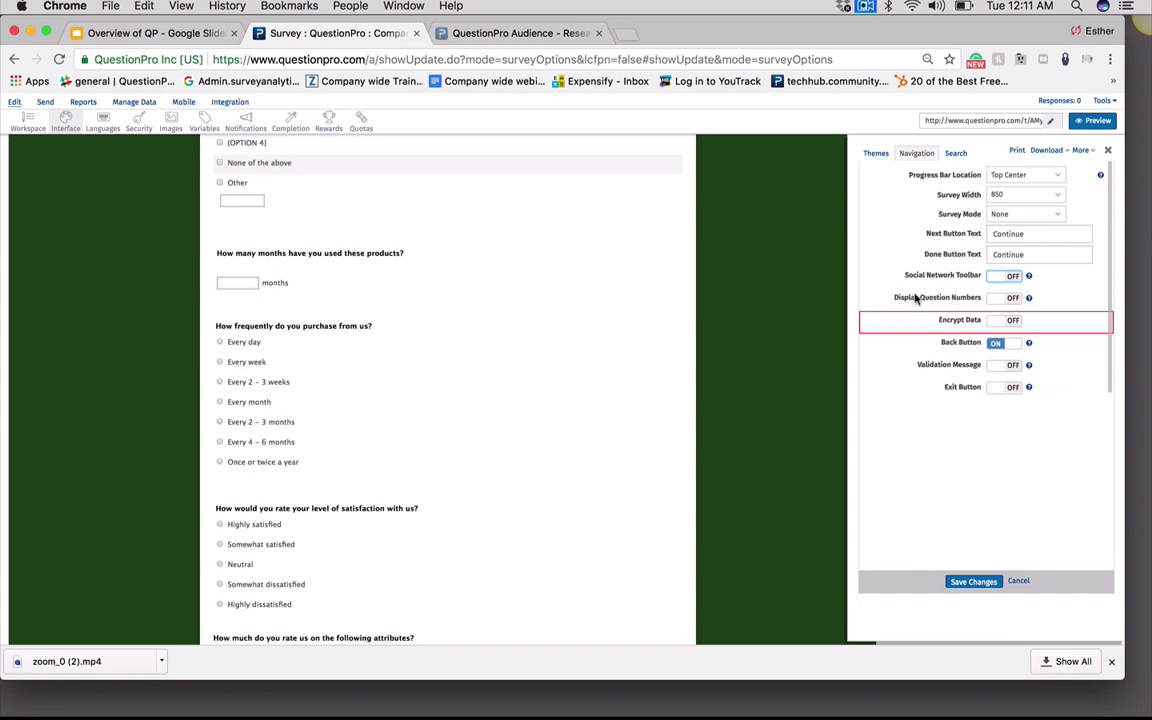
left_click(1006, 302)
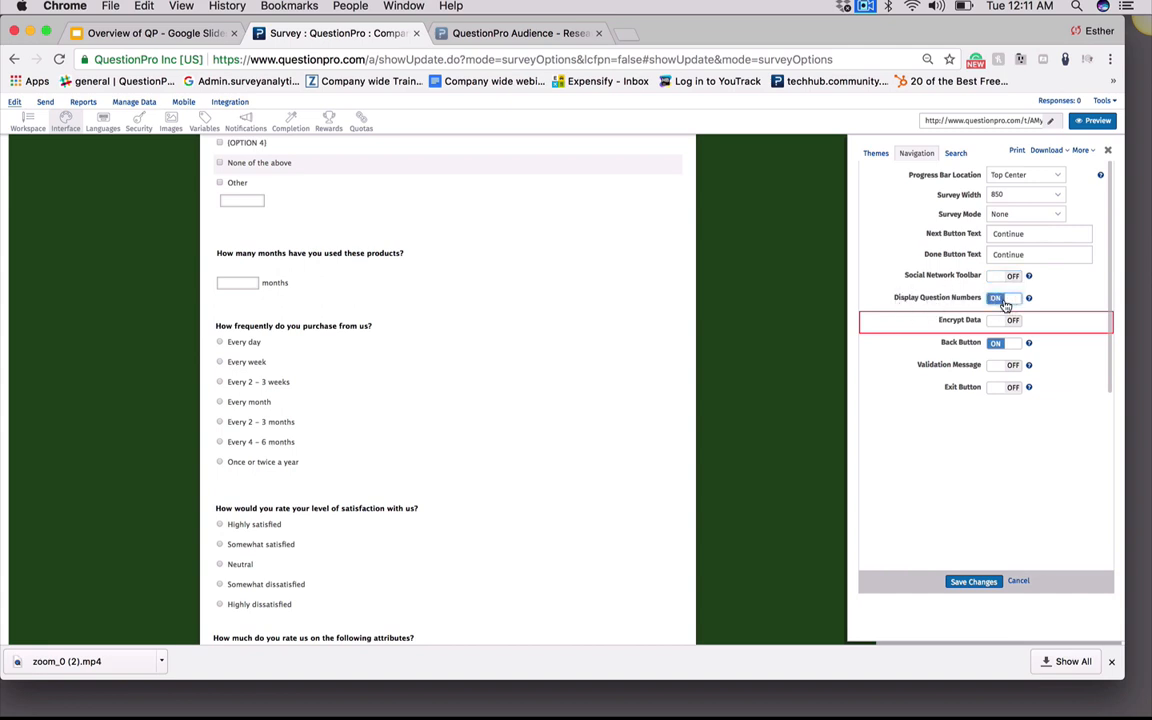
left_click(1006, 300)
Turn off the Back Button and turn on the Validation Message
left_click(1006, 347)
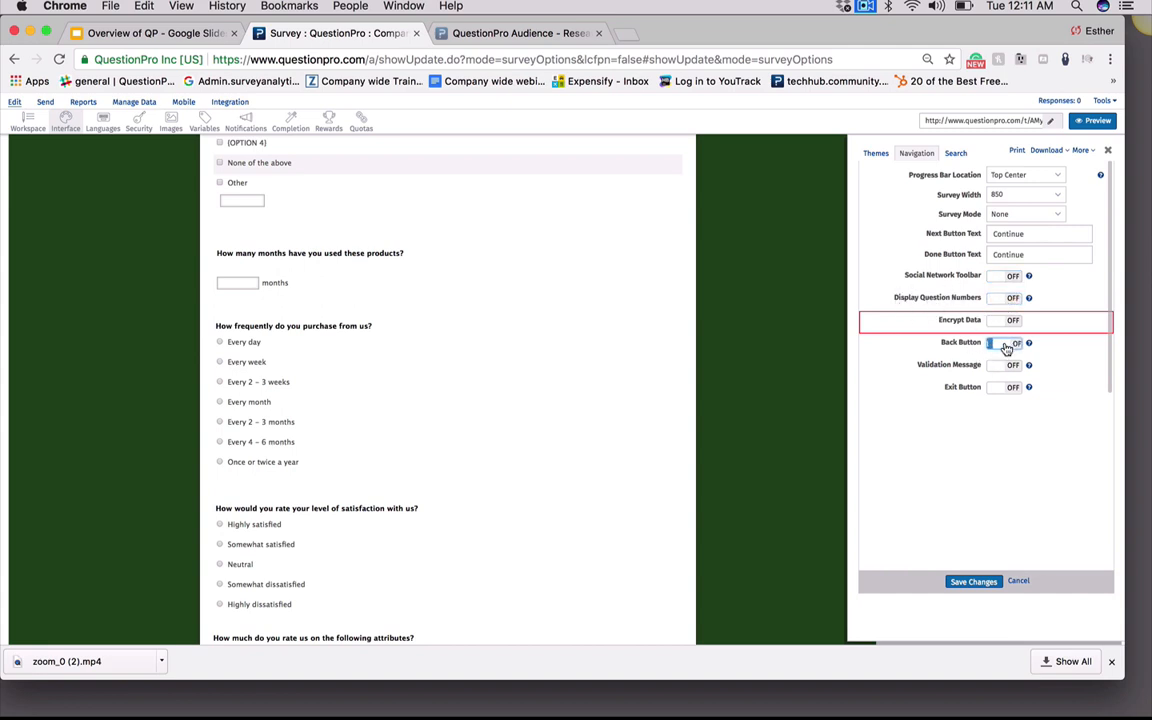
left_click(1006, 347)
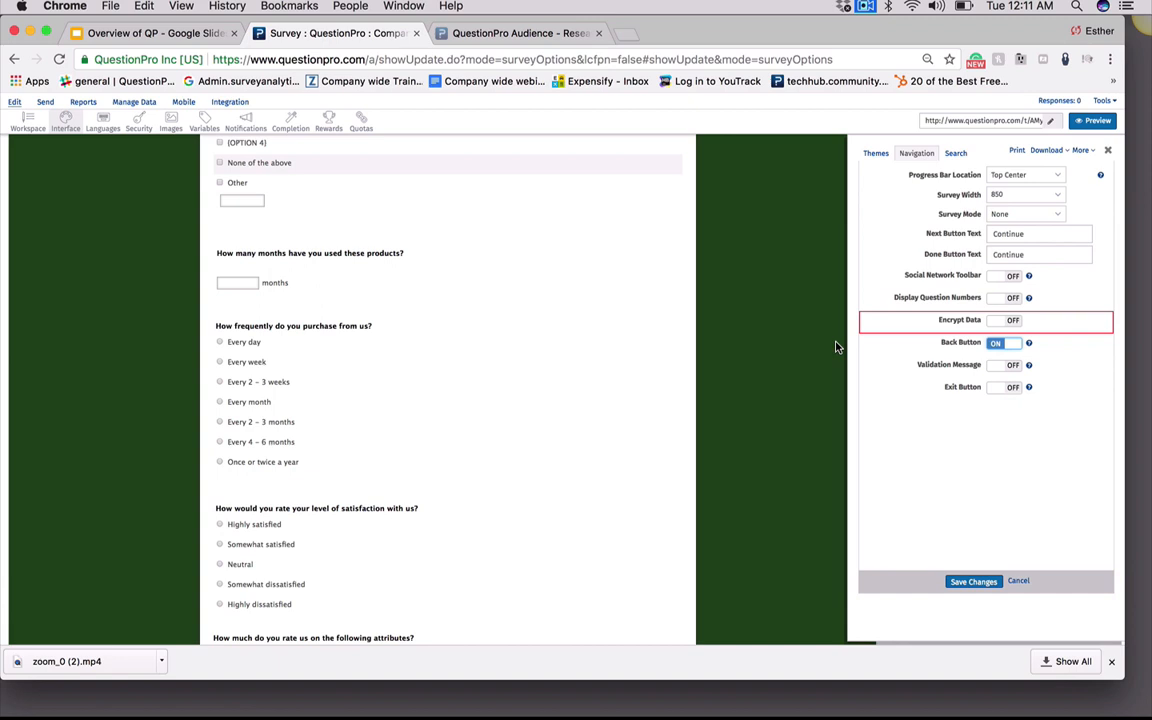
left_click(1006, 343)
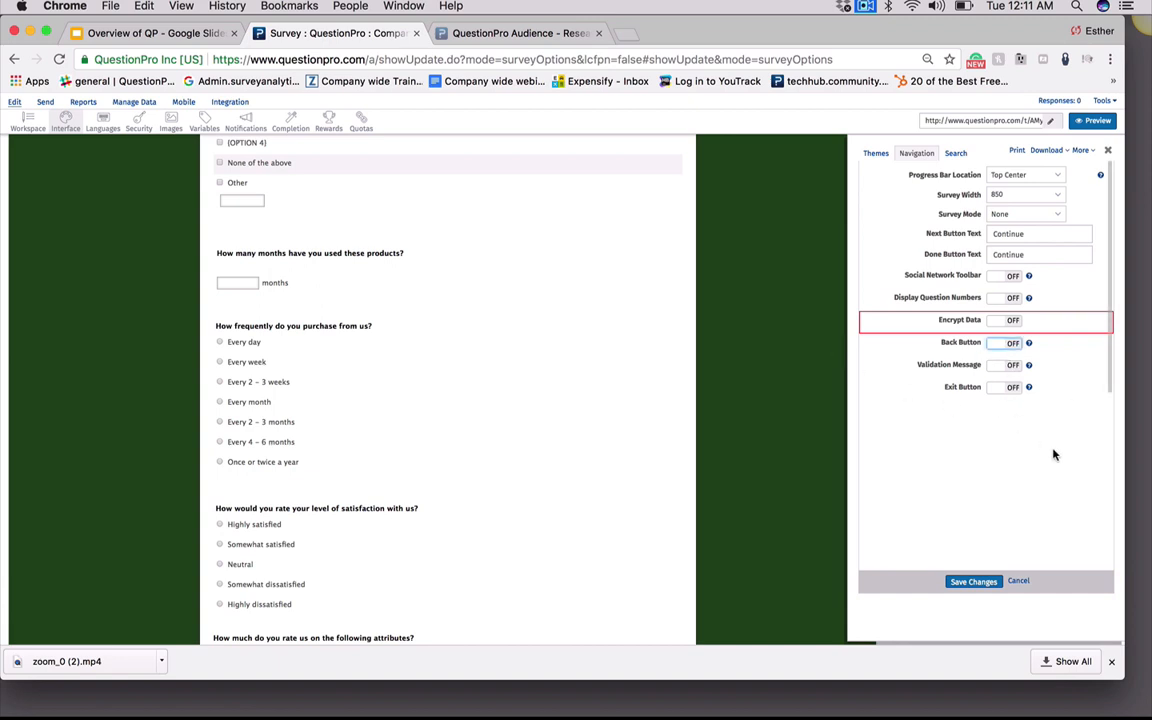
left_click(1006, 365)
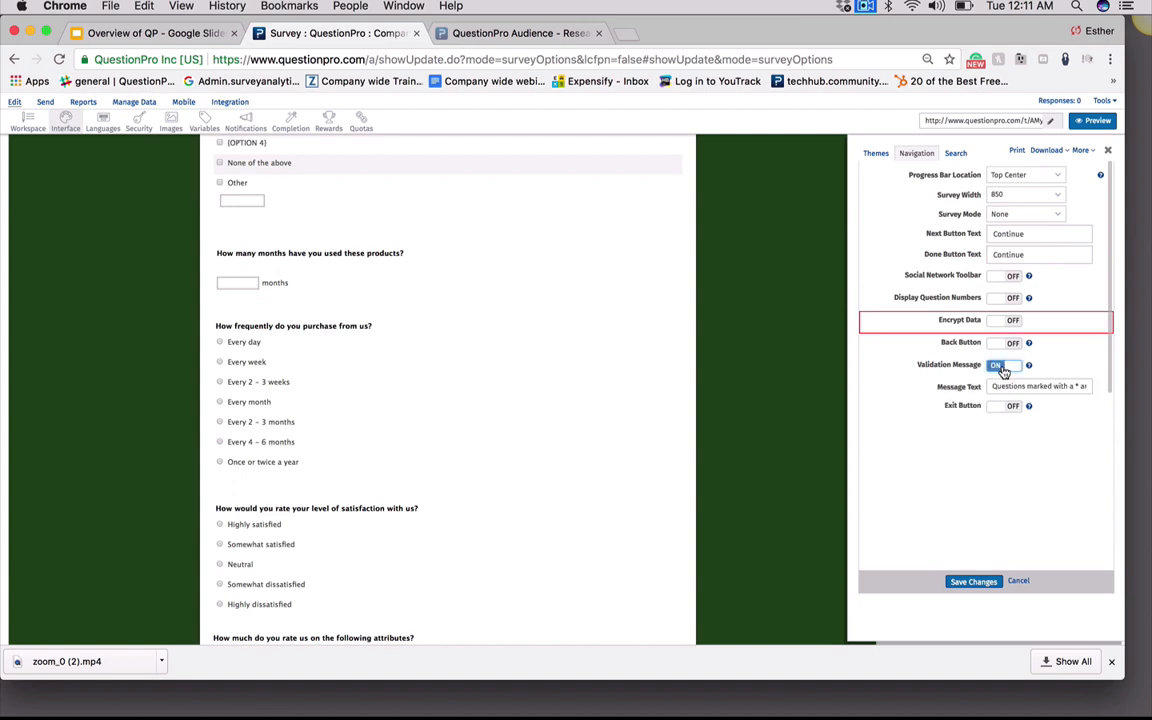
Review the validation Message Text
left_click_drag(1006, 385, 1146, 395)
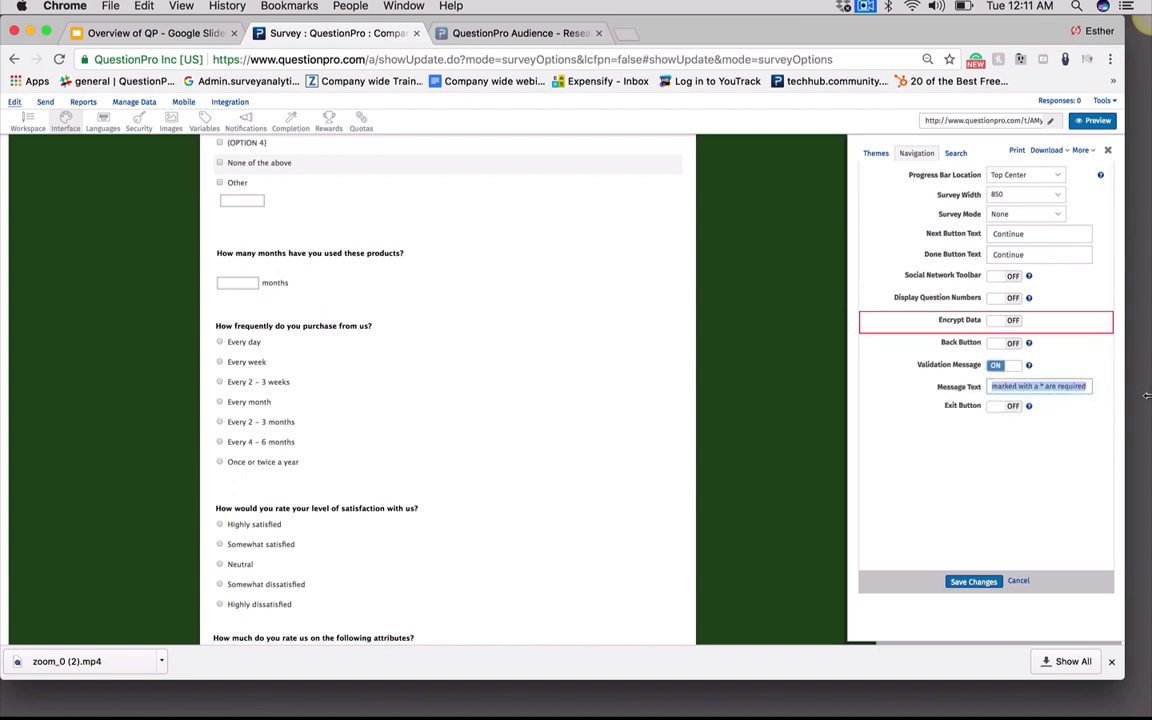
left_click(1080, 436)
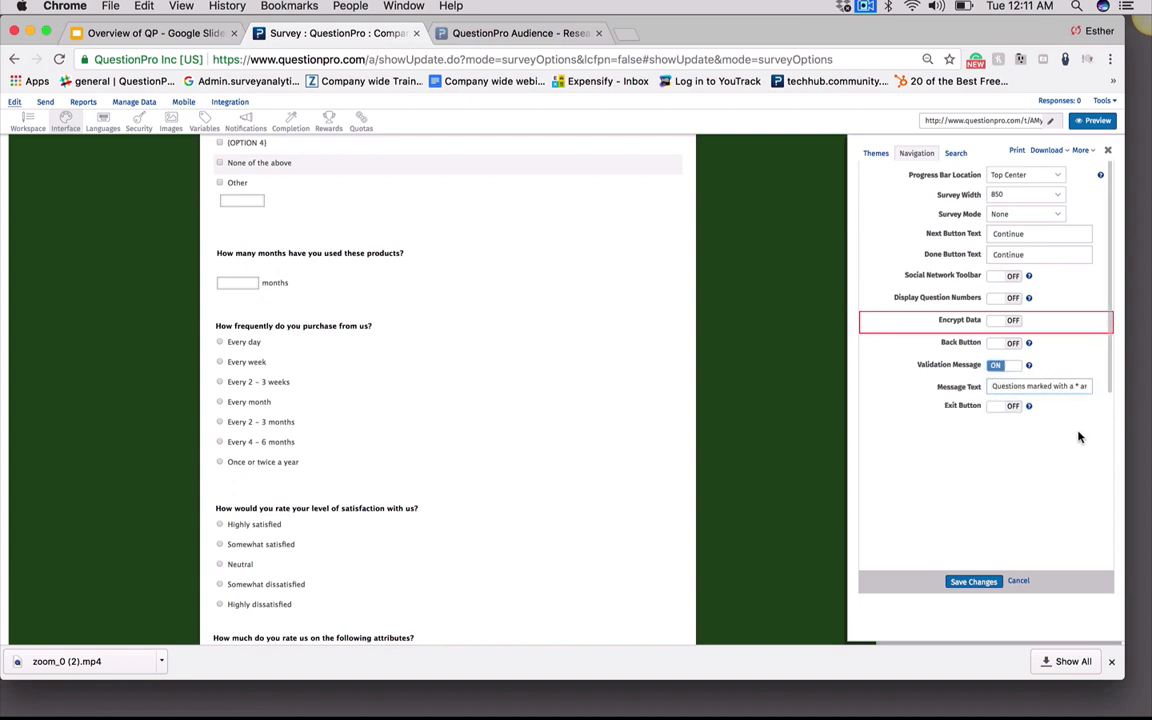
left_click_drag(993, 387, 1085, 390)
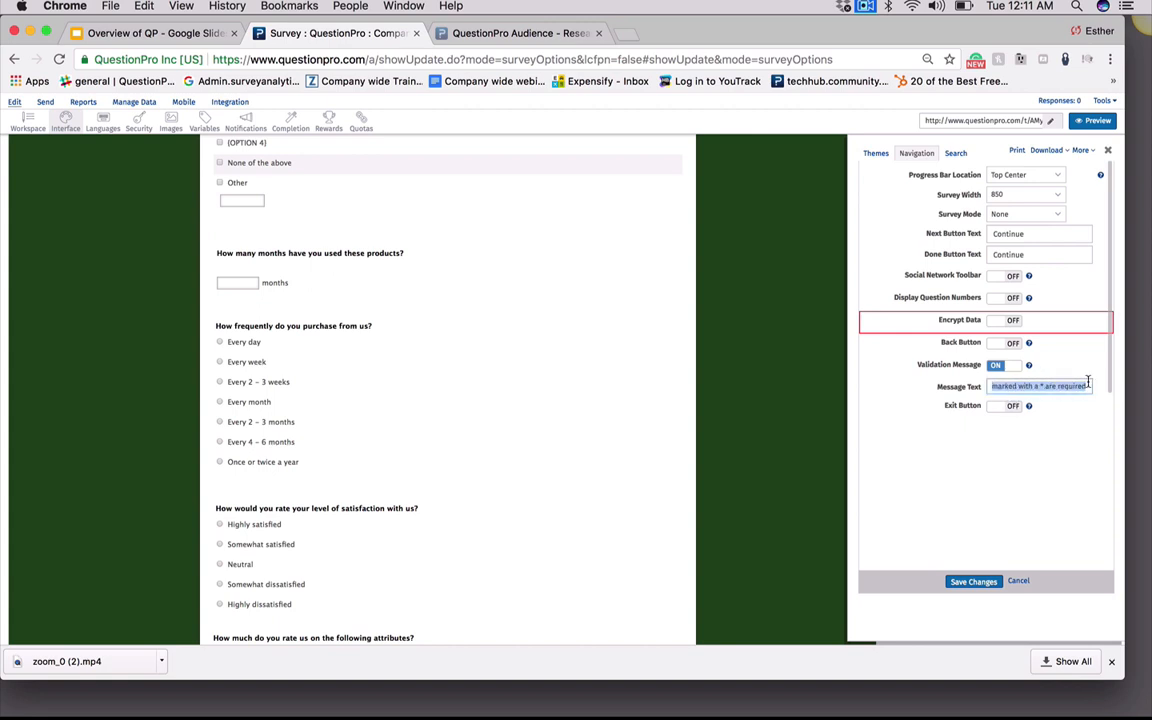
left_click(1072, 436)
Try the Exit Button with its Exit URL field, then save the navigation settings
left_click(998, 408)
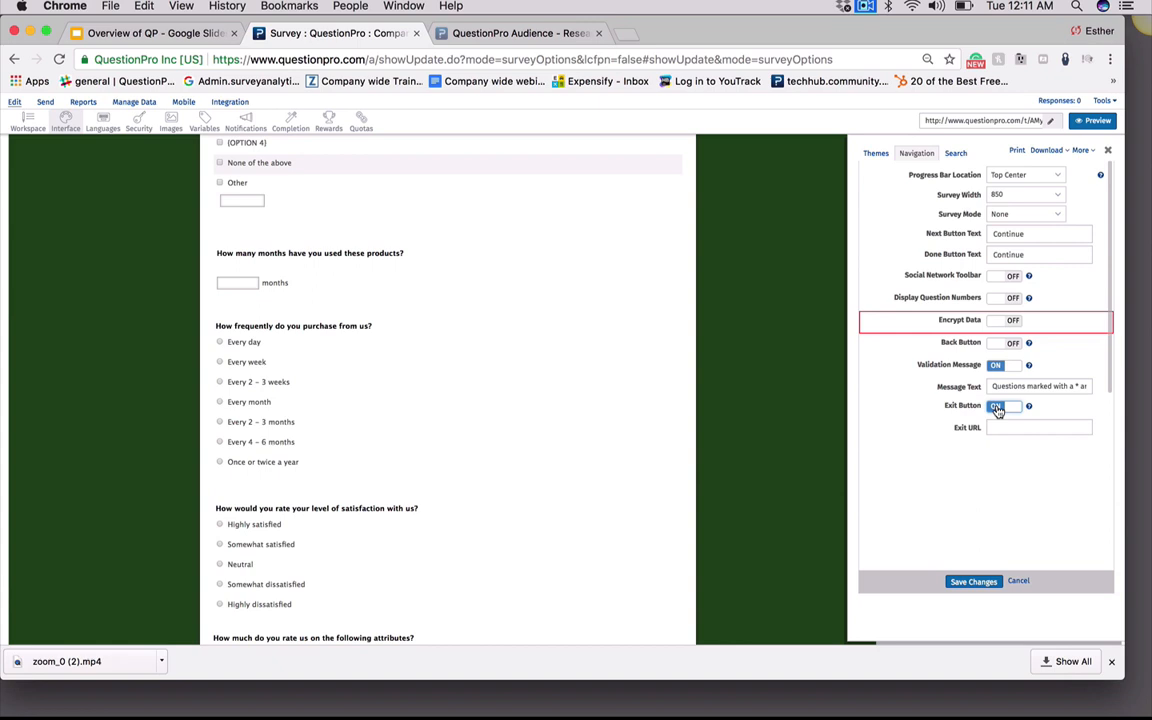
left_click(1002, 425)
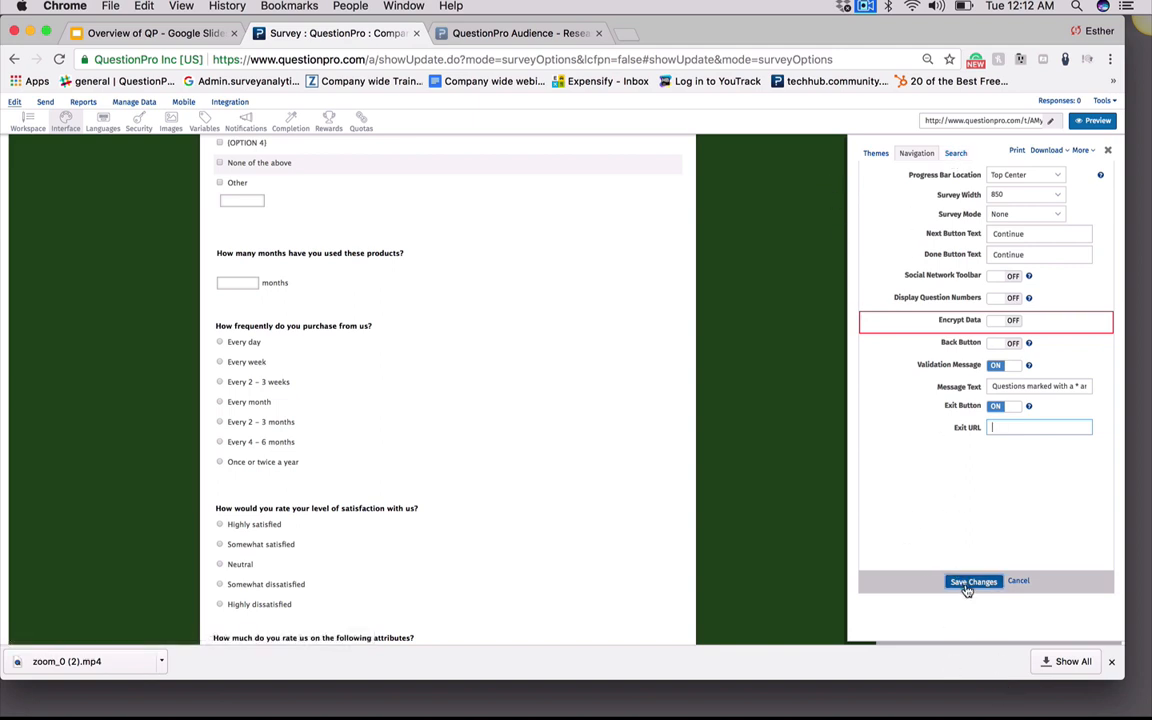
left_click(998, 406)
left_click(966, 588)
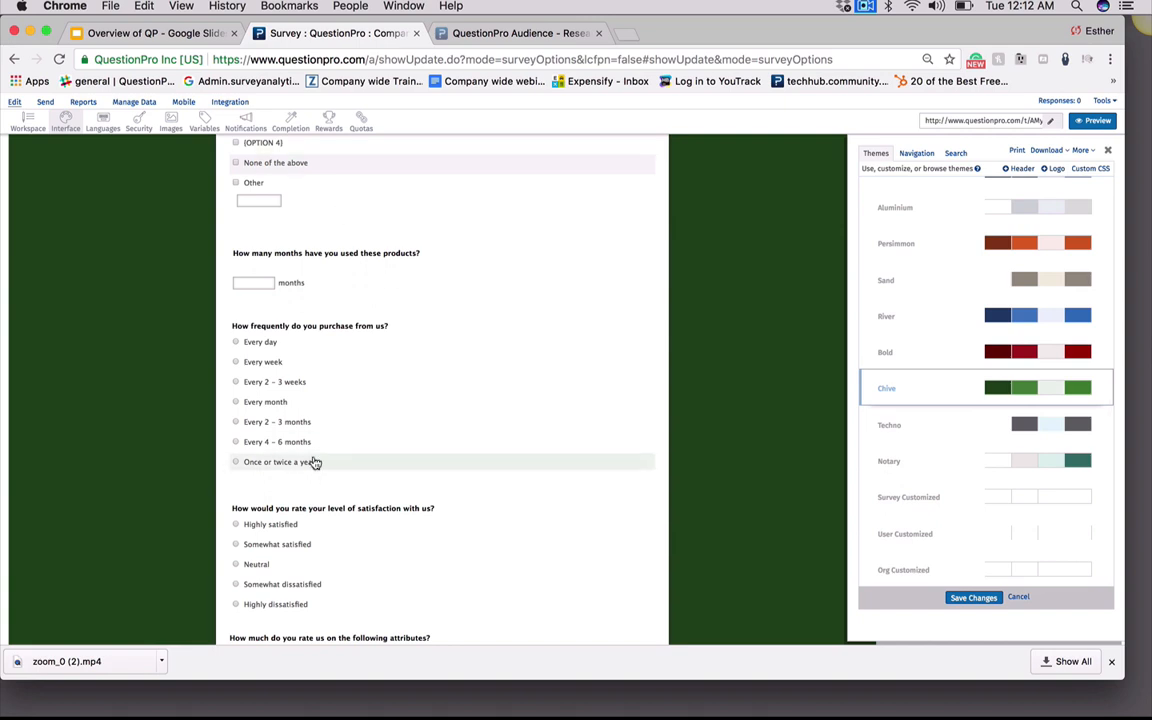
Replace all occurrences of "Every day" with "everyday" in the survey and save the changes
left_click(956, 153)
left_click(885, 187)
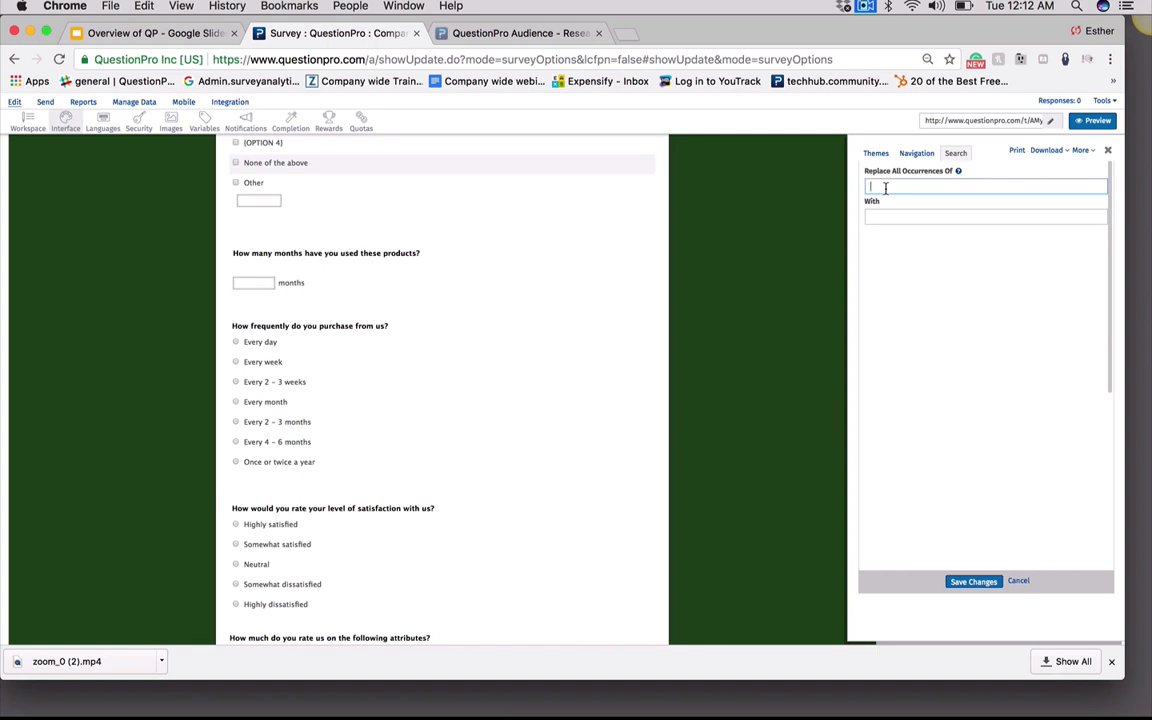
type("Every Day")
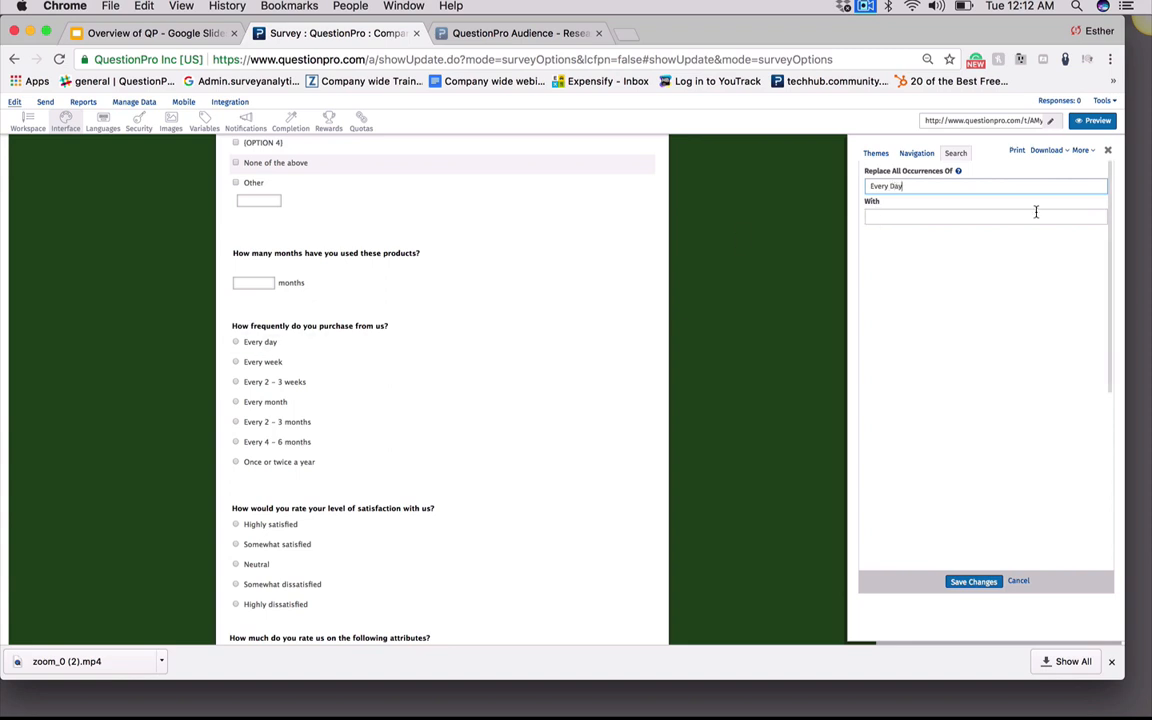
key("BackSpace")
key("BackSpace")
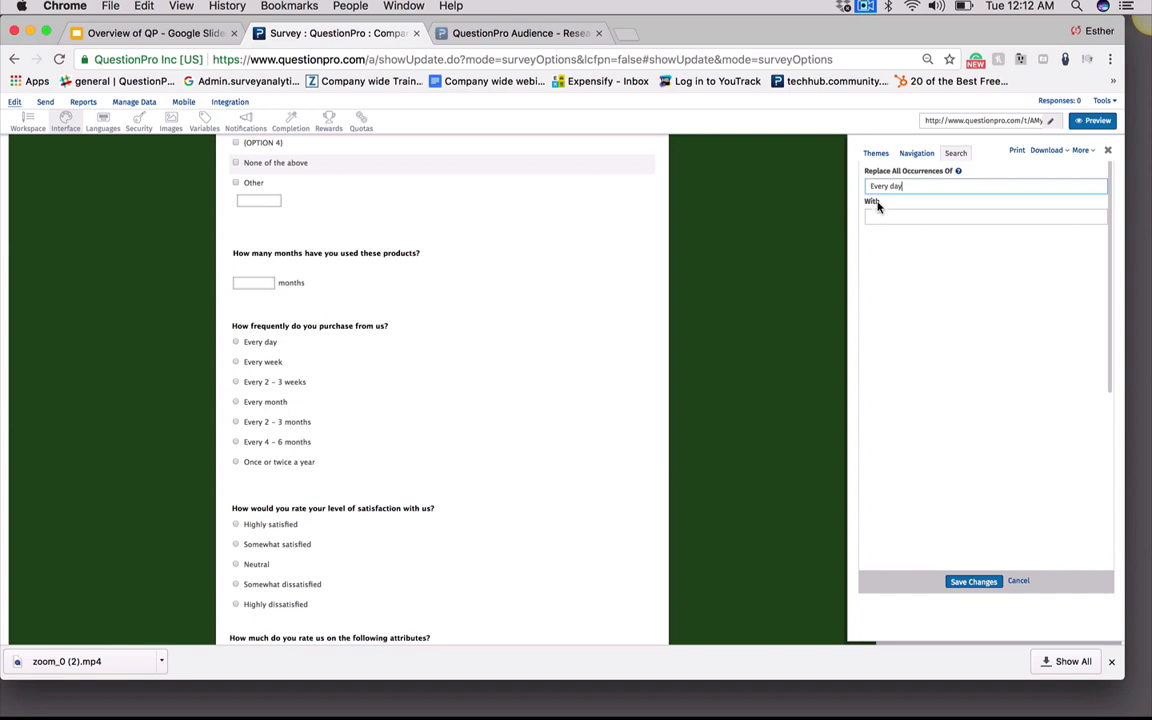
left_click(878, 212)
type("everyday")
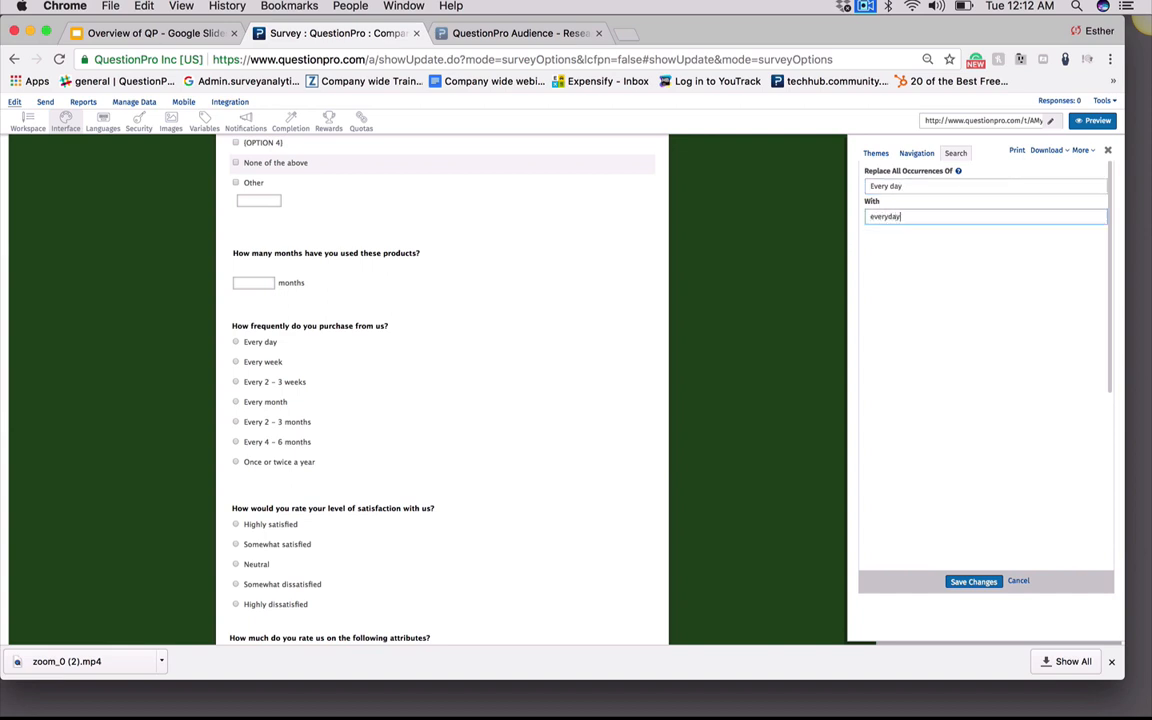
left_click(961, 584)
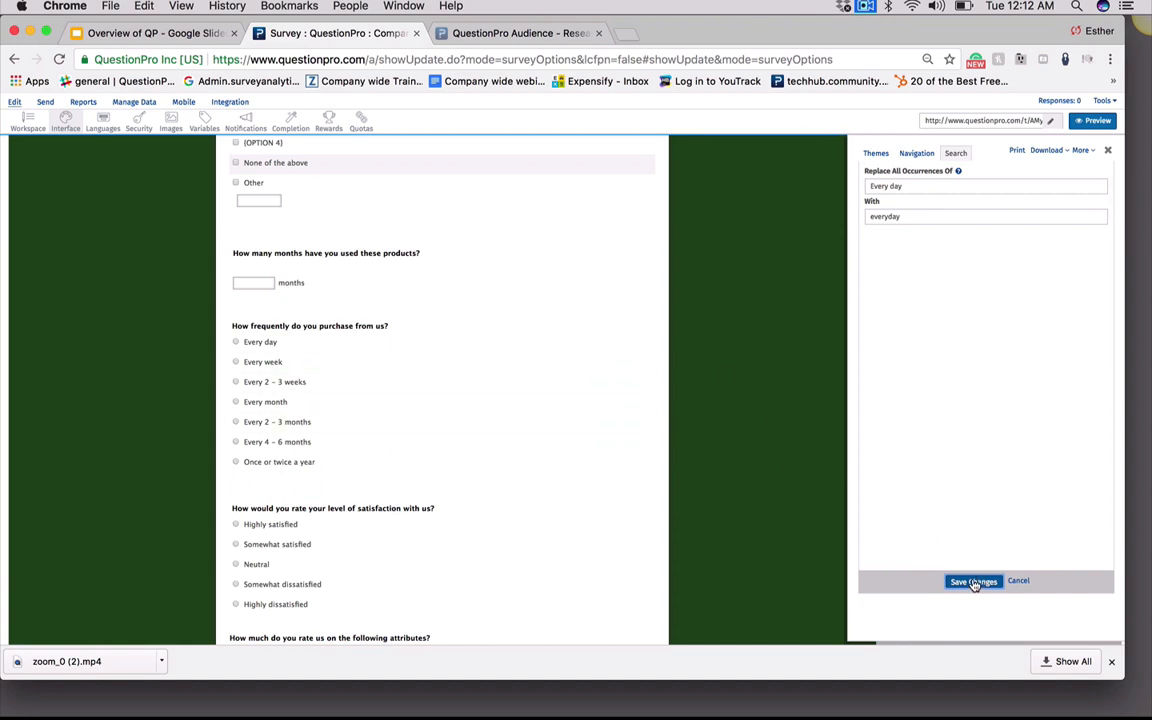
left_click(974, 585)
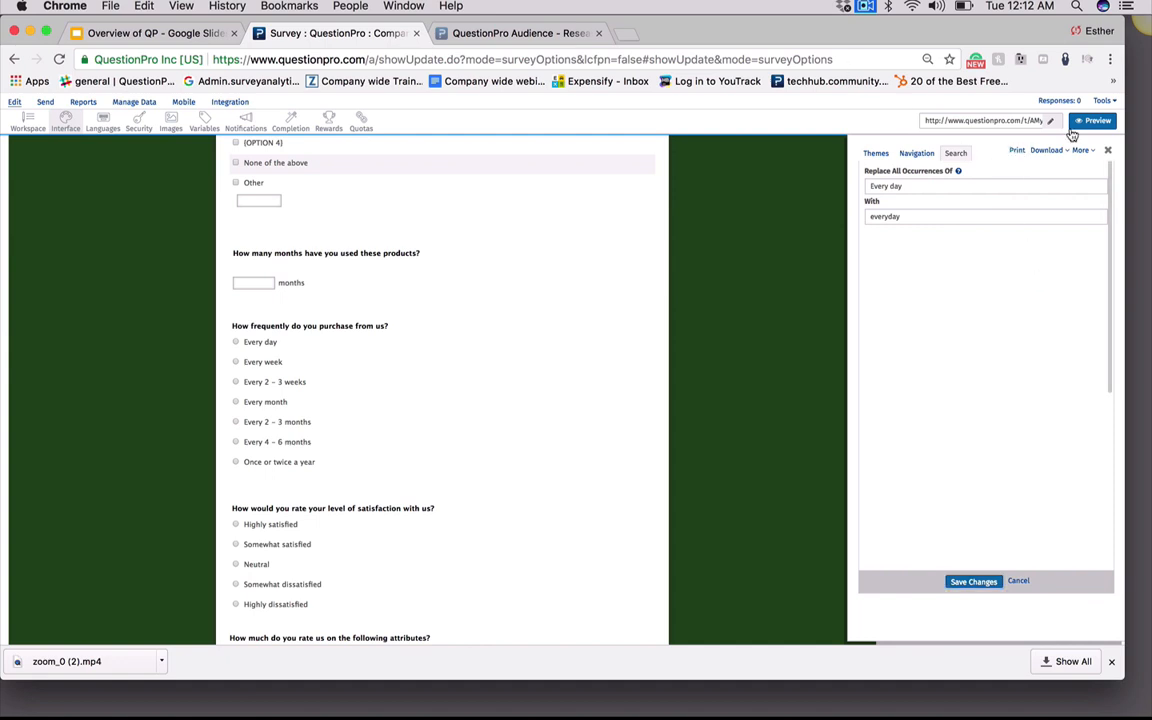
Reopen the interface themes panel and inspect the survey header text in the Add Header editor, closing it unchanged
left_click(1108, 152)
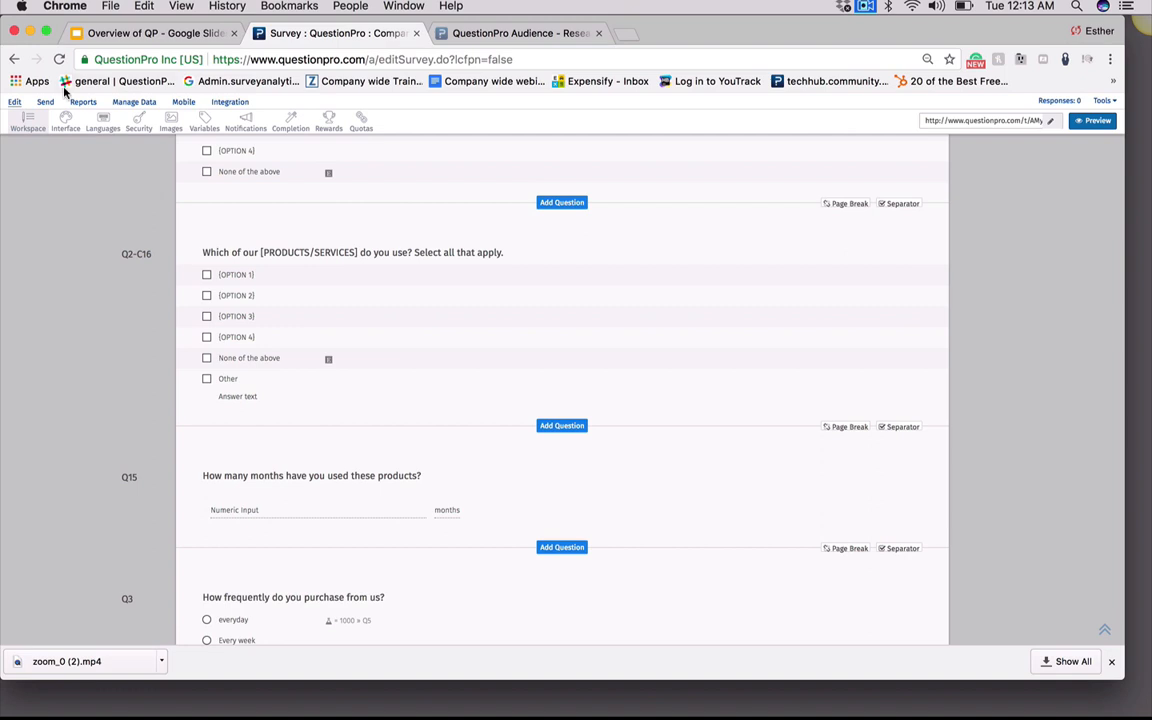
left_click(64, 117)
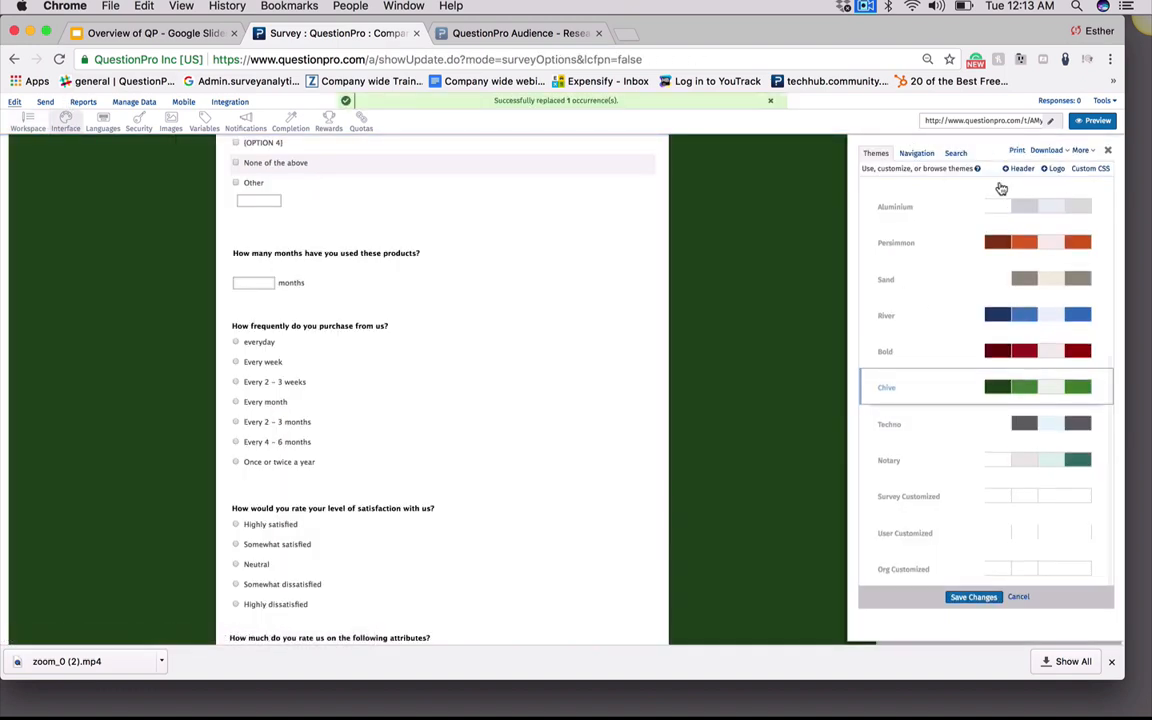
left_click(956, 155)
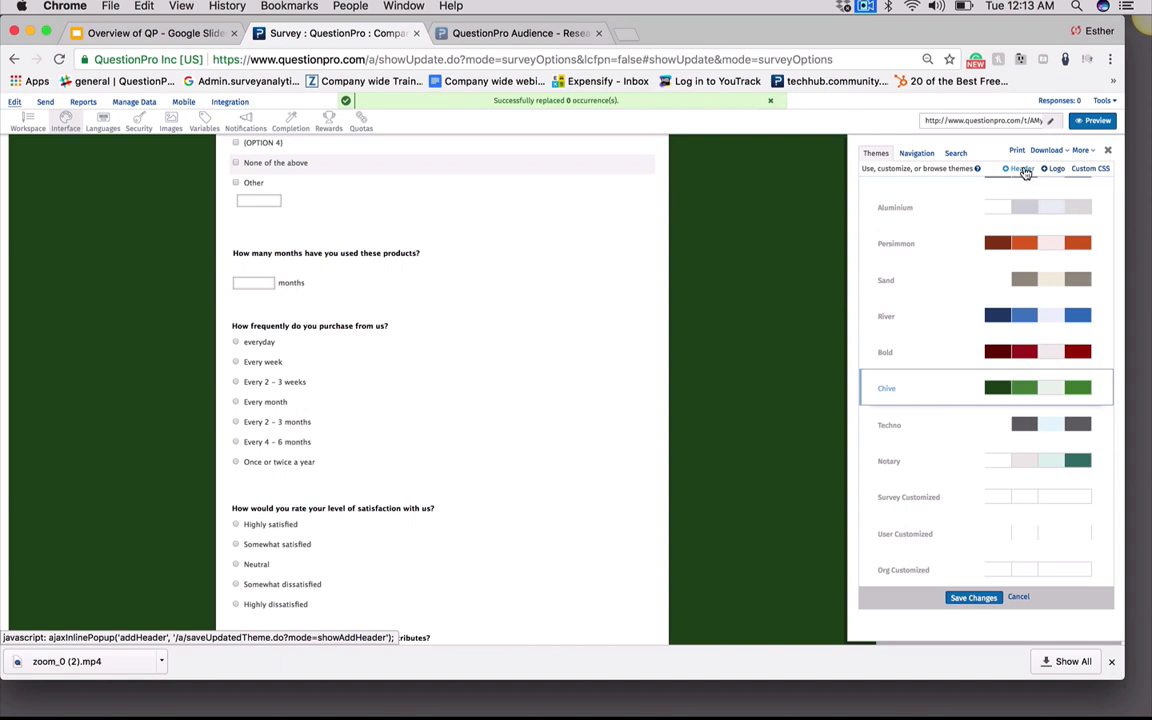
left_click(1025, 171)
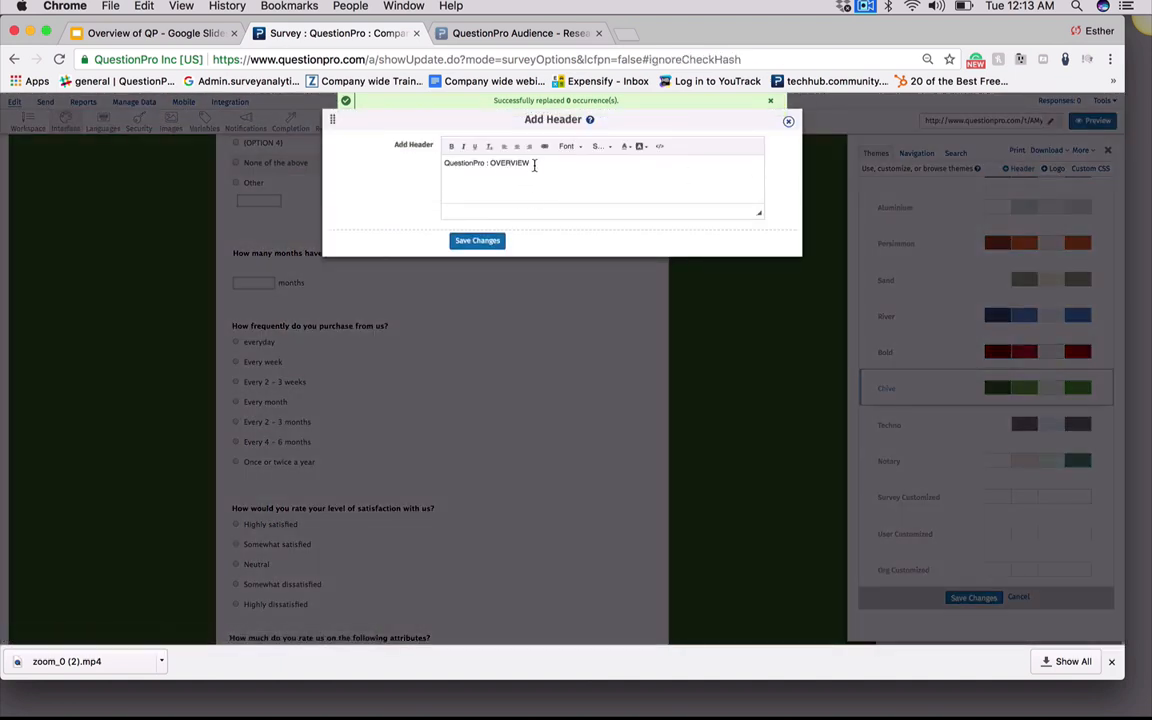
left_click_drag(534, 166, 401, 158)
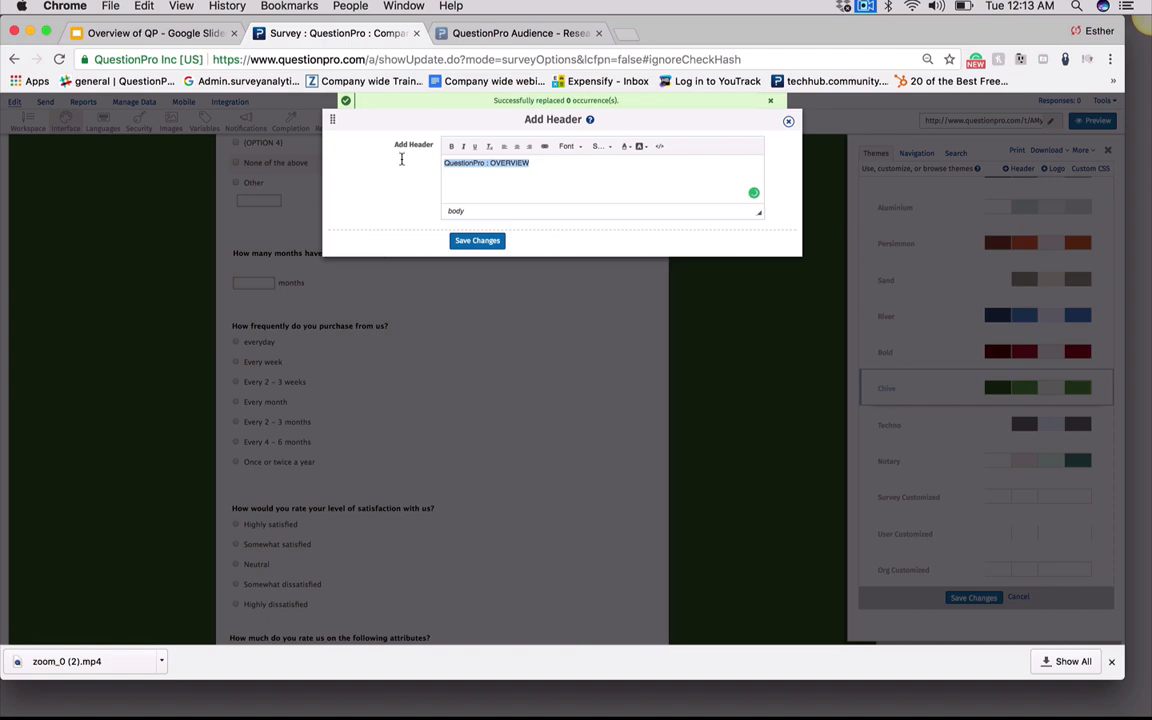
left_click(575, 170)
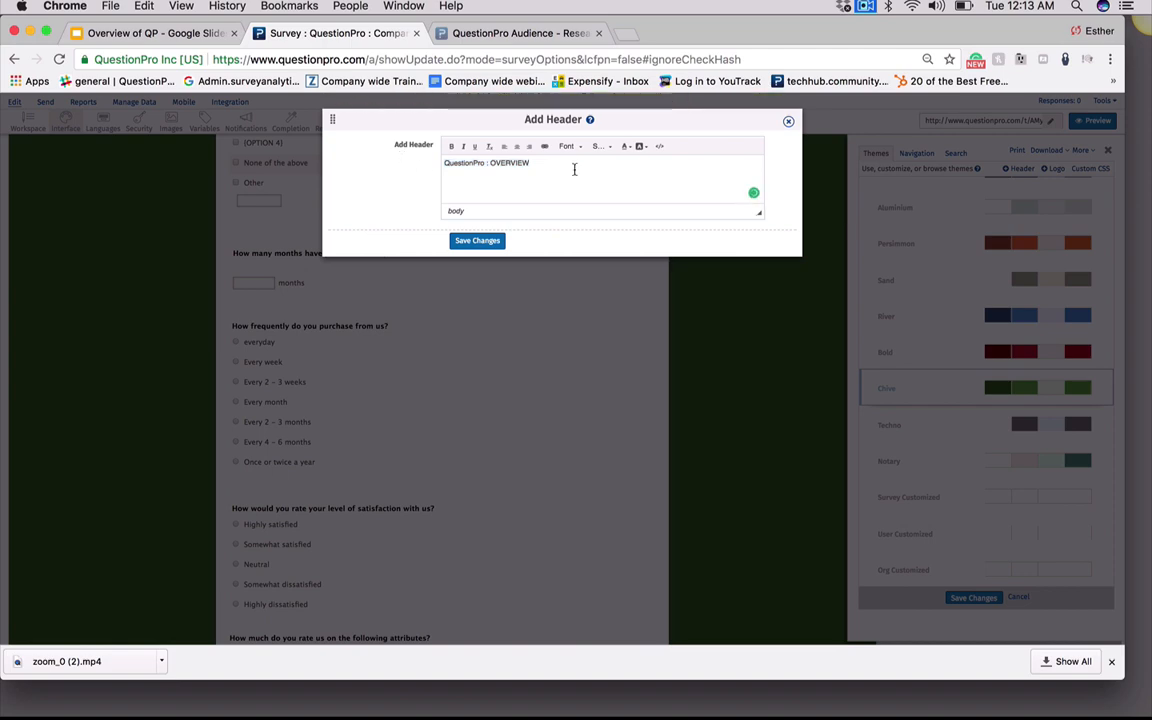
left_click(788, 121)
Try choosing overstock-image.png as the survey logo, then reset the logo to none and save
left_click(1054, 171)
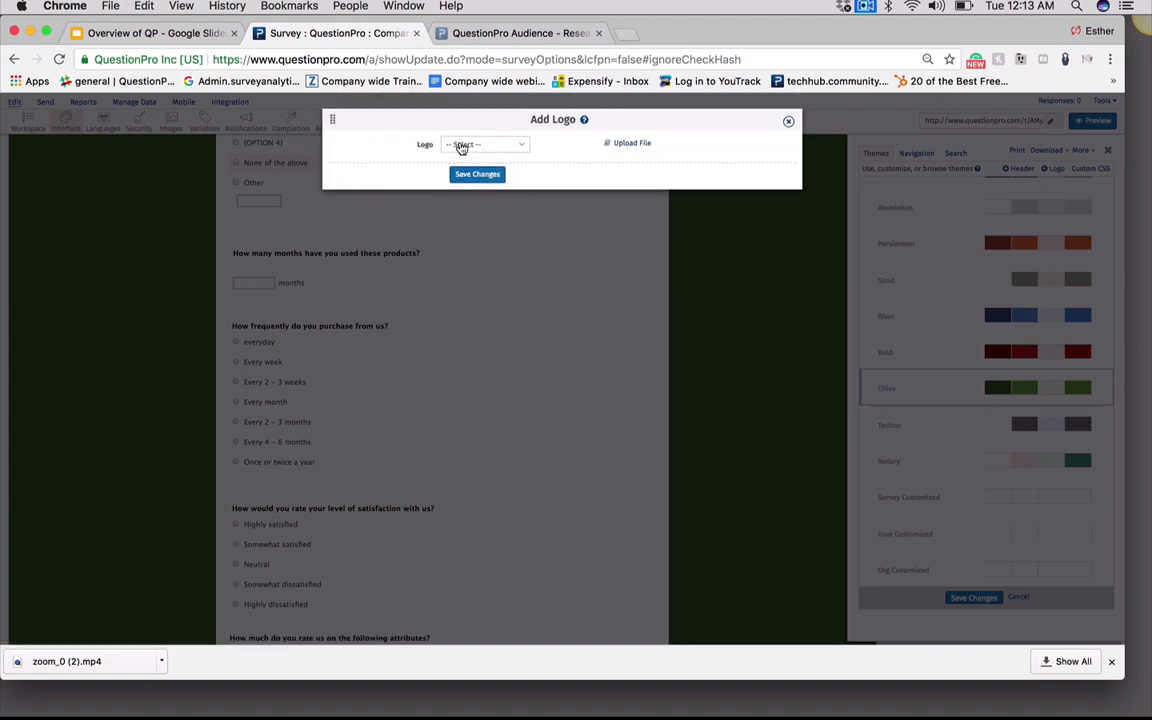
left_click(521, 145)
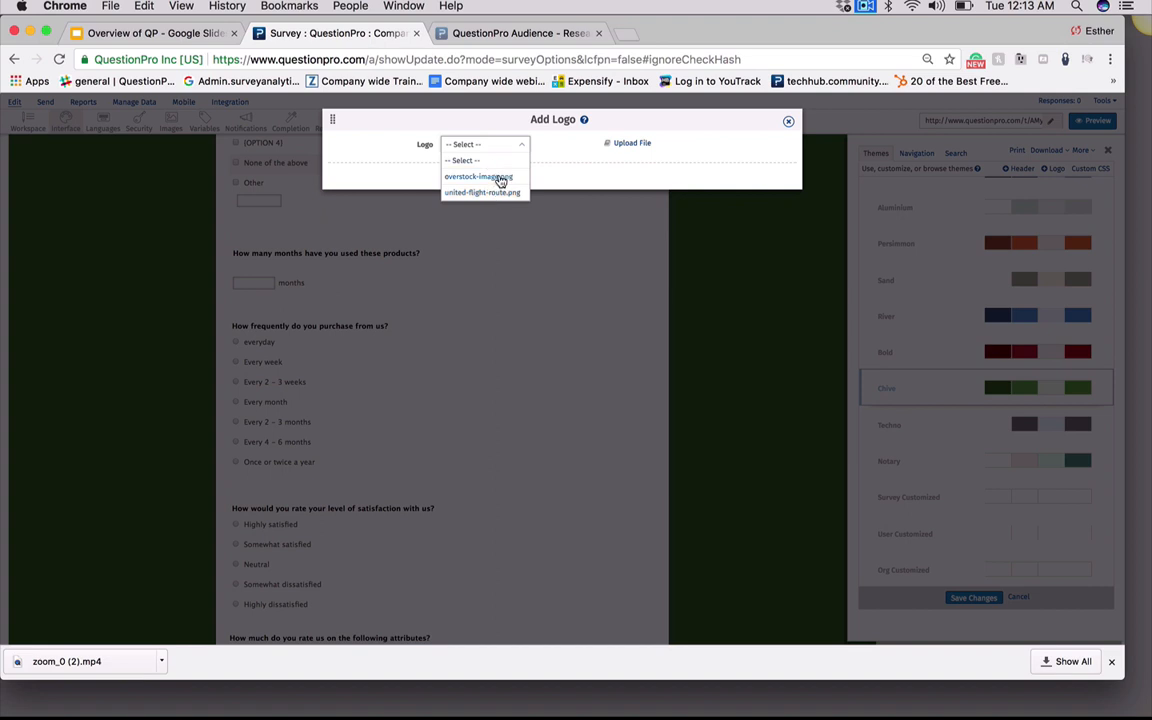
left_click(500, 178)
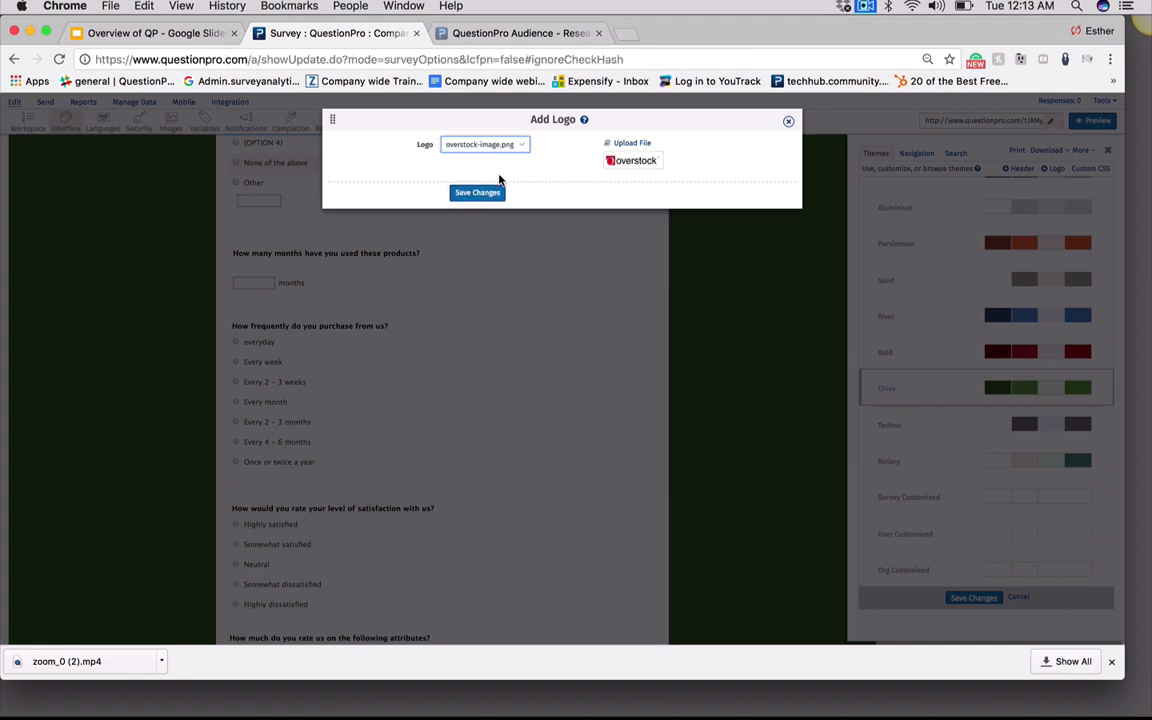
left_click(527, 148)
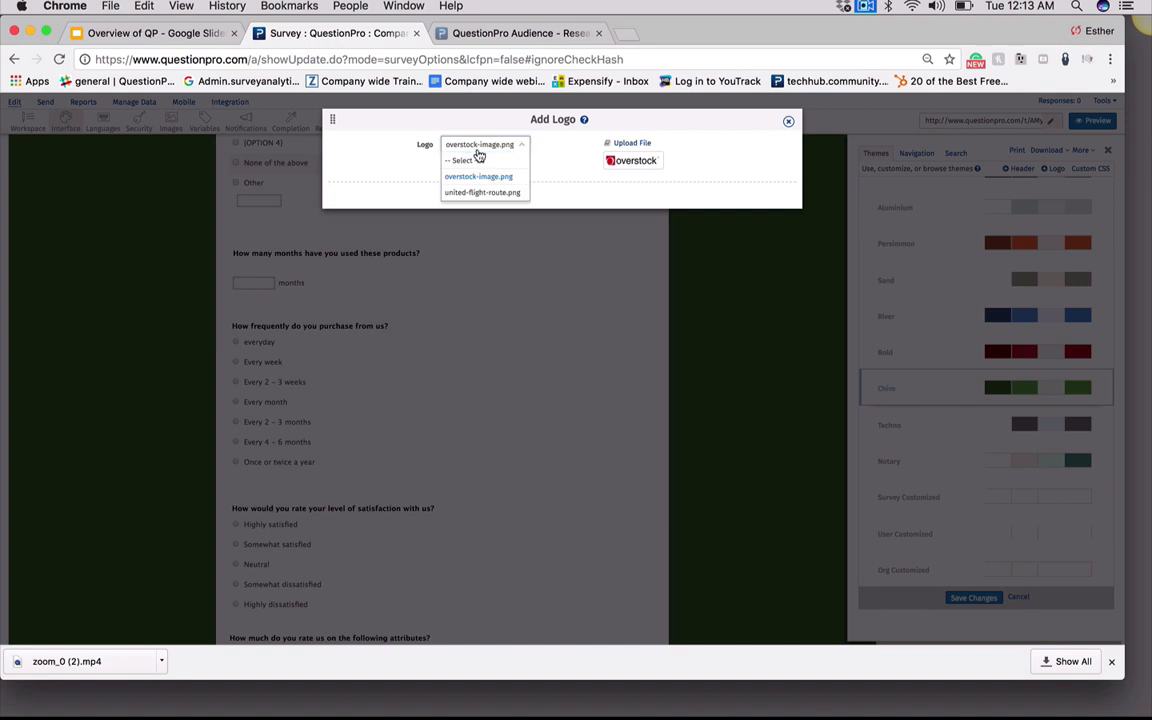
left_click(473, 162)
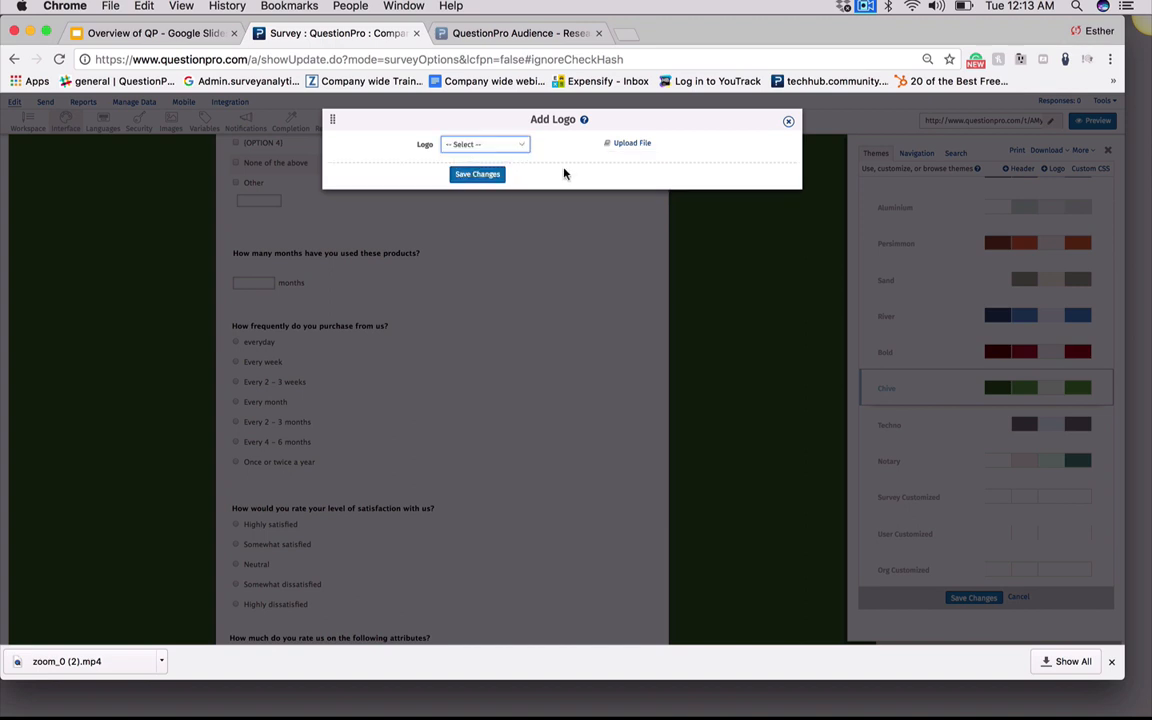
left_click(477, 175)
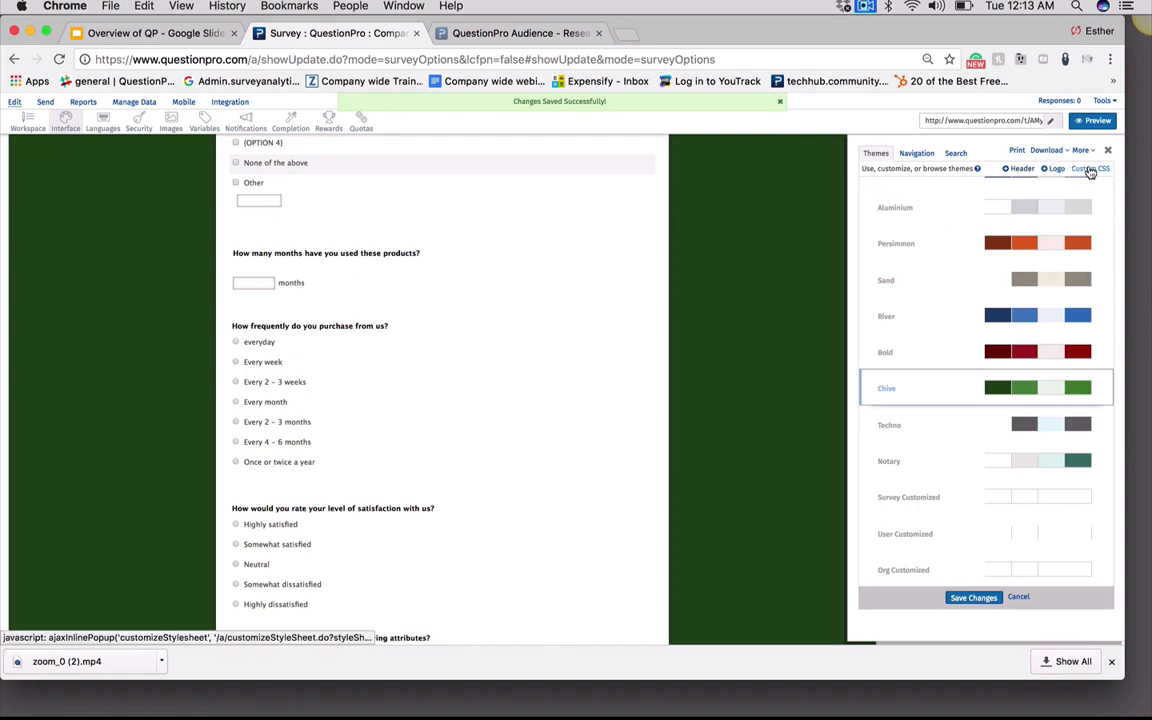
Open the Custom CSS theme editor, review the global style elements, and save it
left_click(1090, 170)
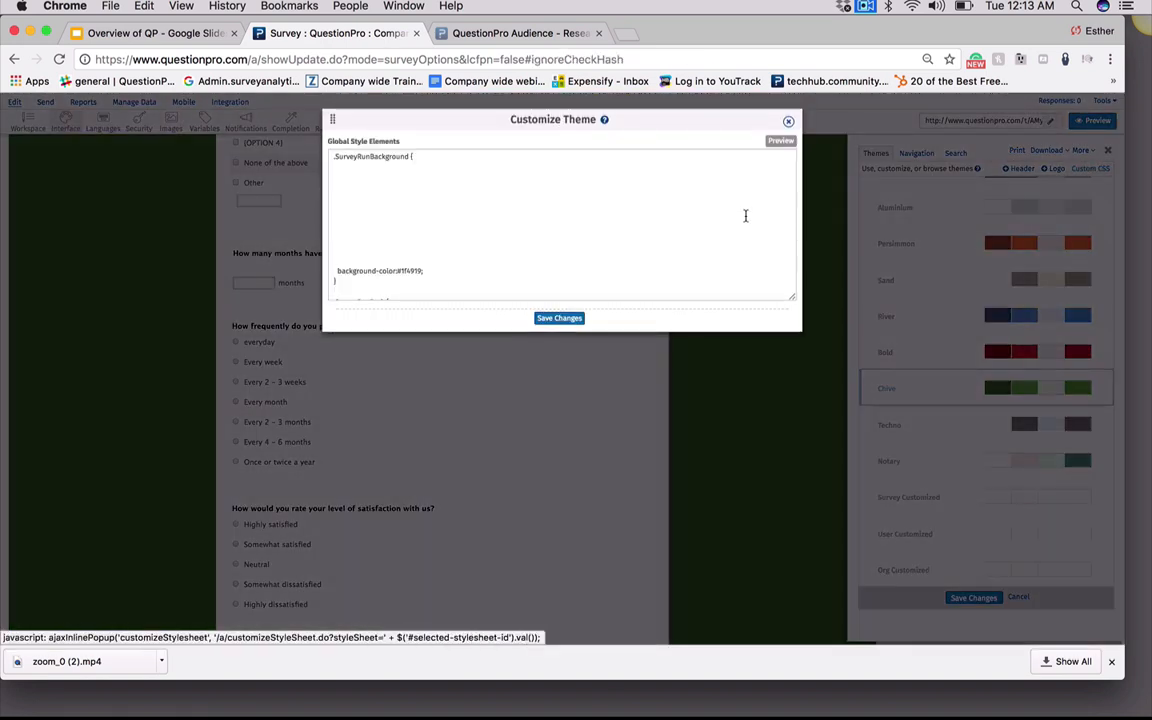
left_click_drag(334, 156, 393, 321)
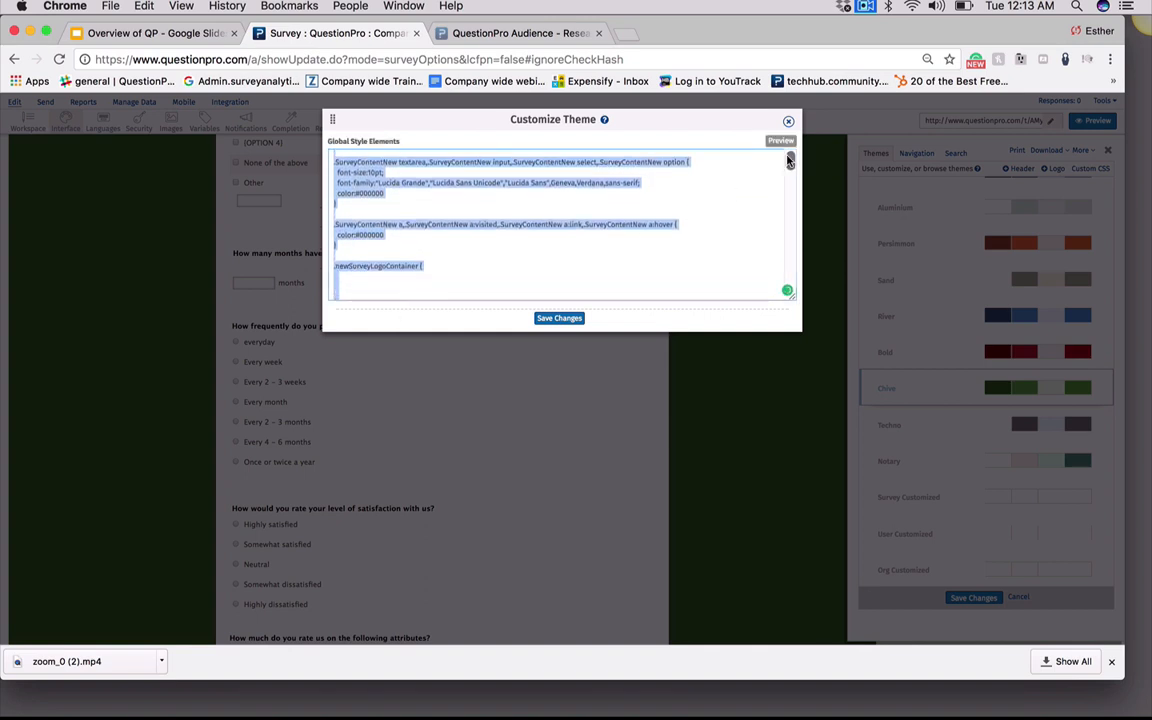
left_click_drag(790, 160, 740, 168)
key("super+a")
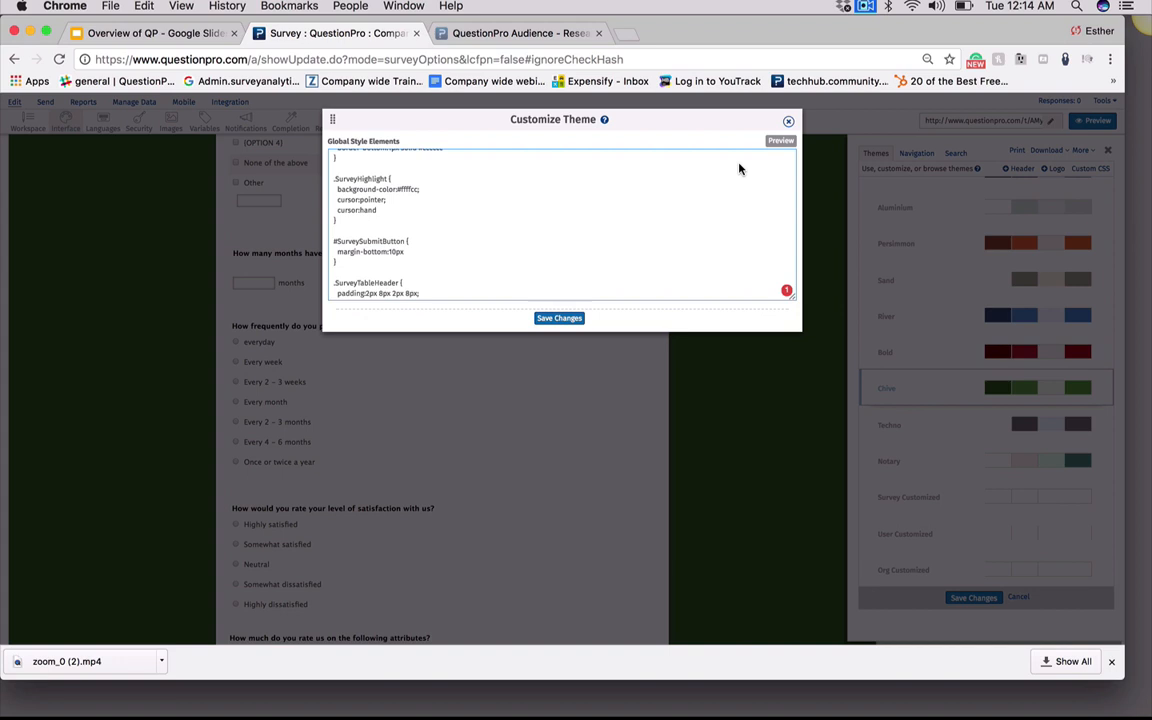
key("super+a")
scroll(735, 162, "up", 10)
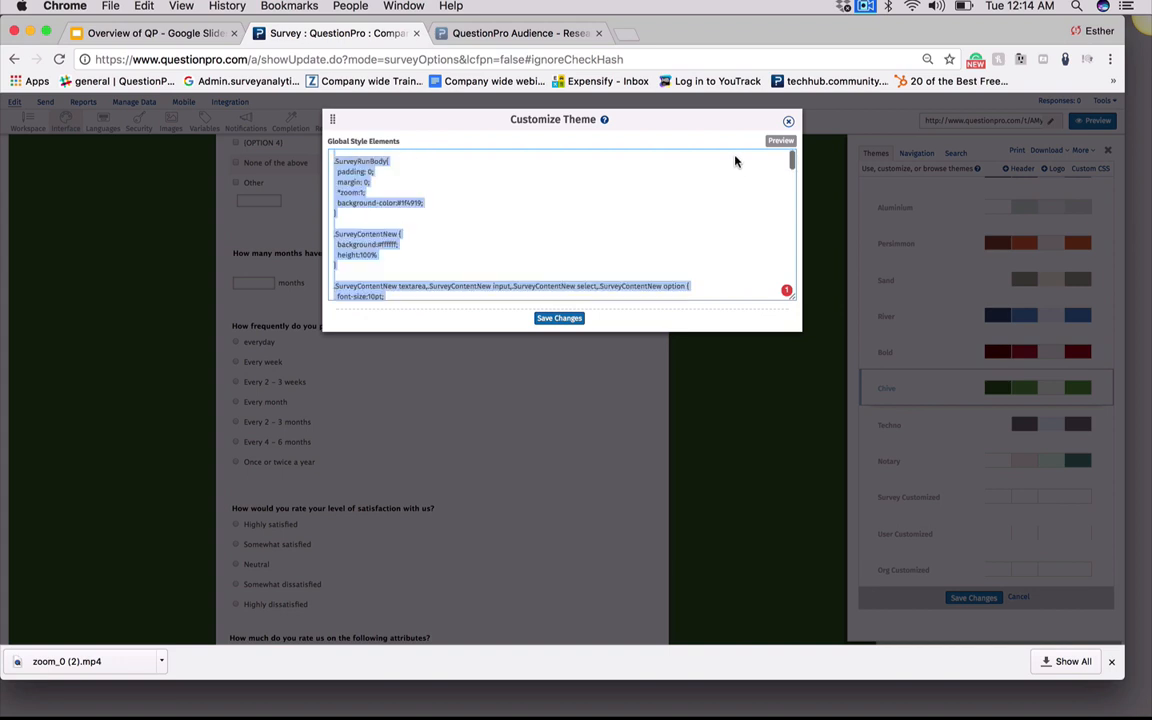
left_click(559, 318)
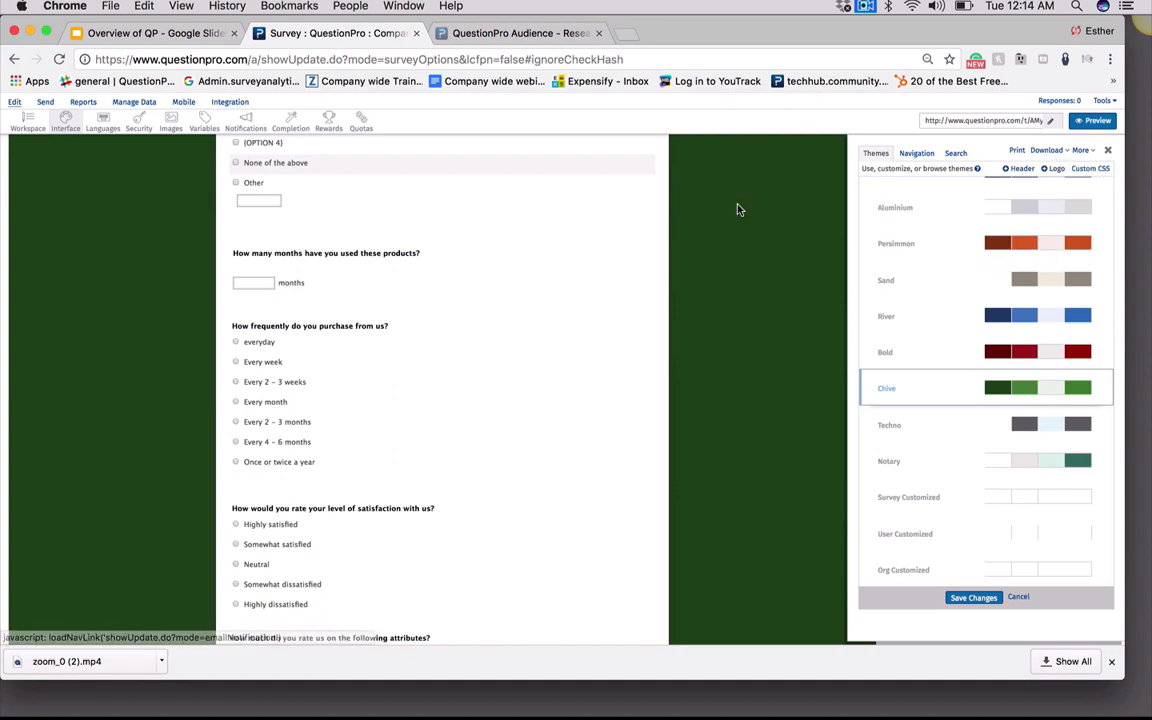
Open the survey's print view, cancel printing, and close the print window
left_click(1016, 151)
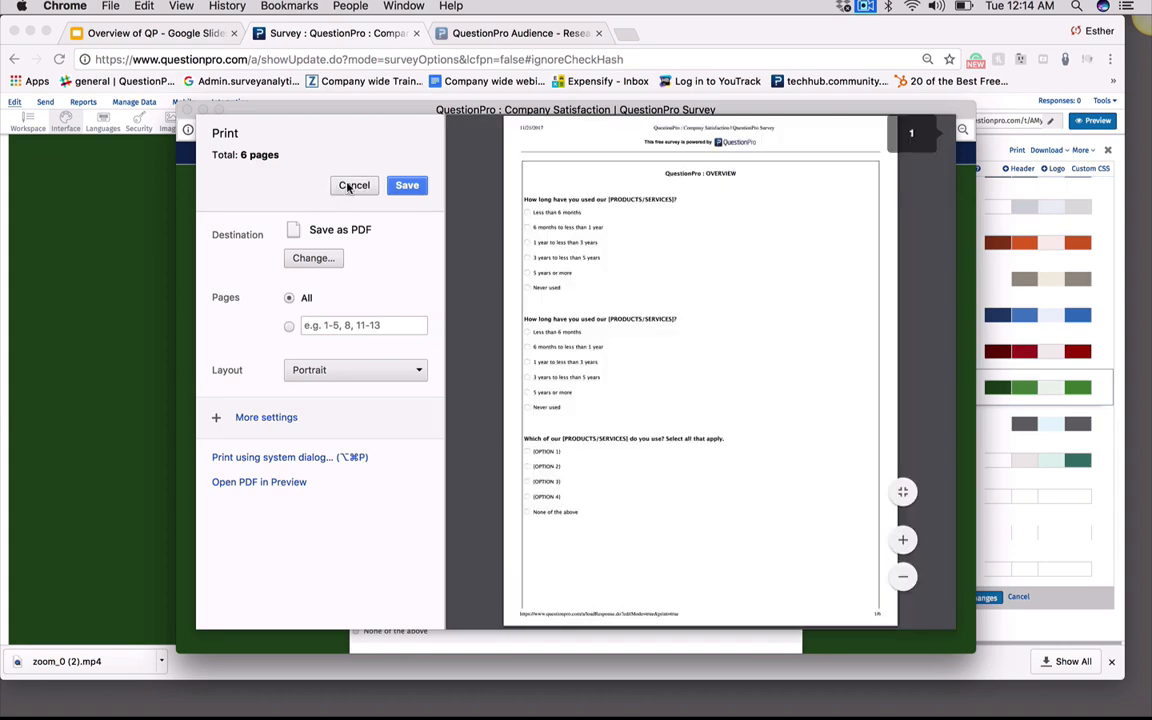
left_click(349, 185)
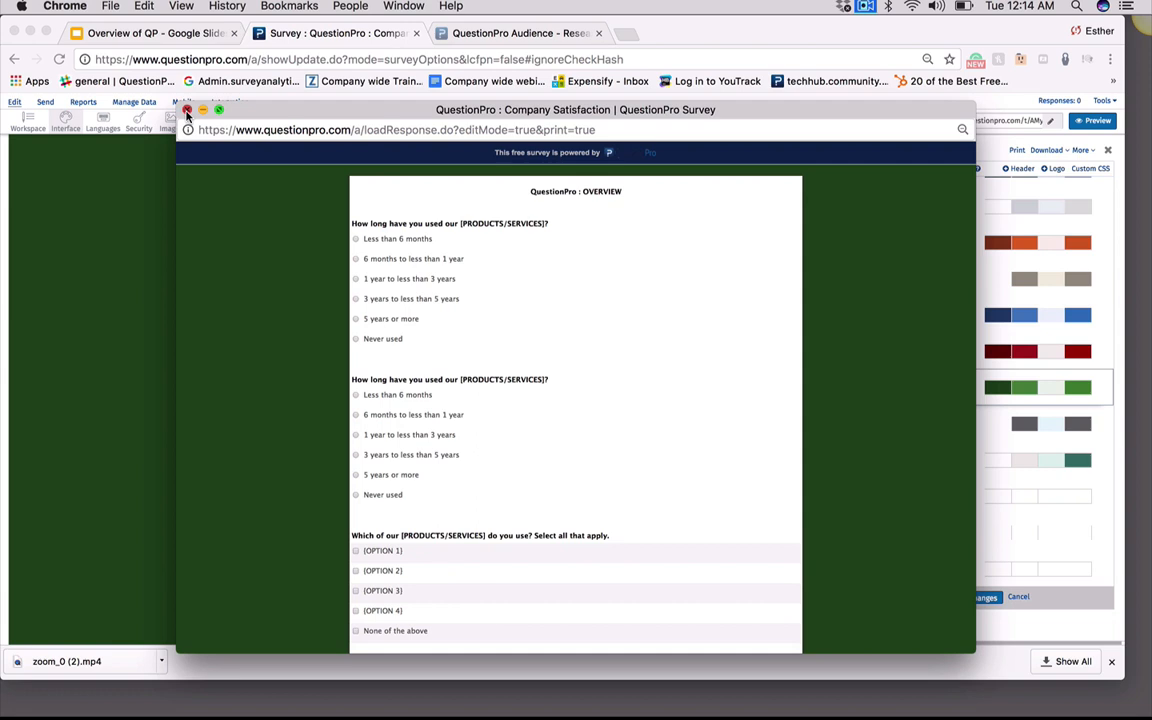
left_click(187, 113)
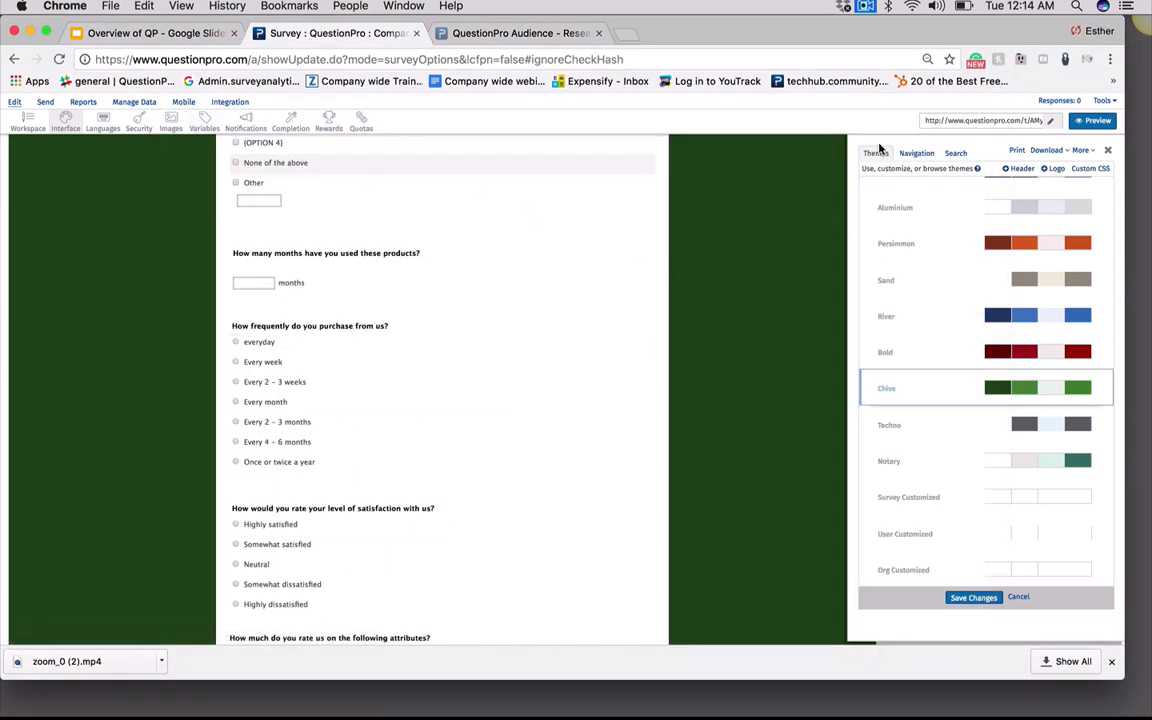
Generate 100 test responses for the survey
left_click(1067, 154)
mouse_move(1078, 152)
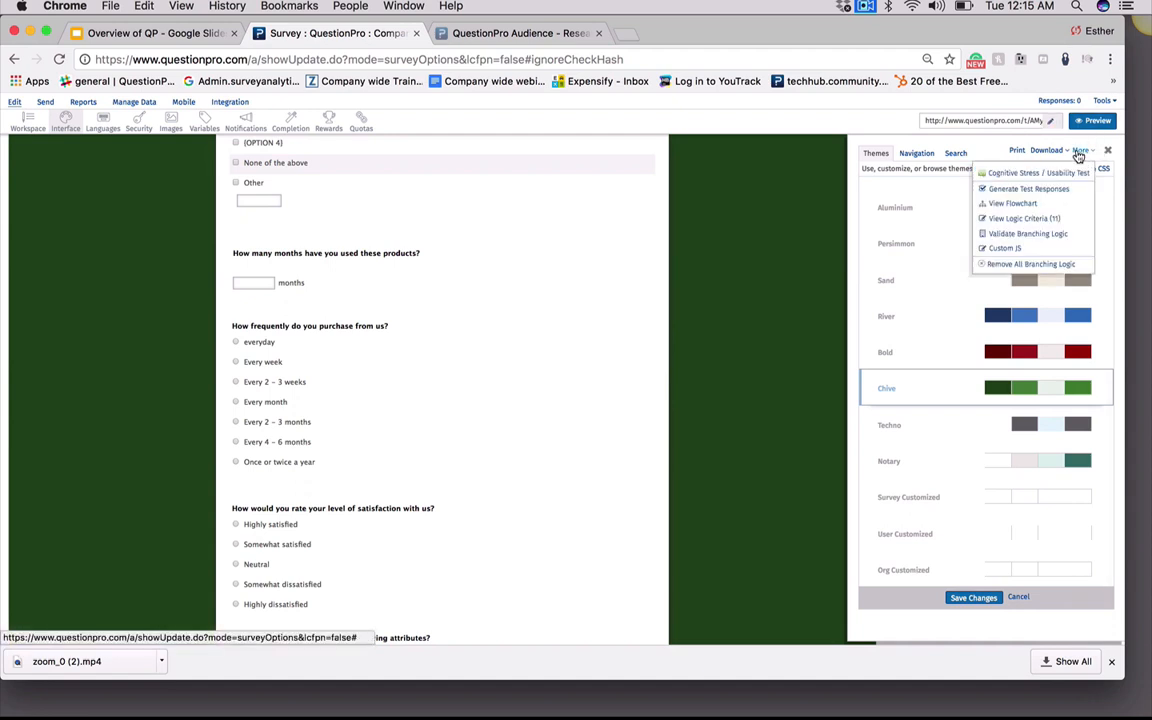
left_click(1017, 190)
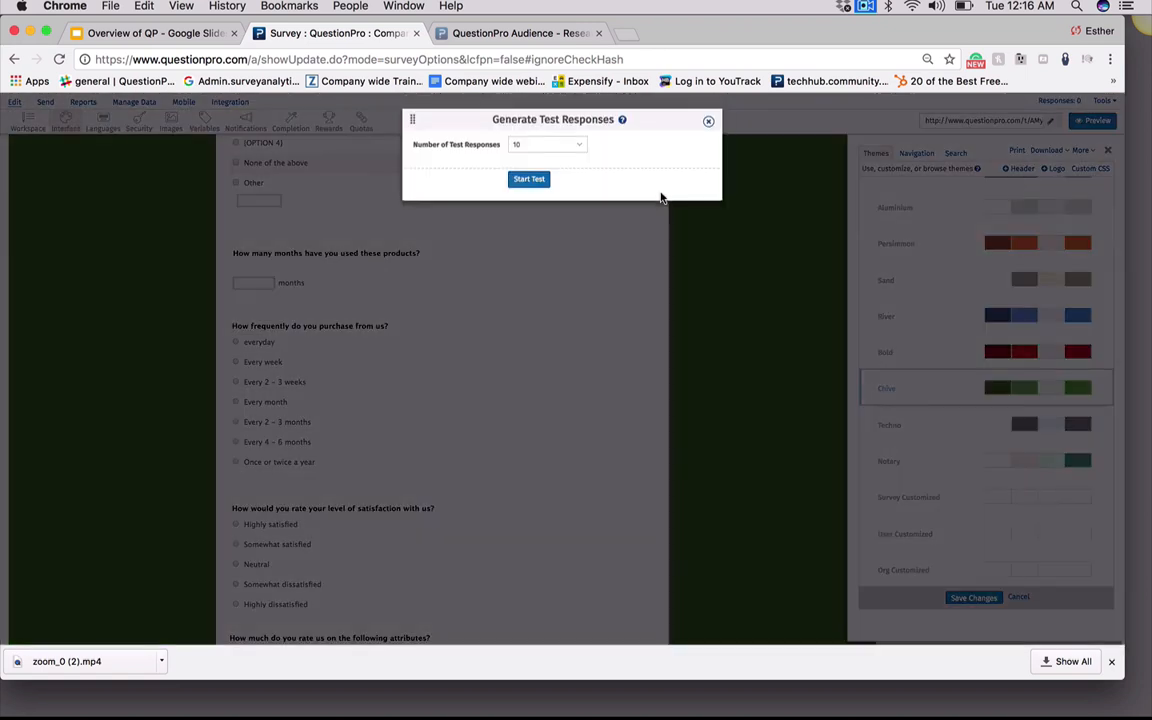
left_click(553, 149)
left_click(549, 240)
left_click(526, 181)
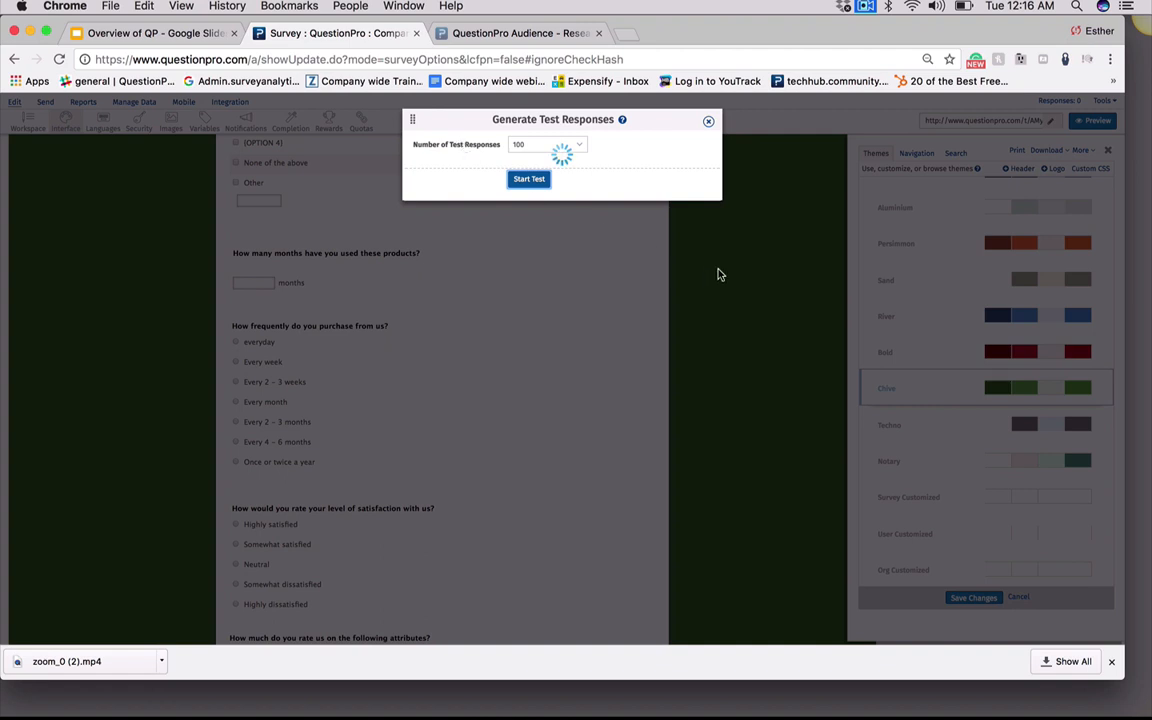
Close the test response dialog and view the survey's logic flowchart, allowing Flash to run, then close its window
left_click(707, 124)
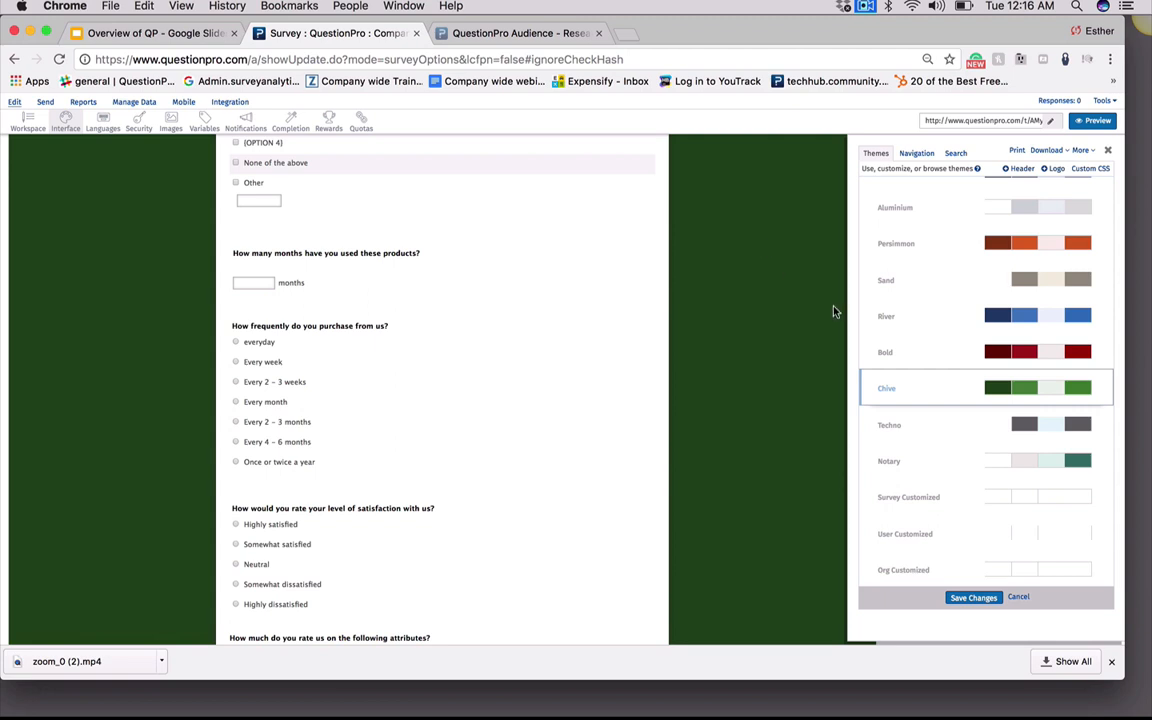
left_click(1080, 150)
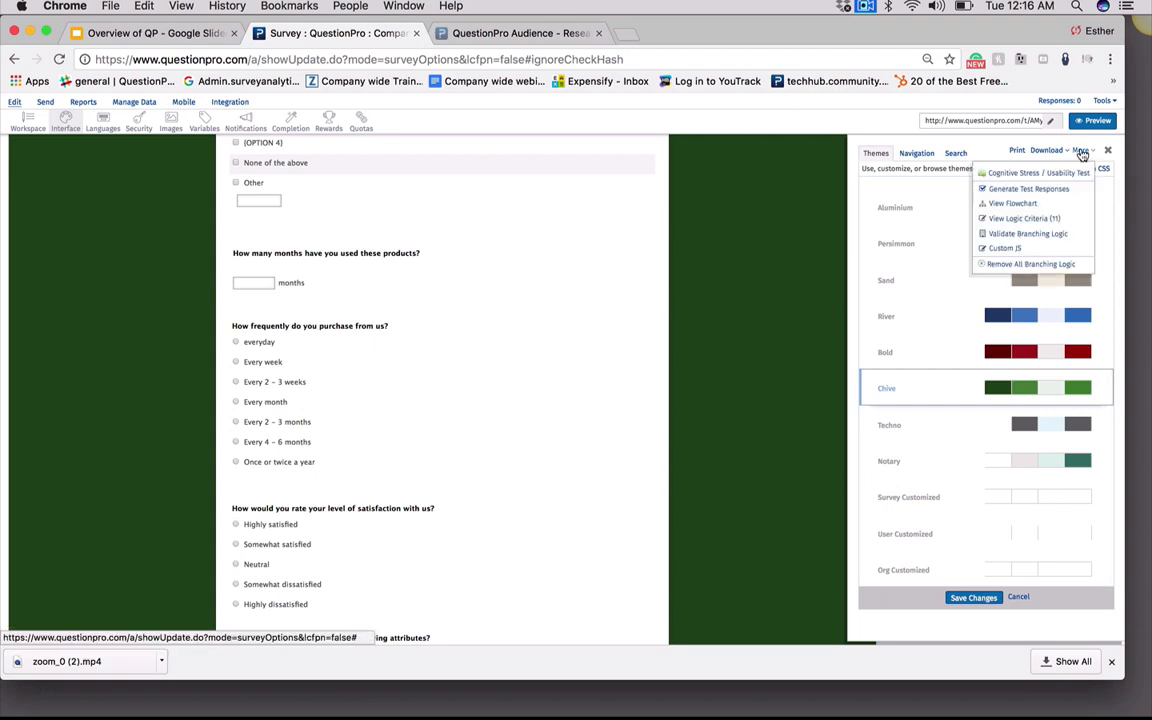
left_click(1010, 204)
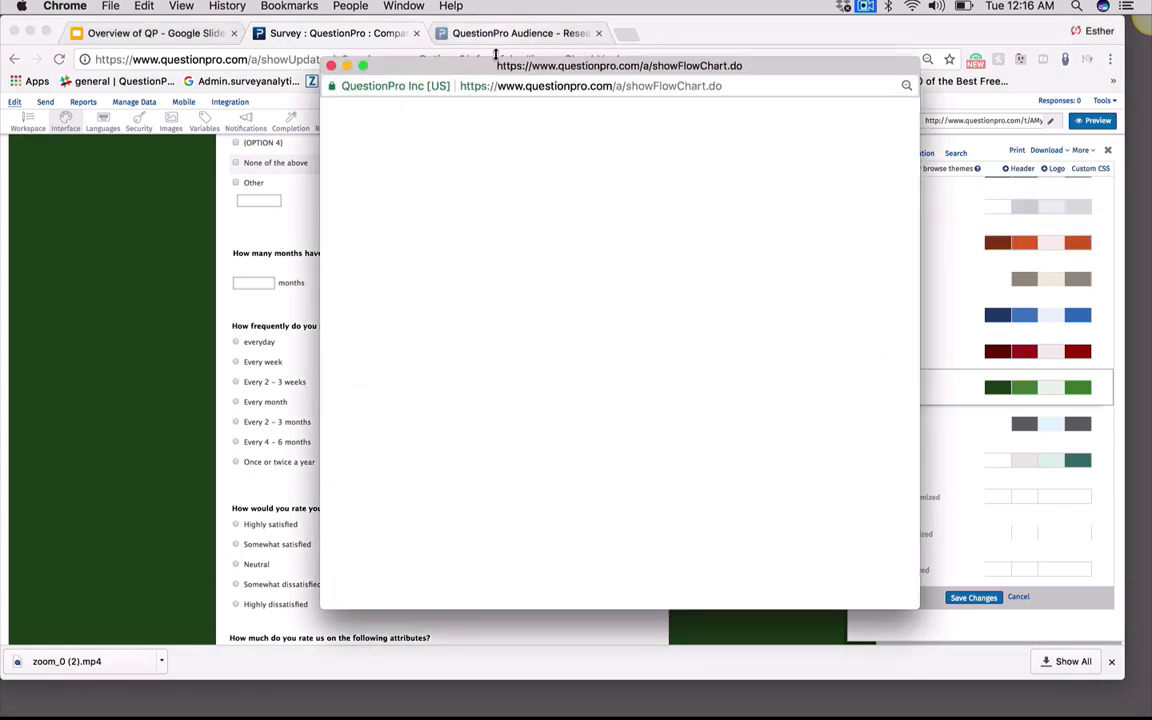
left_click_drag(500, 70, 450, 4)
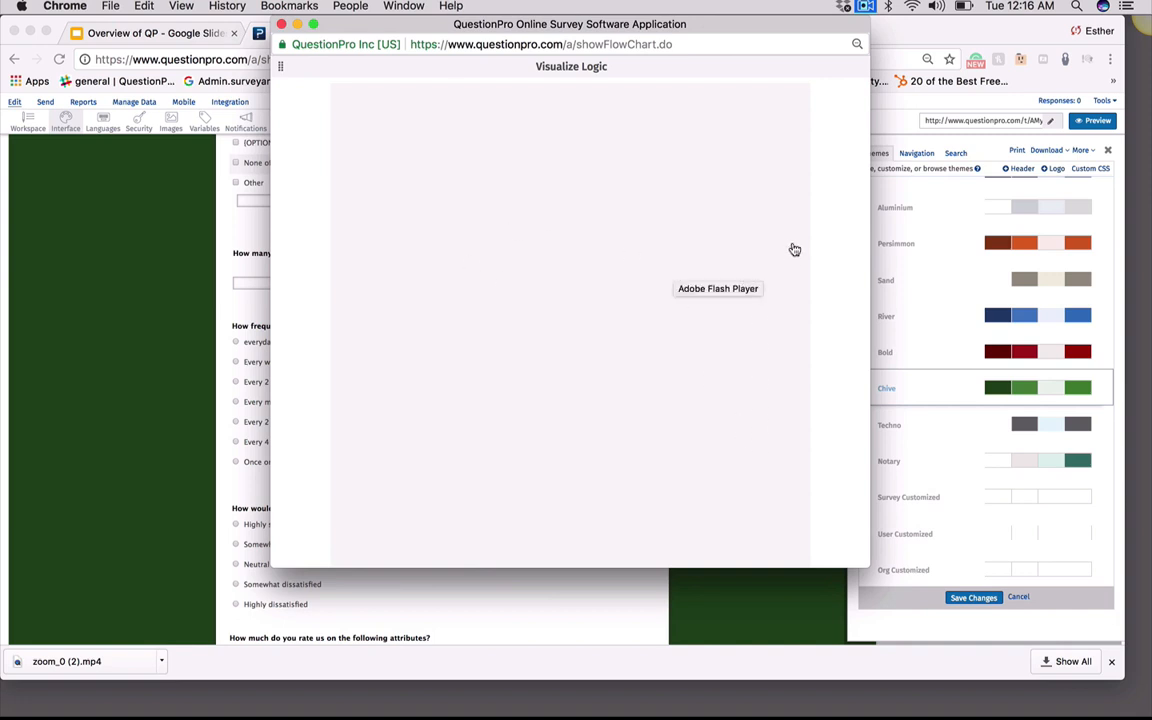
scroll(829, 251, "down", 5)
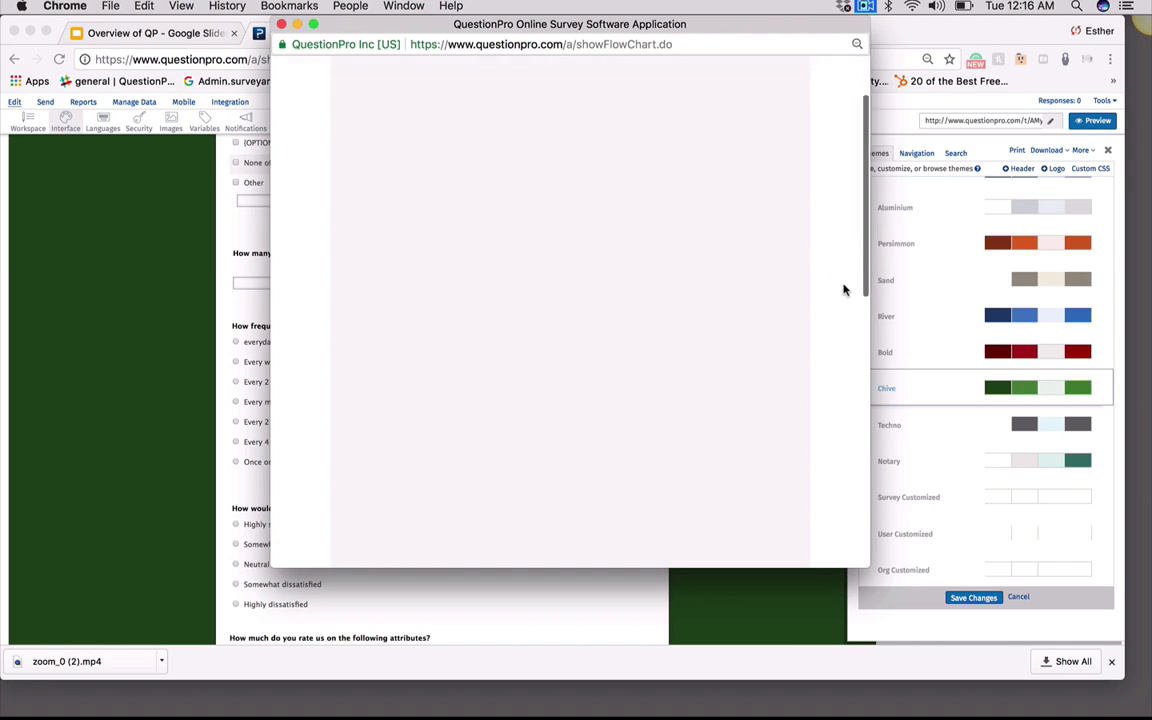
scroll(845, 316, "down", 5)
left_click(582, 155)
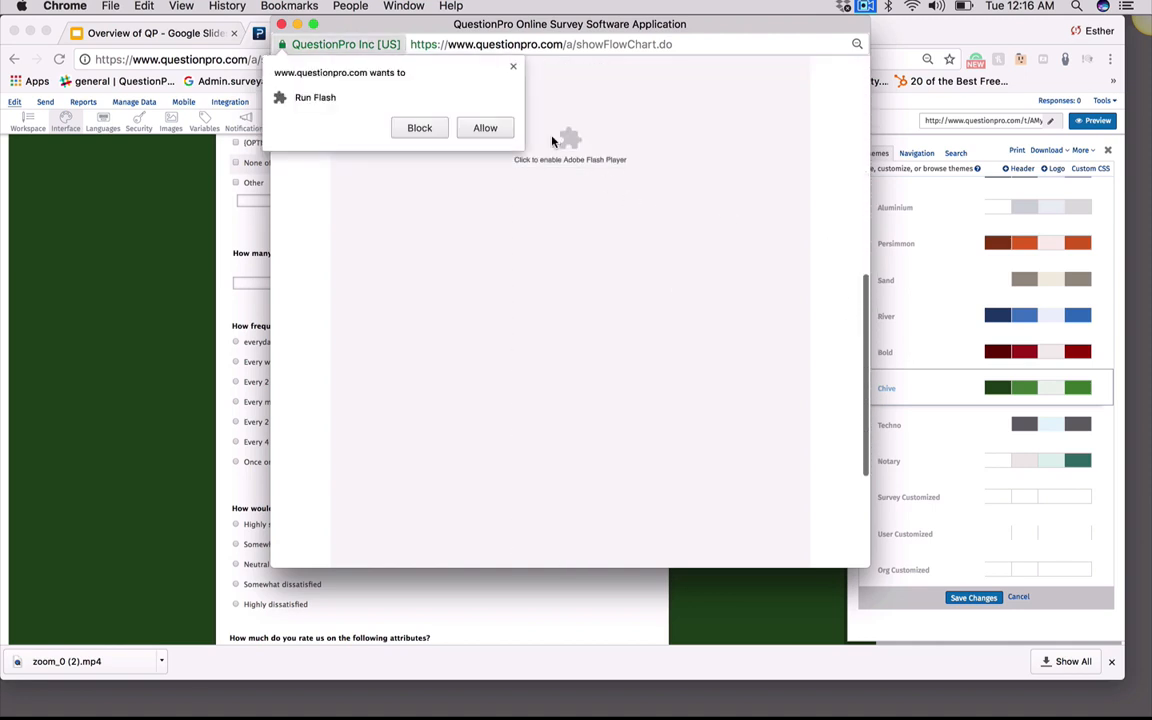
left_click(484, 128)
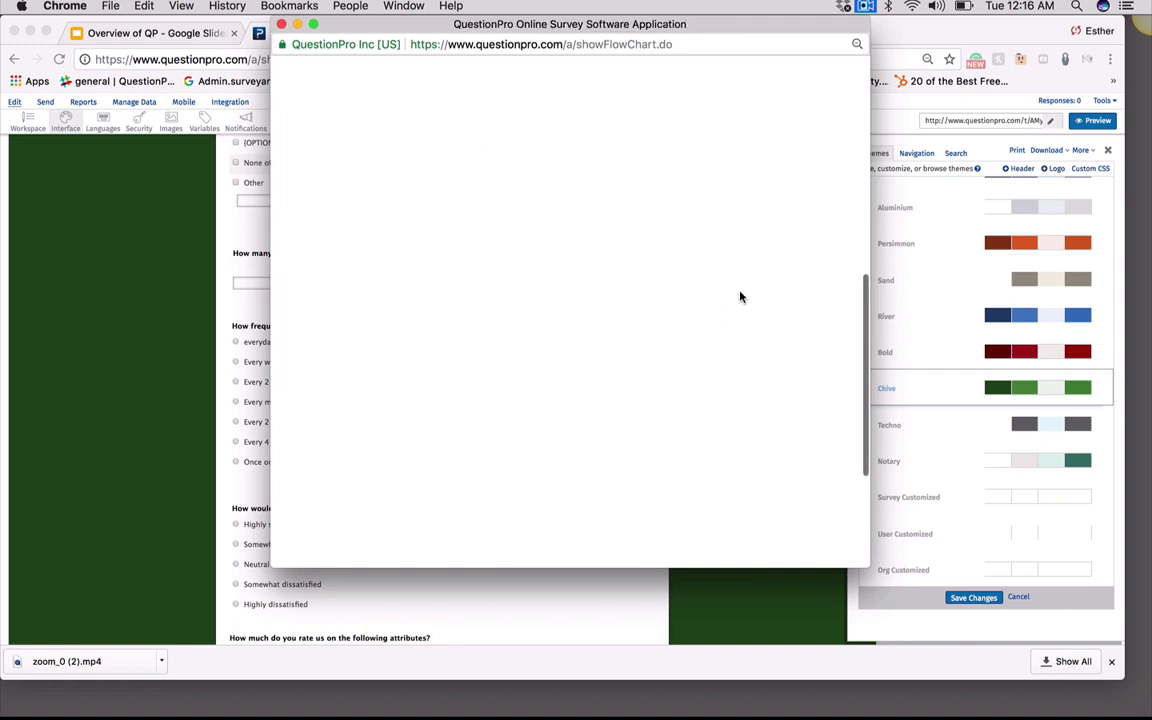
left_click_drag(865, 310, 874, 410)
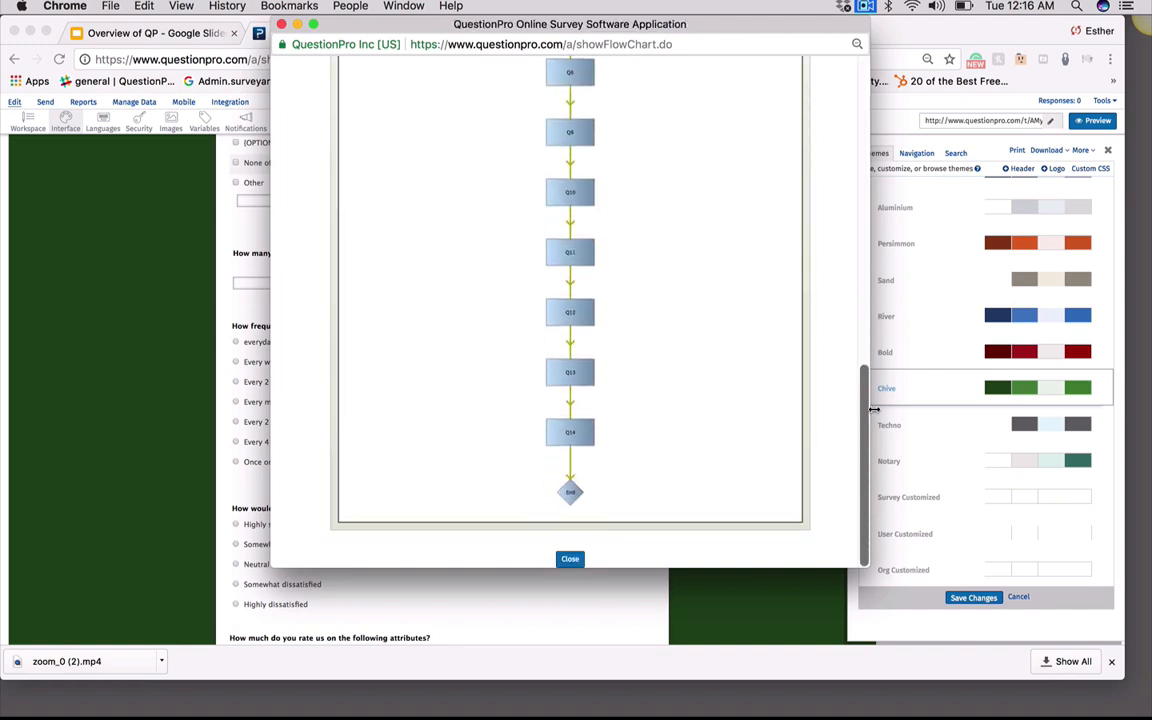
scroll(790, 250, "up", 10)
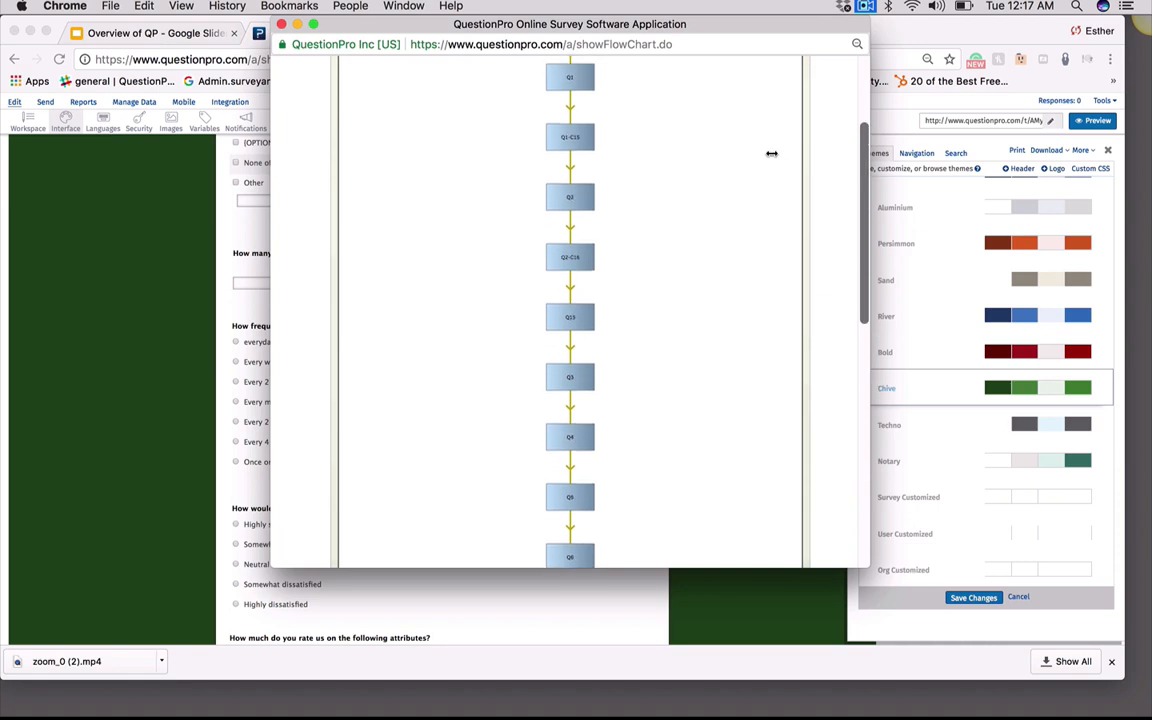
scroll(771, 153, "up", 3)
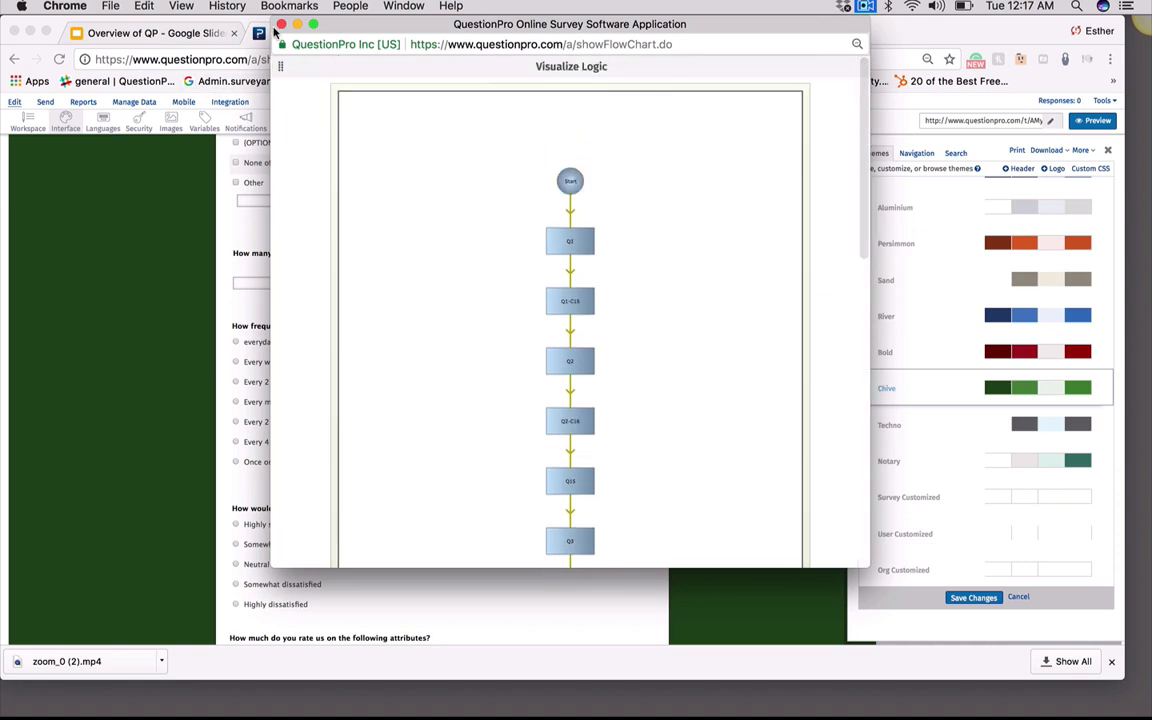
left_click(281, 24)
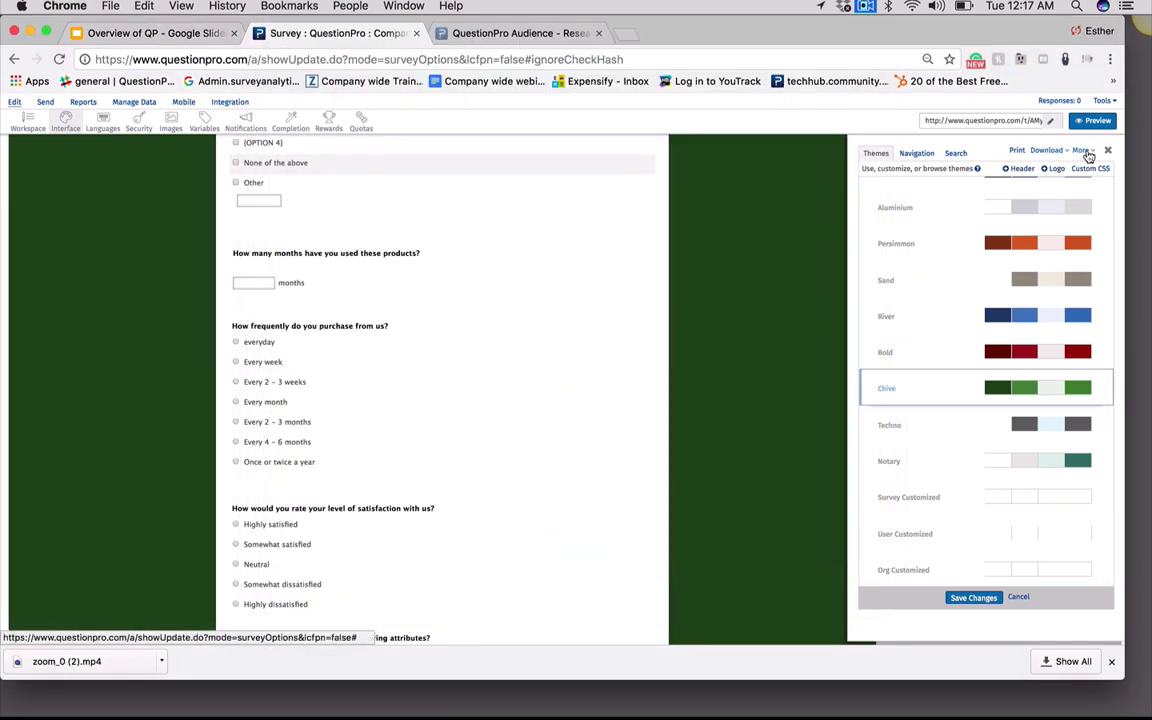
Open the pre-defined logic criteria list, review its entries, and close it
left_click(1086, 153)
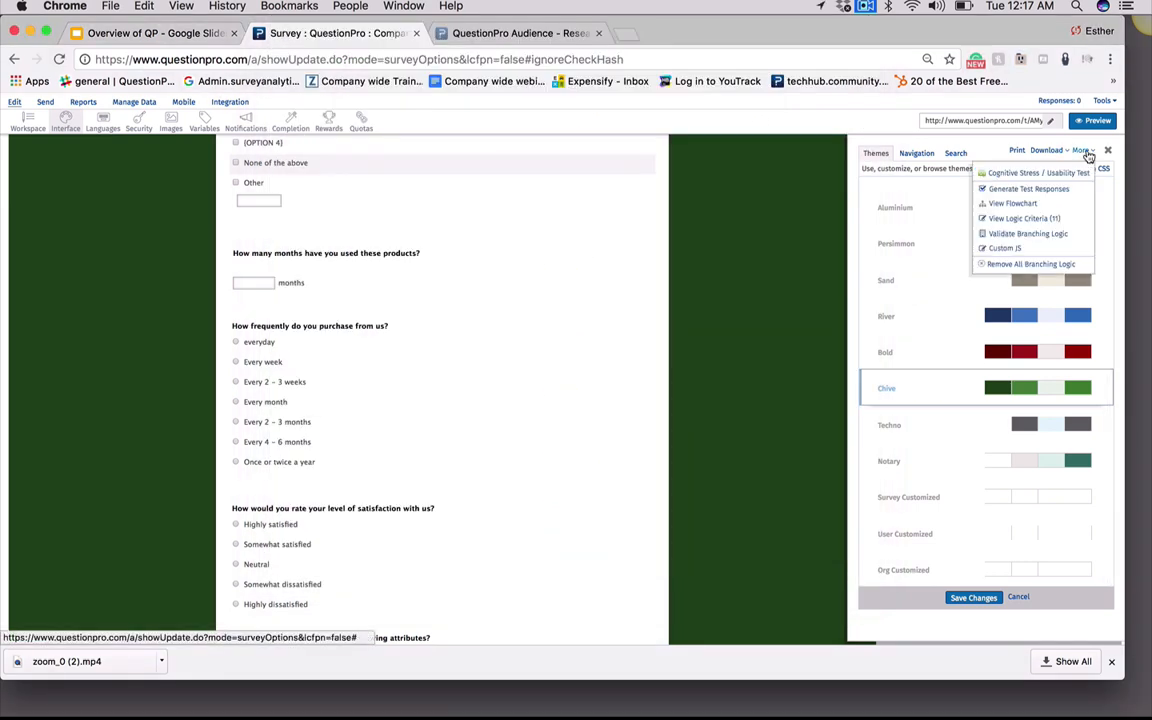
left_click(1015, 218)
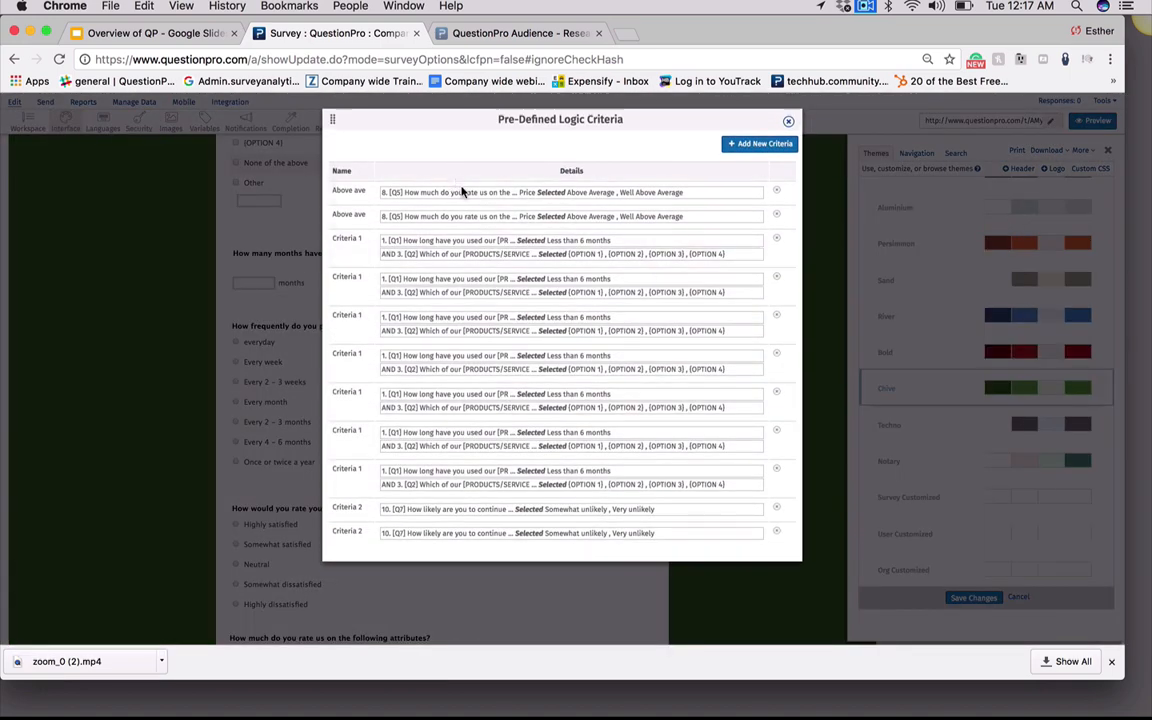
left_click_drag(481, 221, 543, 545)
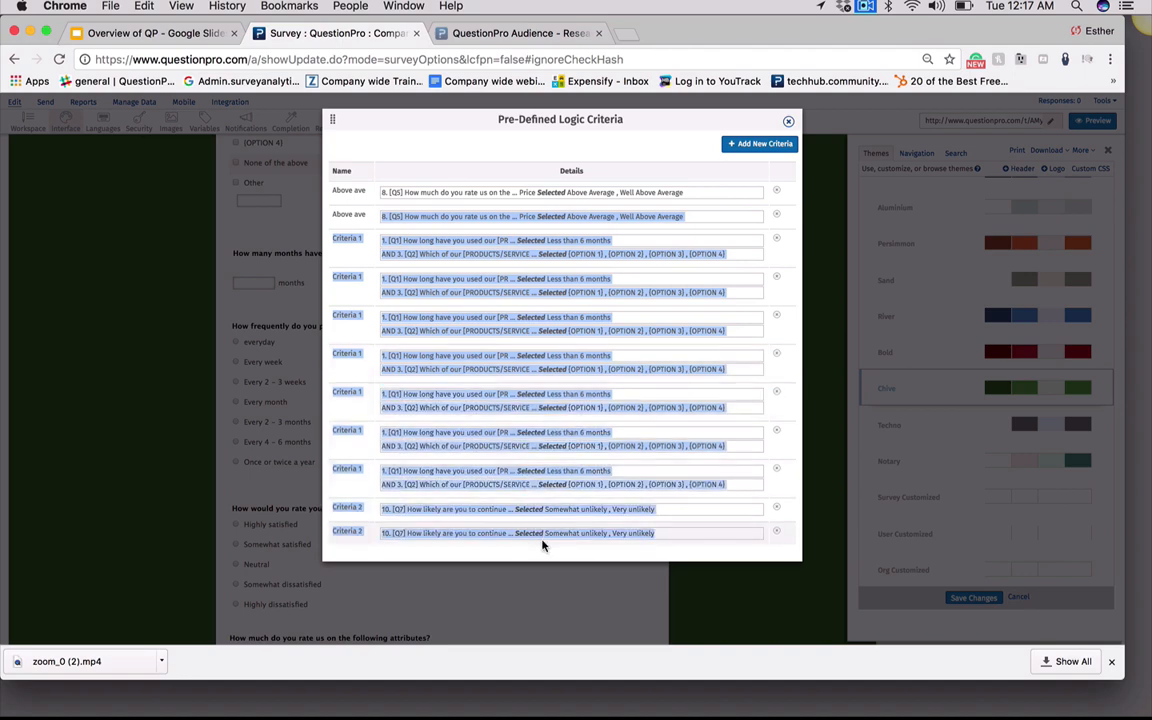
left_click(576, 543)
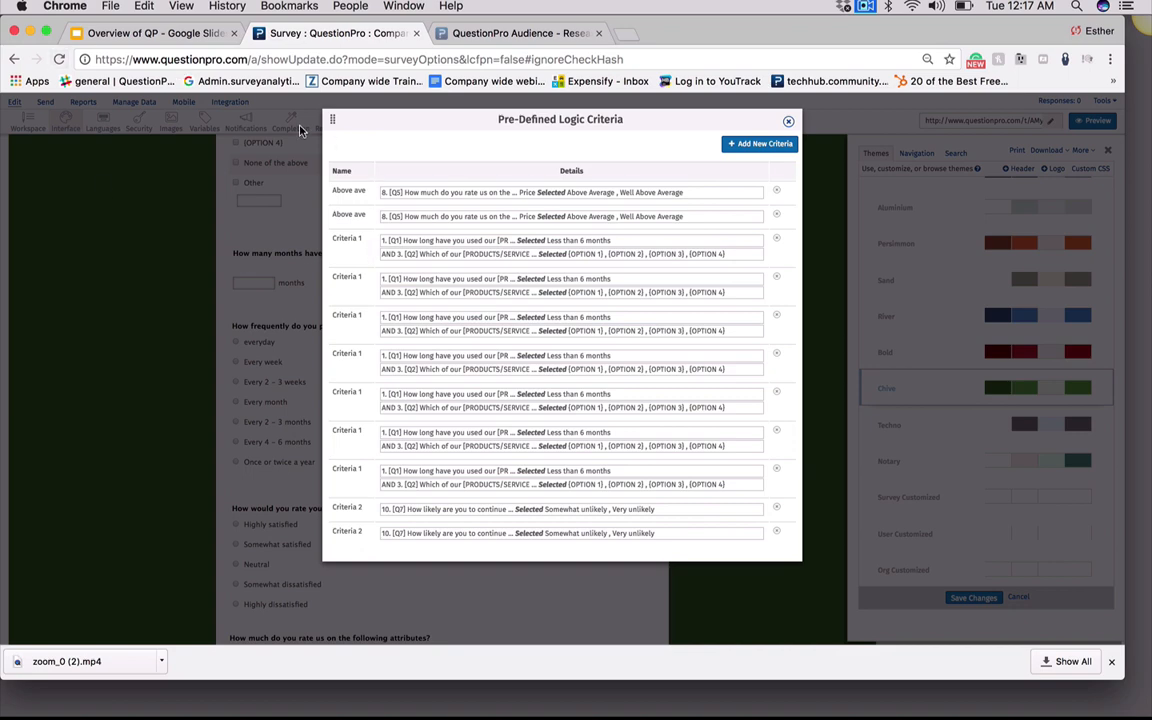
left_click(789, 125)
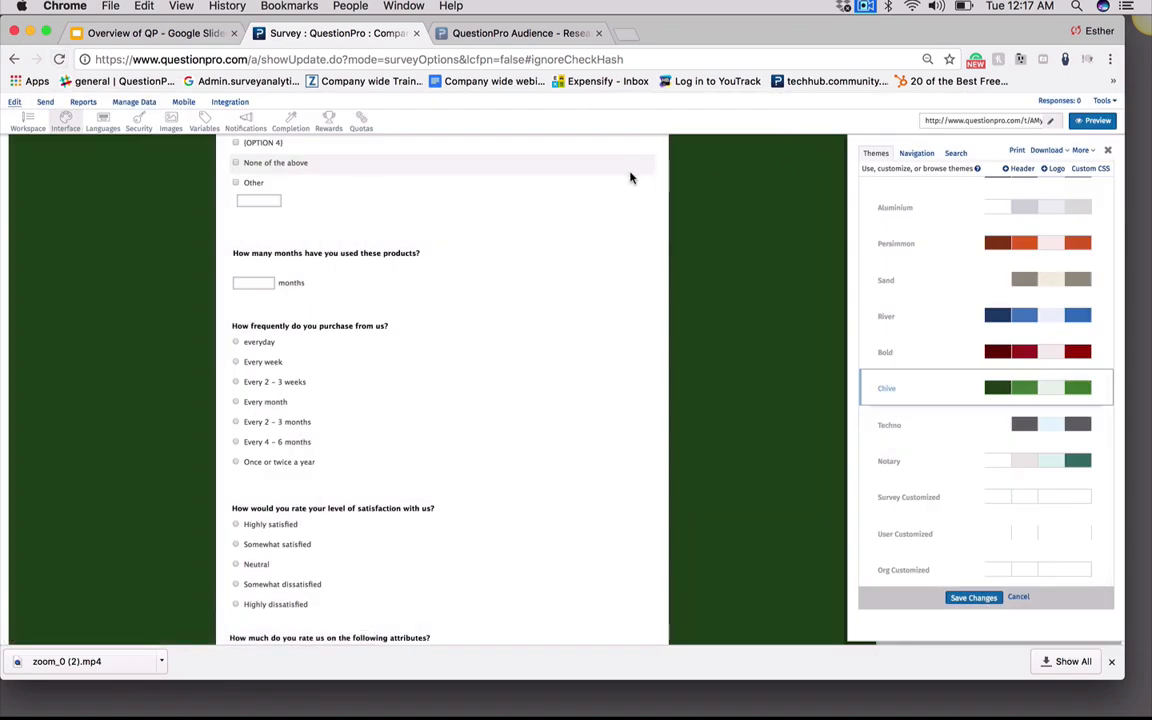
Run the branching logic validation and dismiss it
left_click(1092, 154)
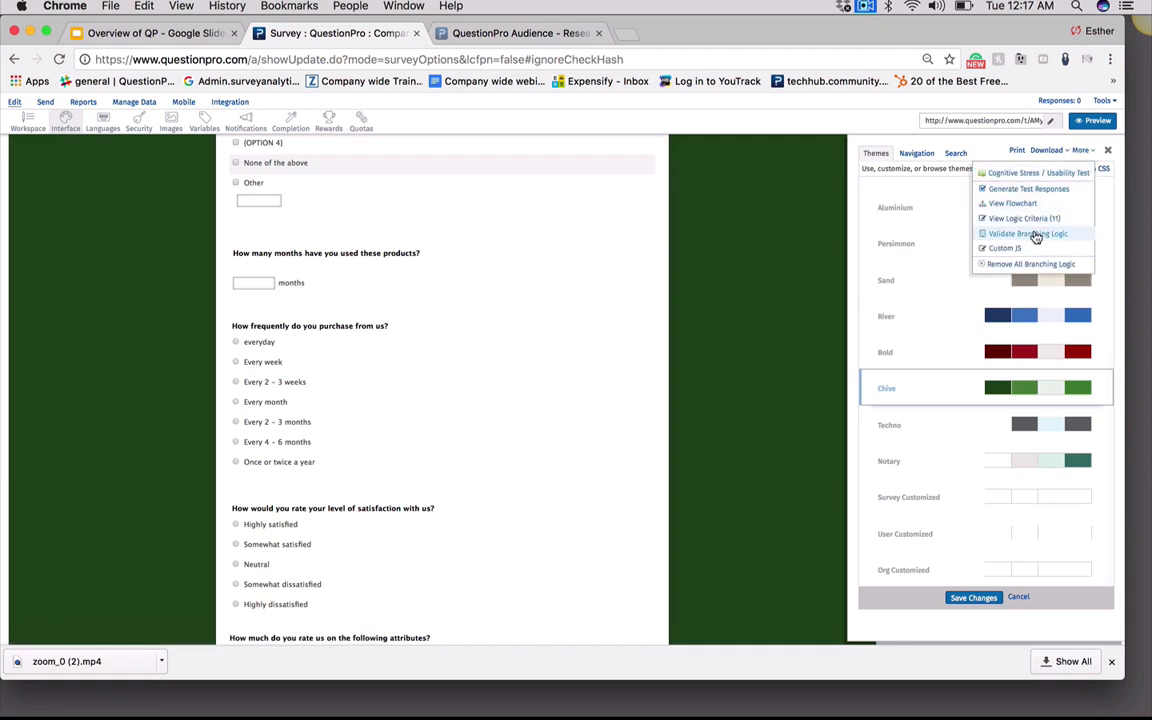
left_click(1000, 236)
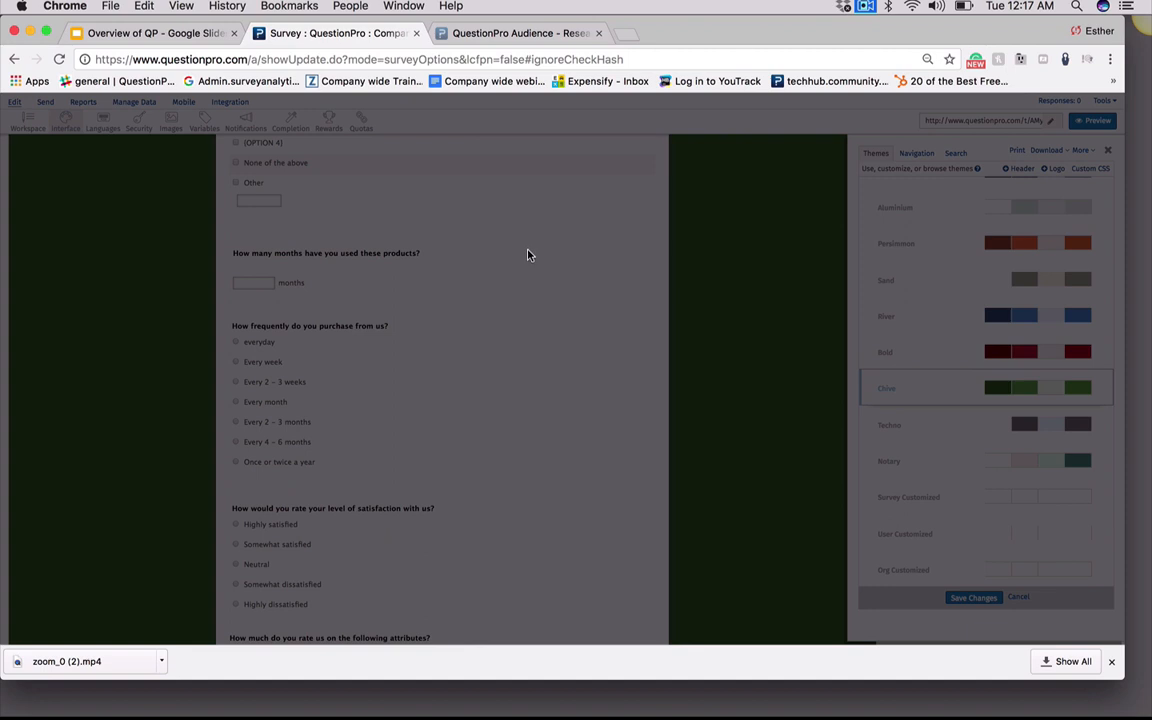
left_click(593, 284)
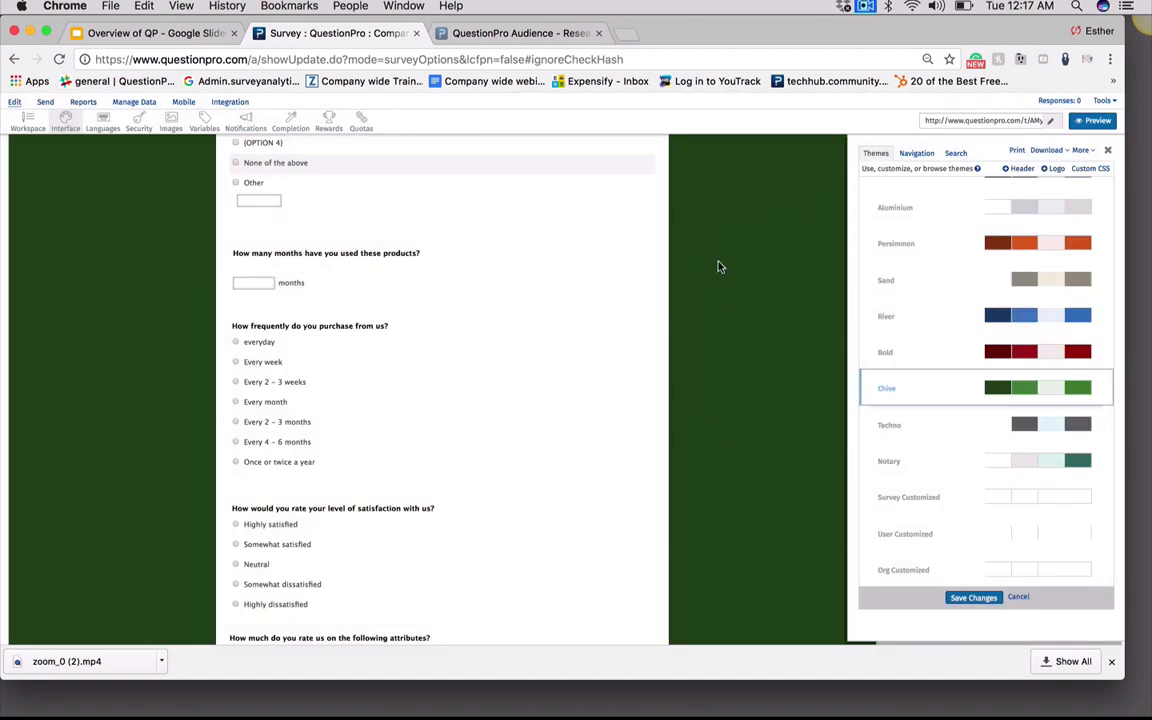
Open the Custom JS editor and close it without adding code
left_click(1081, 150)
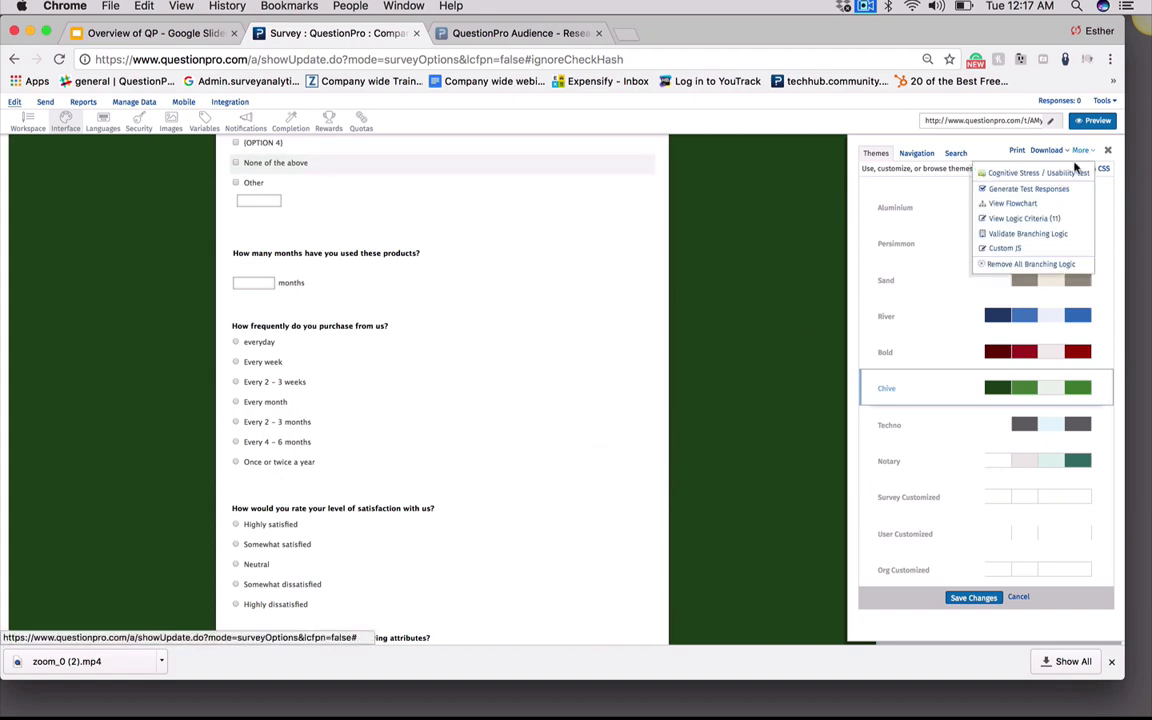
left_click(1005, 248)
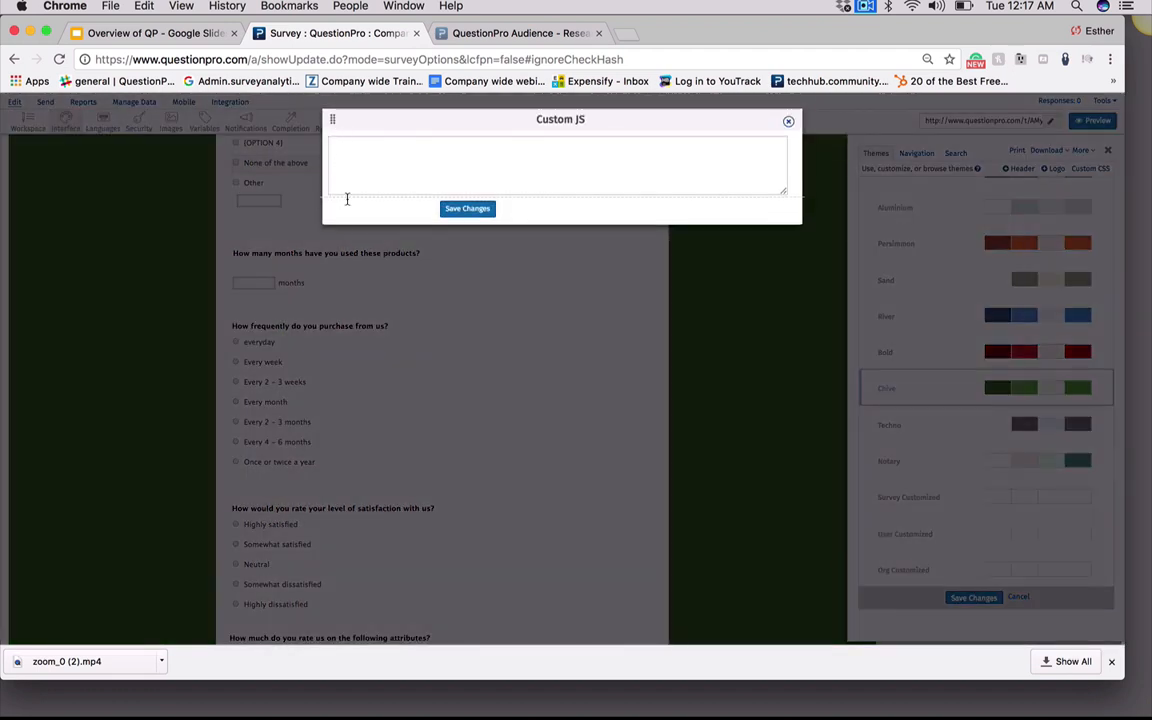
left_click(789, 122)
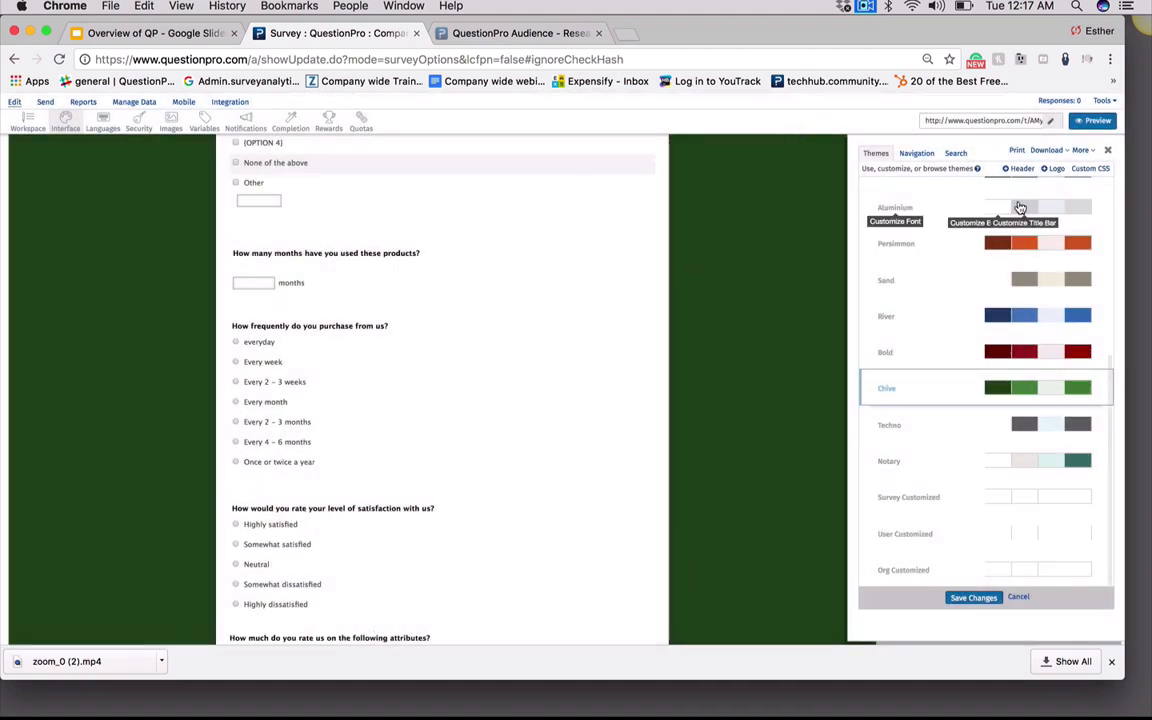
left_click(1082, 150)
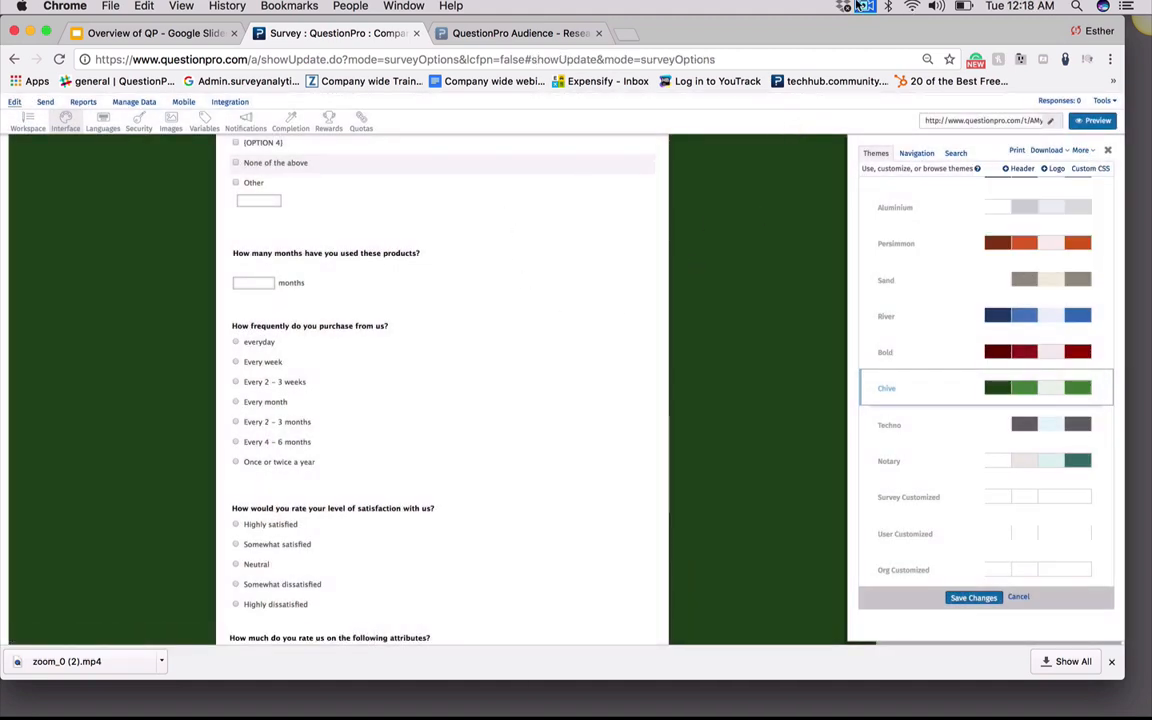
left_click(867, 6)
left_click(884, 55)
Go to the survey's languages and add Spanish [Latin America] as a new language version
left_click(100, 122)
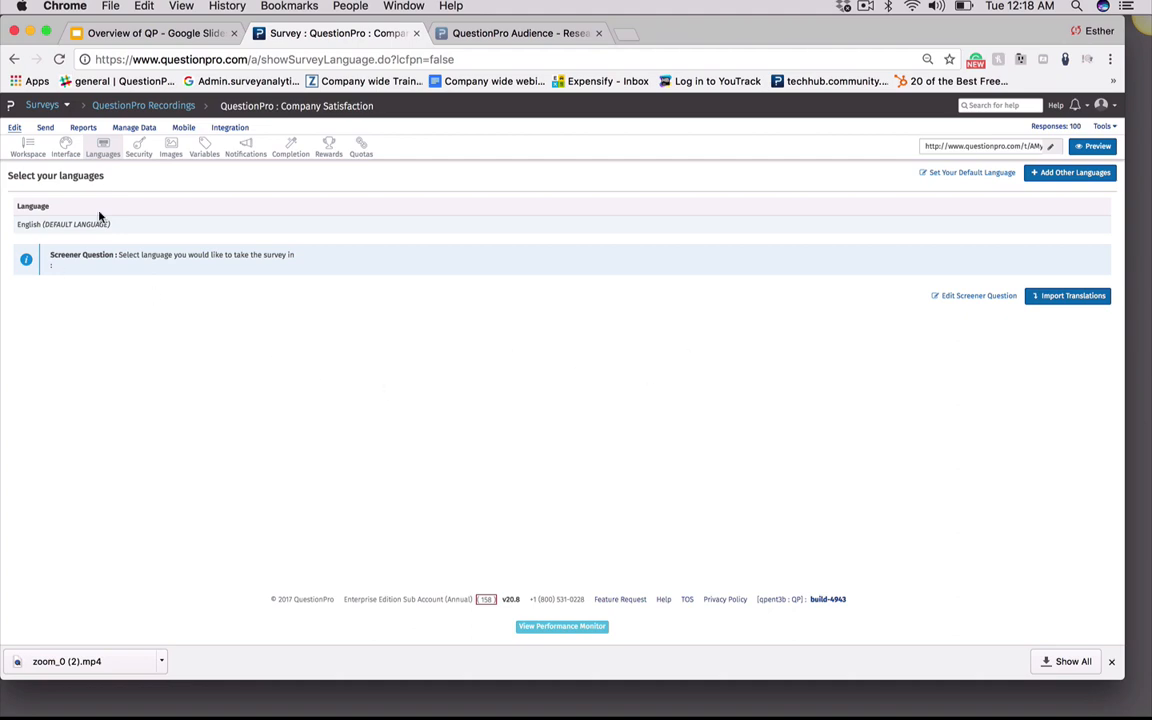
left_click(1044, 174)
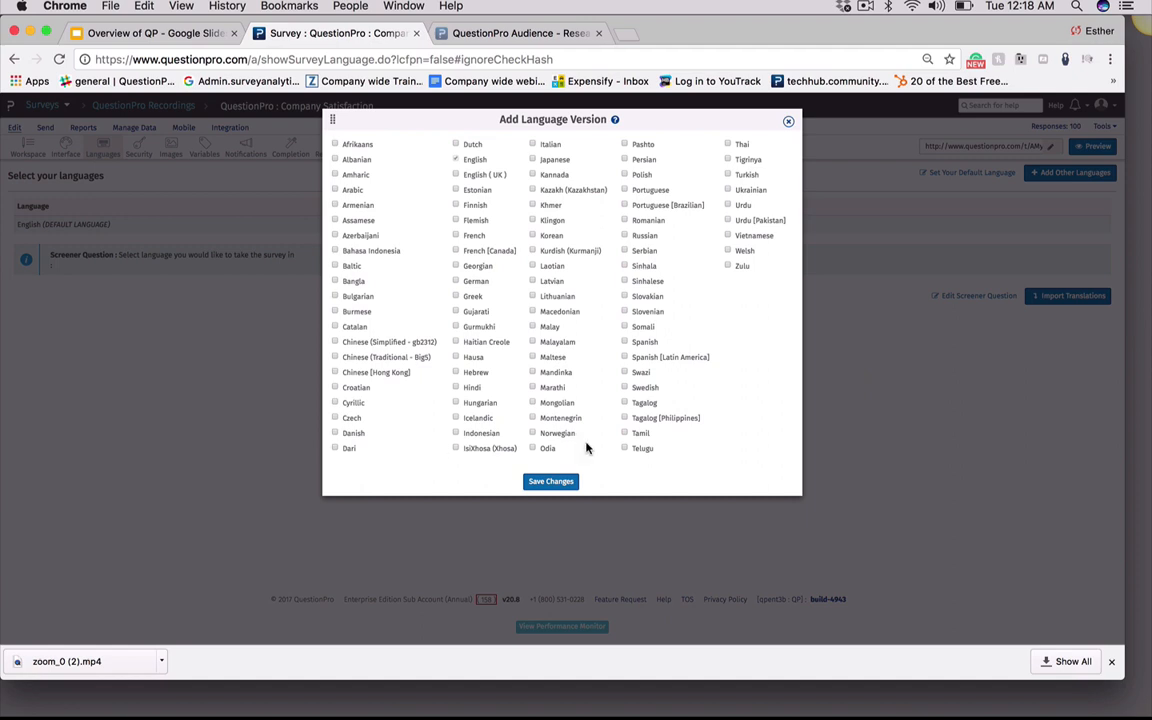
left_click(625, 342)
left_click(625, 357)
left_click(558, 484)
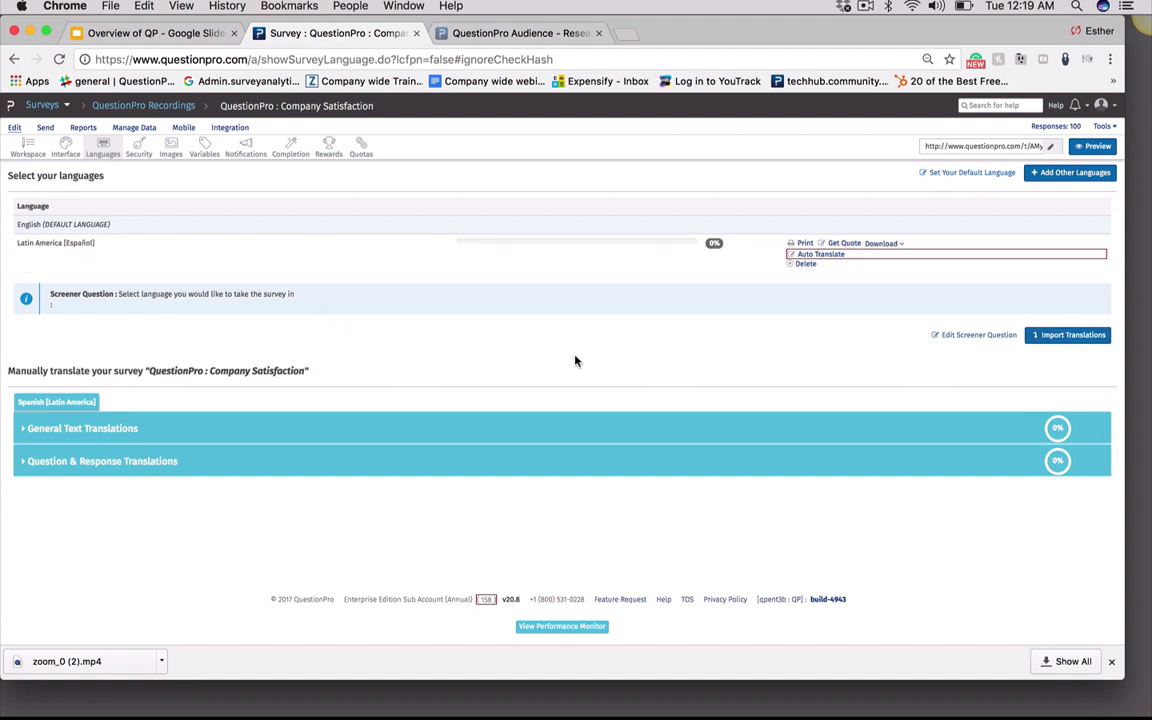
Check the new language's download formats, then open the translation quote form and close it unsent
left_click(898, 245)
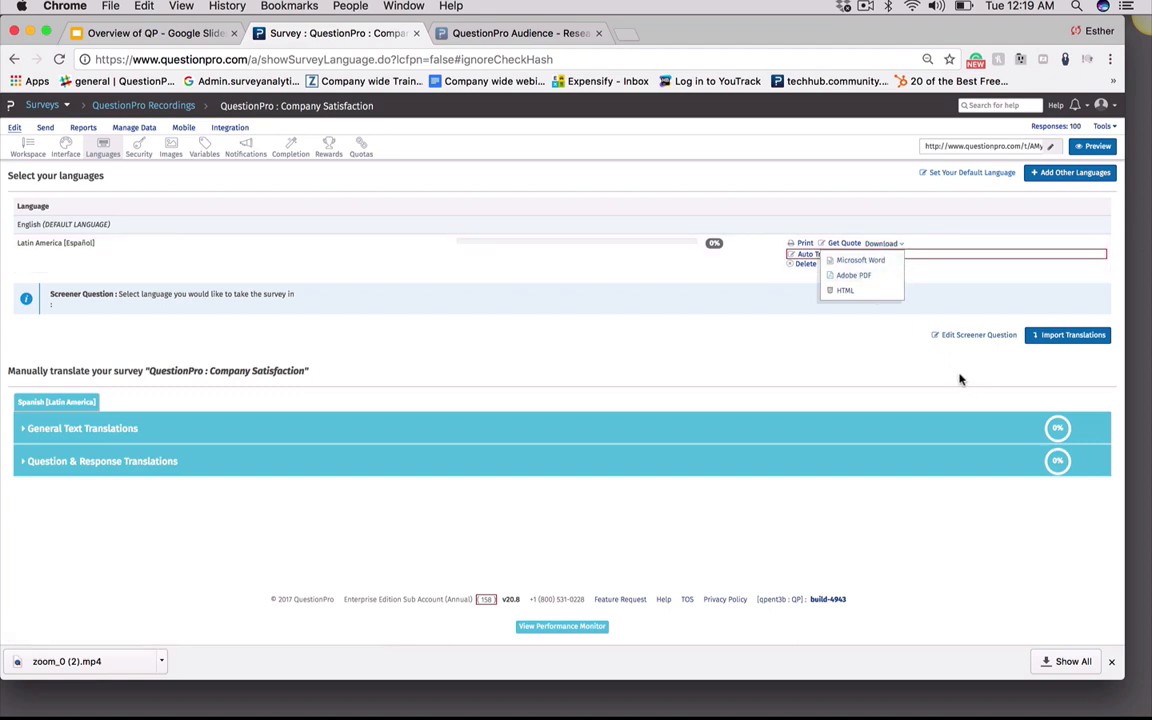
left_click(840, 369)
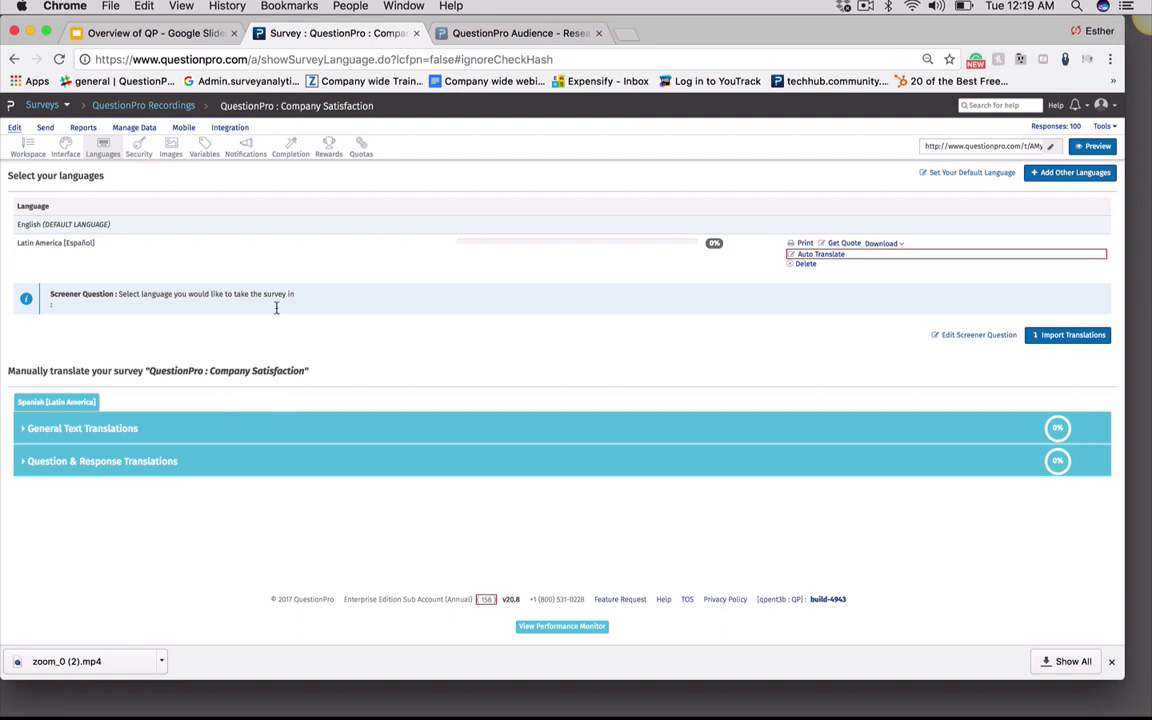
left_click(846, 247)
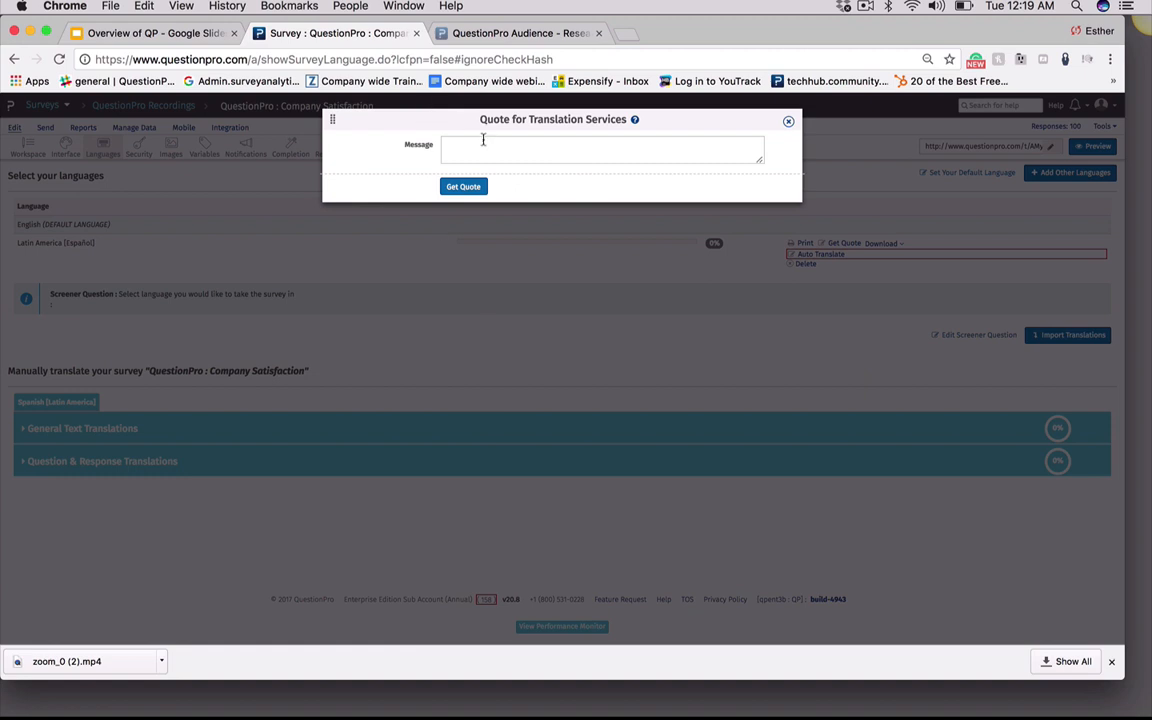
left_click(443, 148)
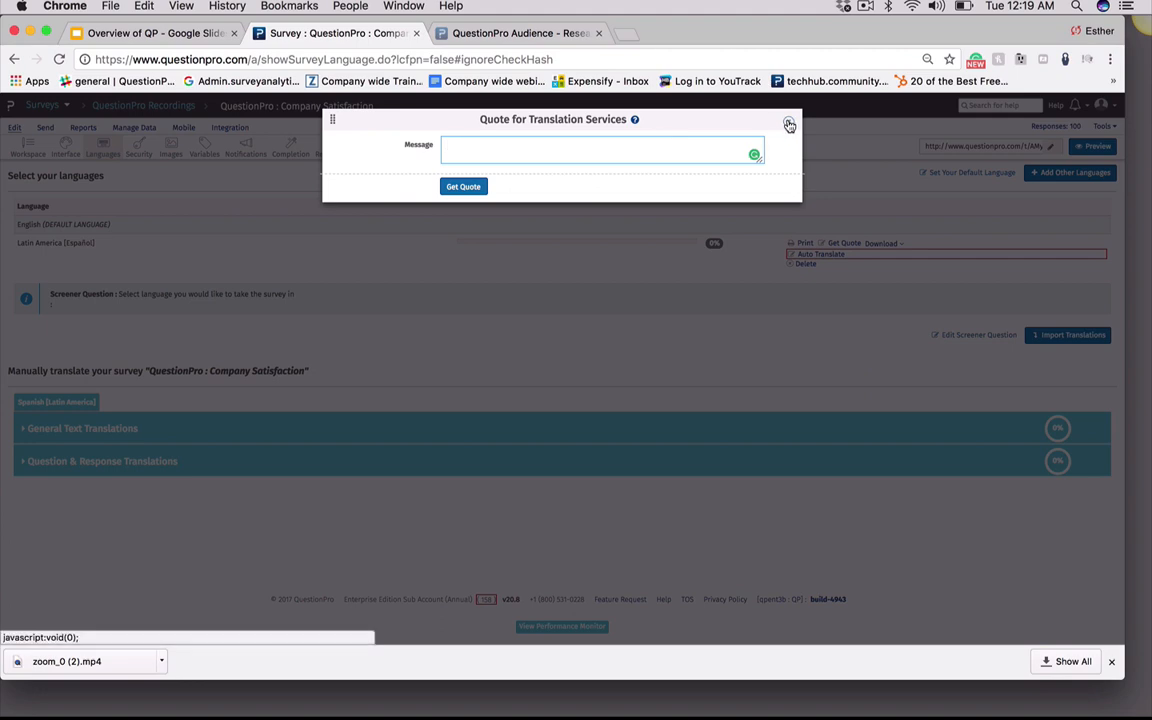
left_click(788, 121)
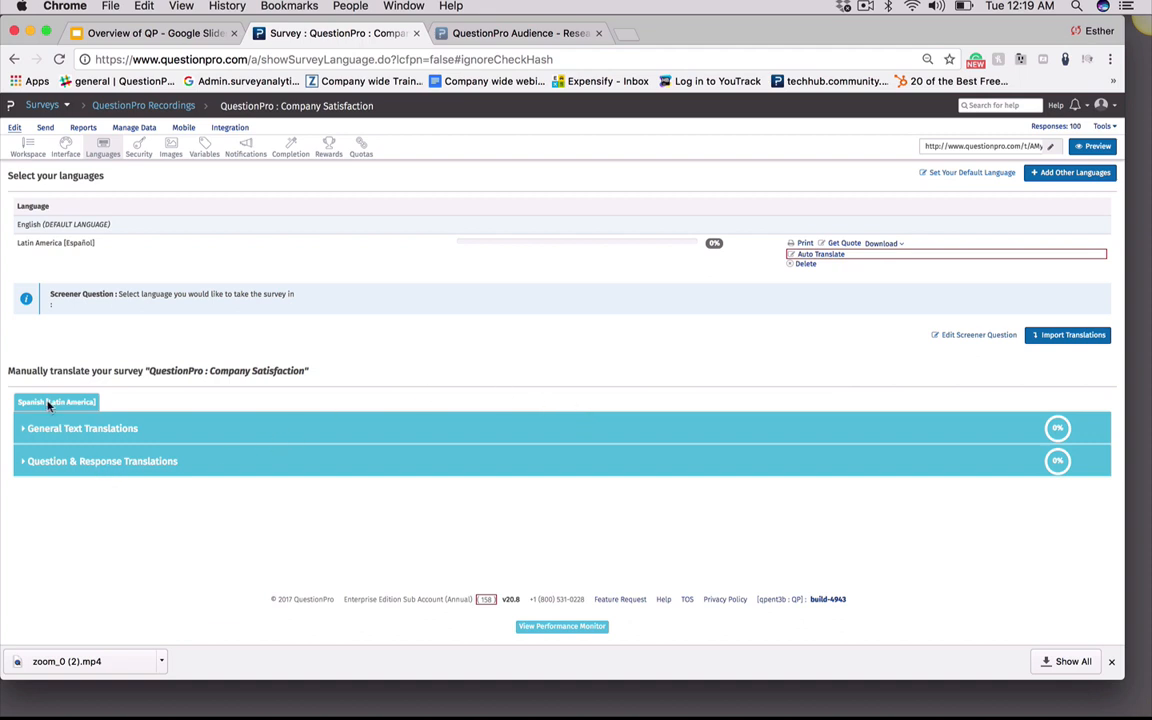
Expand the General Text Translations section and review the original texts awaiting Spanish translation
left_click(92, 428)
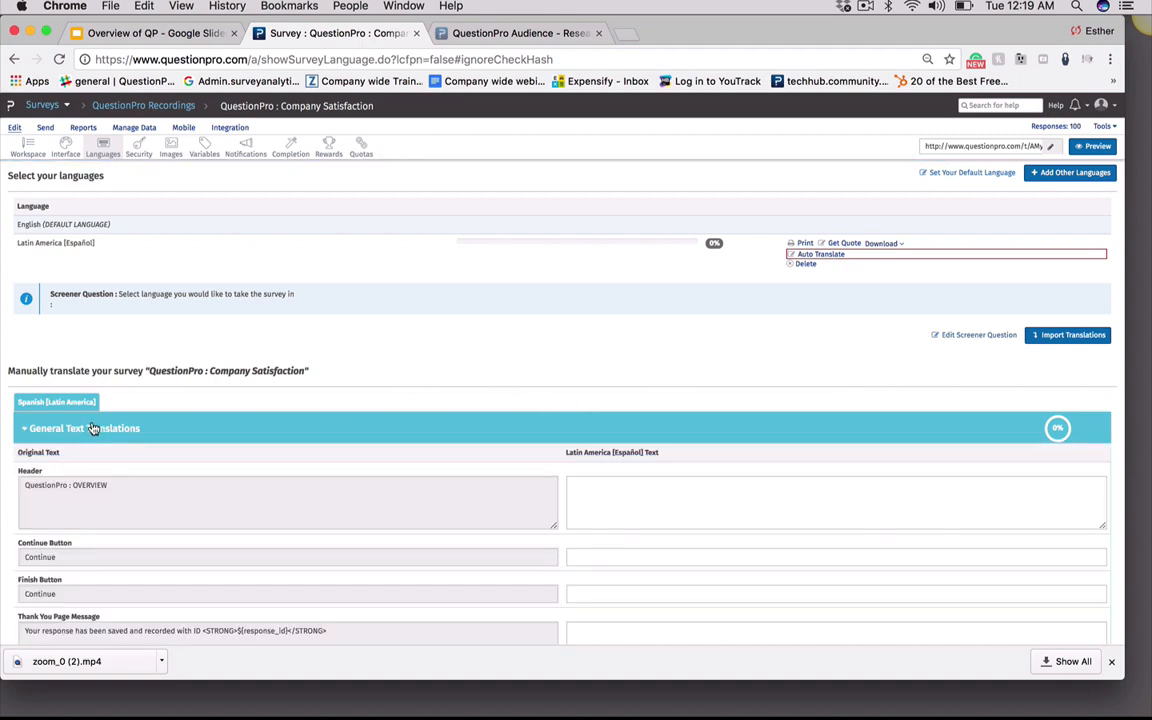
scroll(496, 404, "down", 4)
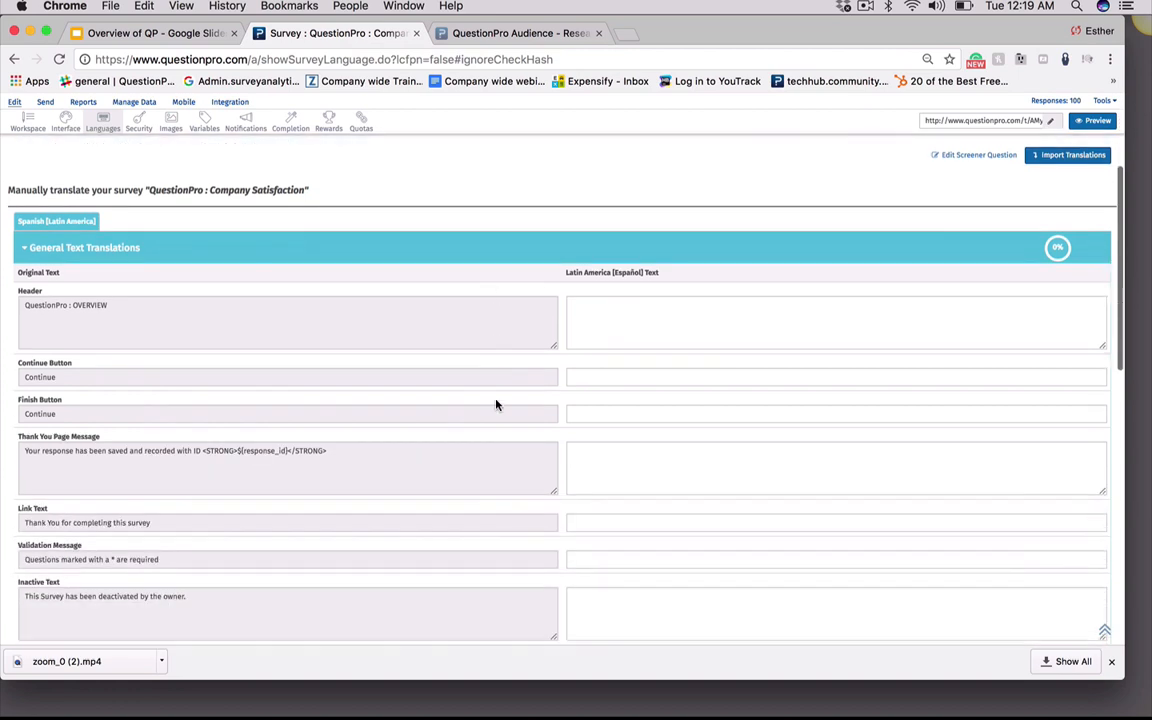
scroll(496, 404, "down", 1)
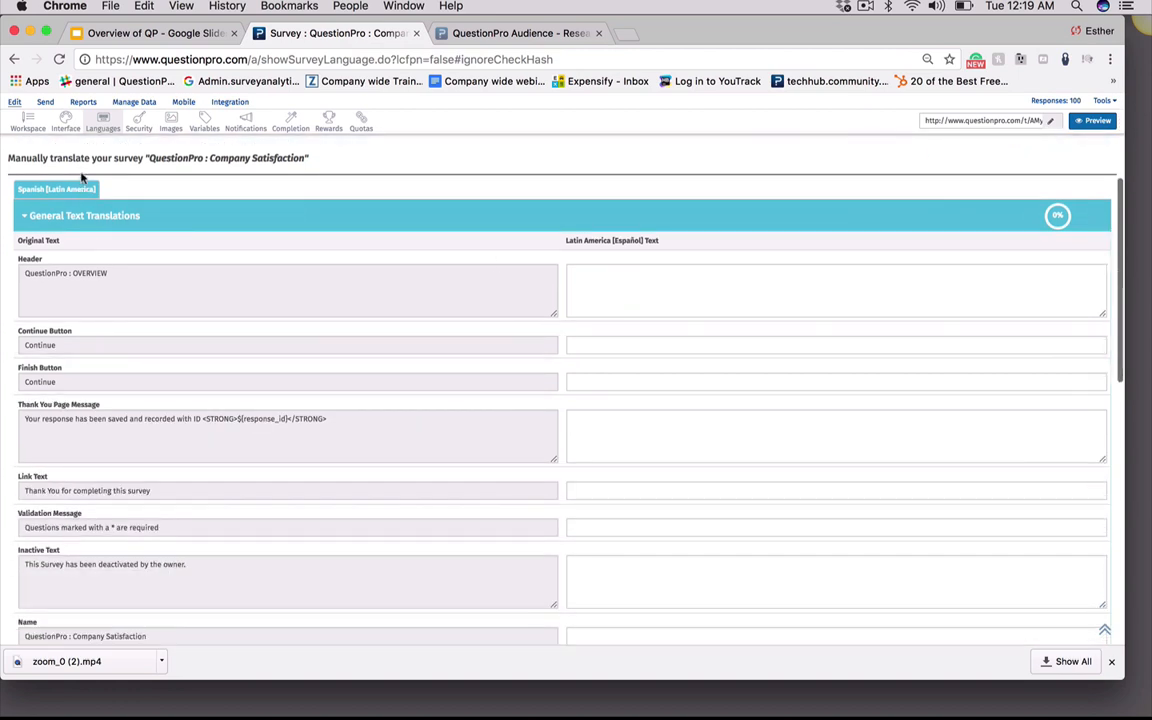
left_click(126, 273)
scroll(105, 273, "down", 2)
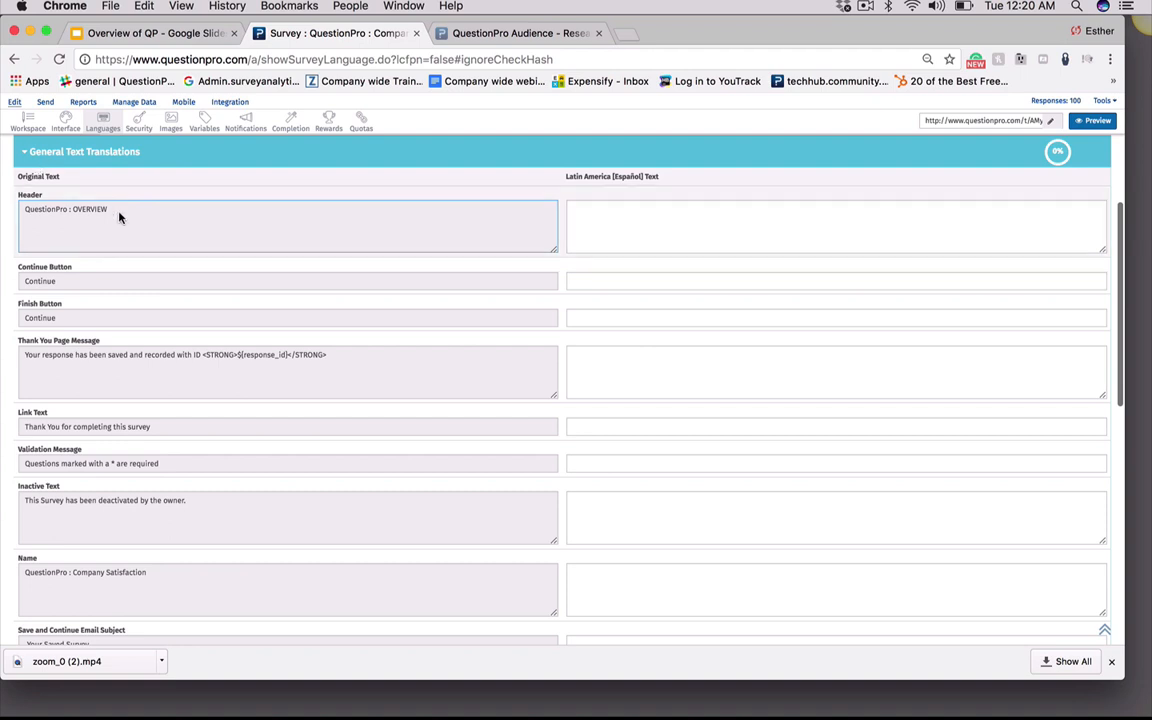
Select the header's original text and place the cursor in its empty Spanish translation field without entering anything
left_click_drag(119, 217, 13, 218)
left_click(622, 217)
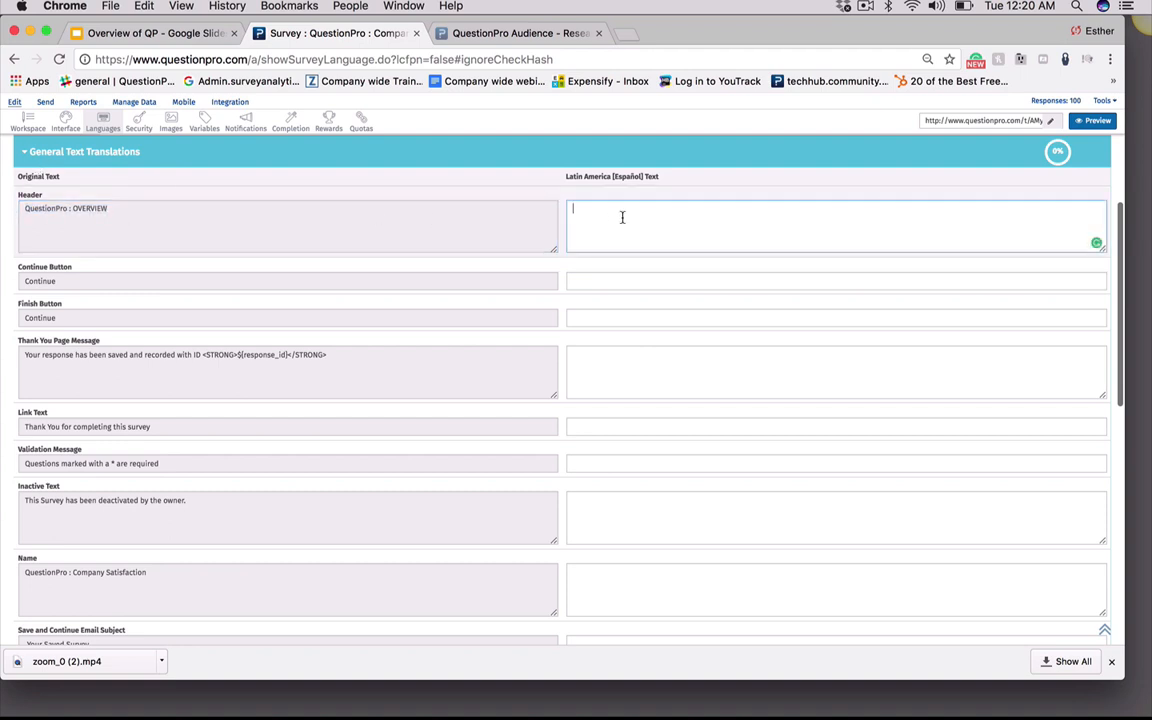
left_click(641, 208)
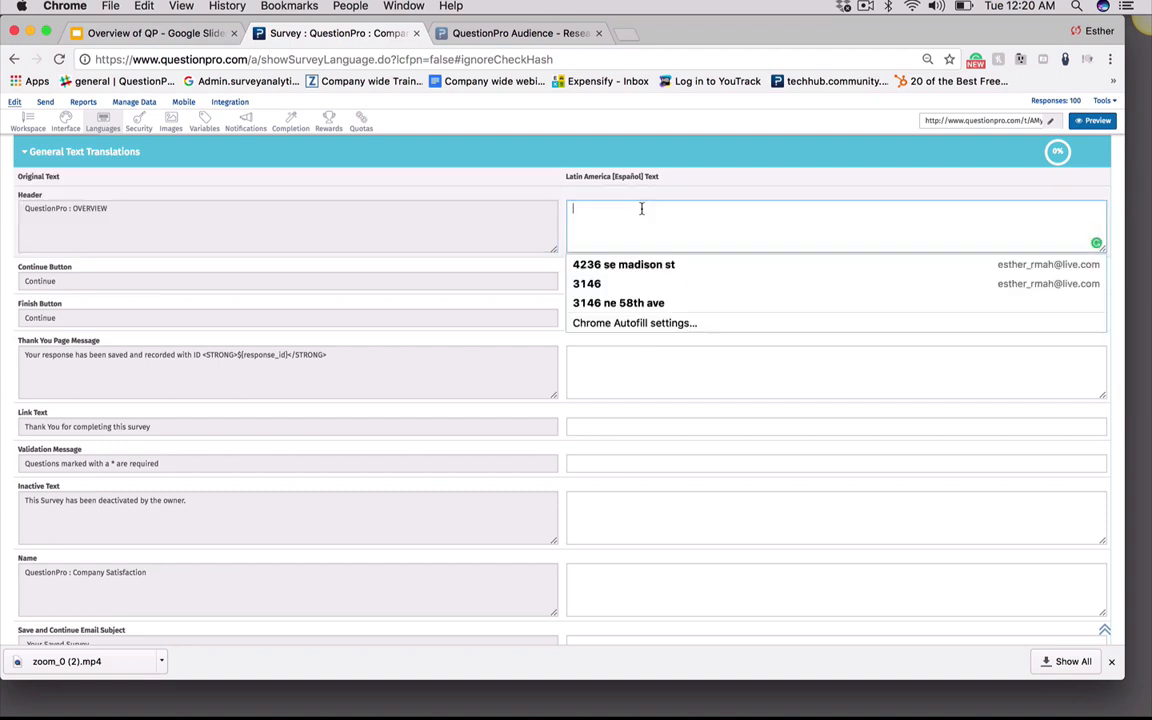
left_click(505, 213)
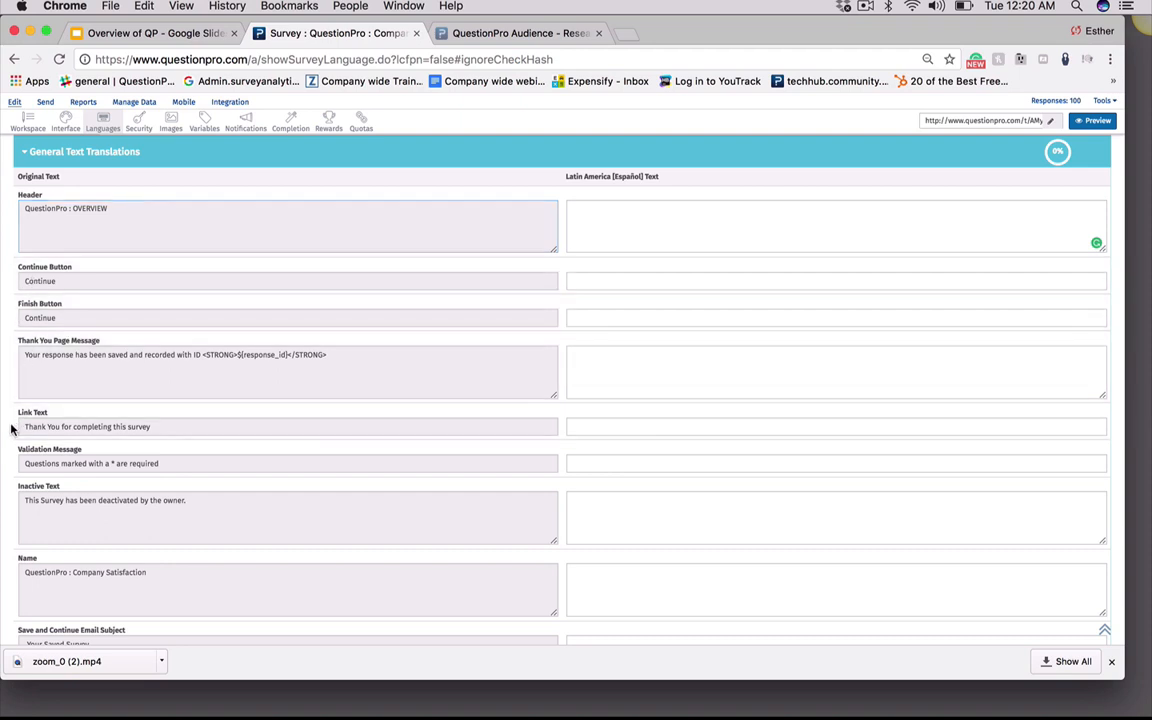
Expand the Question & Response Translations section and scroll through the list of survey questions
scroll(14, 420, "down", 5)
scroll(12, 430, "down", 4)
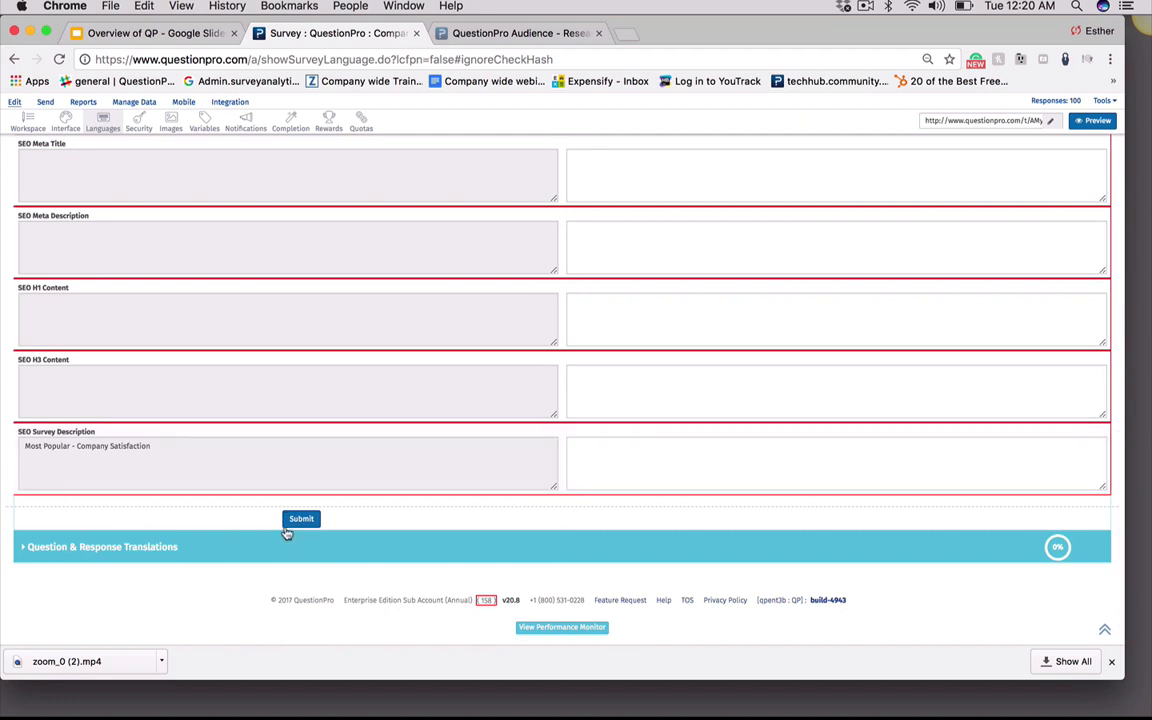
left_click(90, 546)
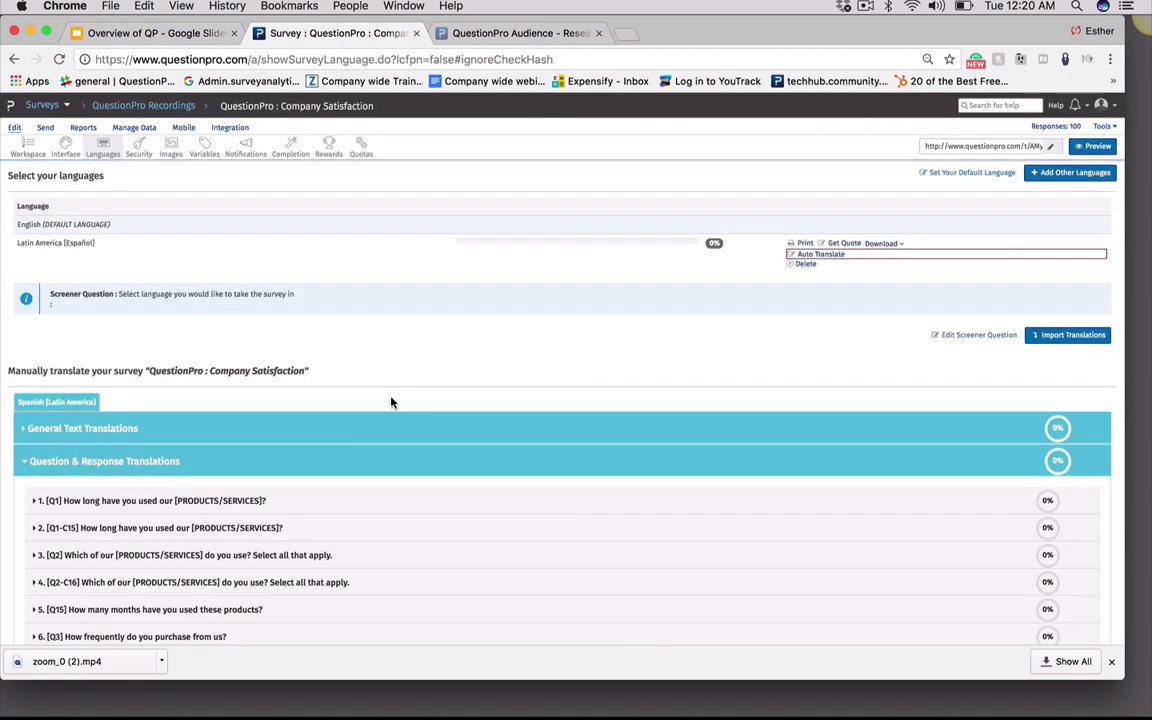
scroll(470, 396, "down", 1)
scroll(470, 396, "down", 4)
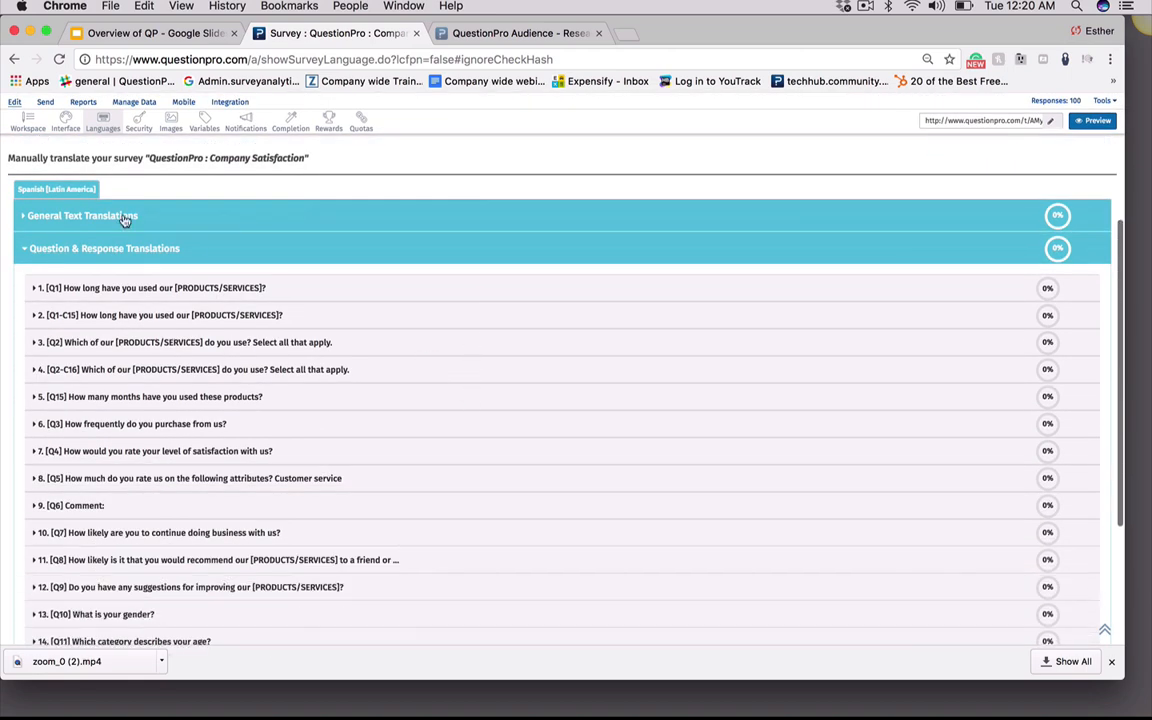
scroll(128, 221, "down", 2)
scroll(210, 387, "down", 1)
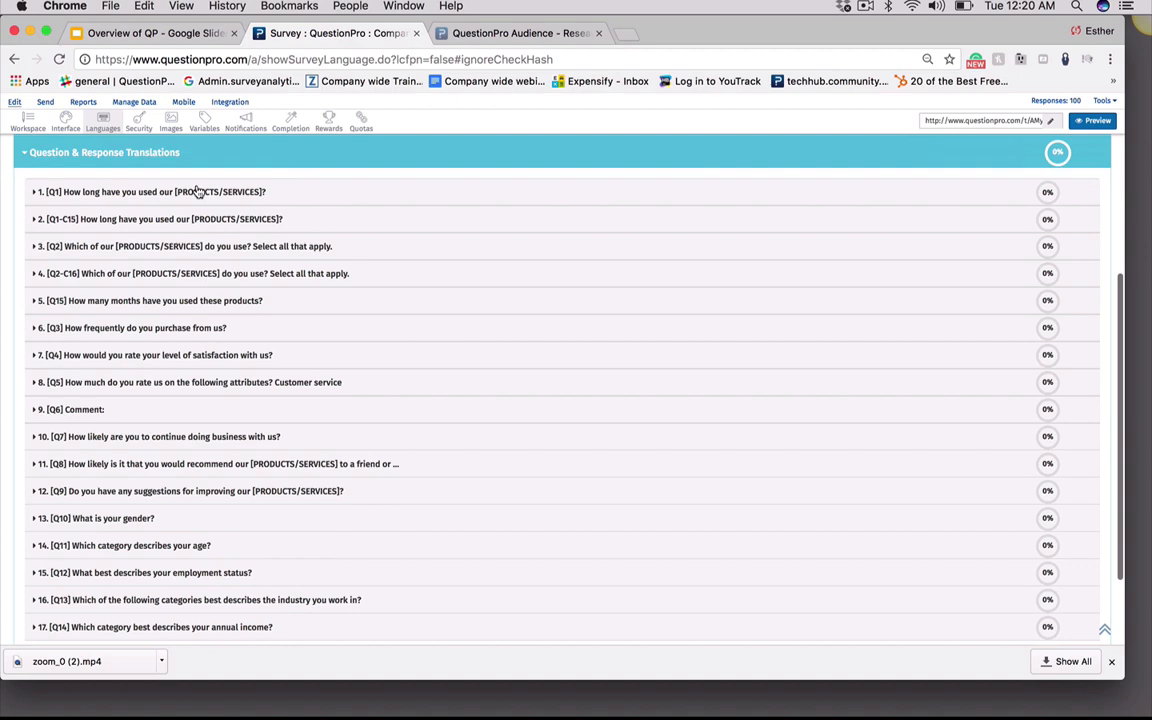
Expand the first question's translation fields and place the cursor in its Spanish question text box
left_click(198, 191)
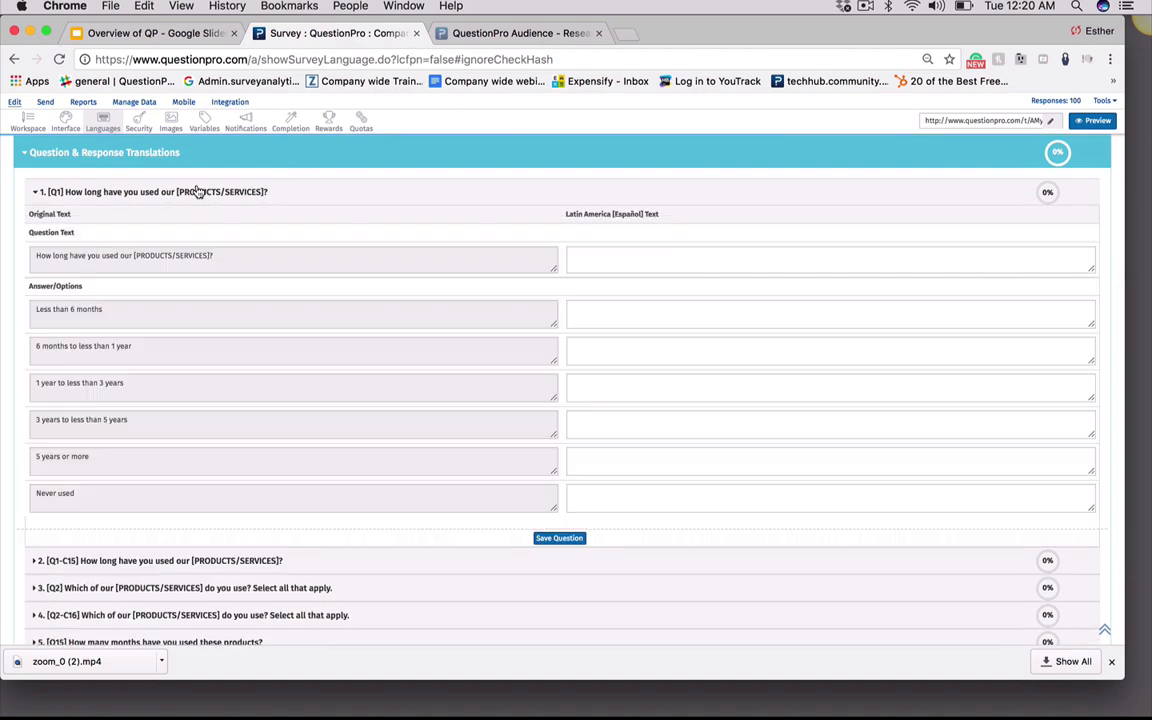
left_click(575, 258)
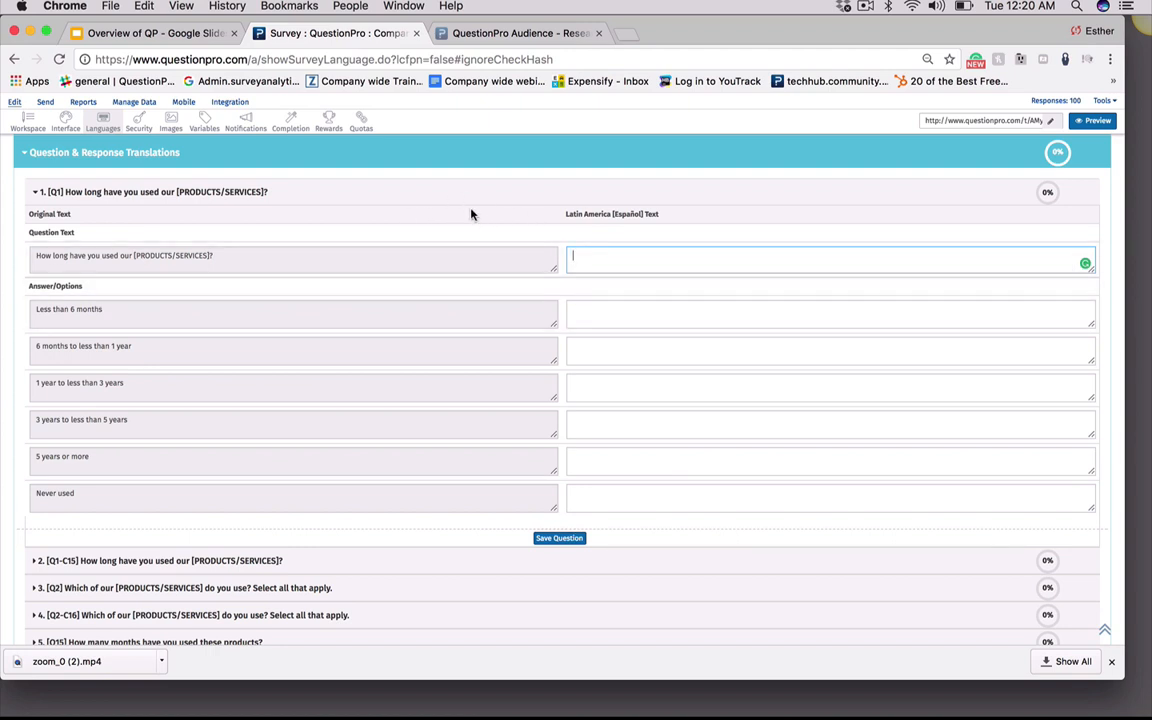
scroll(471, 214, "down", 10)
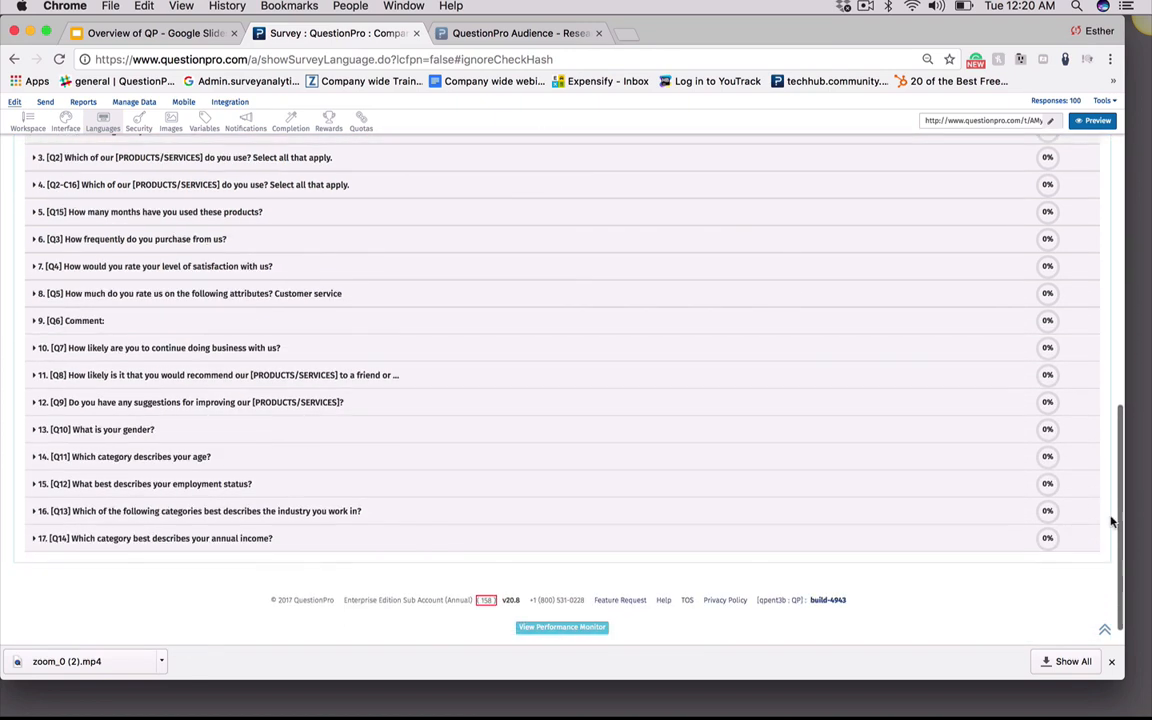
scroll(1110, 460, "up", 12)
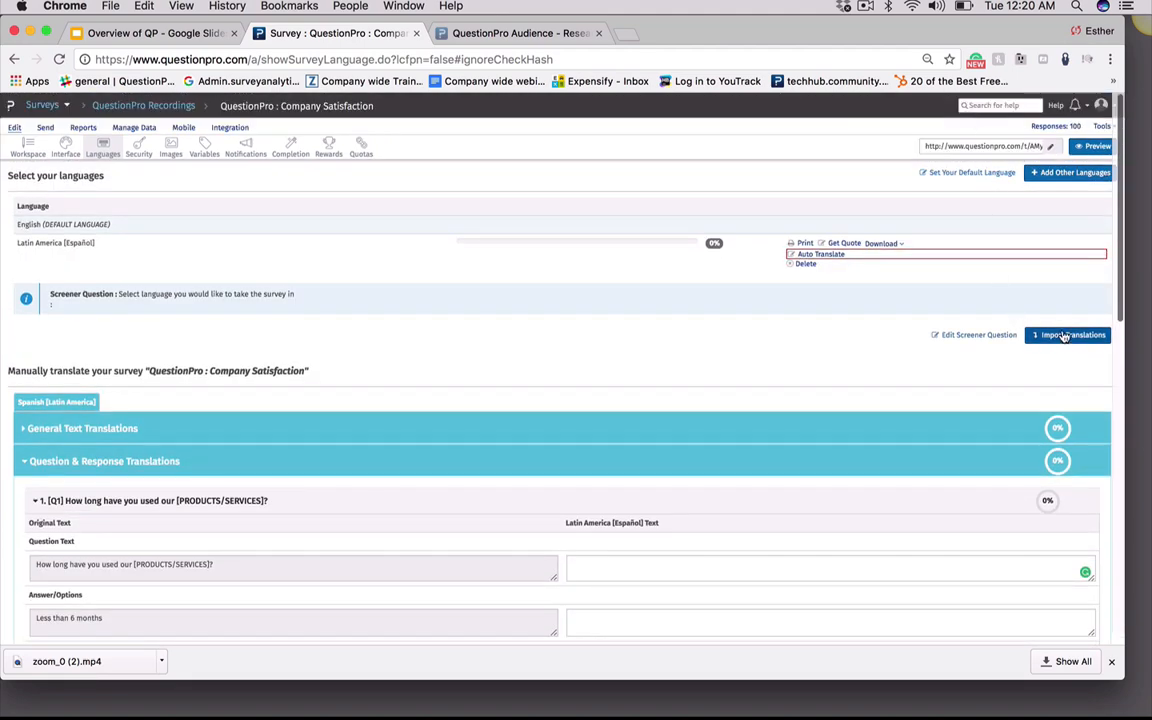
Open the Language Translation Import dialog and download the import template
left_click(1065, 335)
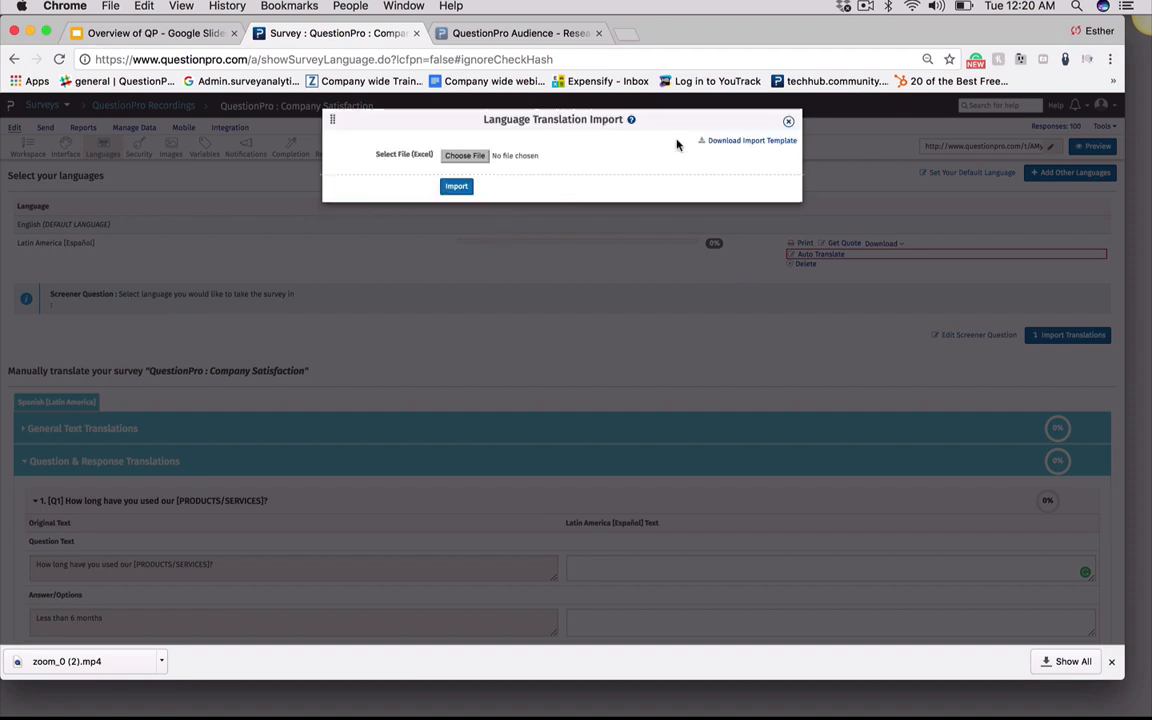
left_click(743, 141)
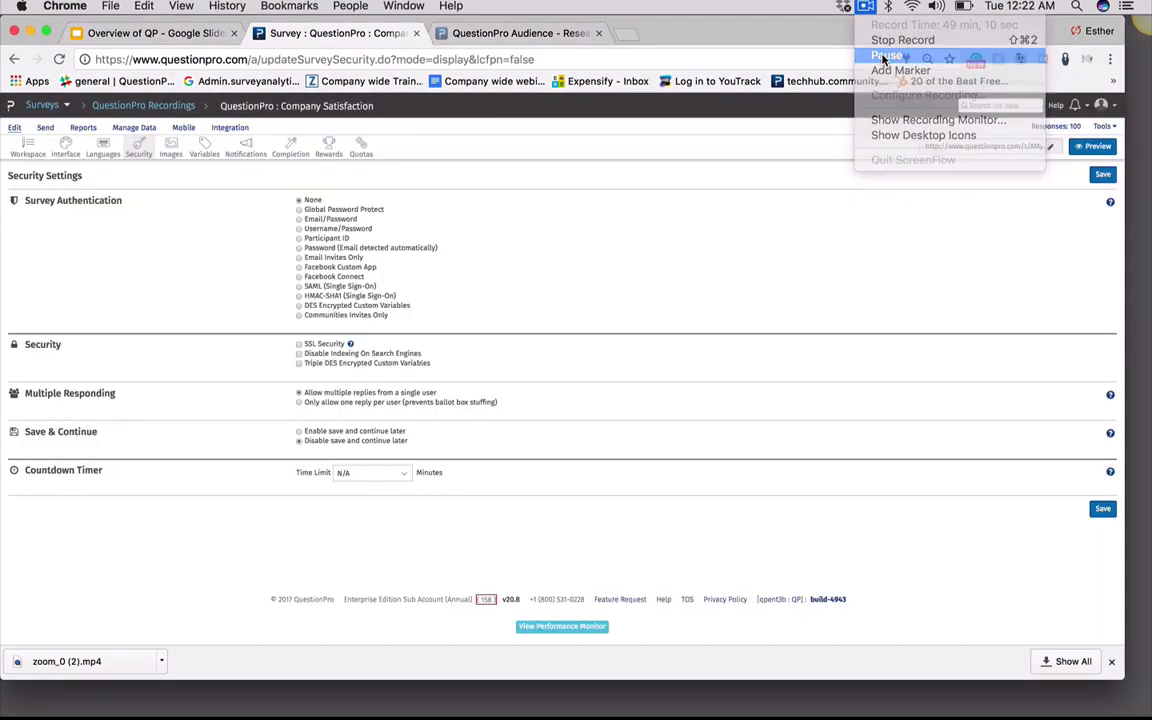
left_click(882, 64)
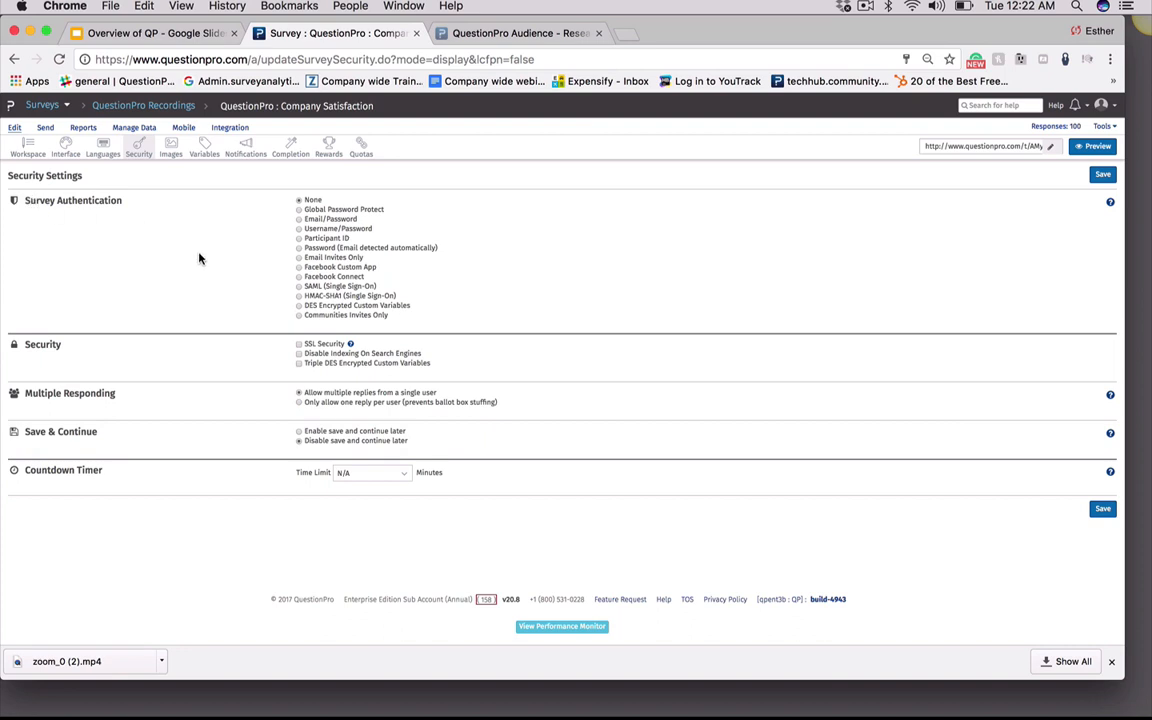
Step through each survey authentication option in the security settings to view its fields
left_click(298, 210)
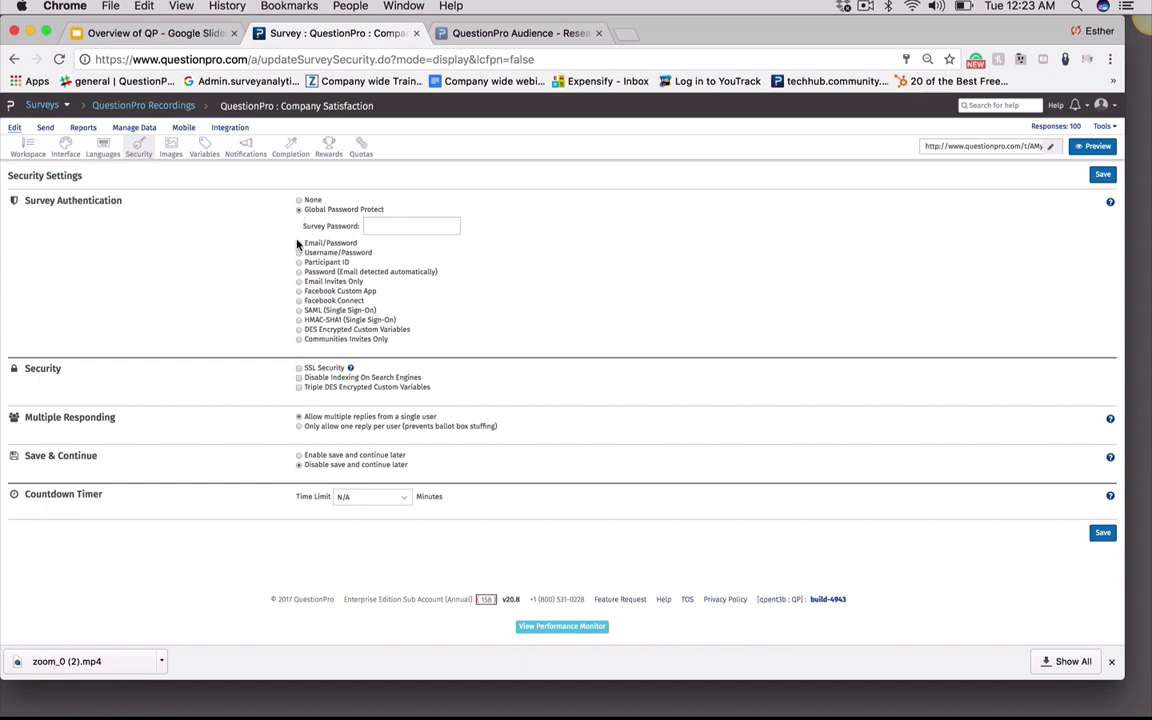
left_click(298, 244)
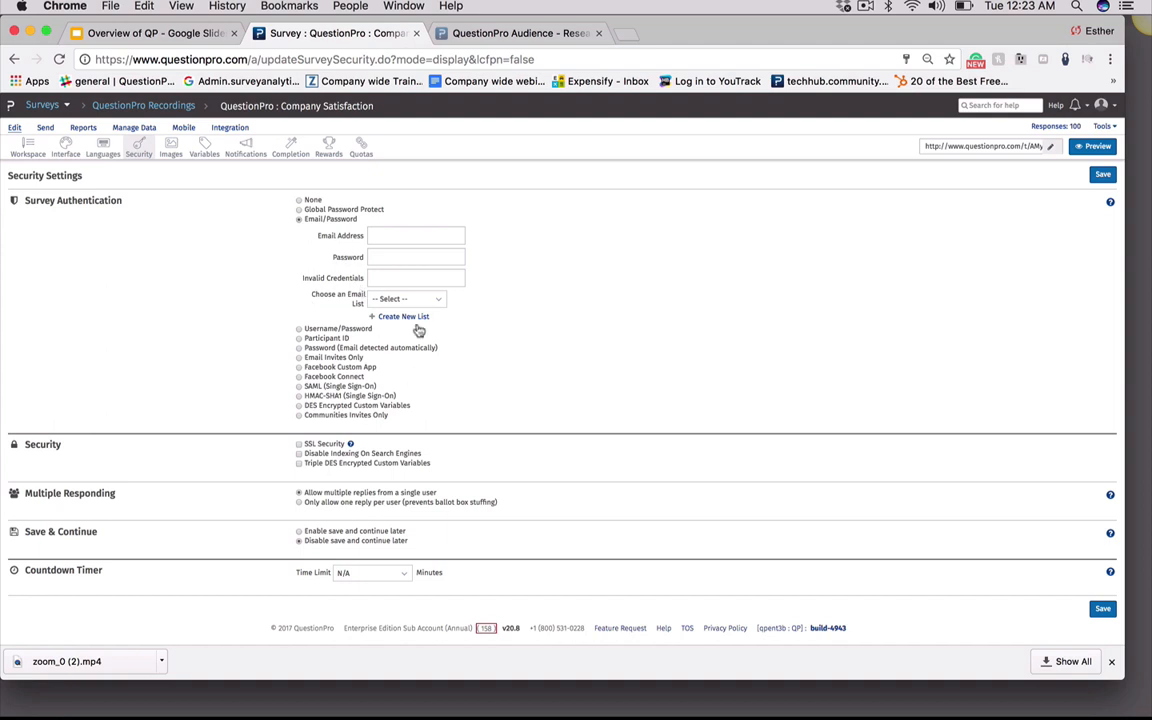
left_click(298, 328)
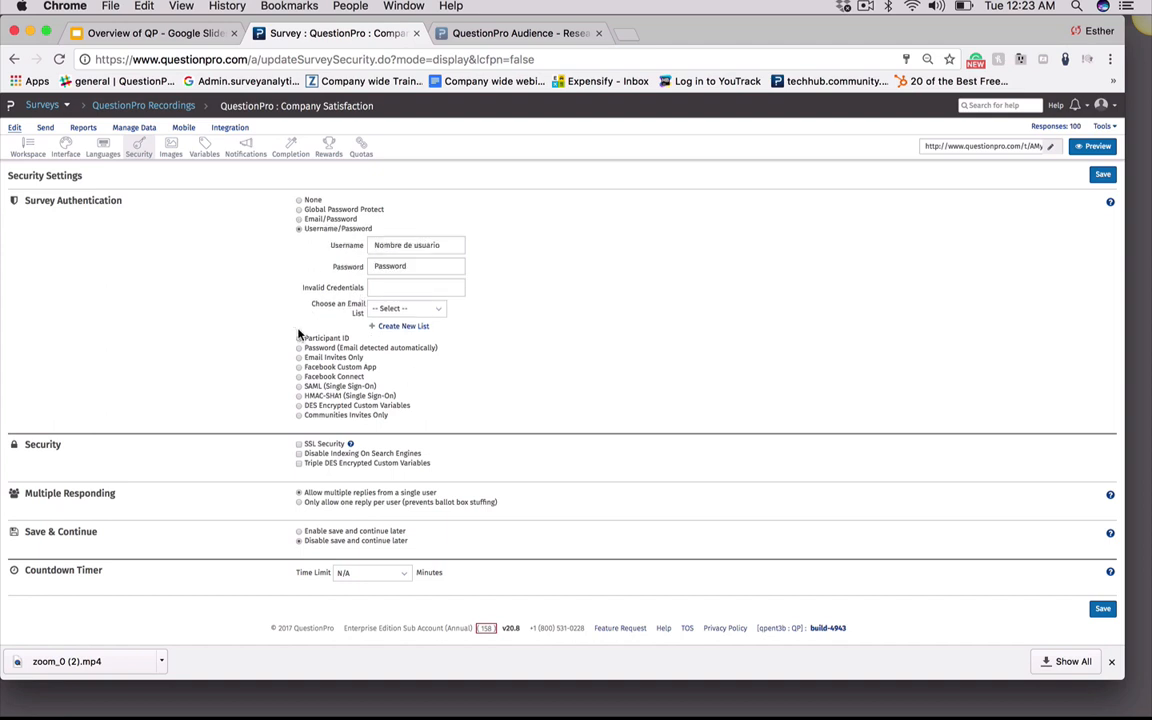
left_click(298, 338)
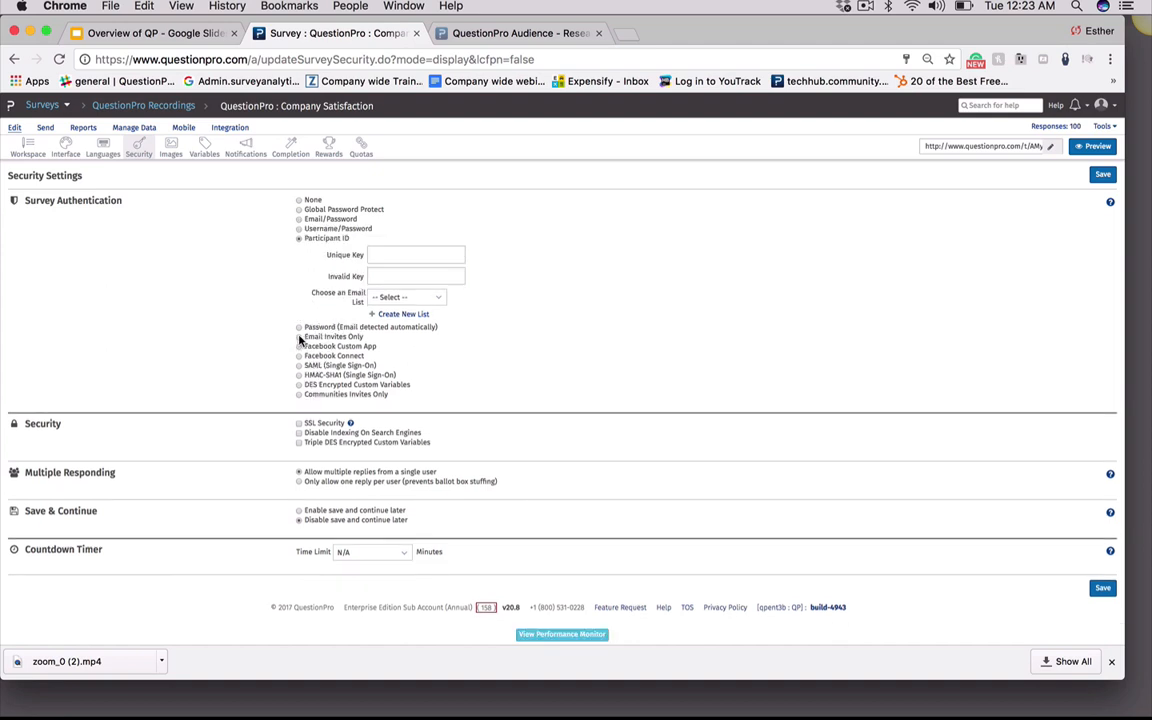
left_click(298, 337)
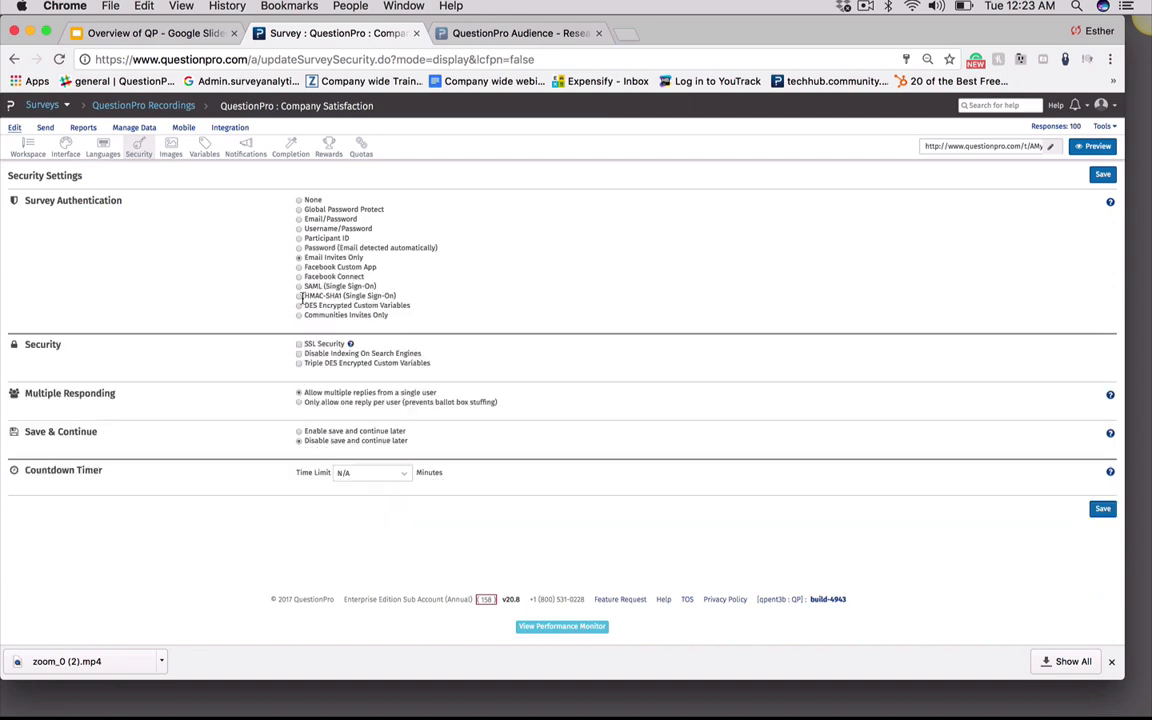
left_click(298, 267)
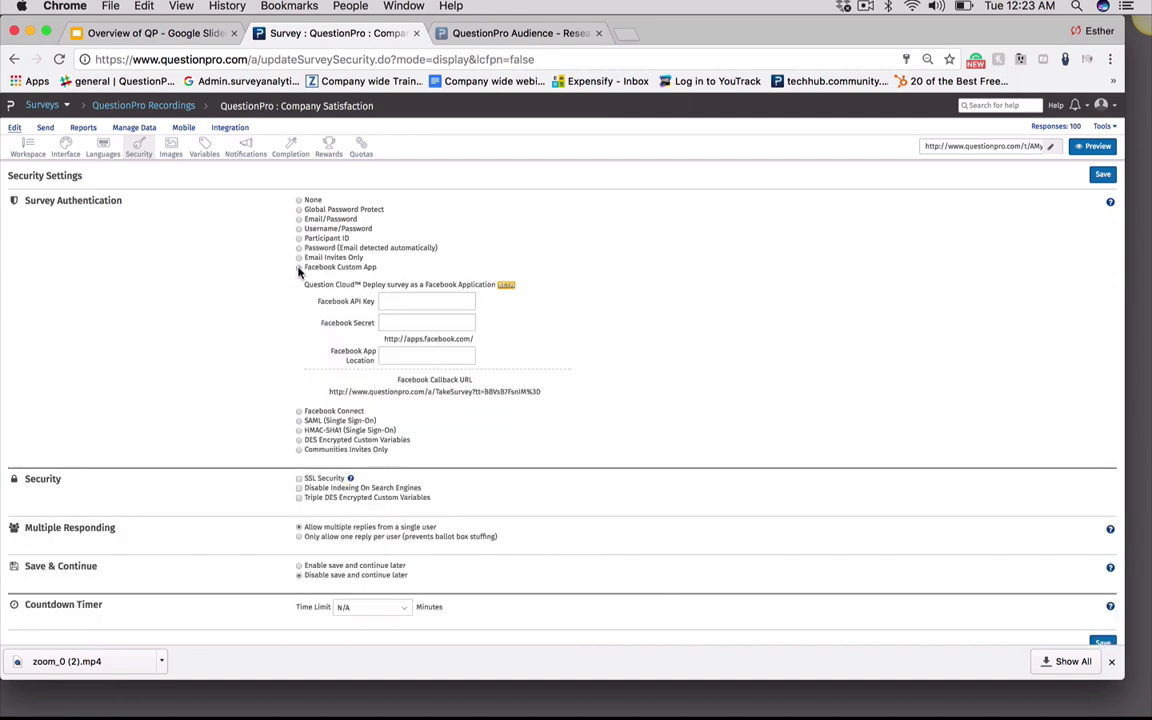
left_click(298, 412)
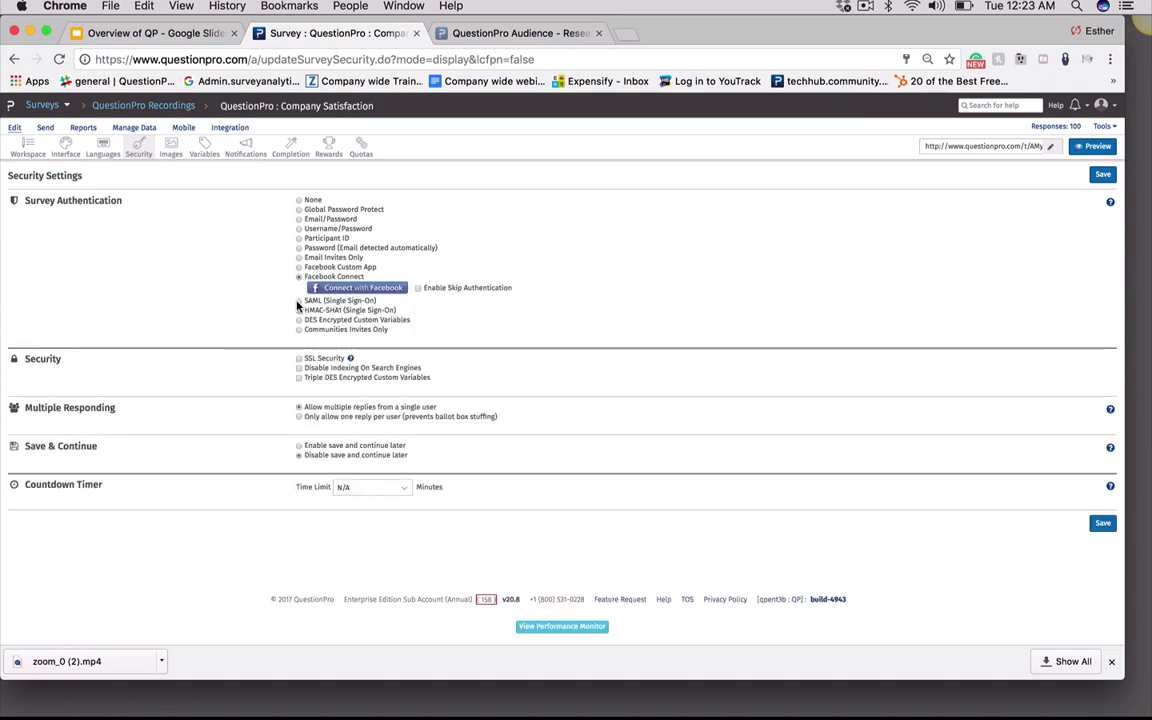
left_click(298, 301)
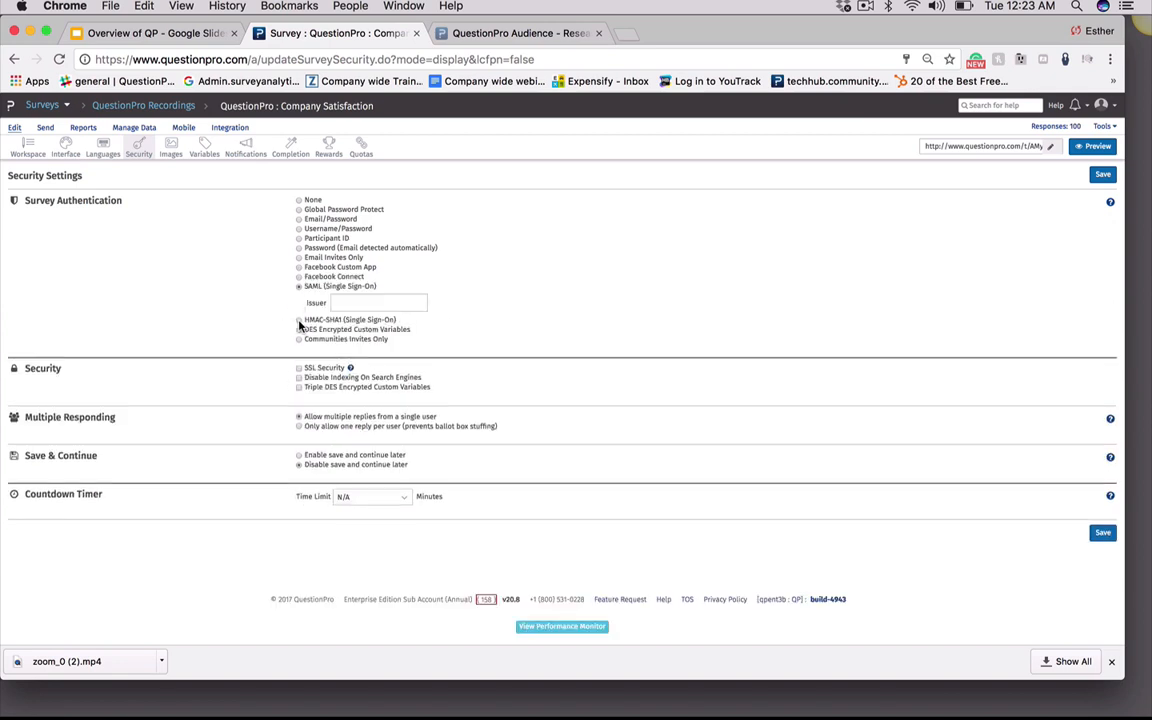
left_click(298, 320)
left_click(298, 364)
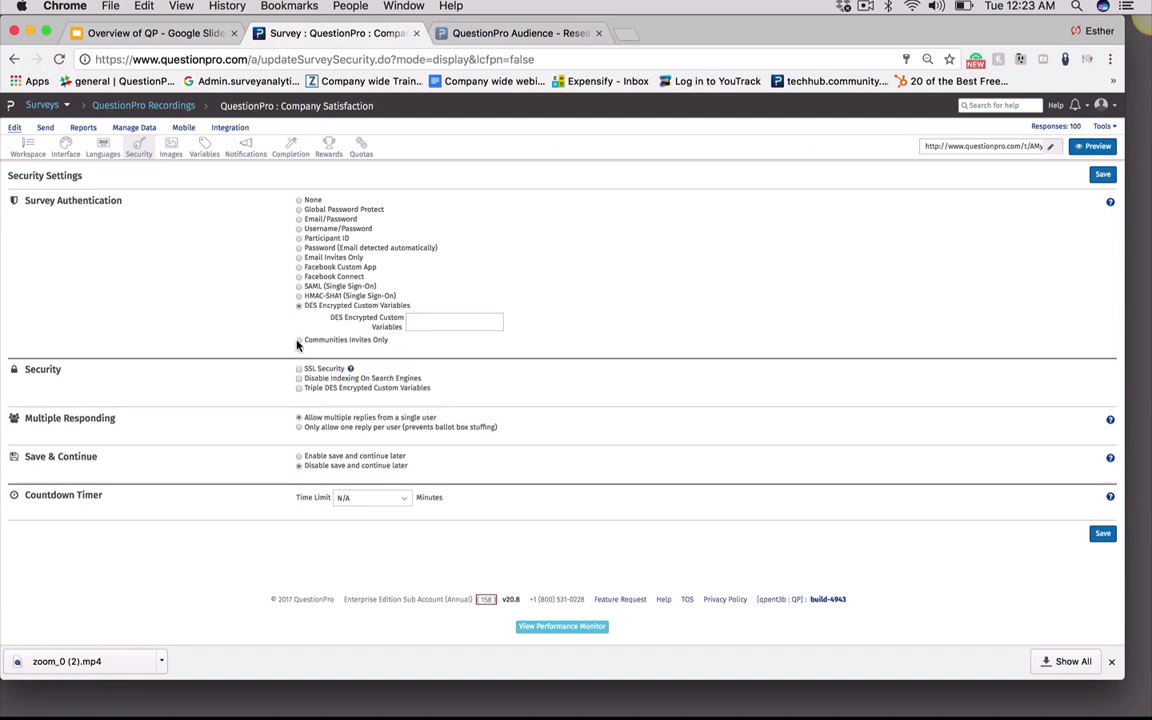
left_click(299, 341)
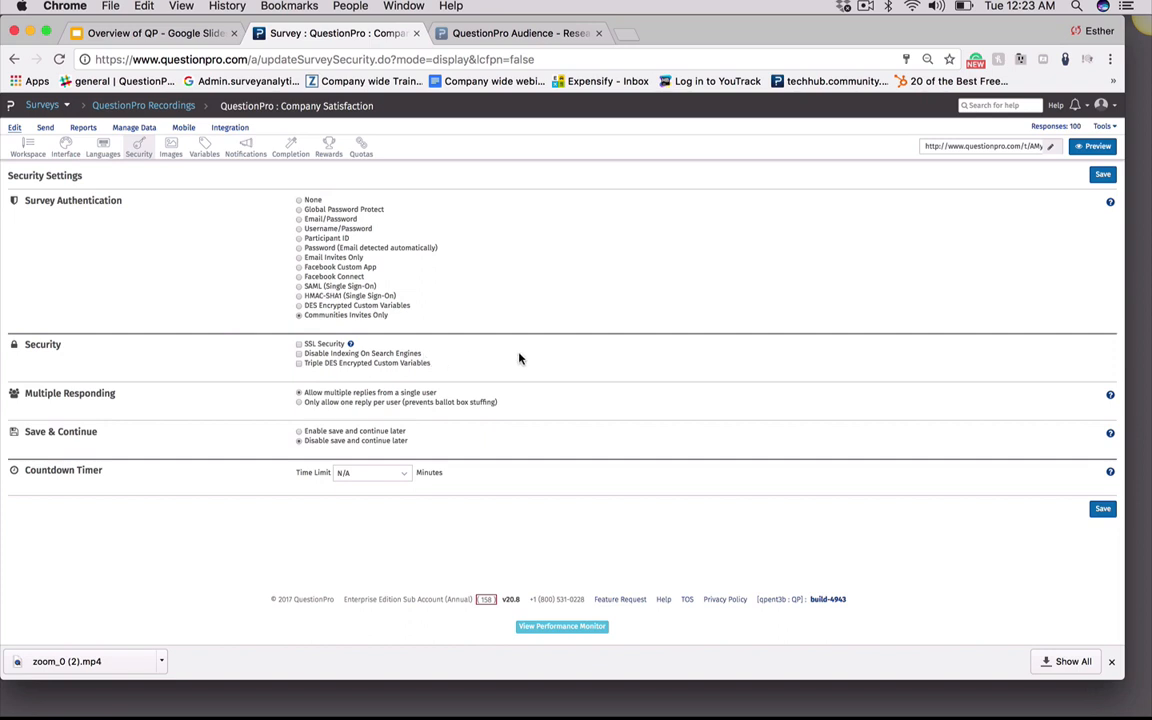
Toggle Triple DES Encrypted Custom Variables on and off, and allow multiple replies from a single user
left_click(298, 364)
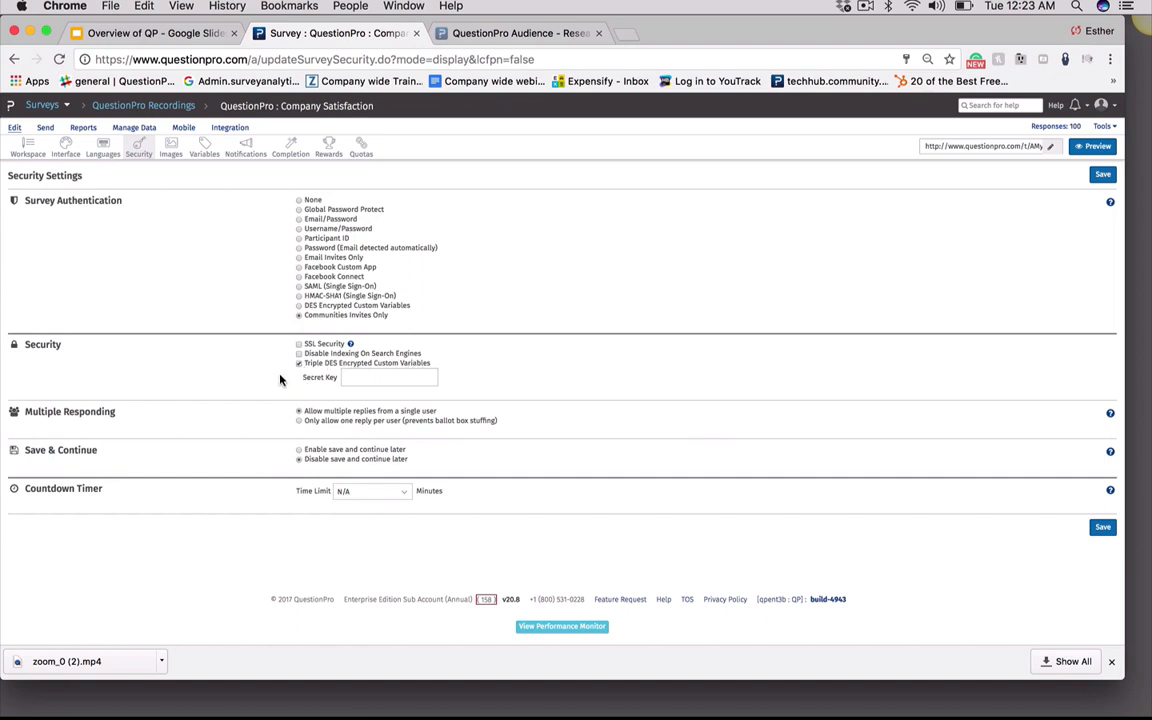
left_click(298, 365)
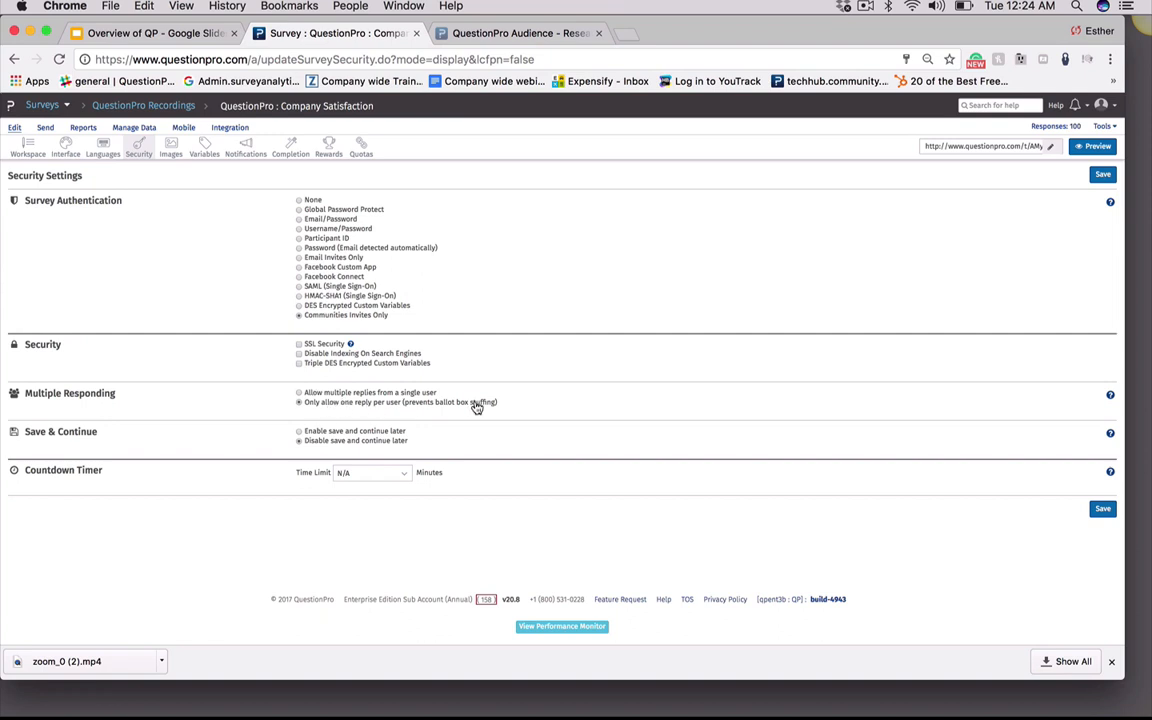
left_click(298, 393)
Open the countdown timer's time limit list without choosing, and set survey authentication back to None
left_click(379, 476)
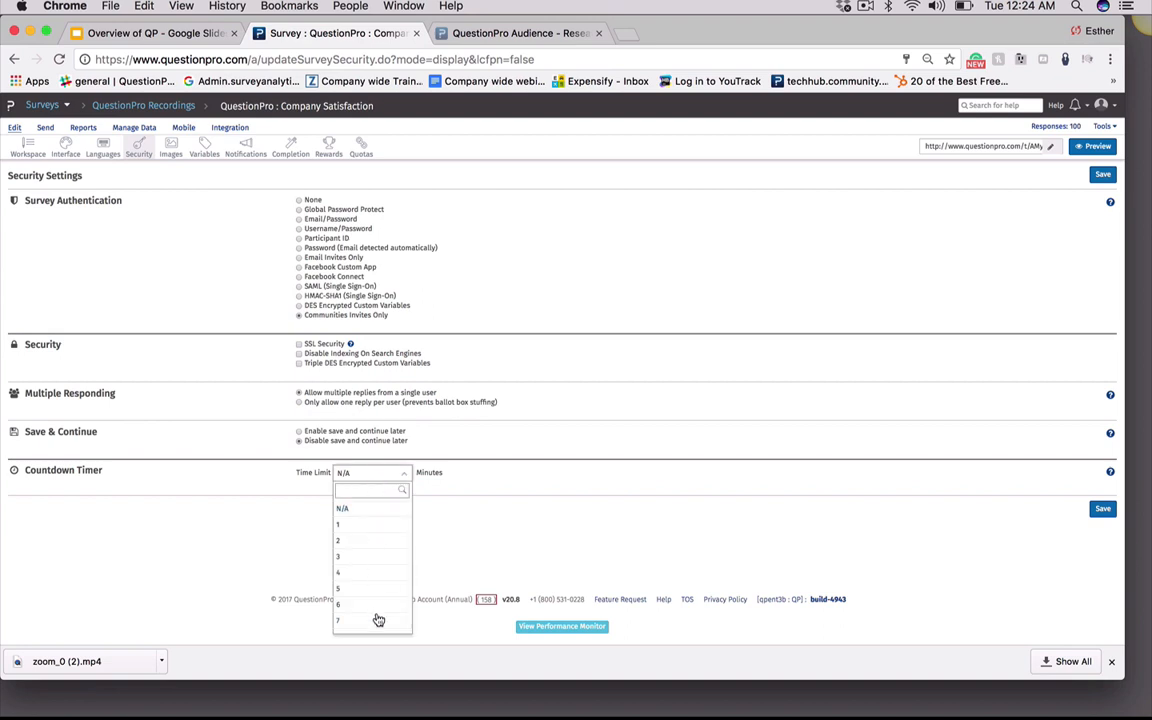
left_click(482, 570)
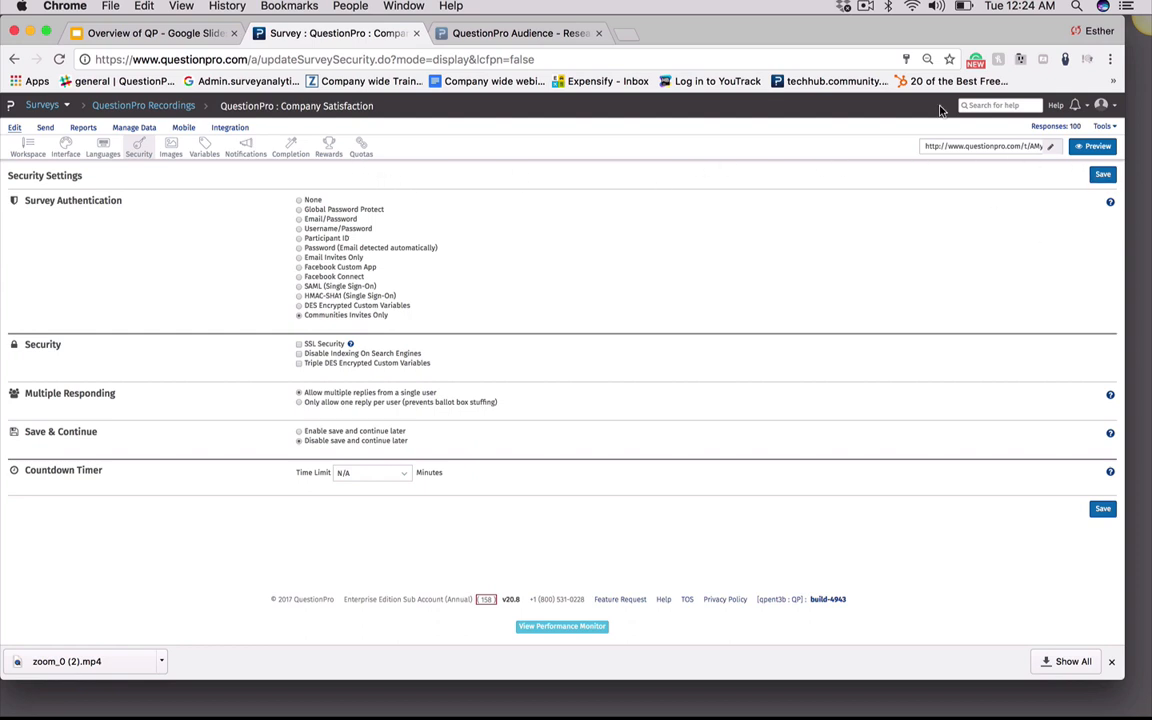
left_click(298, 201)
Go to the survey's image library and upload collect-responses.png from the Downloads folder
left_click(174, 157)
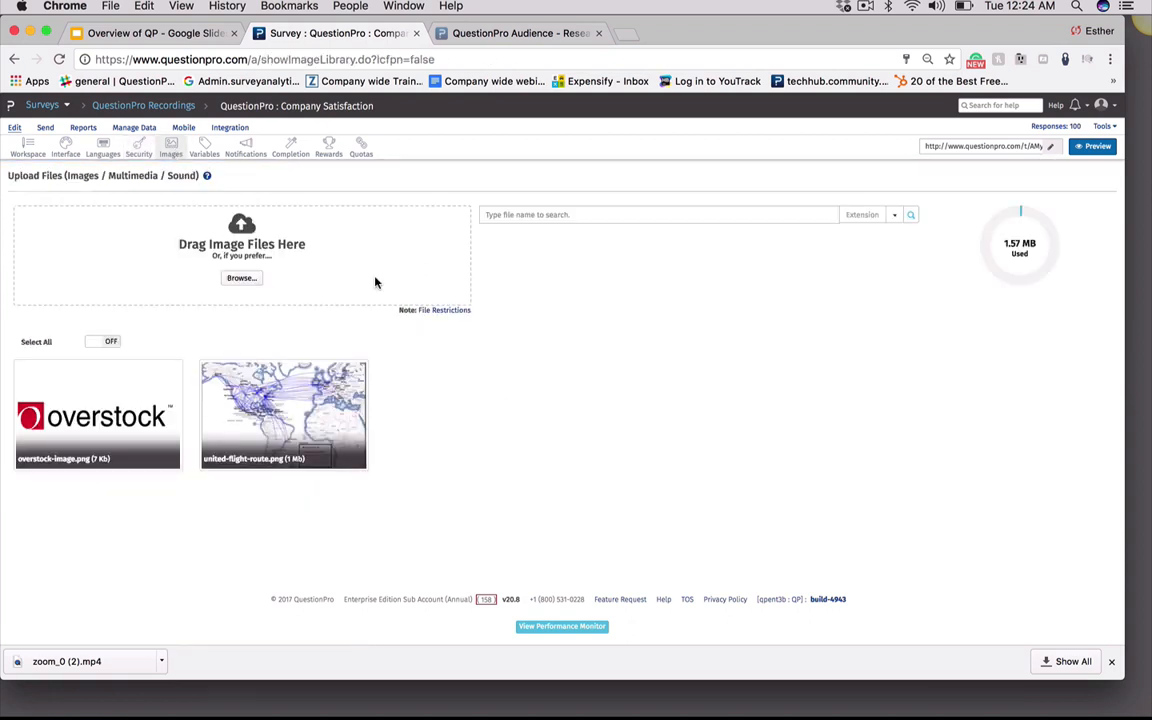
left_click(241, 279)
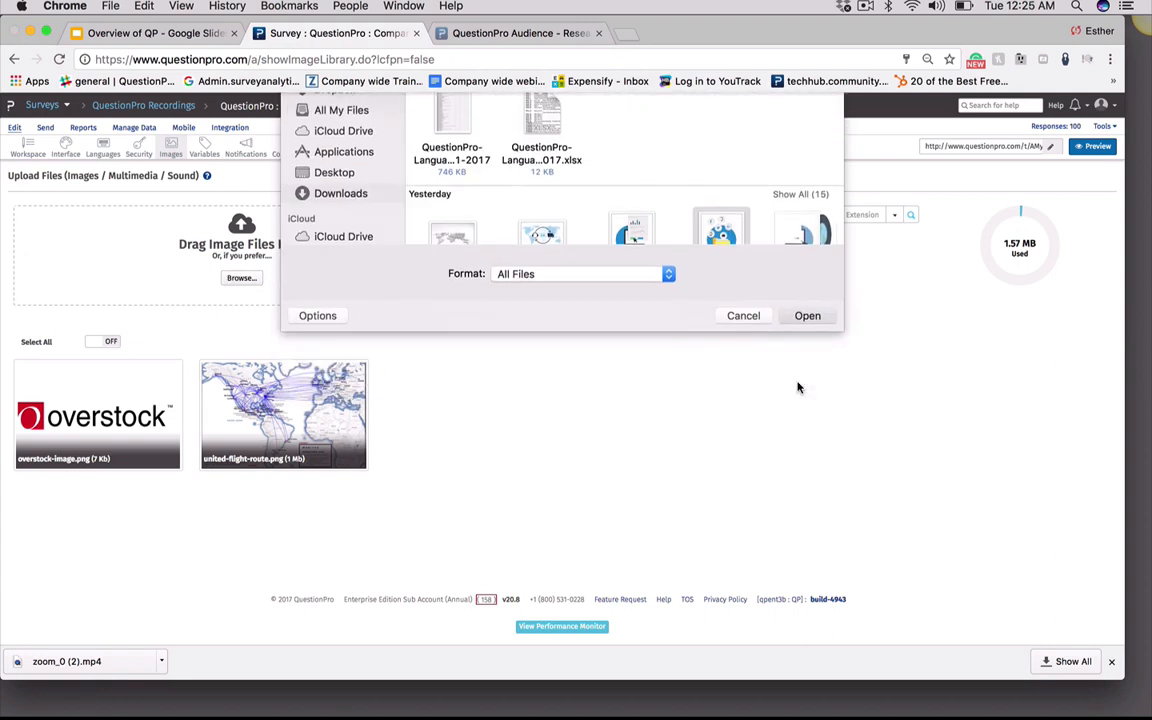
key("Return")
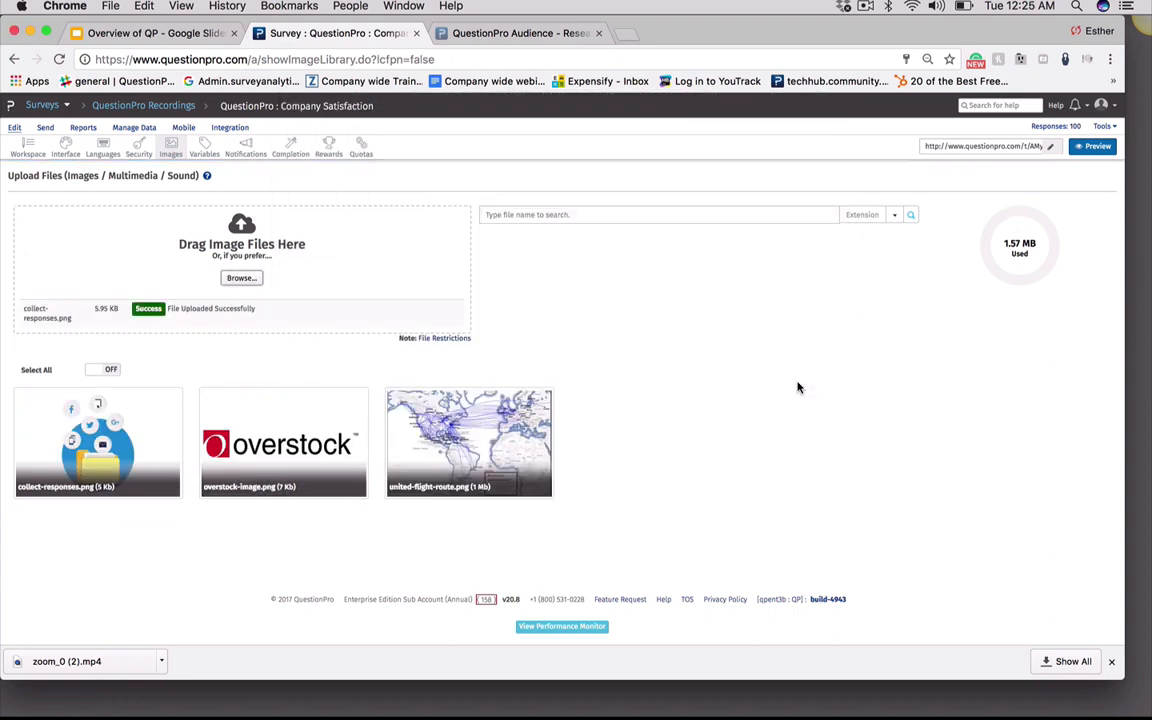
Select the uploaded collect-responses image and highlight its HTML code and file URL
mouse_move(115, 420)
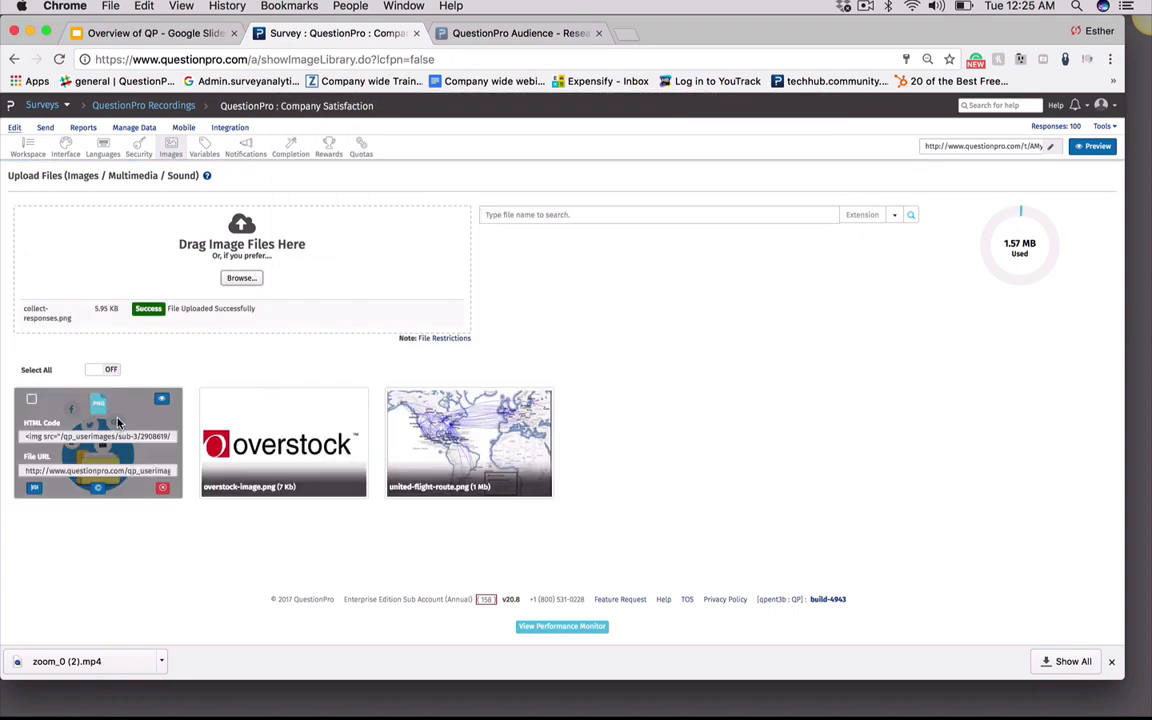
left_click(31, 399)
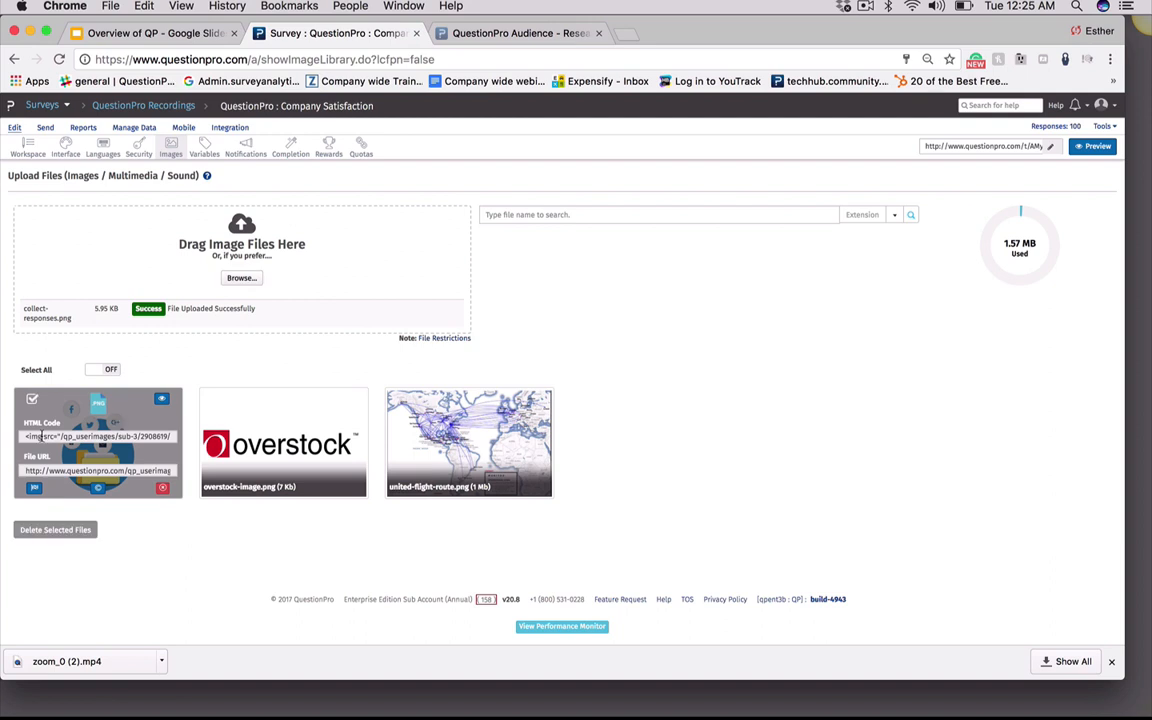
left_click(28, 437)
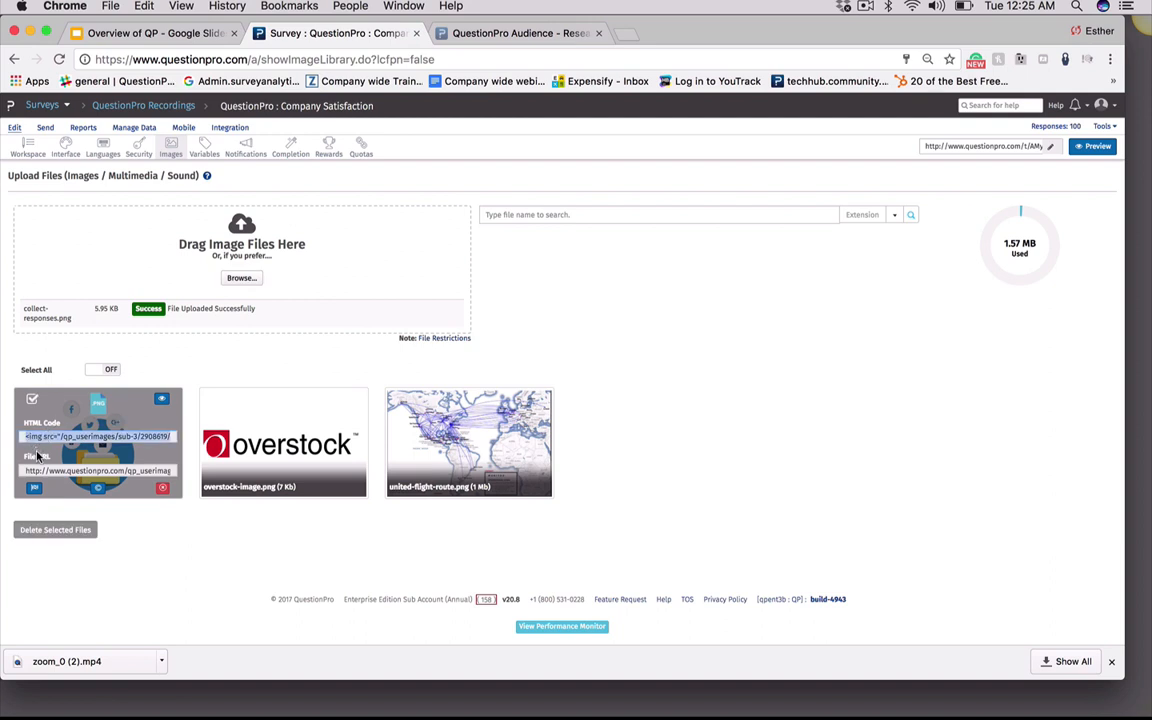
left_click(72, 477)
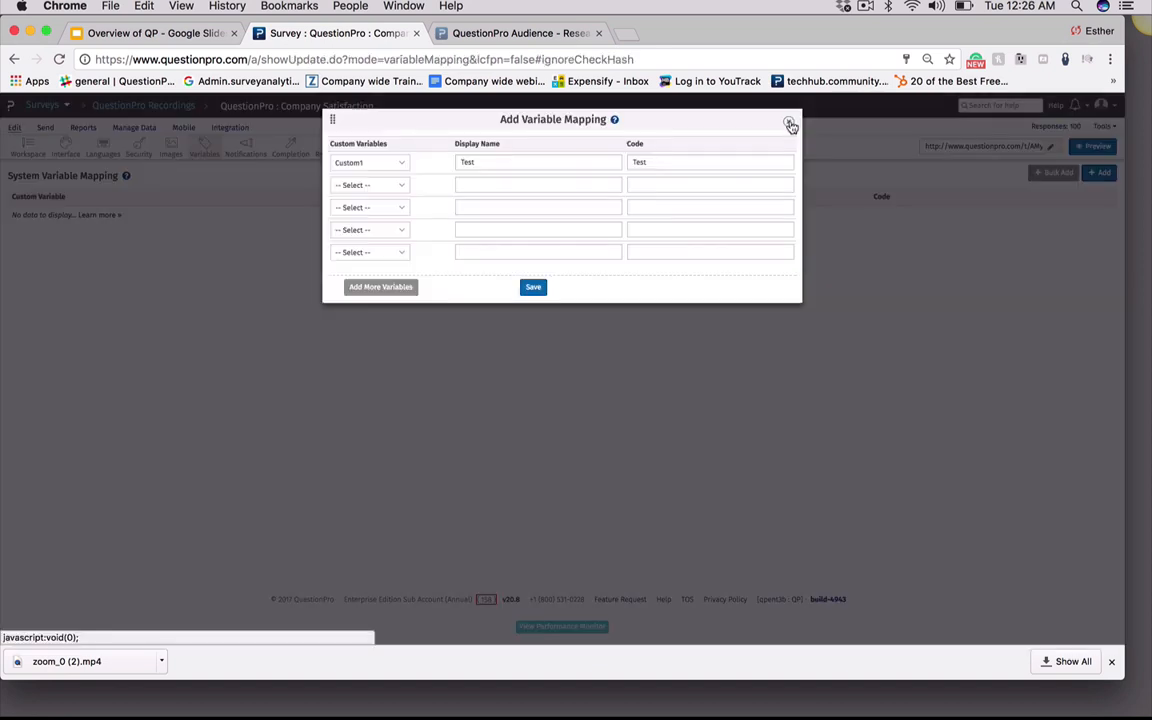
Open the survey's notification settings and enable the Admin Confirmation Email and Action Alert notifications
left_click(790, 123)
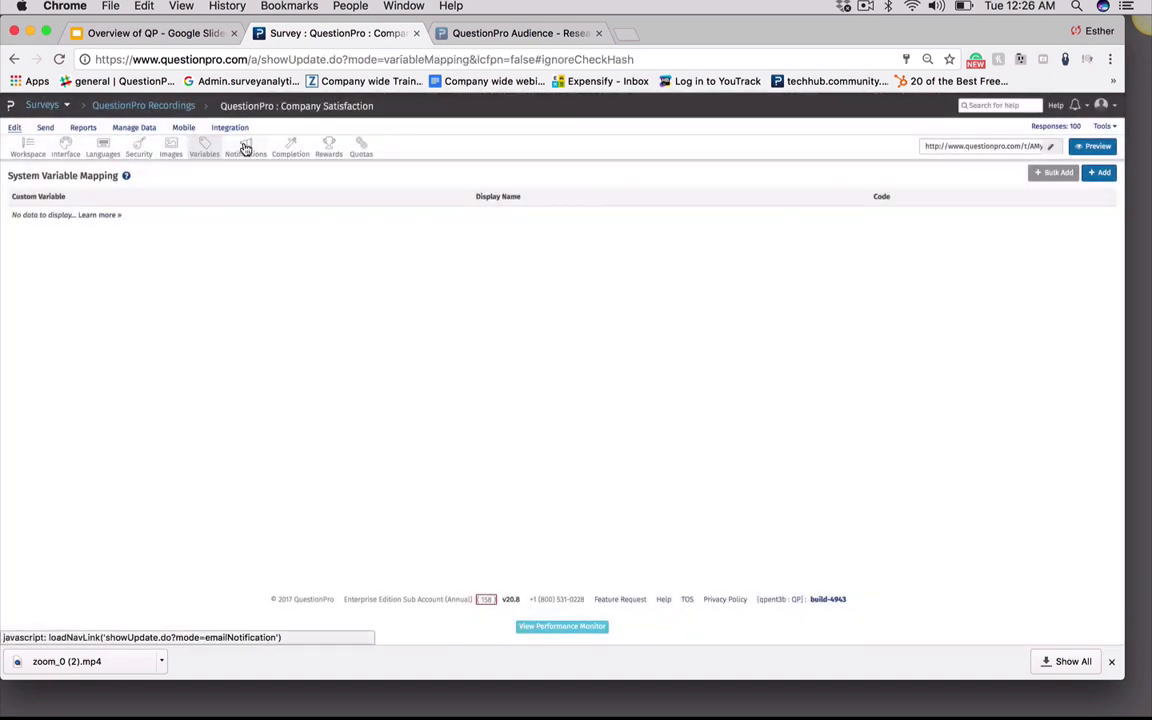
left_click(245, 148)
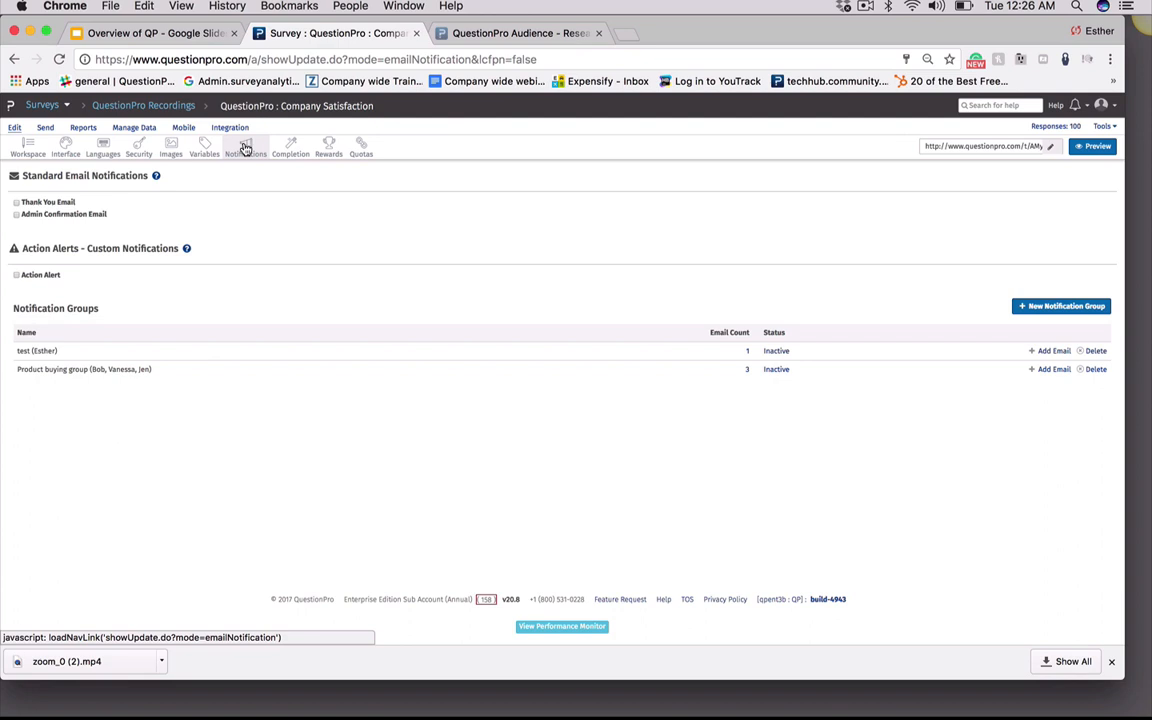
left_click(16, 216)
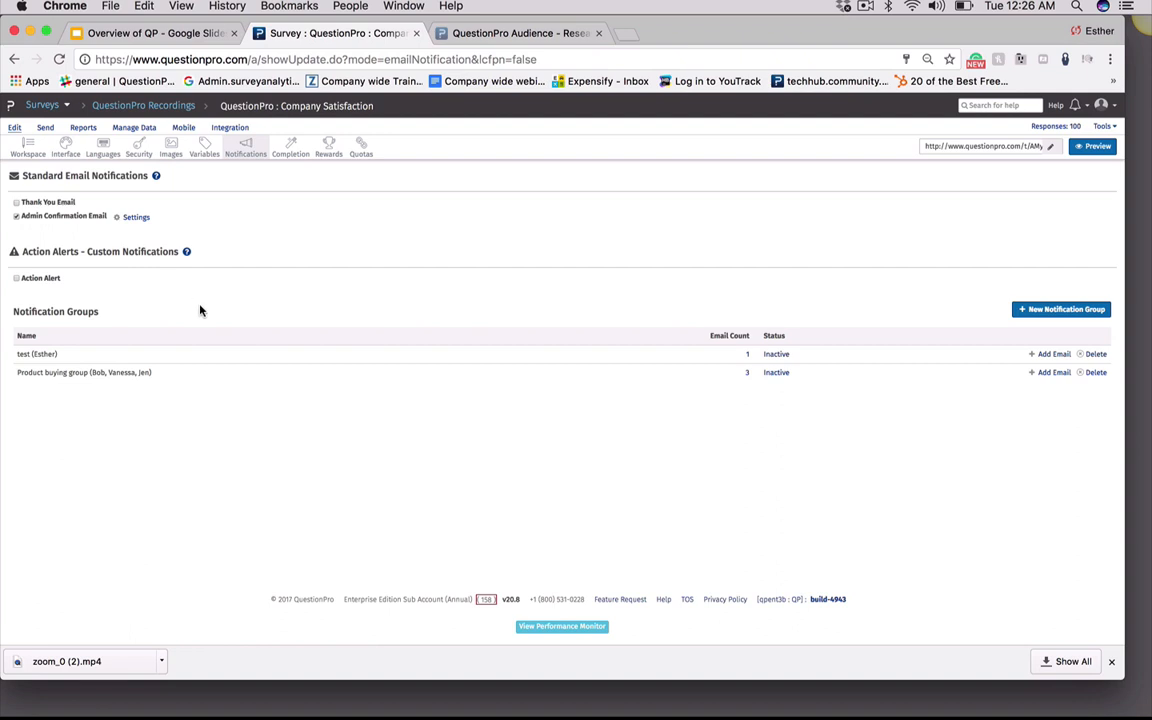
left_click(16, 278)
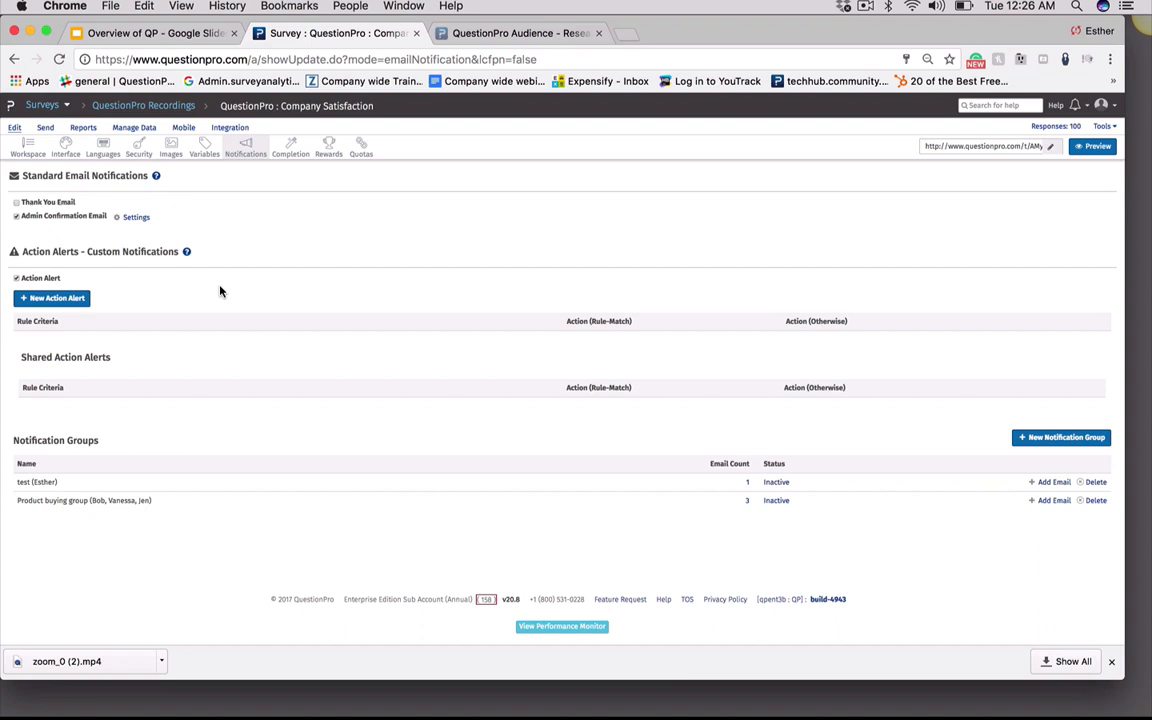
Create a new action alert, tick the last Above ave criterion, and set its matching action to Email Administrator and Distribution List
left_click(75, 300)
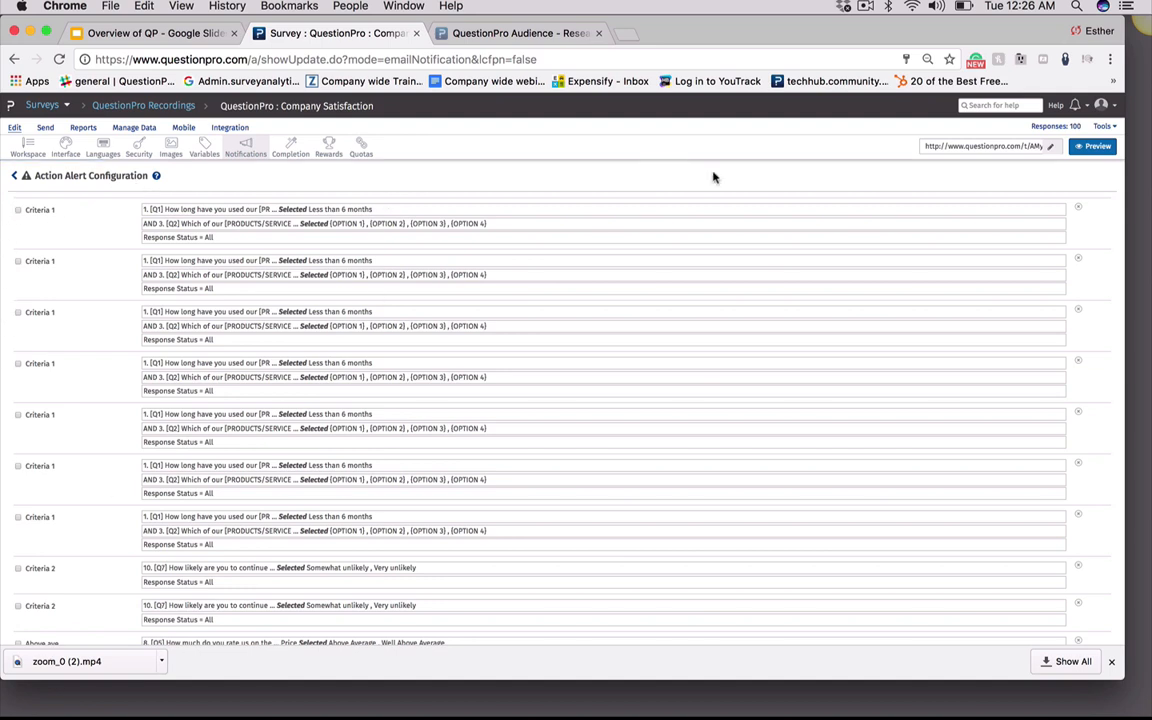
scroll(720, 183, "down", 5)
scroll(733, 271, "down", 3)
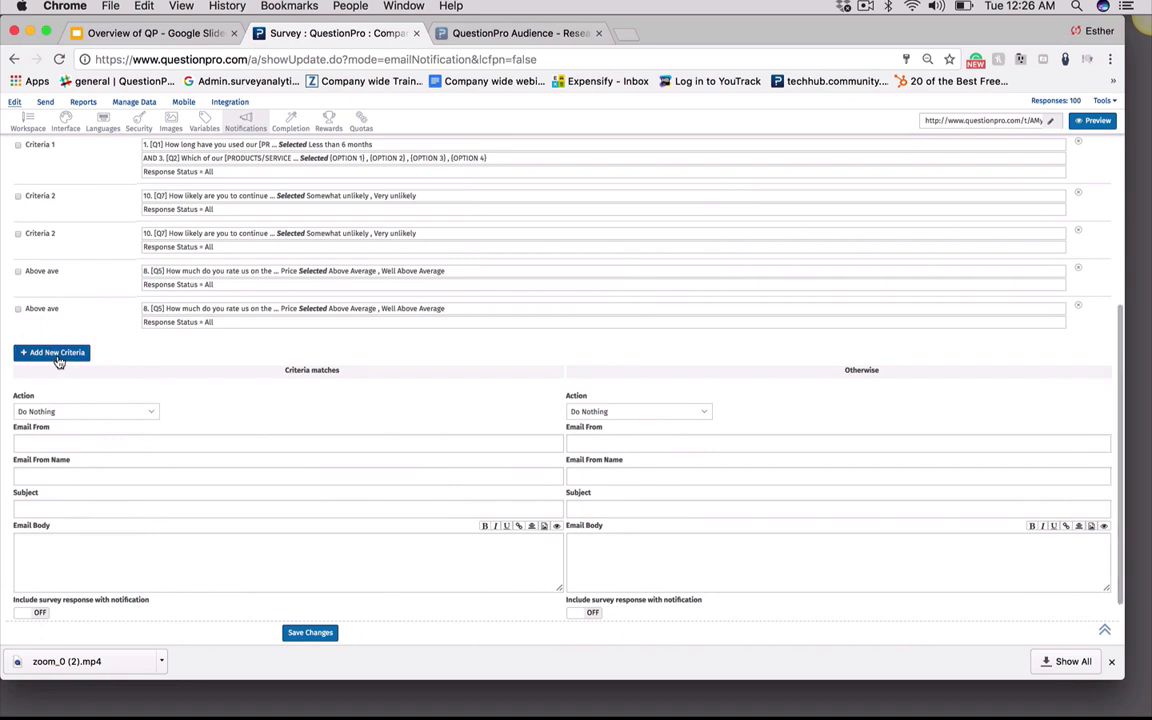
scroll(200, 405, "down", 2)
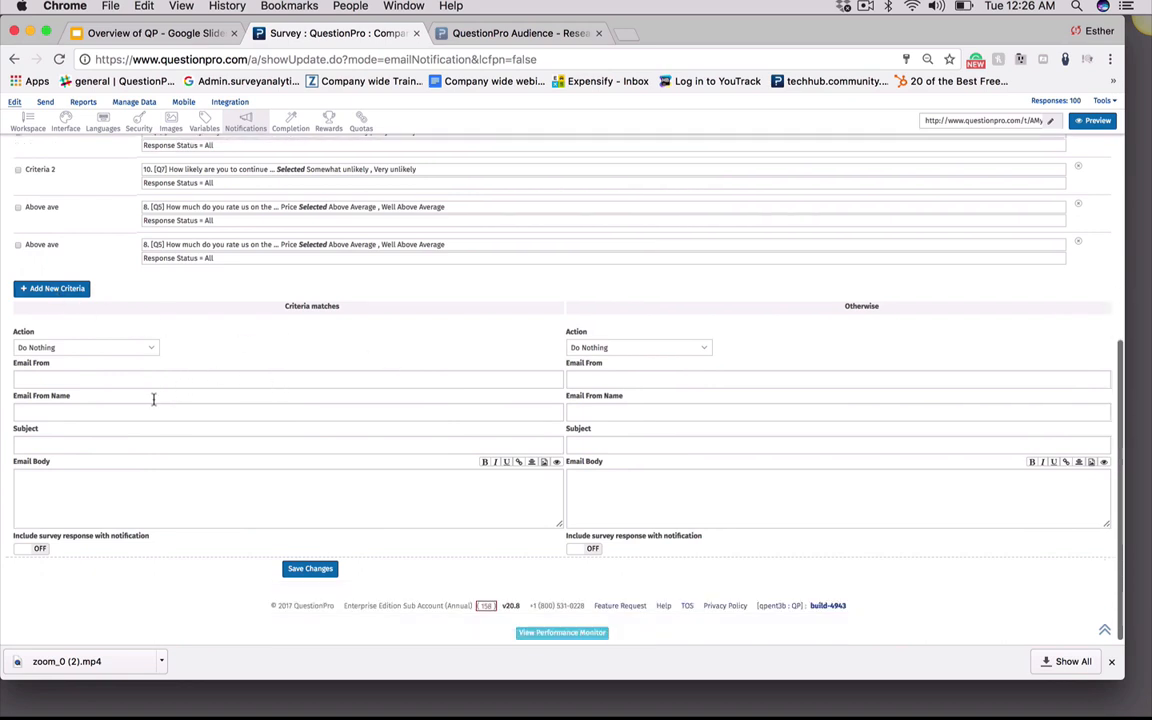
left_click(17, 245)
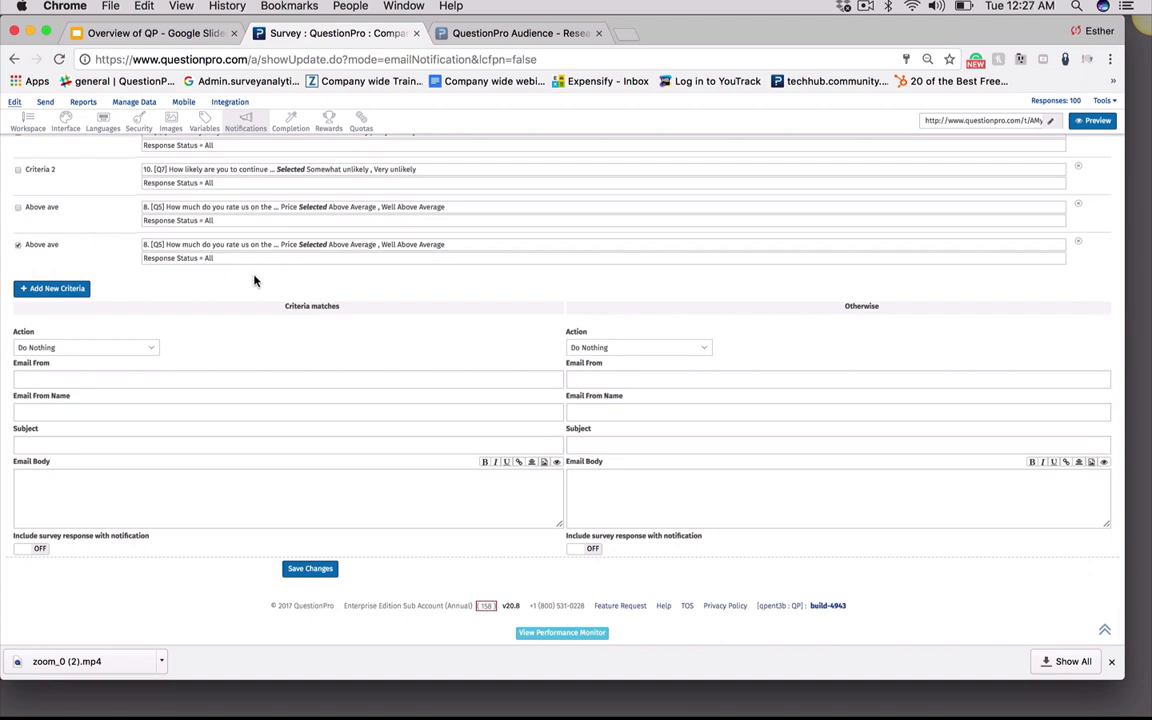
scroll(240, 297, "down", 1)
left_click(152, 344)
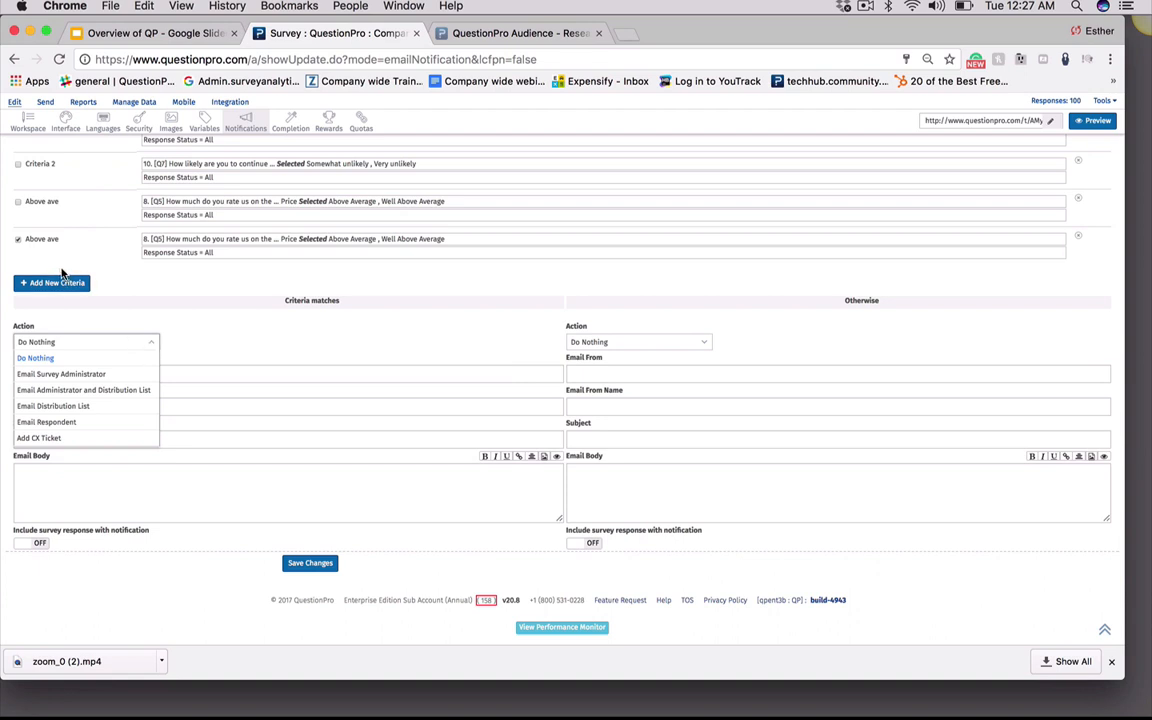
left_click(113, 391)
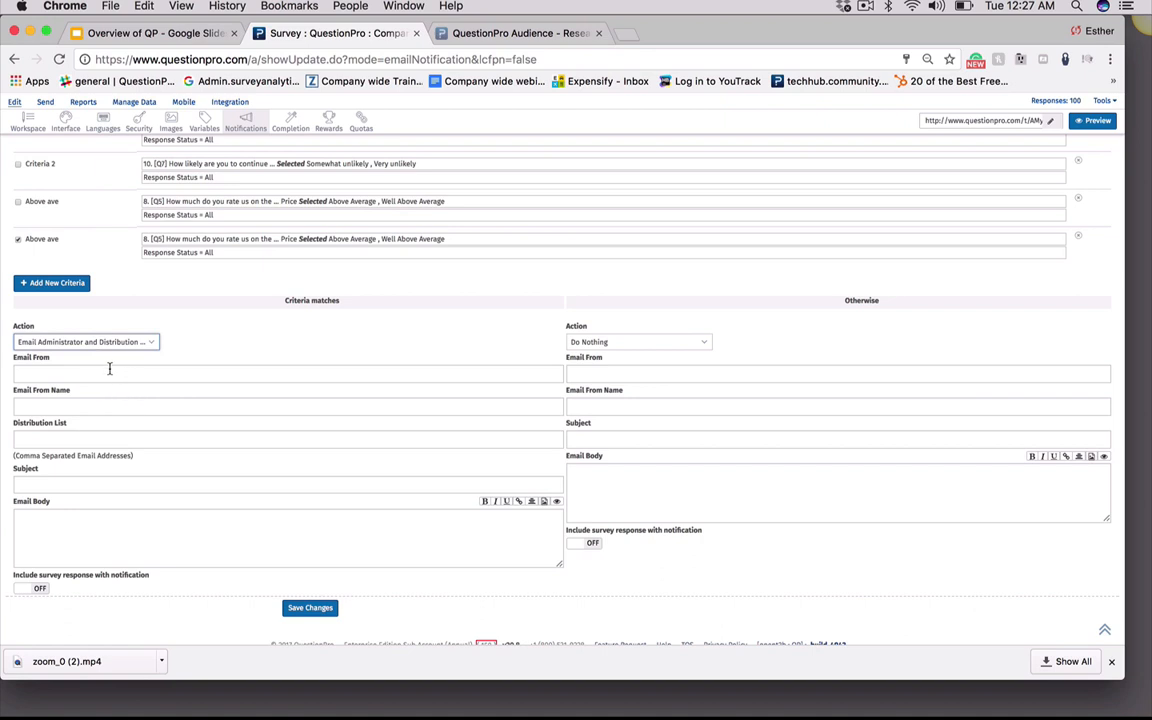
Enter the sender's name as Email From, autofill the sender's e-mail into the alert fields, and add a comma to the distribution list
left_click(110, 371)
type("Esther")
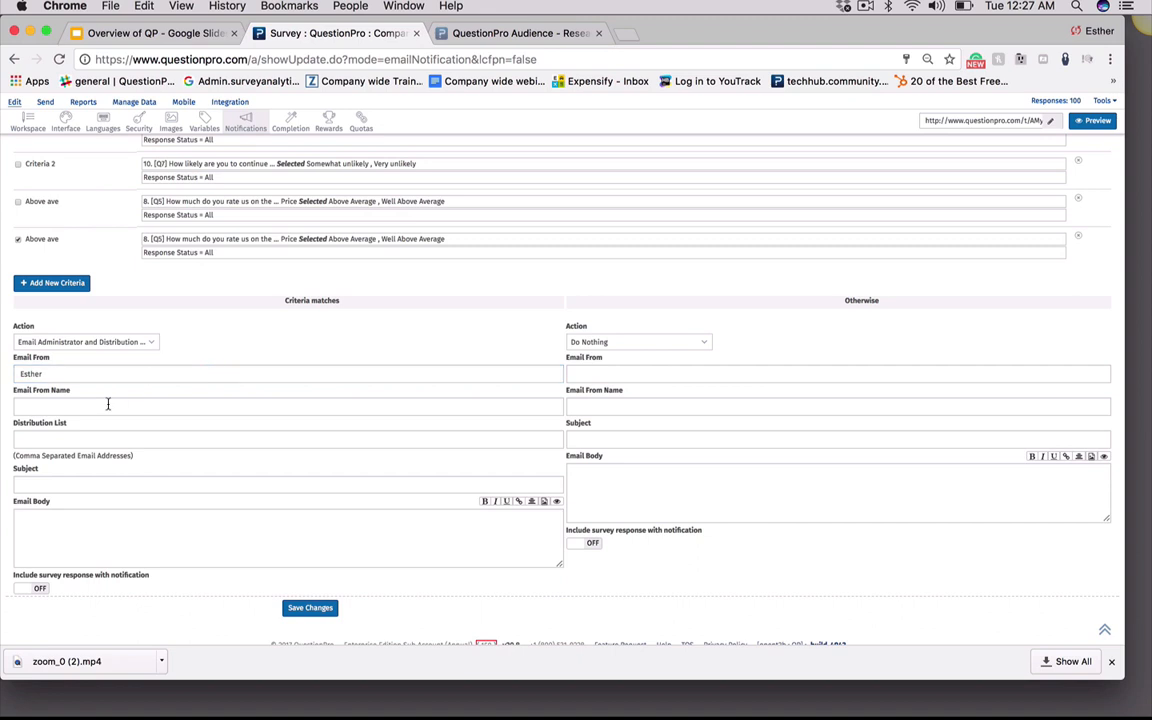
left_click(108, 405)
type("es")
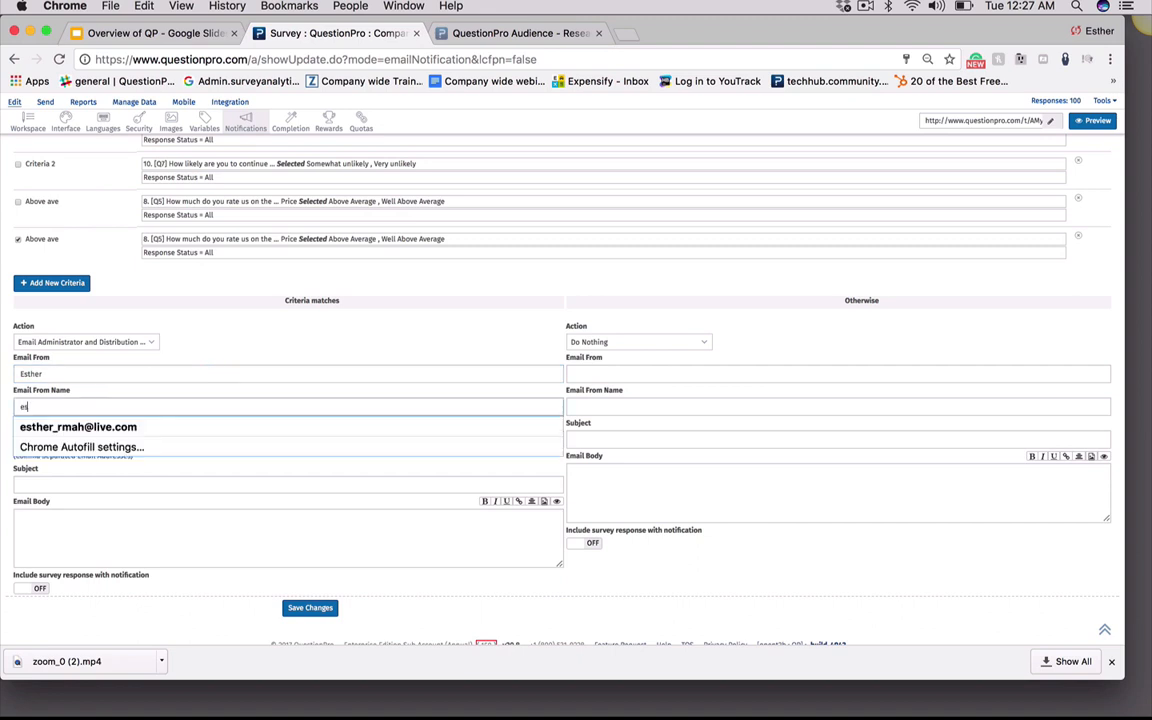
left_click(110, 424)
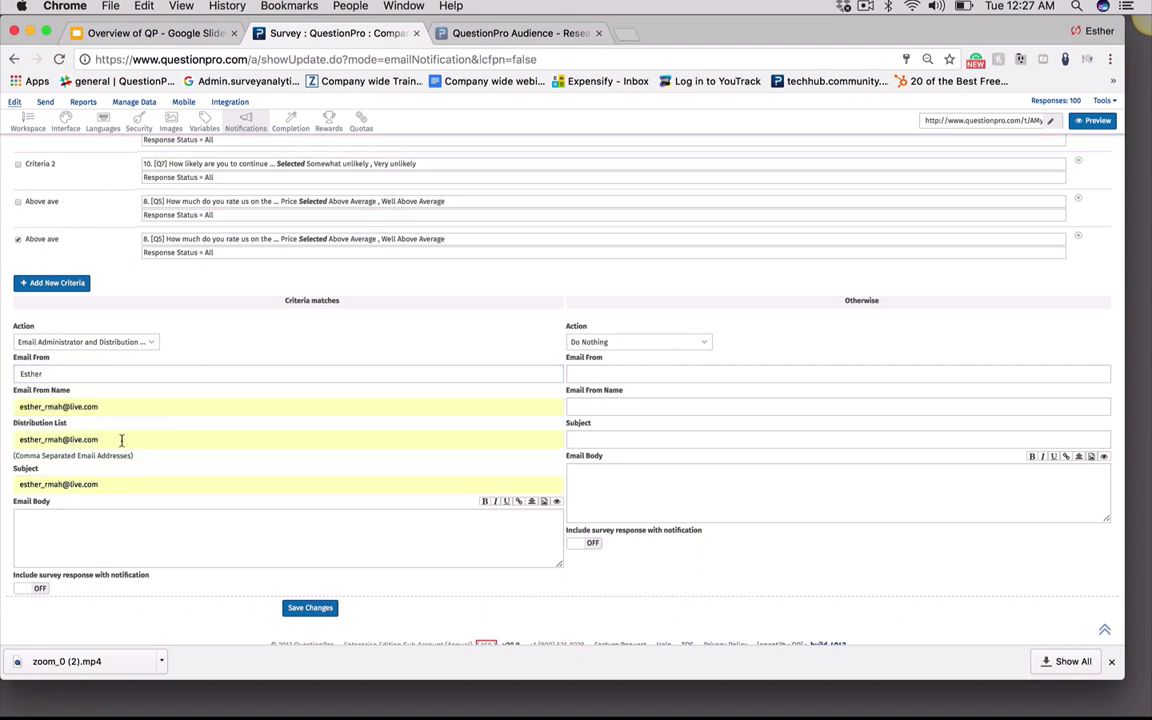
left_click(121, 440)
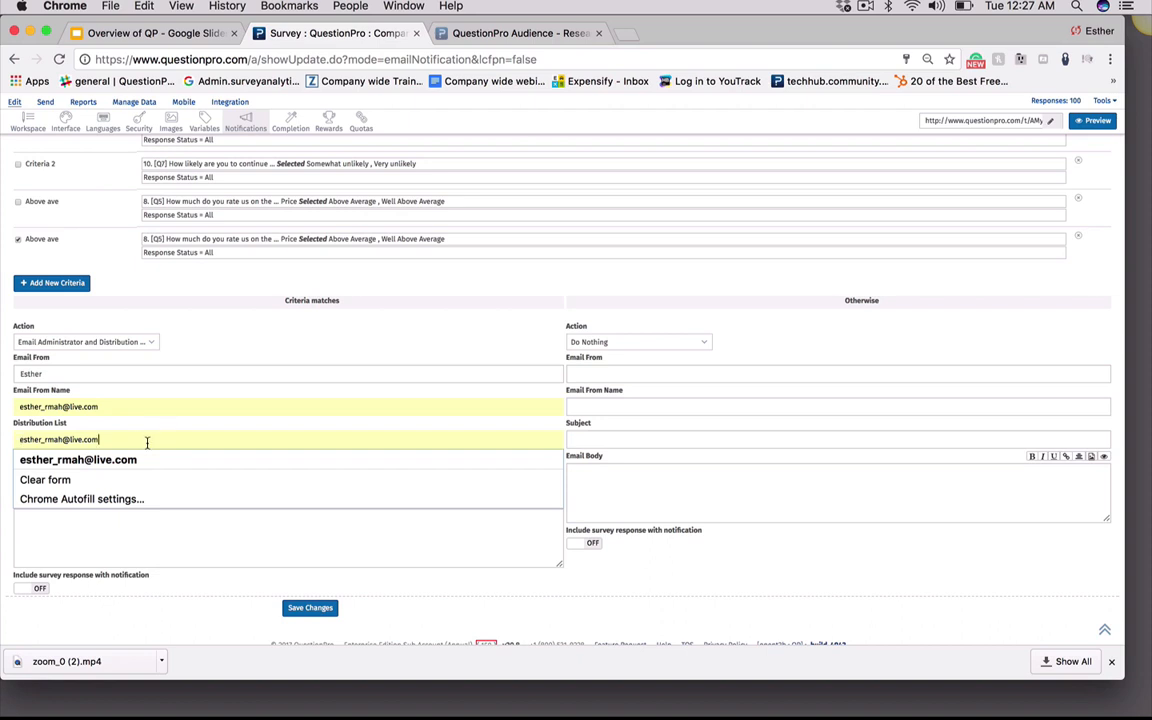
type(",")
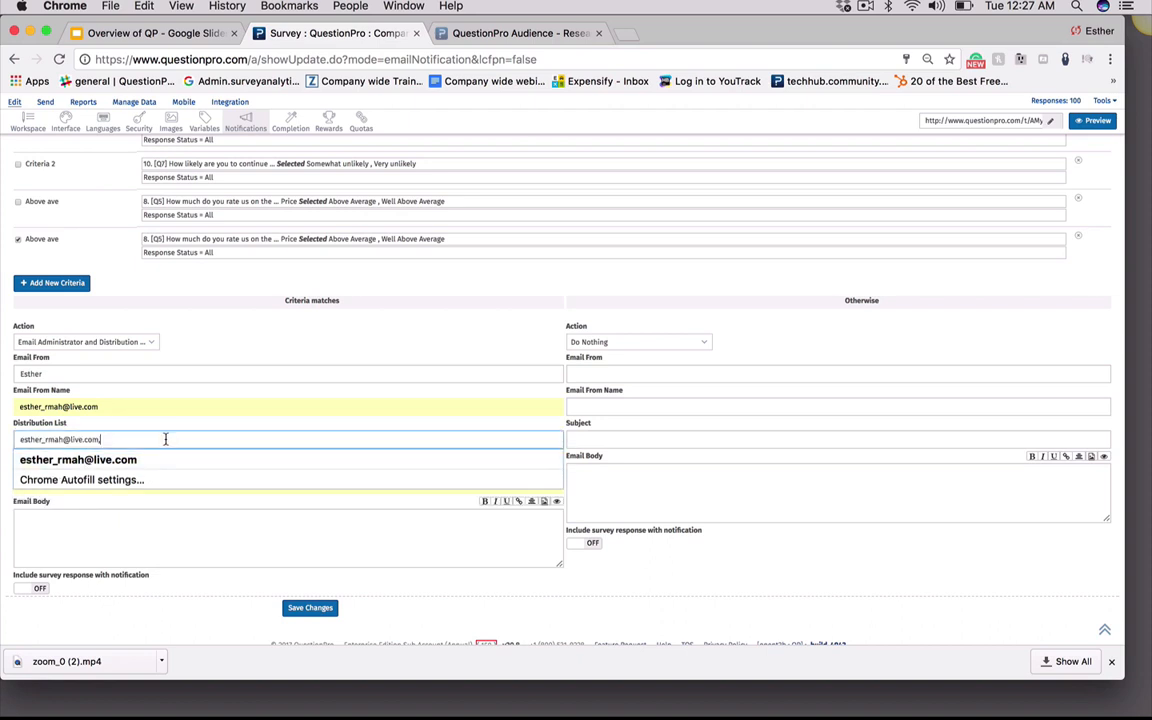
Write the alert email body "Review and get back to them", include the survey response, and save the alert
left_click(157, 528)
left_click(157, 528)
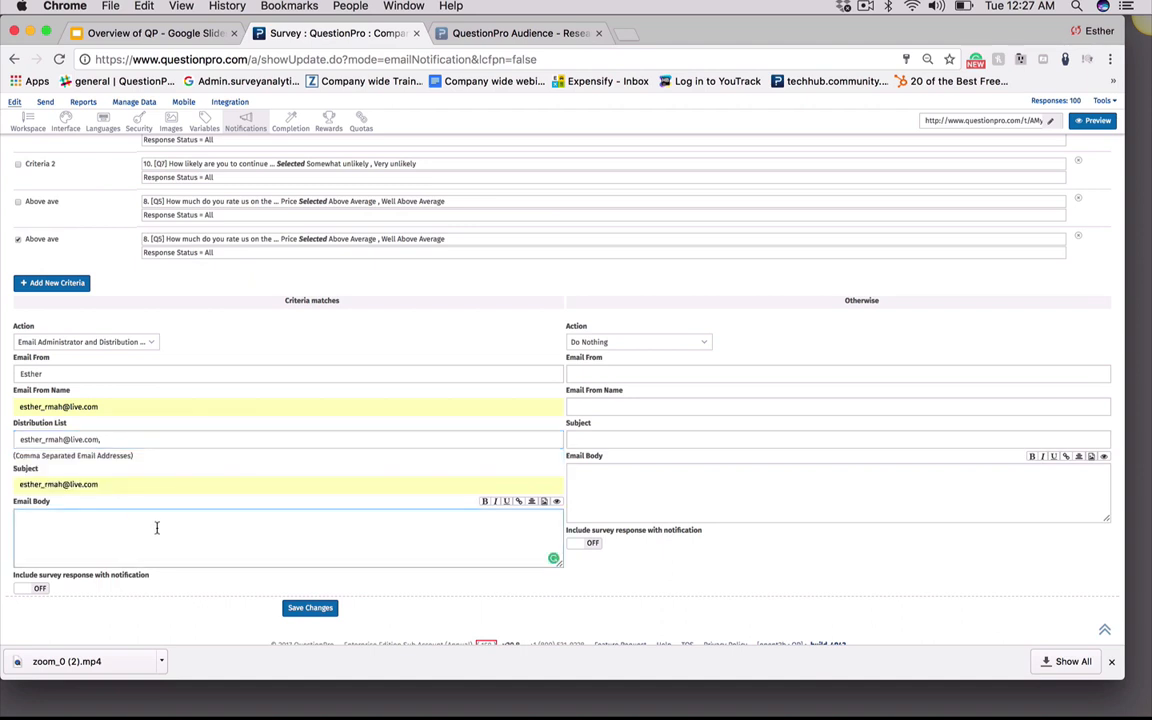
type("Review and get back to them")
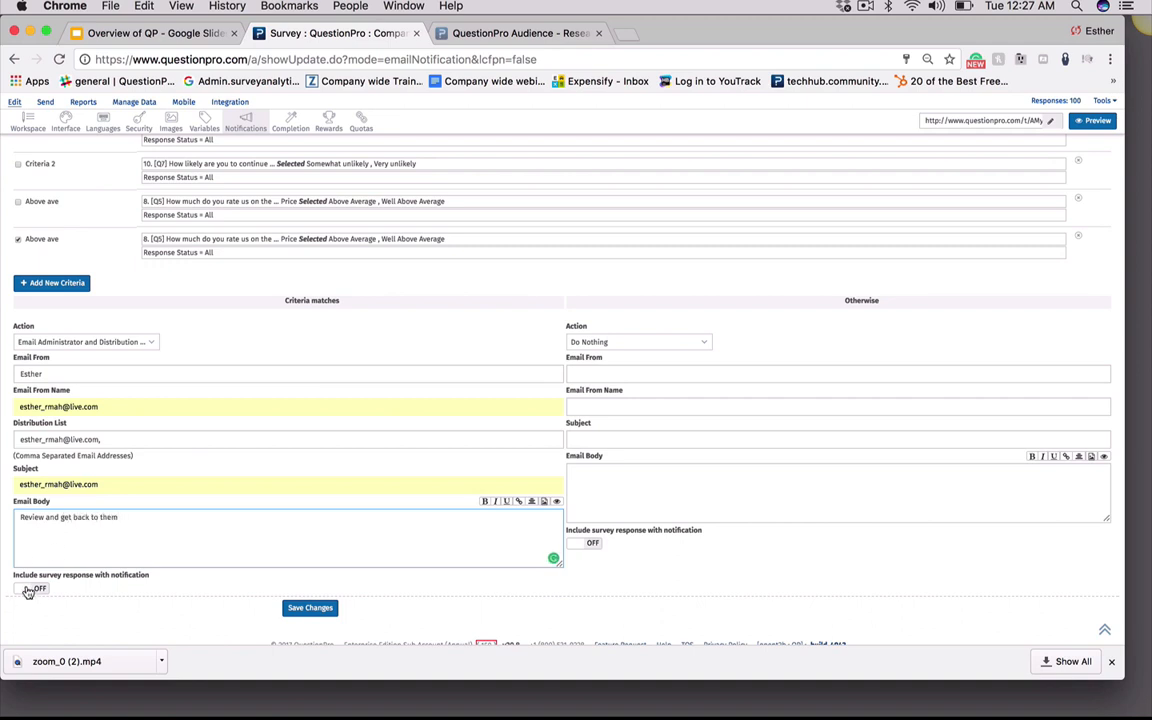
left_click(30, 589)
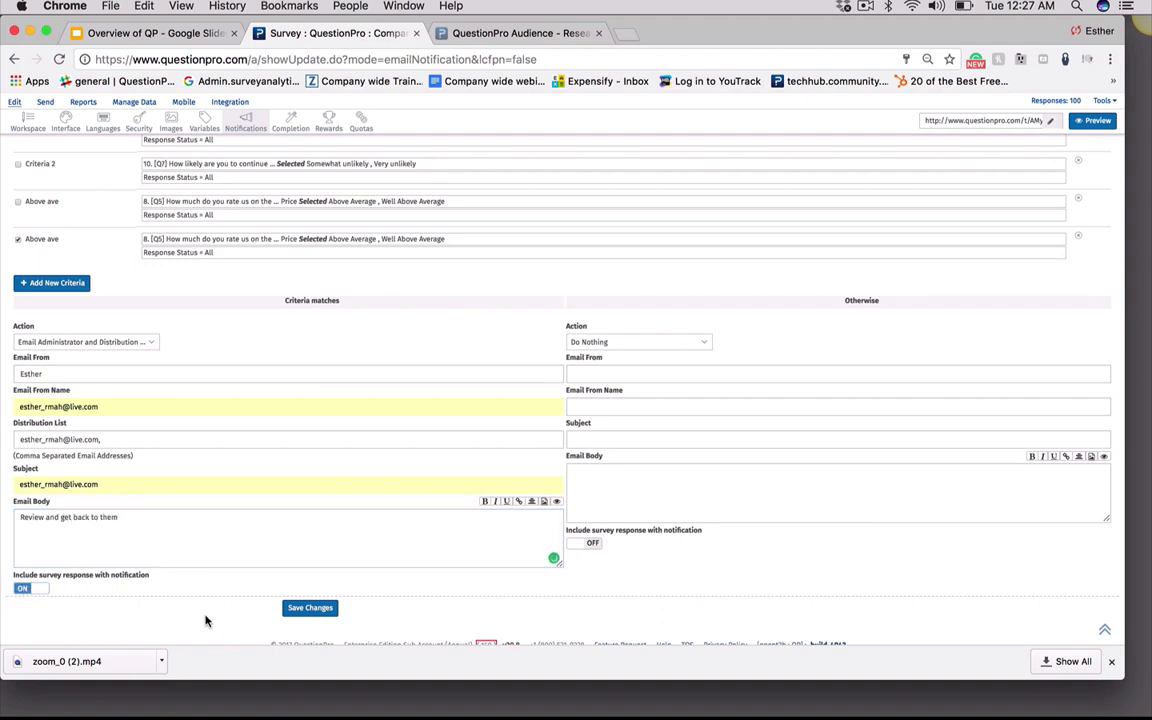
left_click(312, 609)
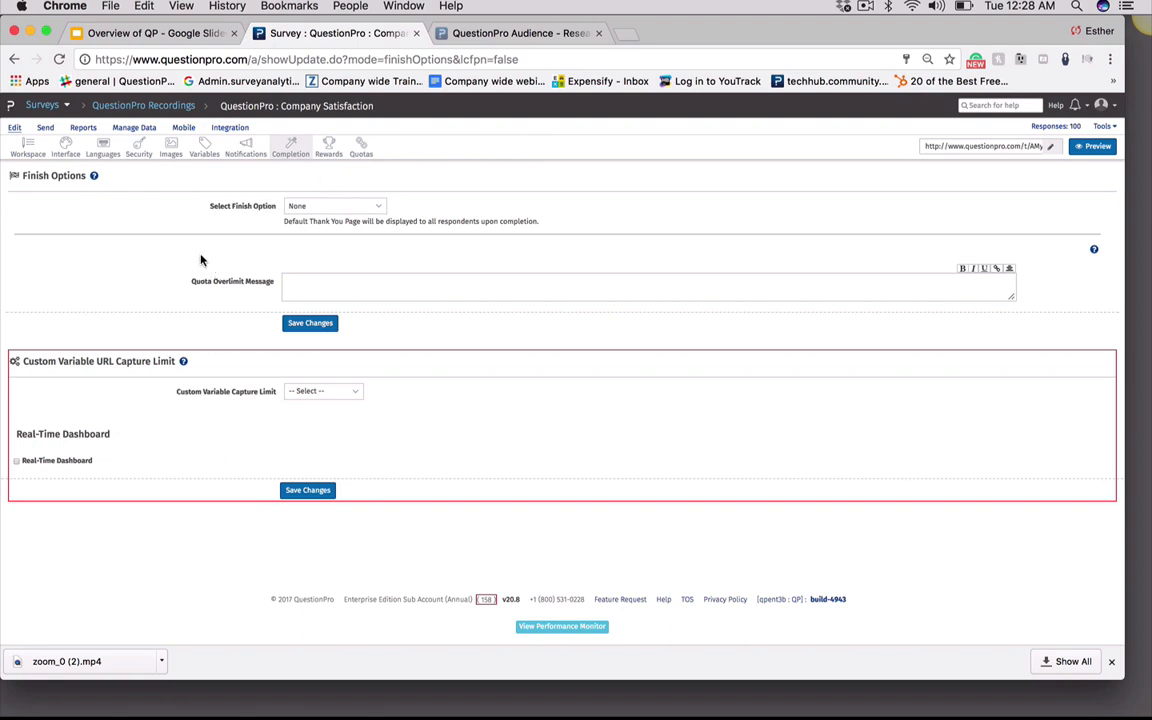
Try the Automatic Redirect, Spotlight Report and Forward To Friend finish options in turn
left_click(322, 208)
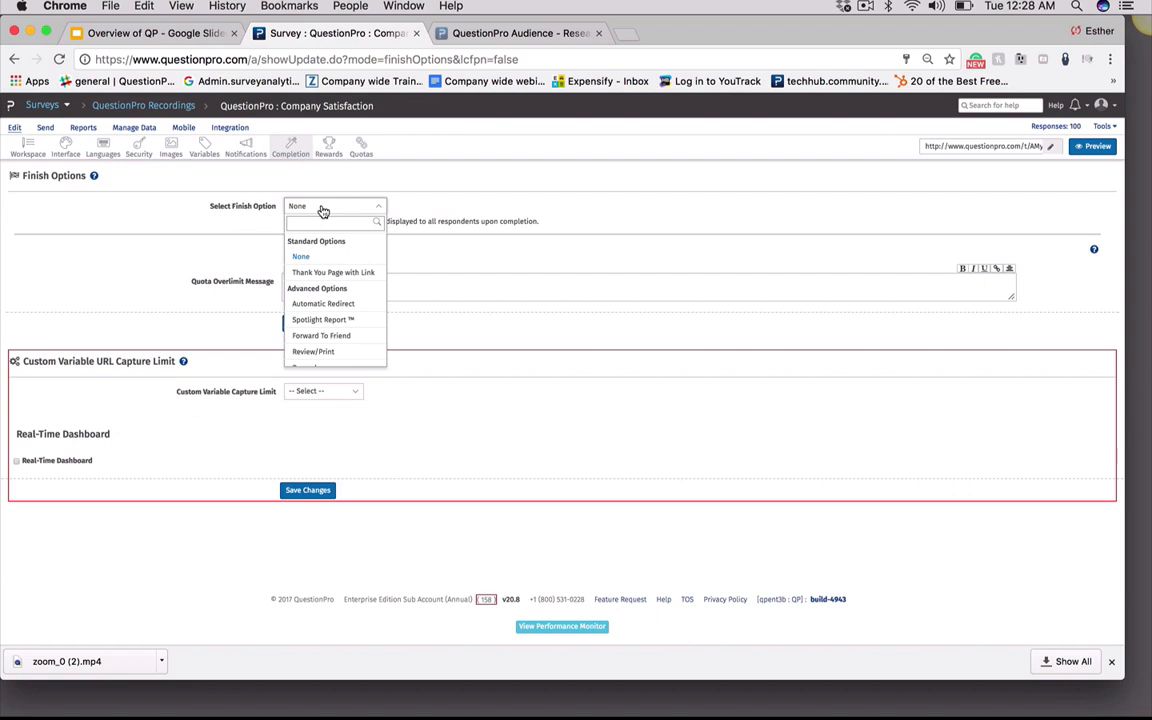
left_click(343, 305)
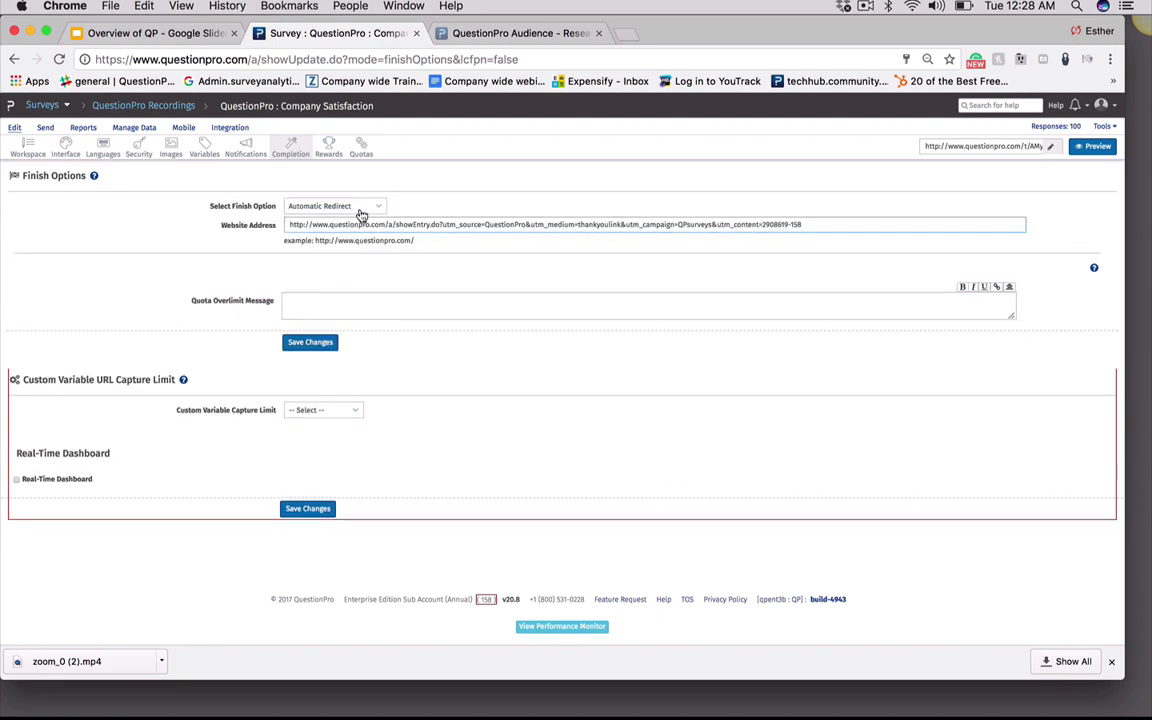
left_click(325, 205)
left_click(339, 320)
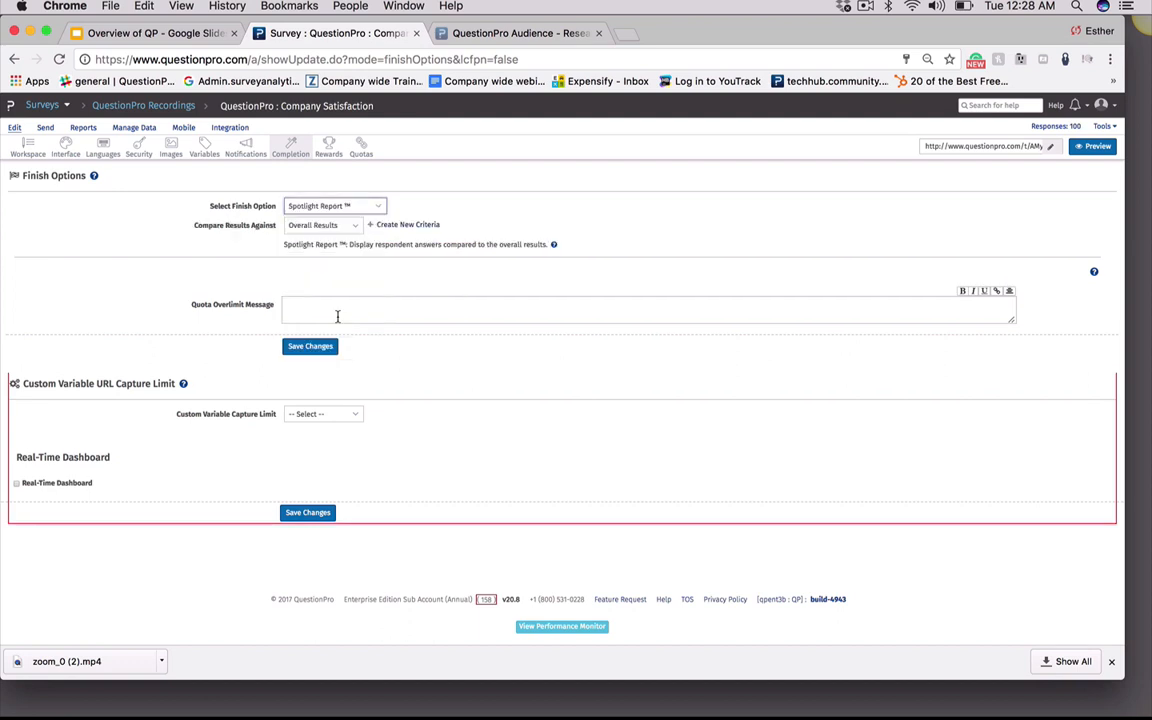
left_click(369, 205)
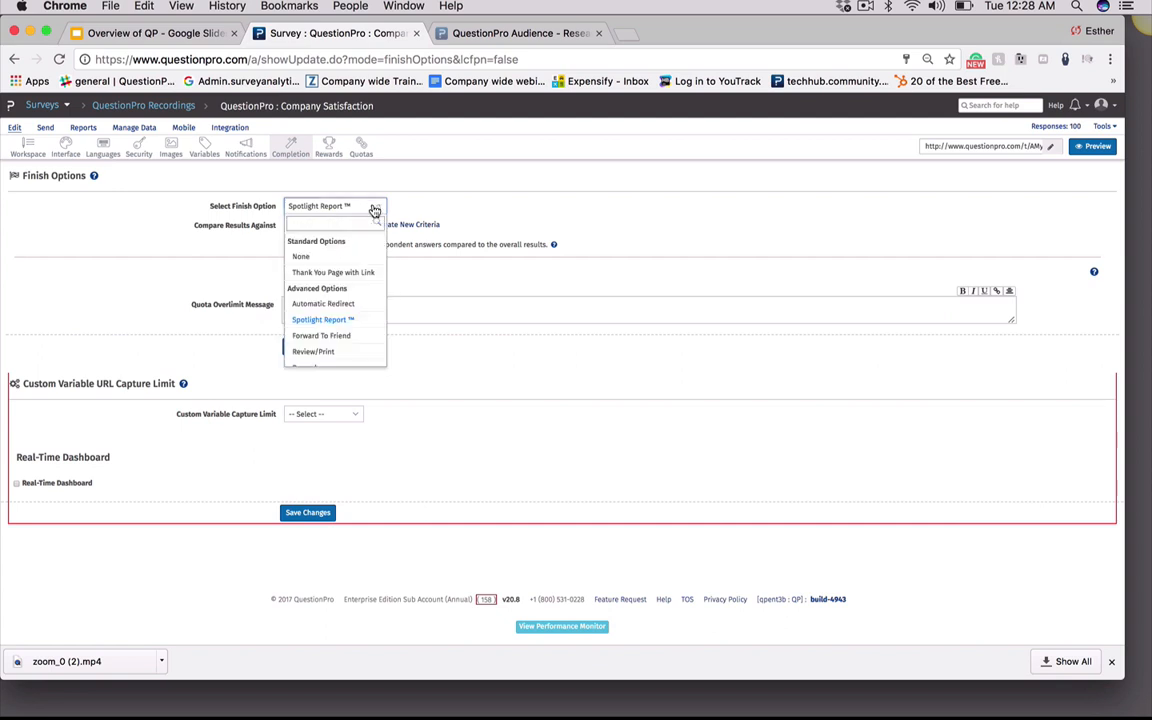
left_click(305, 336)
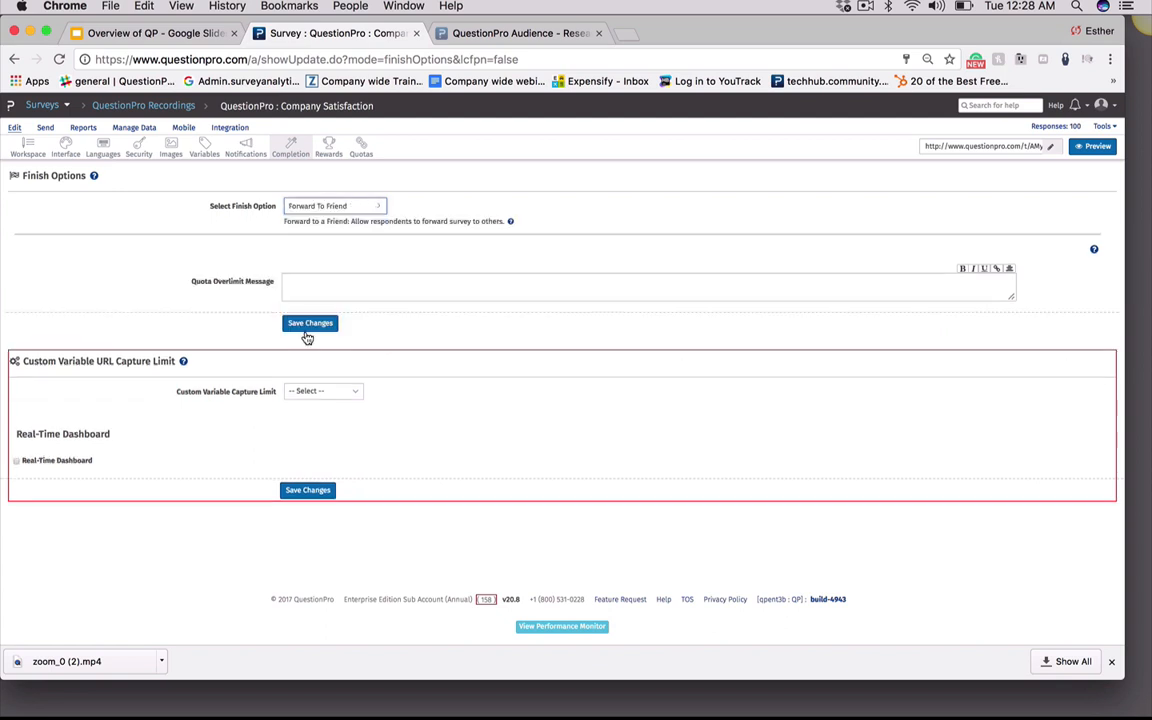
Switch the finish option back and forth between Review/Print and Forward To Friend
left_click(376, 208)
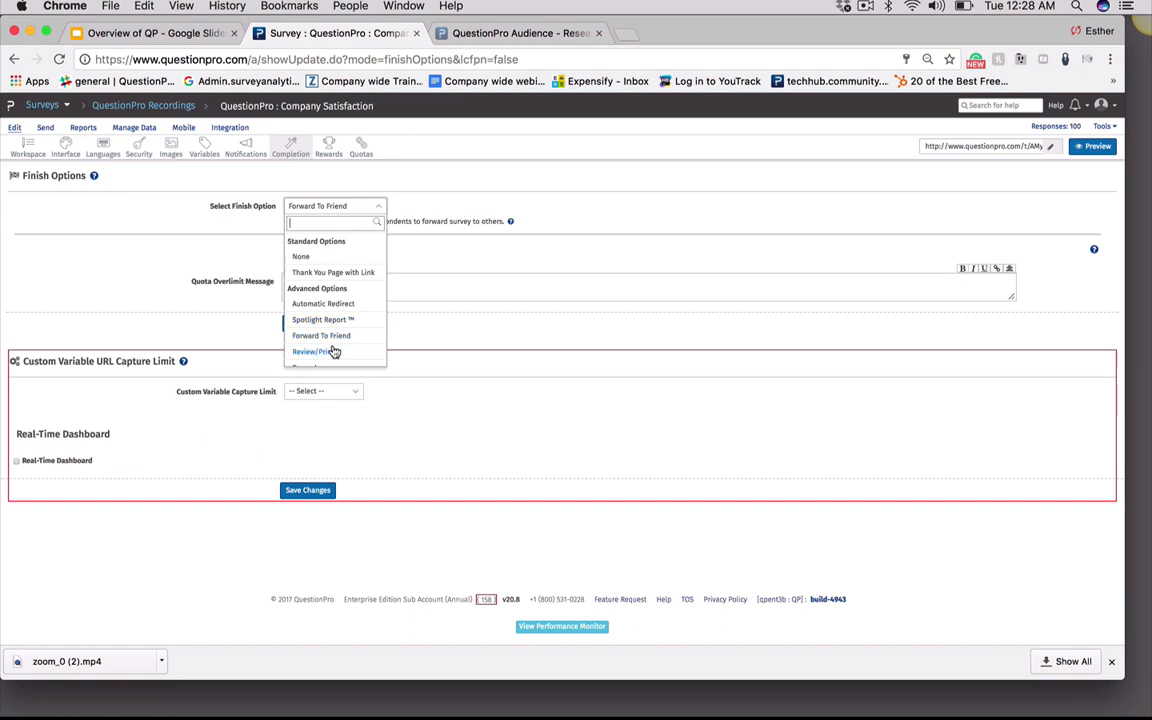
left_click(333, 352)
left_click(332, 209)
left_click(320, 335)
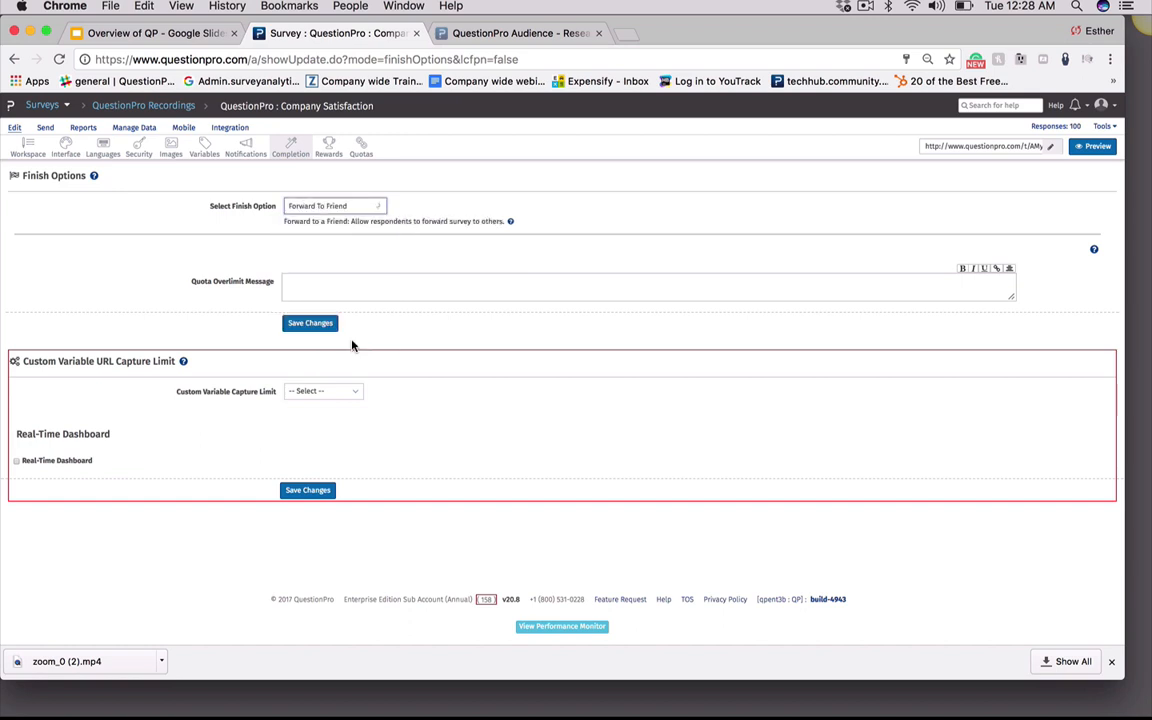
left_click(352, 207)
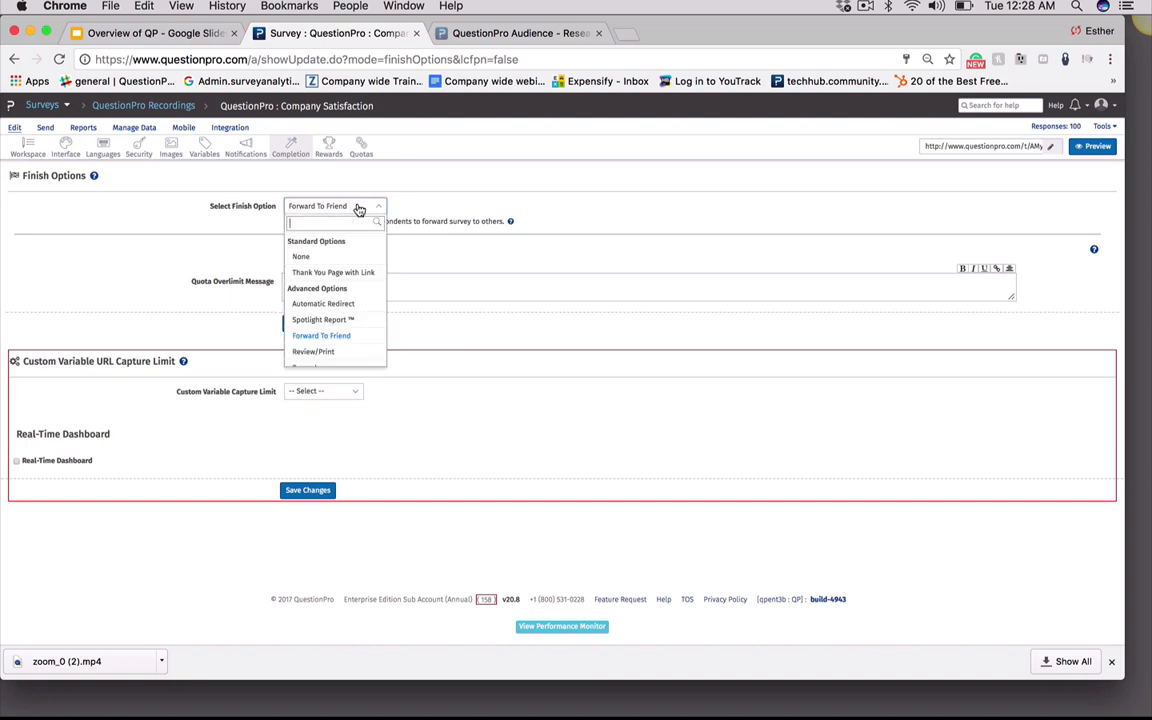
left_click(347, 353)
left_click(352, 207)
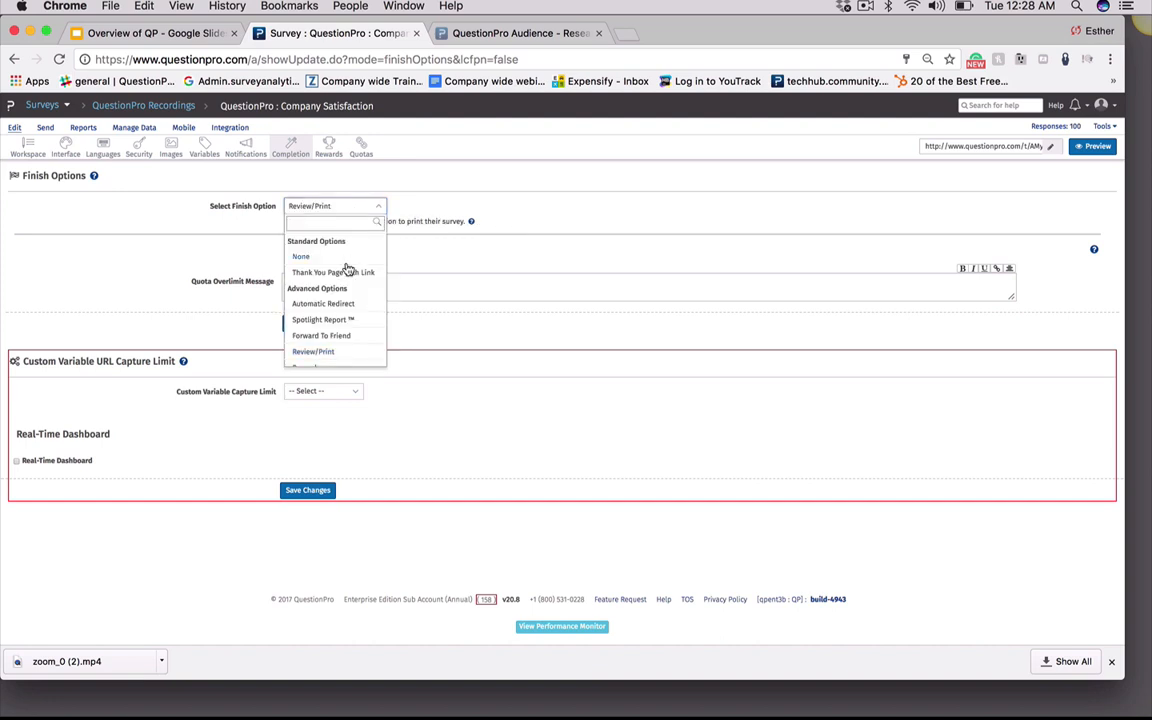
scroll(346, 353, "down", 1)
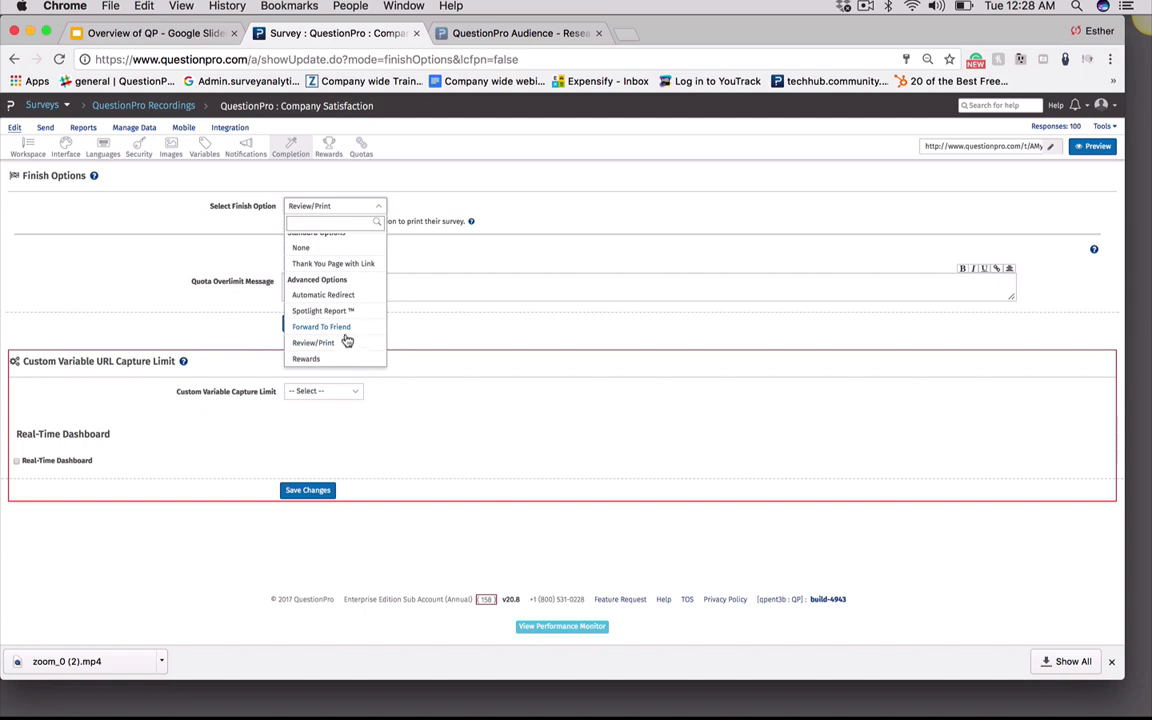
left_click(345, 341)
Set the finish option to Rewards with All Complete Respondents as qualifying criteria, opening the reward end date and reward lists
left_click(321, 208)
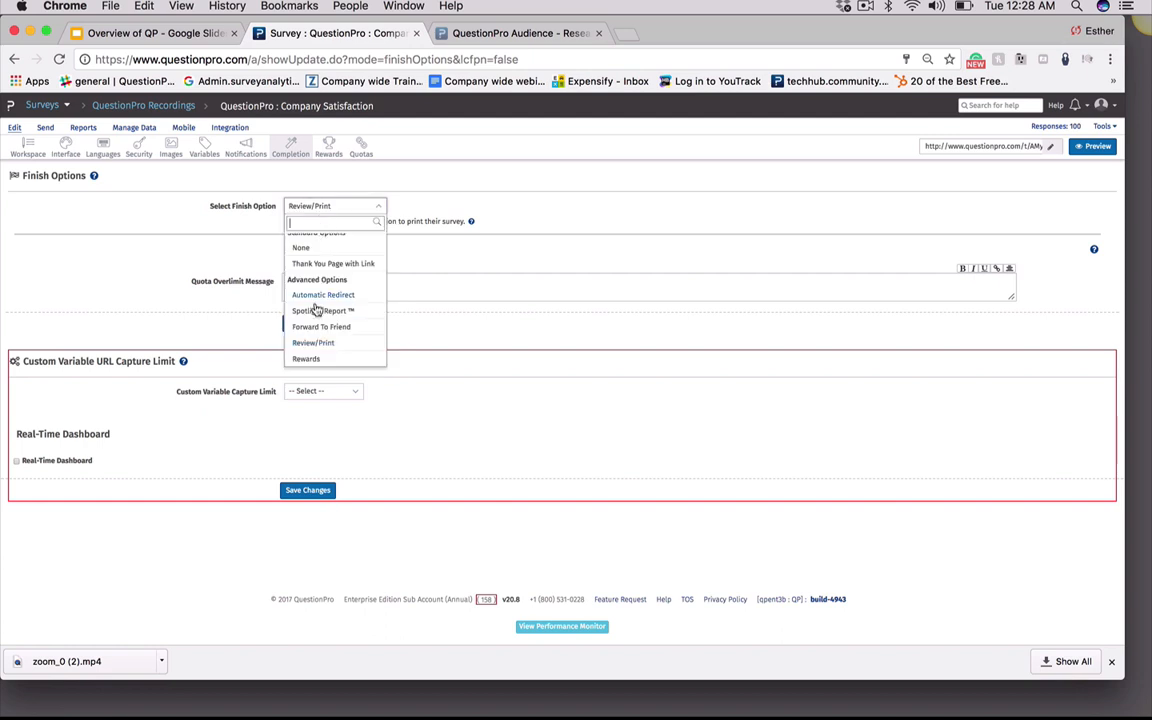
left_click(312, 358)
left_click(322, 226)
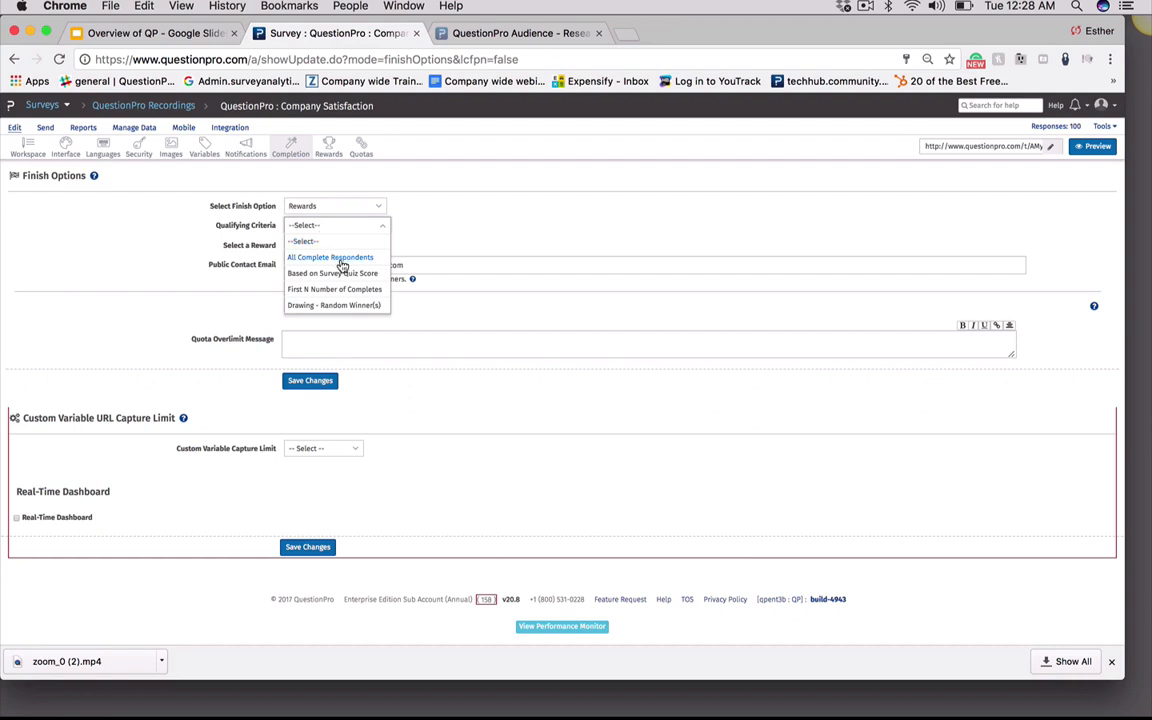
left_click(341, 264)
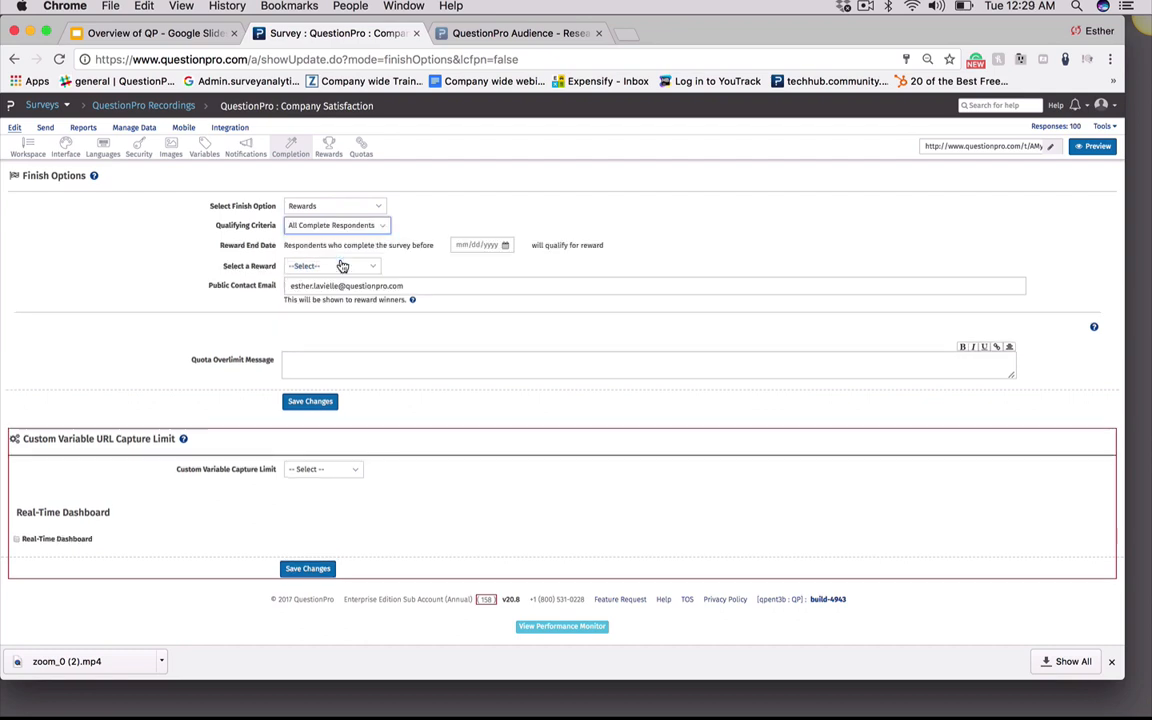
left_click(488, 244)
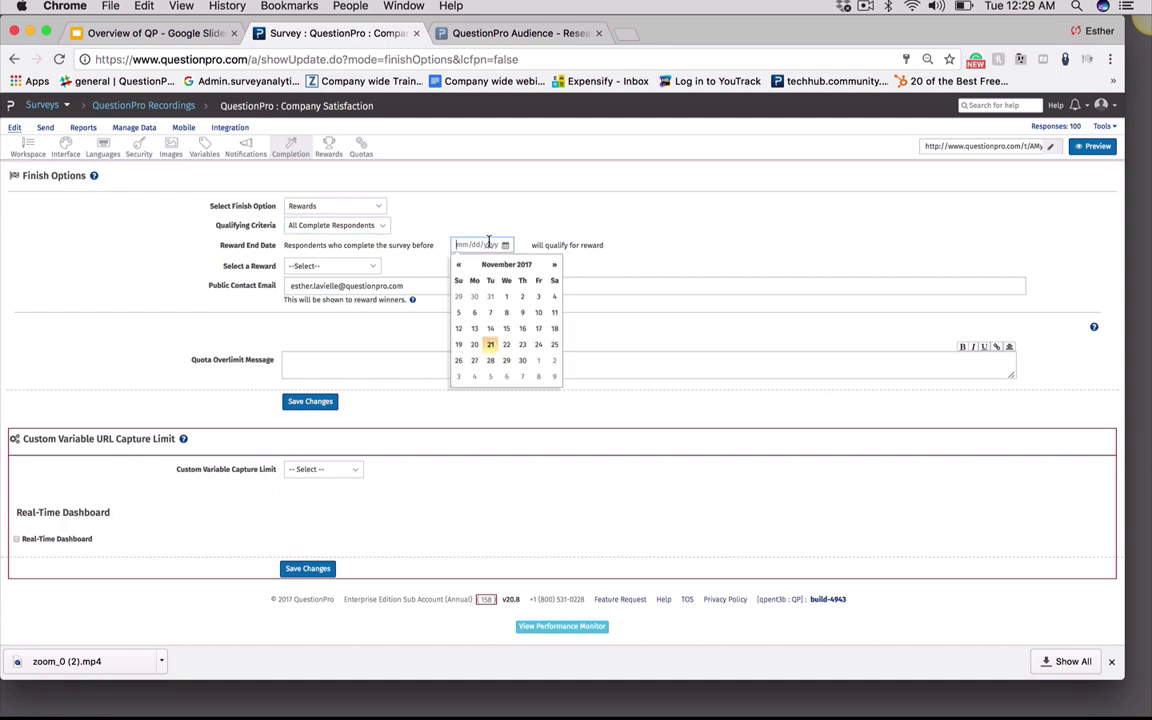
left_click(567, 217)
left_click(332, 265)
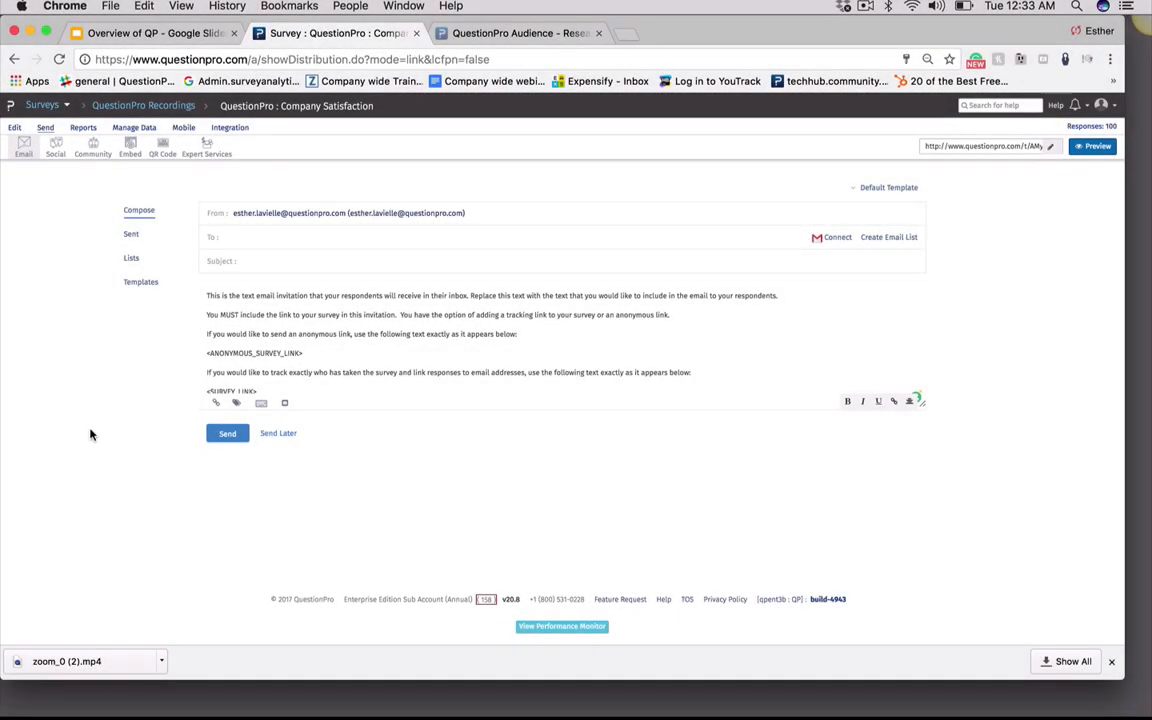
Create a new survey-specific email list named test 11 for the invitation's recipients
left_click(14, 128)
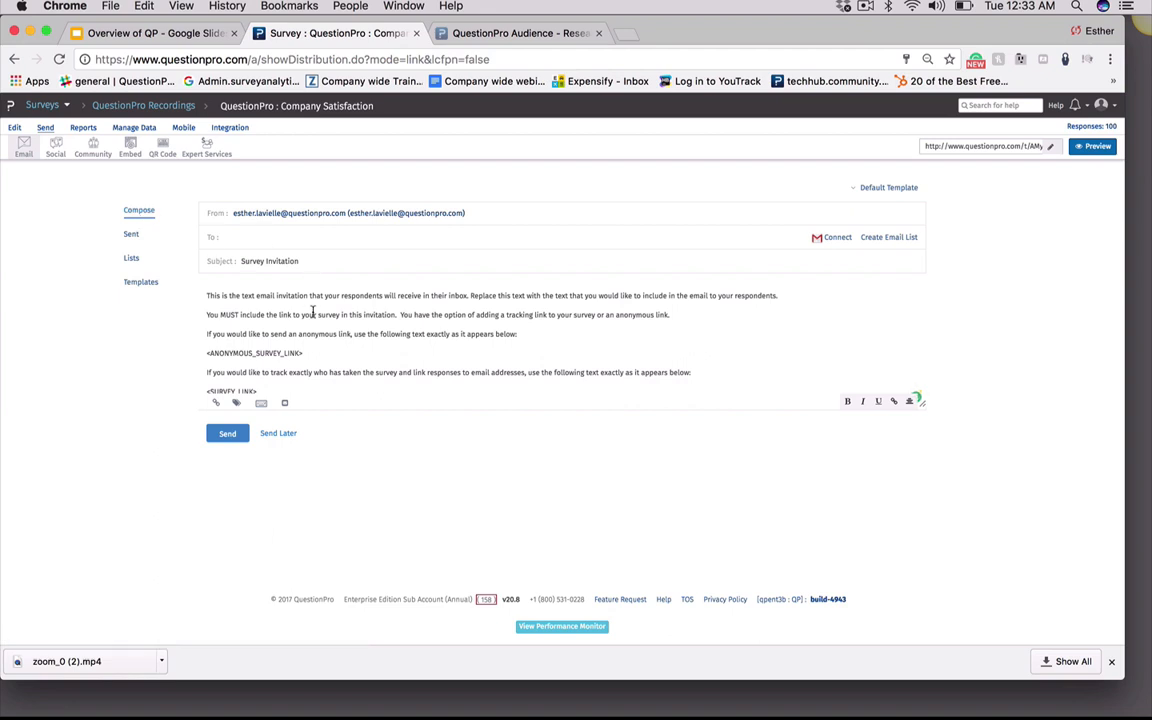
left_click_drag(325, 362, 231, 265)
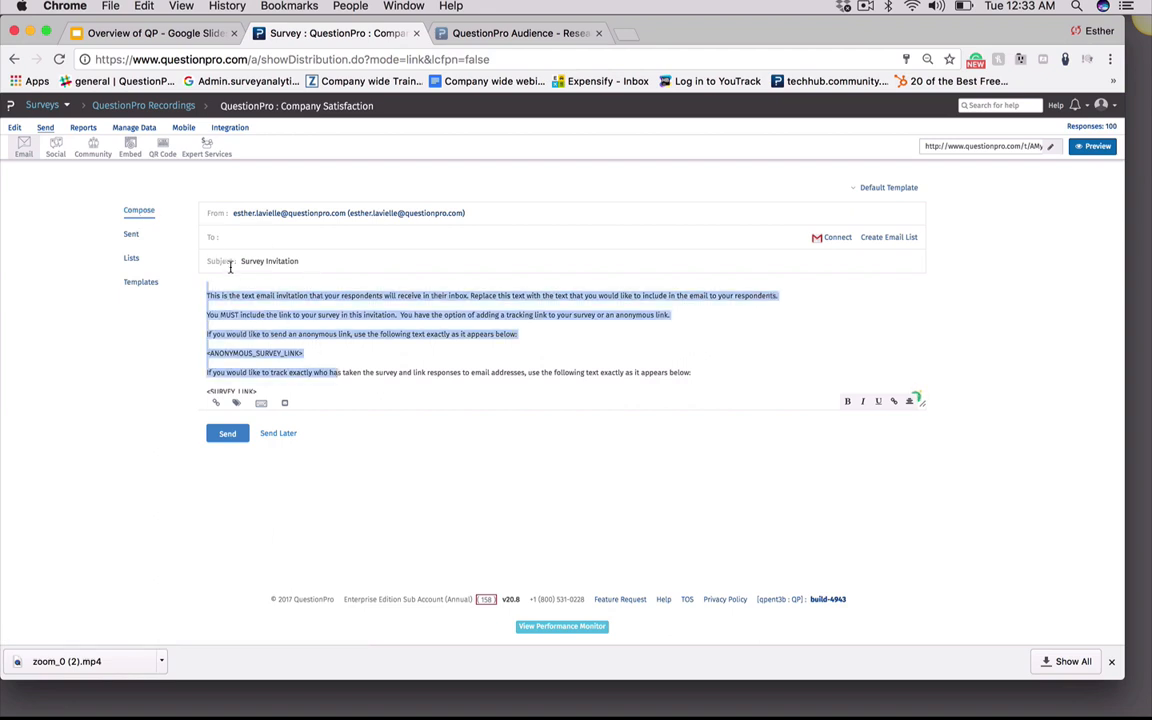
left_click(340, 343)
left_click(295, 238)
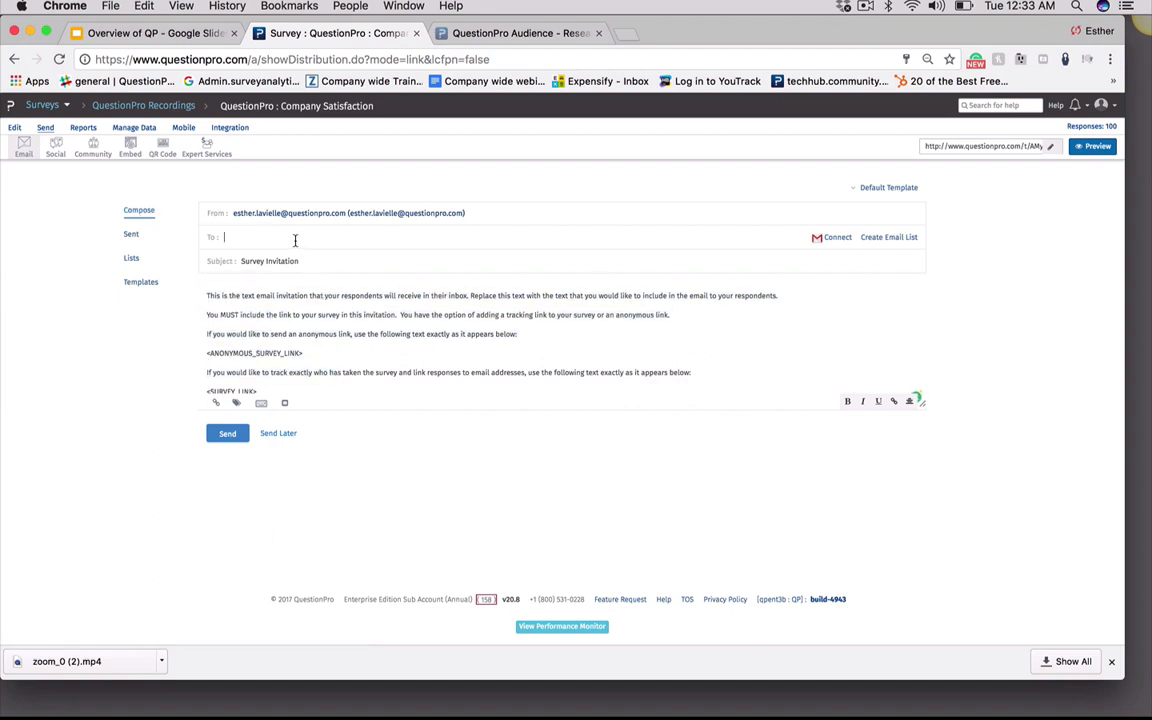
left_click(889, 240)
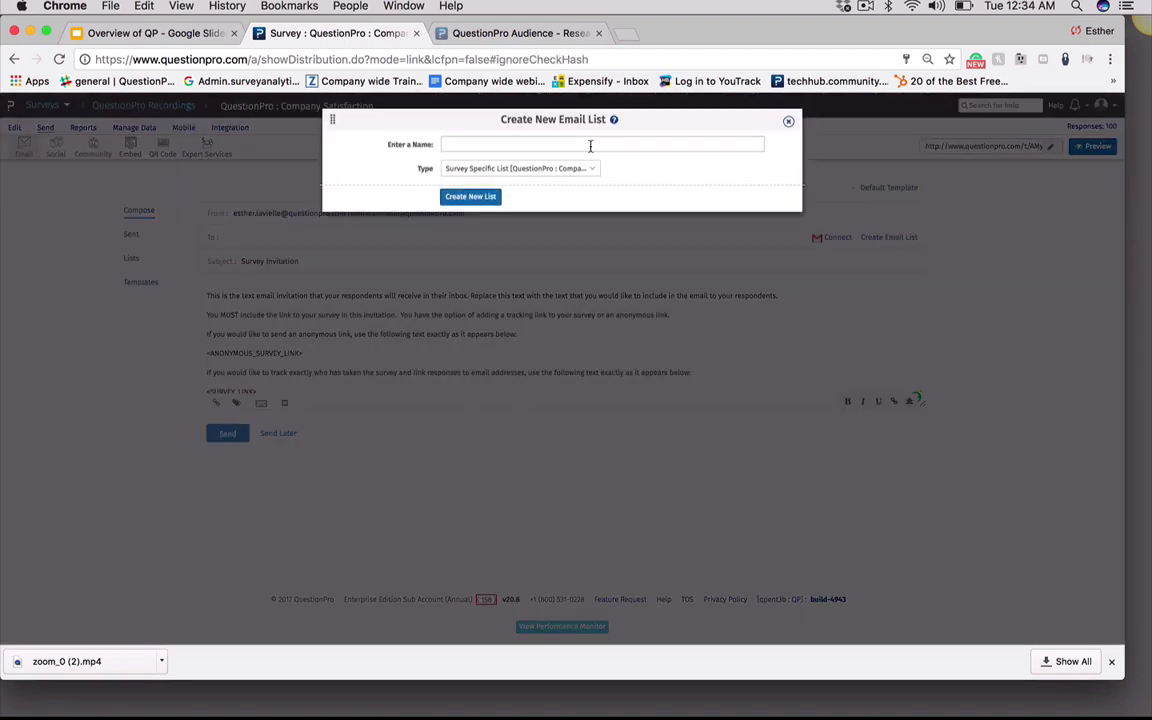
left_click(518, 143)
type("test 11")
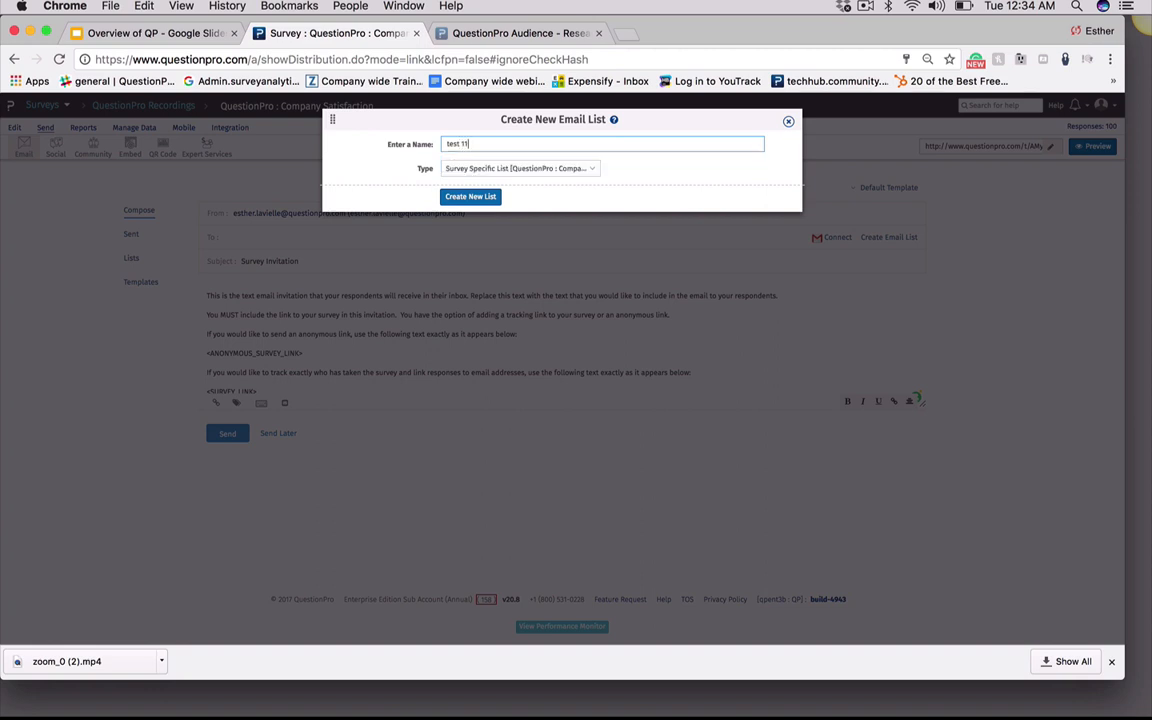
left_click(520, 169)
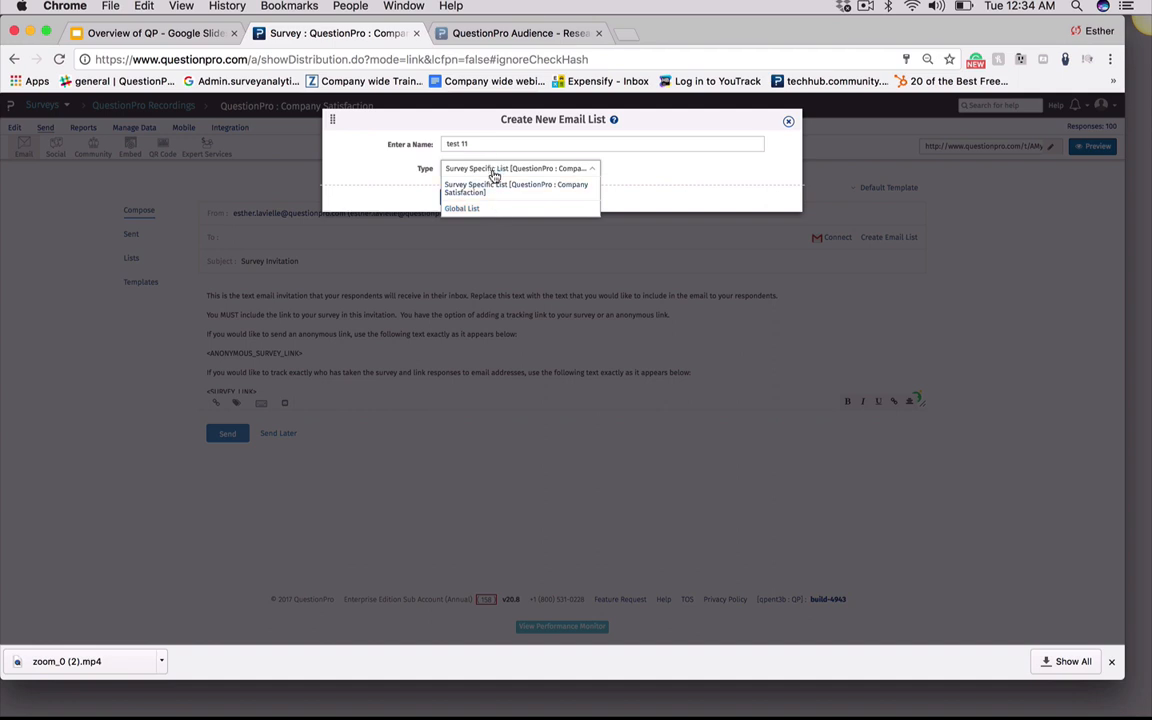
left_click(492, 178)
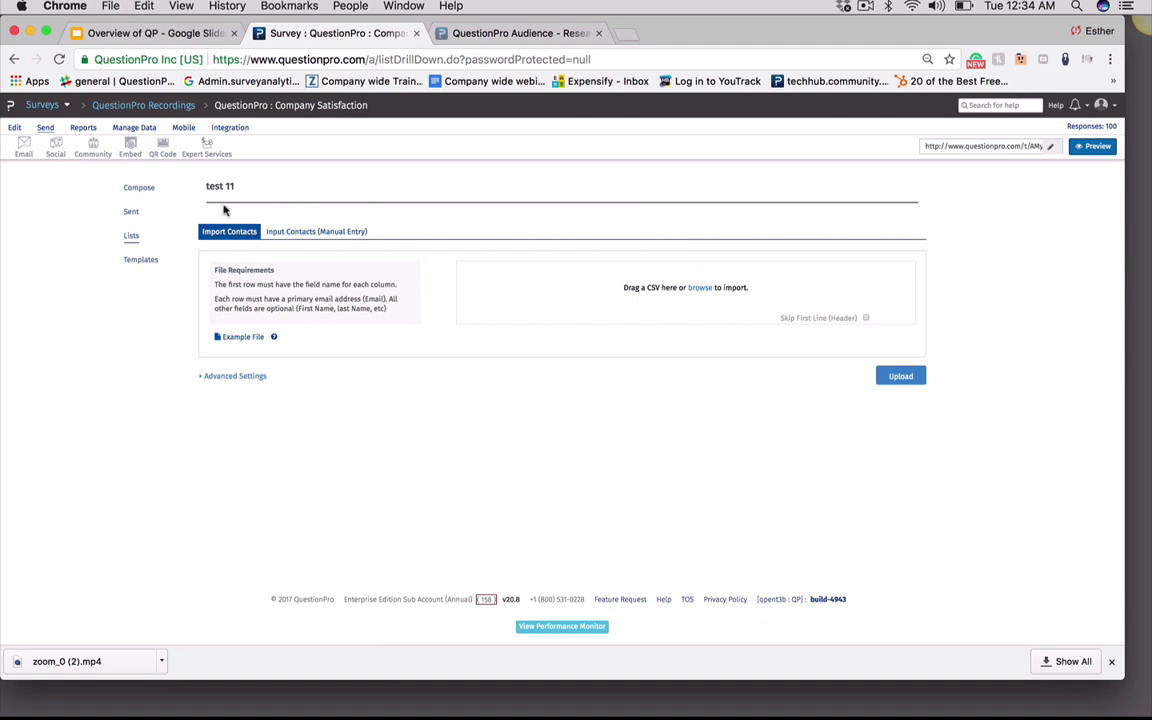
Manually enter the first contact's email address, first name and last name into the list
left_click(290, 232)
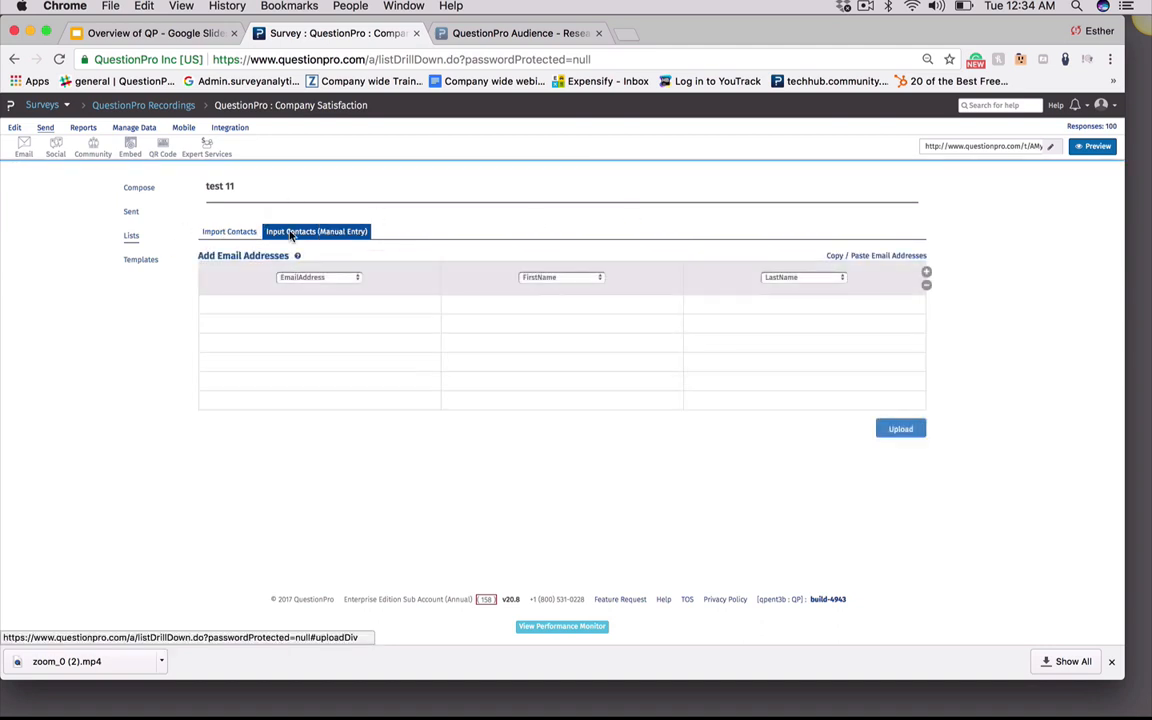
left_click(319, 306)
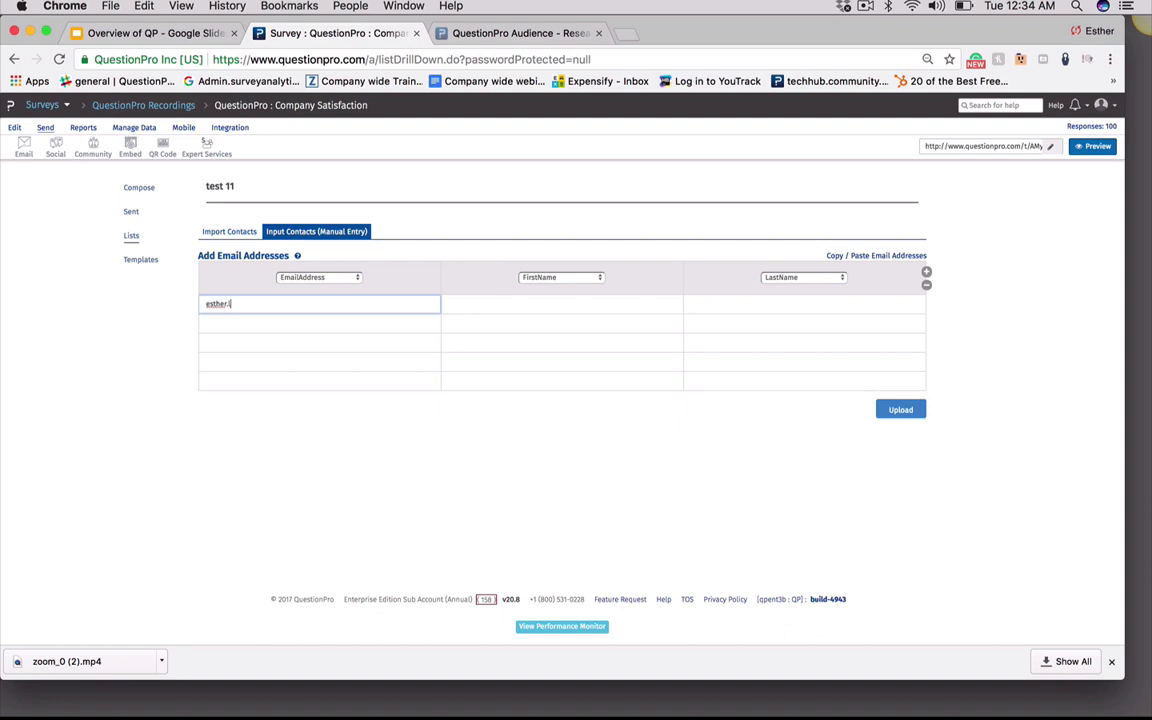
left_click(494, 307)
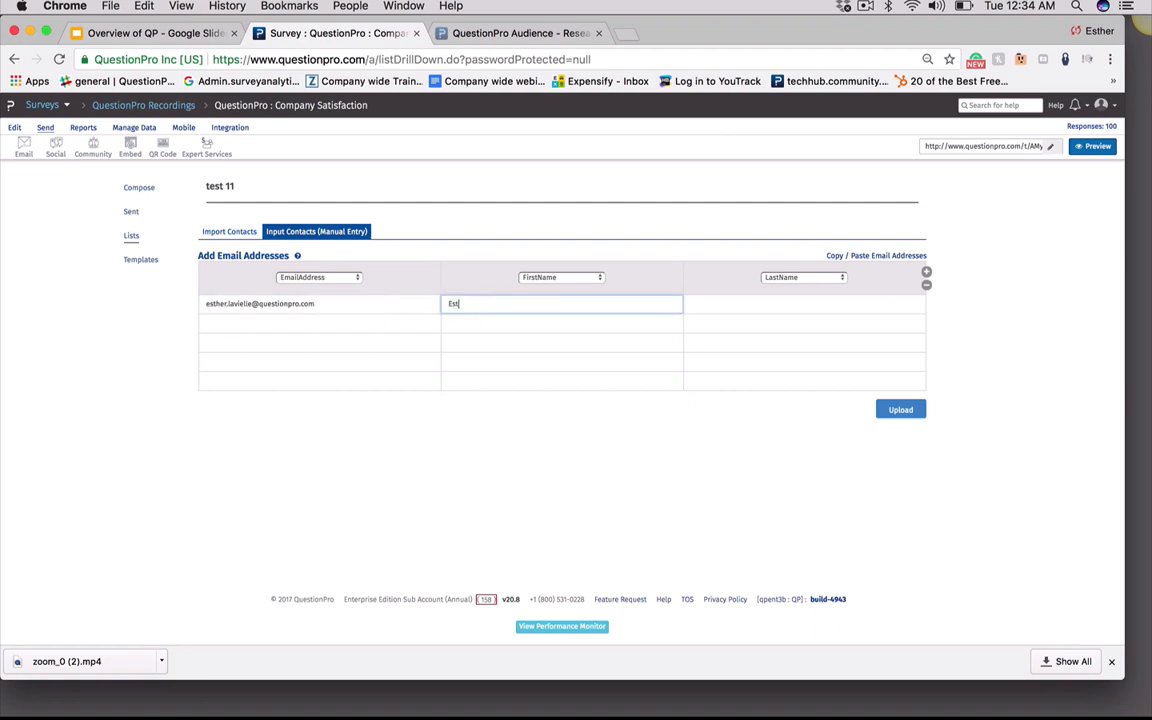
left_click(705, 306)
type("LaVielle")
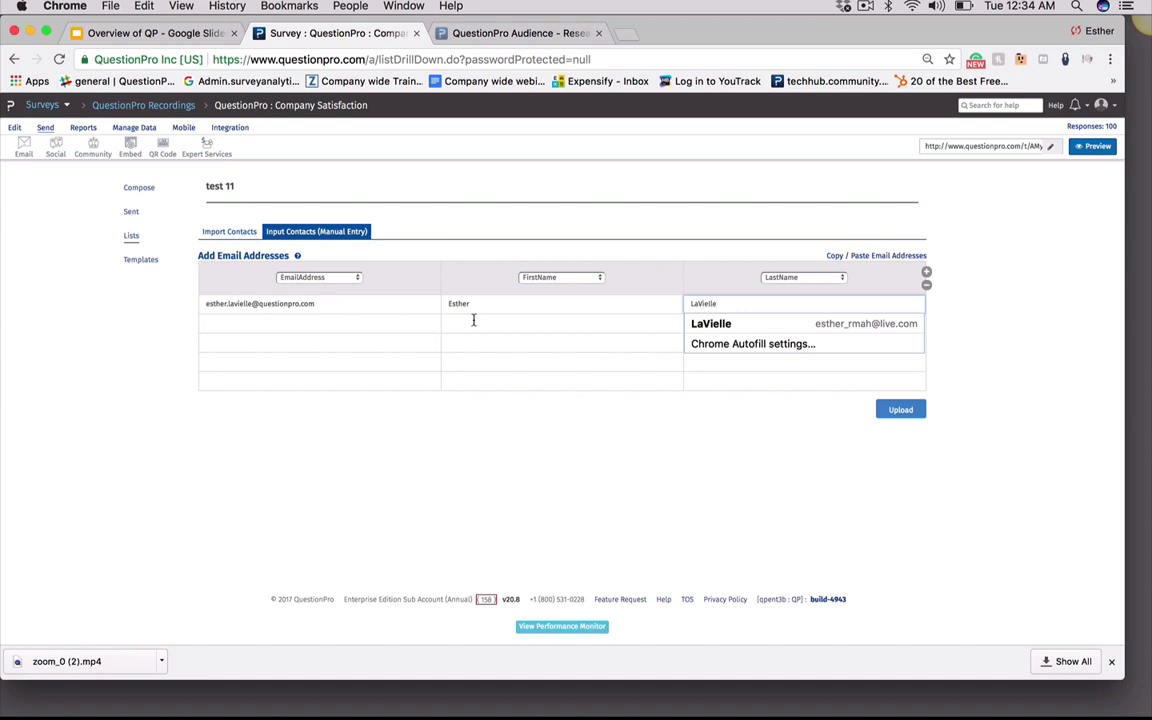
Add a second contact's email address and names, upload both contacts, and finish after reviewing the imported entries
left_click(344, 321)
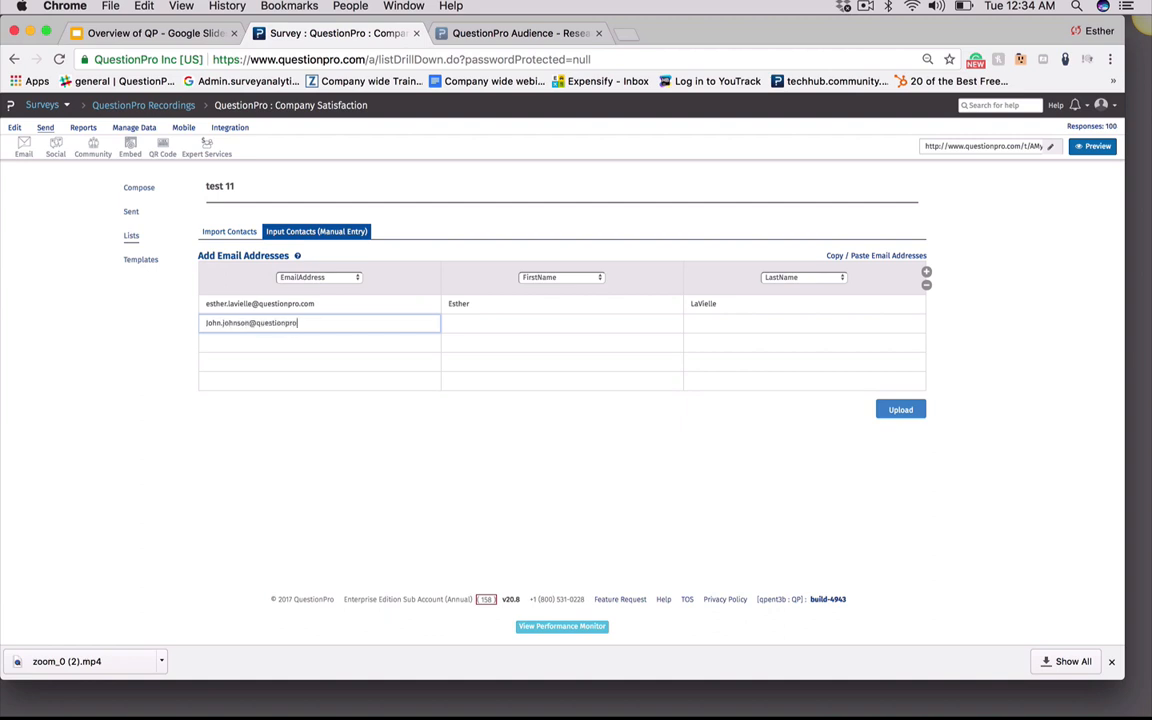
left_click(500, 325)
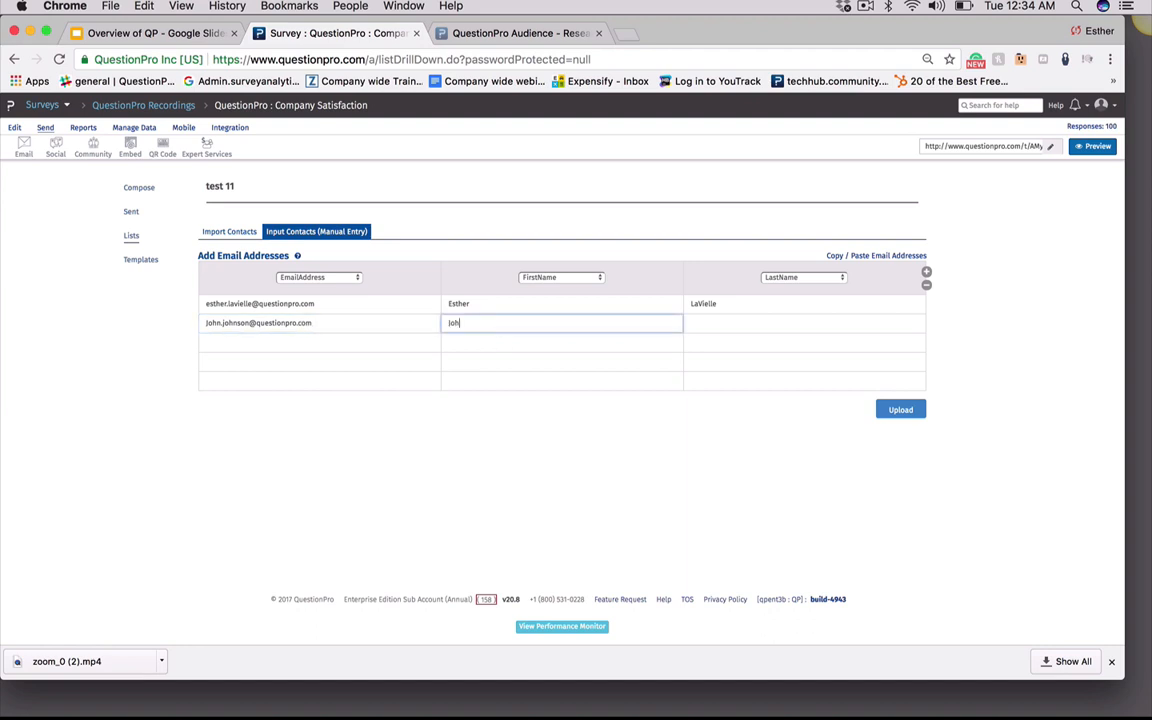
left_click(699, 322)
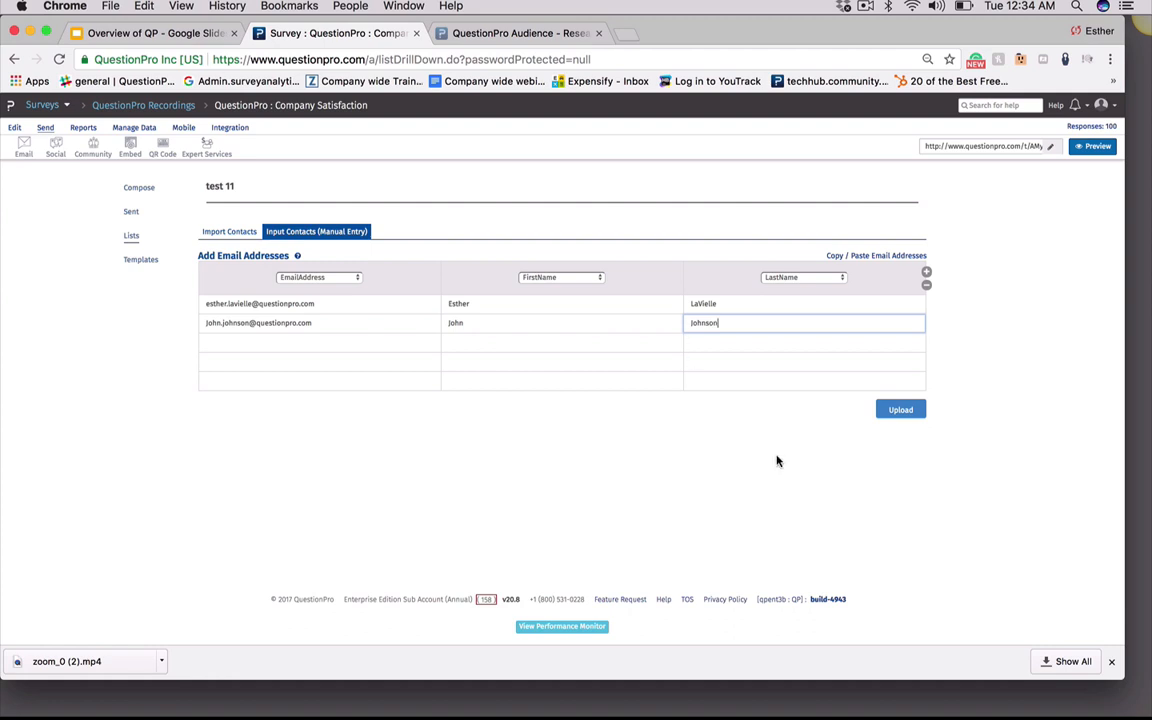
left_click(807, 441)
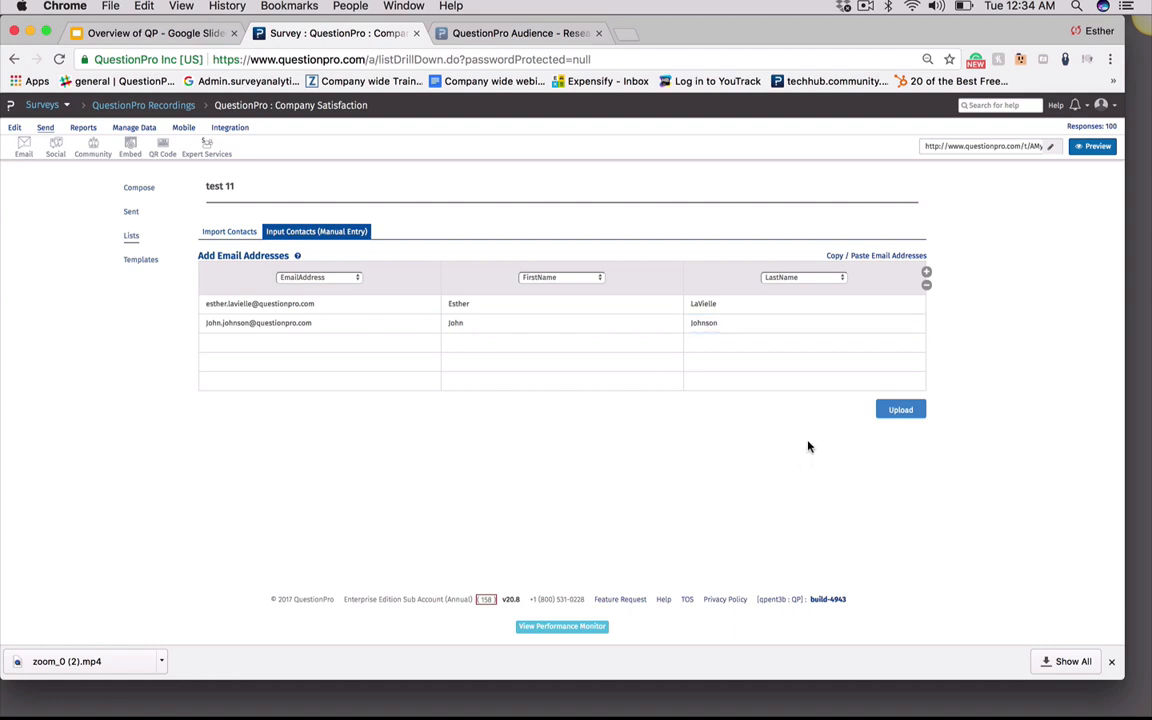
left_click(900, 411)
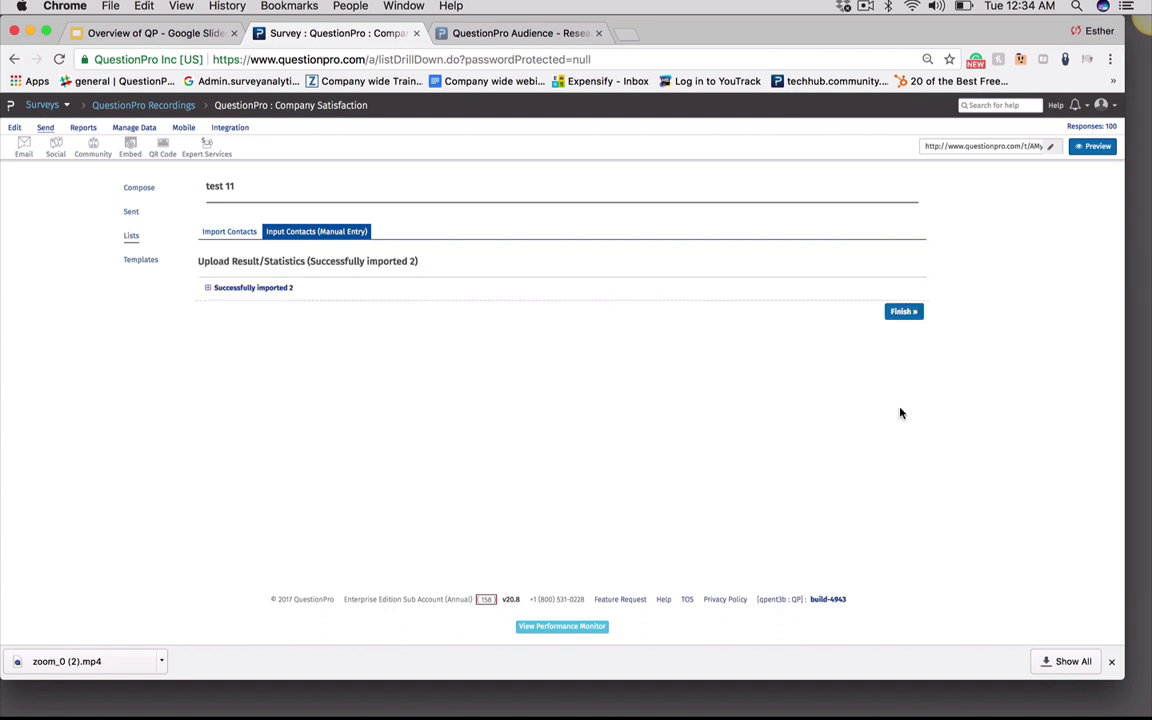
left_click(209, 288)
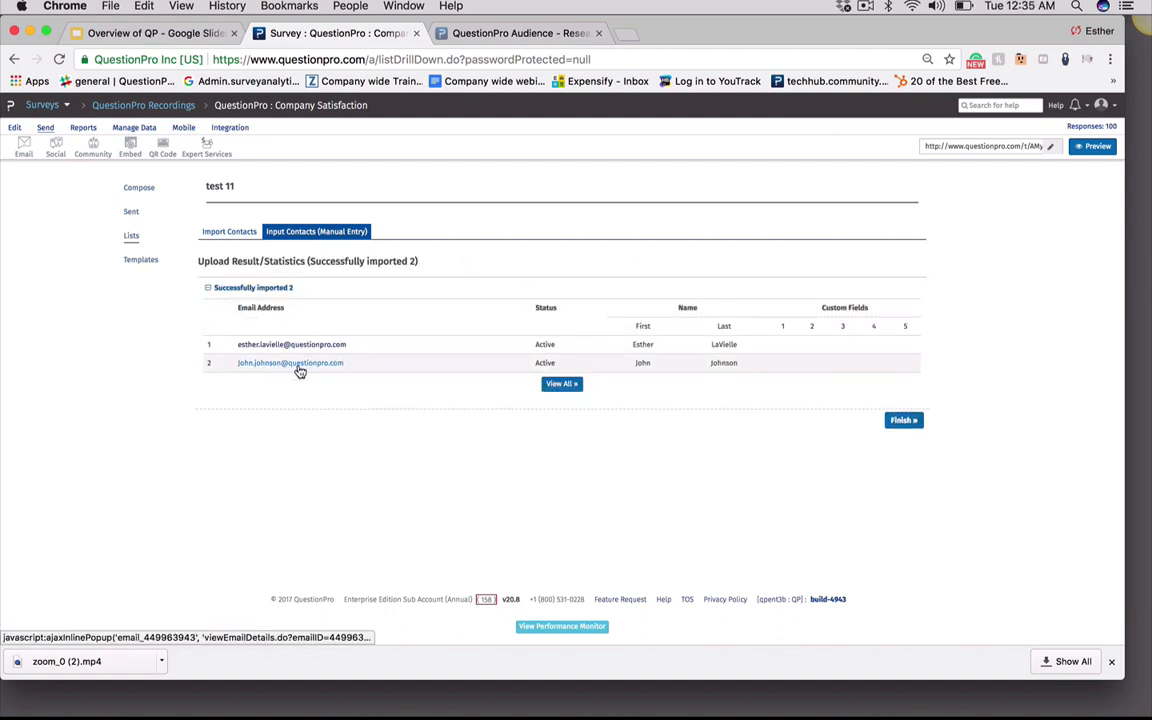
left_click(899, 421)
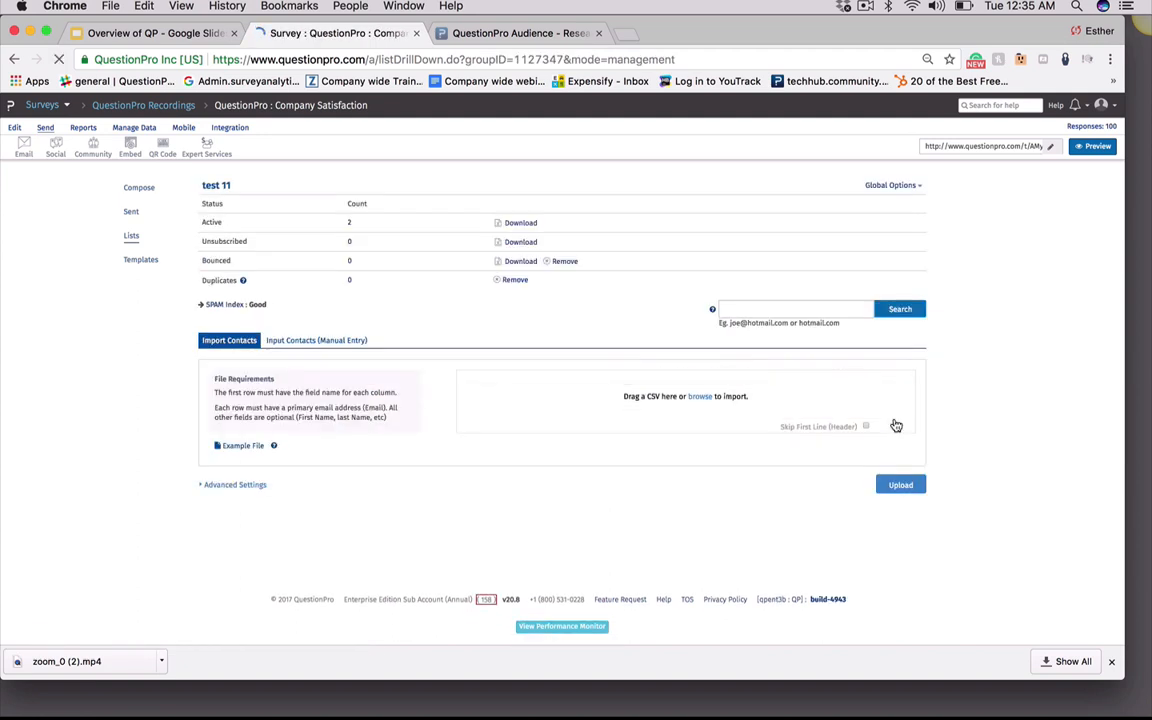
Compose a survey invitation addressed to the test 11 email list
left_click(137, 188)
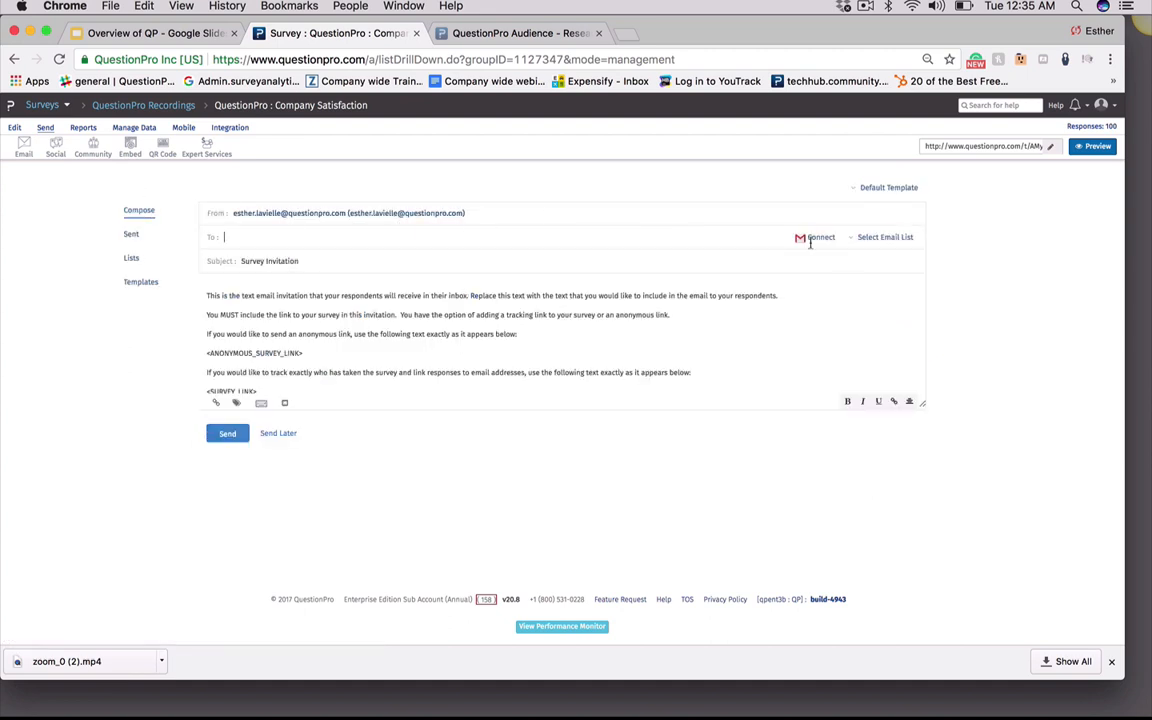
left_click(879, 239)
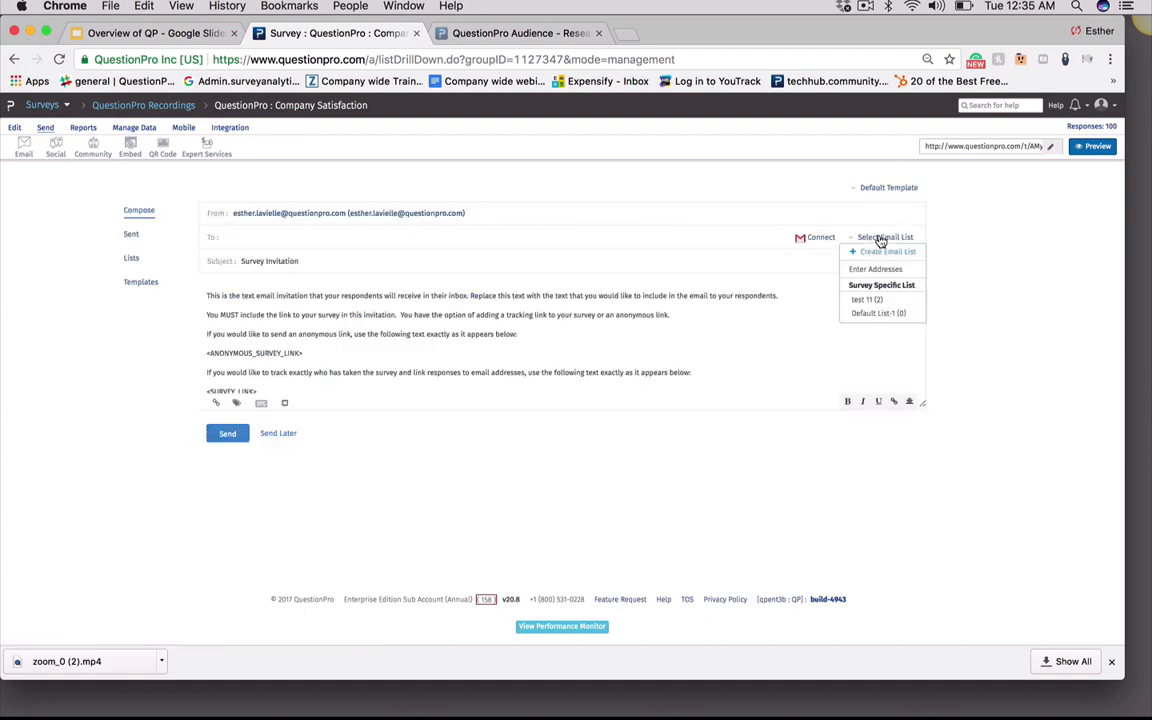
left_click(878, 302)
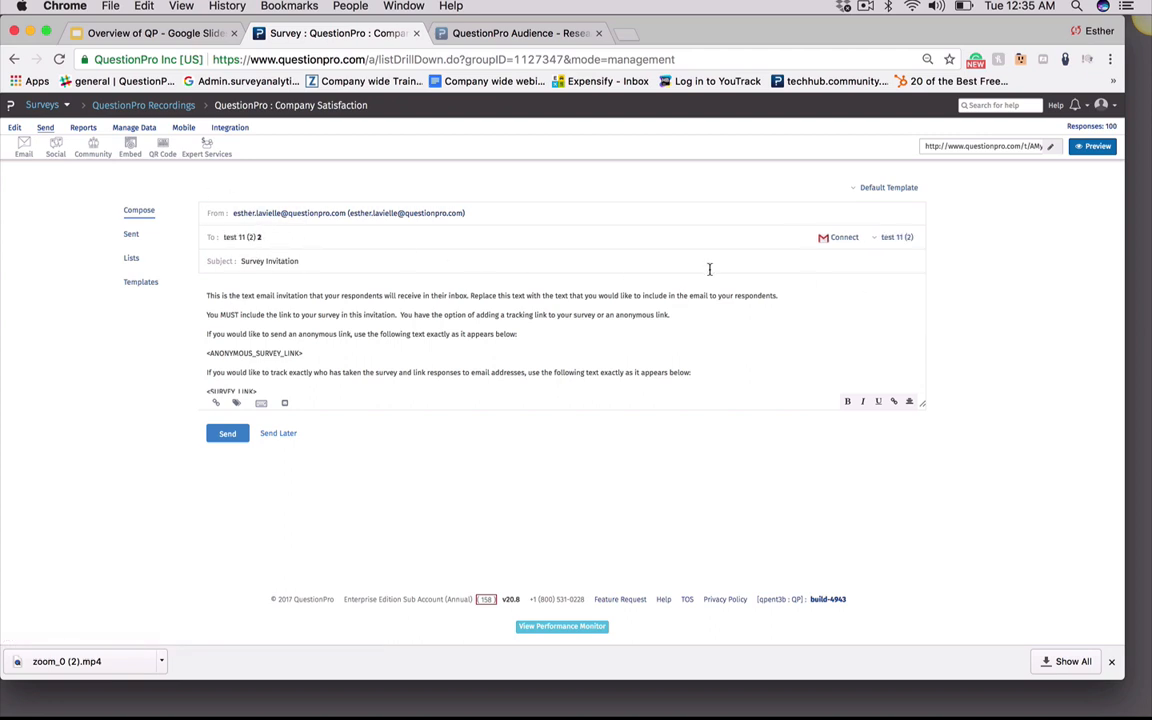
left_click(845, 242)
left_click(876, 242)
Schedule the invitation to send later on 11/23/2017 at 12:00 AM
left_click(276, 434)
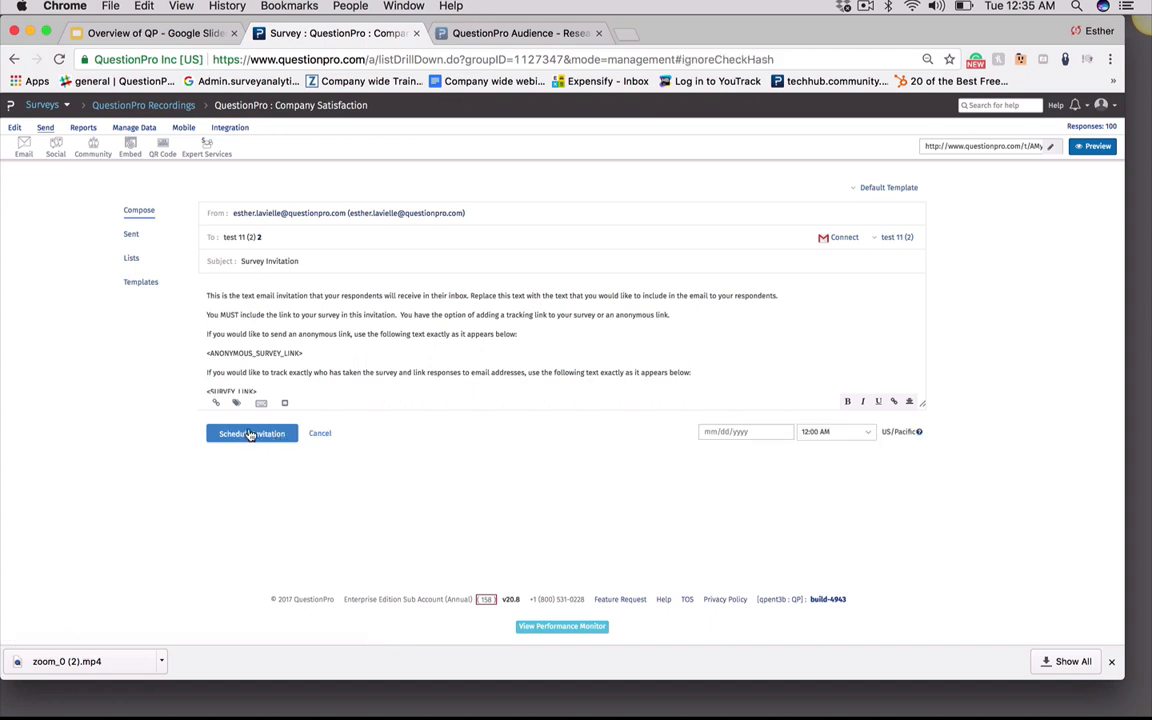
left_click(733, 432)
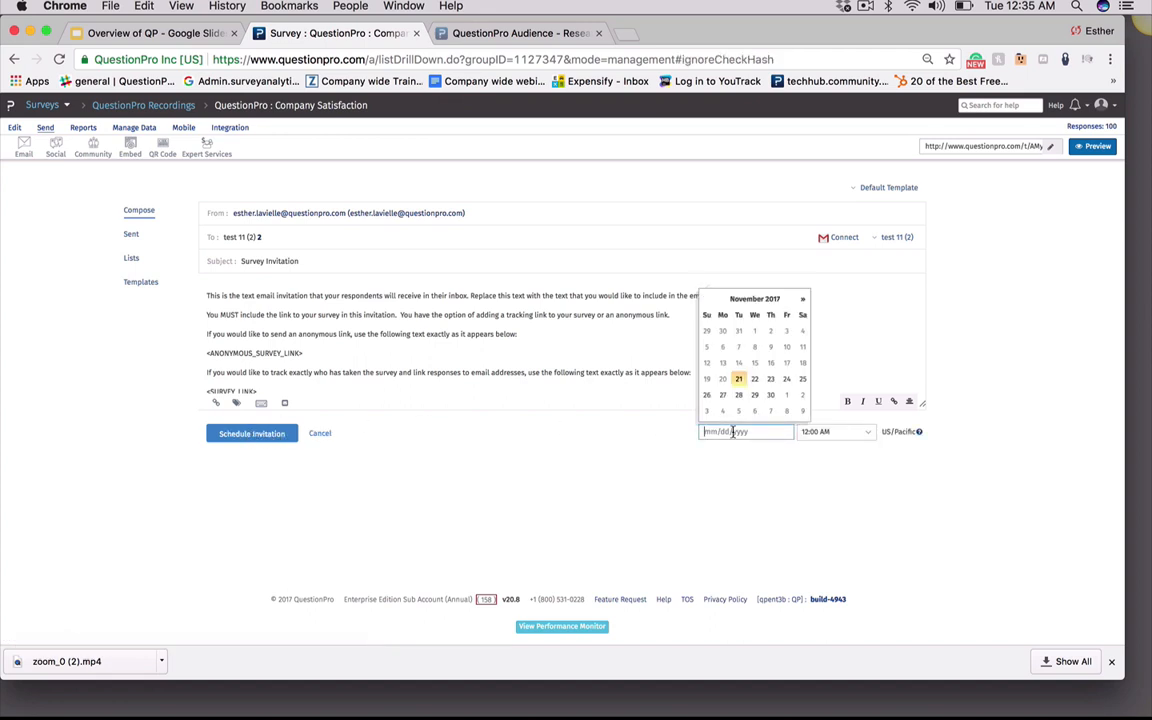
left_click(751, 380)
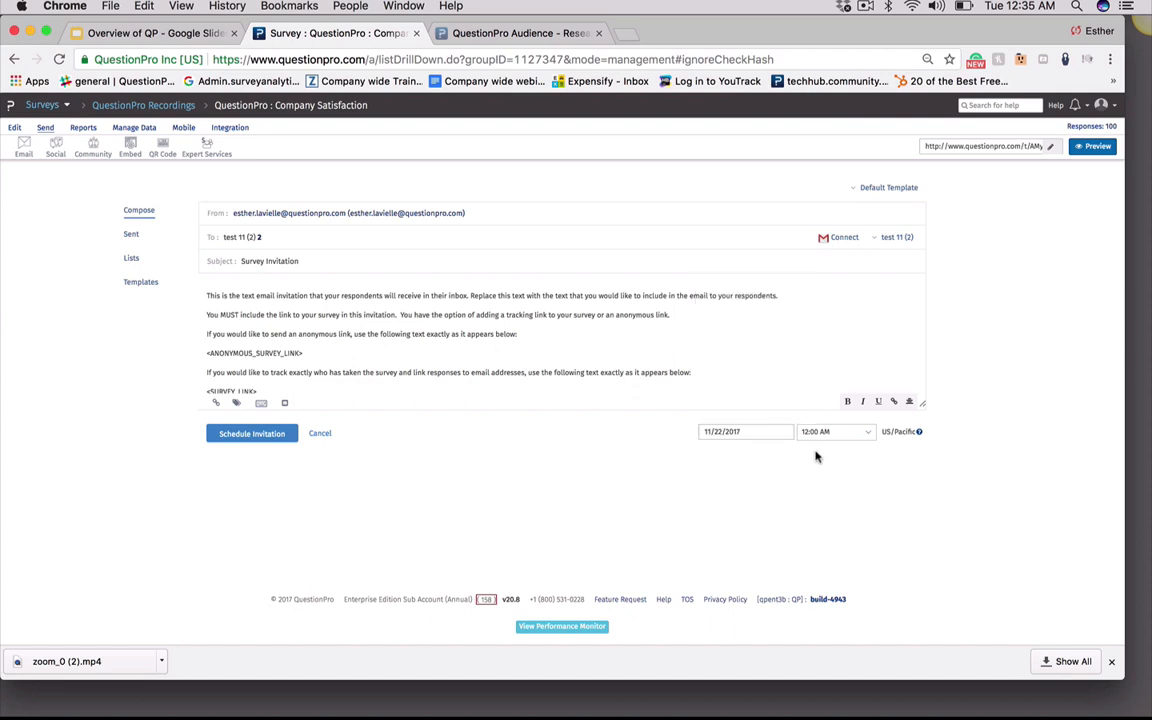
left_click(729, 431)
left_click(763, 384)
left_click(222, 436)
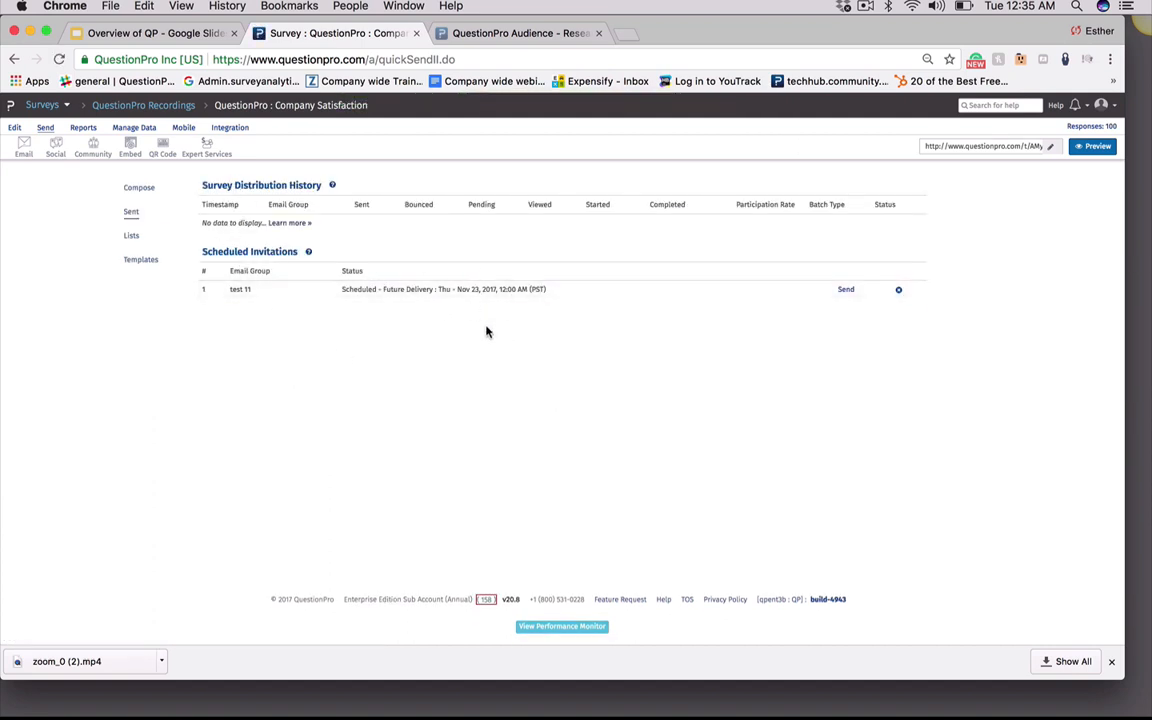
Review the sent and scheduled invitations, then open the test 11 email list's management page
left_click(132, 212)
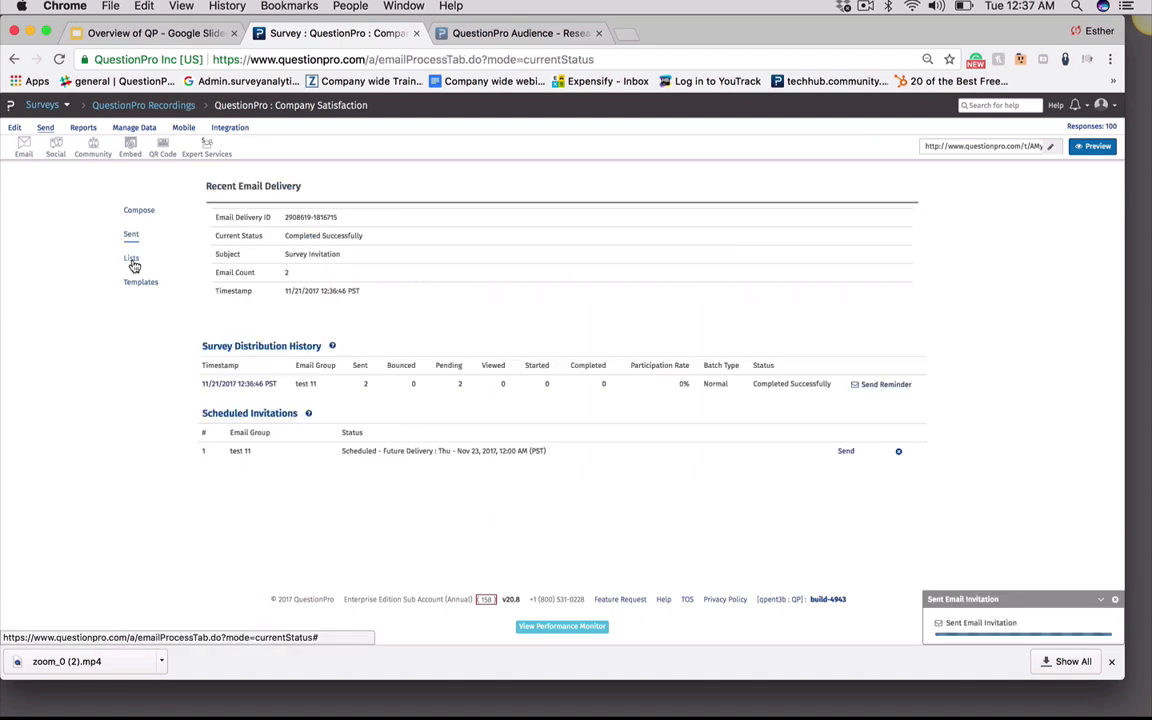
left_click(132, 260)
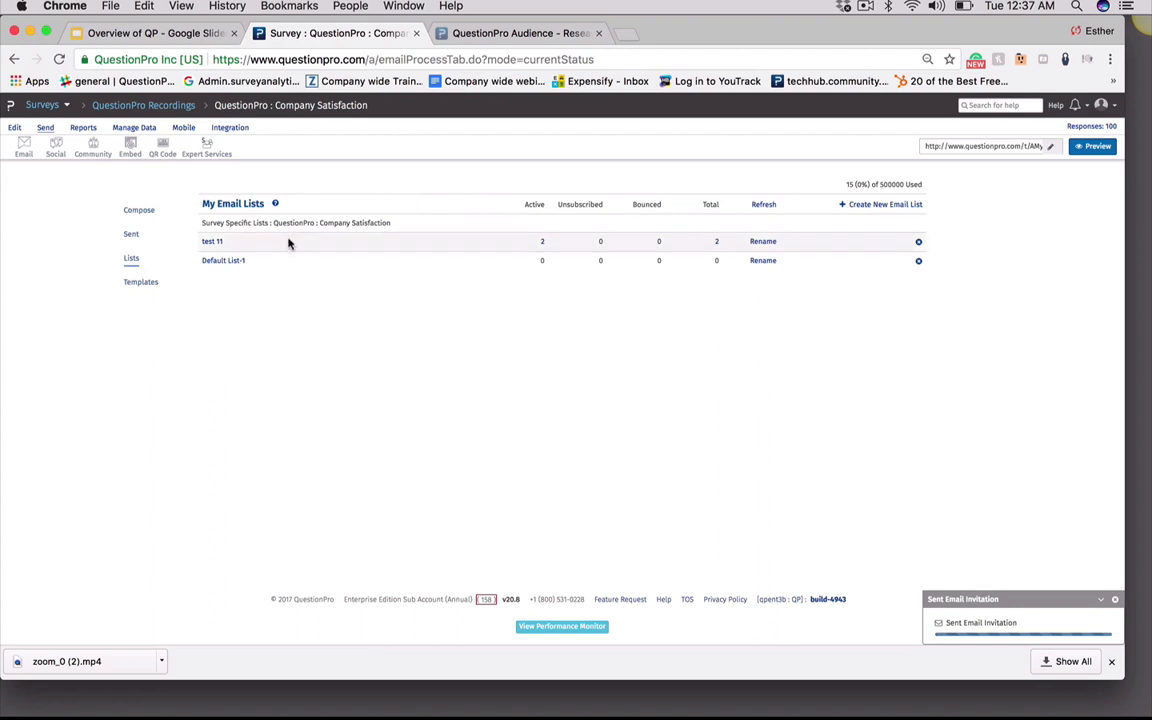
left_click(211, 243)
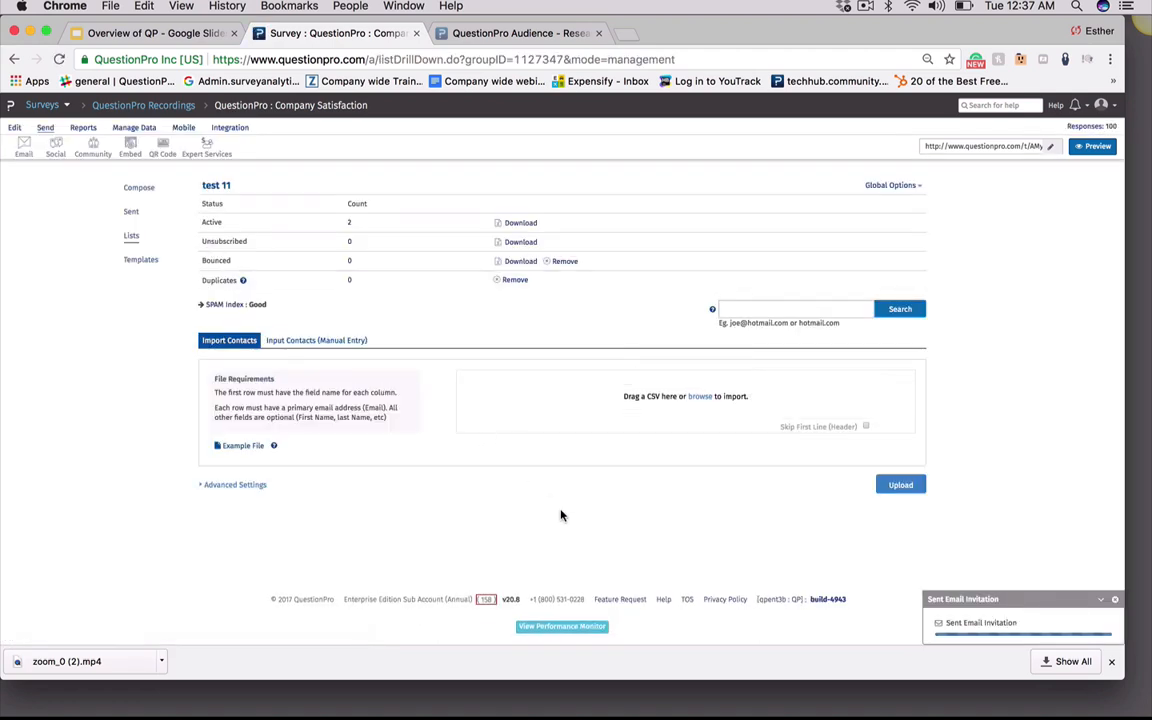
left_click(768, 309)
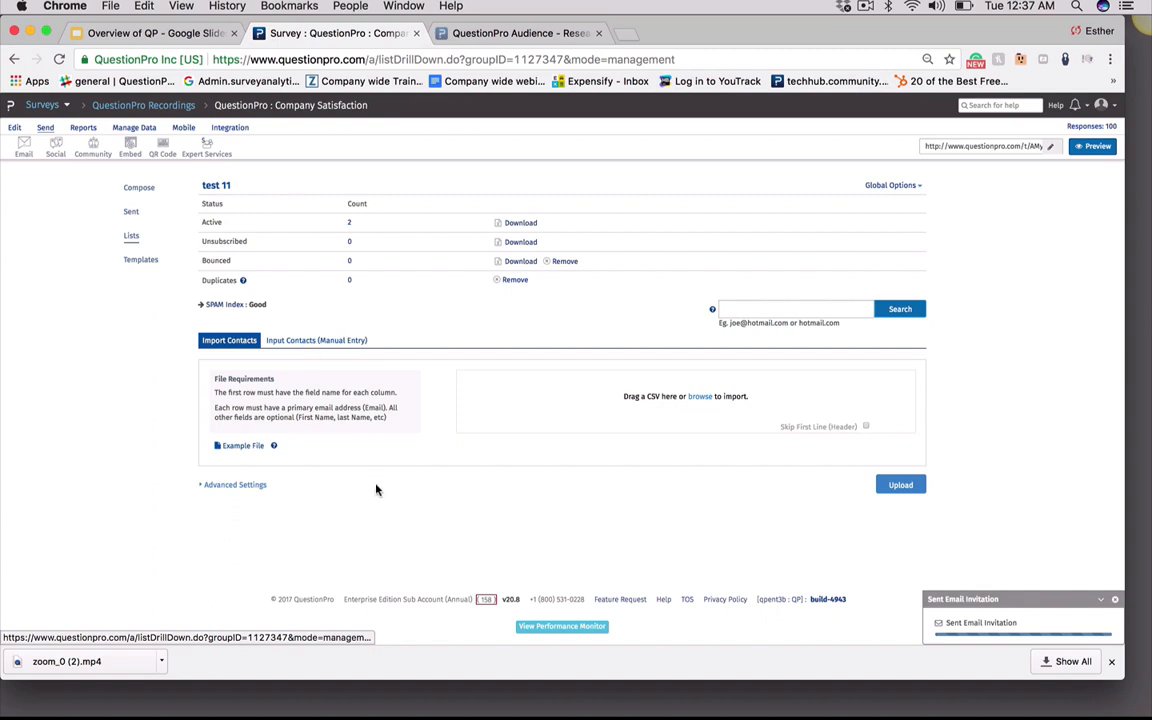
Expand the list's Advanced Settings and browse the available custom data formats for importing contacts
left_click(230, 486)
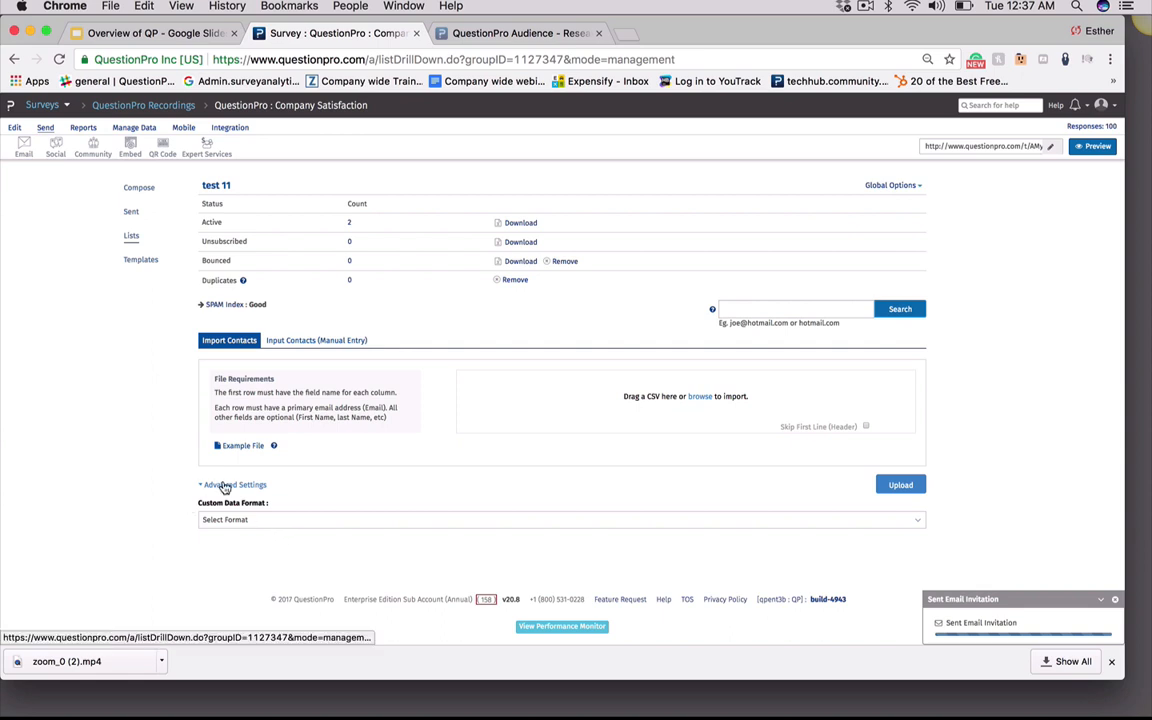
left_click(270, 522)
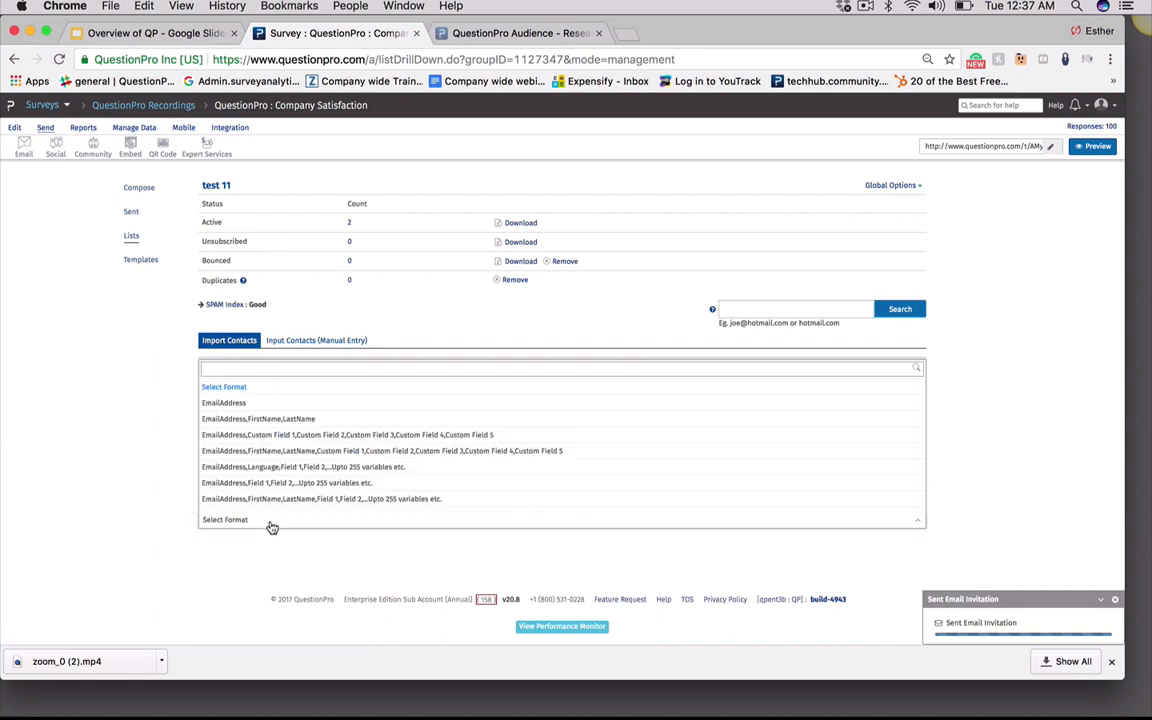
scroll(234, 458, "down", 1)
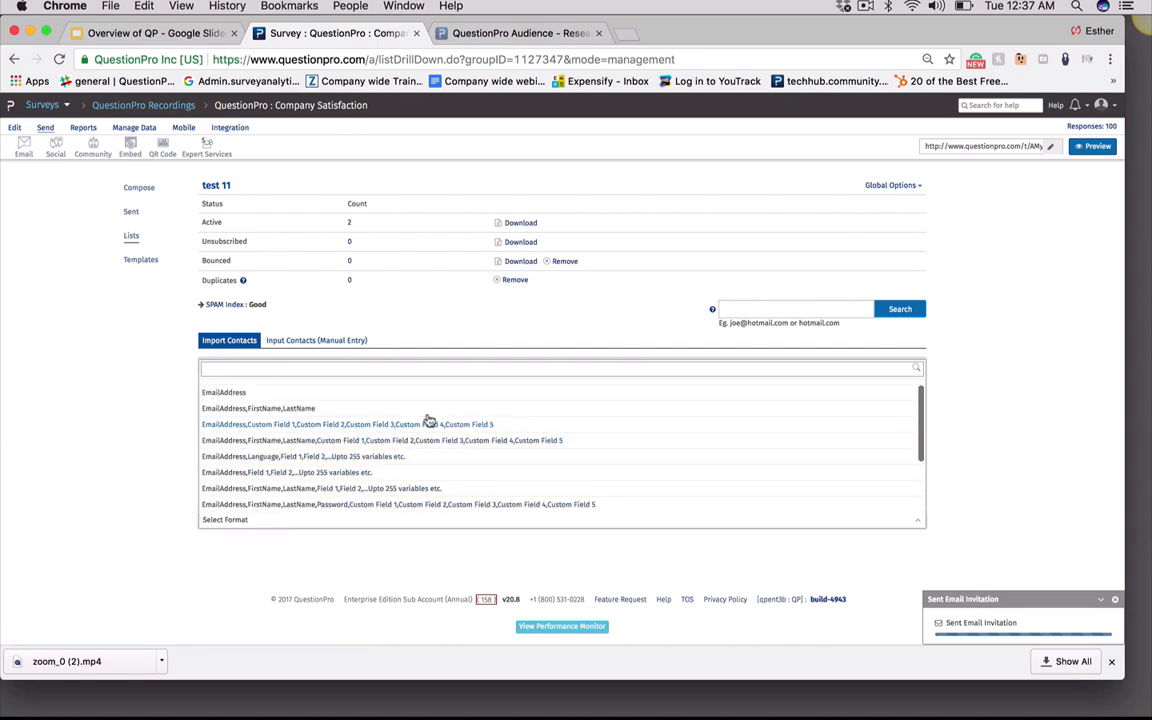
scroll(229, 387, "up", 1)
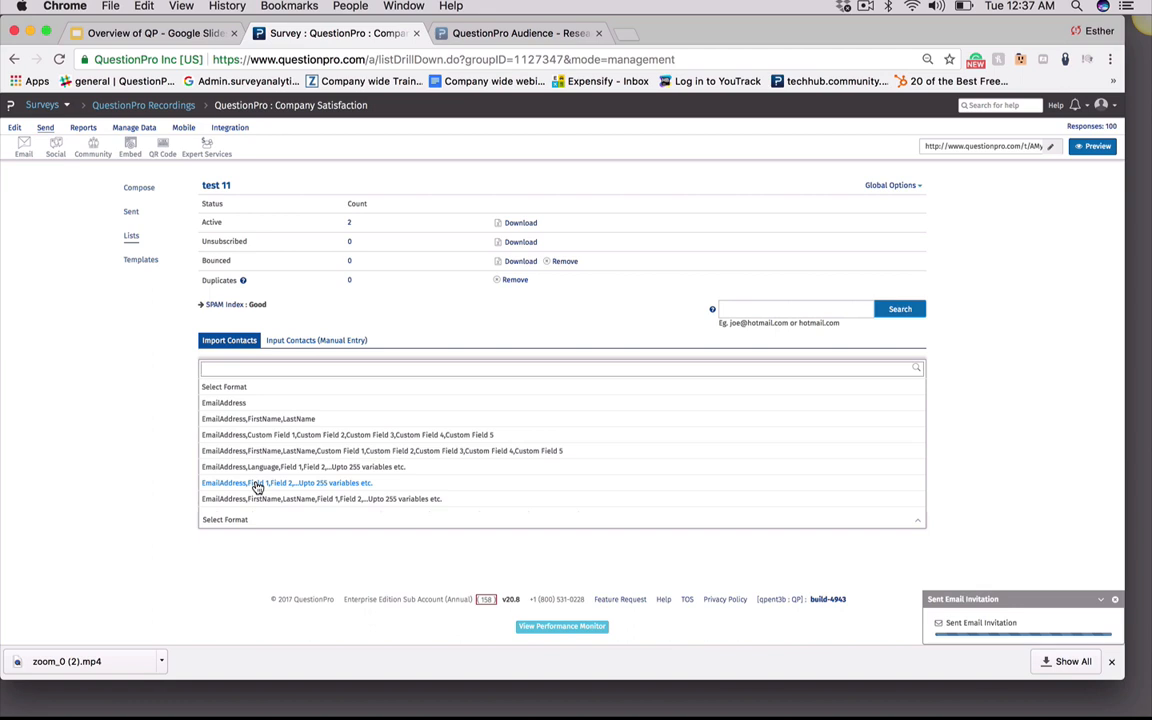
scroll(257, 486, "down", 1)
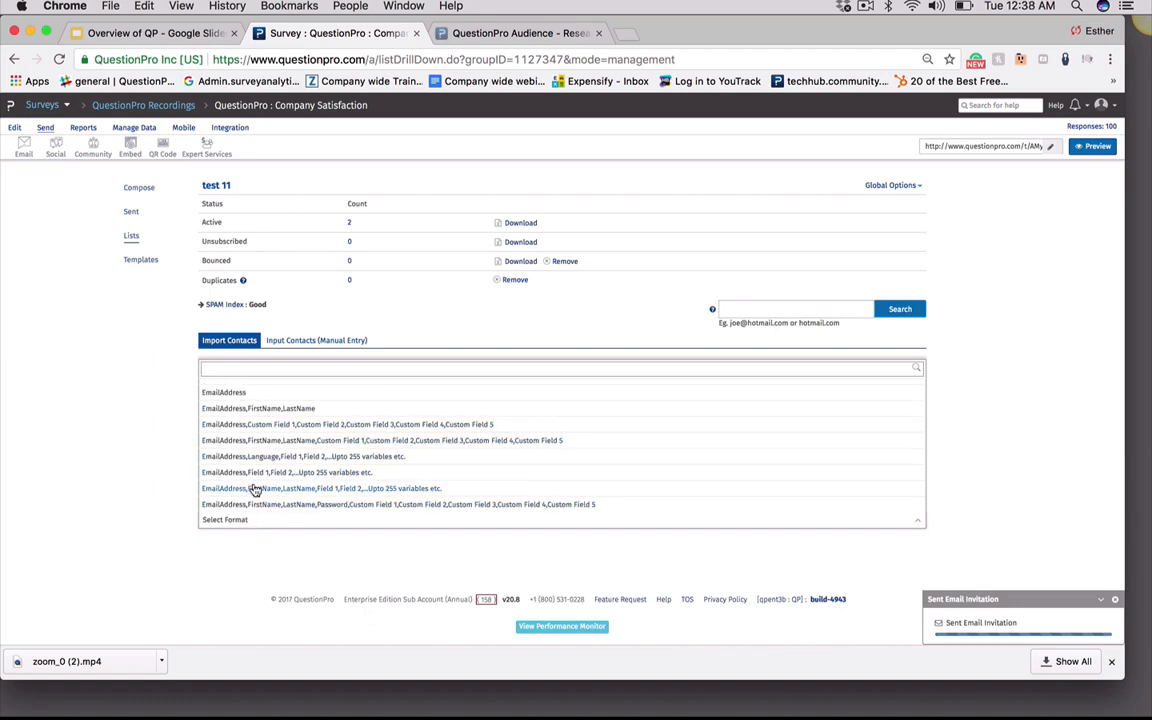
left_click(305, 560)
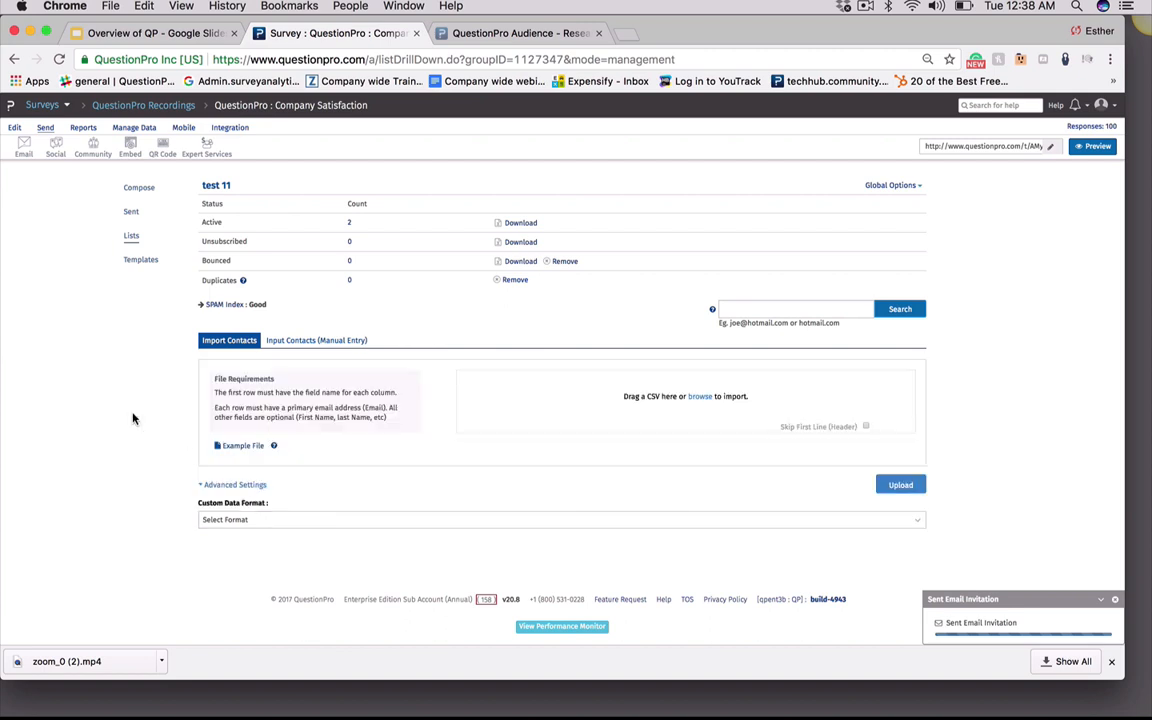
Create a new survey invitation template titled RTest with the default subject and message
left_click(142, 262)
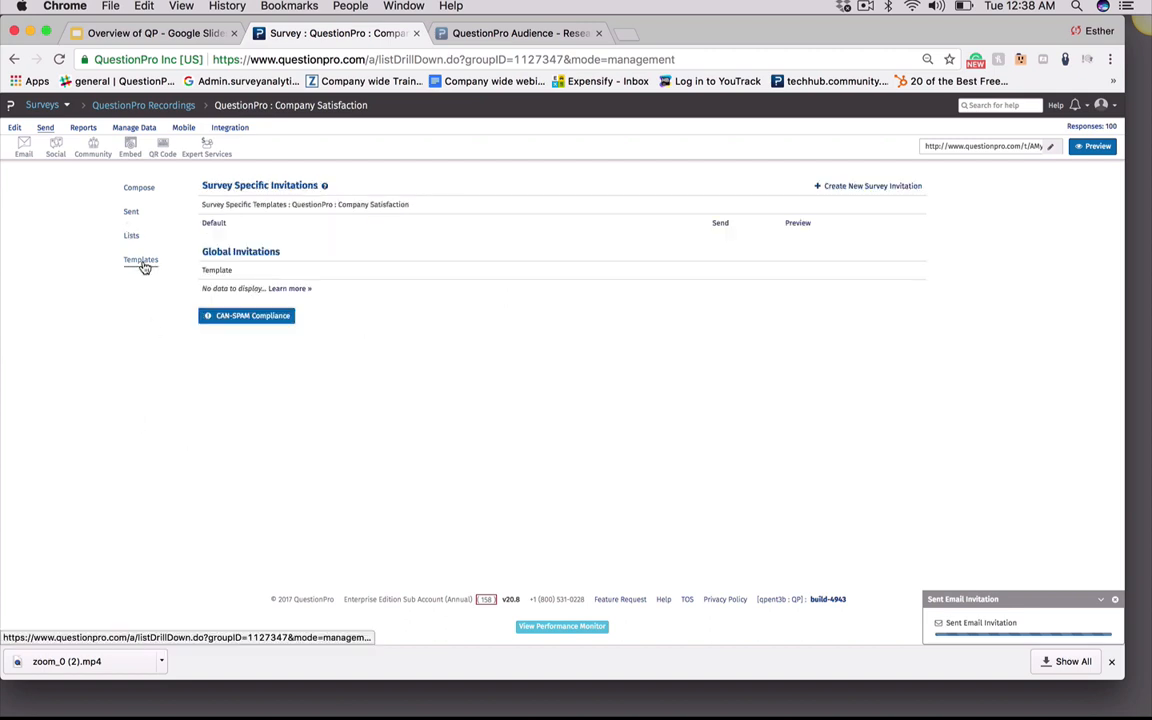
left_click(133, 189)
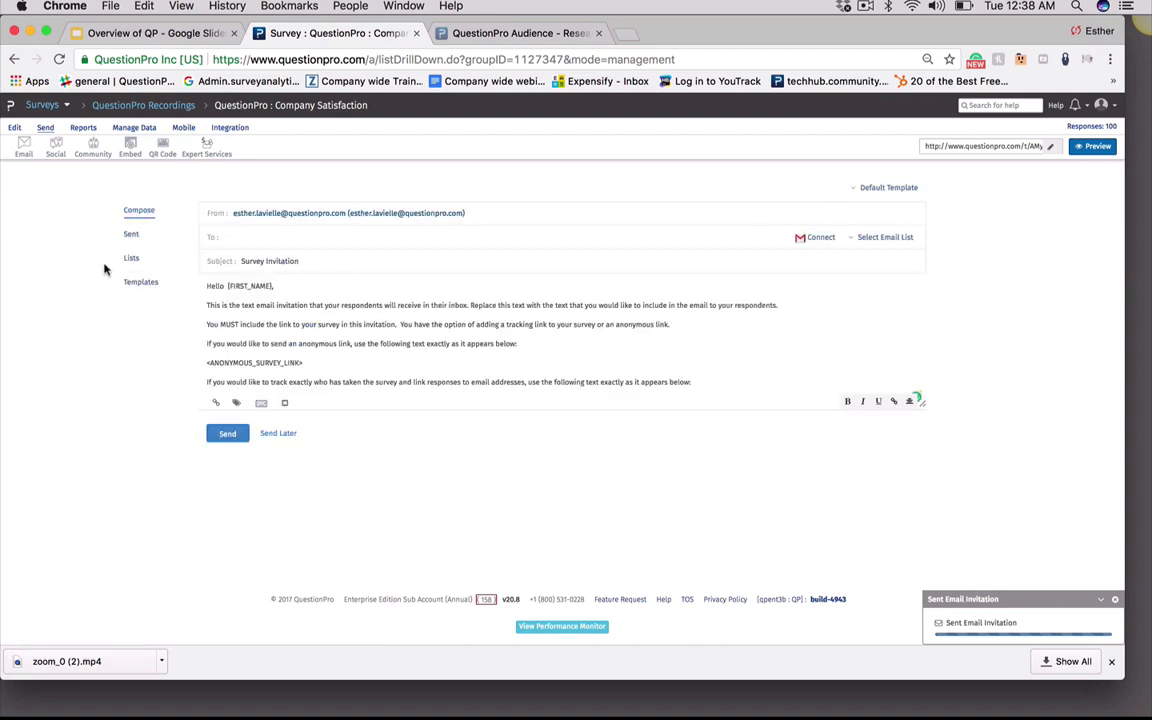
left_click(141, 283)
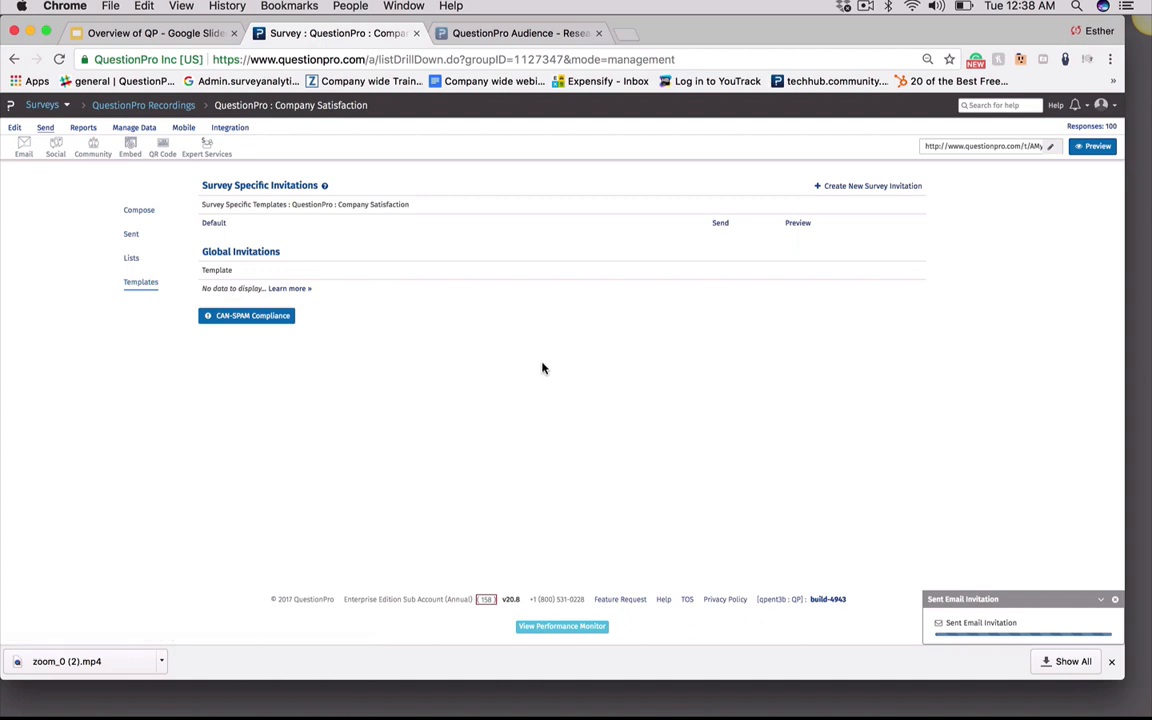
left_click(852, 185)
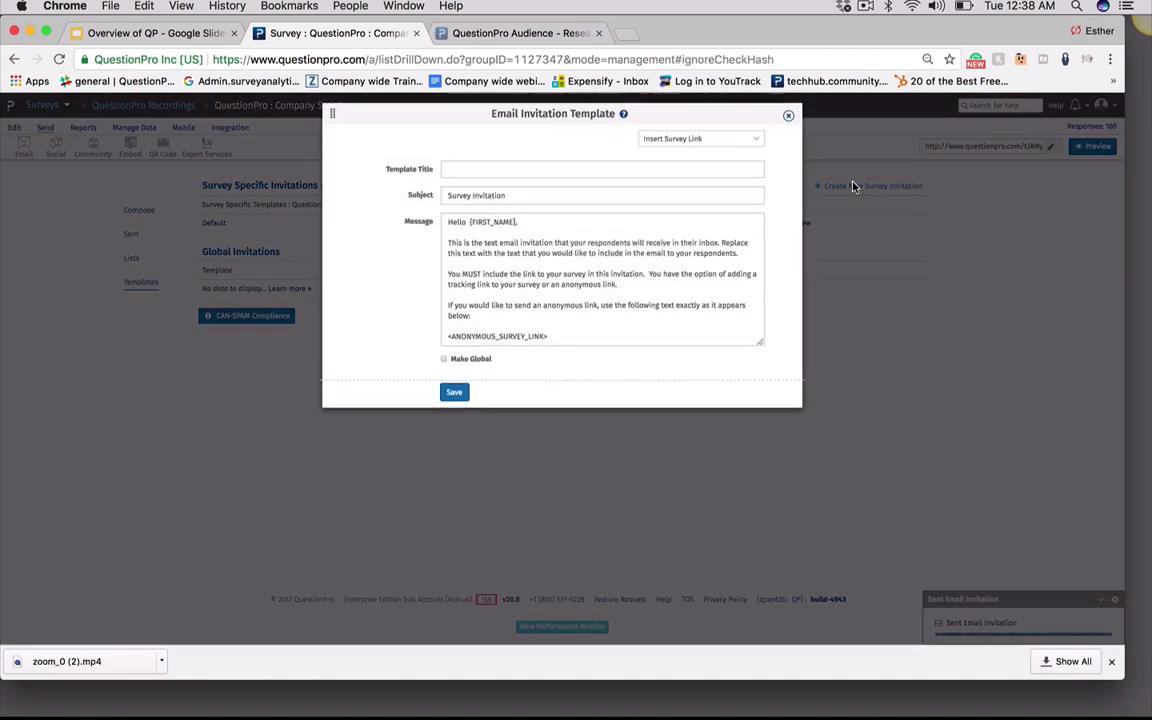
left_click(478, 172)
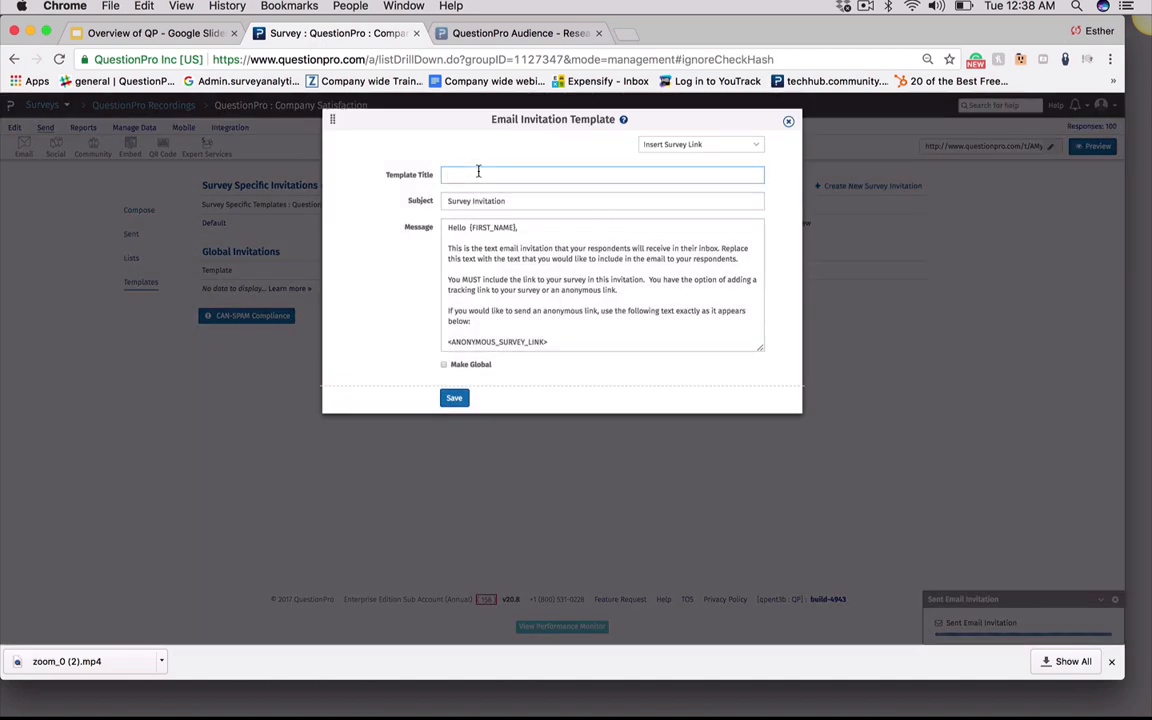
key("Tab")
left_click(470, 247)
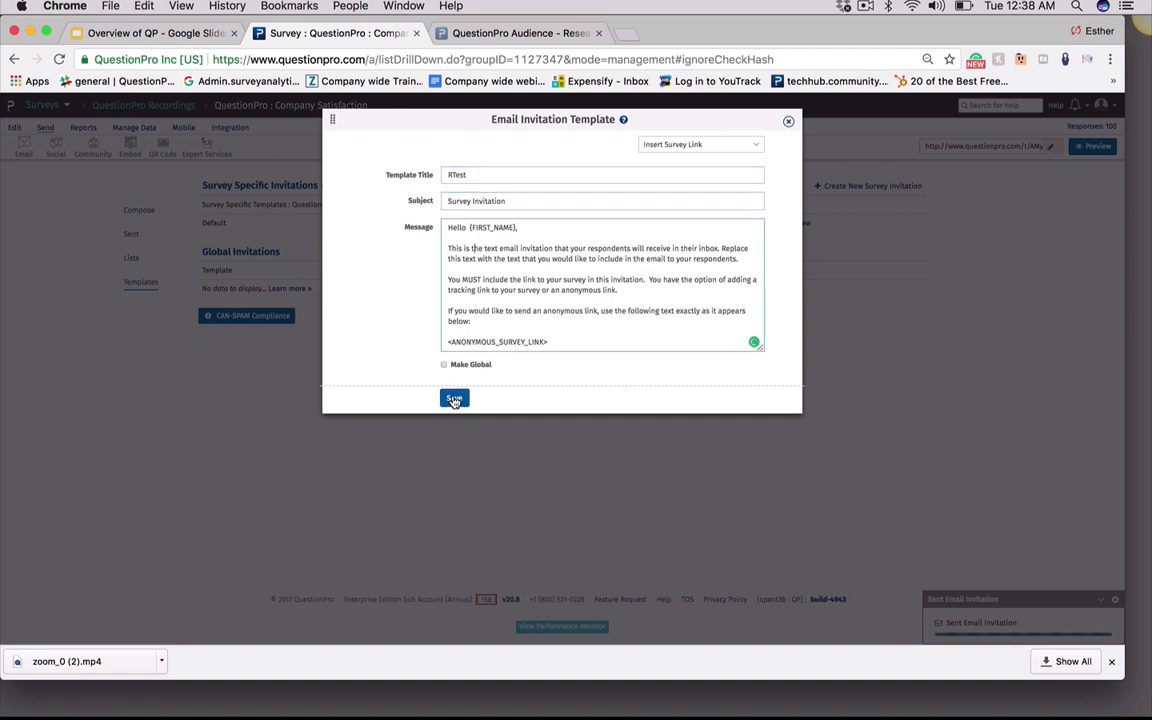
left_click(454, 399)
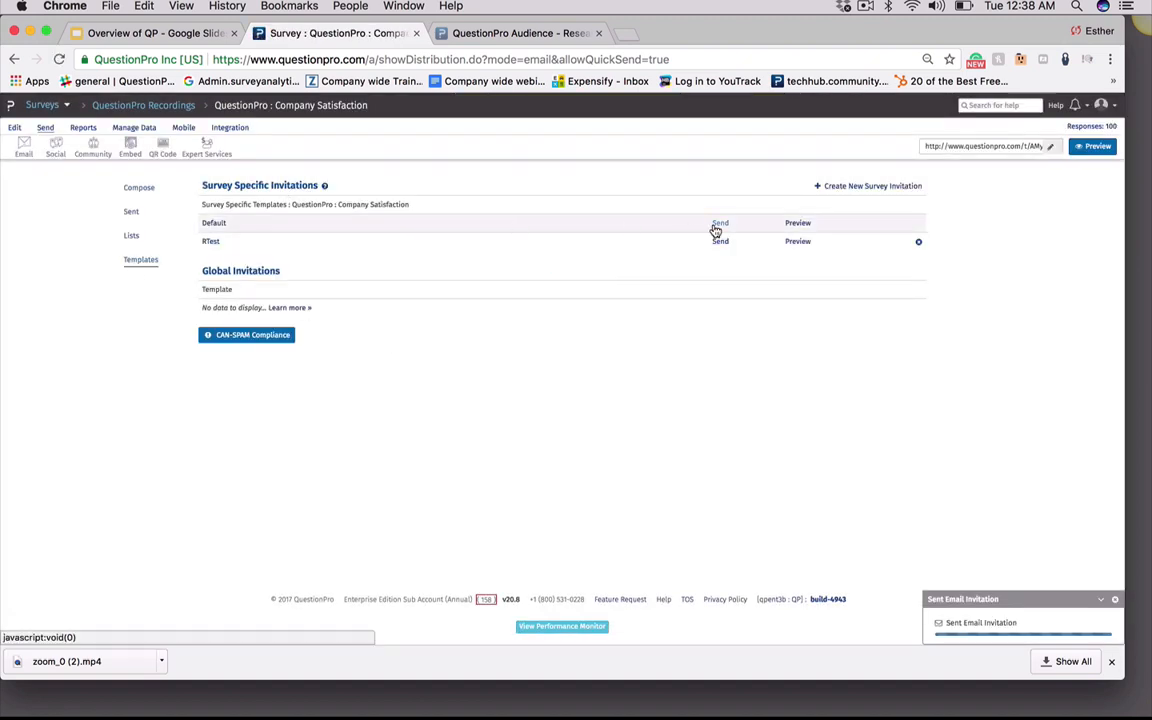
Open the RTest template, browse its survey link insertion options, save it and close the dialog
left_click(210, 243)
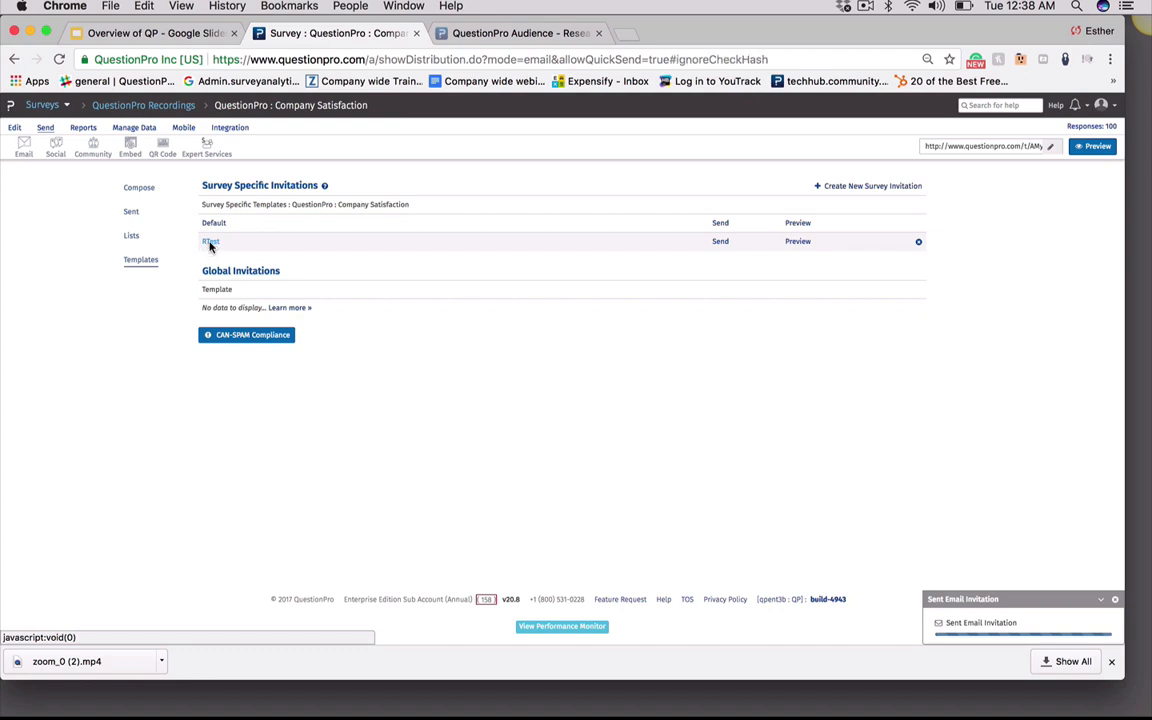
left_click(655, 147)
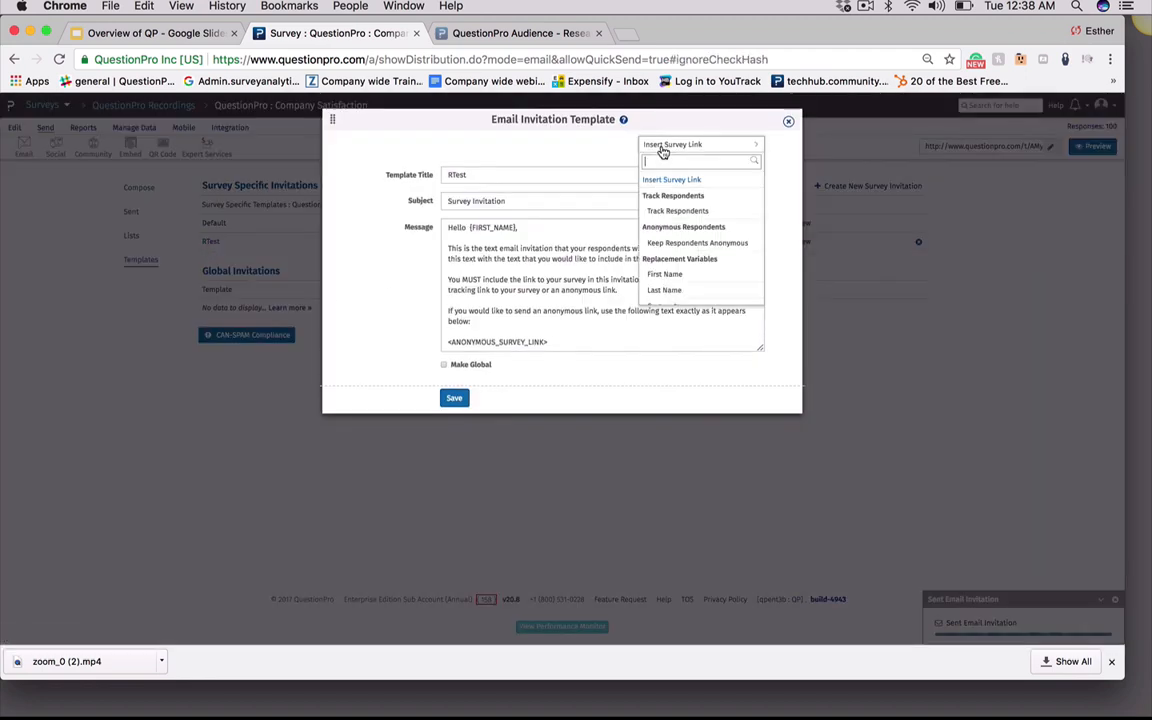
left_click(662, 148)
left_click(620, 170)
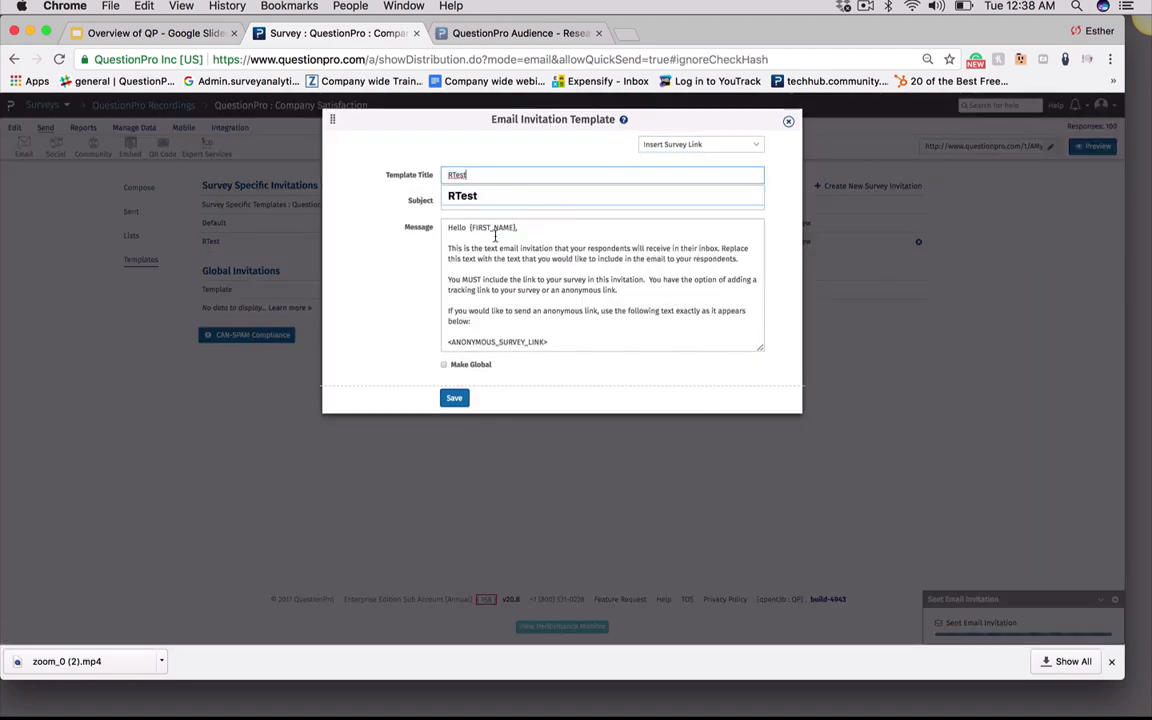
left_click(452, 396)
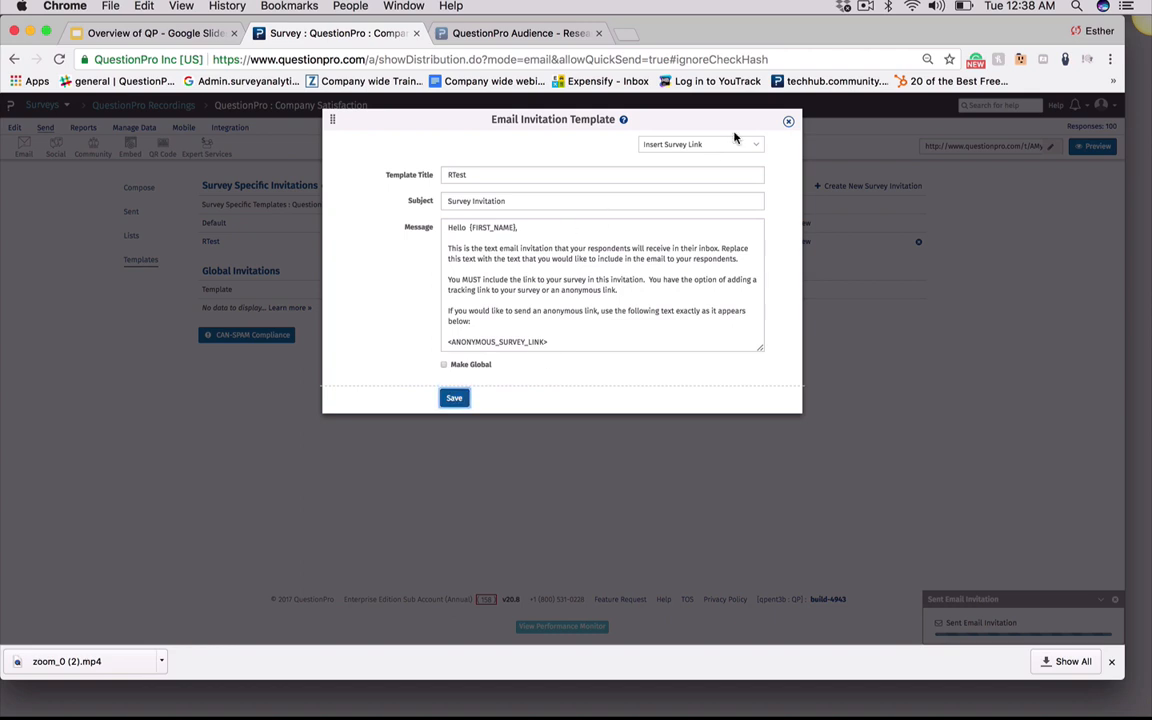
left_click(789, 120)
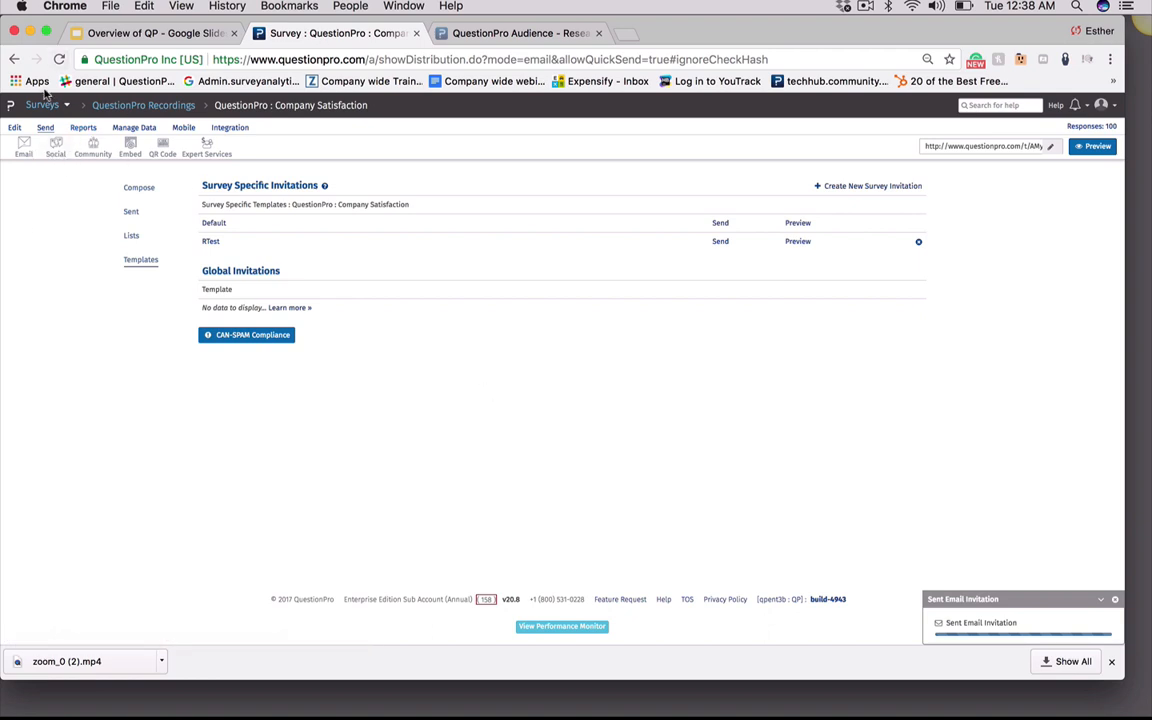
Open the social sharing and website embed distribution options and select the JavaScript embed code
left_click(55, 147)
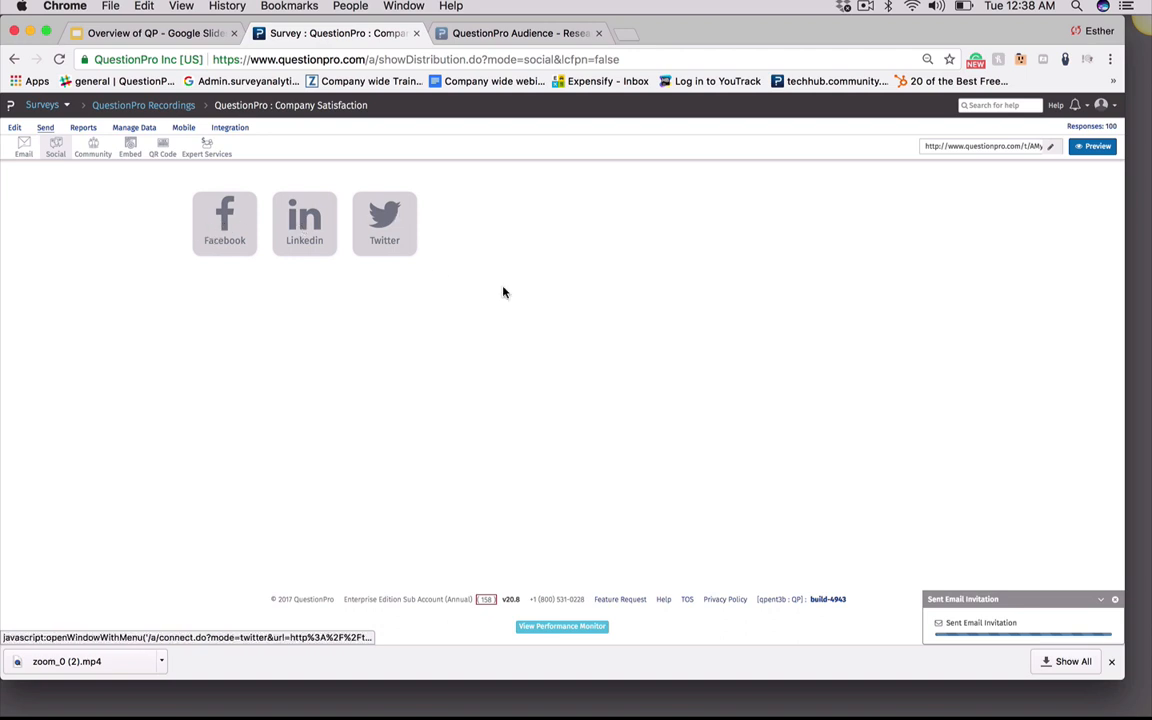
left_click(936, 146)
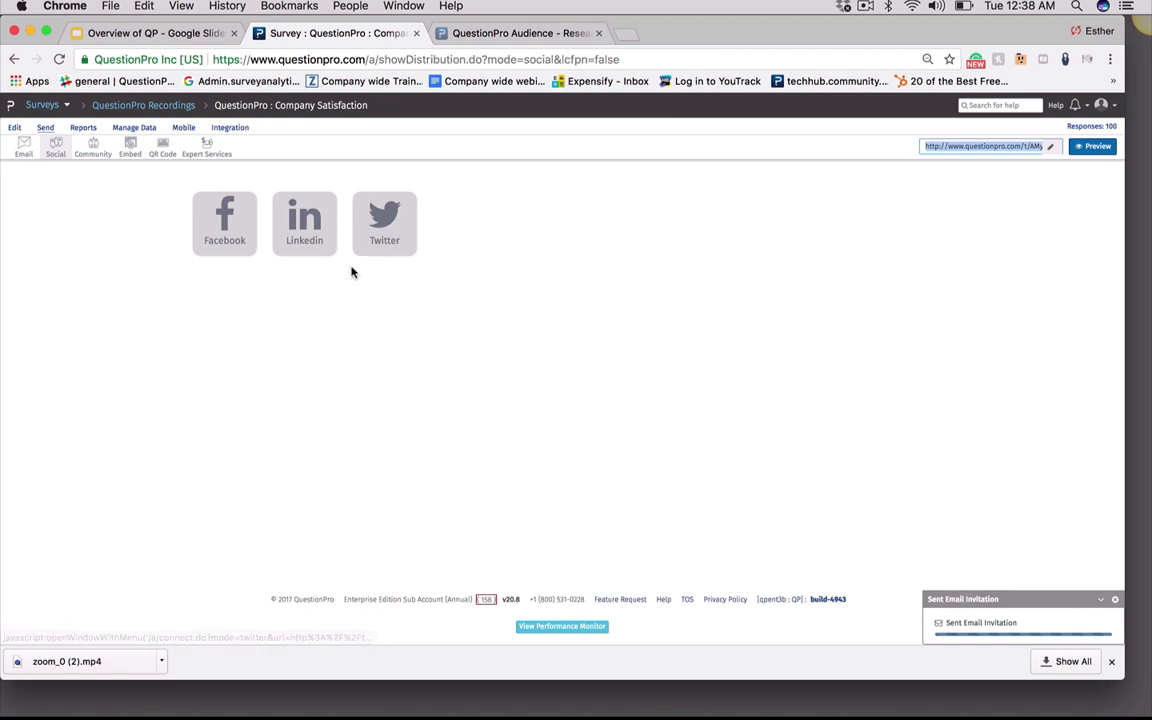
left_click(129, 148)
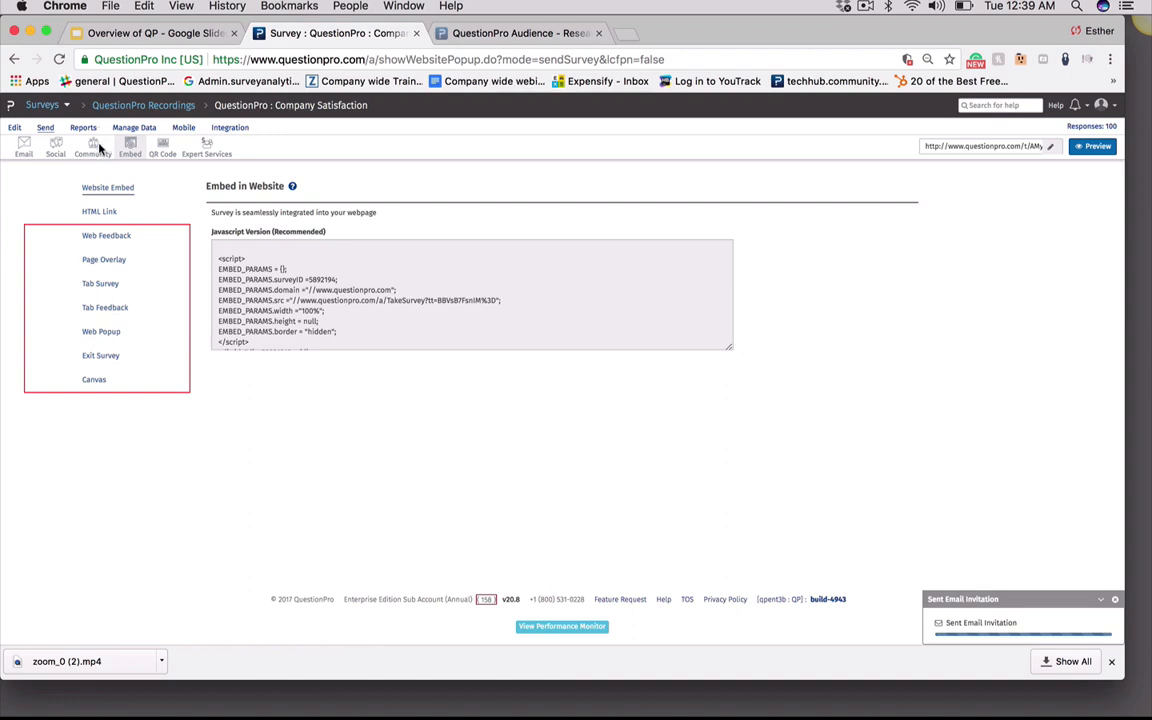
left_click(109, 190)
left_click_drag(218, 257, 301, 378)
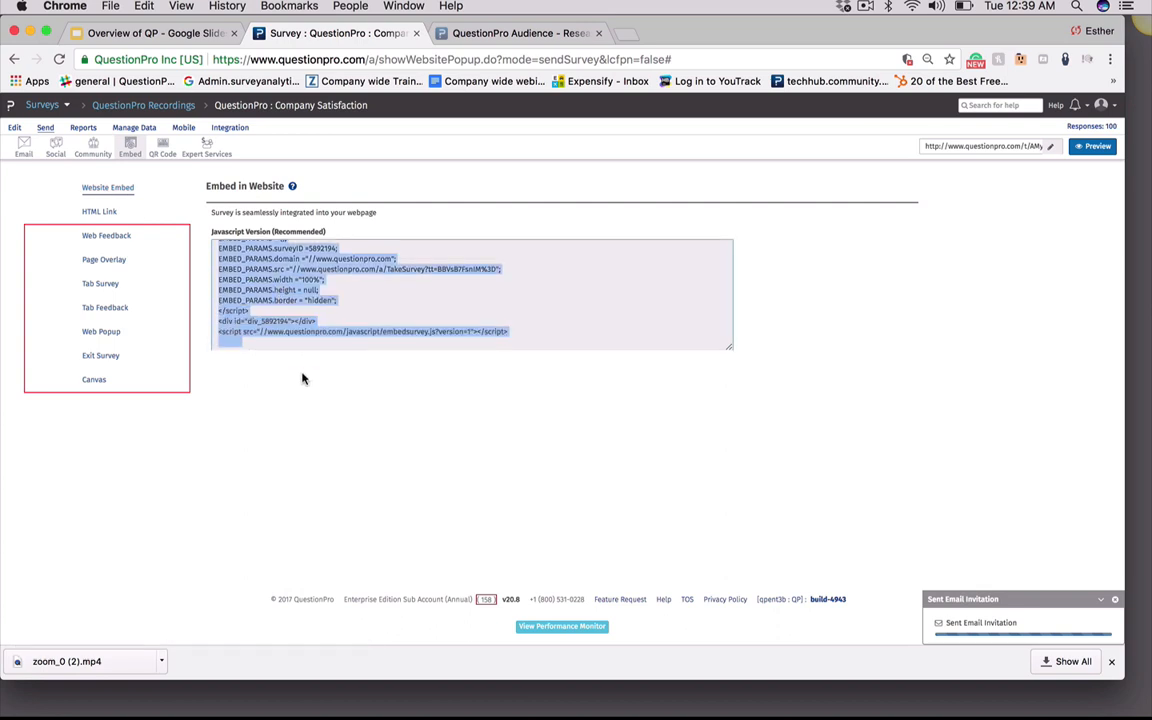
left_click(347, 411)
Open the HTML Link embed option and select its generated HTML code
left_click(96, 208)
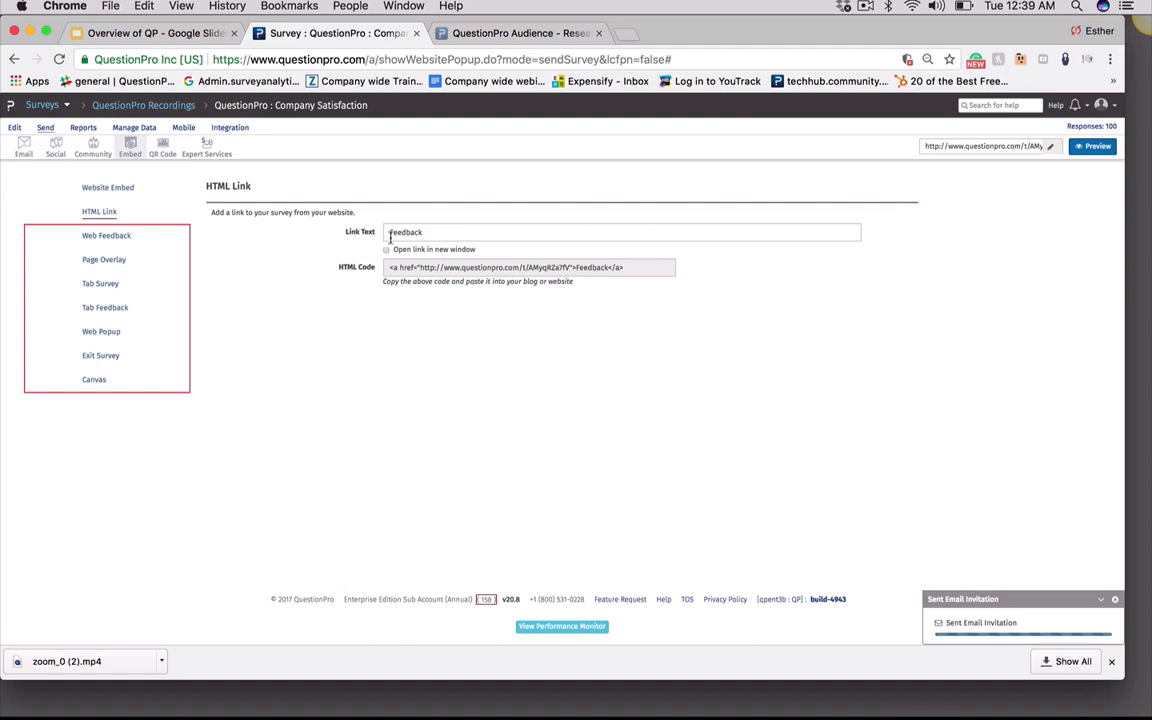
left_click_drag(624, 270, 329, 267)
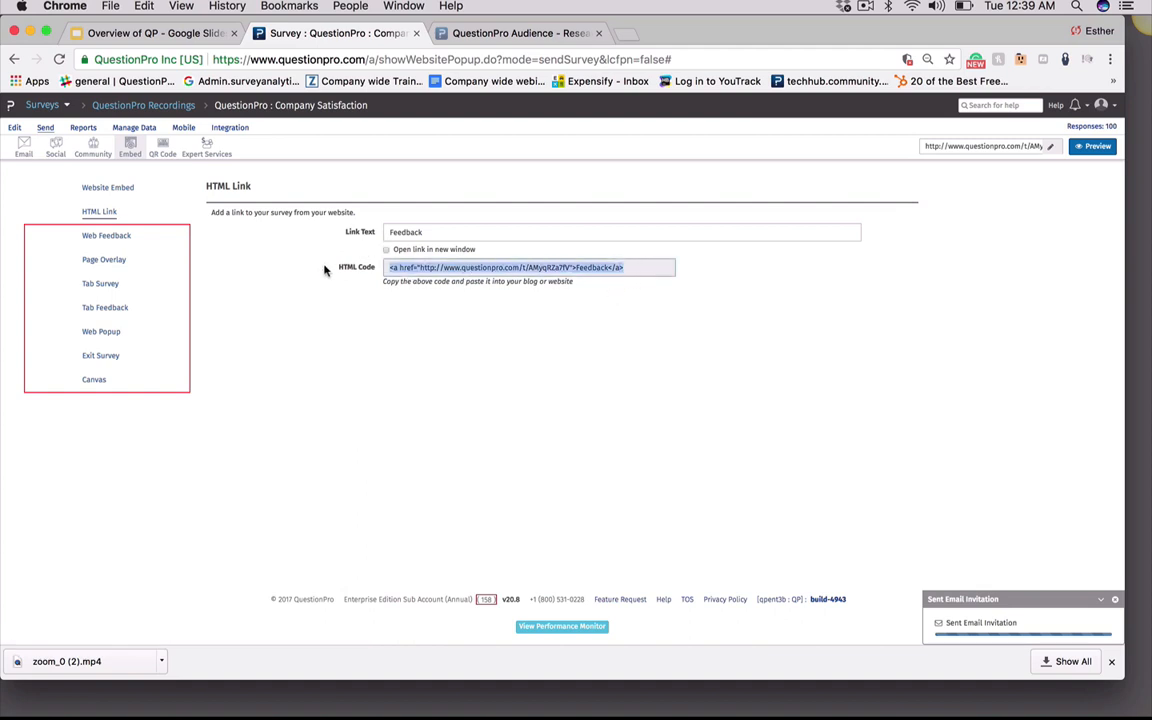
left_click(430, 355)
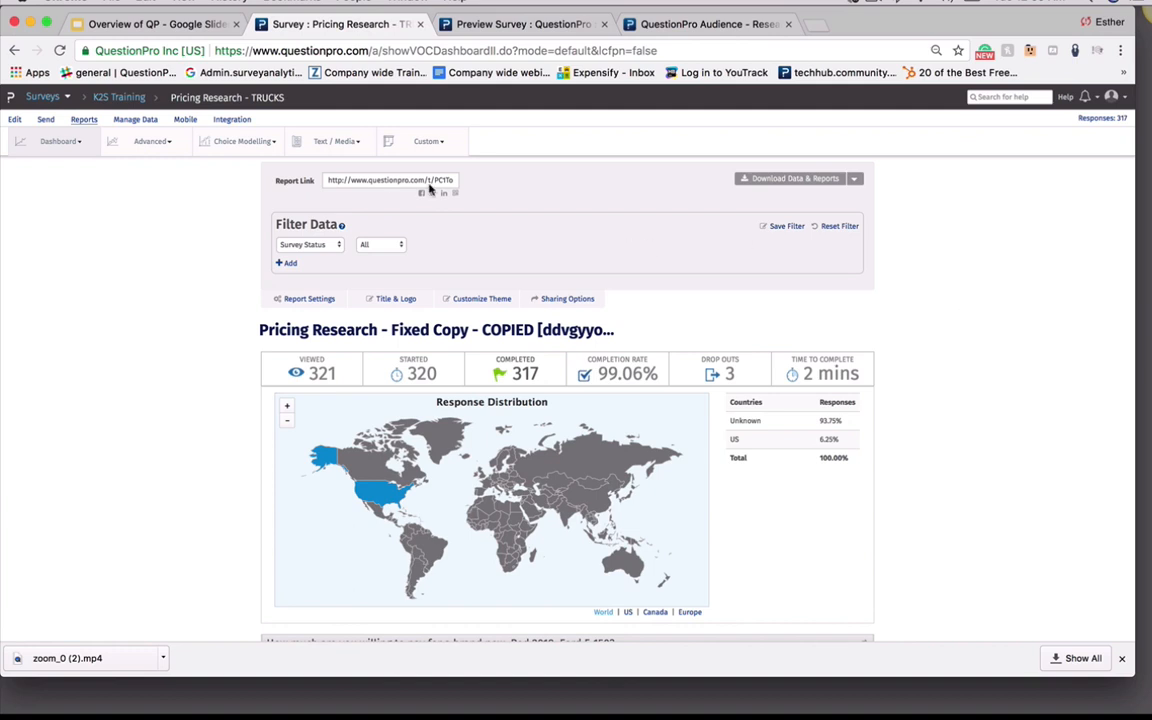
Browse the report's download data and report formats, then select the report link
left_click(855, 179)
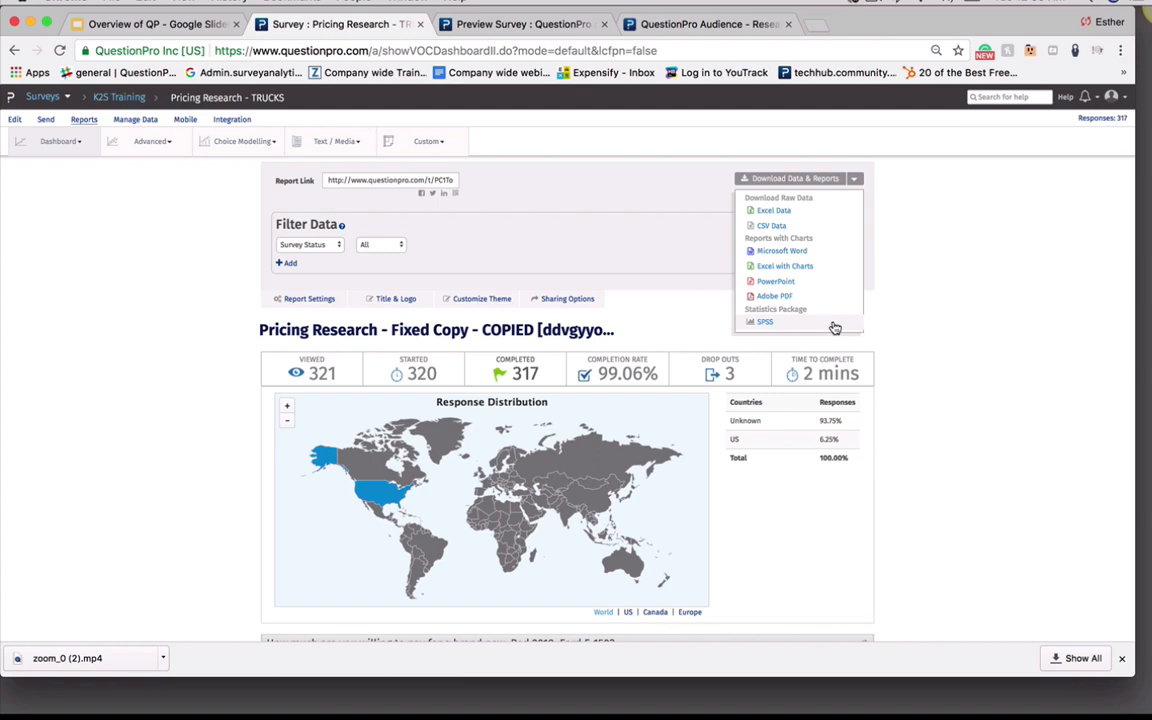
left_click(943, 408)
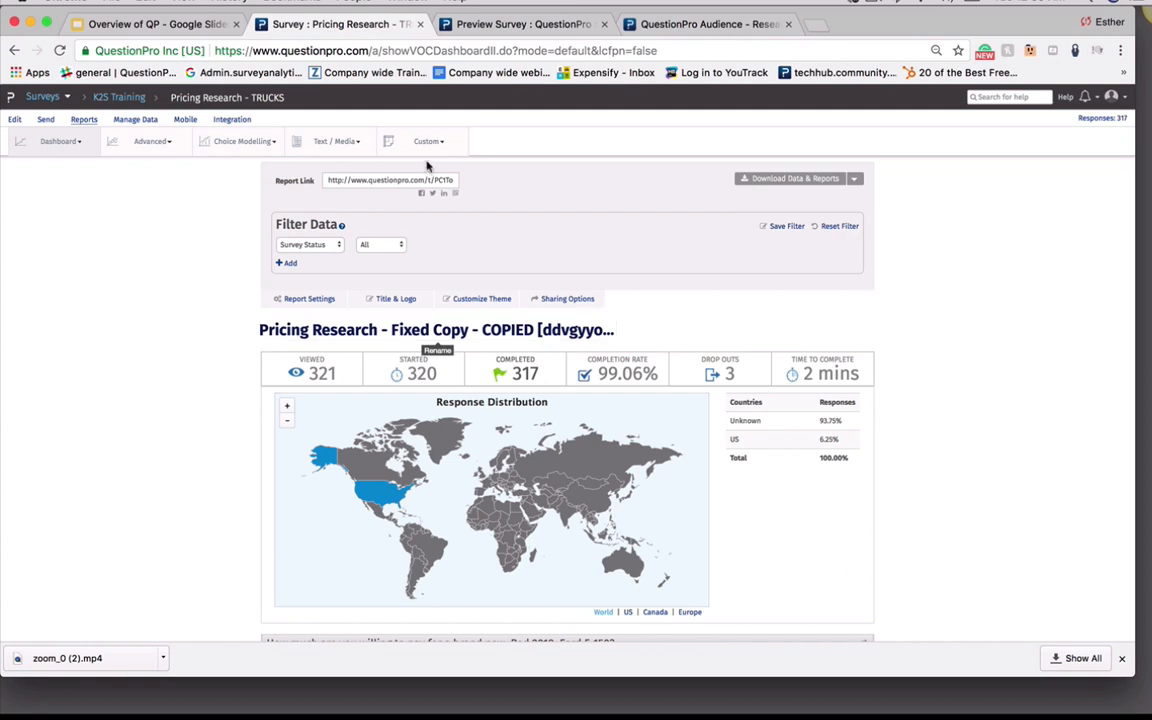
left_click(396, 181)
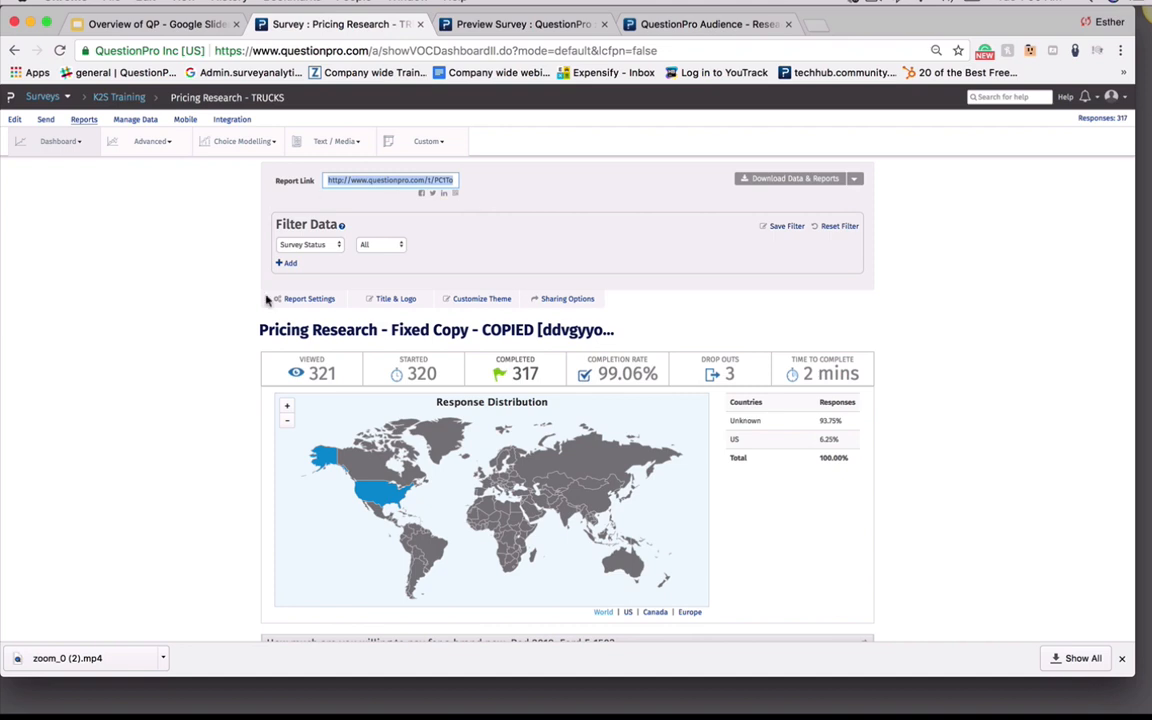
Change the report's filter type from Survey Status to Question and browse the available questions
left_click(491, 242)
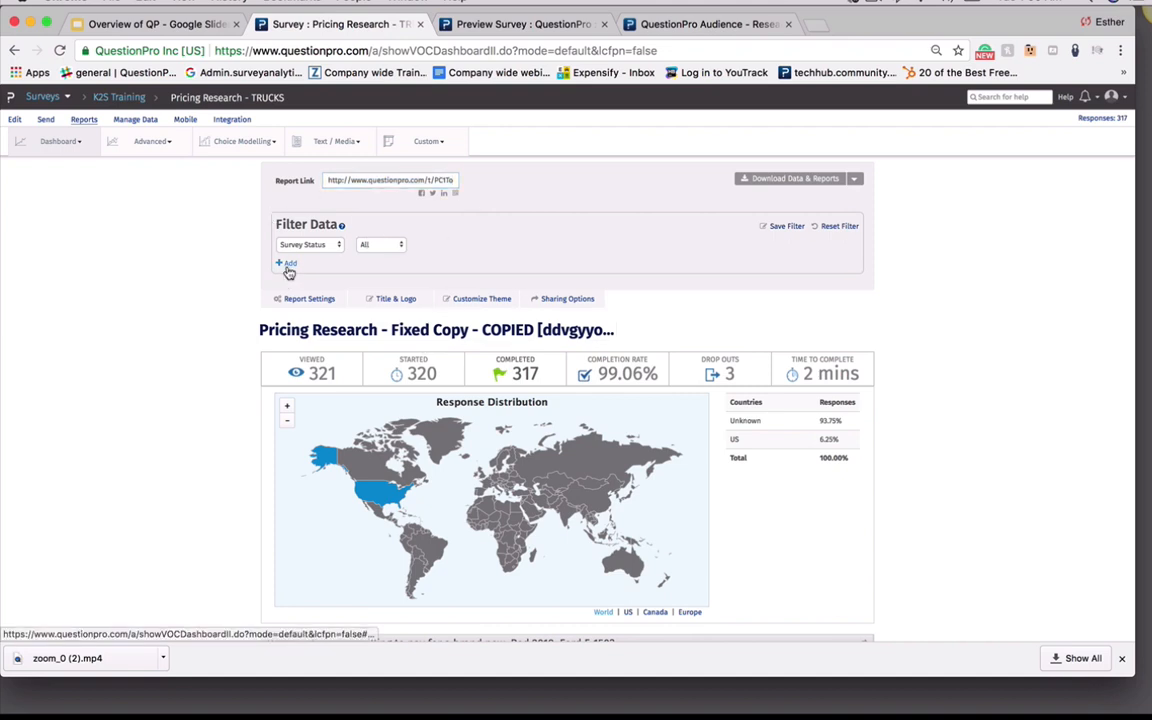
left_click(331, 248)
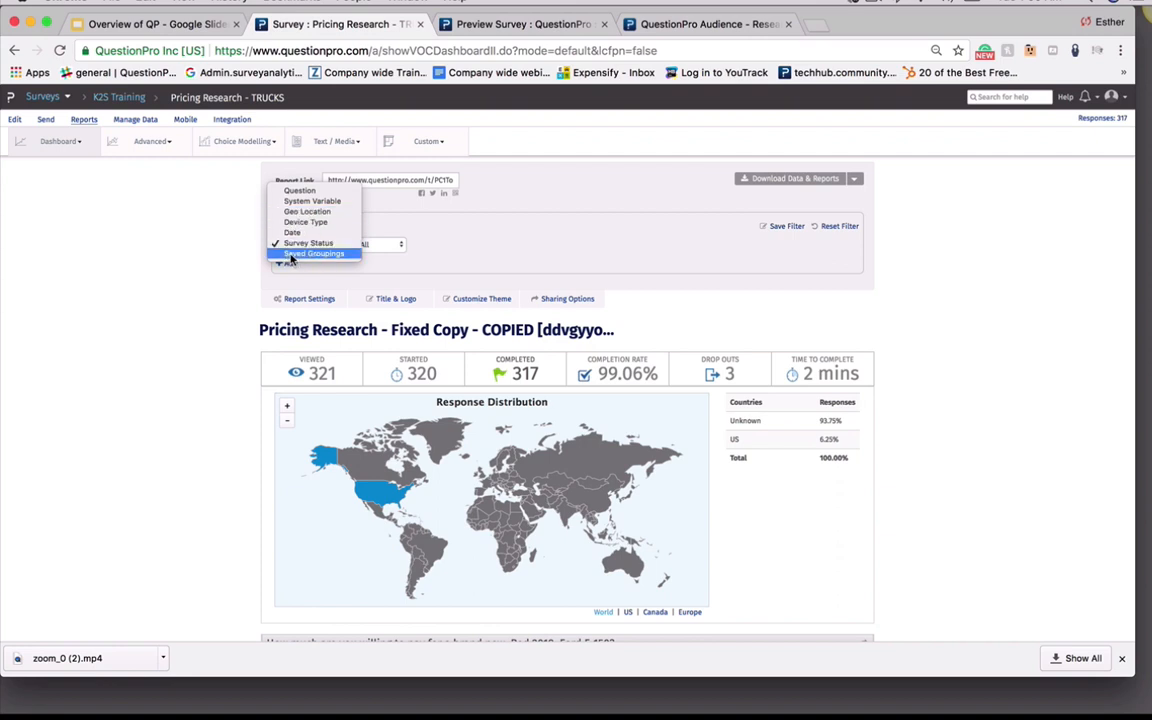
left_click(509, 247)
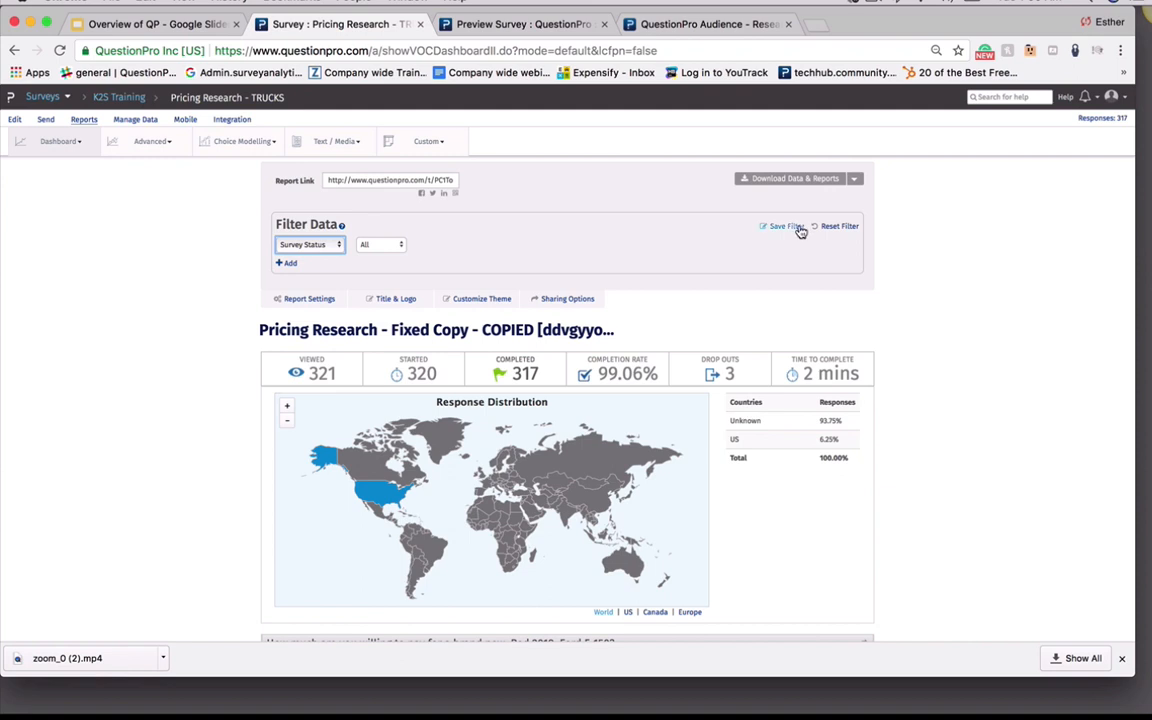
left_click(326, 246)
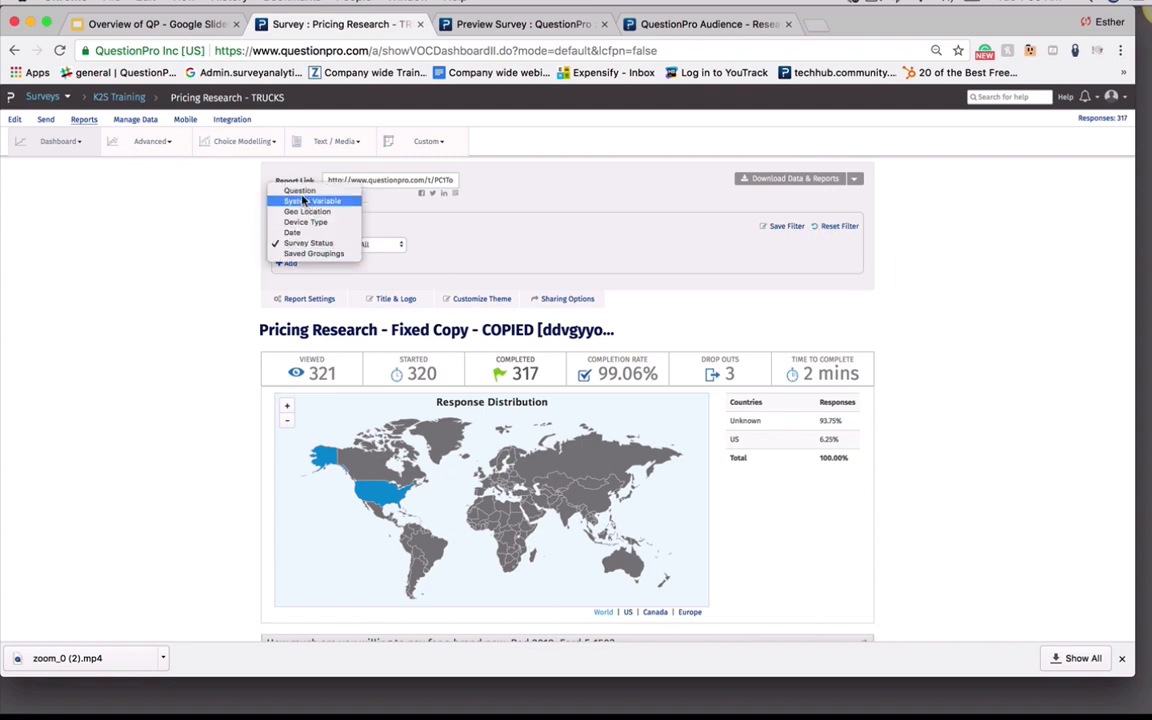
left_click(297, 191)
left_click(404, 247)
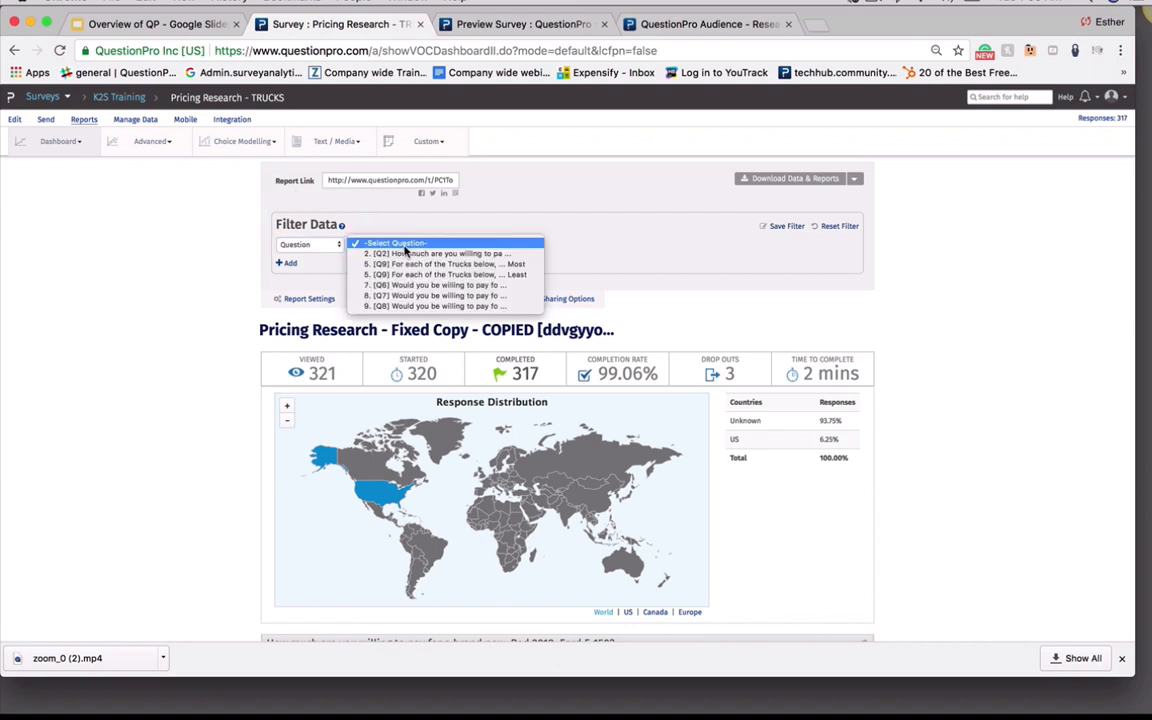
left_click(602, 242)
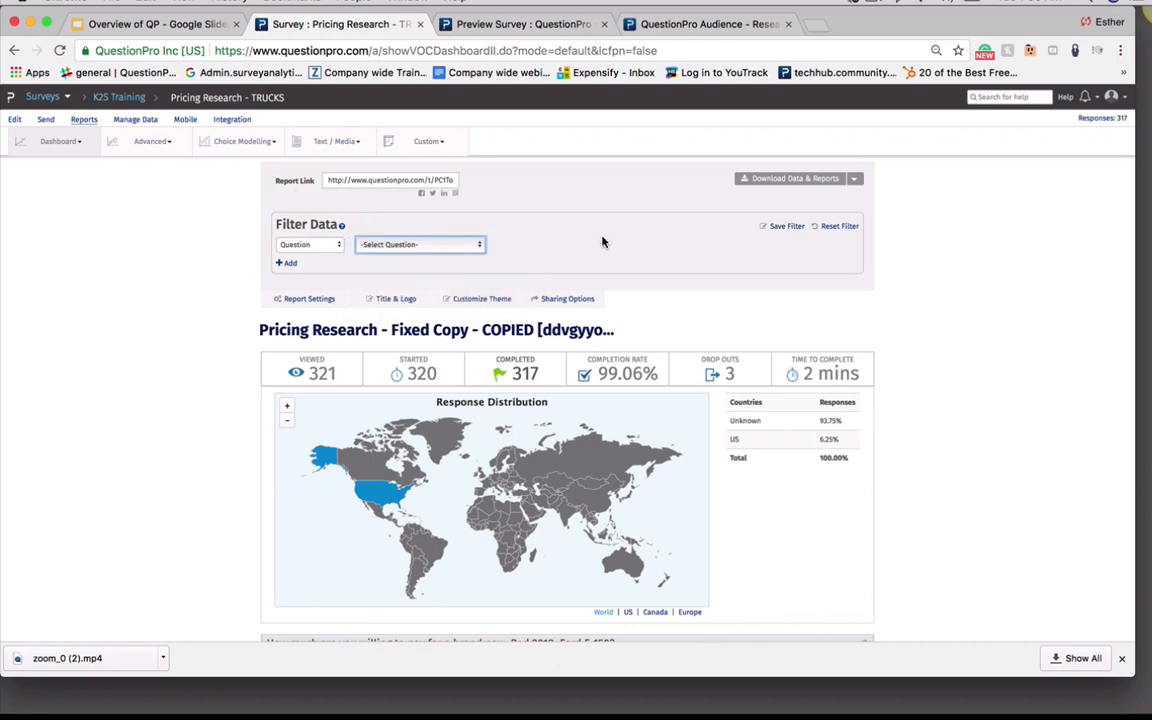
left_click(304, 247)
left_click(480, 210)
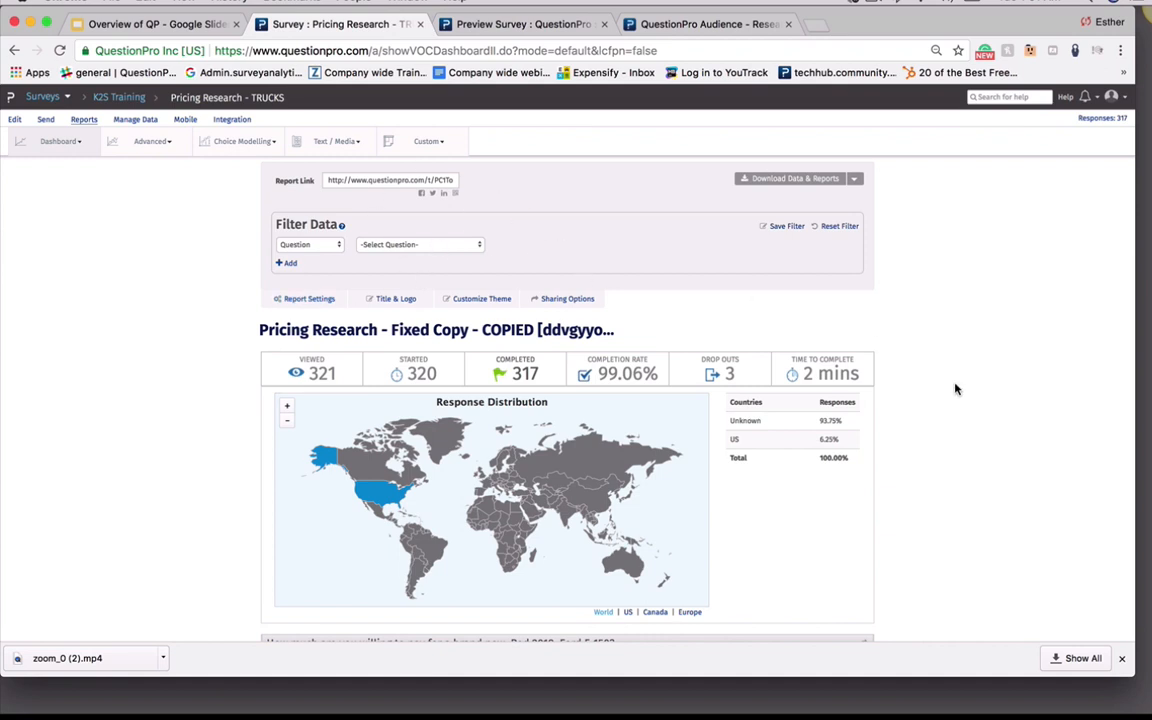
In the dashboard report settings, set the map to US, turn on Word Cloud, and save the settings
scroll(955, 389, "down", 1)
scroll(955, 389, "down", 6)
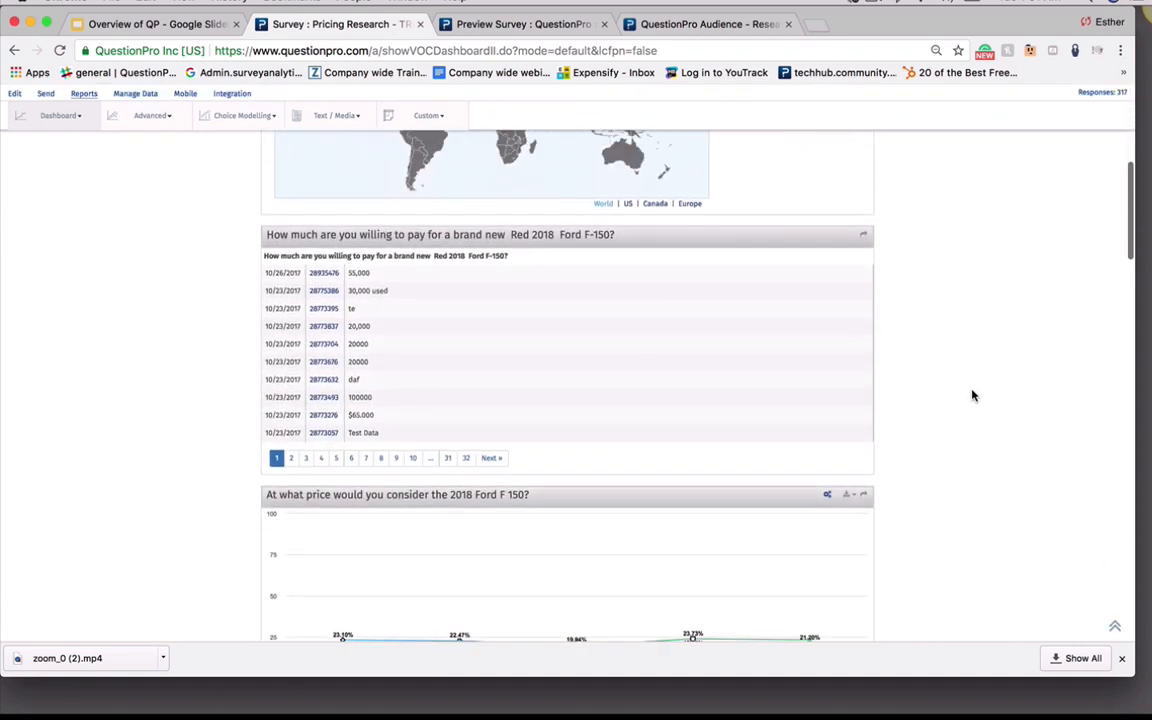
scroll(752, 406, "up", 1)
scroll(752, 406, "up", 10)
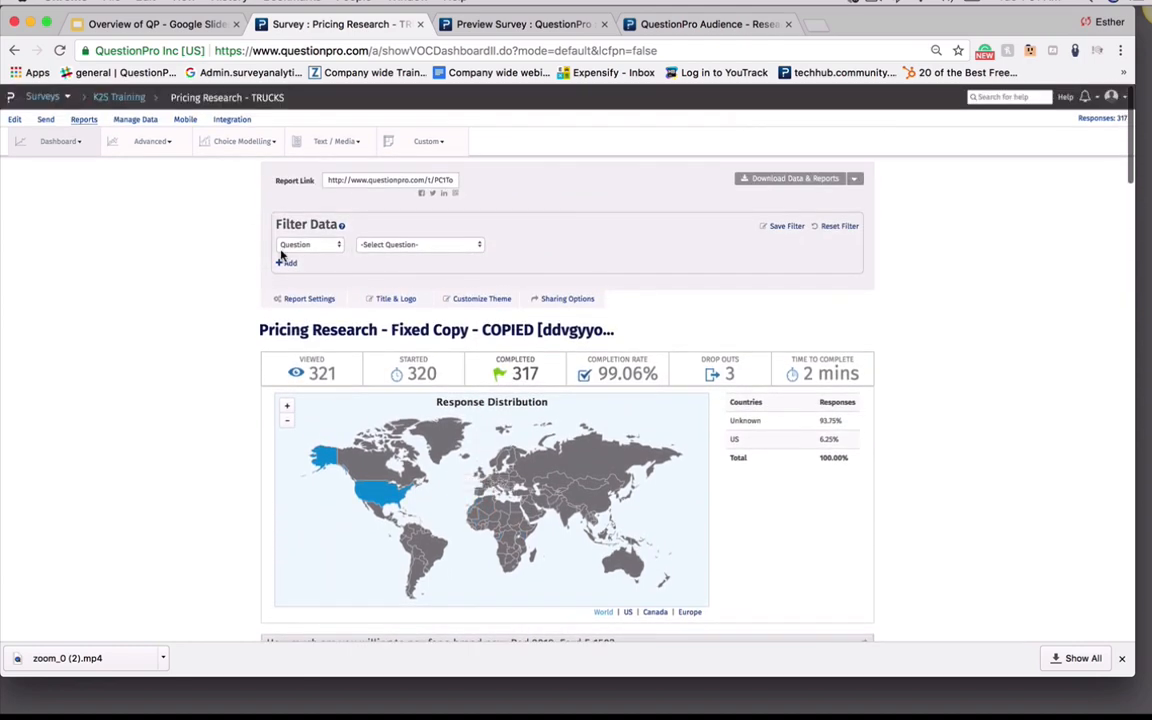
left_click(310, 299)
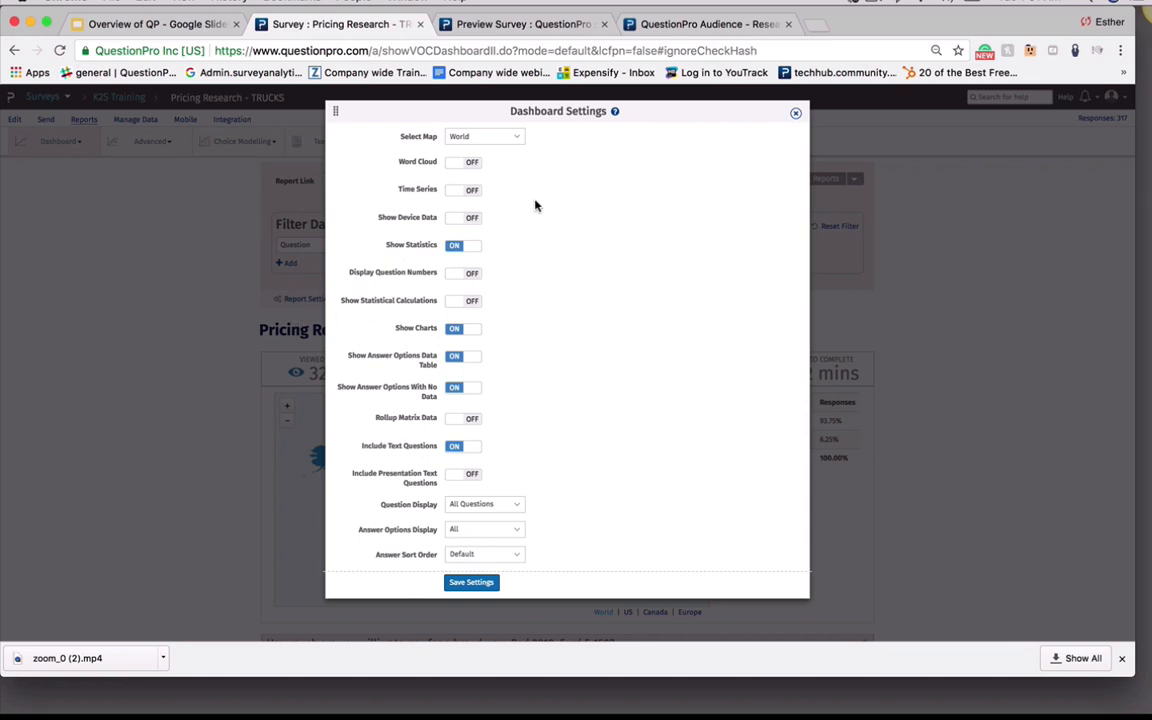
left_click(489, 139)
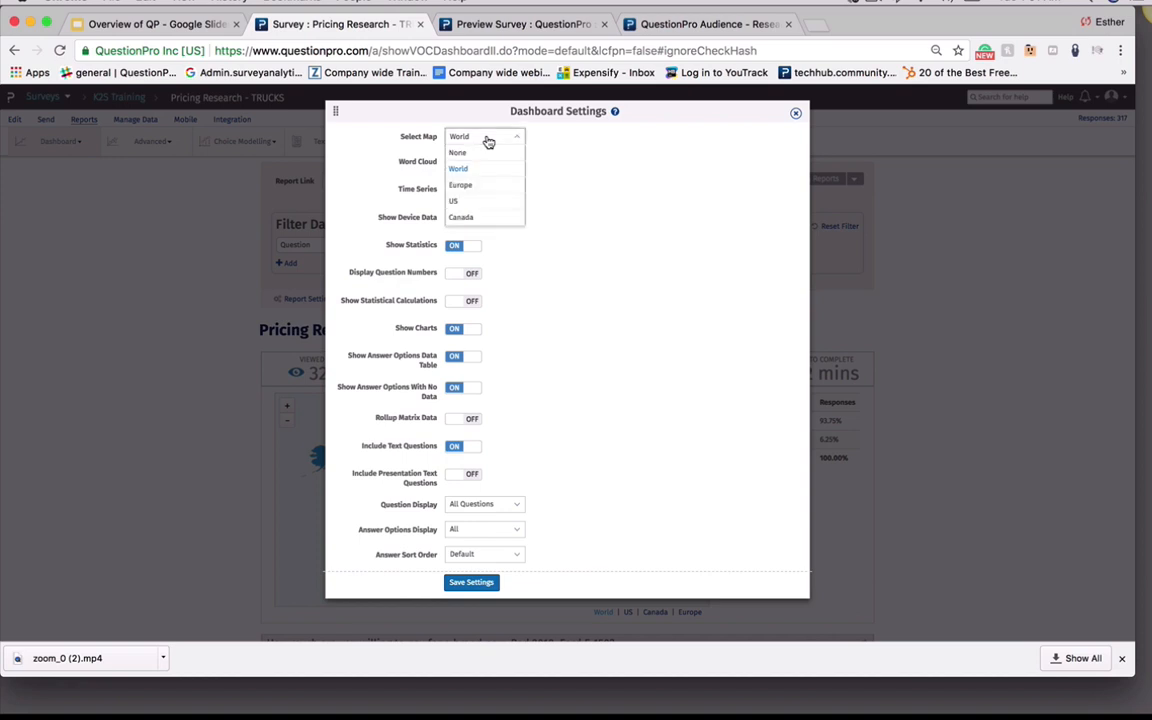
left_click(491, 203)
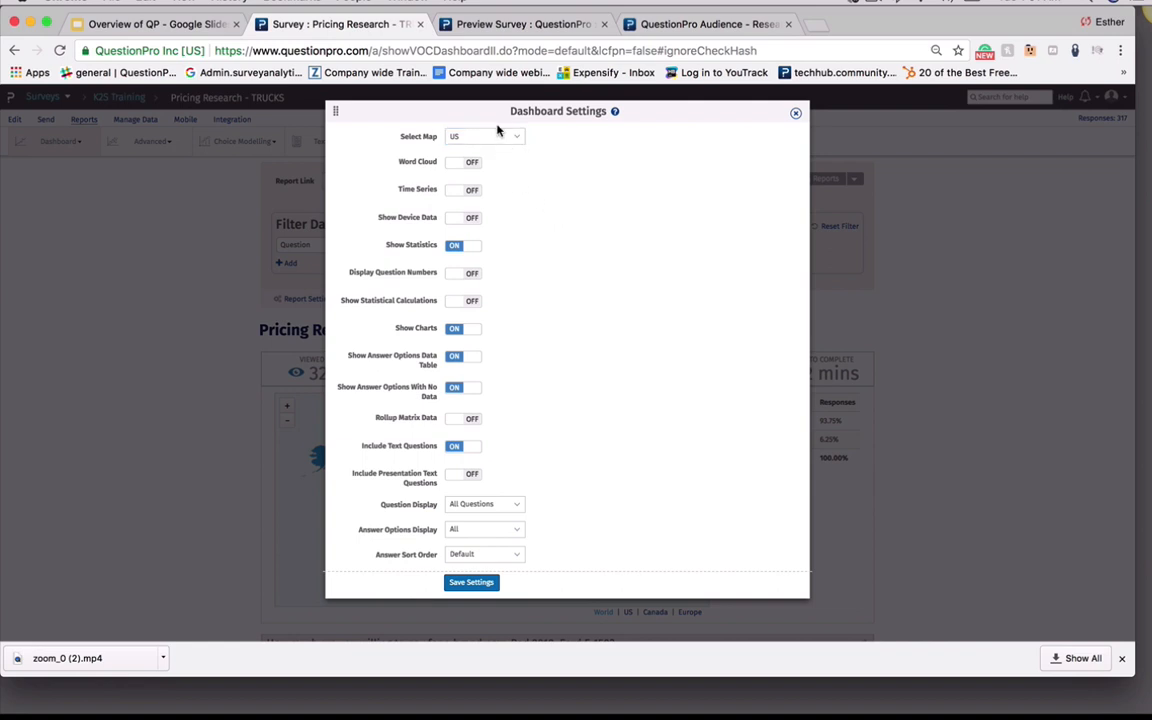
left_click(473, 163)
left_click(466, 192)
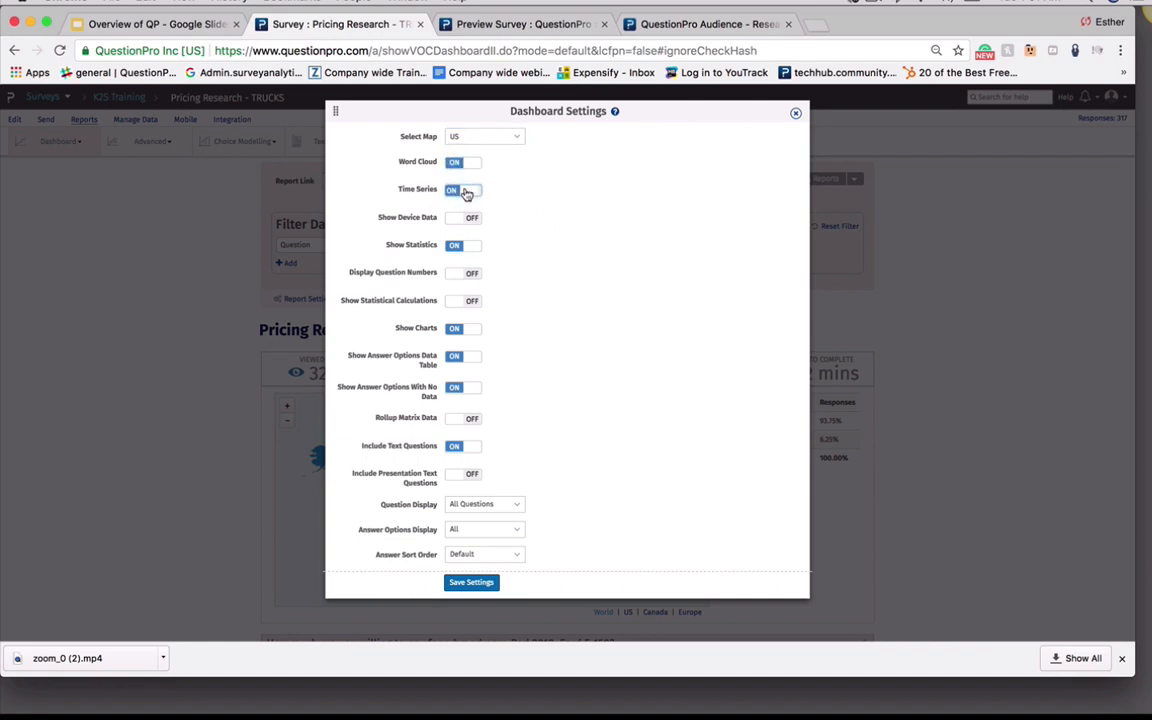
left_click(466, 192)
left_click(466, 220)
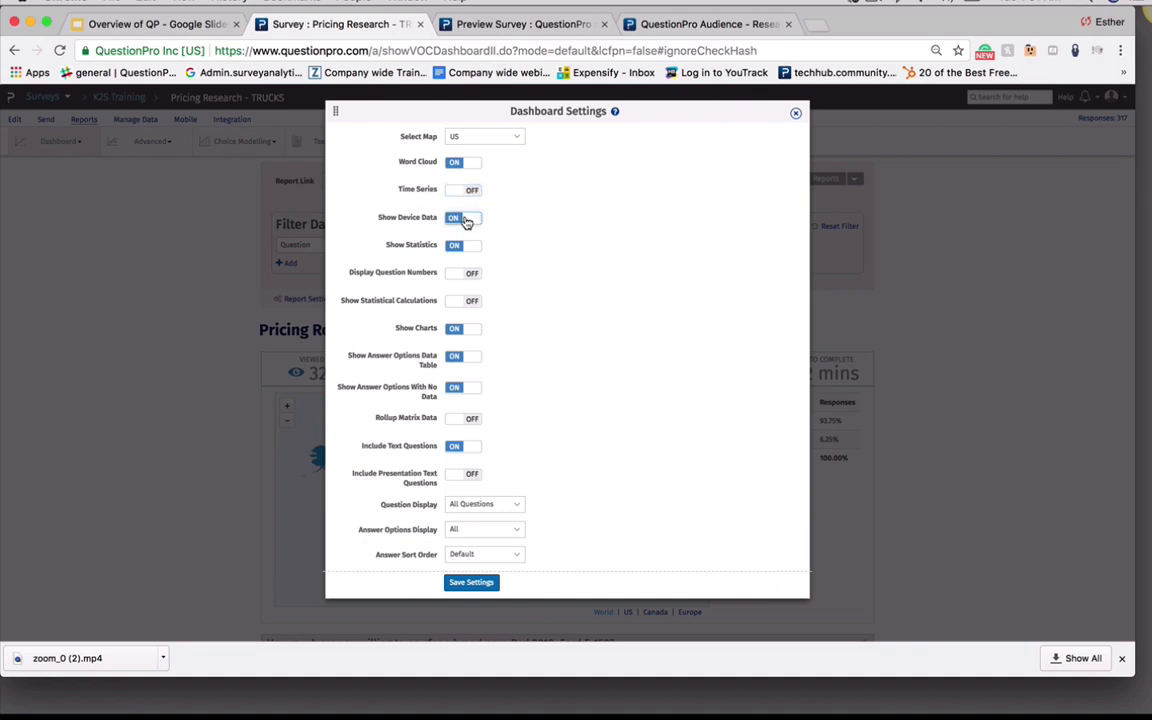
left_click(466, 220)
left_click(477, 584)
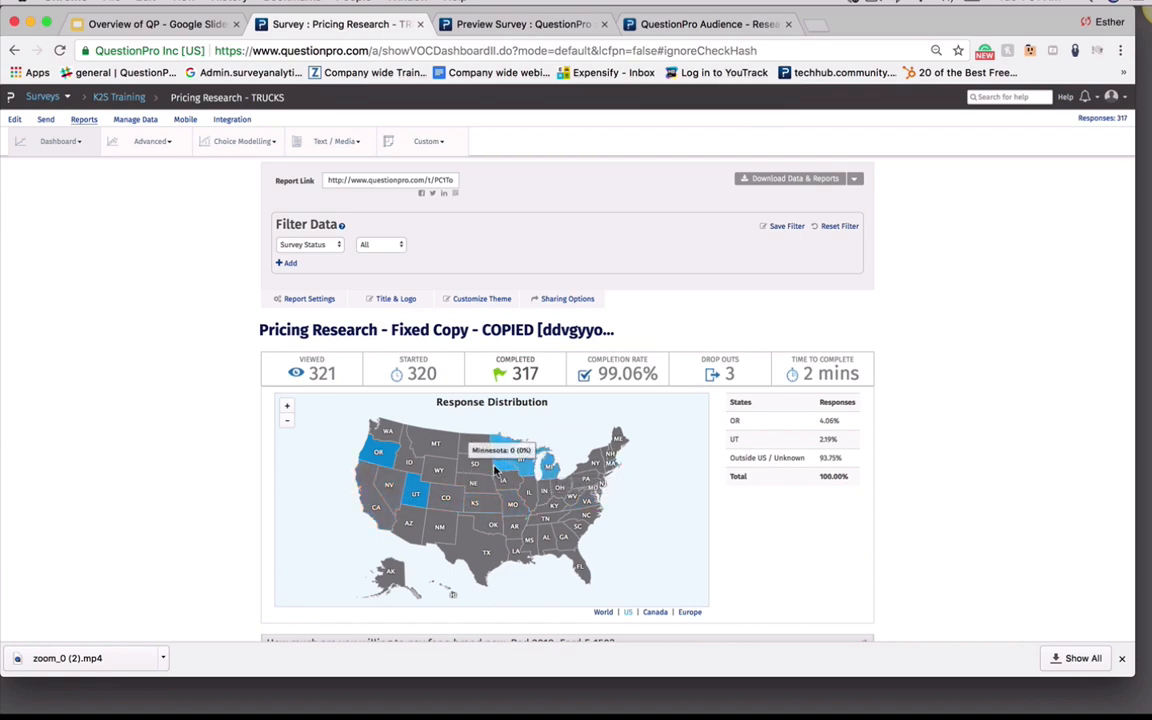
Scroll through the dashboard to examine the updated response map and question charts
mouse_move(411, 499)
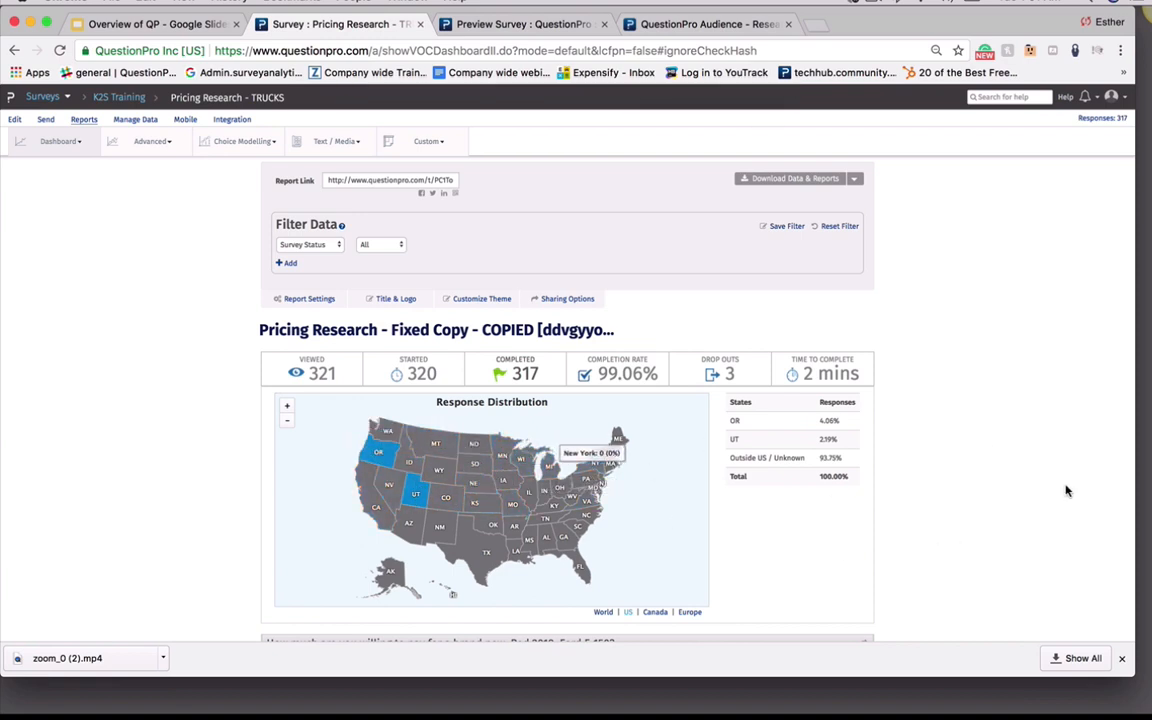
scroll(1067, 488, "down", 5)
scroll(355, 180, "up", 3)
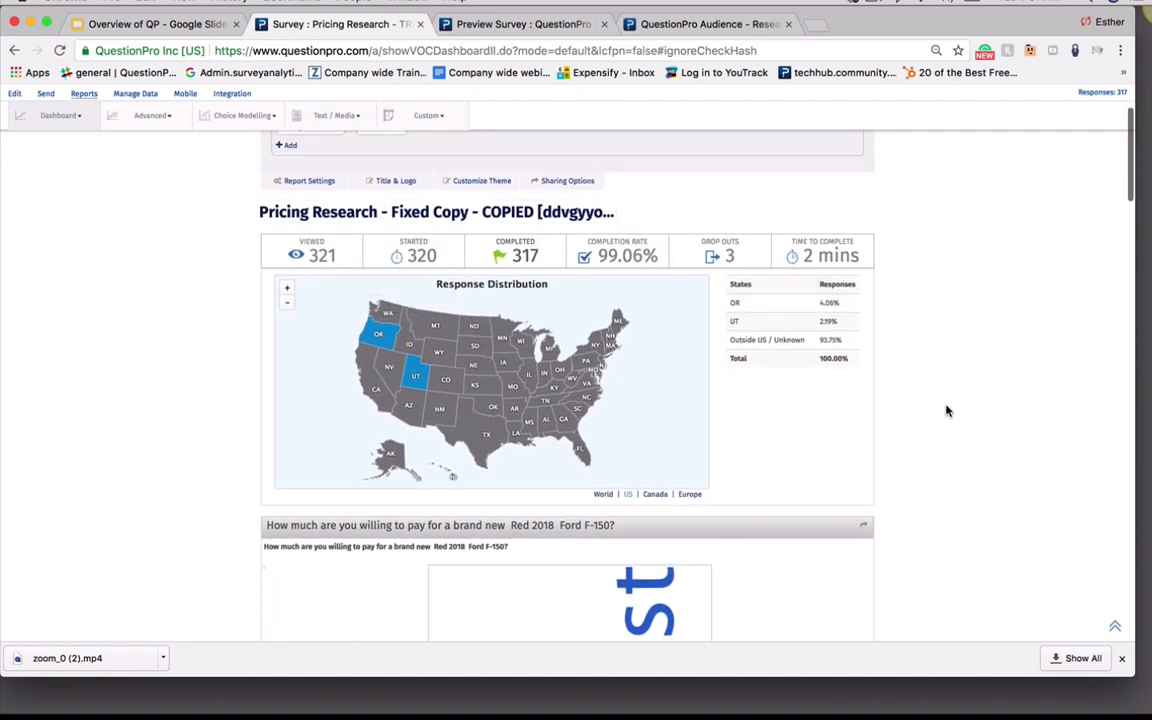
scroll(946, 408, "down", 7)
scroll(947, 410, "down", 10)
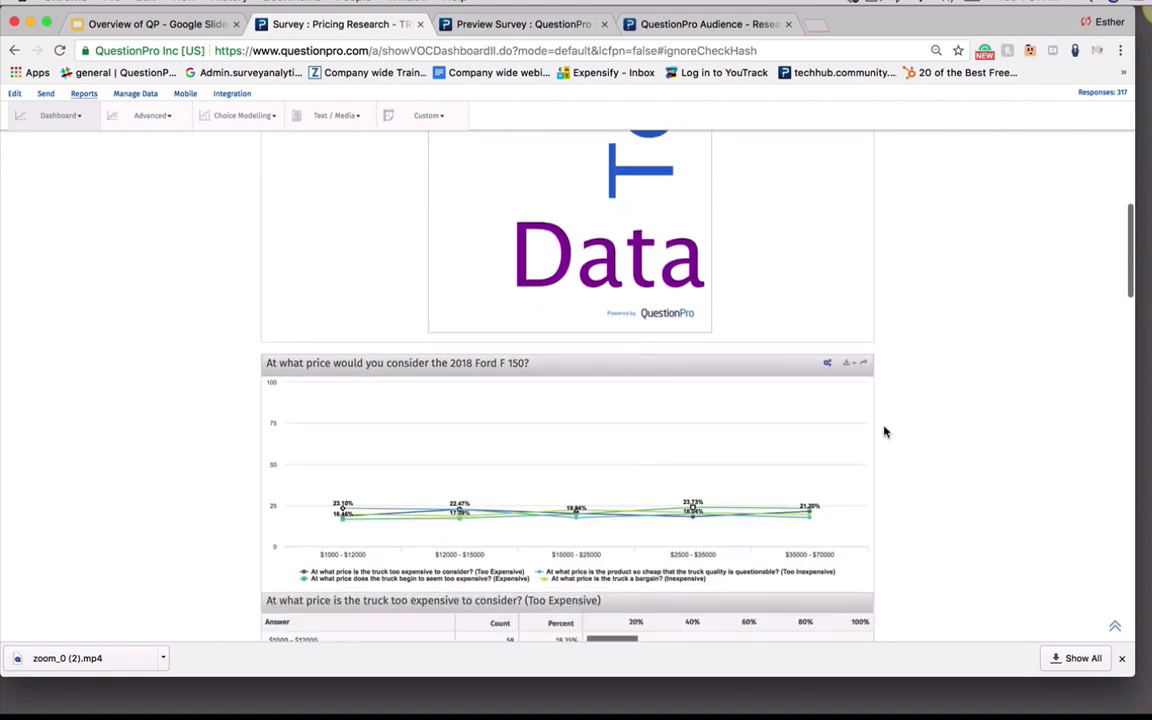
scroll(277, 273, "up", 15)
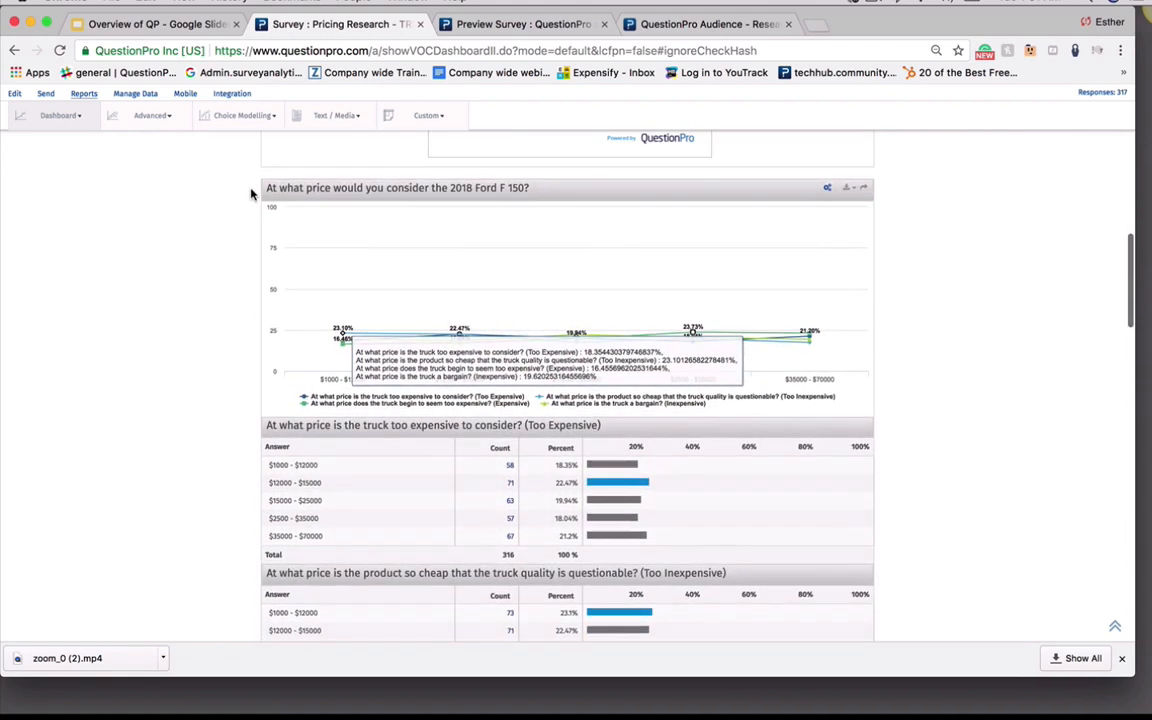
scroll(271, 268, "up", 6)
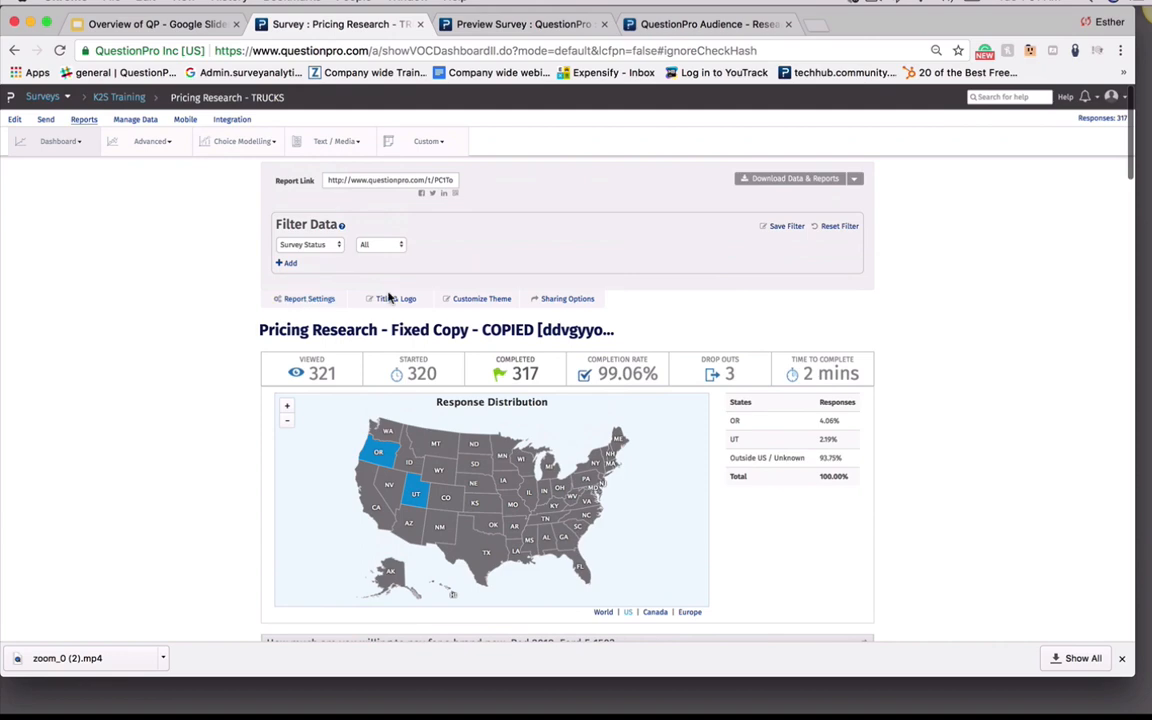
Browse the report's Title & Logo options without saving, then select the report link
left_click(392, 300)
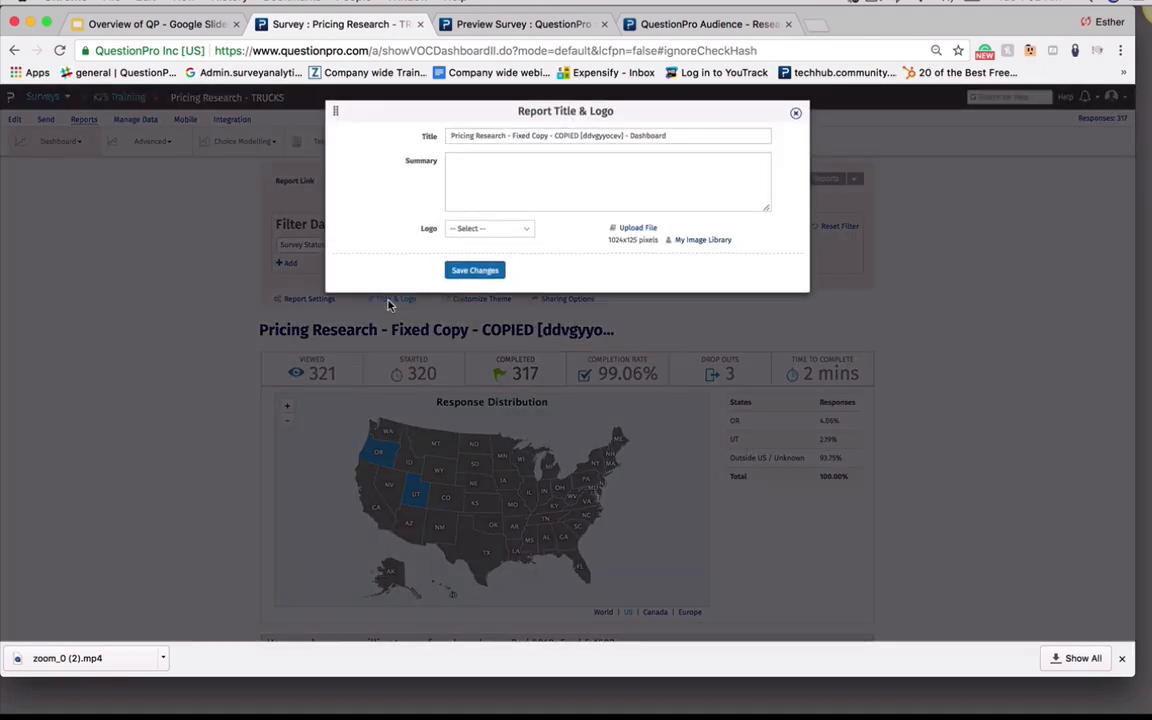
left_click(612, 135)
left_click(474, 177)
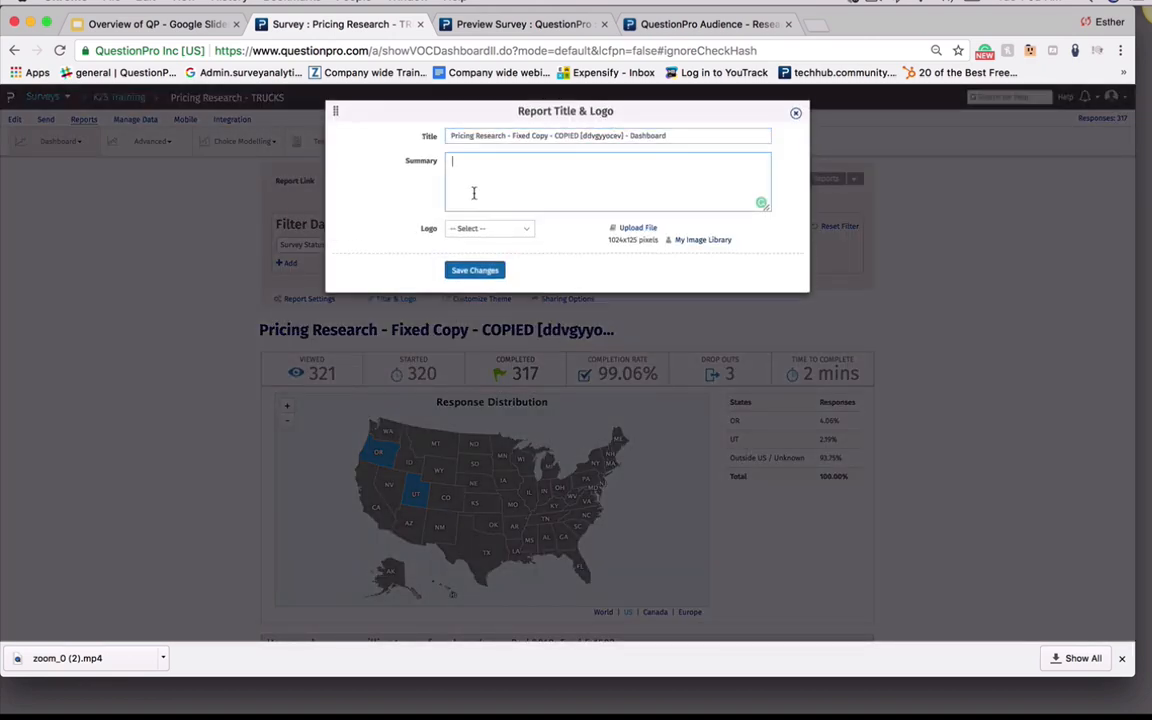
left_click(484, 229)
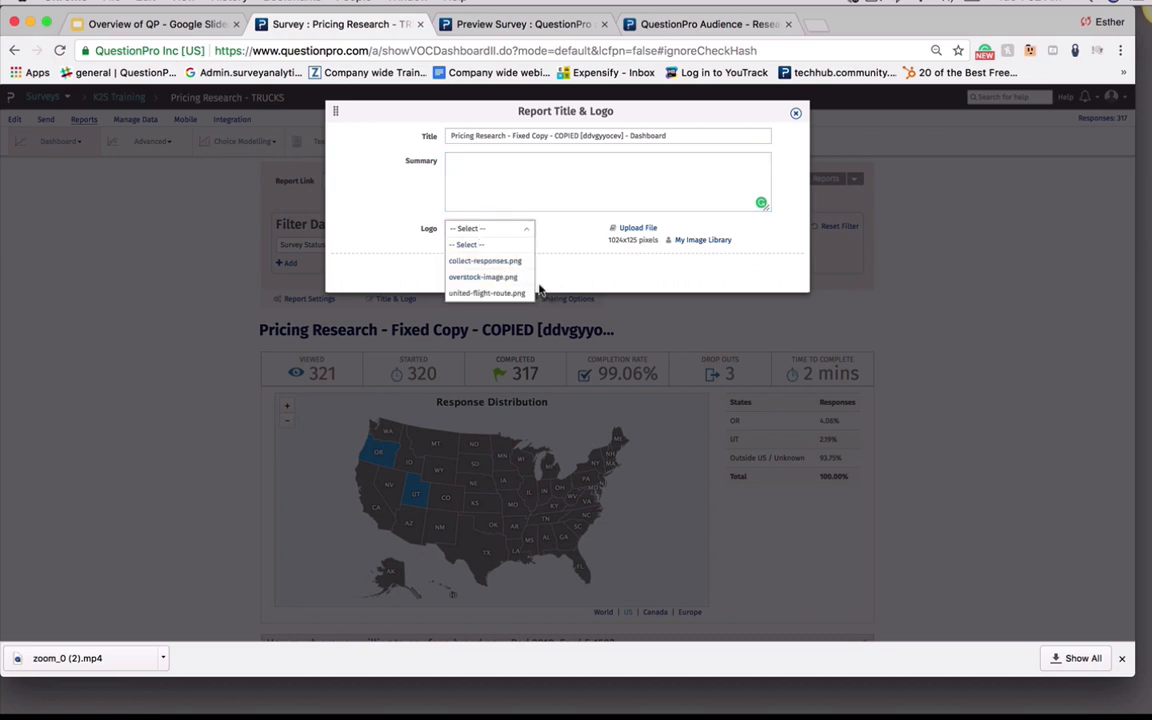
left_click(570, 285)
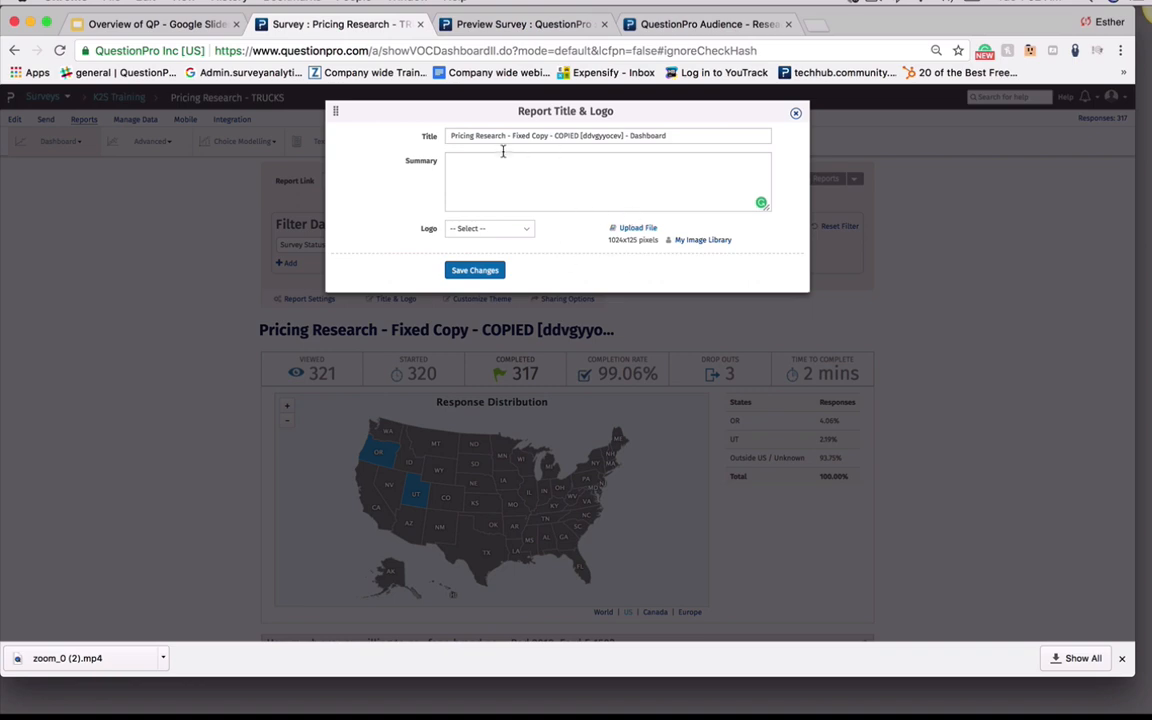
left_click(796, 113)
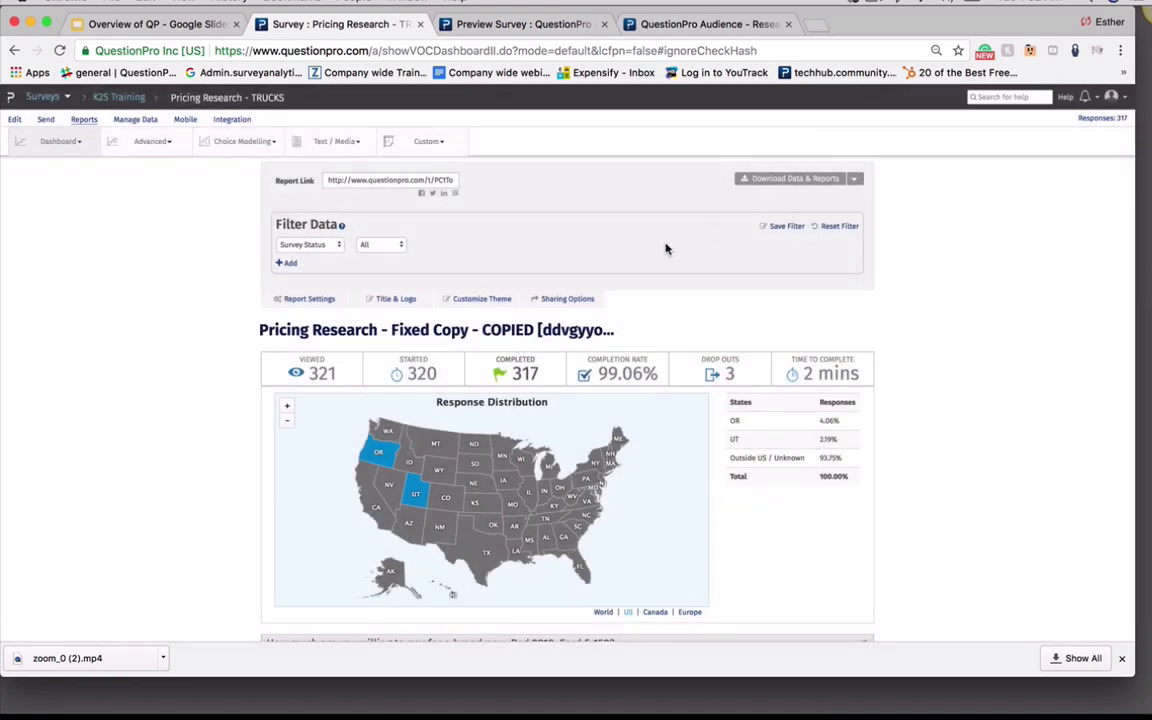
left_click(369, 182)
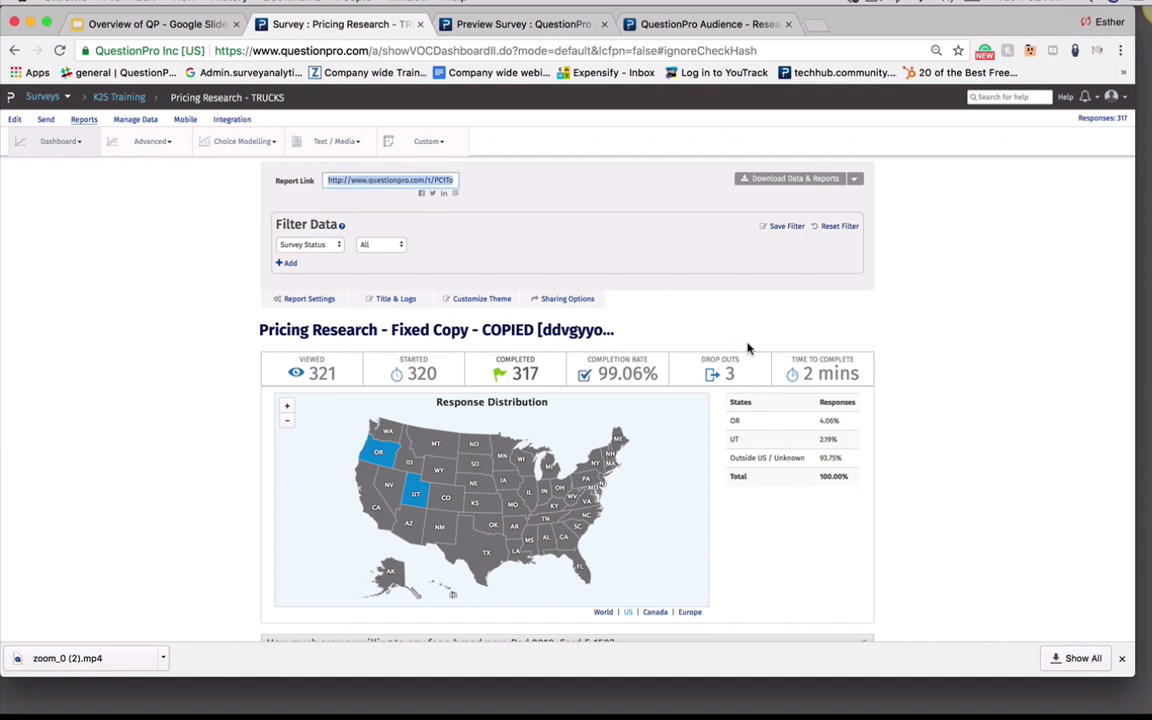
left_click(988, 462)
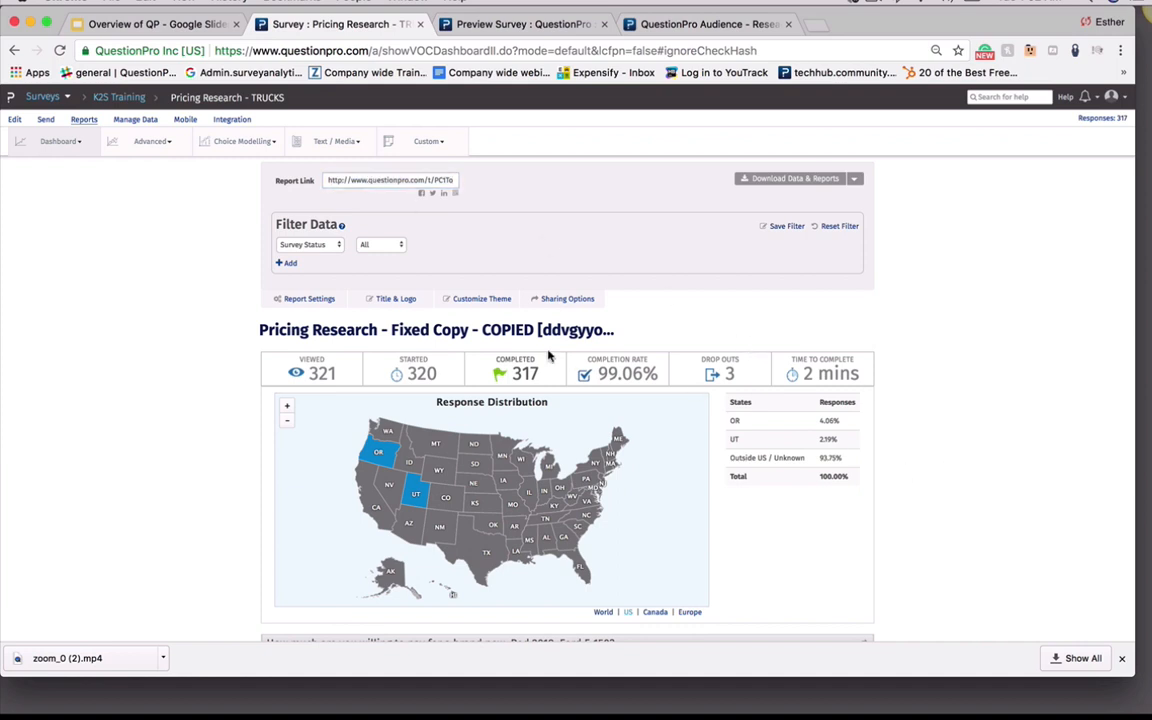
Open Customize Theme, review the font choices, and save the theme with the Arial font
left_click(476, 300)
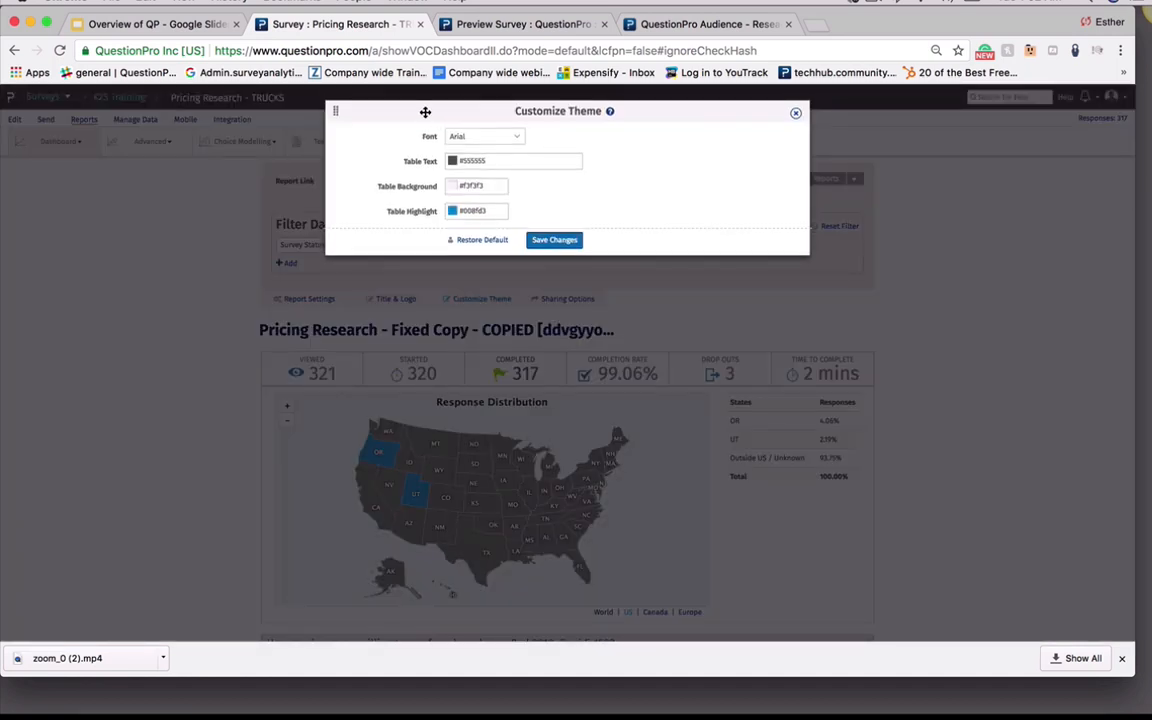
left_click(474, 138)
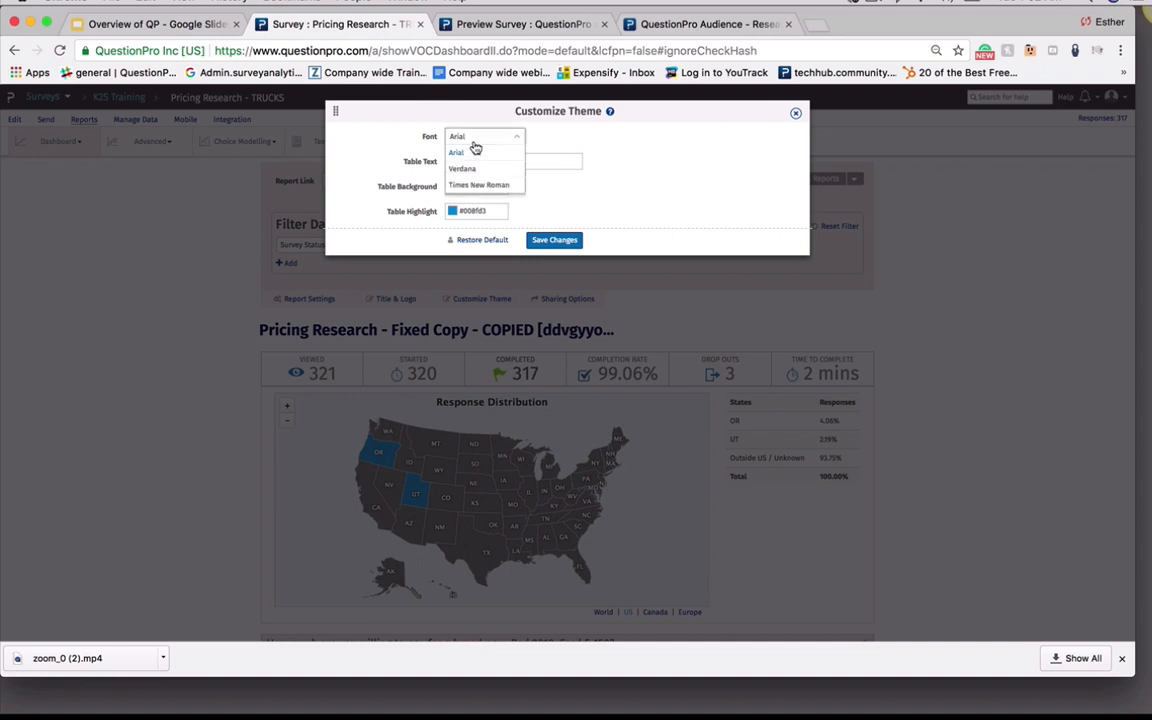
left_click(370, 167)
left_click(633, 211)
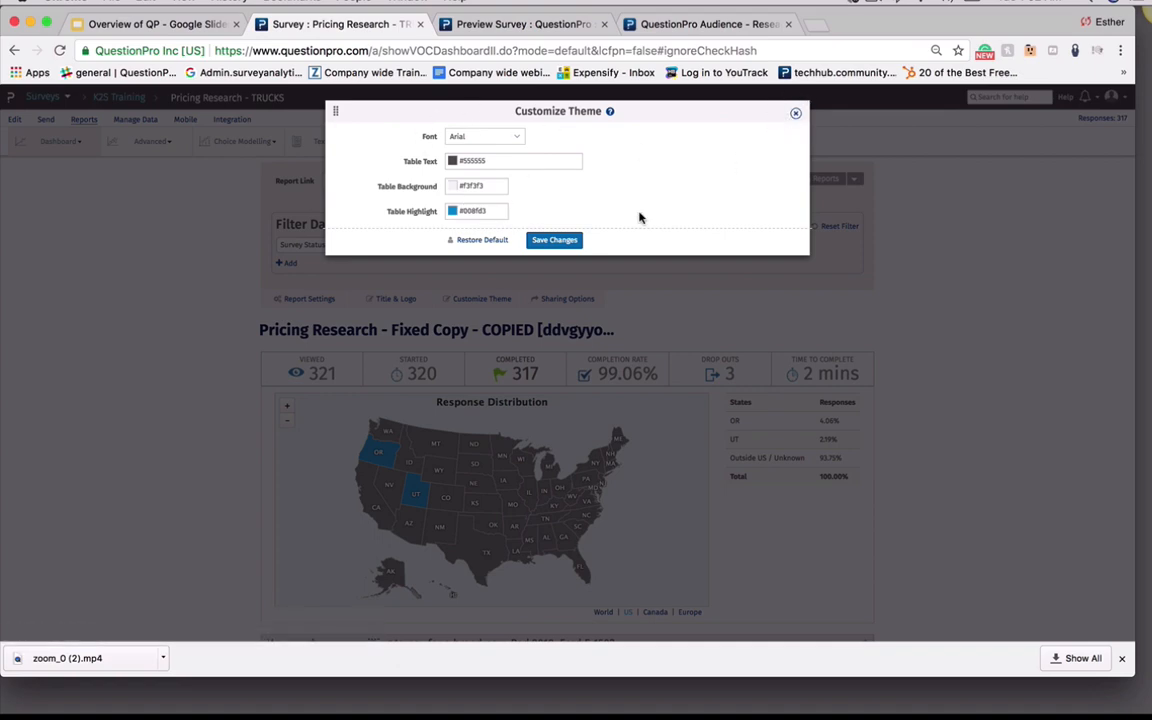
left_click(566, 242)
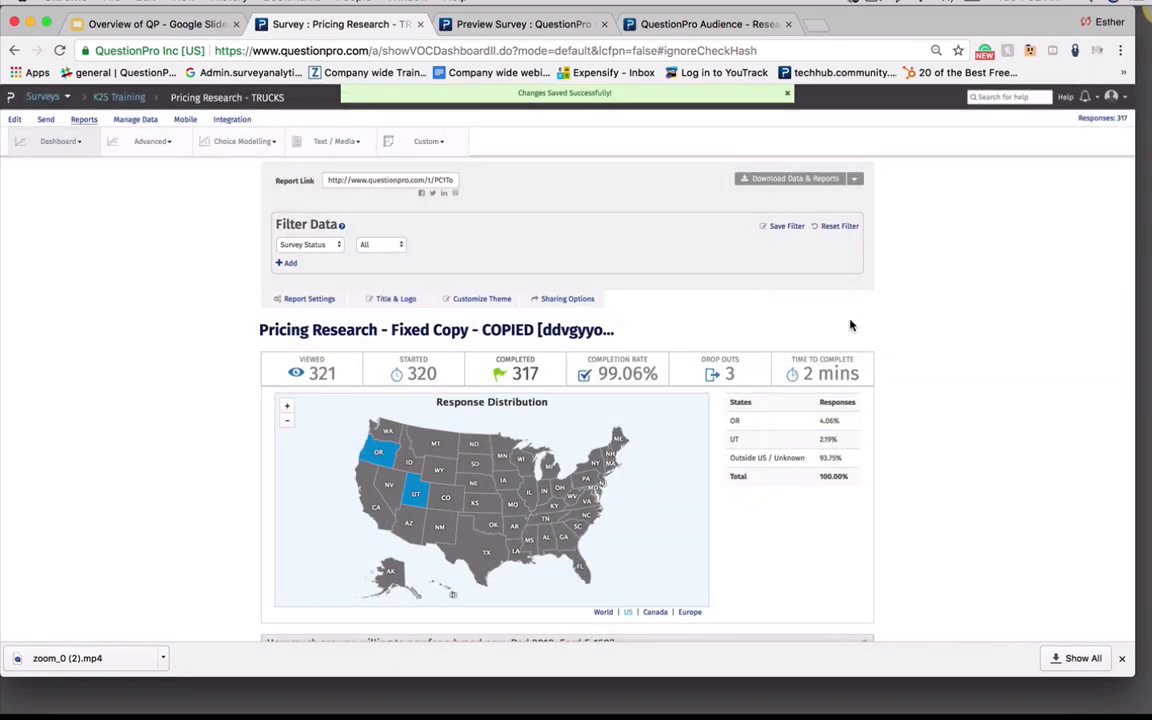
Save the report sharing options with report sharing enabled and password protection off
left_click(565, 298)
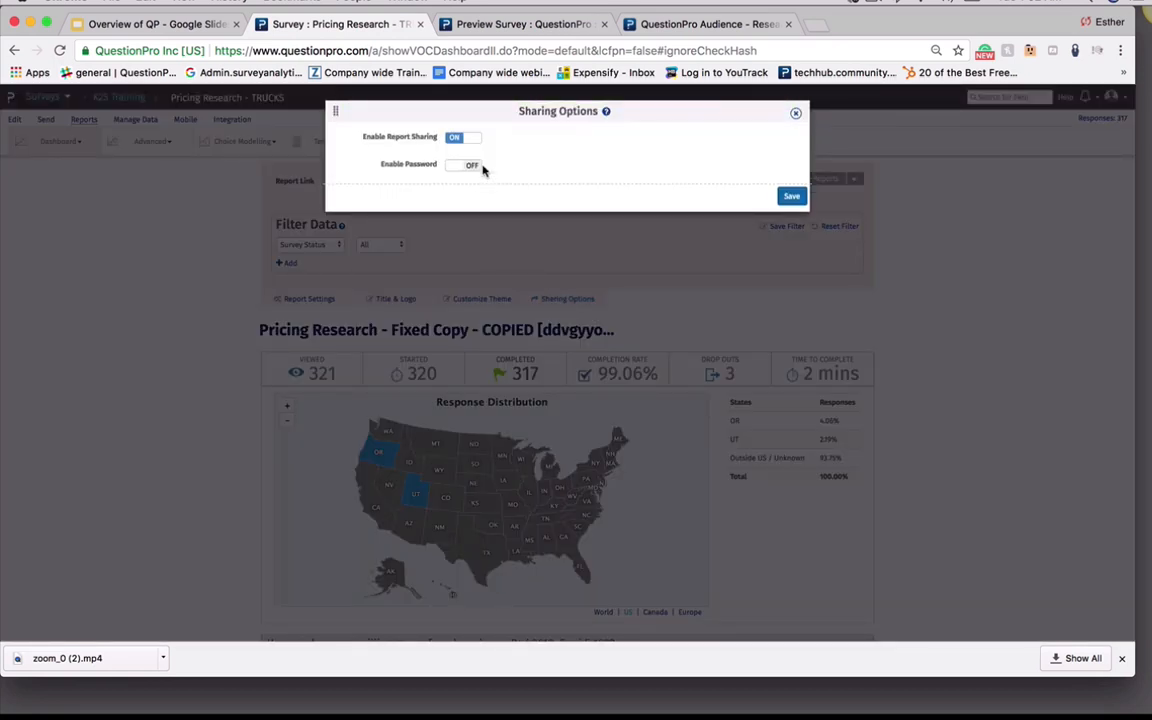
left_click(466, 165)
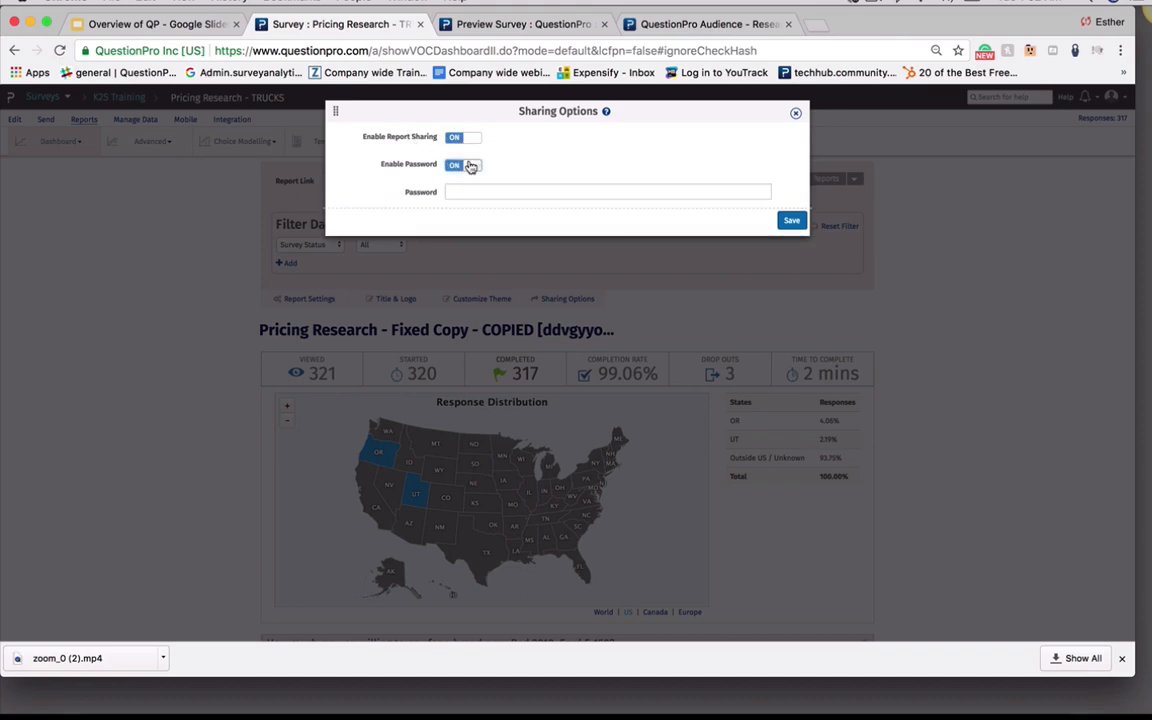
left_click(466, 165)
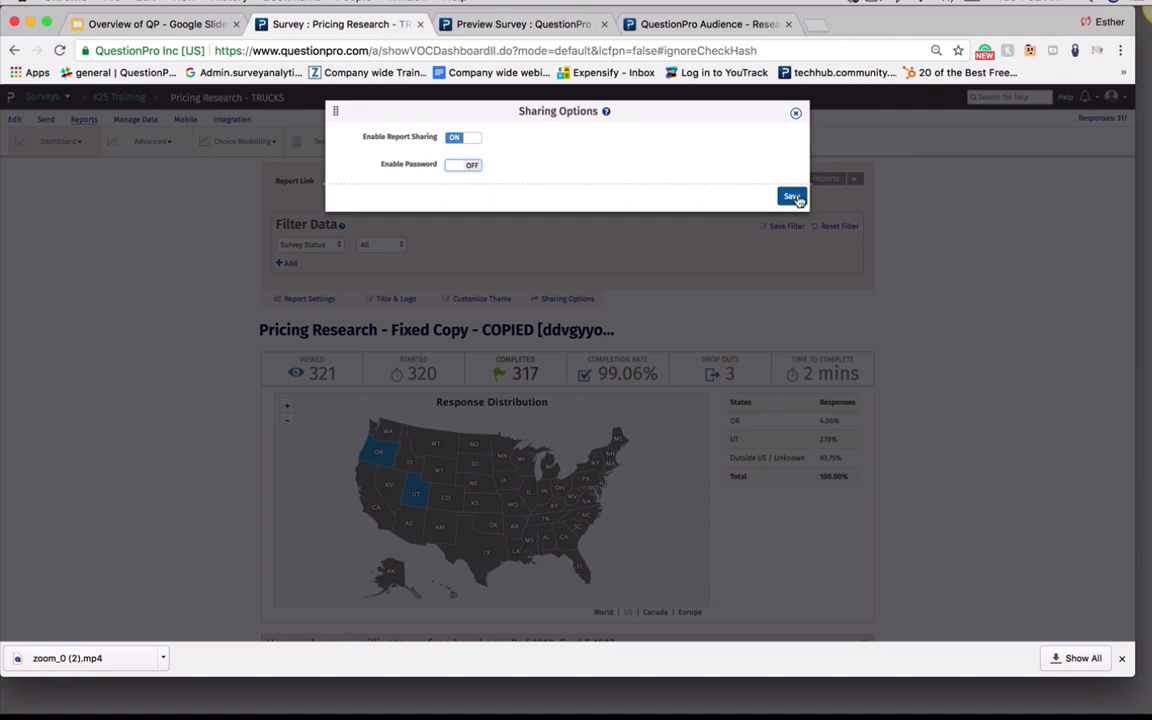
left_click(792, 197)
Open and close the Configure Reporting analytics for the 2018 Ford F 150 price question
scroll(954, 342, "down", 3)
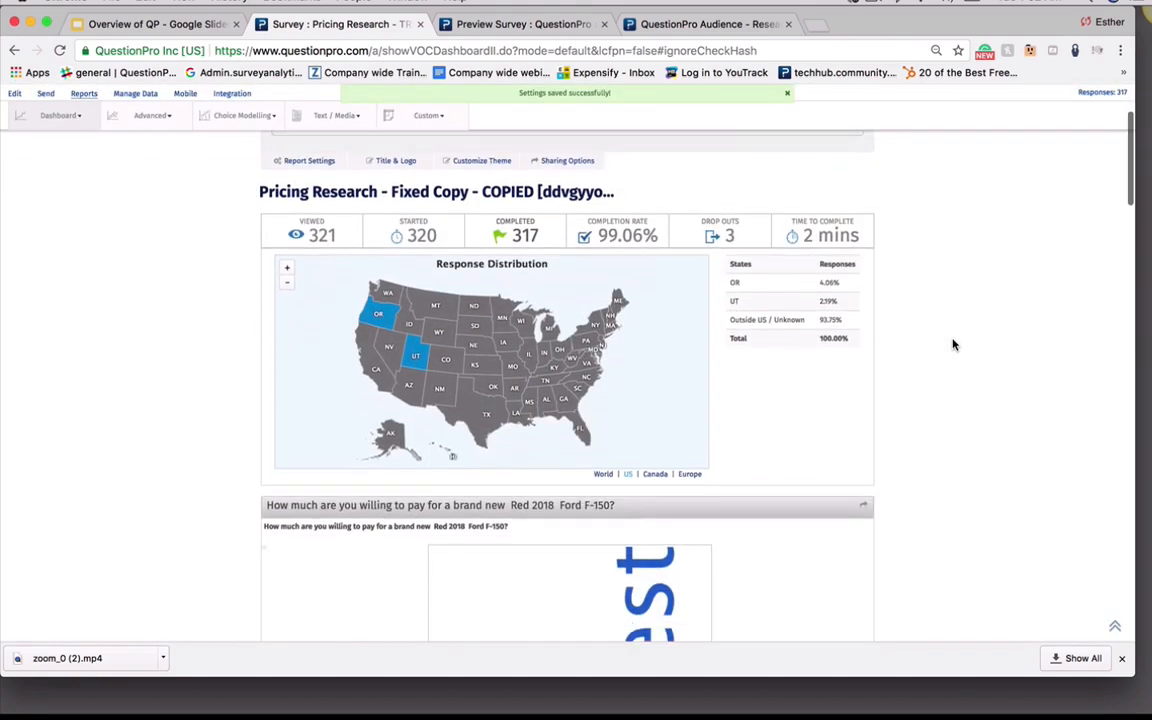
scroll(954, 342, "down", 10)
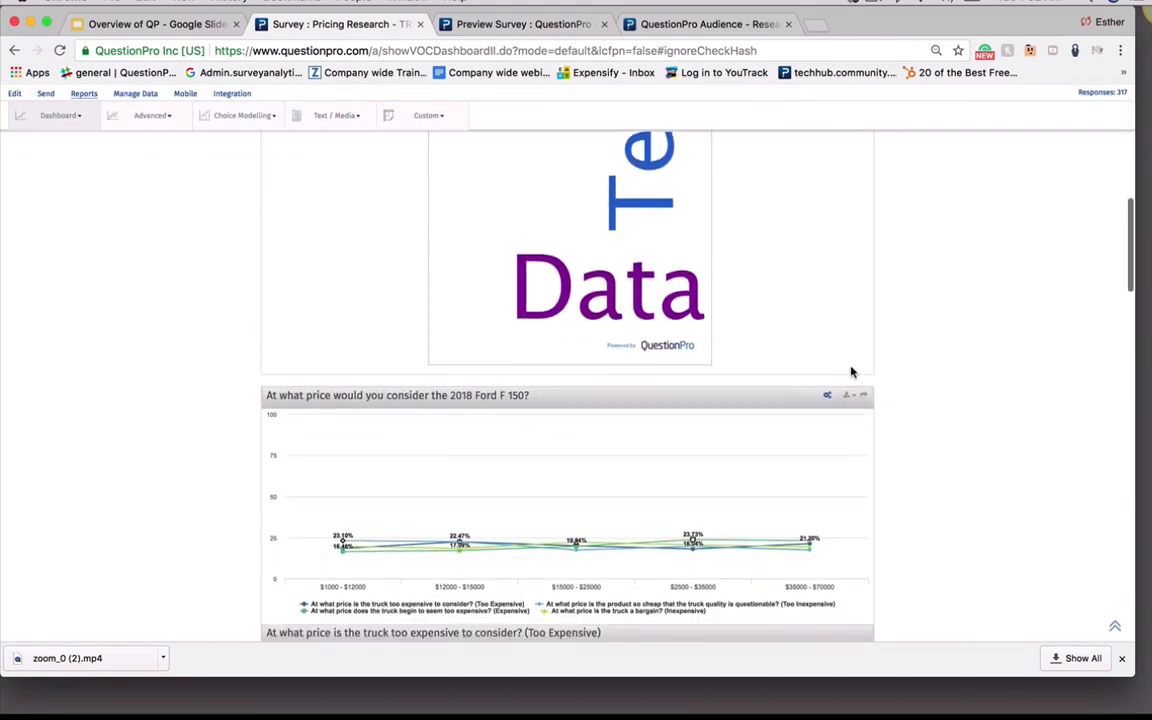
scroll(851, 372, "down", 5)
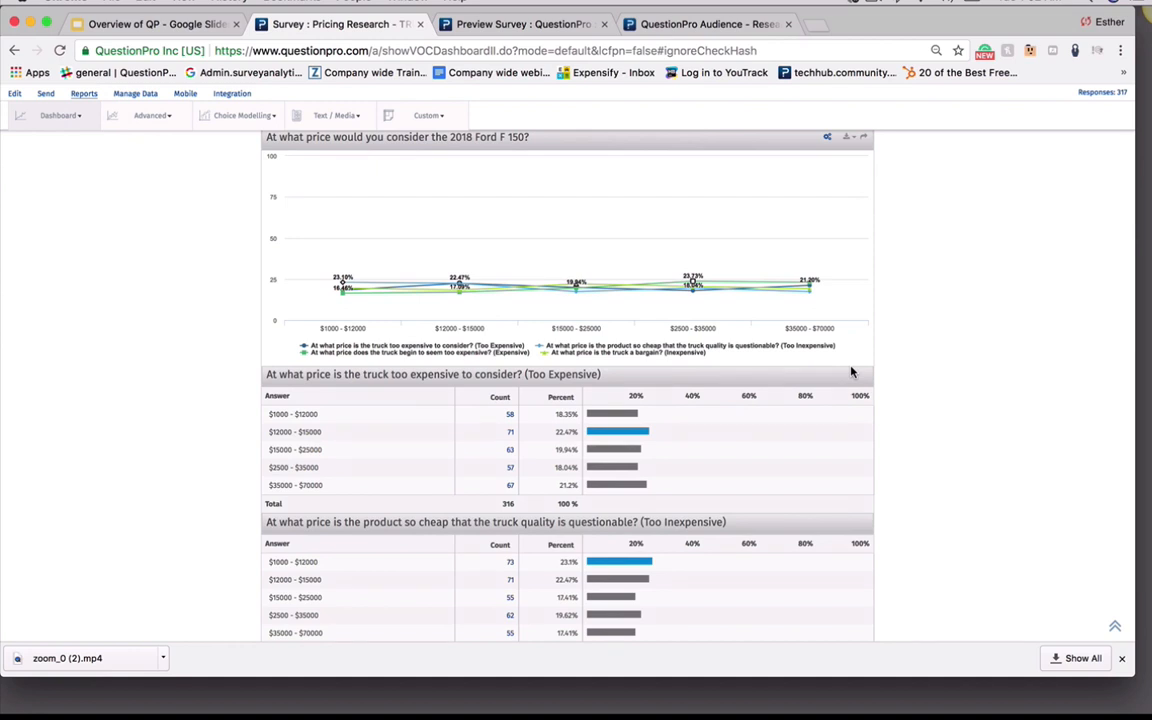
scroll(851, 372, "up", 1)
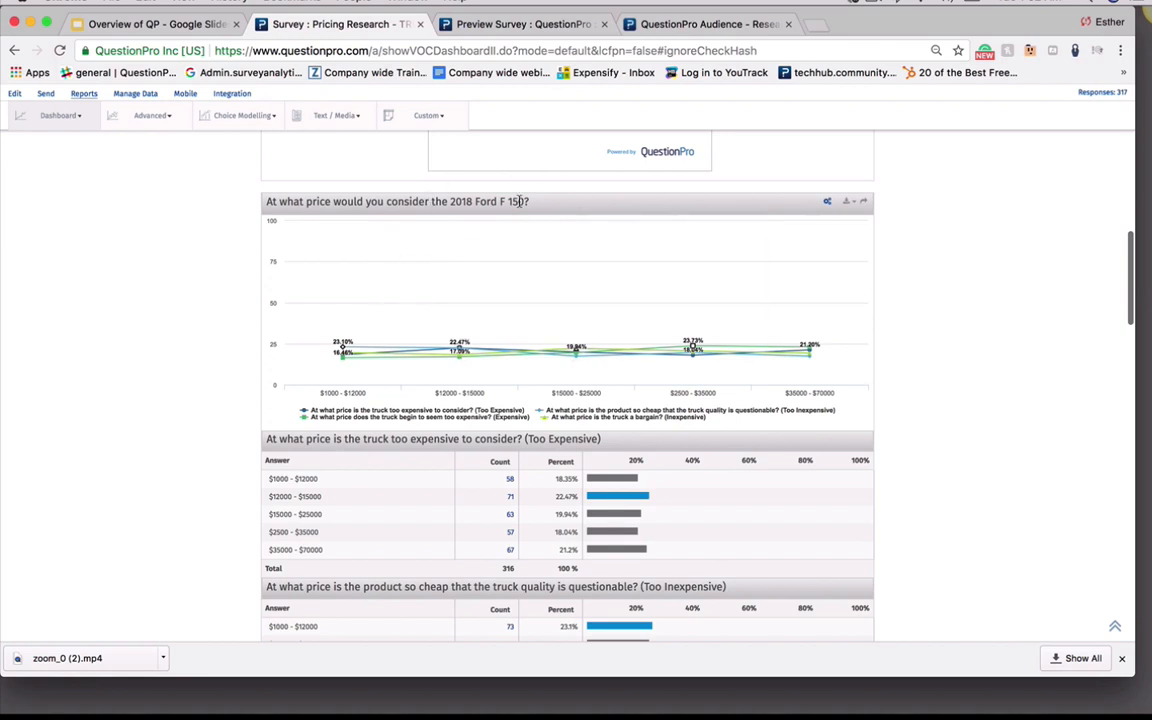
left_click_drag(519, 201, 455, 203)
left_click(588, 213)
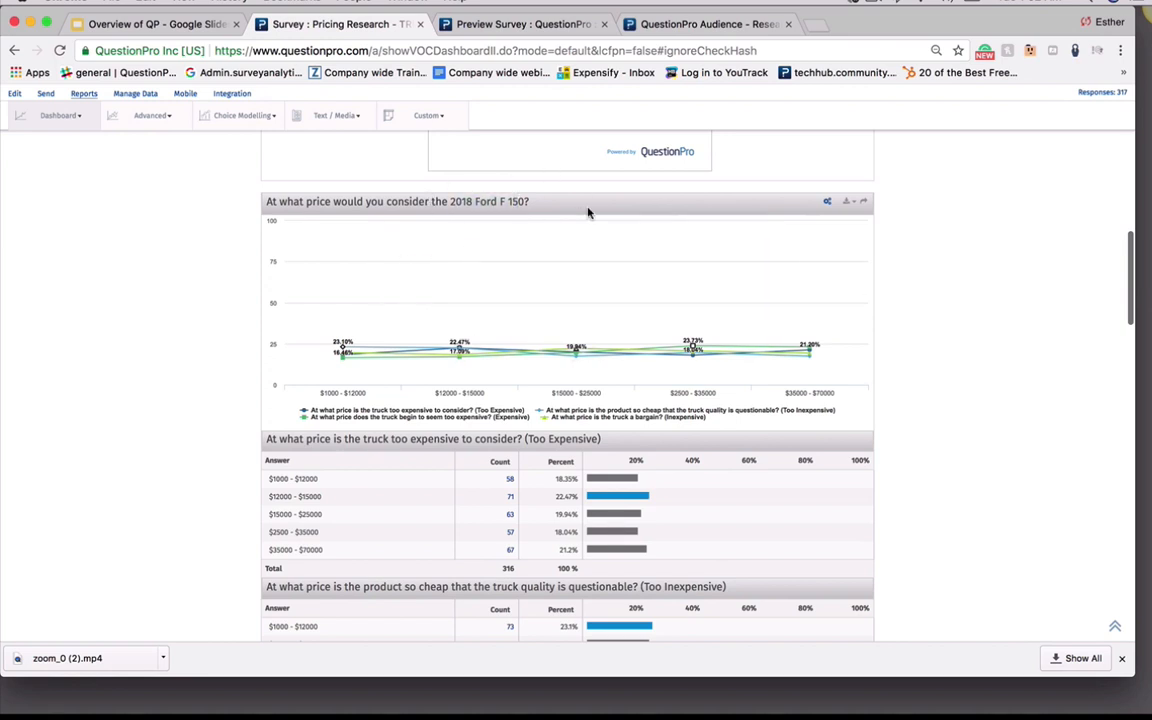
left_click(828, 202)
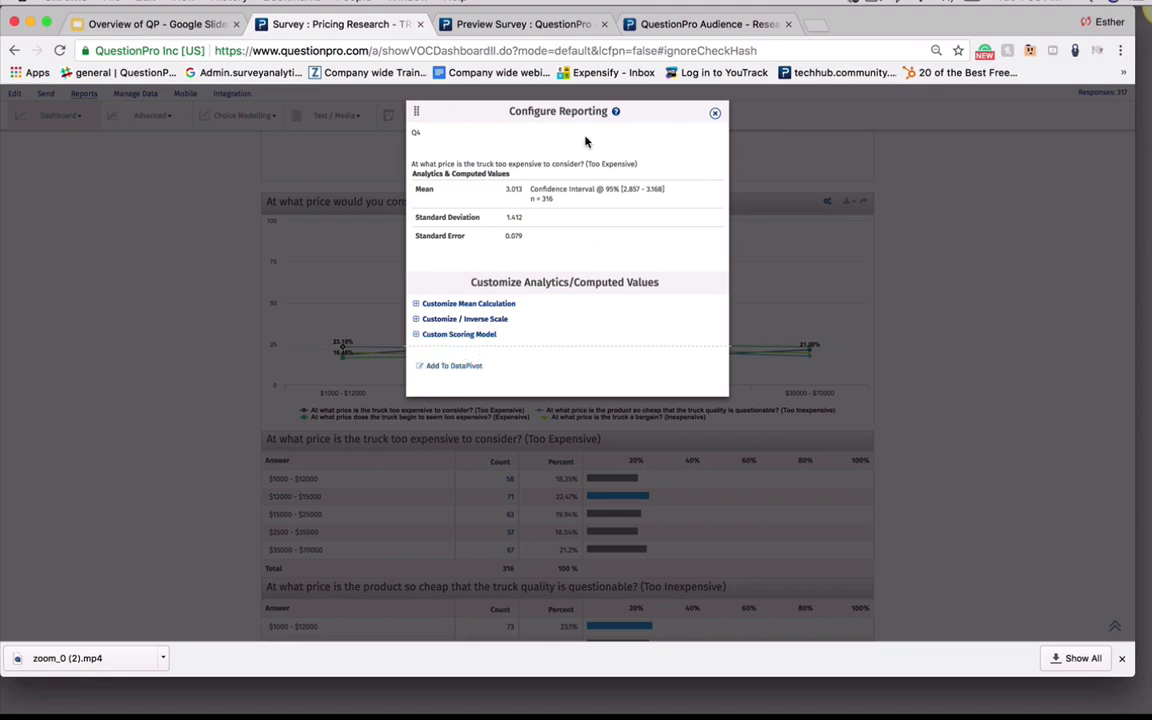
left_click(715, 113)
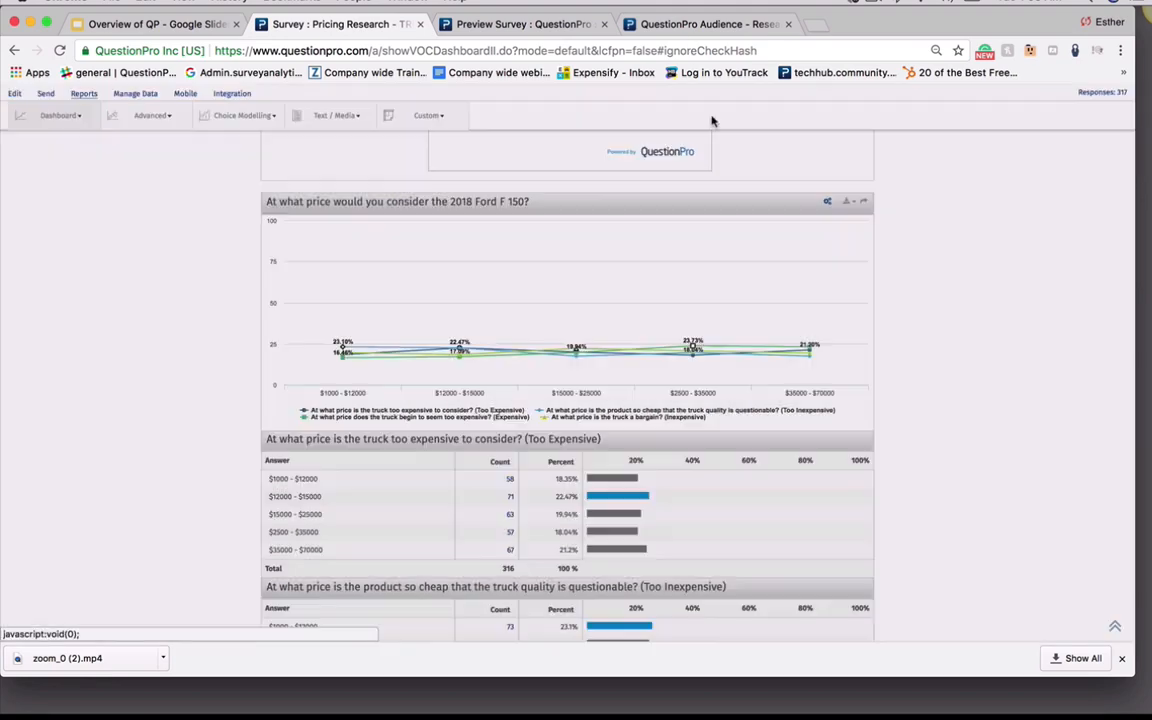
Browse the price question's download formats and open its individual sharing options
left_click(849, 203)
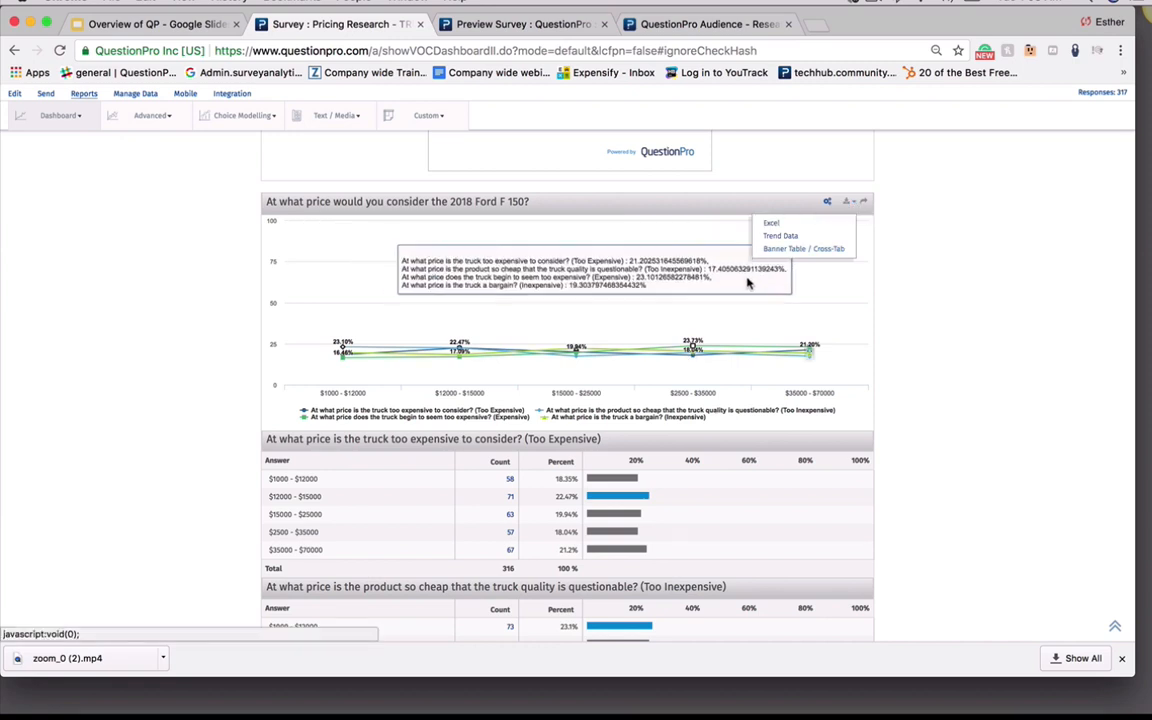
left_click(866, 205)
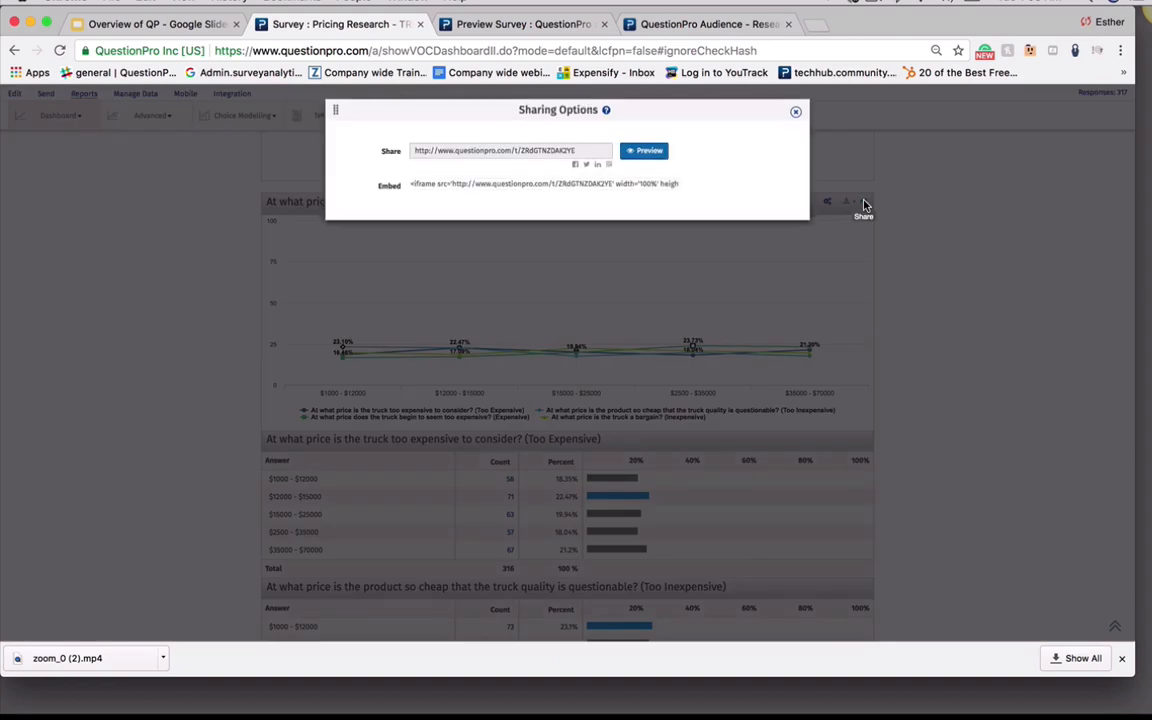
Select the price question's share link and embed code, then close the sharing options
left_click(449, 153)
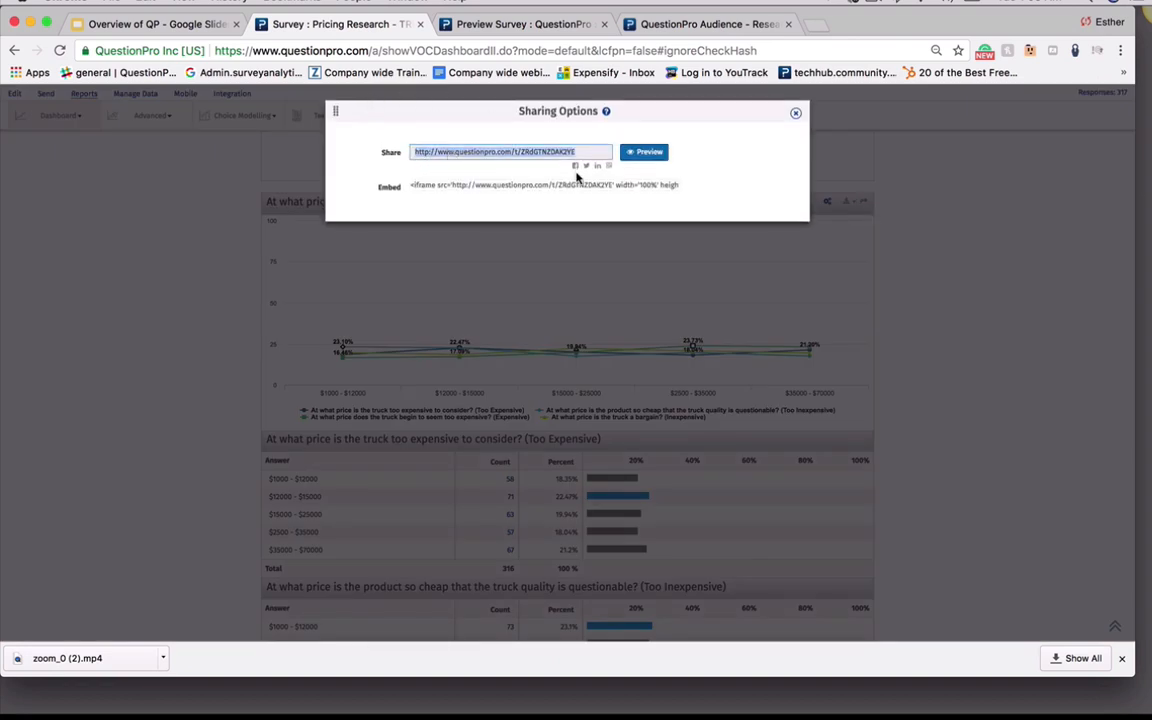
left_click(605, 187)
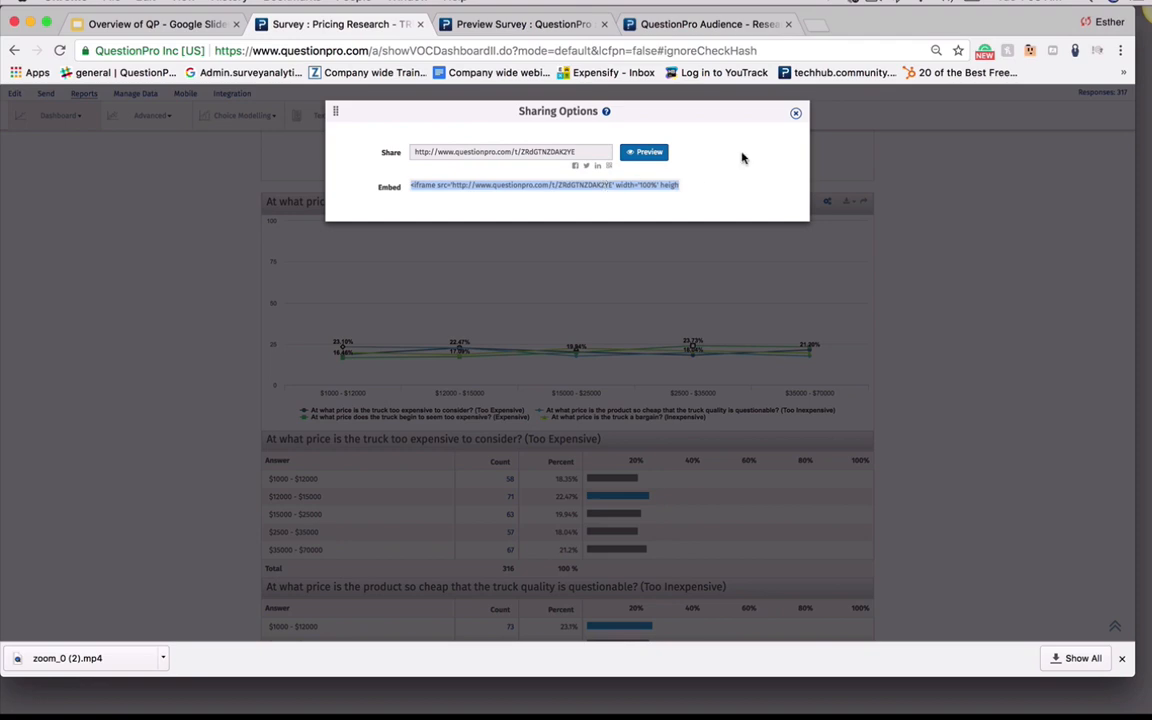
left_click(797, 115)
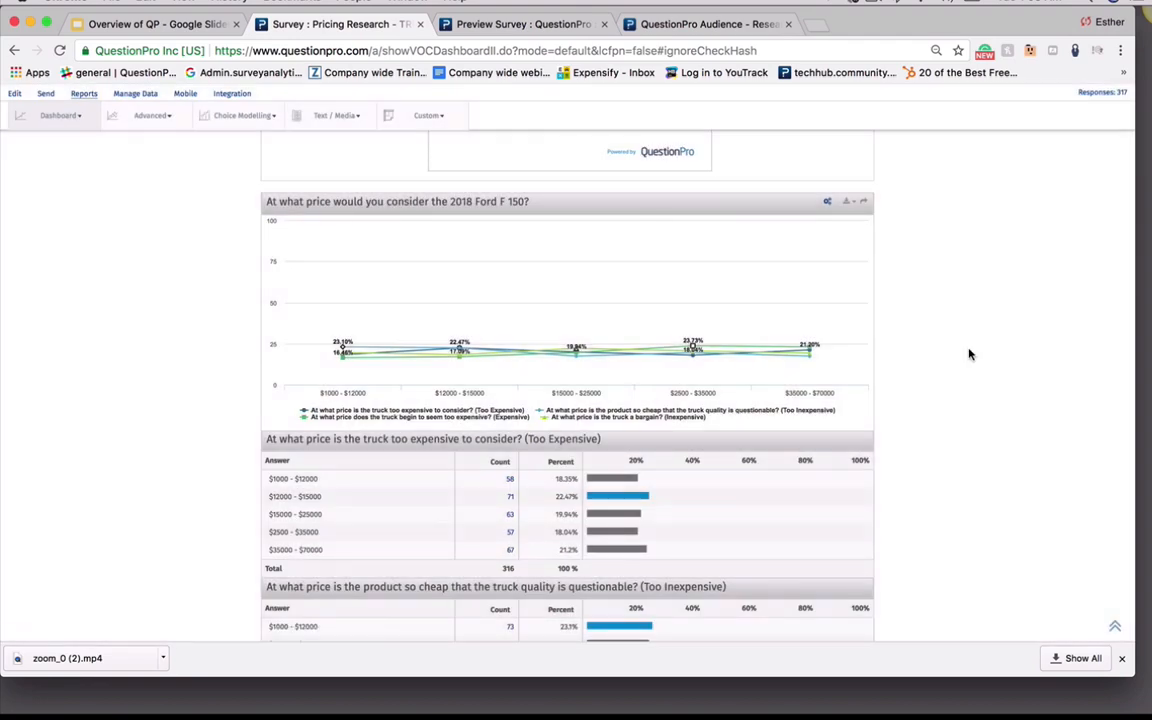
Open and close the Configure Reporting panel for the 'Which Truck are you most likely to purchase?' question
scroll(969, 354, "down", 3)
scroll(969, 354, "down", 15)
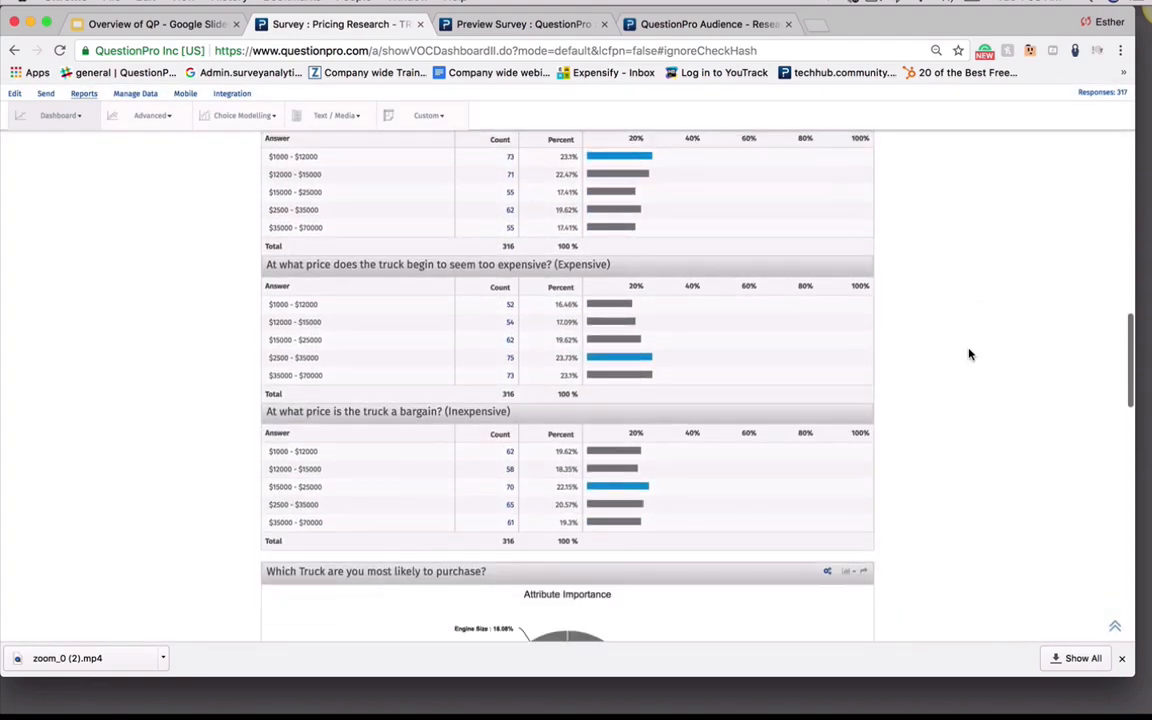
scroll(969, 354, "down", 2)
scroll(872, 334, "up", 1)
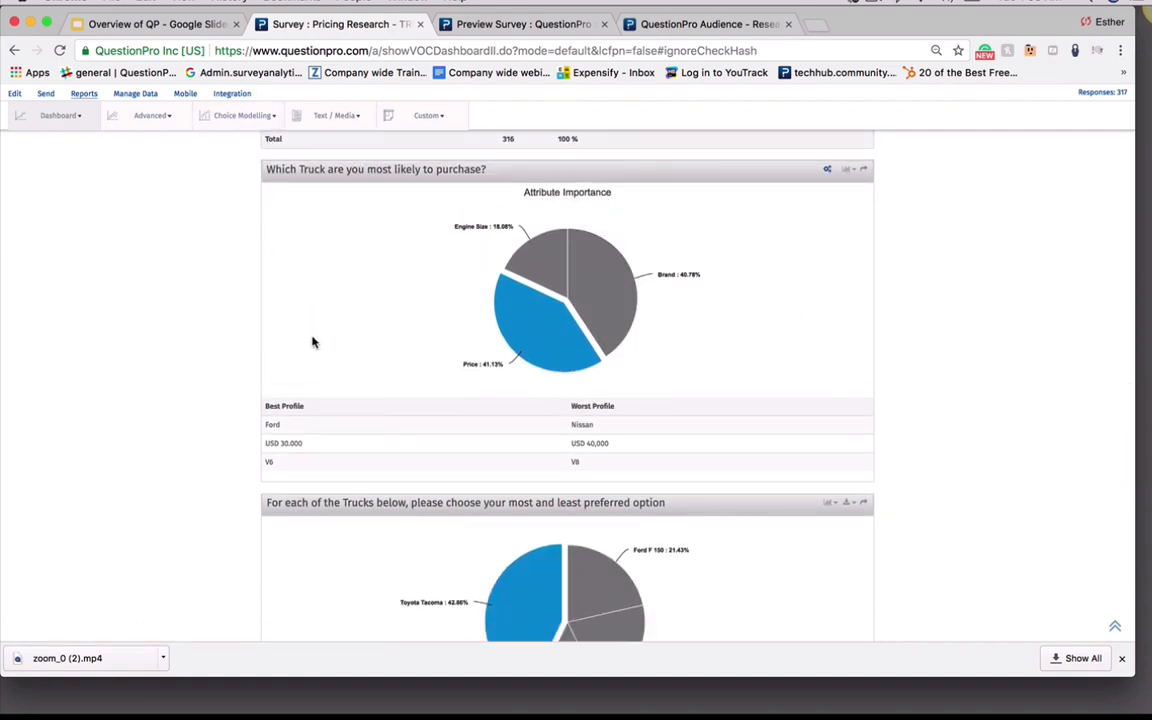
left_click(828, 173)
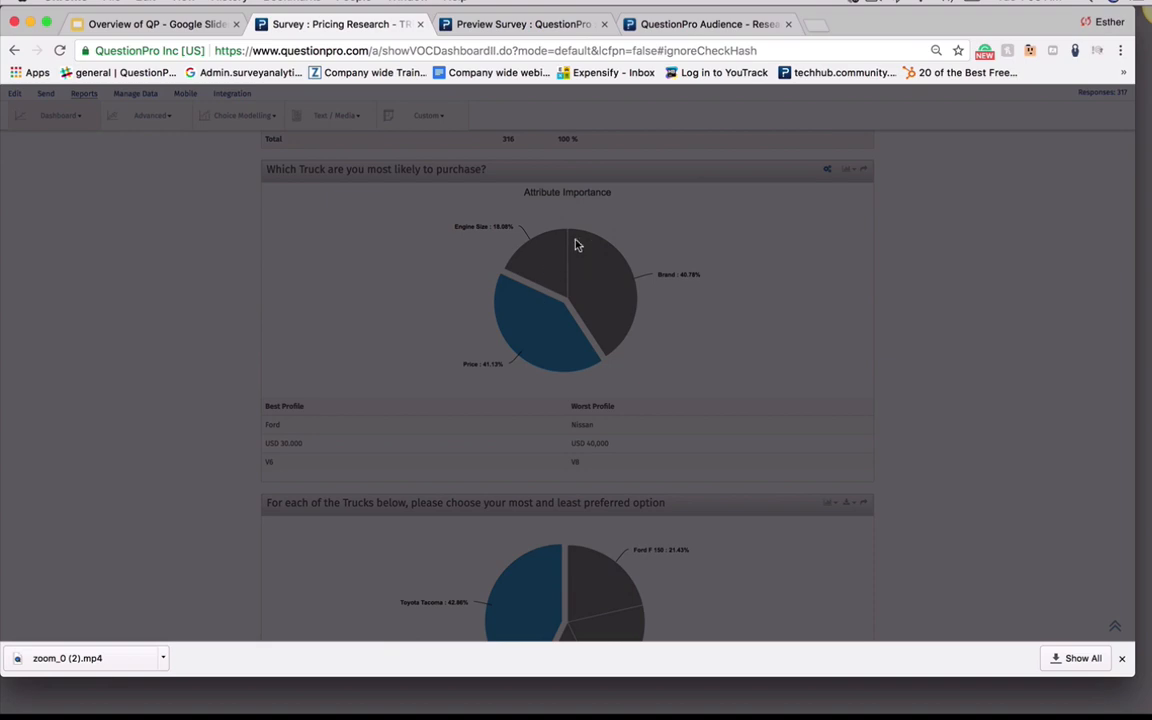
left_click(760, 293)
scroll(760, 293, "up", 1)
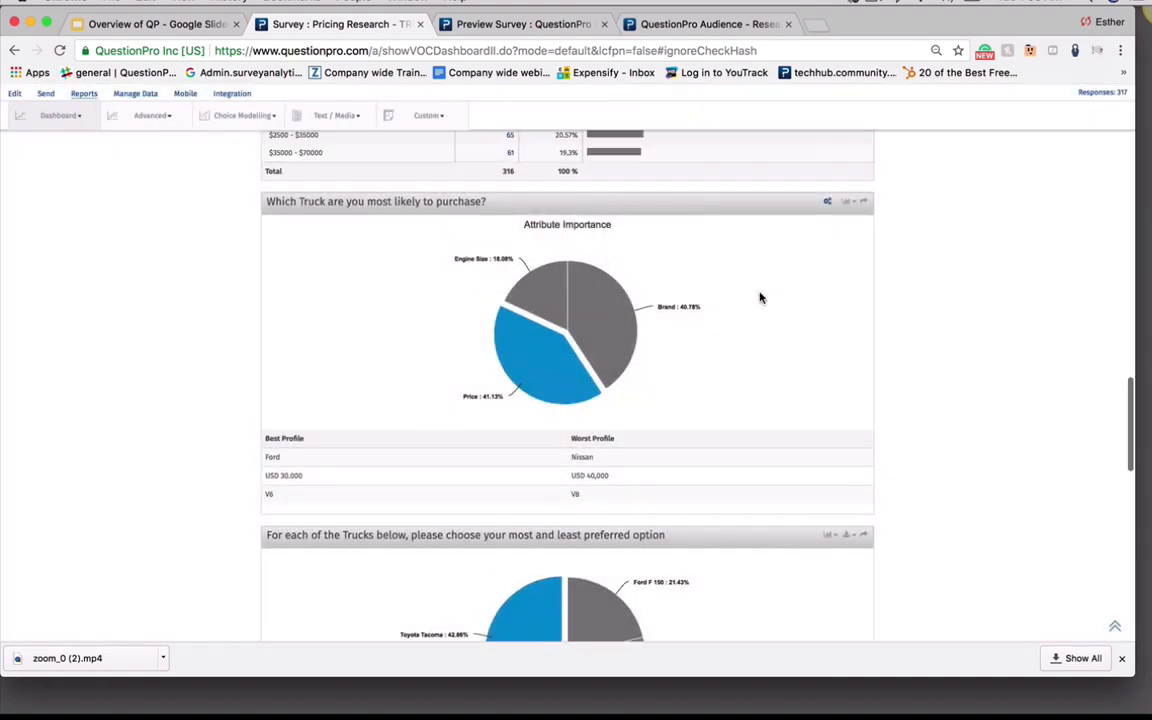
Cycle the truck purchase question's chart type through column and bar, ending on a line chart
left_click(828, 204)
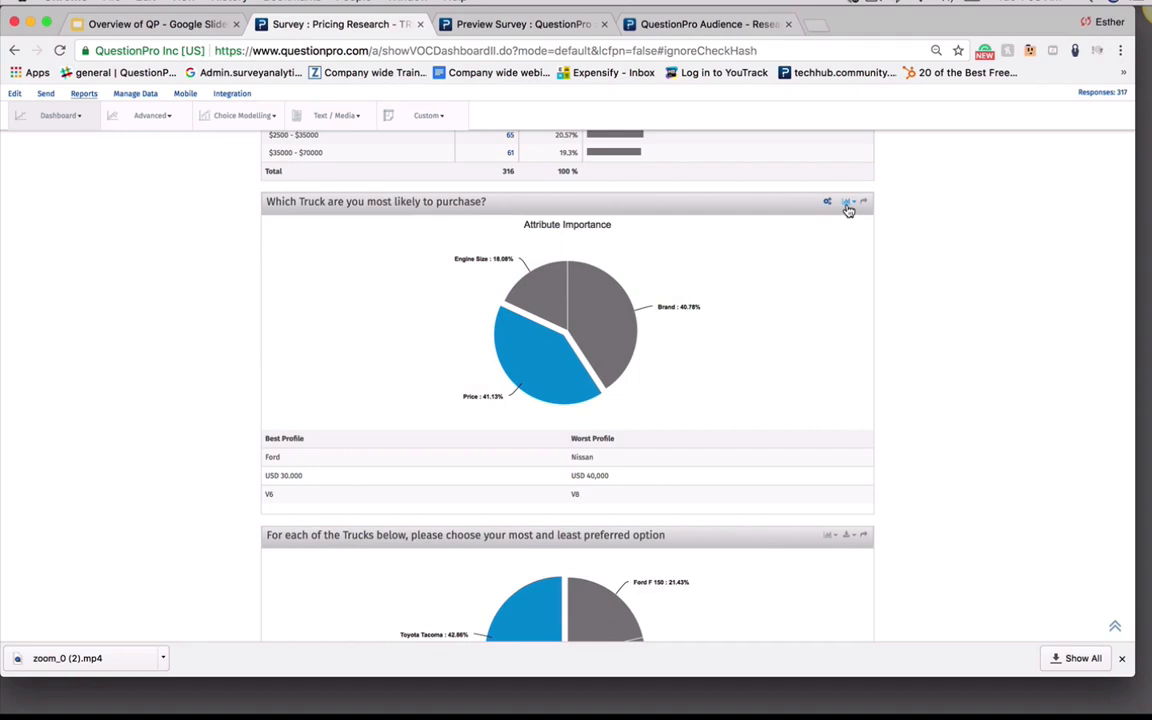
left_click(846, 204)
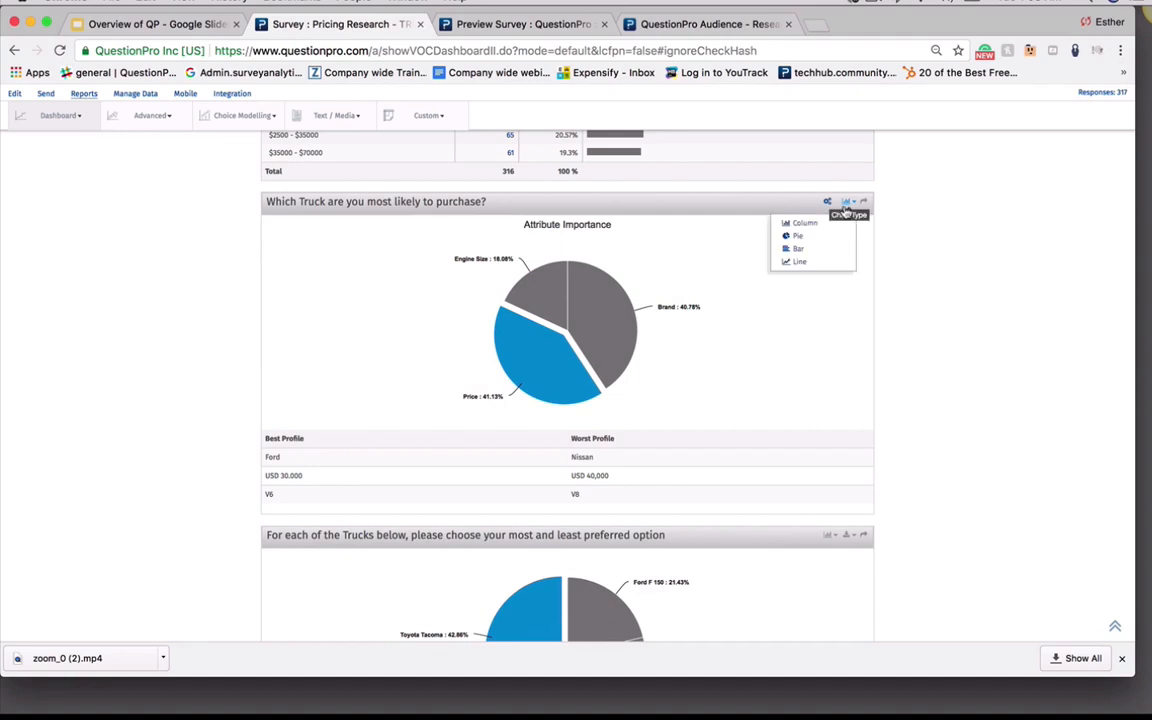
left_click(795, 235)
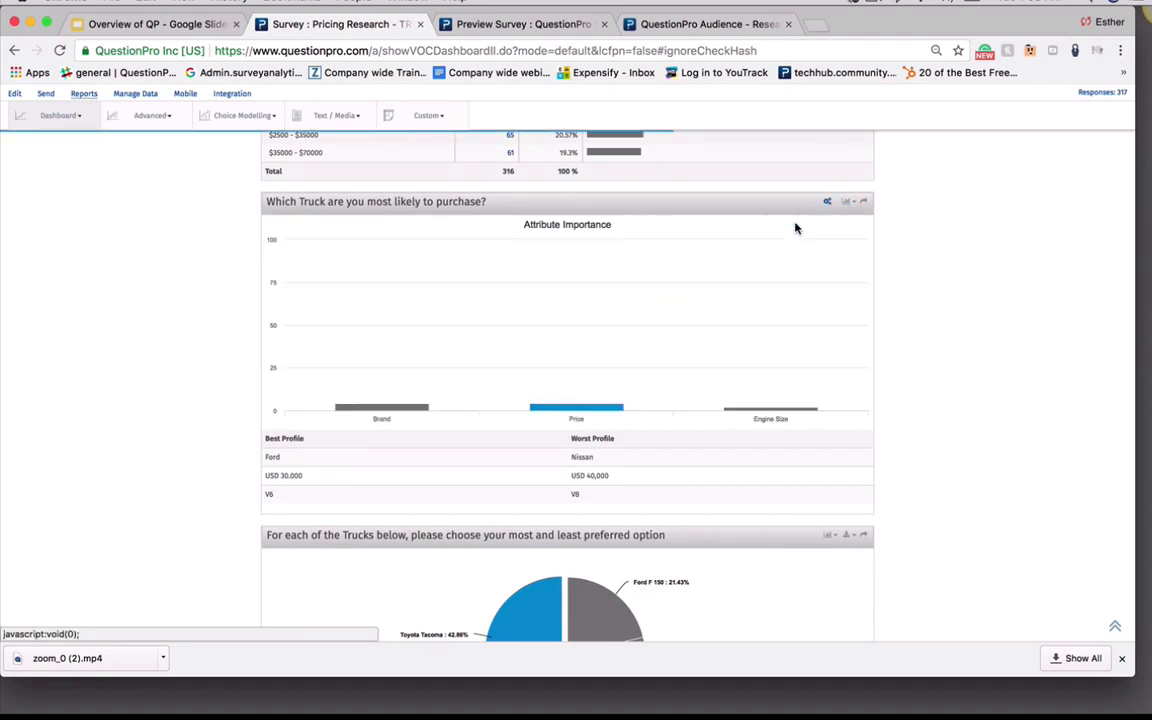
left_click(847, 203)
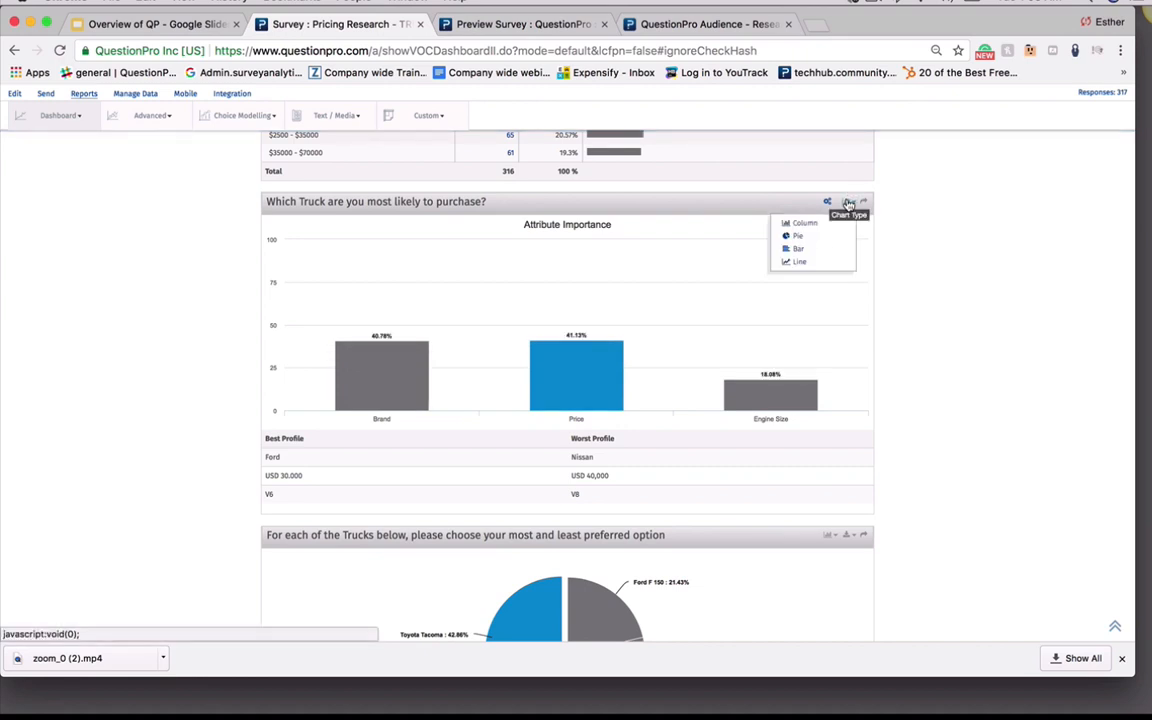
left_click(818, 251)
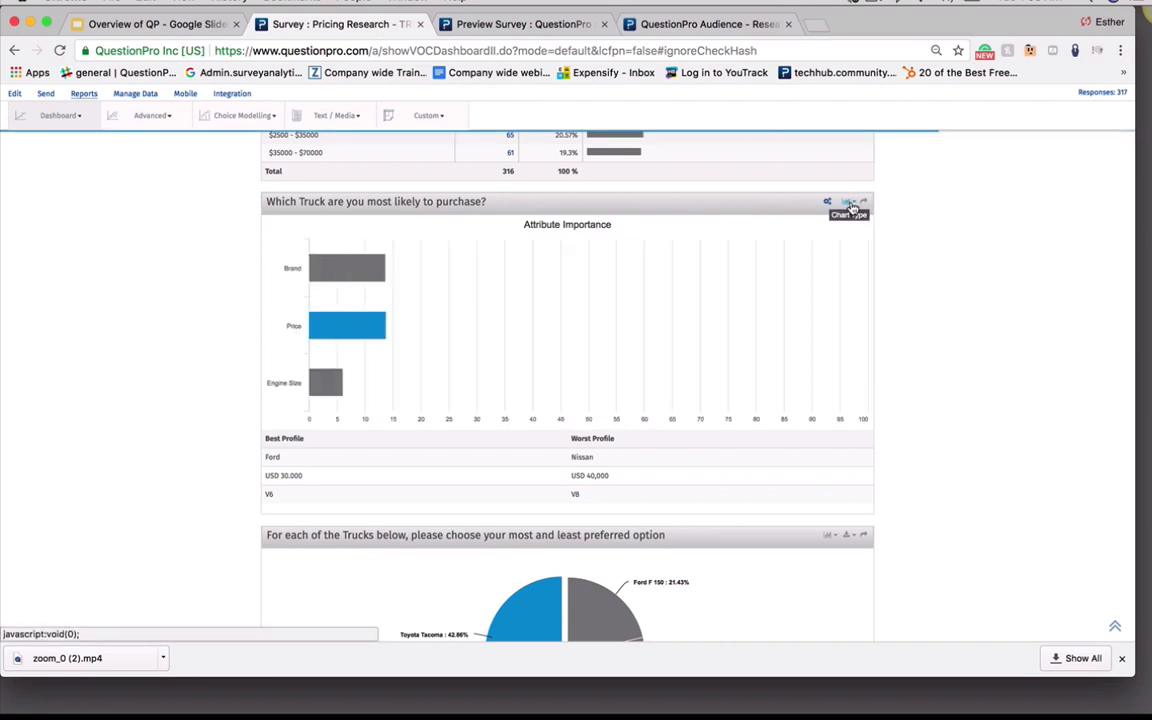
left_click(847, 204)
left_click(820, 260)
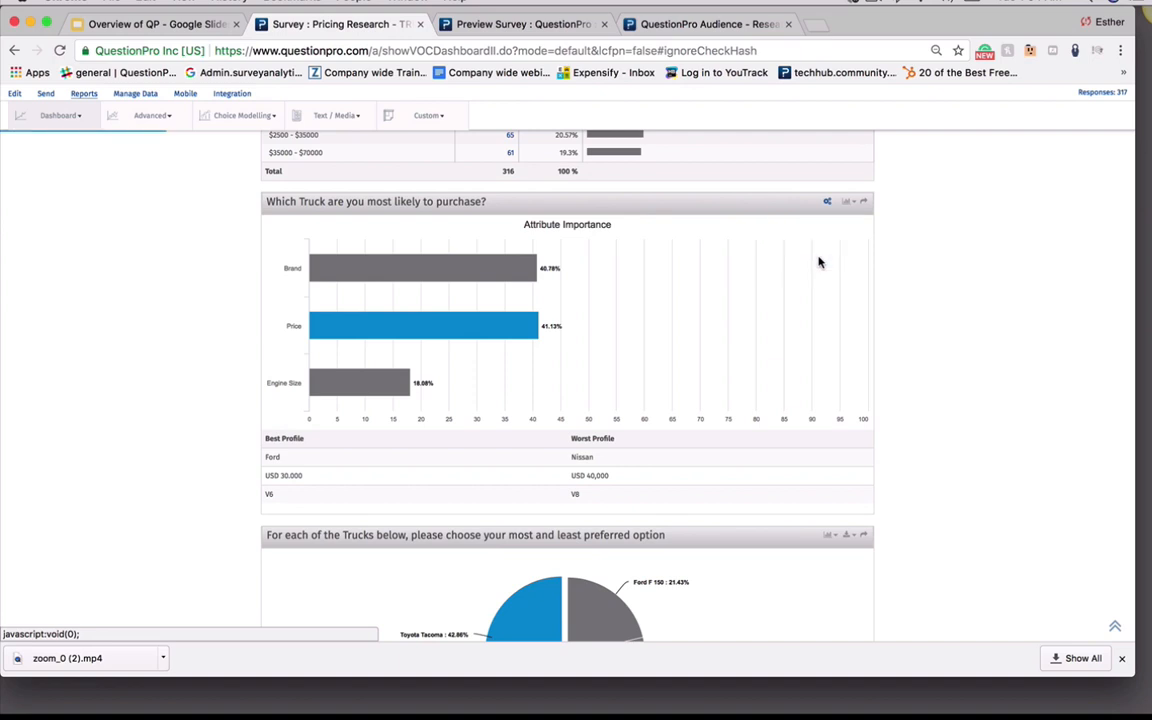
Open the truck question's reporting configuration once more and dismiss it
left_click(828, 204)
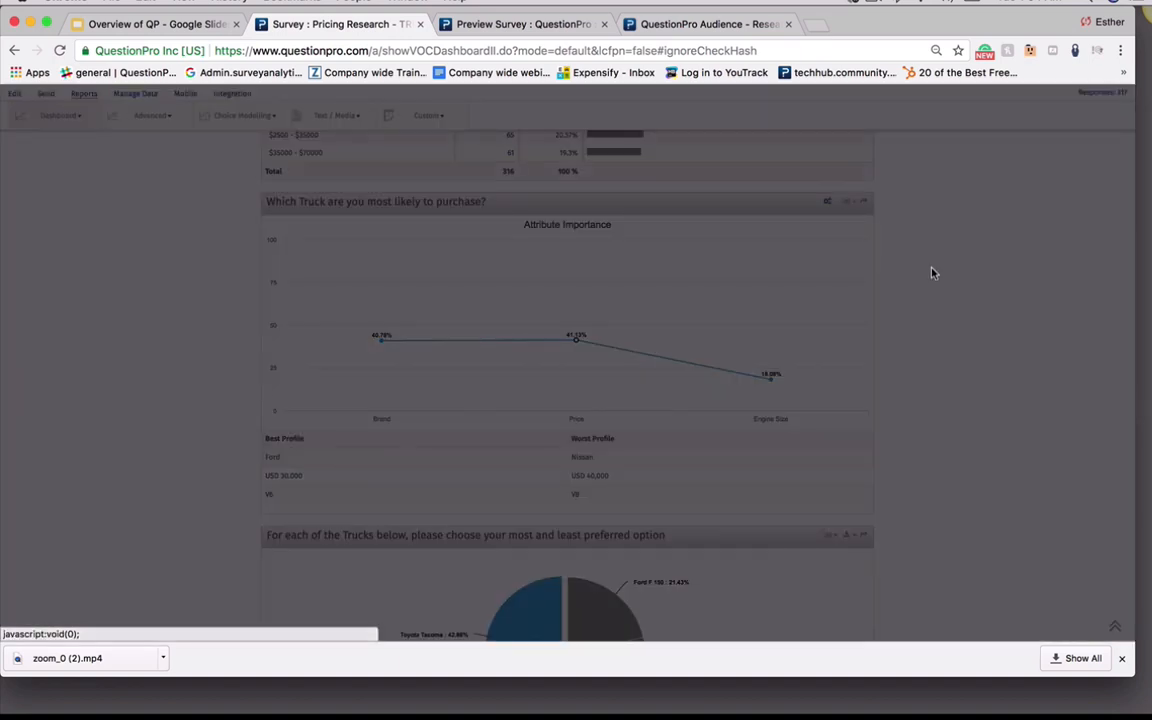
left_click(934, 272)
scroll(949, 320, "down", 10)
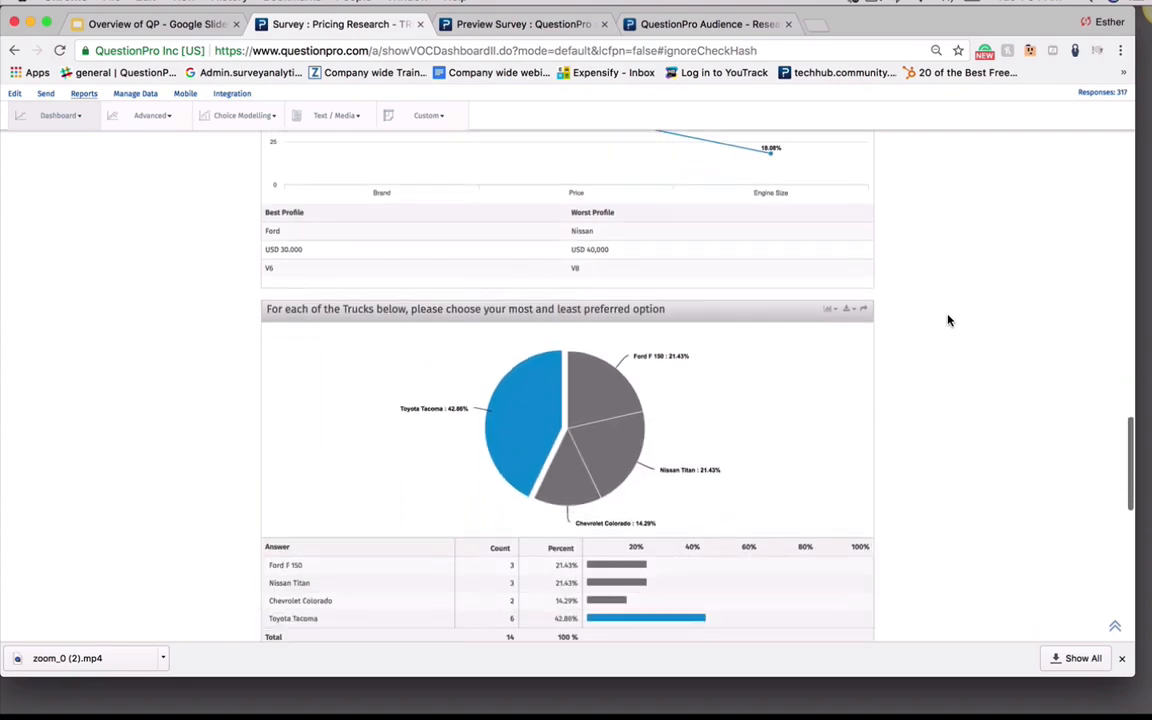
Open the Participant Statistics report from the dashboard menu
left_click_drag(1128, 487, 1128, 100)
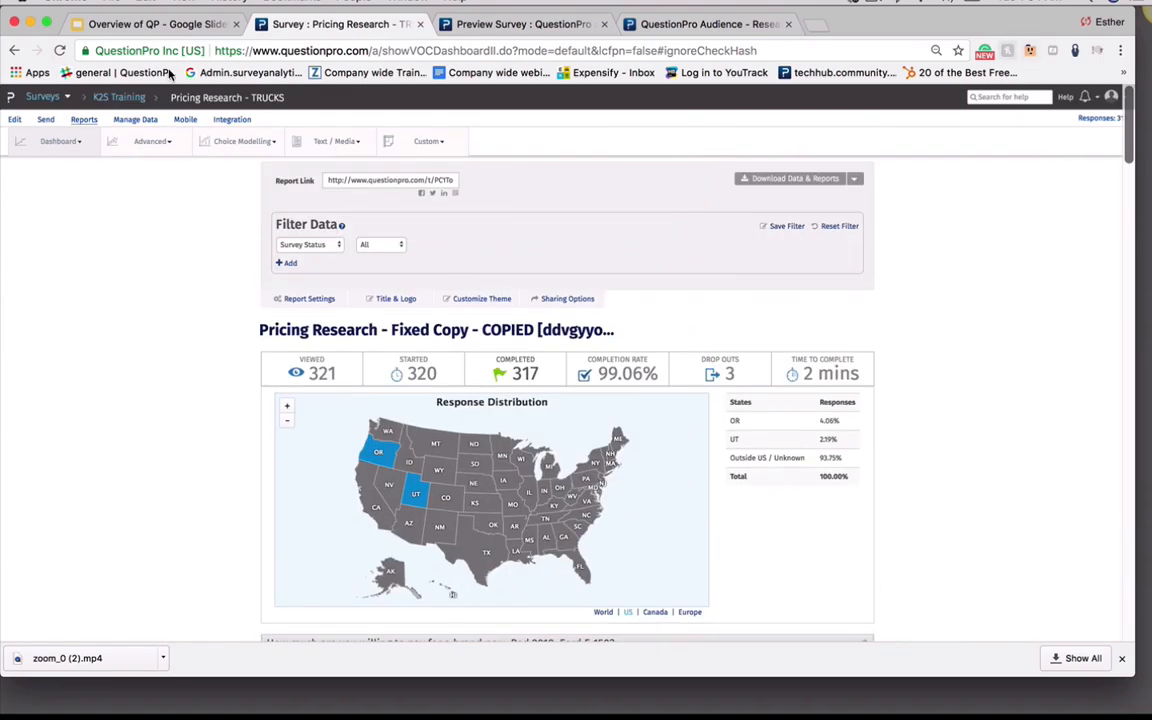
left_click(81, 147)
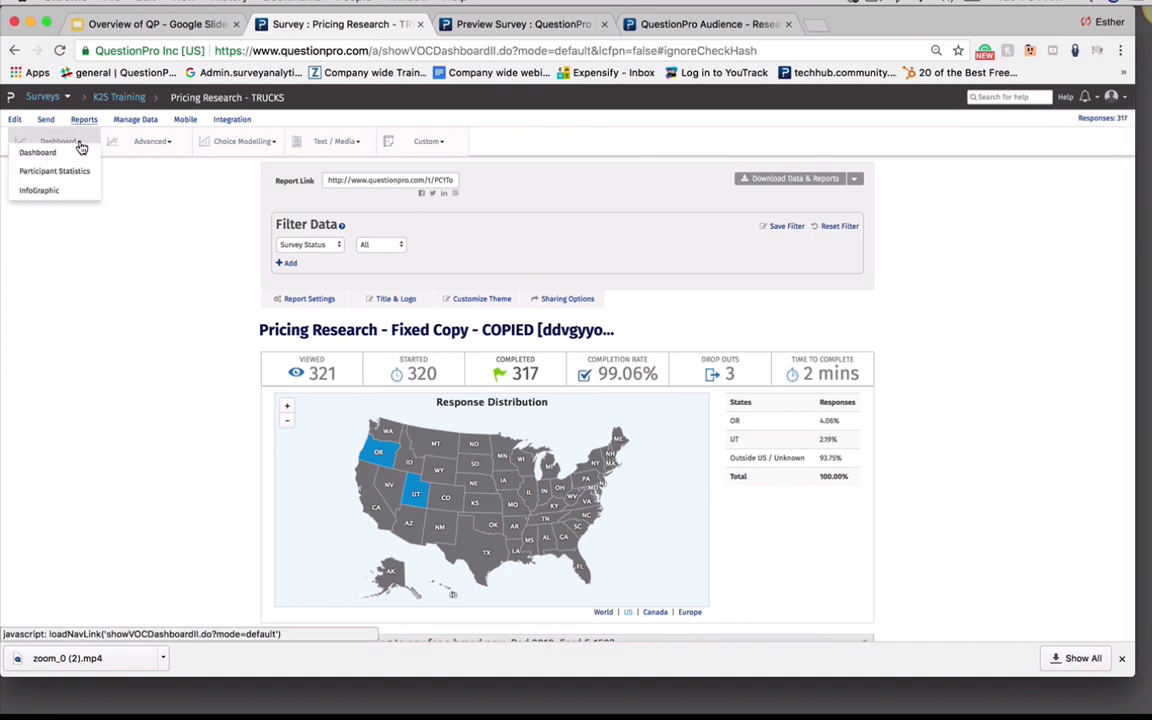
left_click(60, 175)
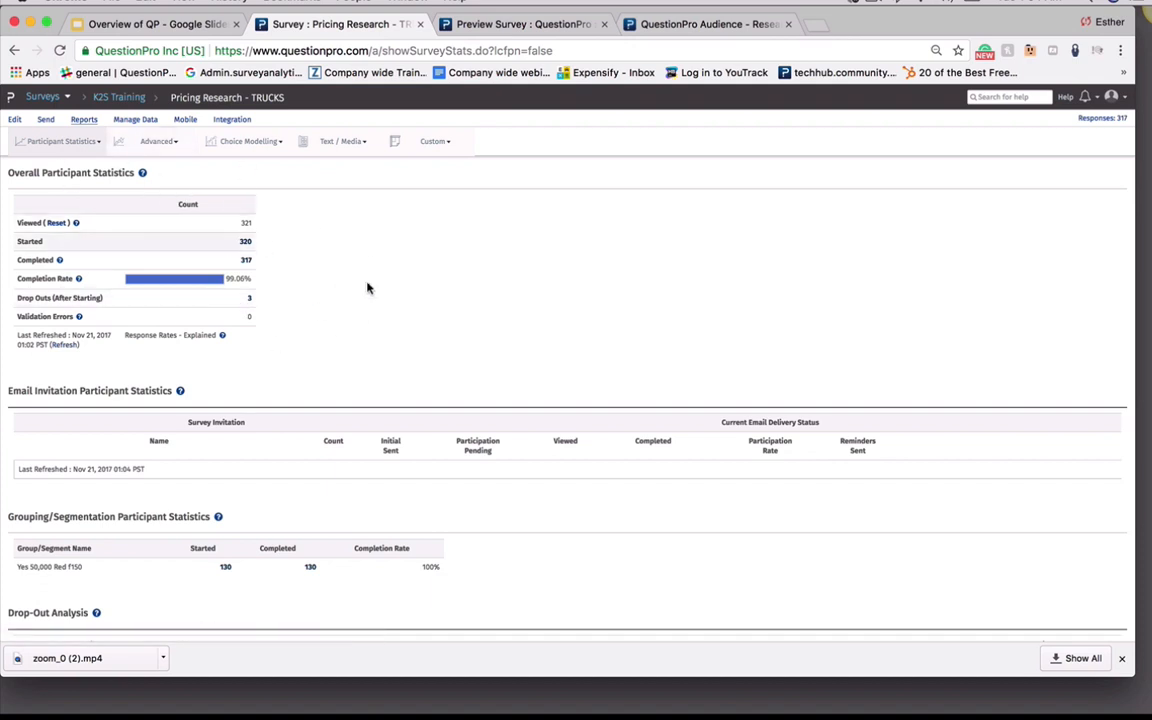
Open the completed responses in the response editor from the participant statistics
scroll(418, 322, "down", 1)
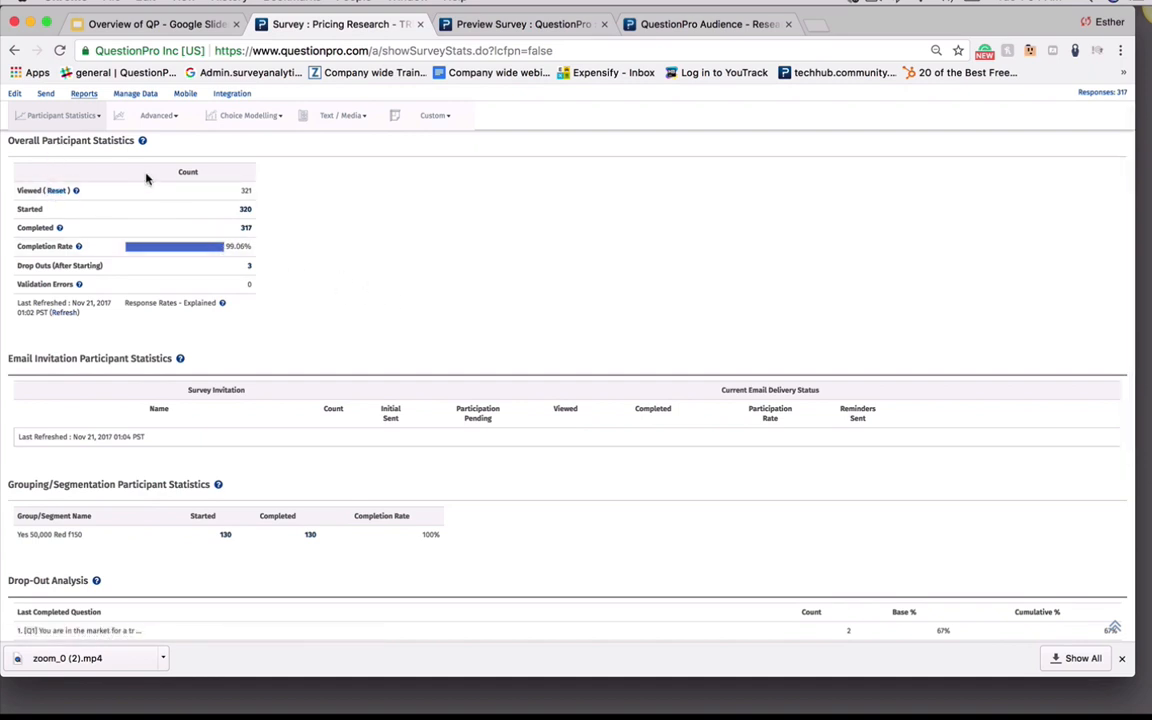
left_click(246, 228)
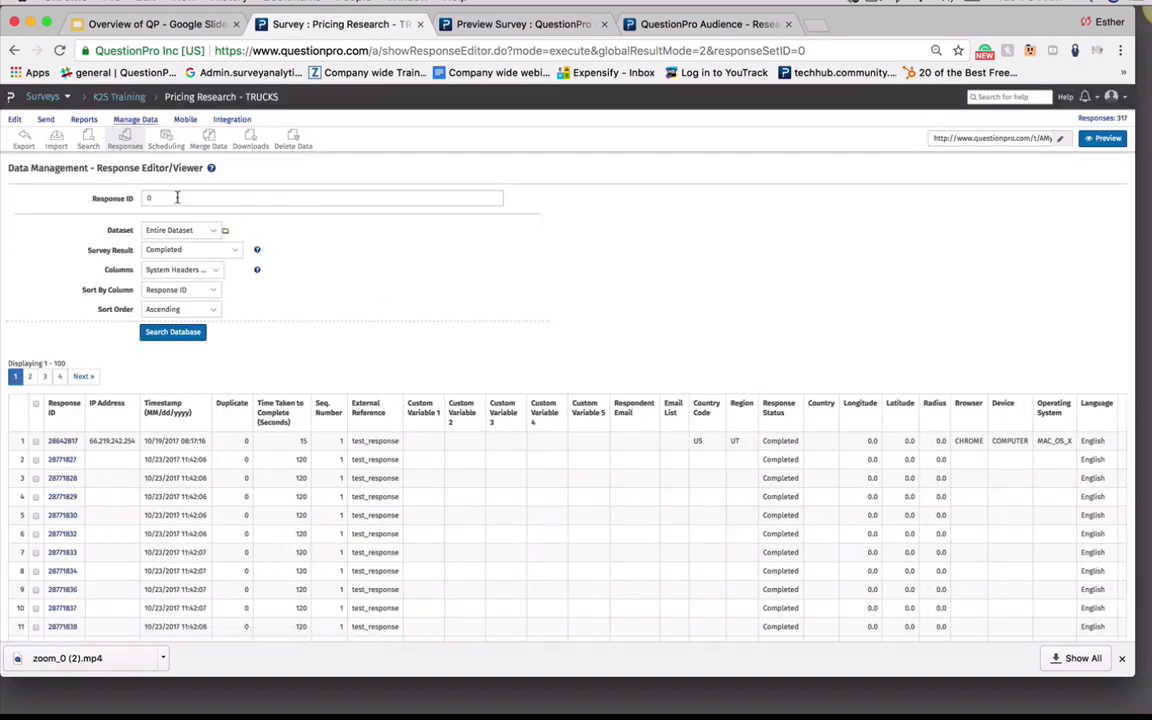
left_click(177, 197)
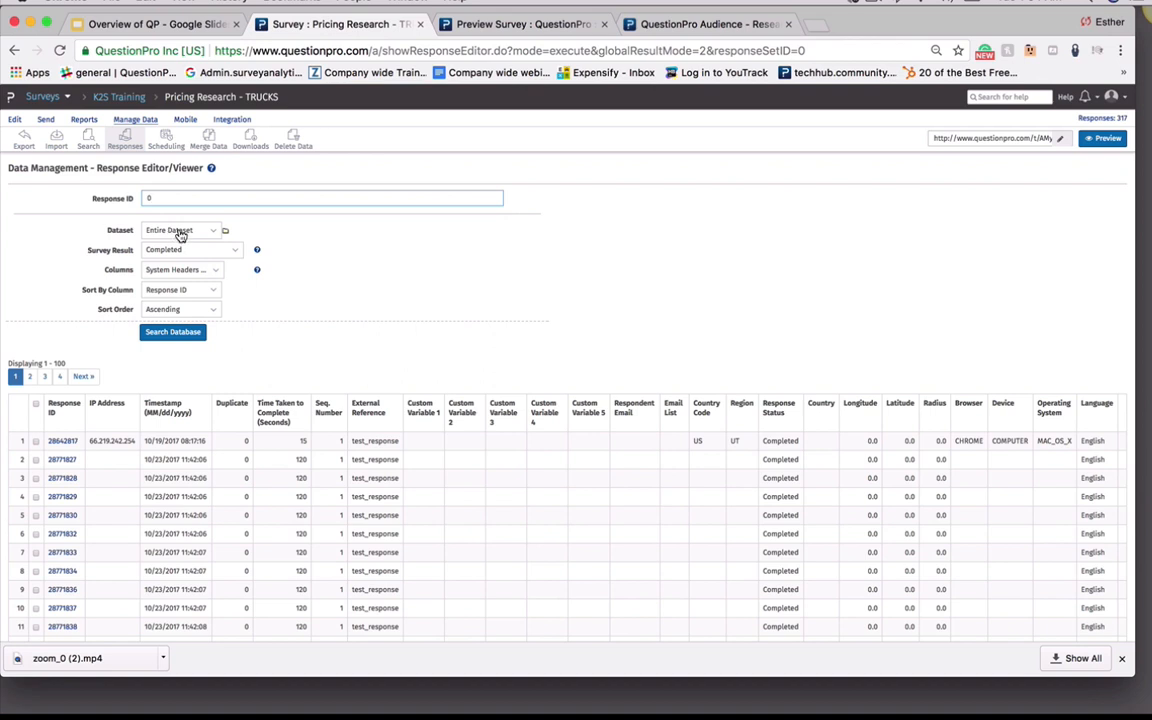
Review the response editor's Dataset, Survey Result, Columns and Sort Order options
left_click(181, 236)
left_click(182, 231)
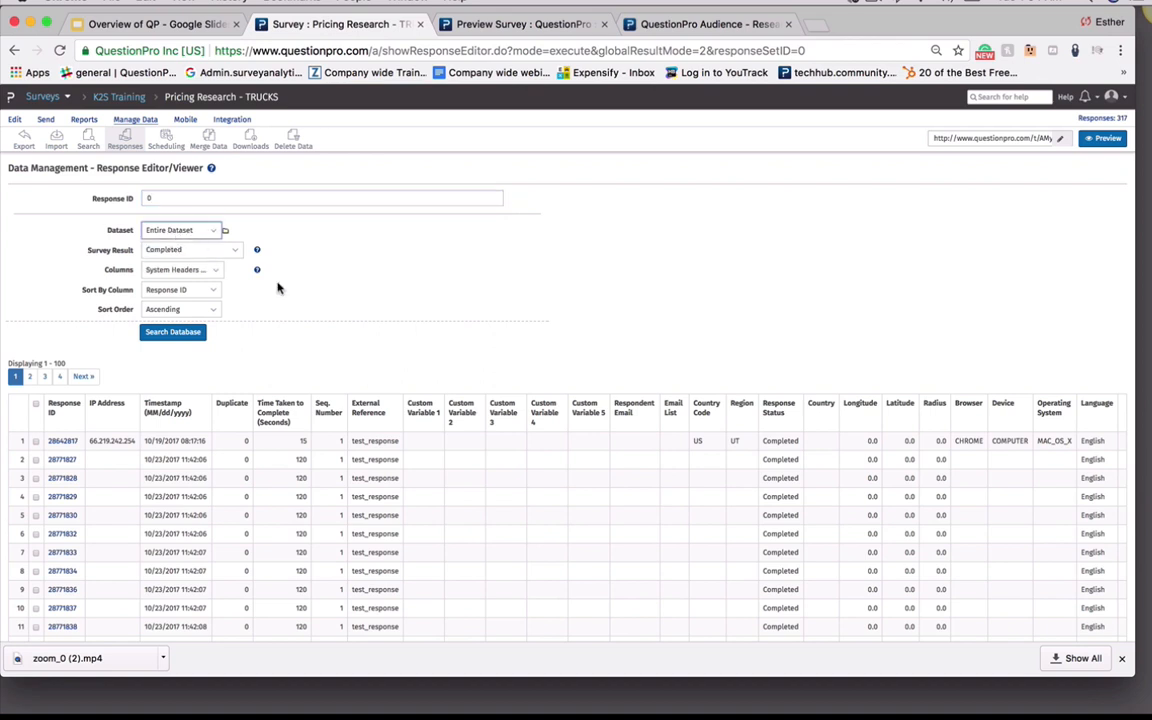
left_click(177, 253)
left_click(180, 250)
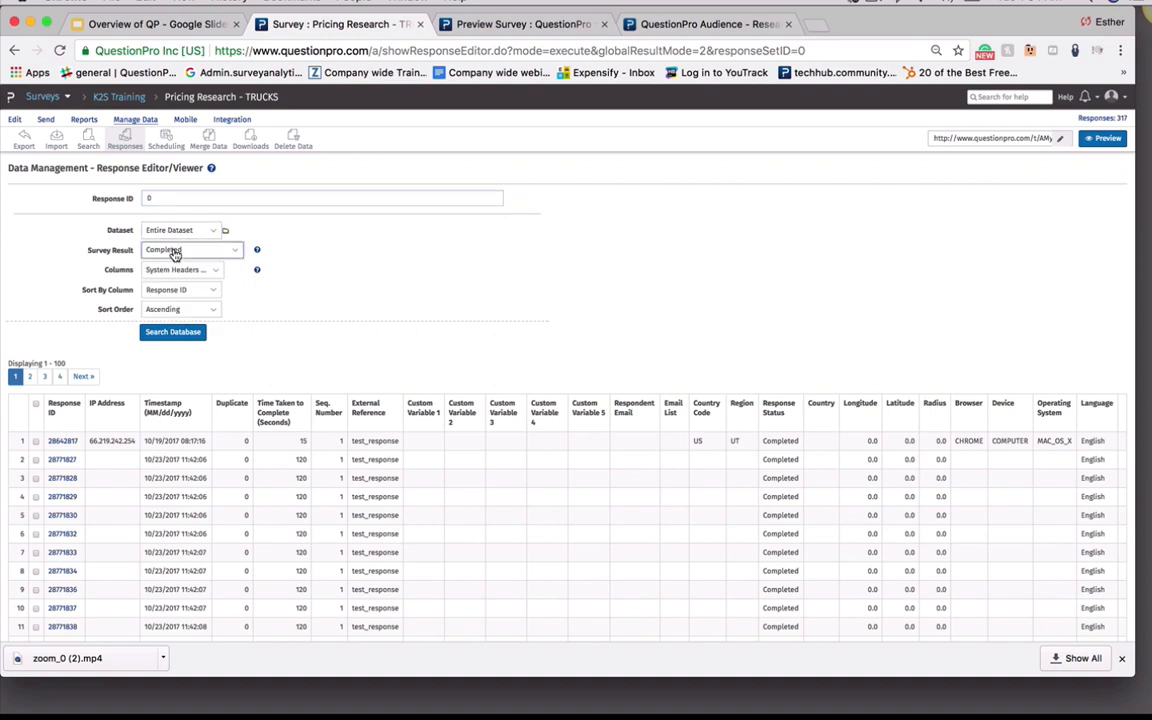
left_click(175, 270)
left_click(175, 271)
left_click(181, 271)
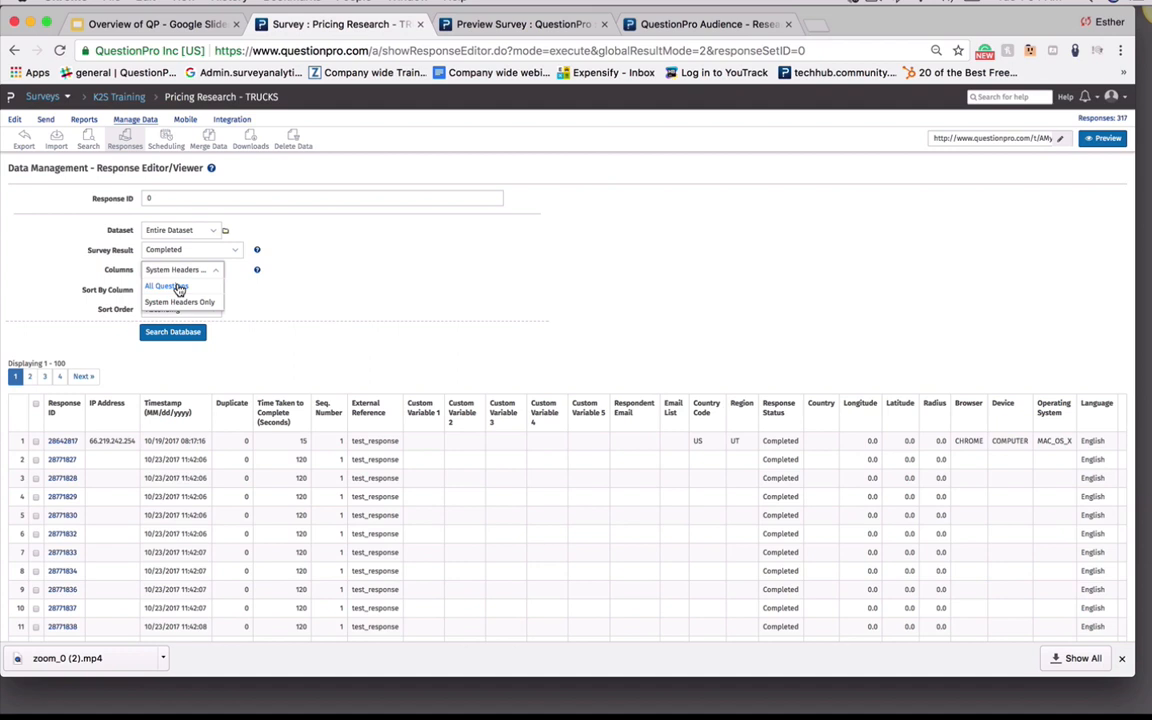
left_click(226, 298)
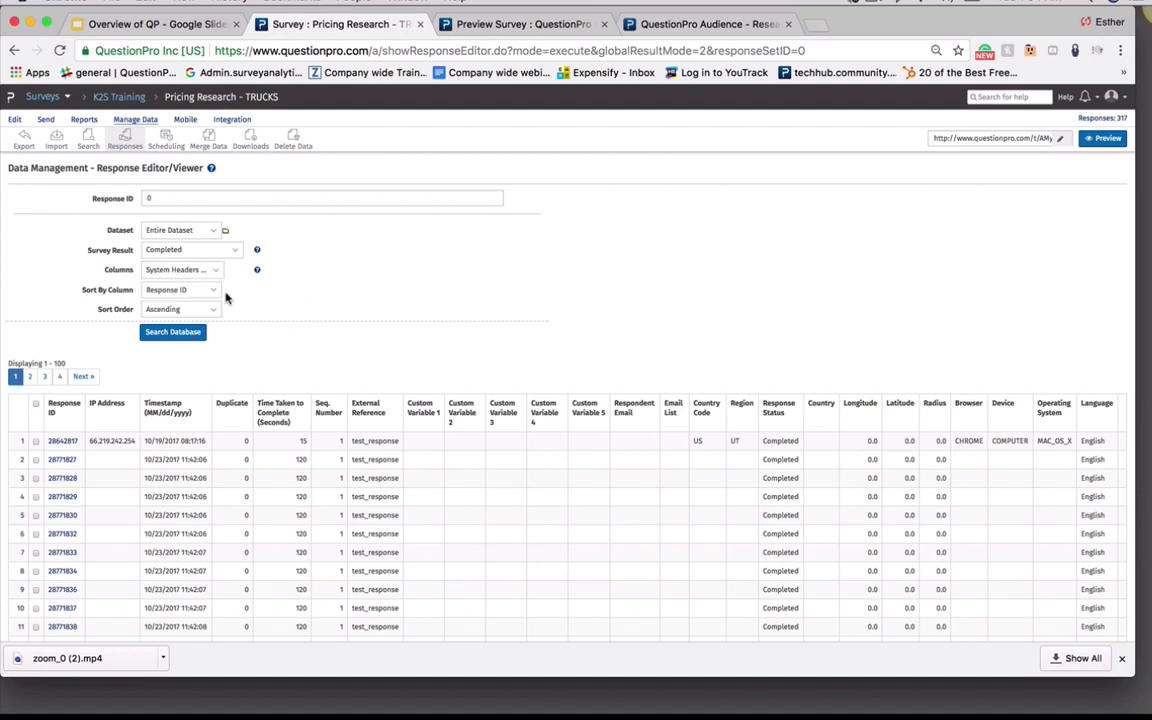
left_click(177, 310)
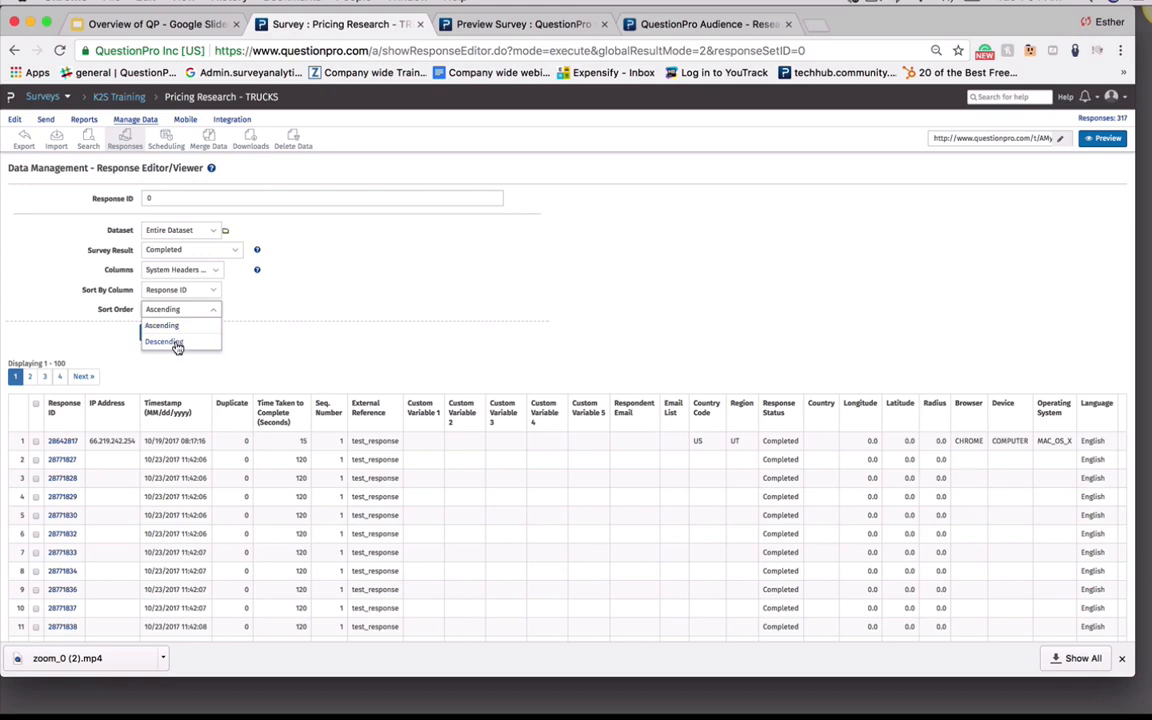
left_click(330, 306)
Open the first response's detail view, review it, and close it
scroll(226, 352, "down", 4)
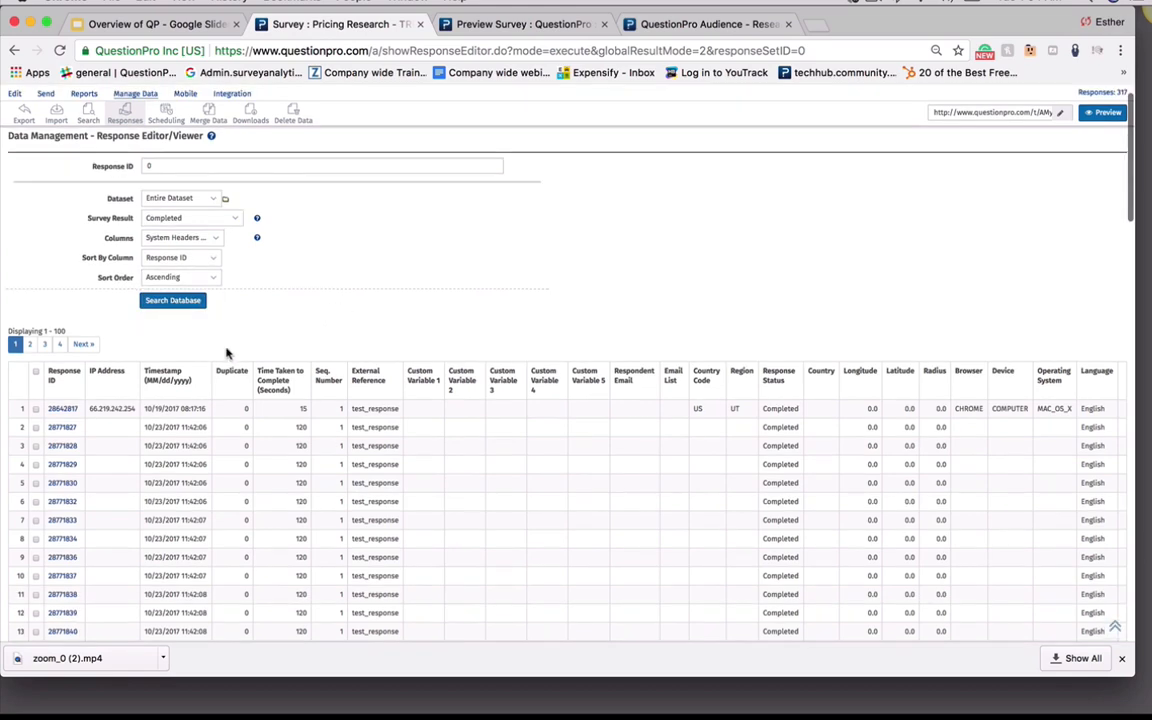
scroll(96, 319, "up", 4)
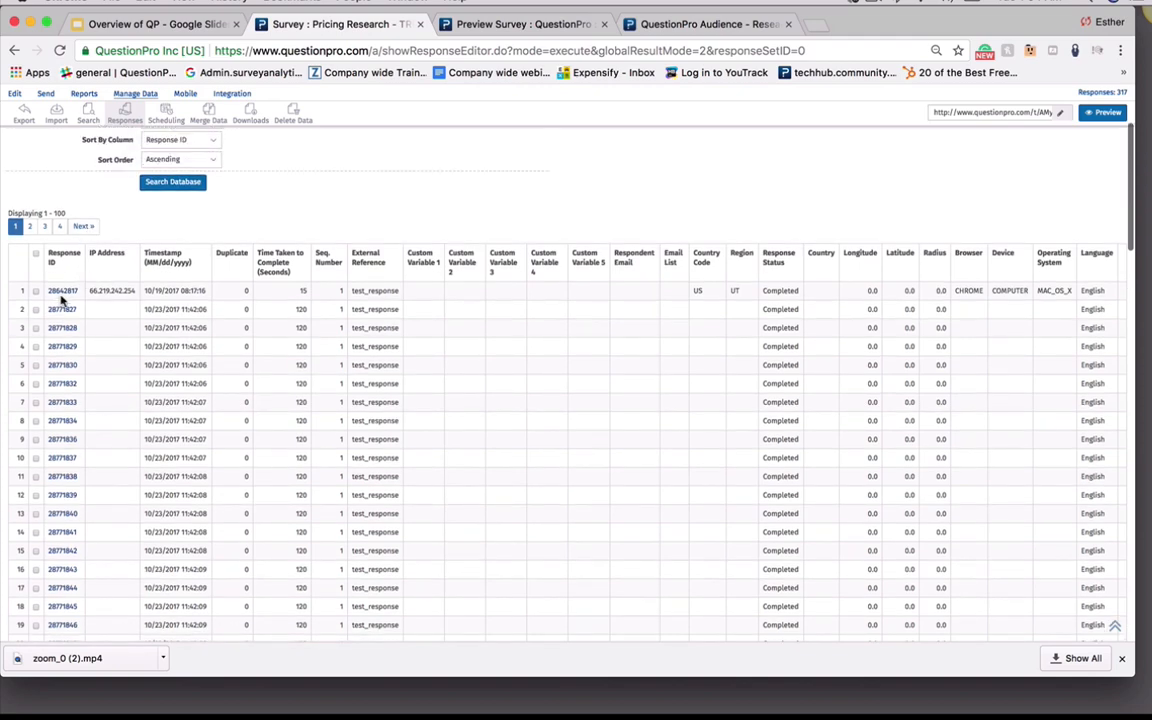
left_click(62, 291)
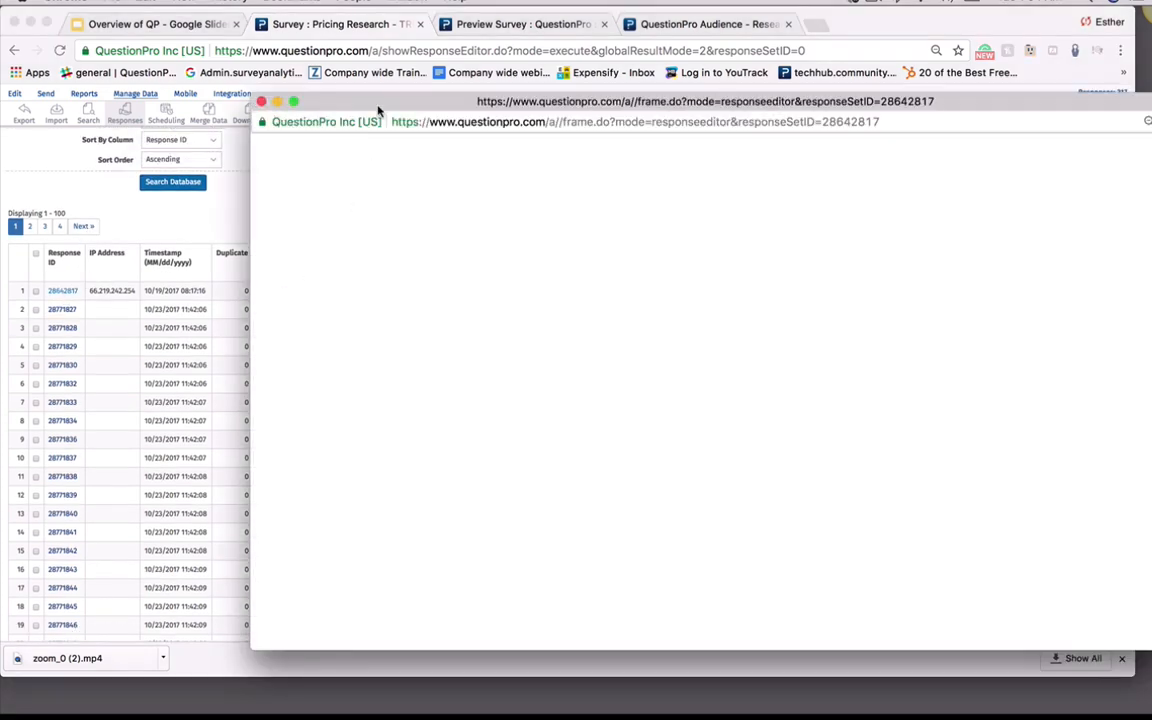
left_click_drag(408, 101, 279, 62)
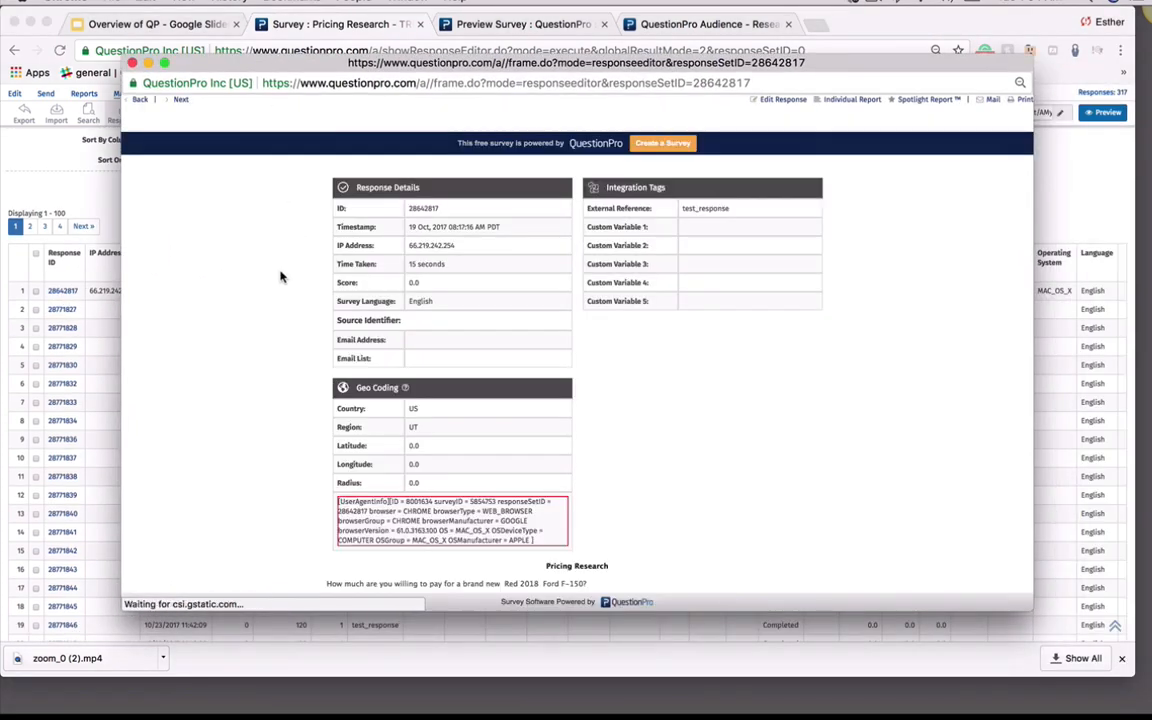
scroll(278, 309, "down", 1)
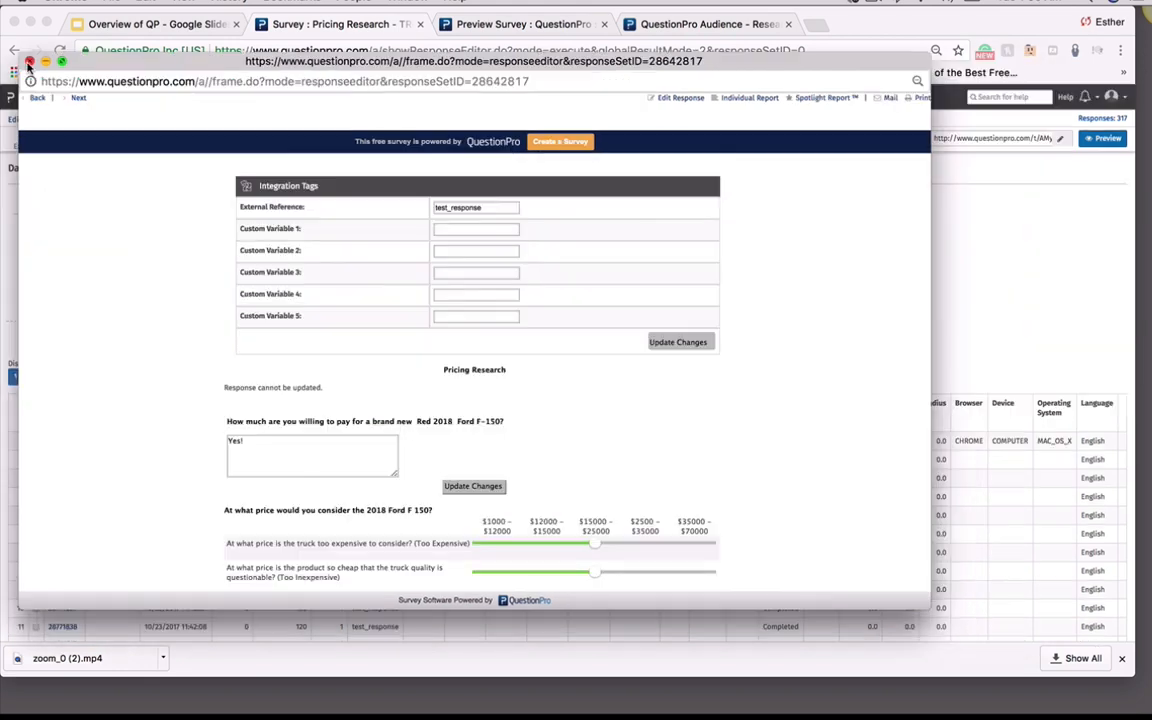
left_click(82, 265)
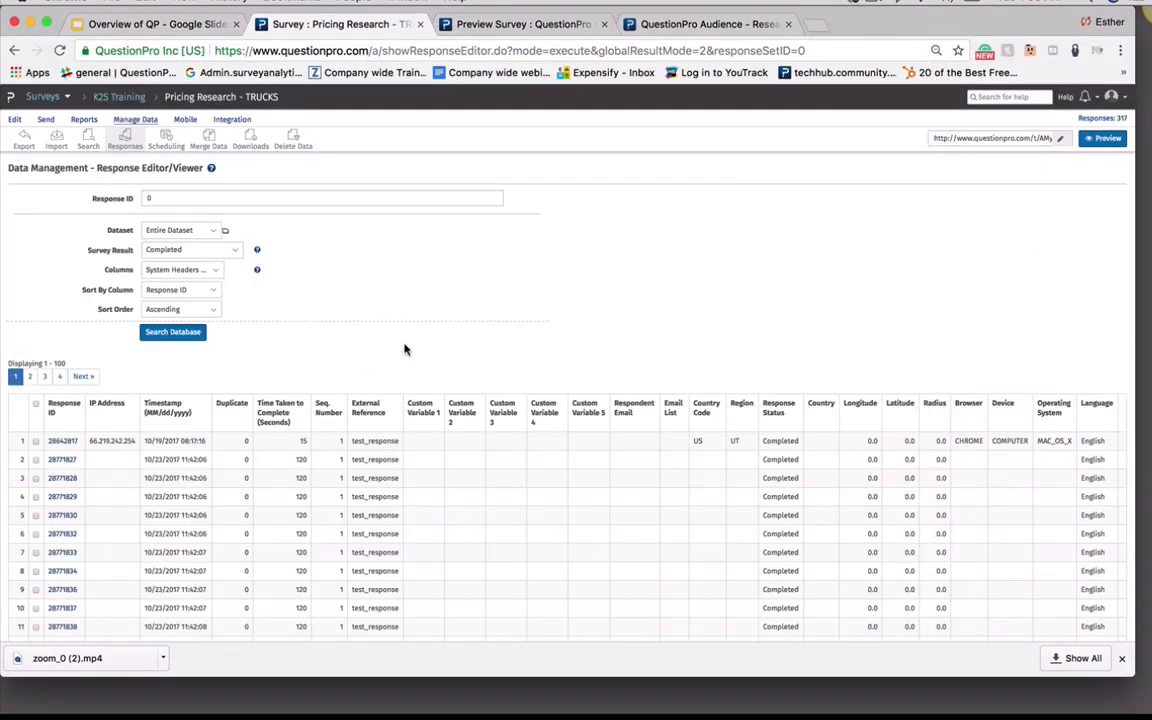
Return to the reports dashboard and browse the Advanced and Text / Media report menus
left_click(86, 121)
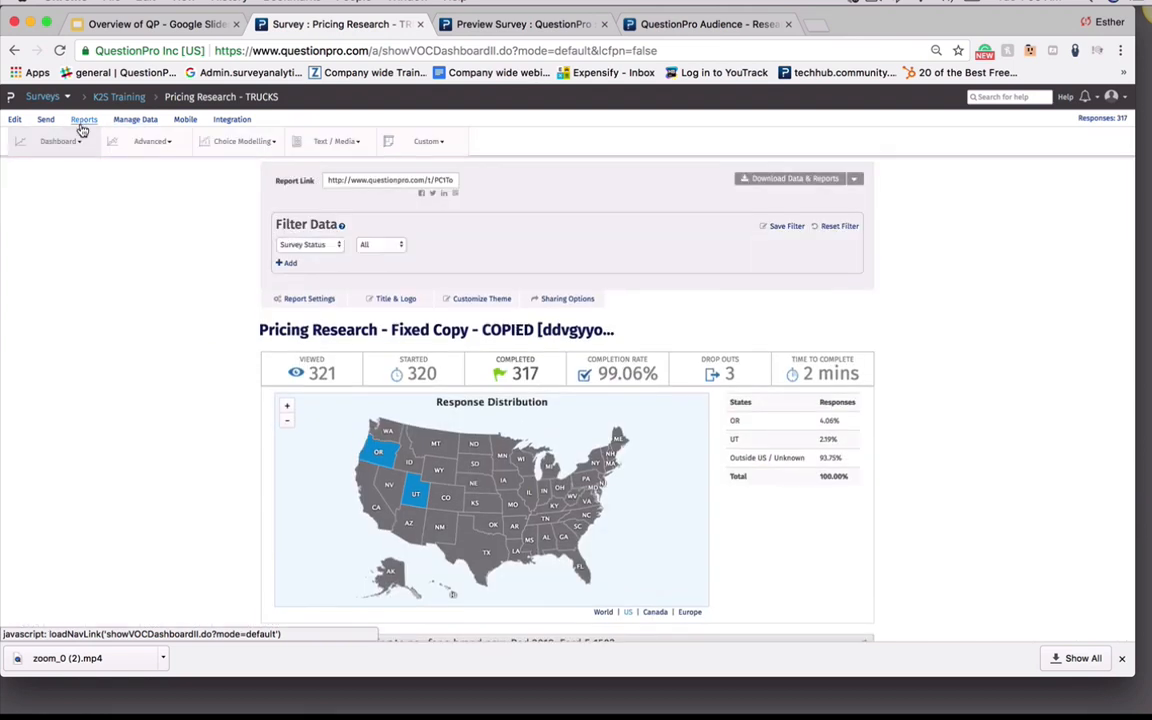
mouse_move(84, 145)
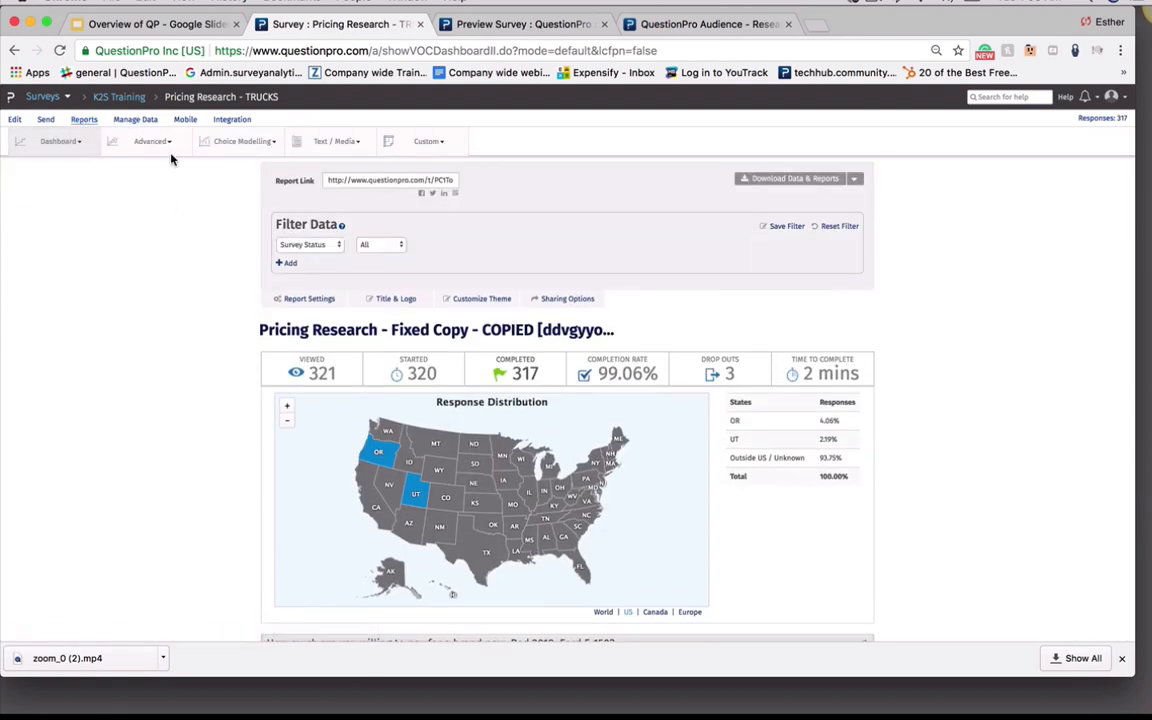
mouse_move(173, 149)
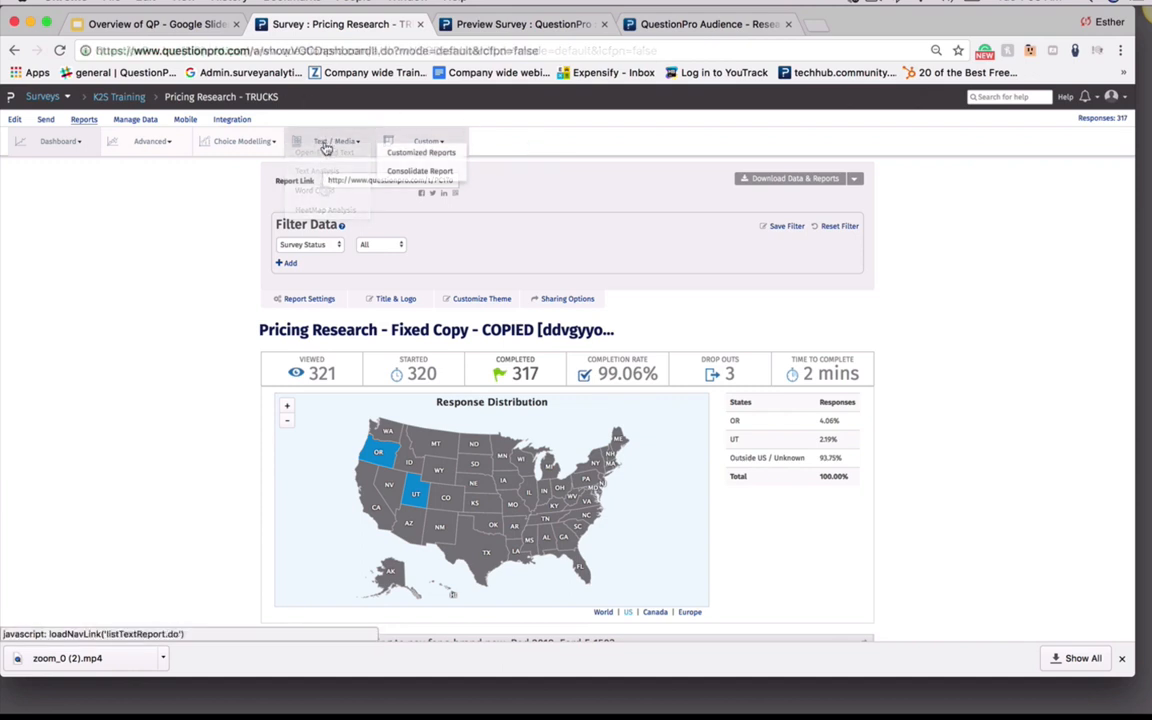
mouse_move(322, 146)
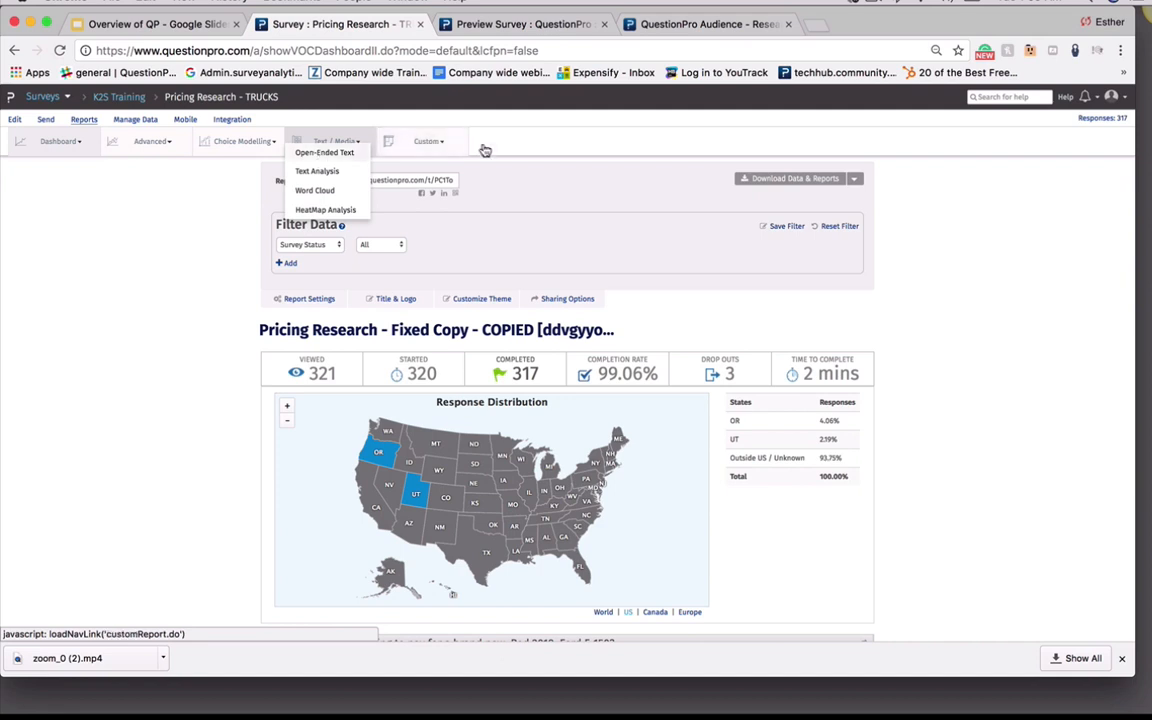
Open the Manage Data export page and review the Raw Data Export options and output file formats
left_click(418, 142)
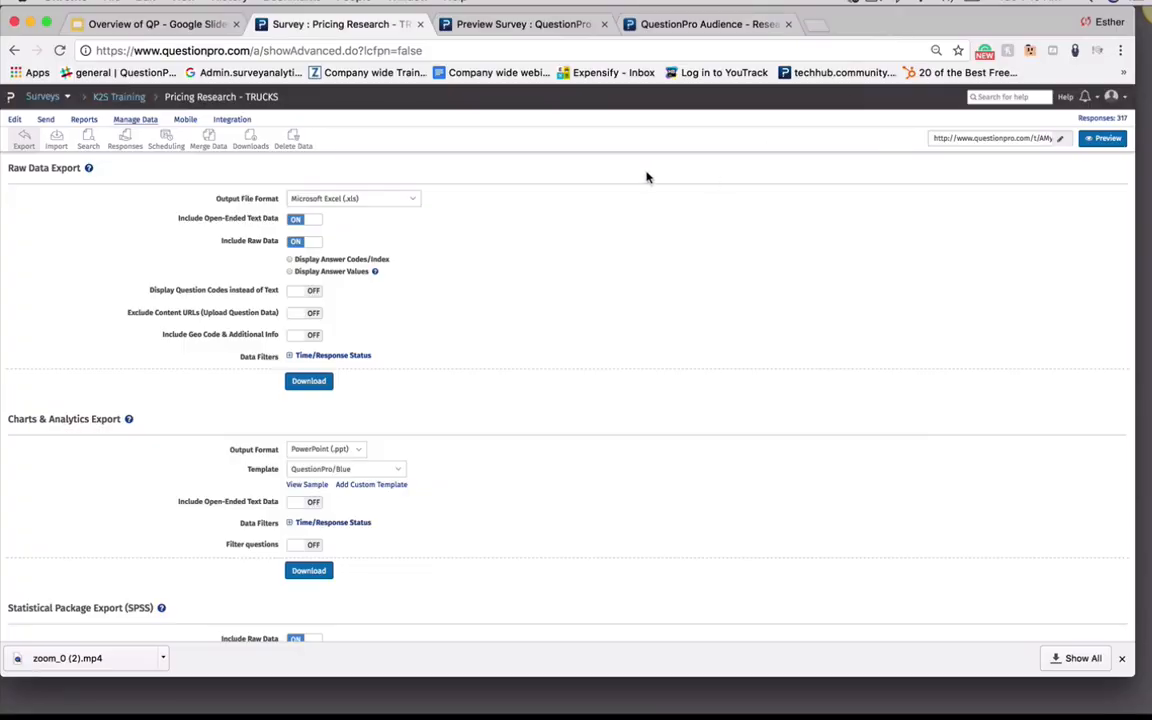
left_click(129, 122)
scroll(461, 432, "down", 1)
scroll(461, 432, "down", 8)
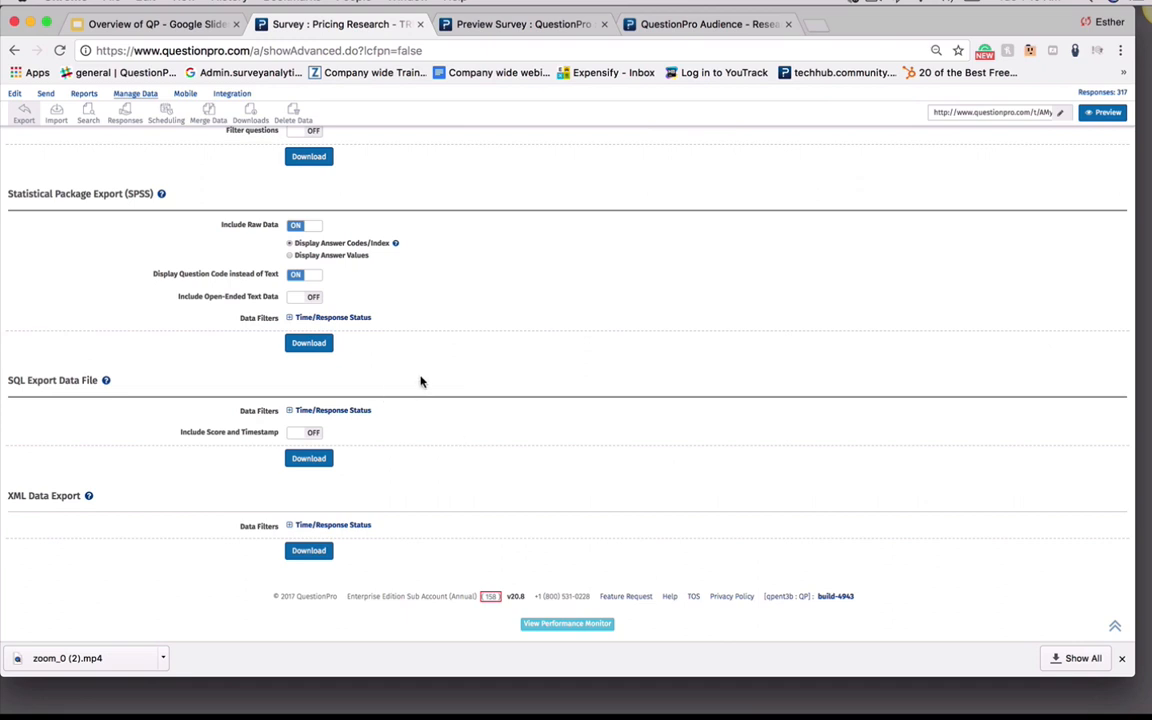
scroll(421, 381, "up", 9)
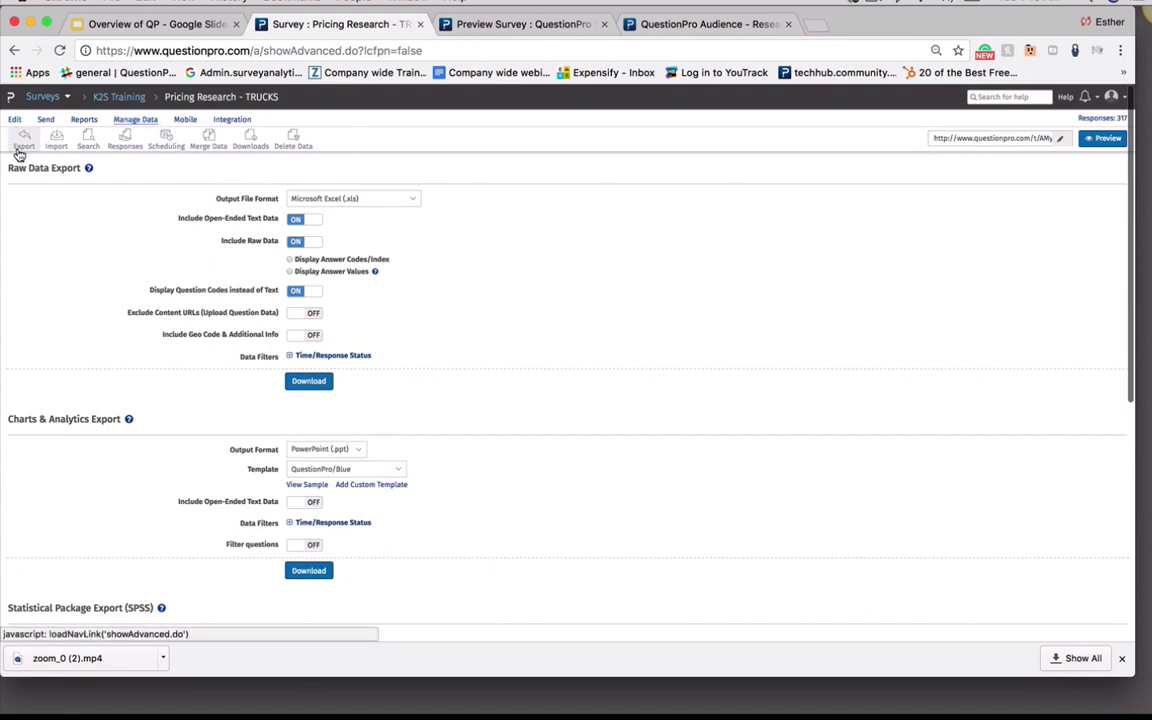
left_click(330, 199)
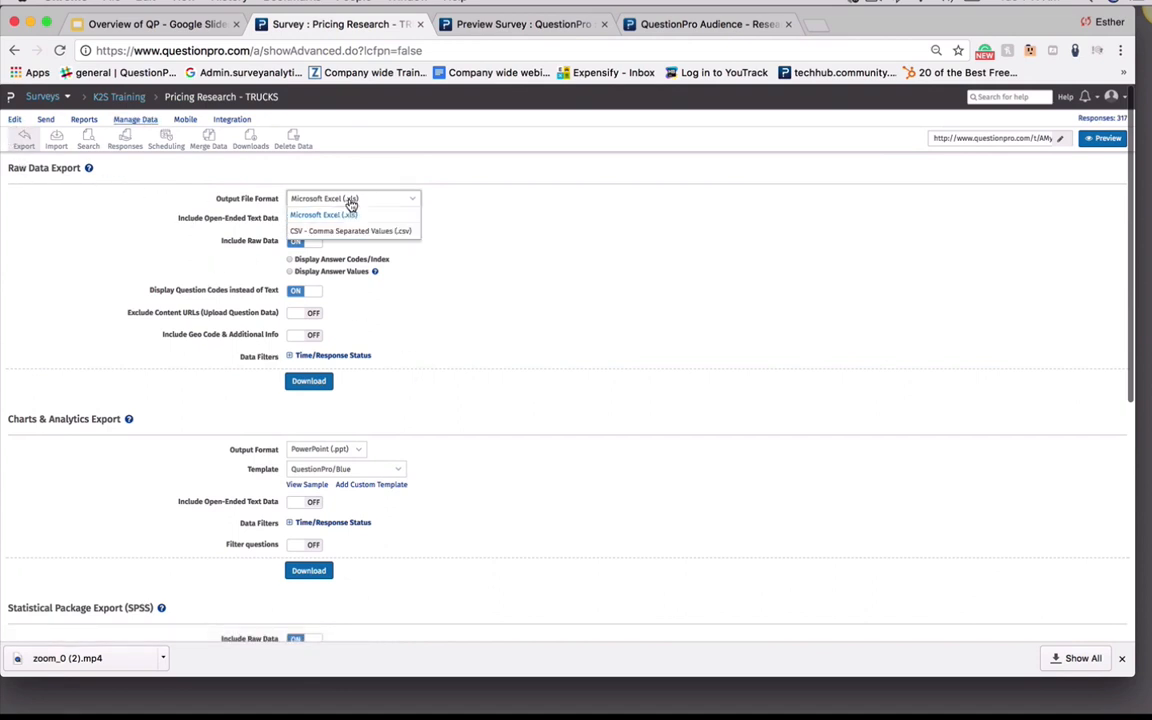
left_click(542, 368)
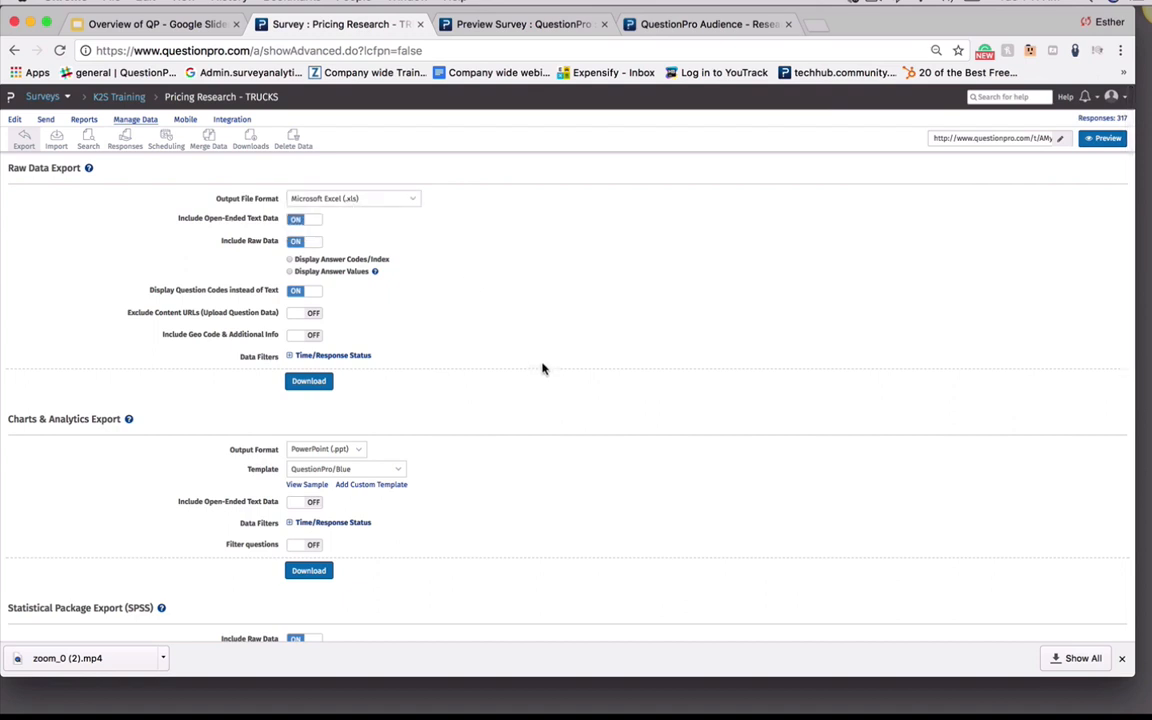
scroll(542, 368, "down", 3)
scroll(530, 366, "down", 3)
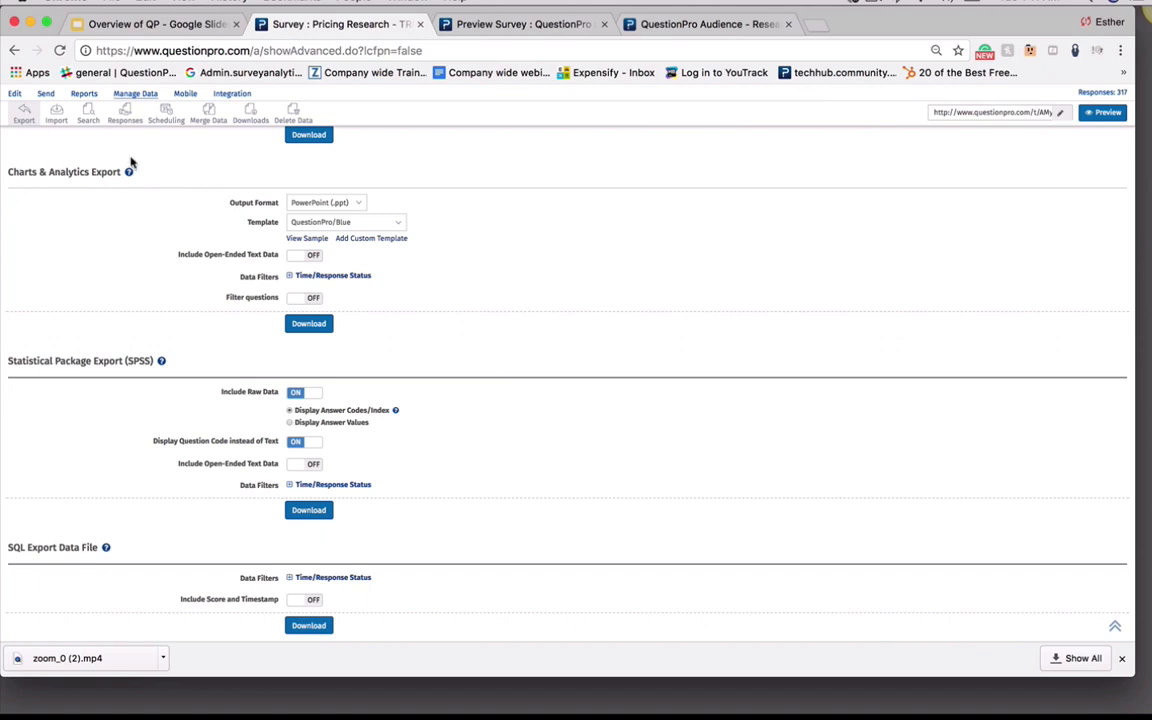
Review the Charts & Analytics, SPSS and SQL export options, including output formats and time/response status filters
left_click(316, 204)
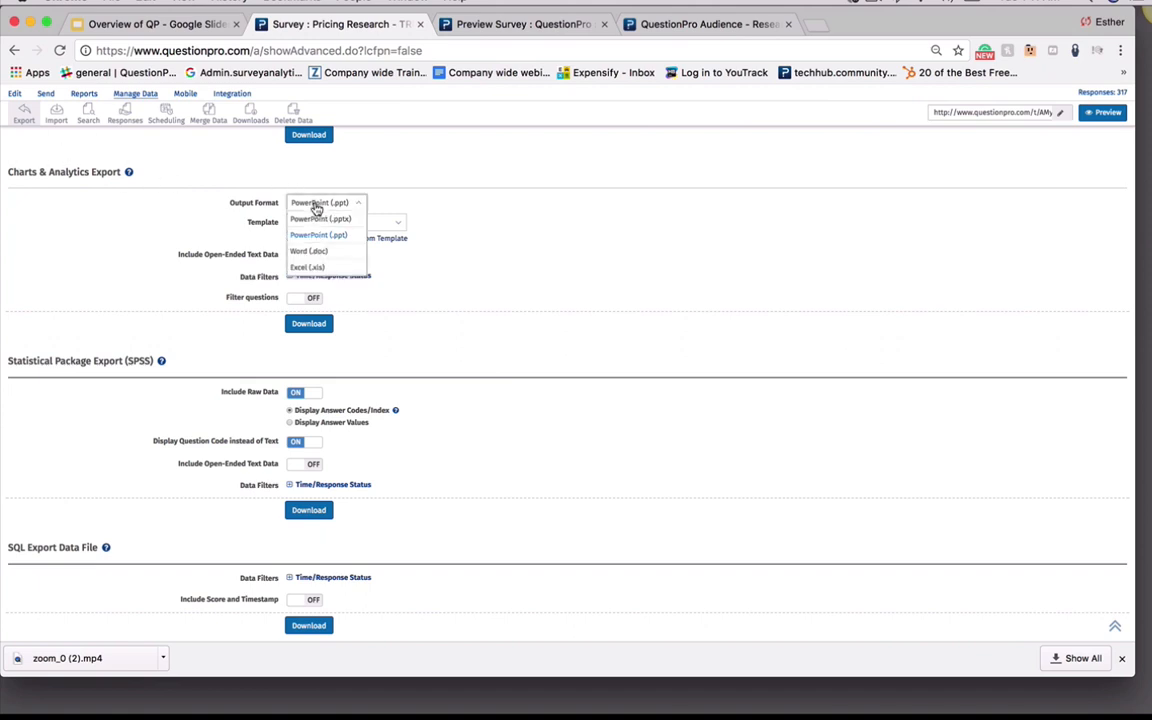
left_click(443, 324)
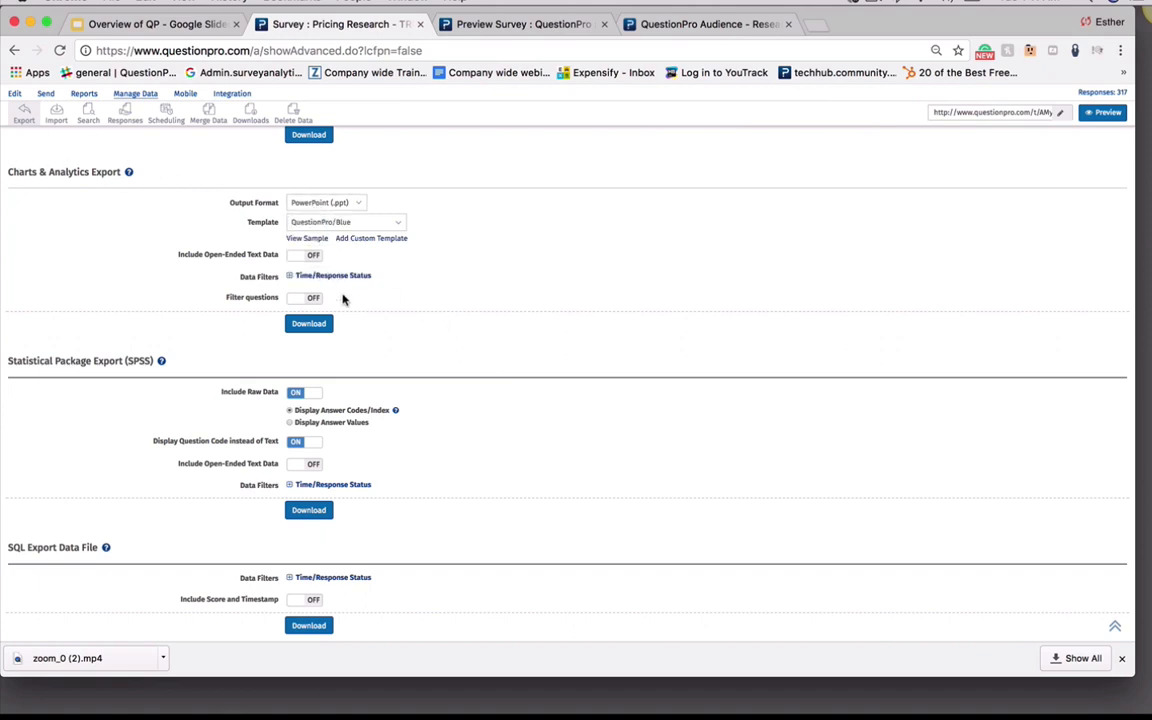
scroll(236, 360, "down", 5)
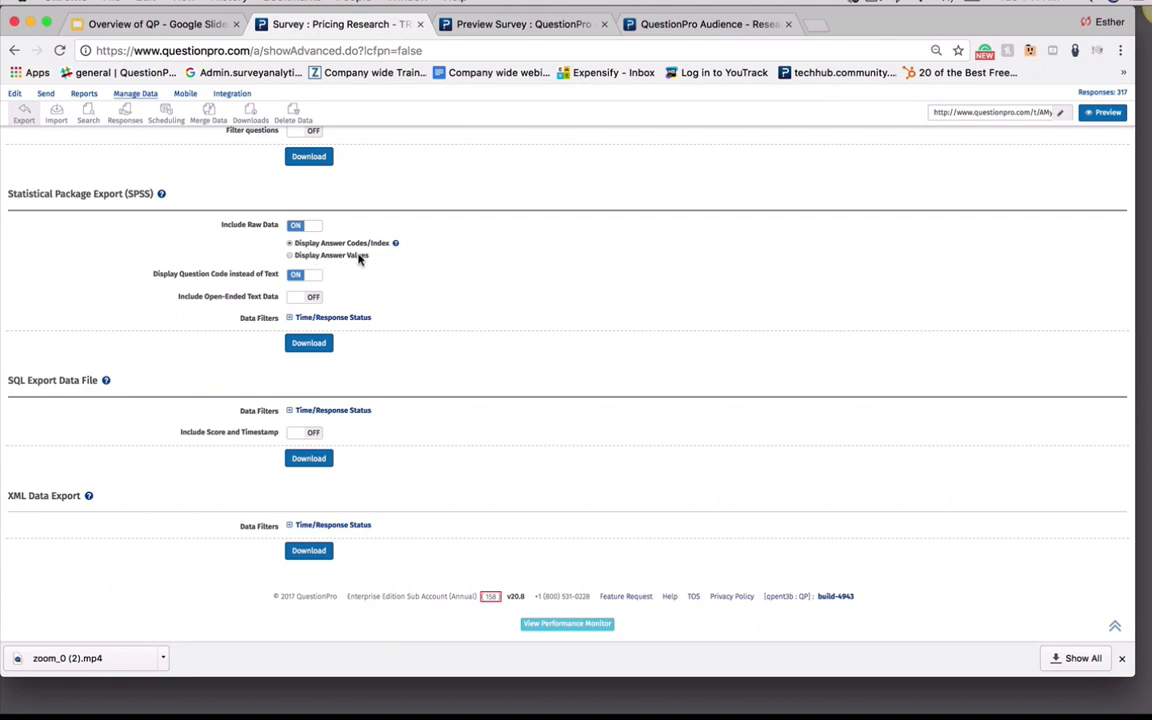
left_click(312, 299)
left_click(313, 299)
left_click(290, 412)
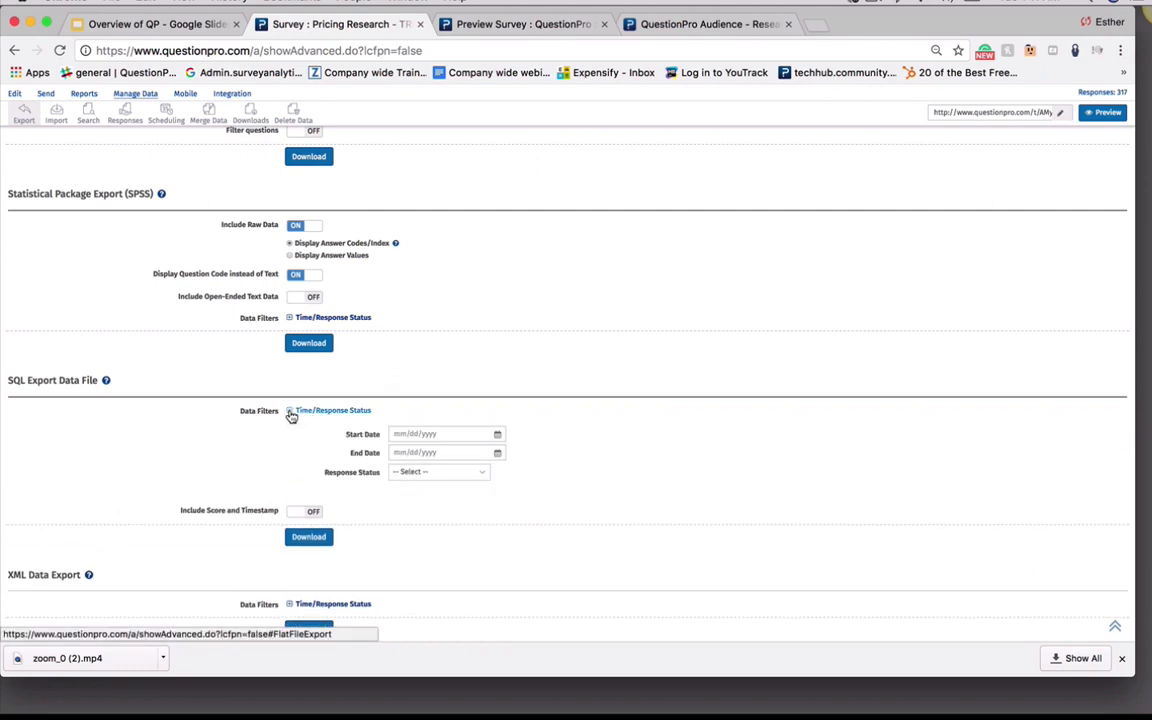
left_click(290, 412)
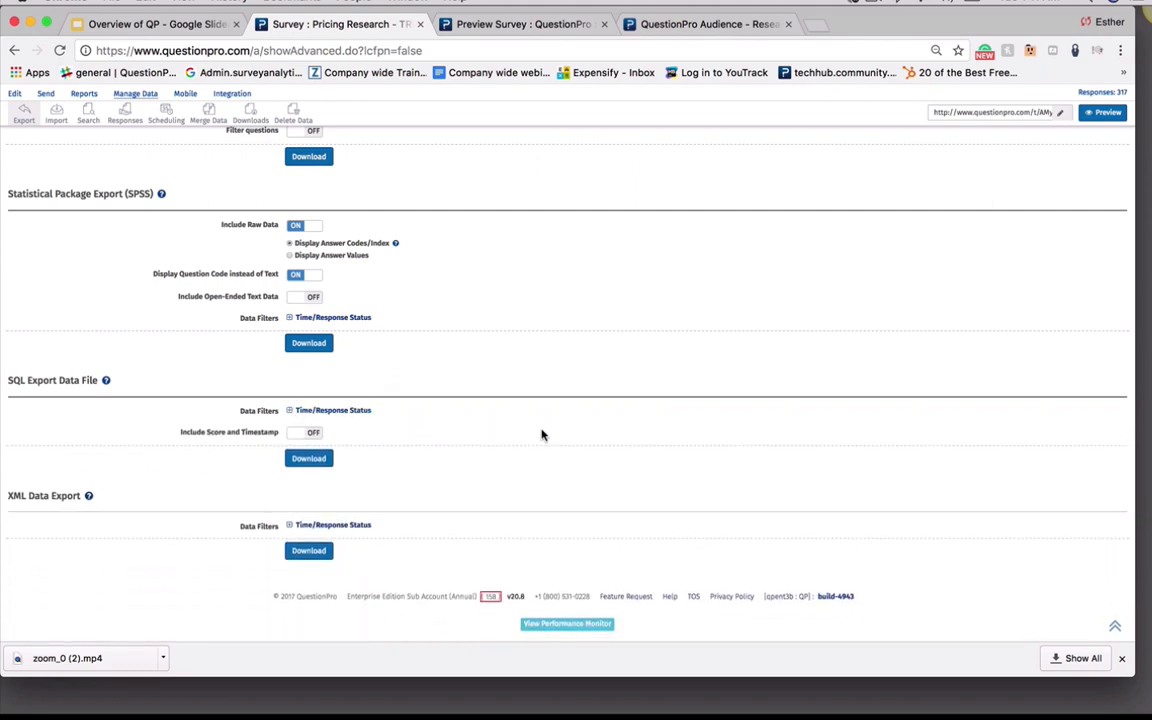
scroll(488, 347, "up", 10)
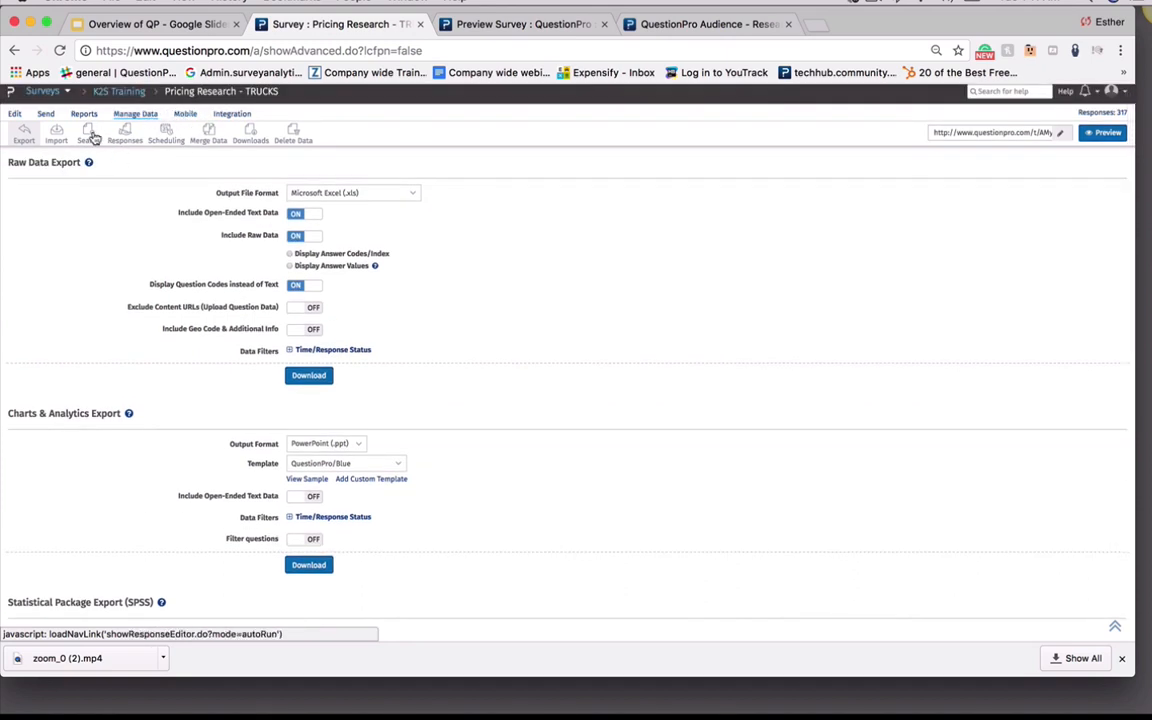
Browse the open-ended text search and ad-hoc query page, then the response editor/viewer list
left_click(58, 135)
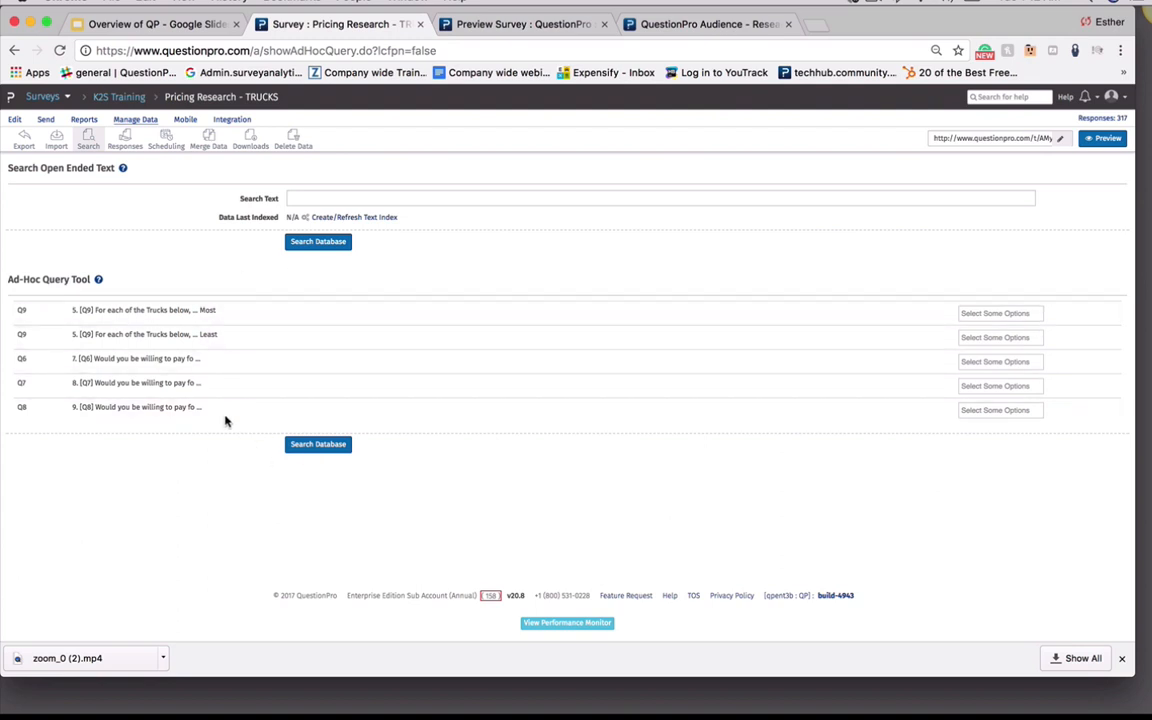
left_click(126, 139)
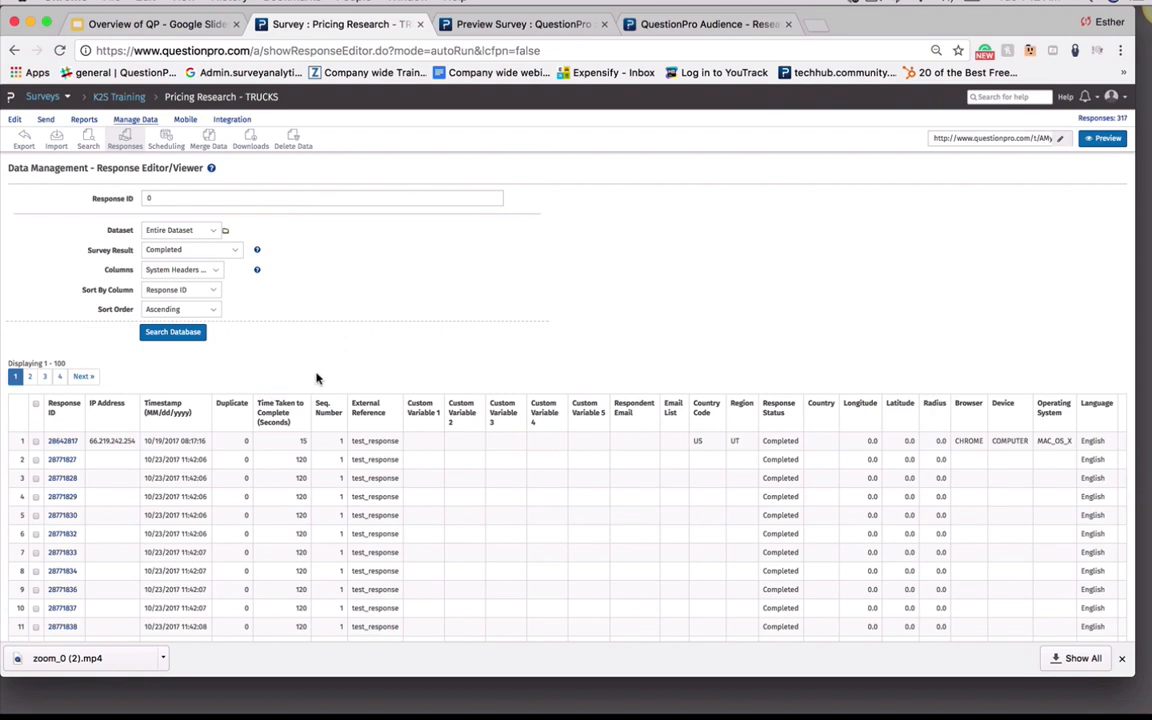
scroll(239, 401, "down", 3)
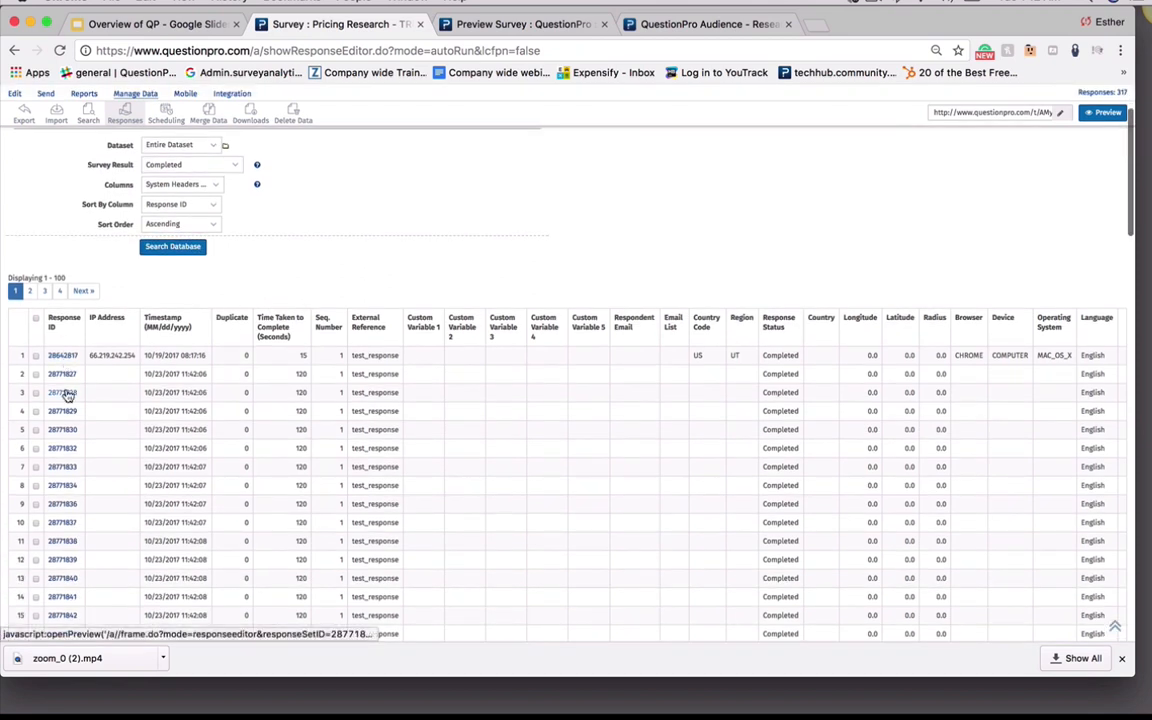
scroll(587, 235, "up", 1)
scroll(587, 235, "up", 1)
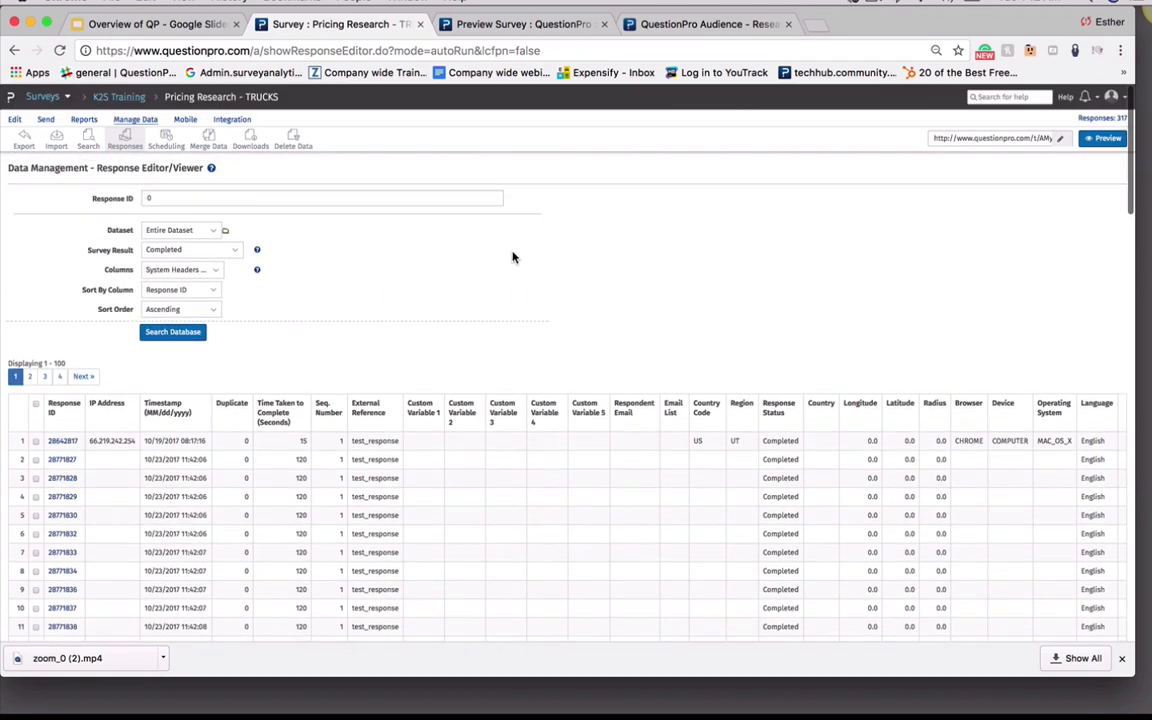
Start a new auto-scheduled report for the survey and name it test
left_click(165, 141)
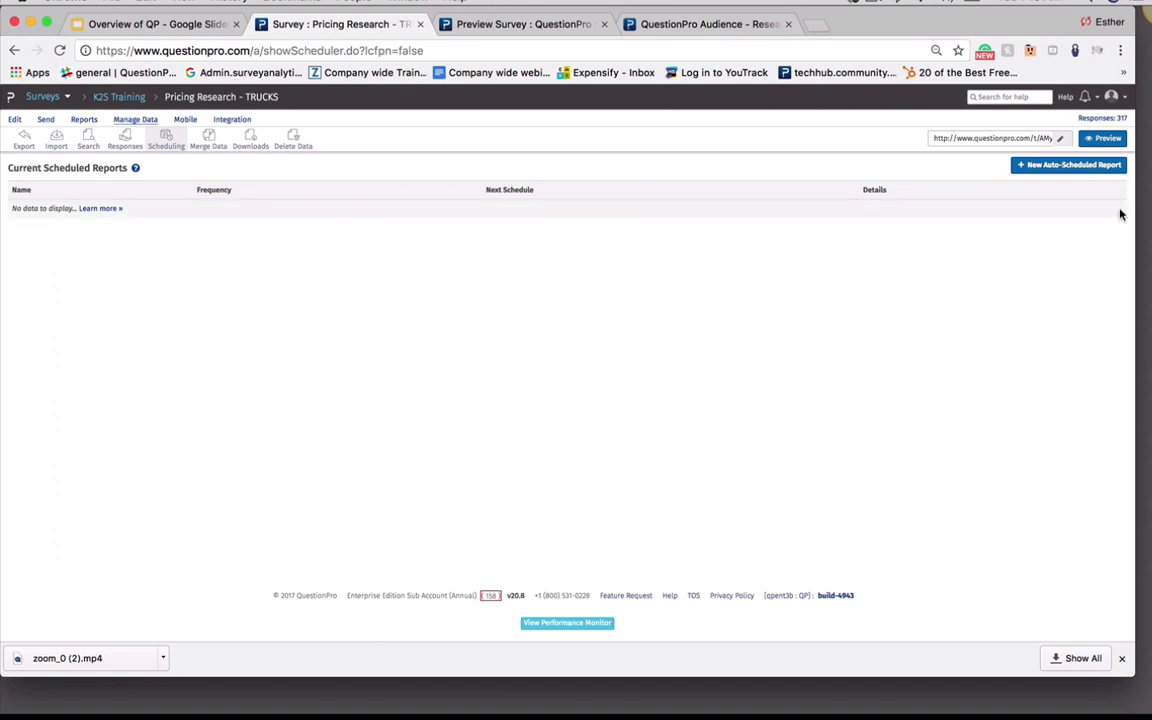
left_click(1068, 168)
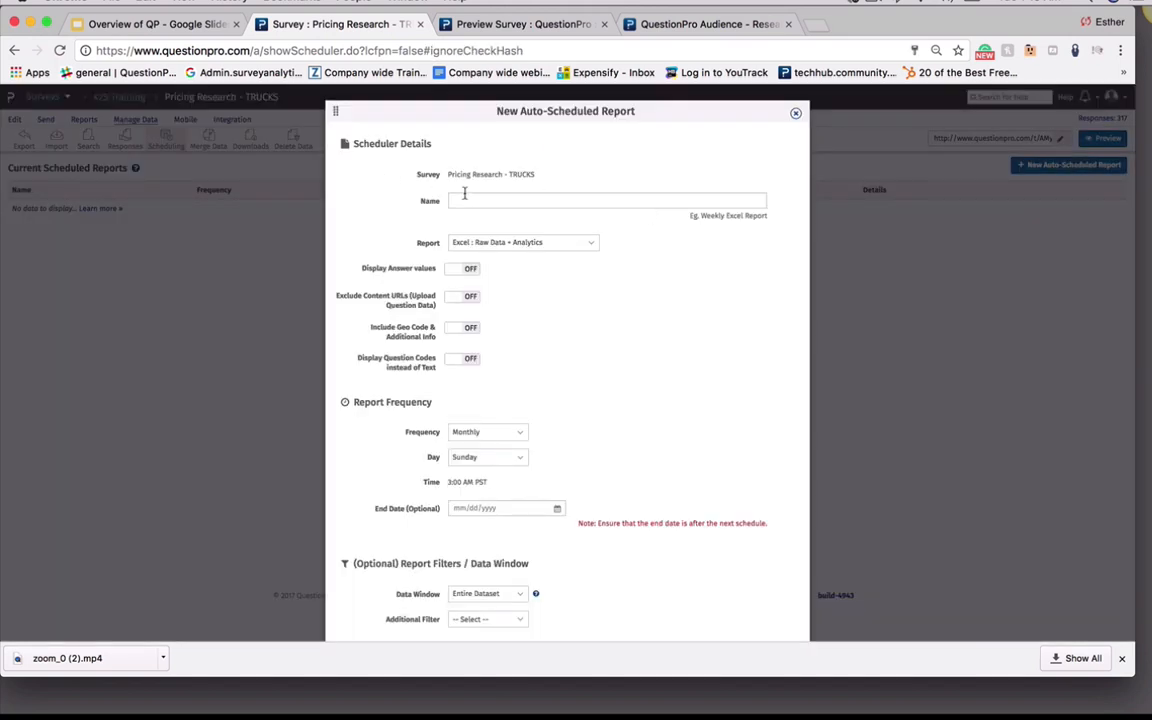
left_click(476, 201)
type("test")
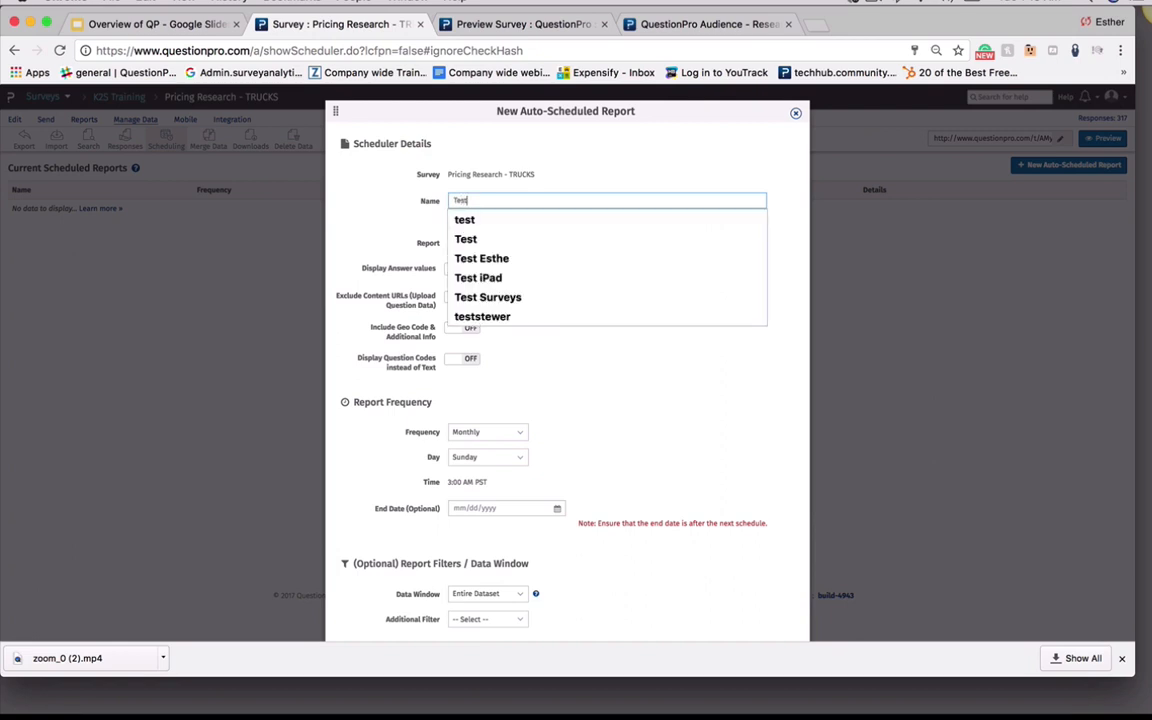
left_click(461, 222)
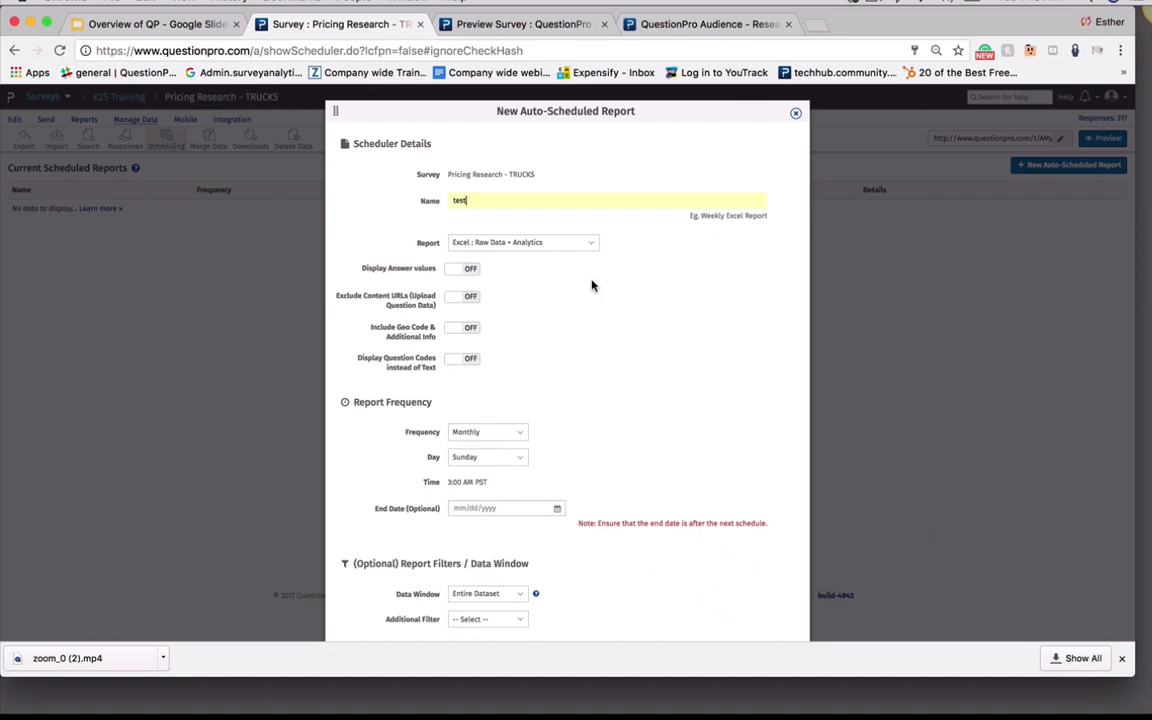
Review the scheduled report's report type, export toggles, frequency, time and end-date options
left_click(566, 249)
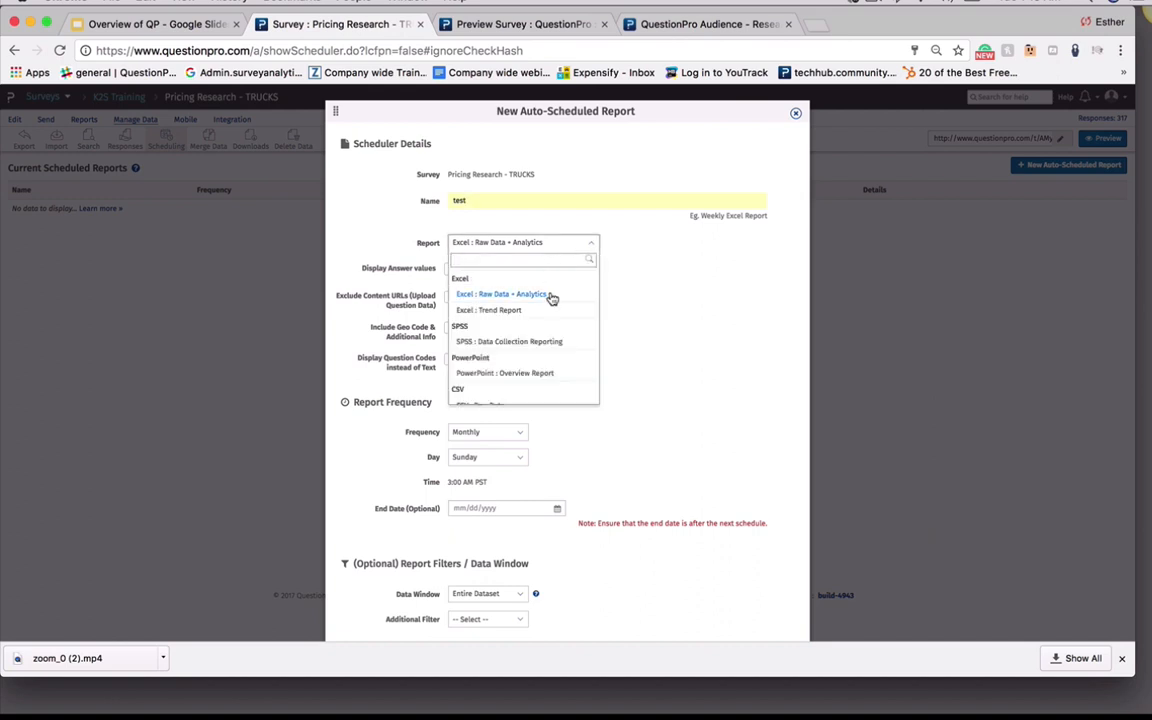
left_click(652, 330)
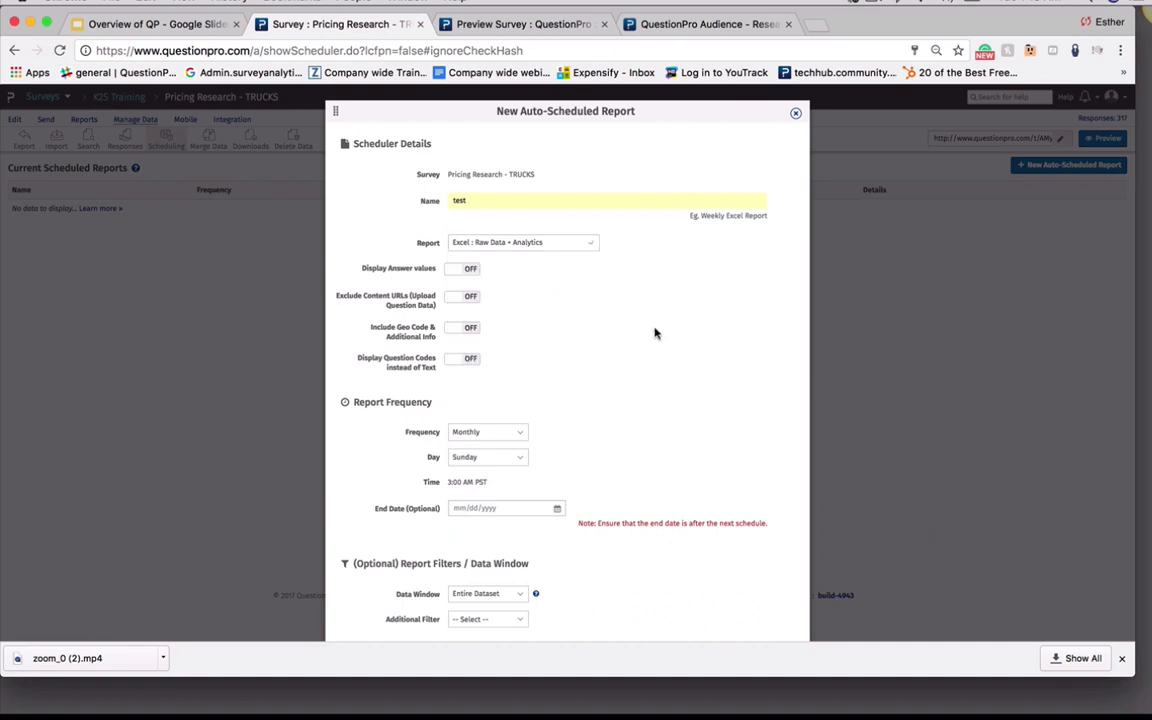
left_click(463, 270)
left_click(463, 270)
left_click(465, 297)
left_click(465, 297)
scroll(550, 340, "down", 5)
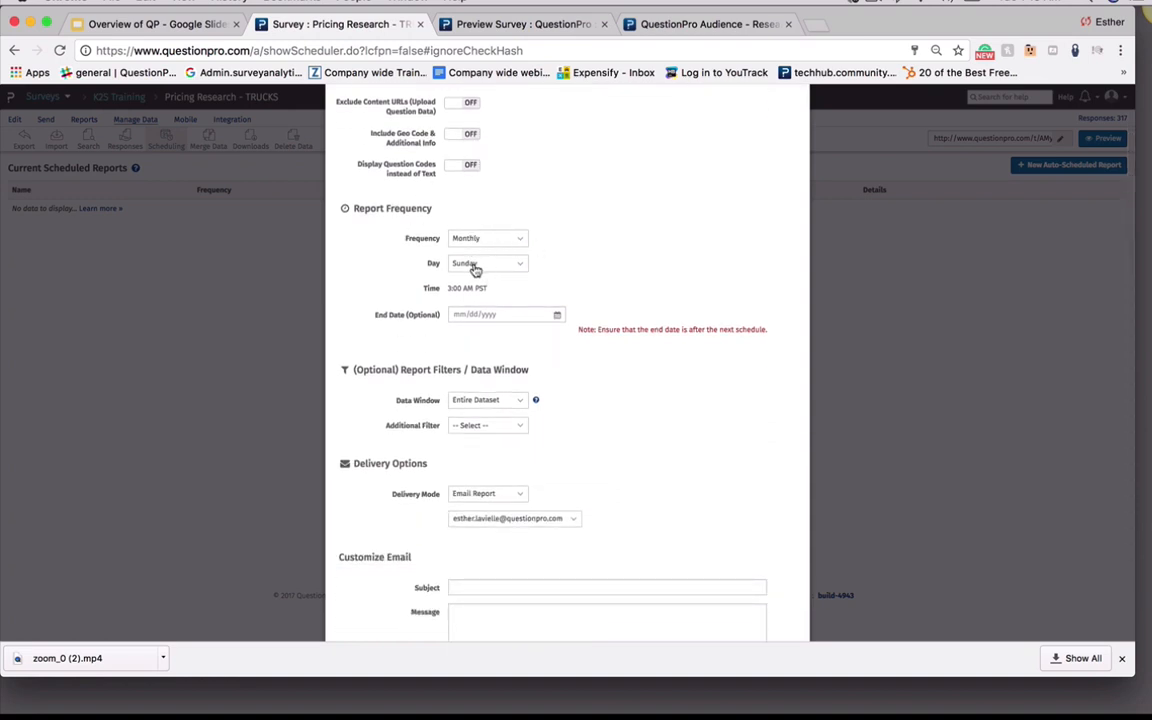
scroll(500, 277, "down", 2)
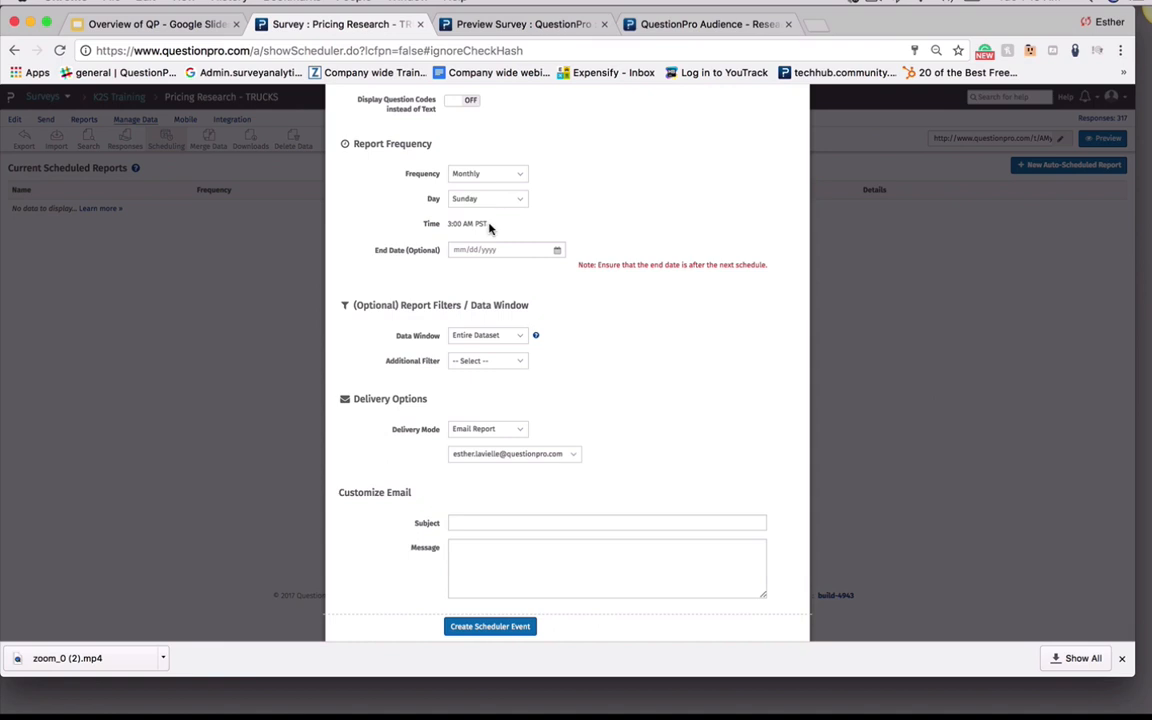
left_click_drag(488, 225, 437, 227)
left_click(560, 205)
scroll(638, 314, "down", 1)
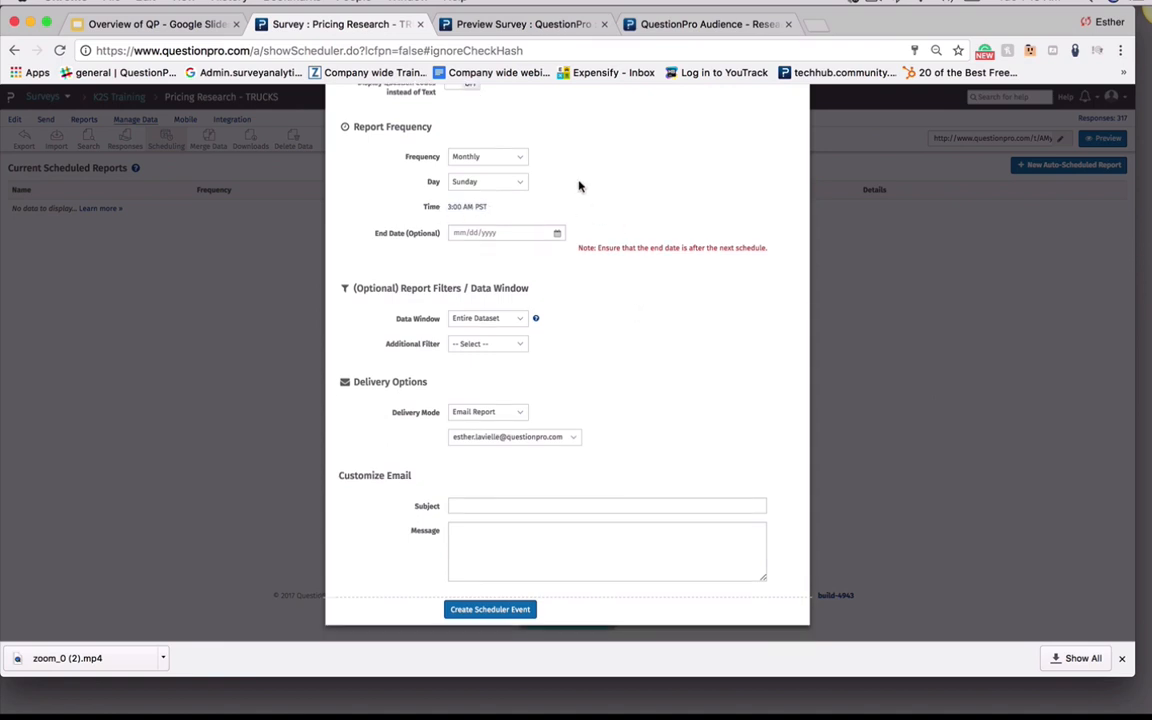
left_click(532, 231)
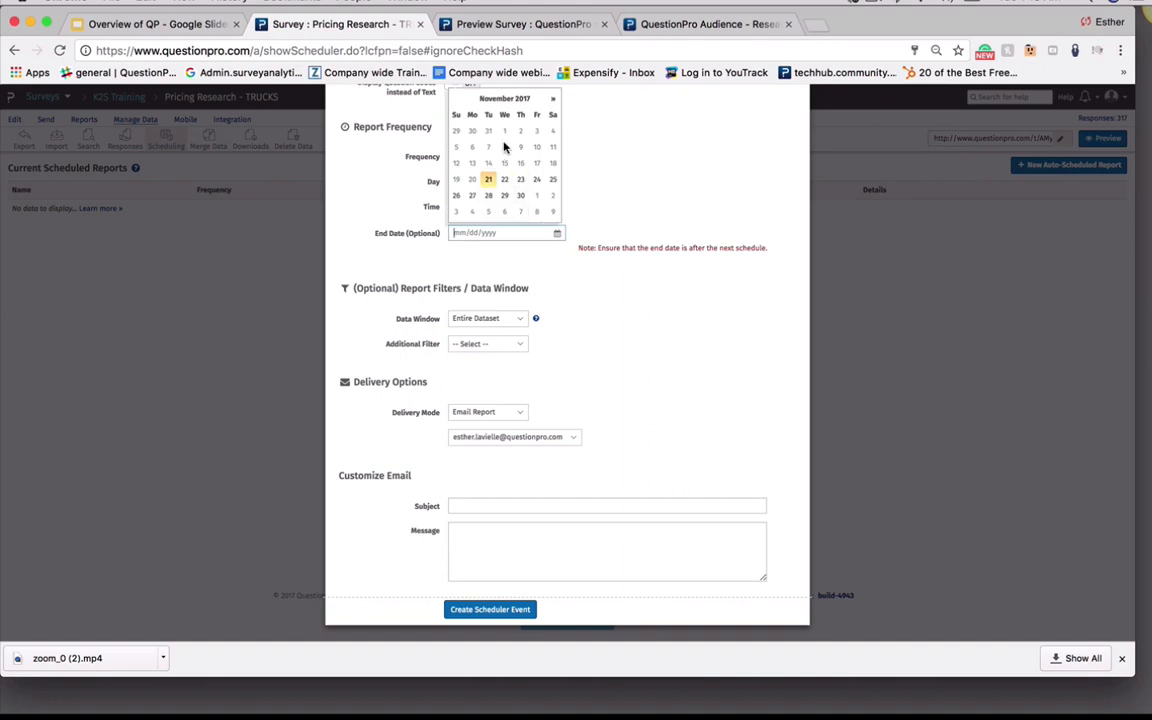
left_click(580, 311)
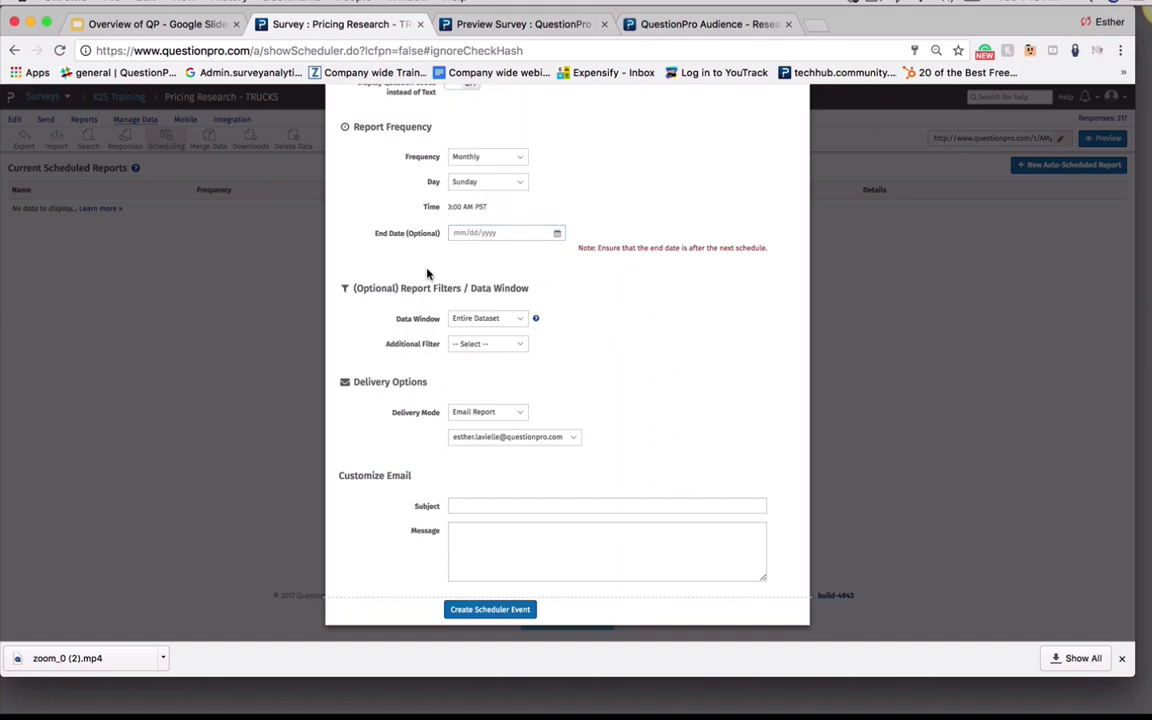
Check the data window, filter, delivery mode and email fields, then create the scheduler event
left_click(471, 320)
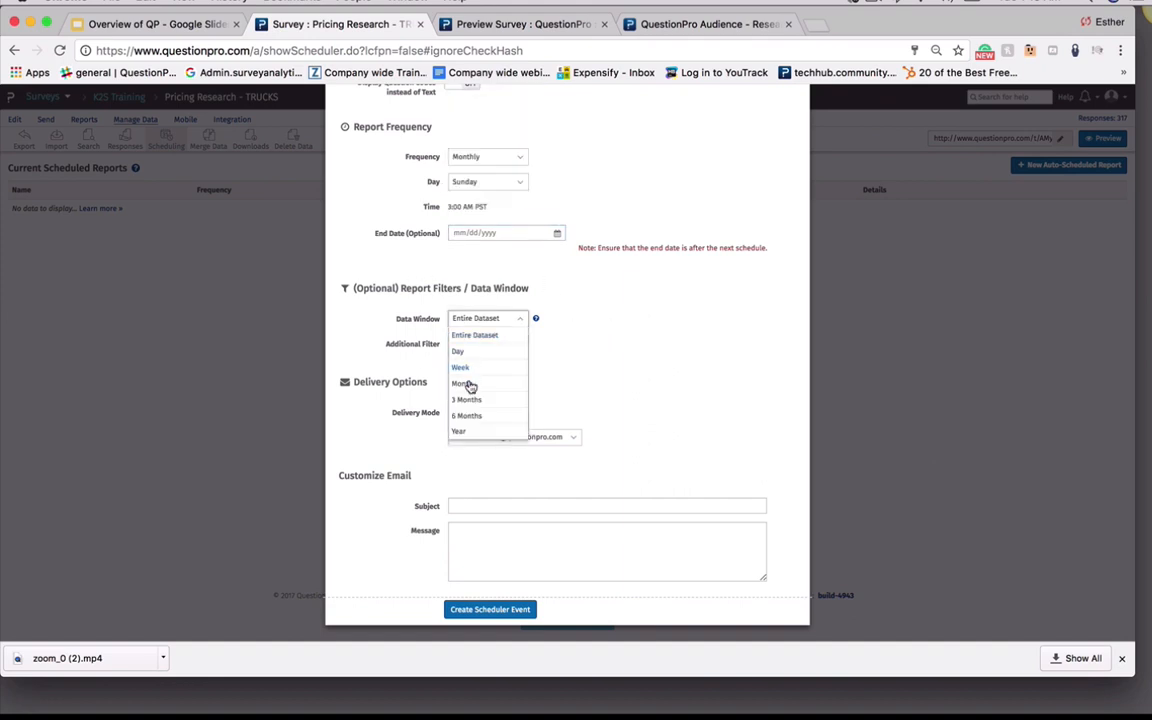
left_click(594, 380)
left_click(475, 343)
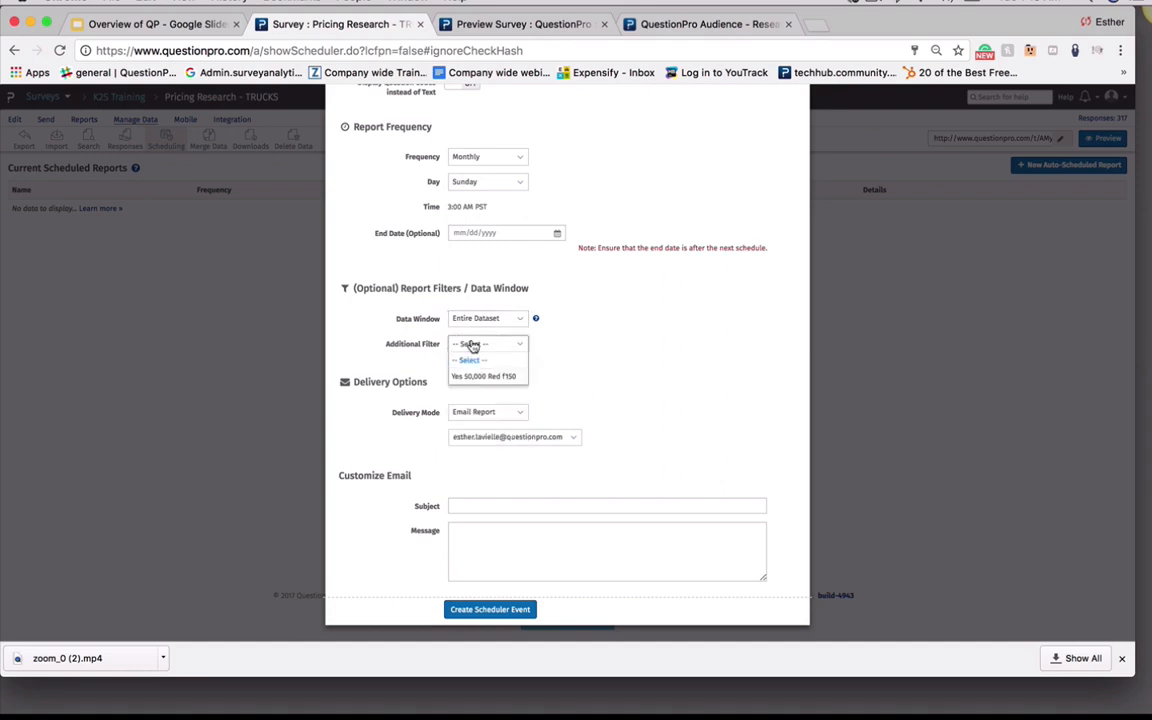
left_click(581, 347)
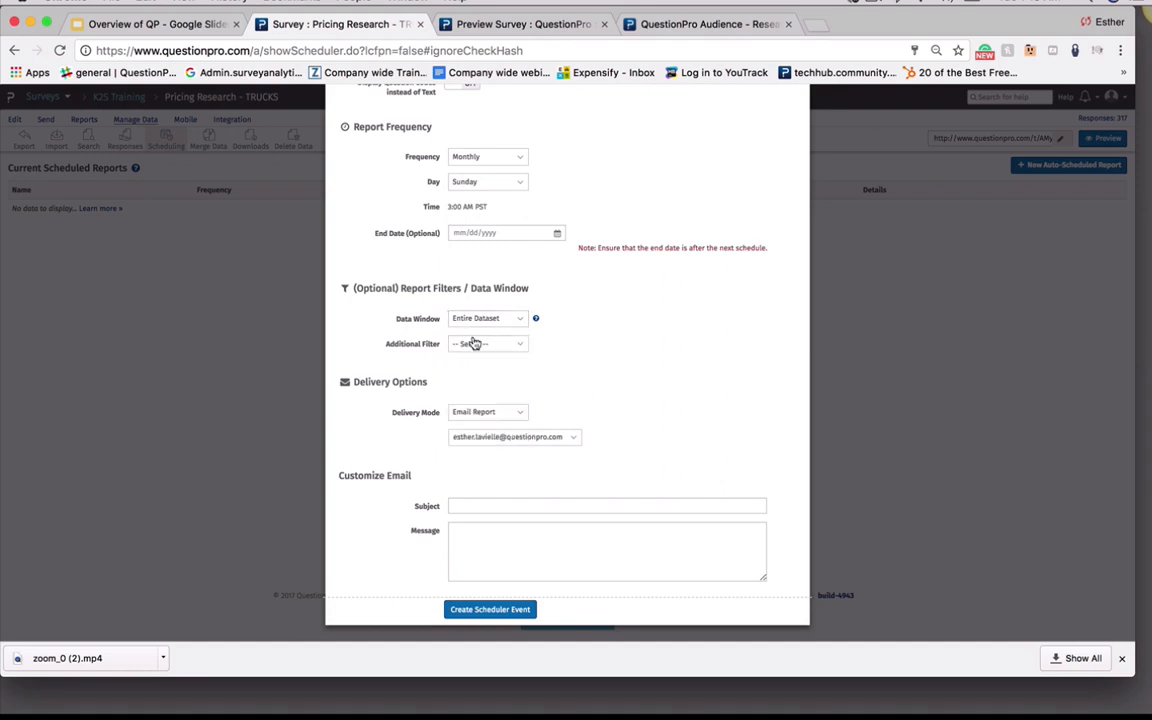
left_click(518, 411)
left_click(570, 410)
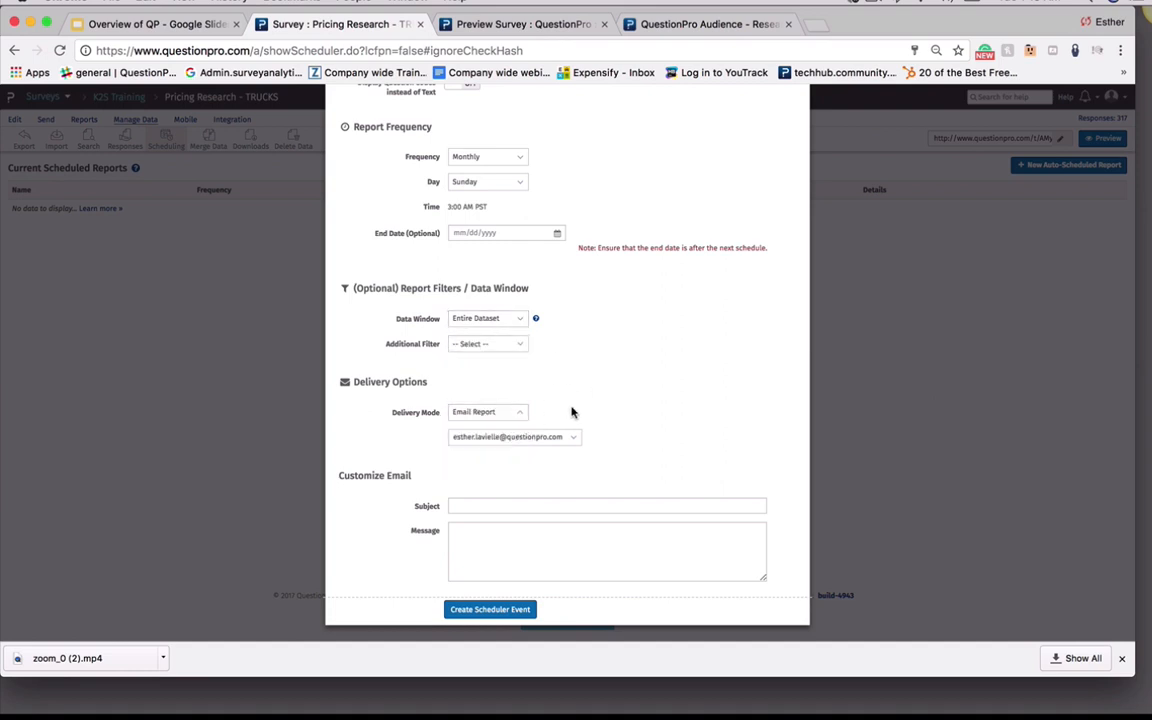
left_click(480, 411)
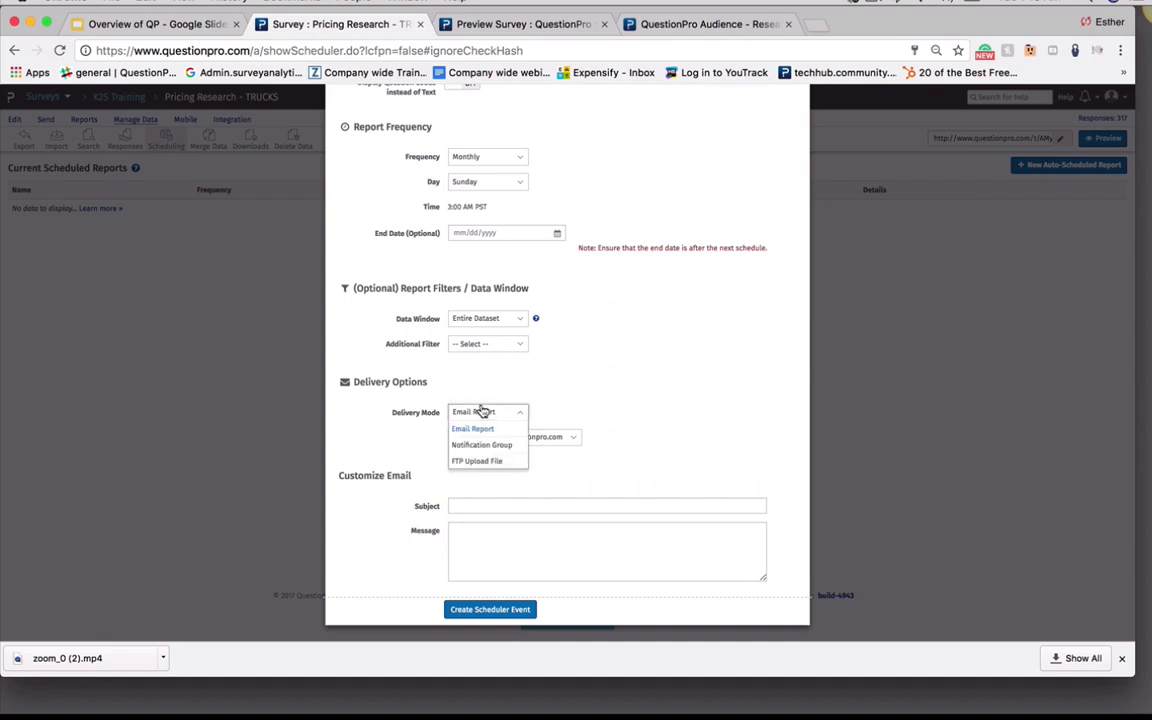
left_click(550, 393)
left_click(481, 507)
left_click(480, 545)
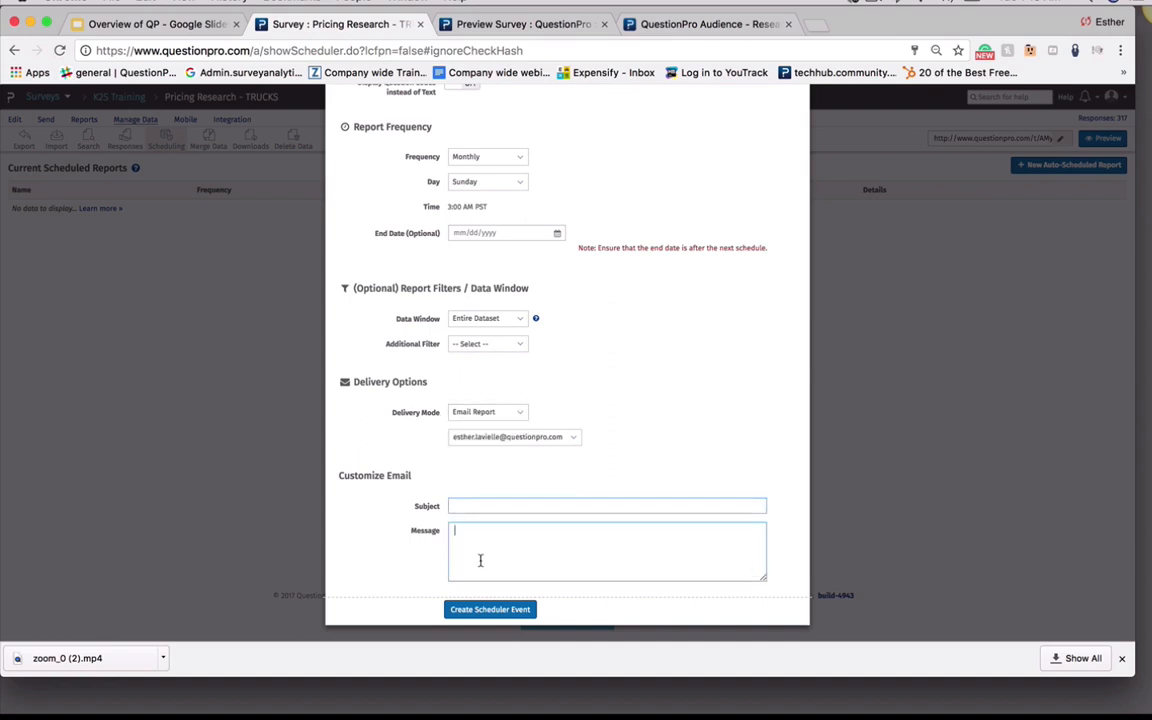
left_click(482, 610)
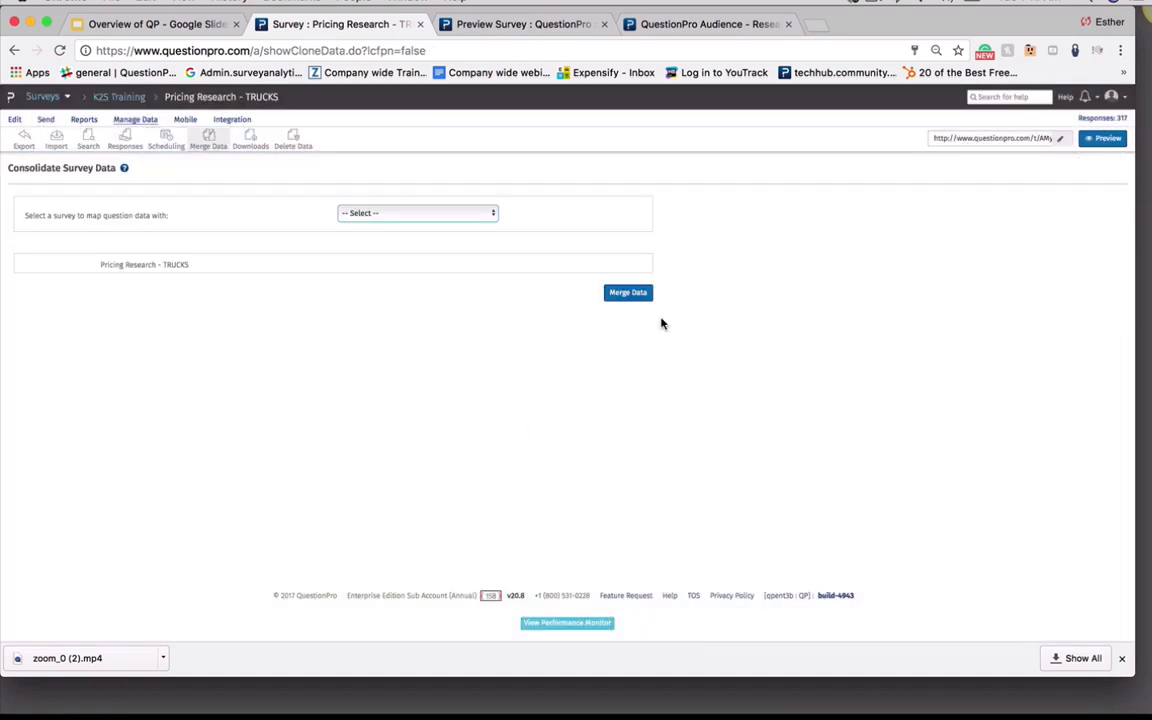
Open the Download Center and review the list of export jobs
left_click(249, 147)
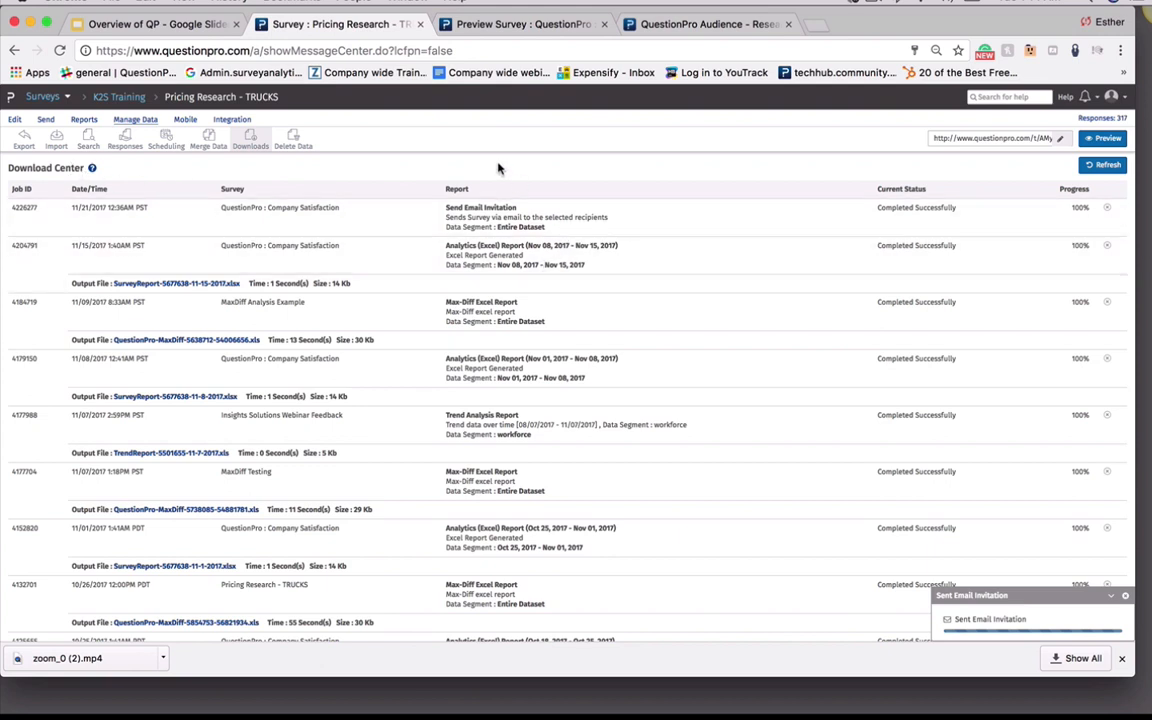
scroll(500, 168, "down", 5)
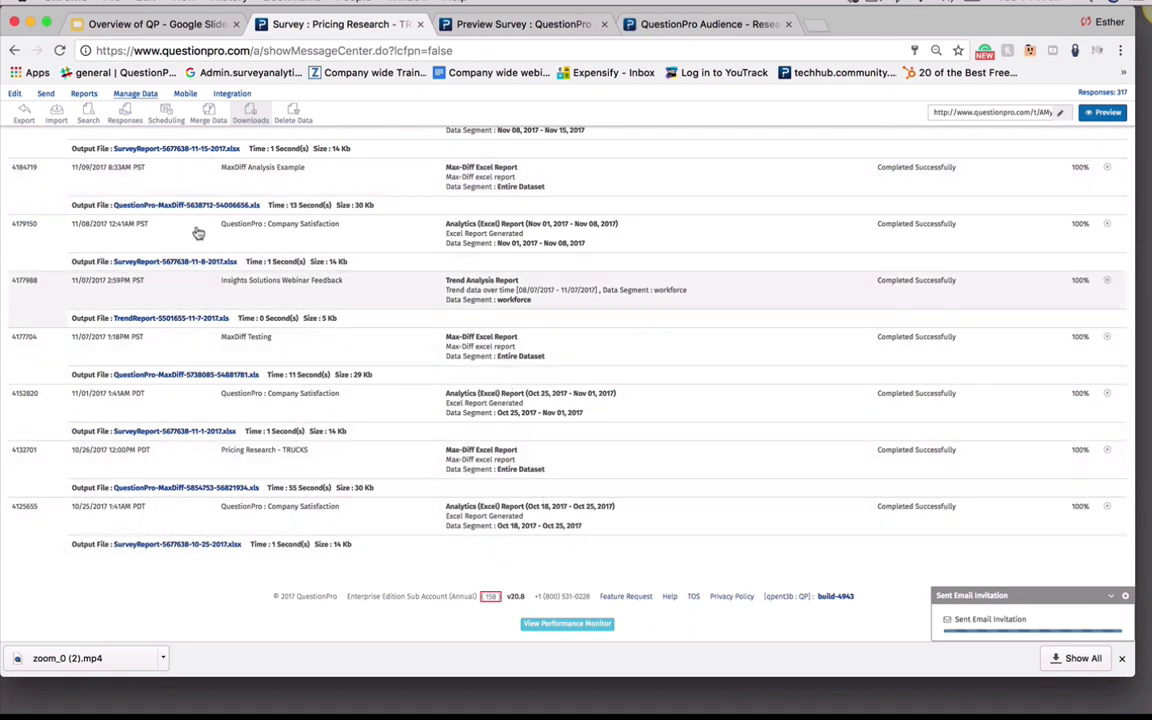
left_click(156, 545)
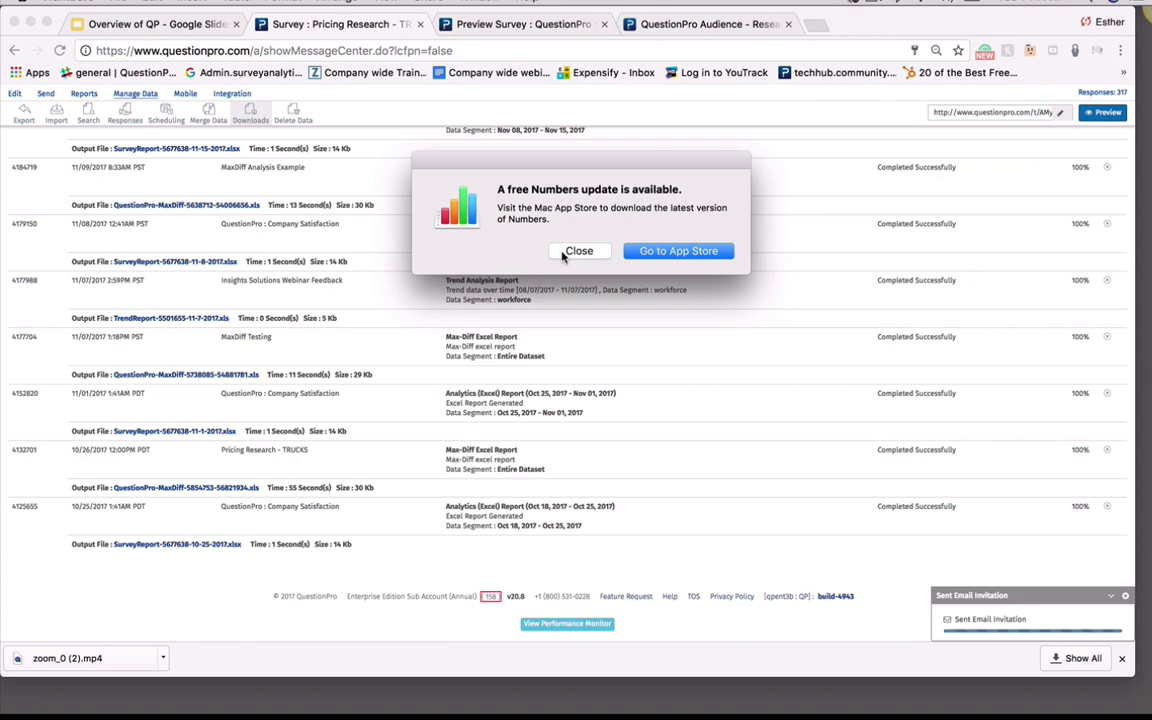
left_click(563, 256)
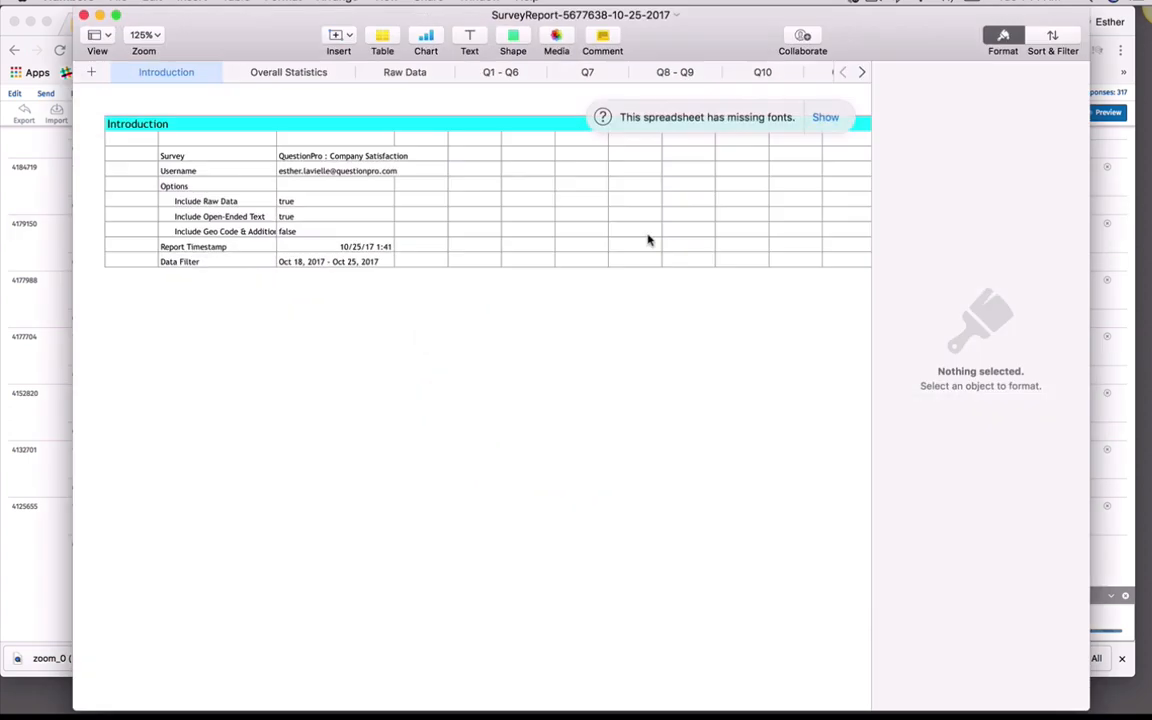
left_click(84, 16)
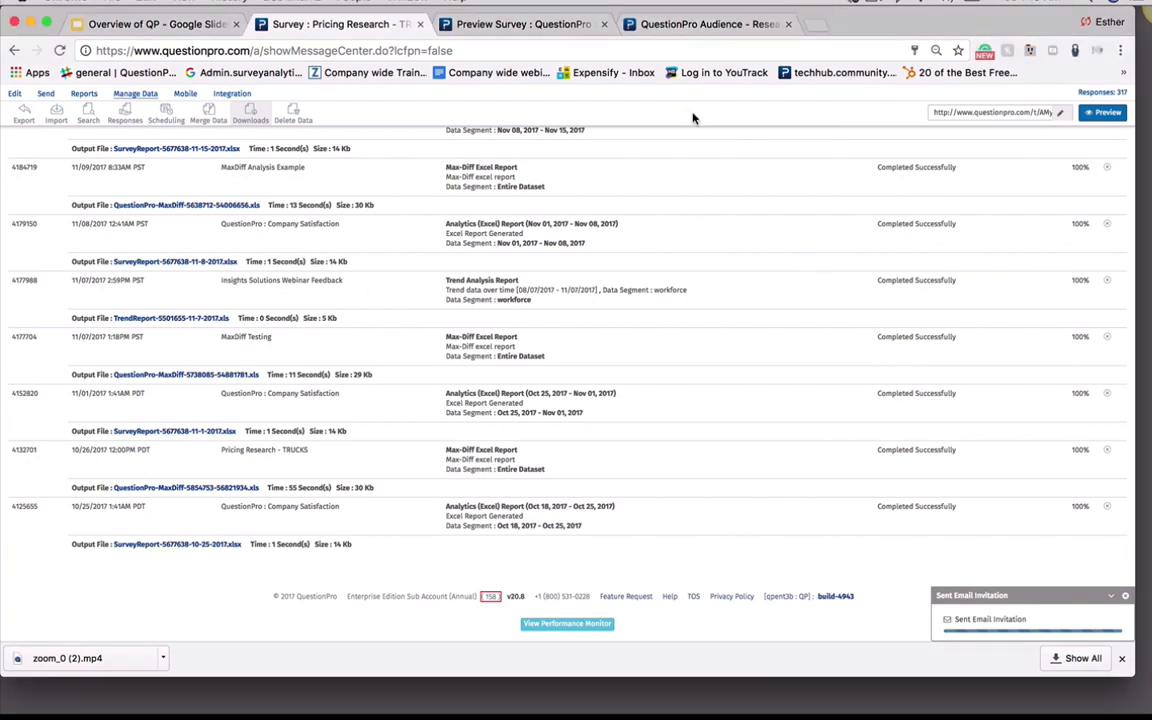
Dismiss the Sent Email Invitation notification and open the survey's Delete Data page
left_click(1125, 596)
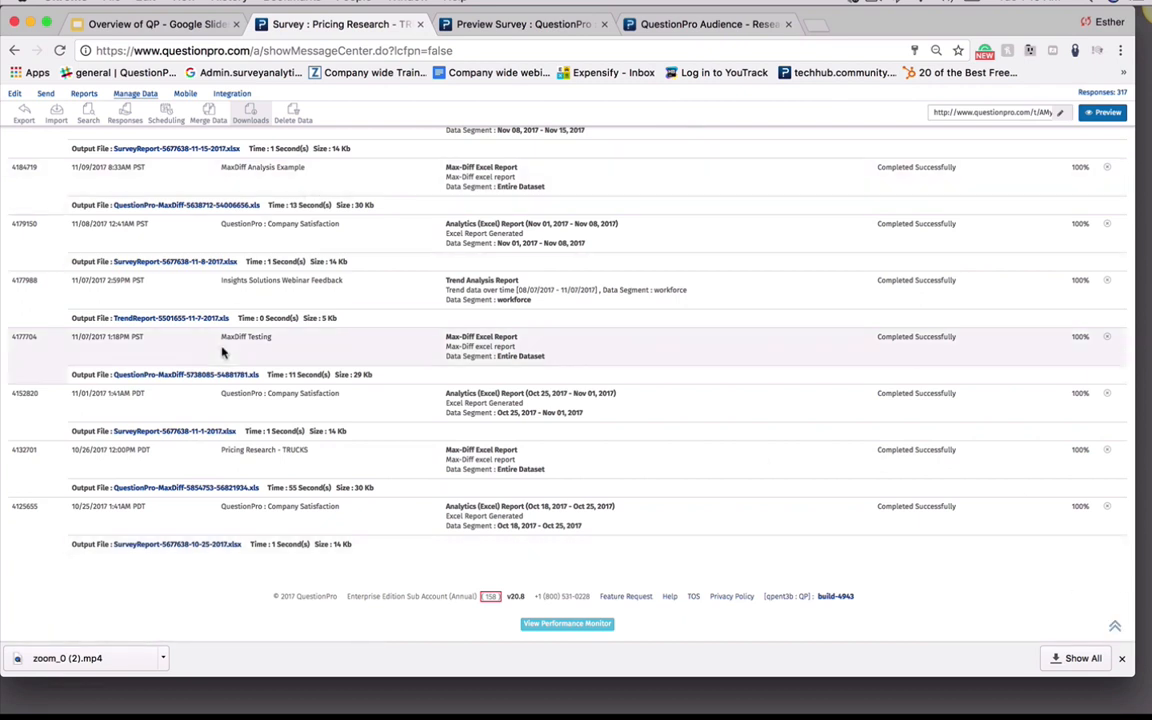
scroll(228, 608, "up", 5)
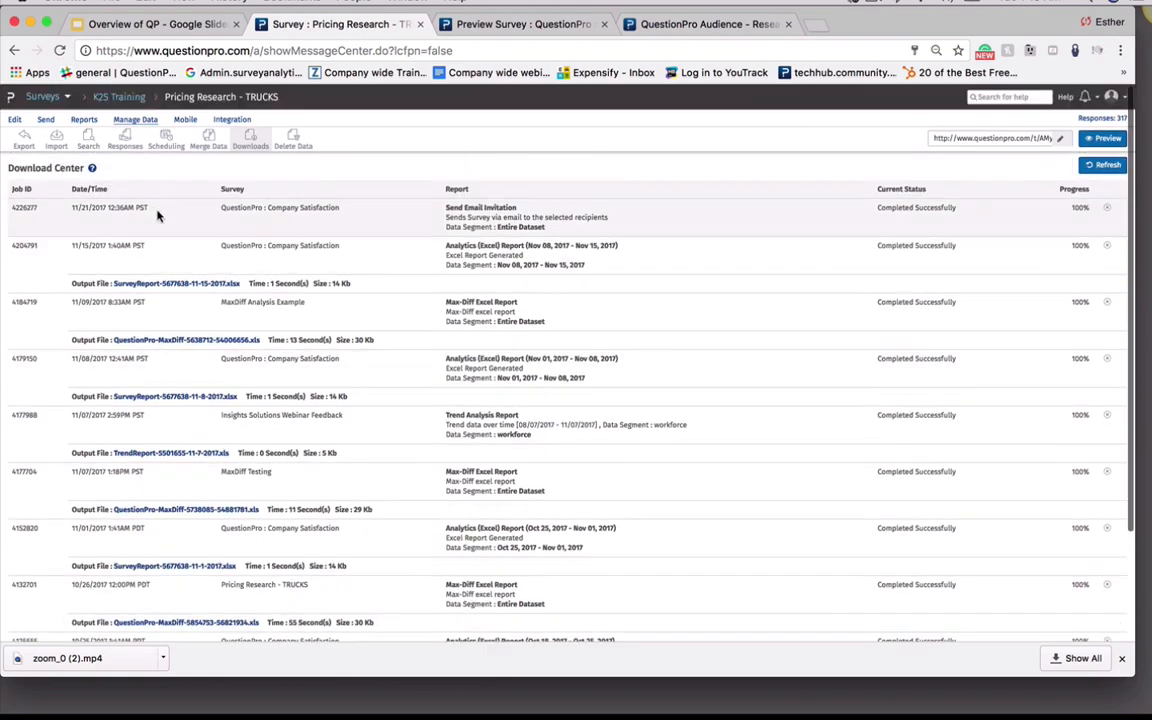
left_click(293, 142)
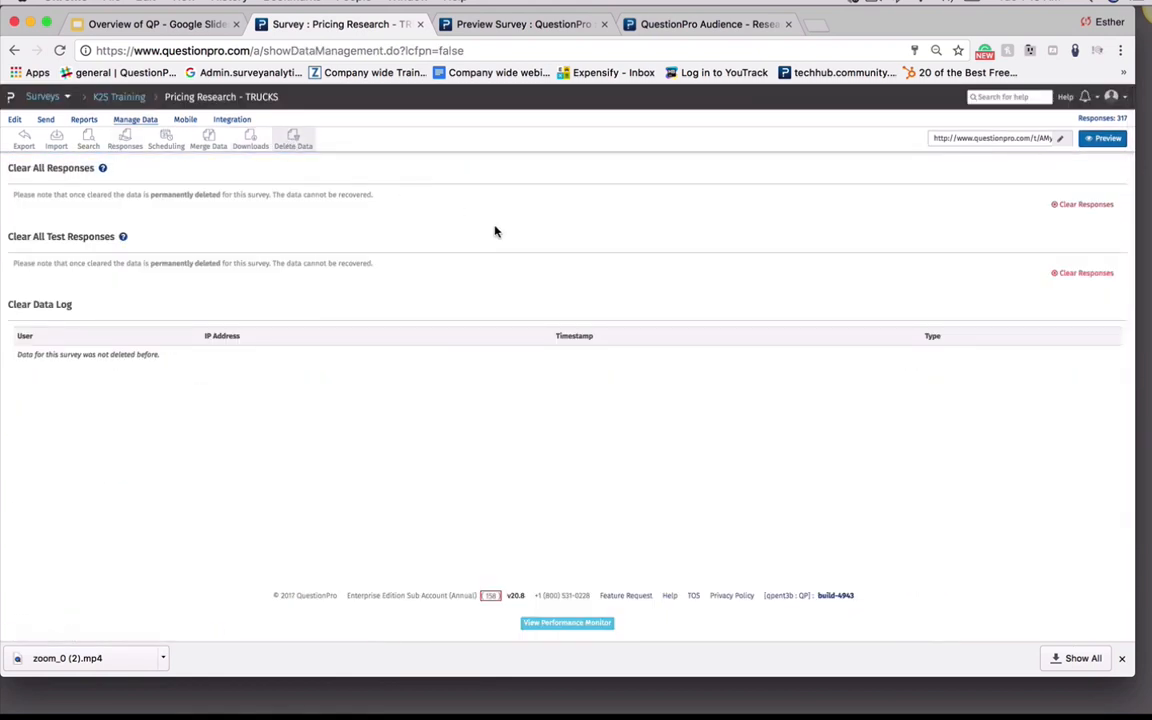